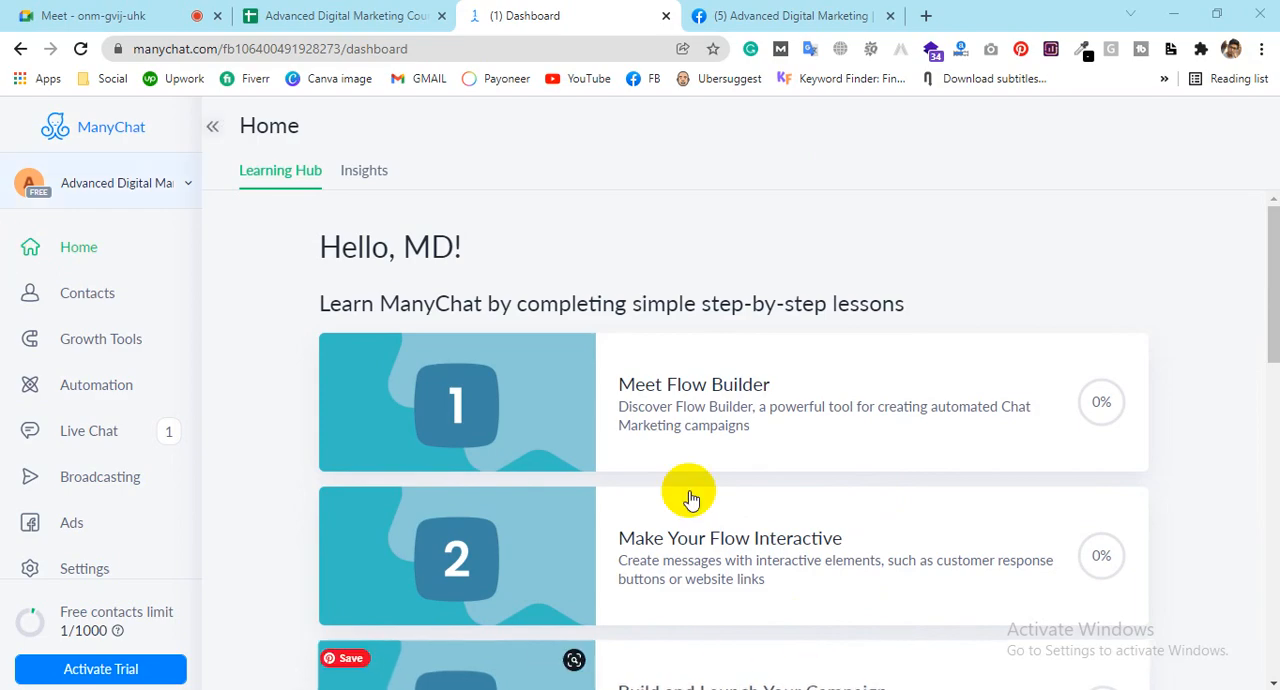
# Step: Look through the Home page's learning hub and the list of available account sections
pyautogui.scroll(-4, 777, 471)
pyautogui.scroll(-6, 777, 471)
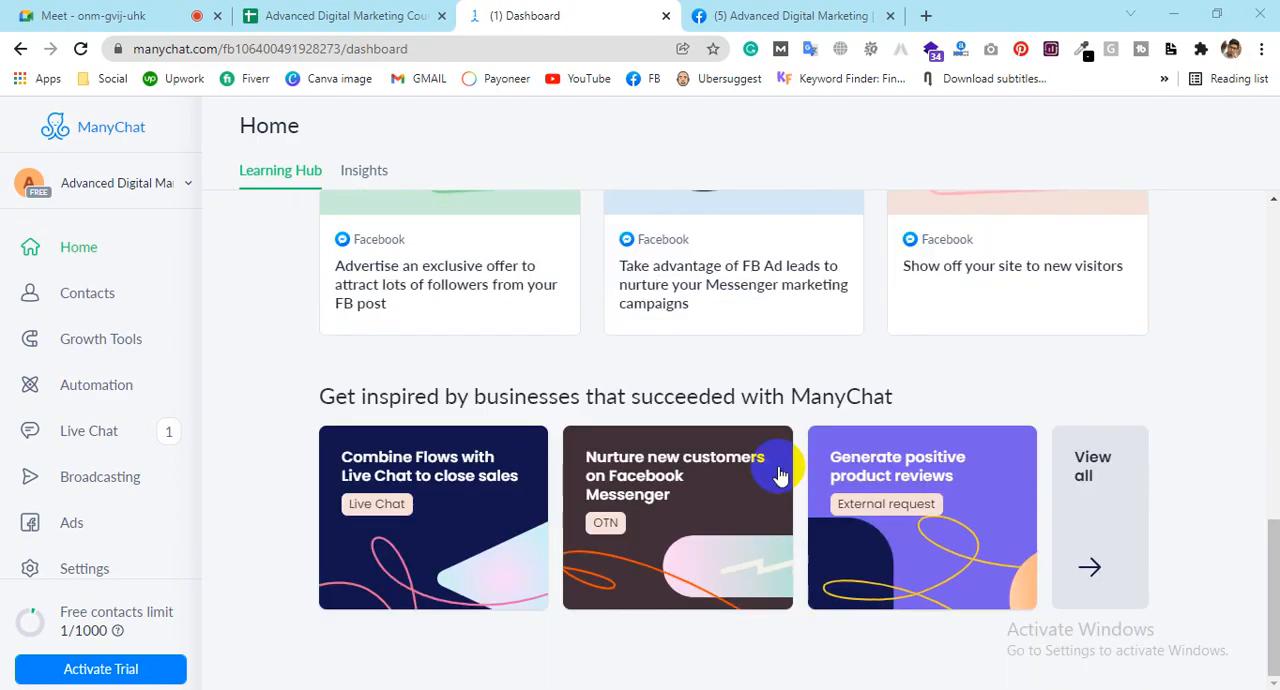
pyautogui.scroll(1, 777, 471)
pyautogui.scroll(7, 777, 471)
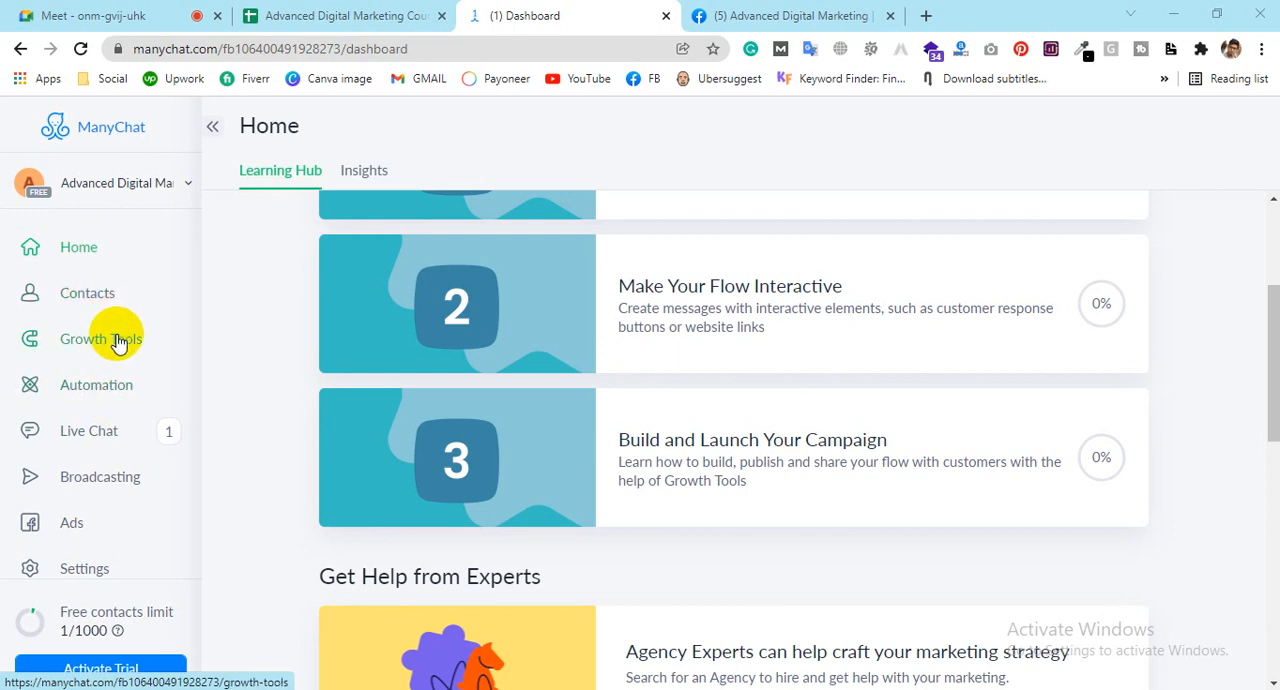
pyautogui.scroll(-2, 92, 530)
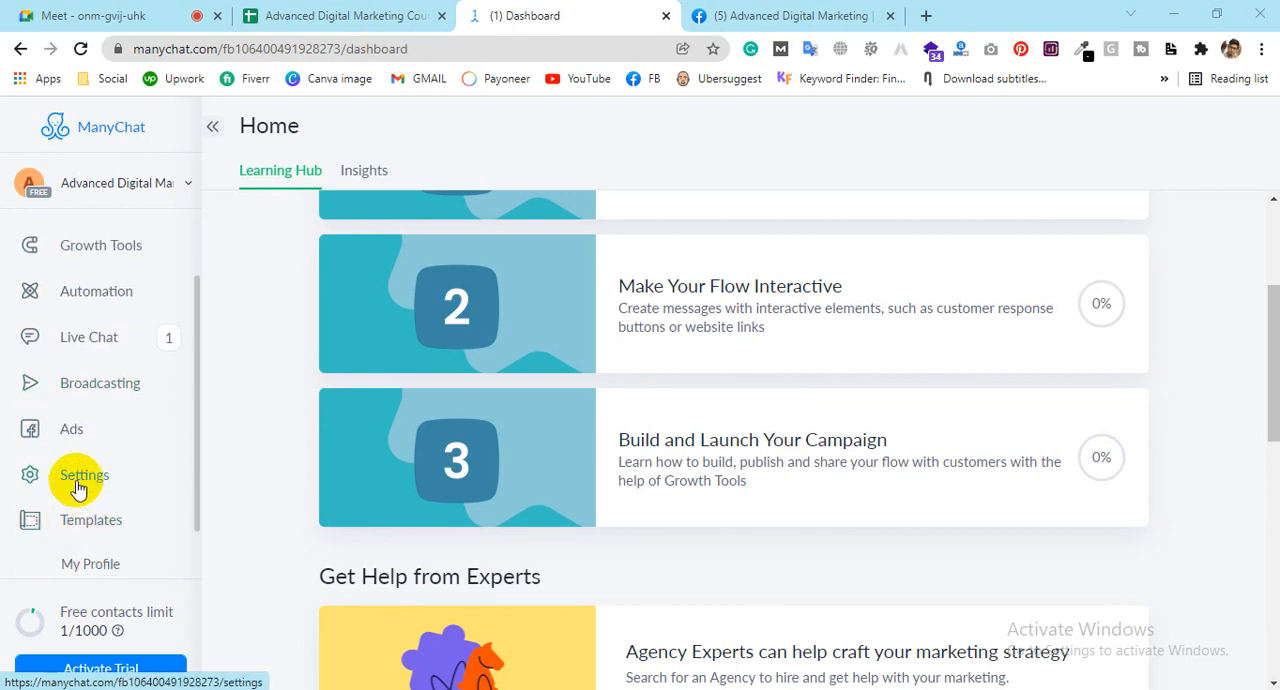
pyautogui.scroll(-1, 85, 535)
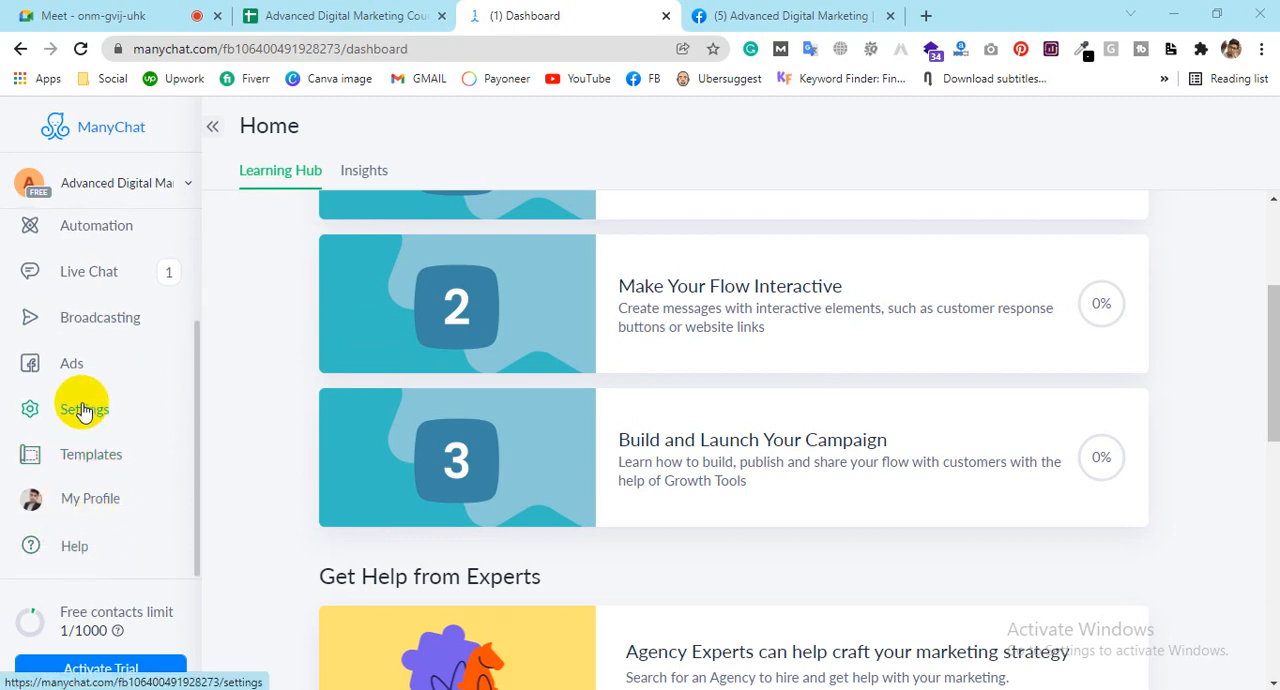
pyautogui.scroll(2, 83, 408)
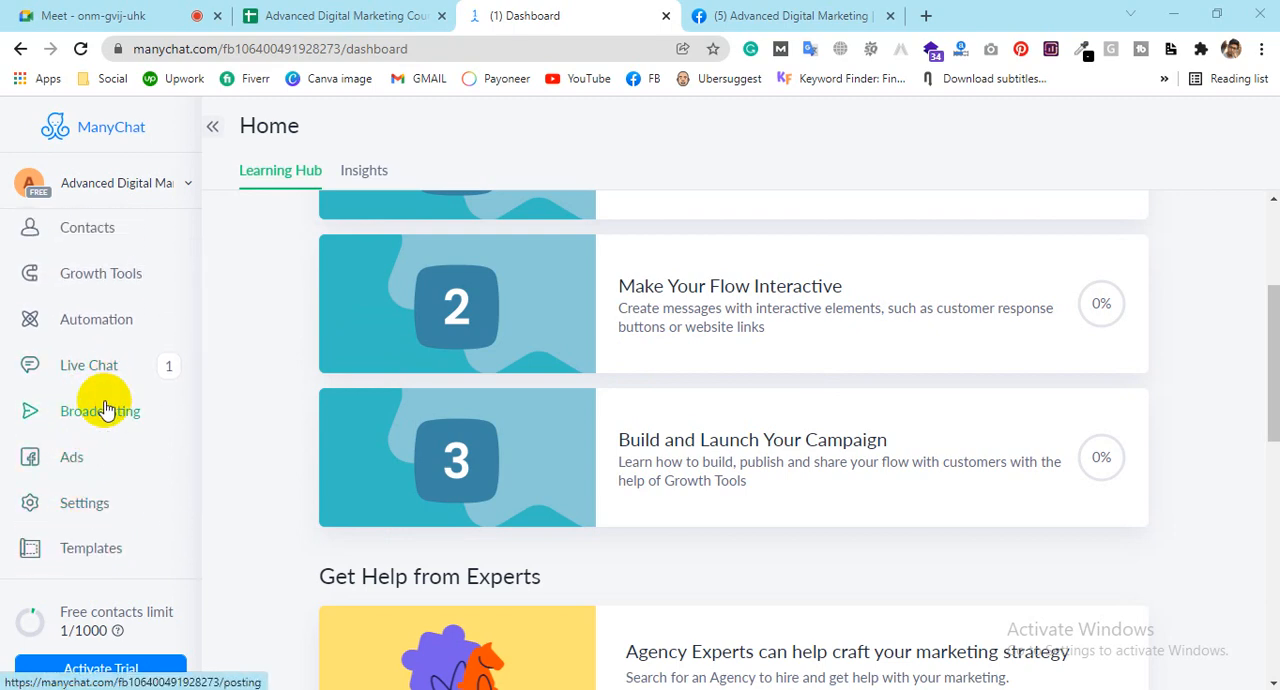
# Step: Look over the Automation section's Flows, Keywords, Sequences and Rules pages
pyautogui.click(88, 322)
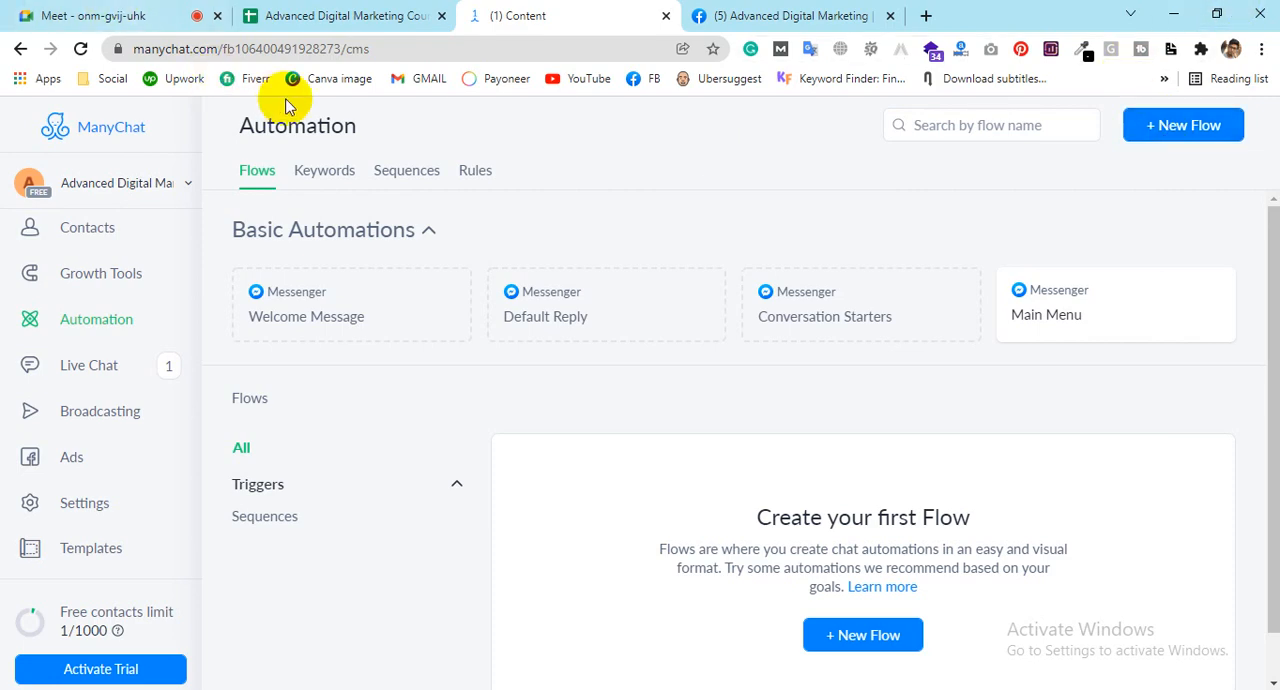
pyautogui.click(340, 182)
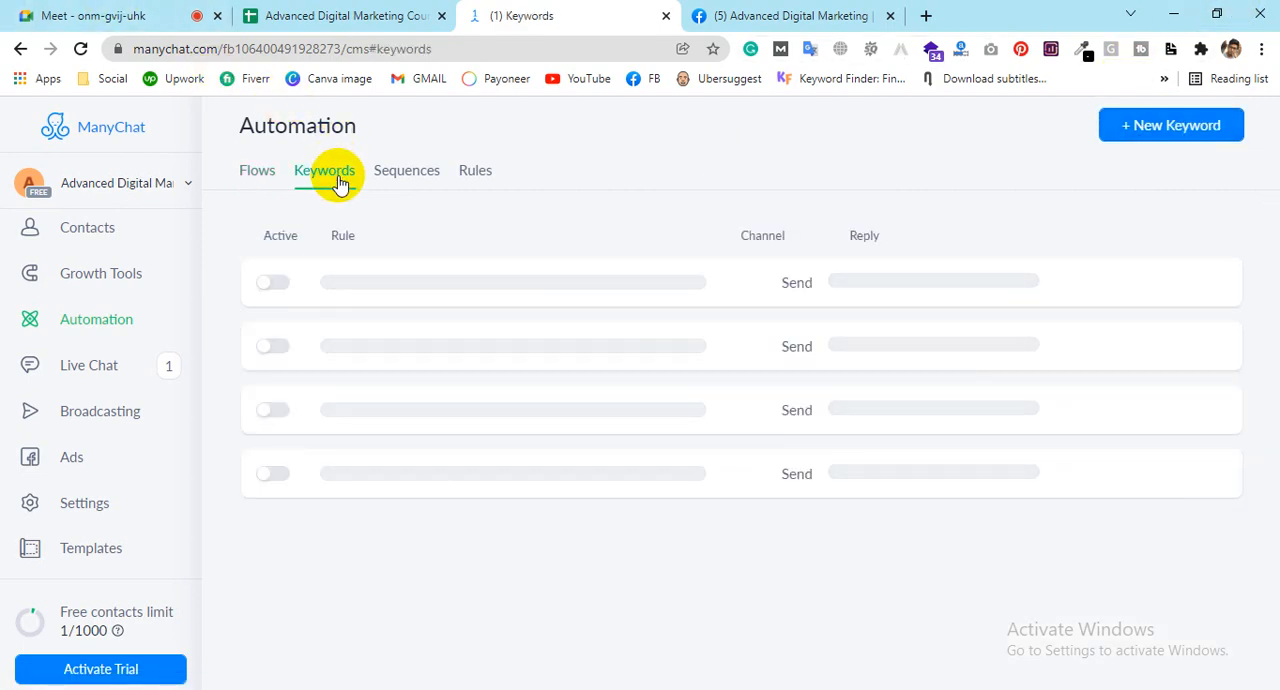
pyautogui.click(426, 180)
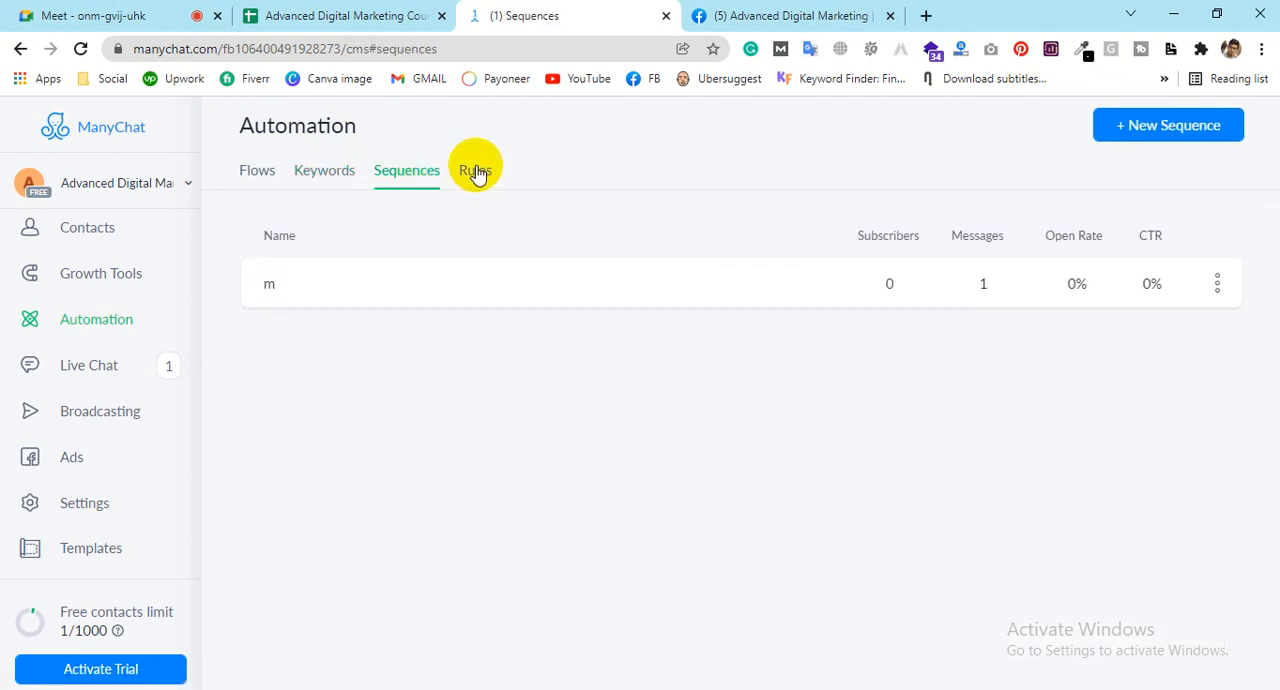
pyautogui.click(477, 172)
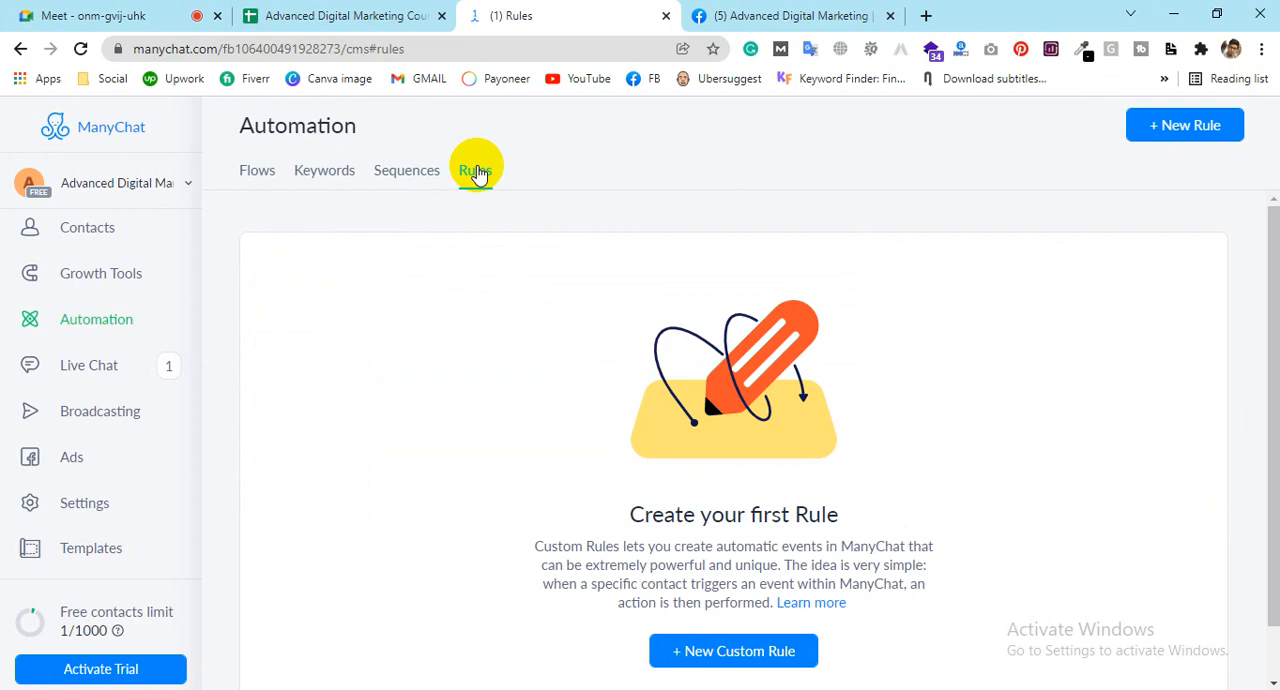
pyautogui.click(255, 188)
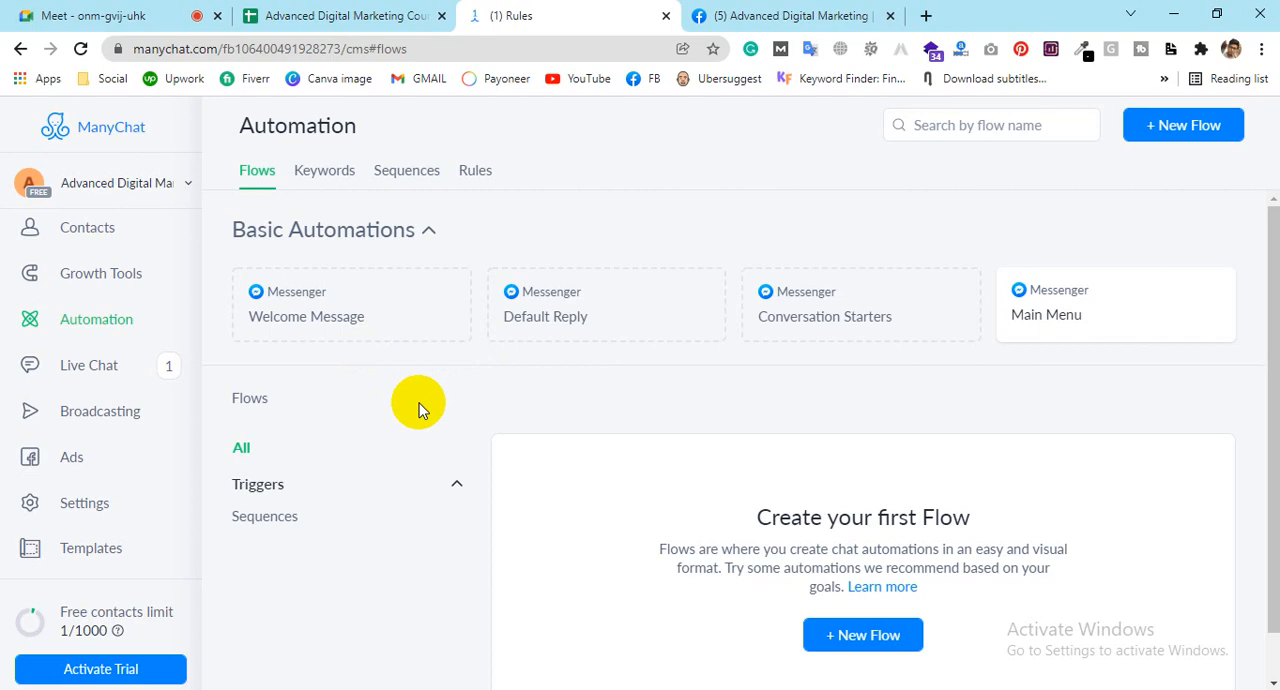
pyautogui.click(337, 181)
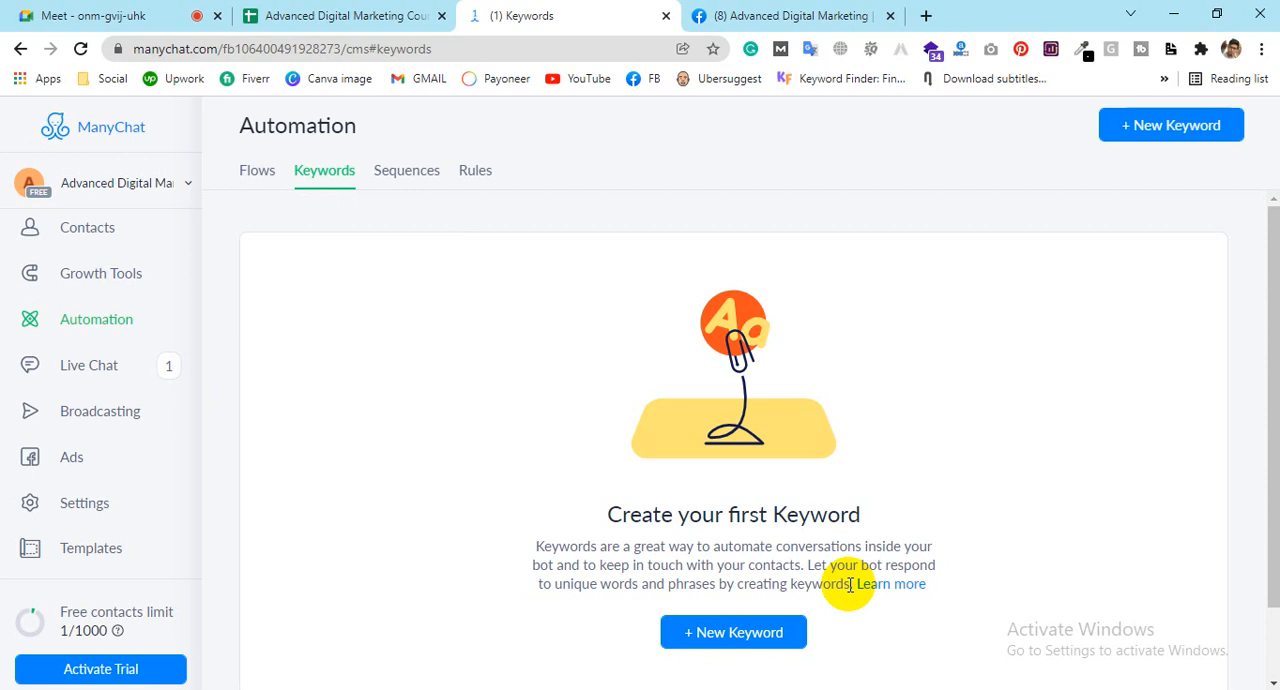
# Step: Delete the existing sequence "m" from the Automation sequences
pyautogui.click(423, 169)
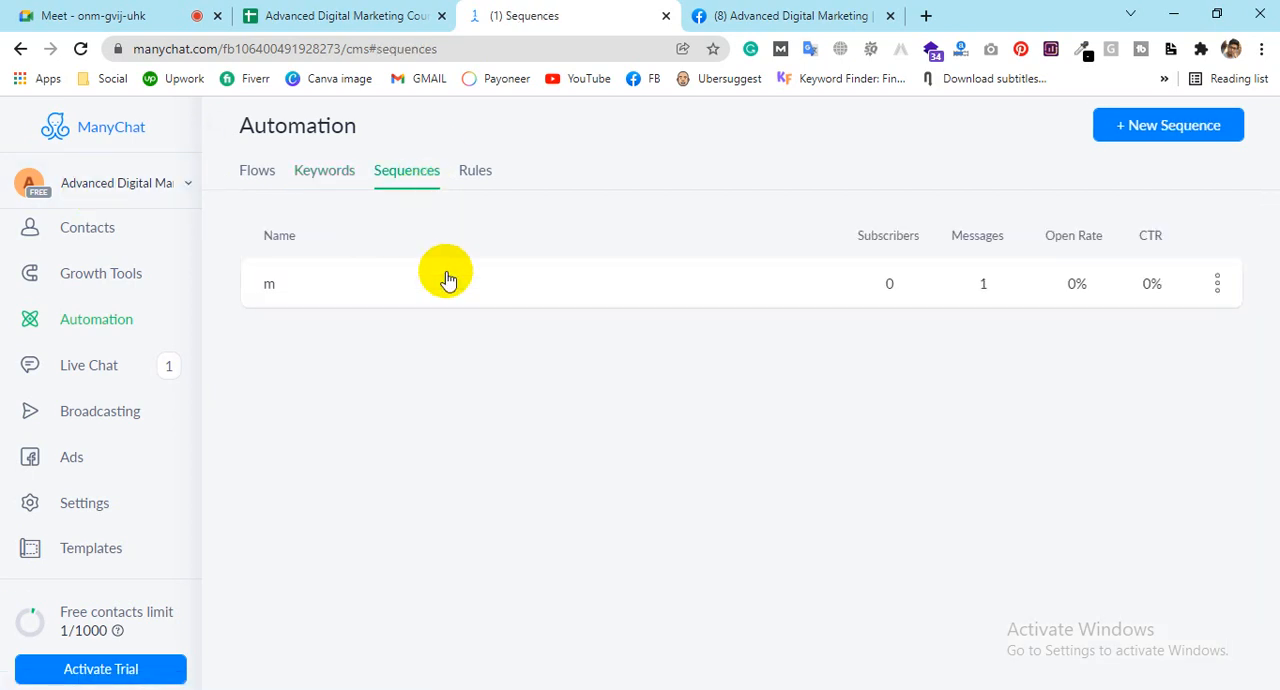
pyautogui.click(1217, 284)
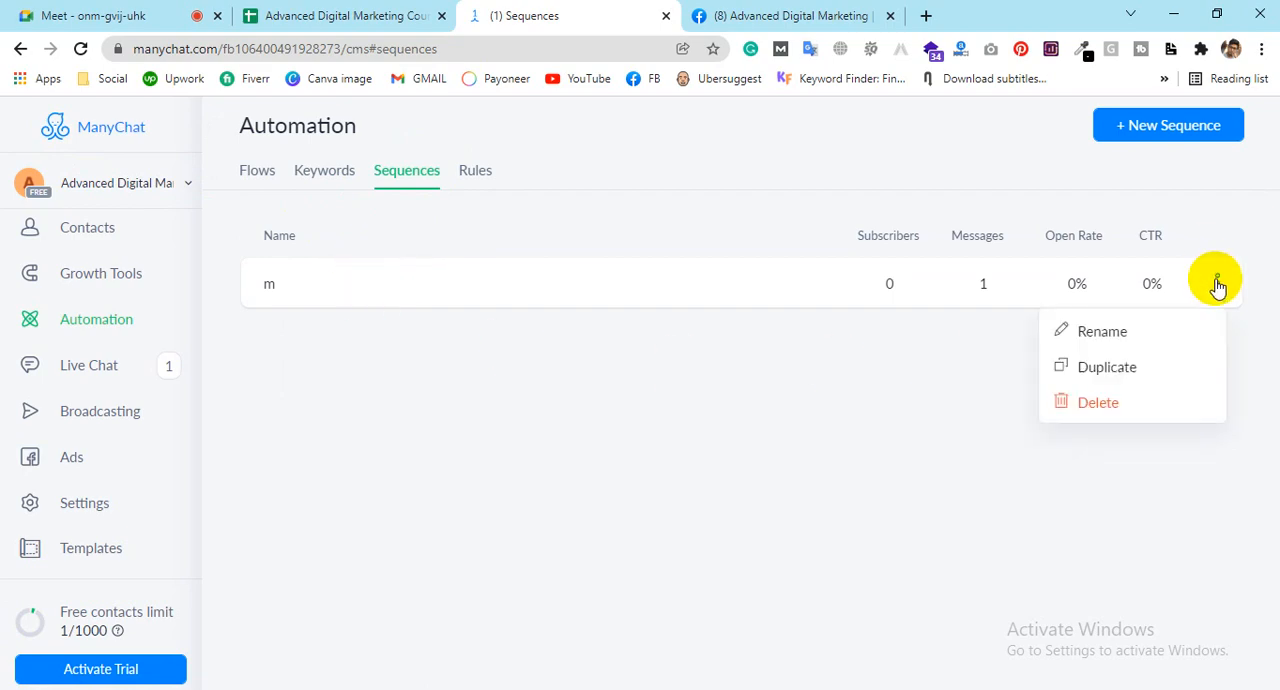
pyautogui.click(1082, 408)
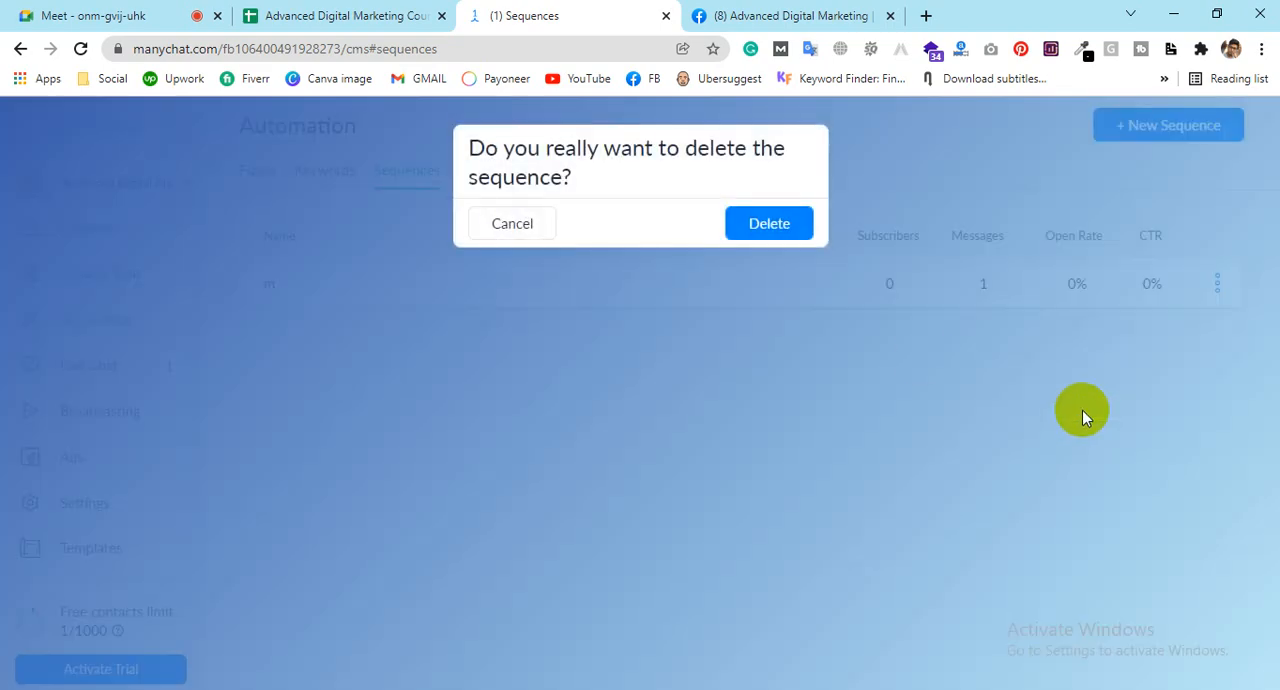
pyautogui.click(769, 223)
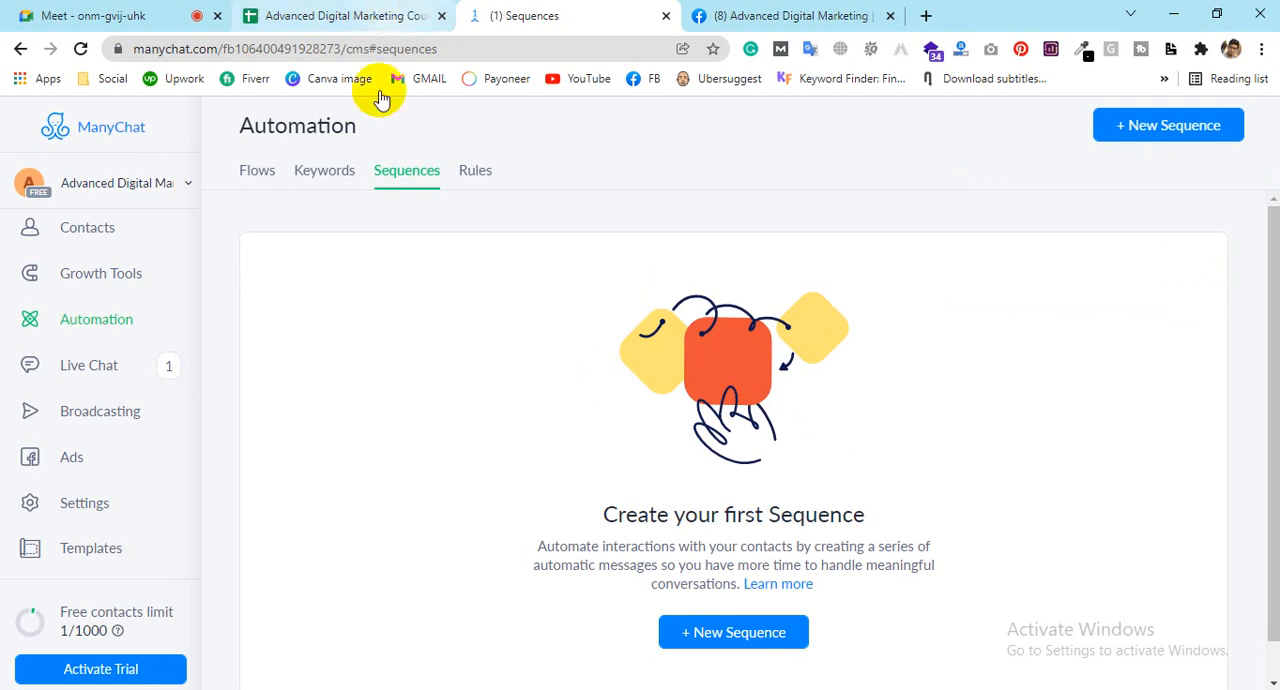
# Step: View the automation Rules page and the Contacts list
pyautogui.click(480, 172)
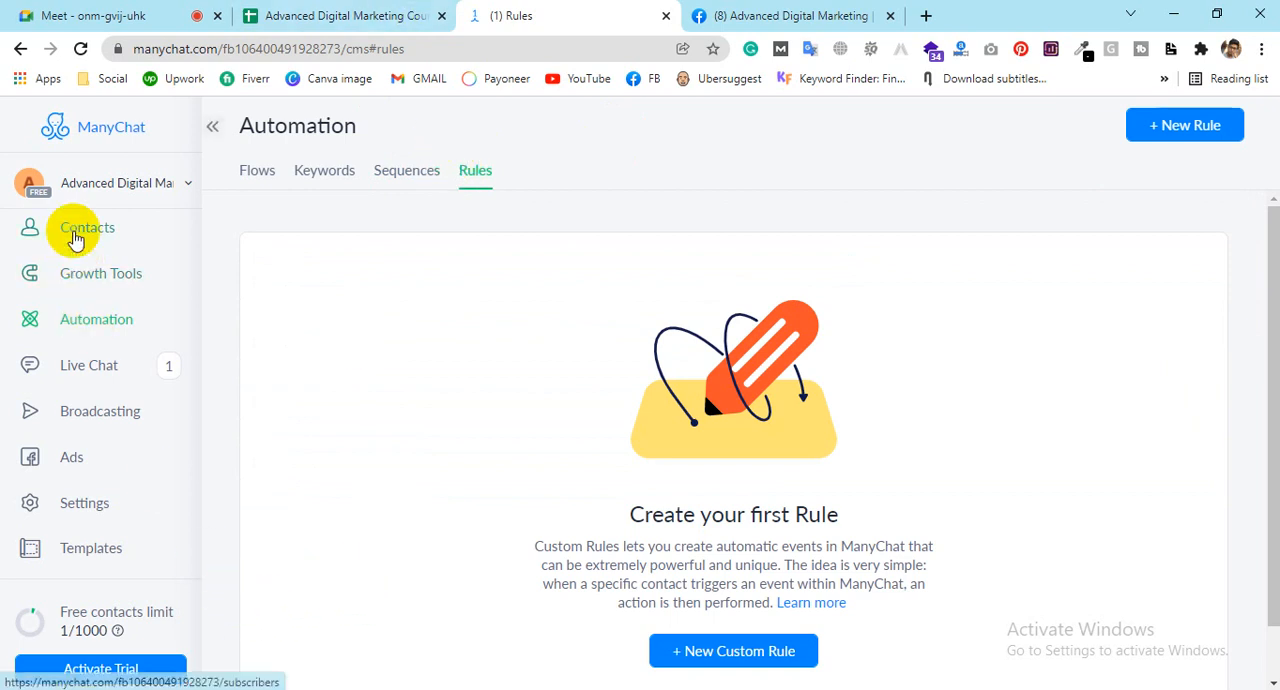
pyautogui.scroll(1, 72, 235)
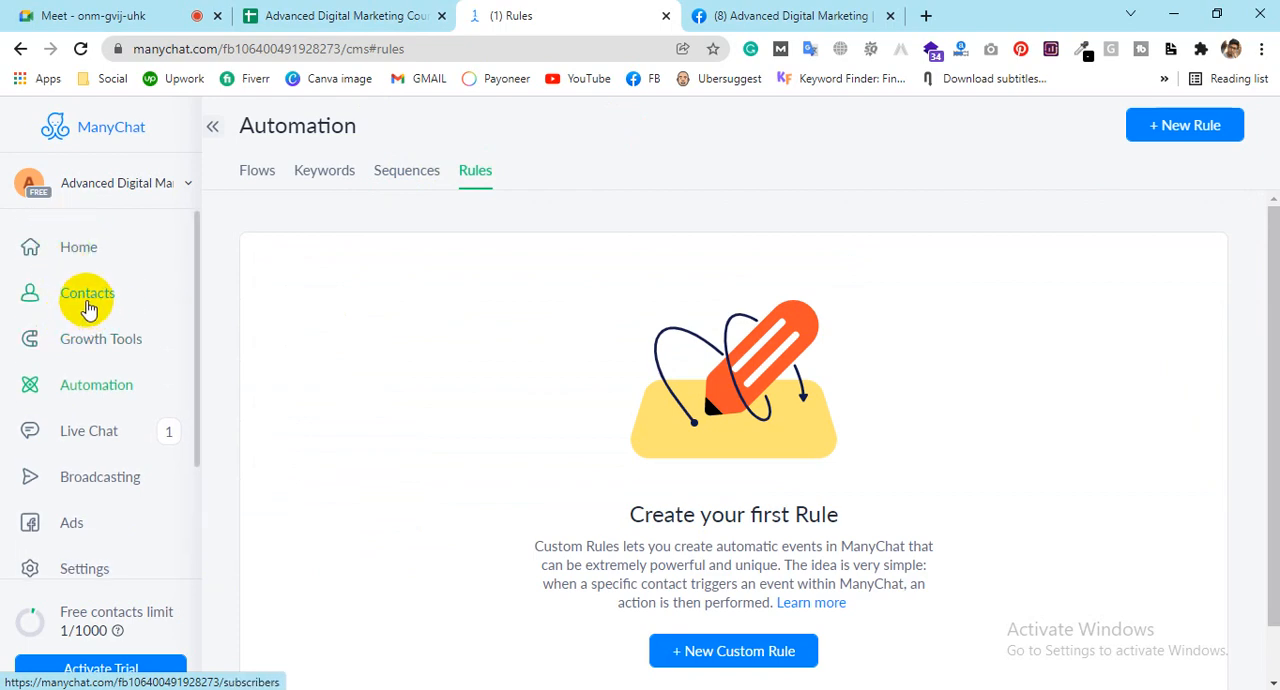
pyautogui.click(88, 297)
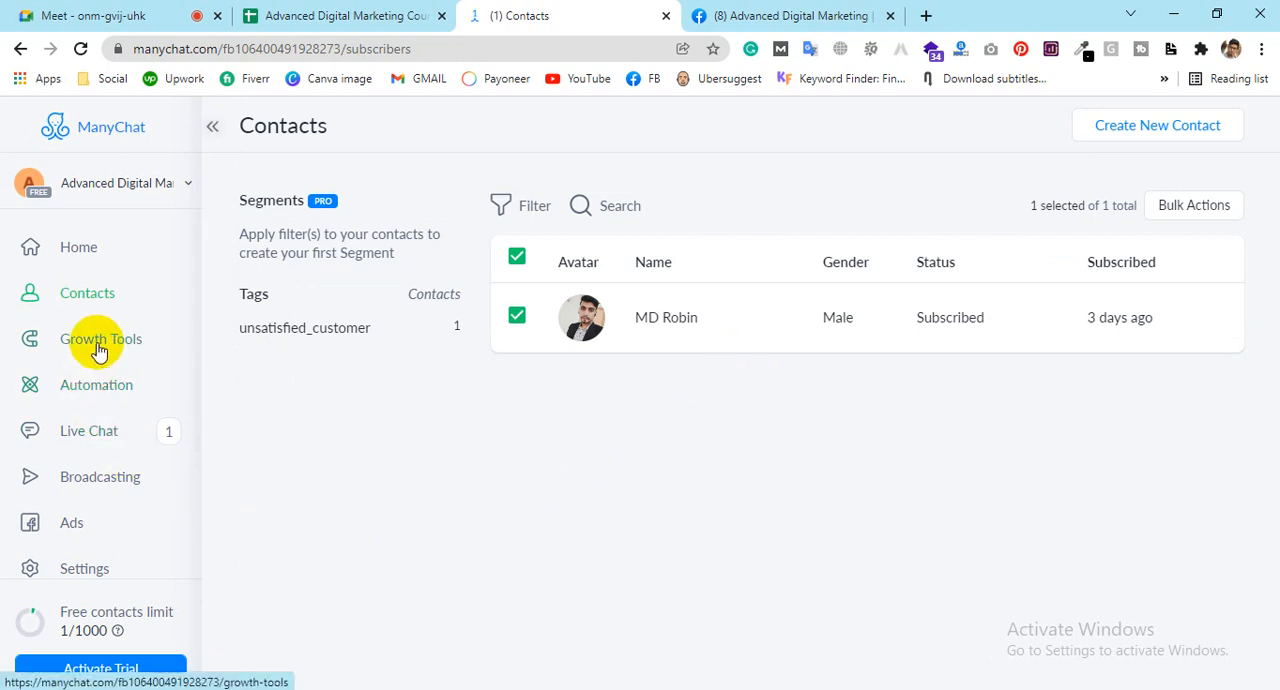
# Step: Create a new automation sequence named "Demo"
pyautogui.click(100, 400)
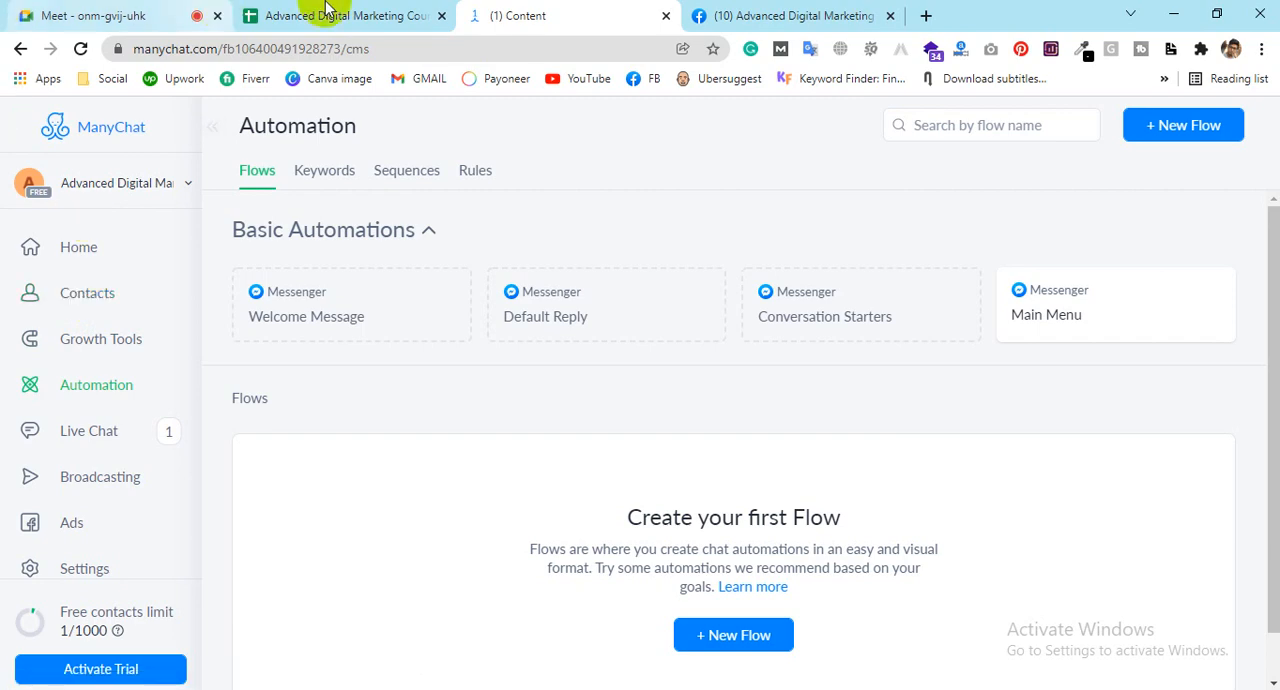
pyautogui.click(388, 176)
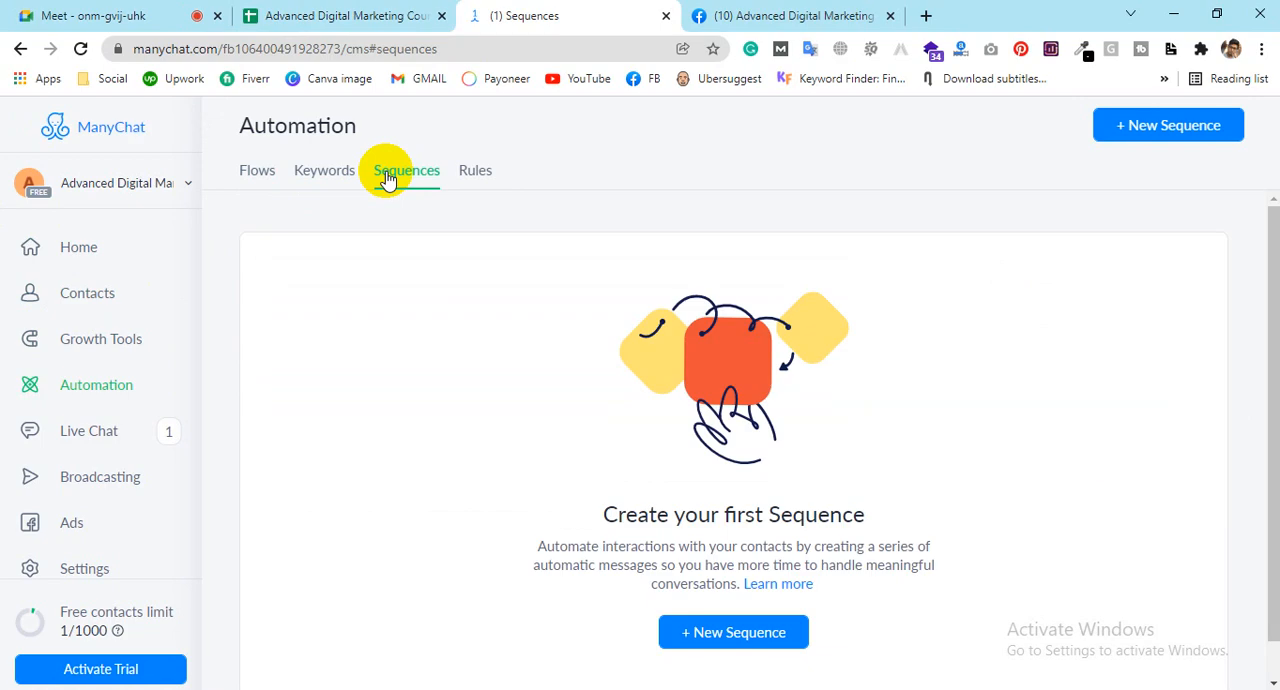
pyautogui.click(712, 630)
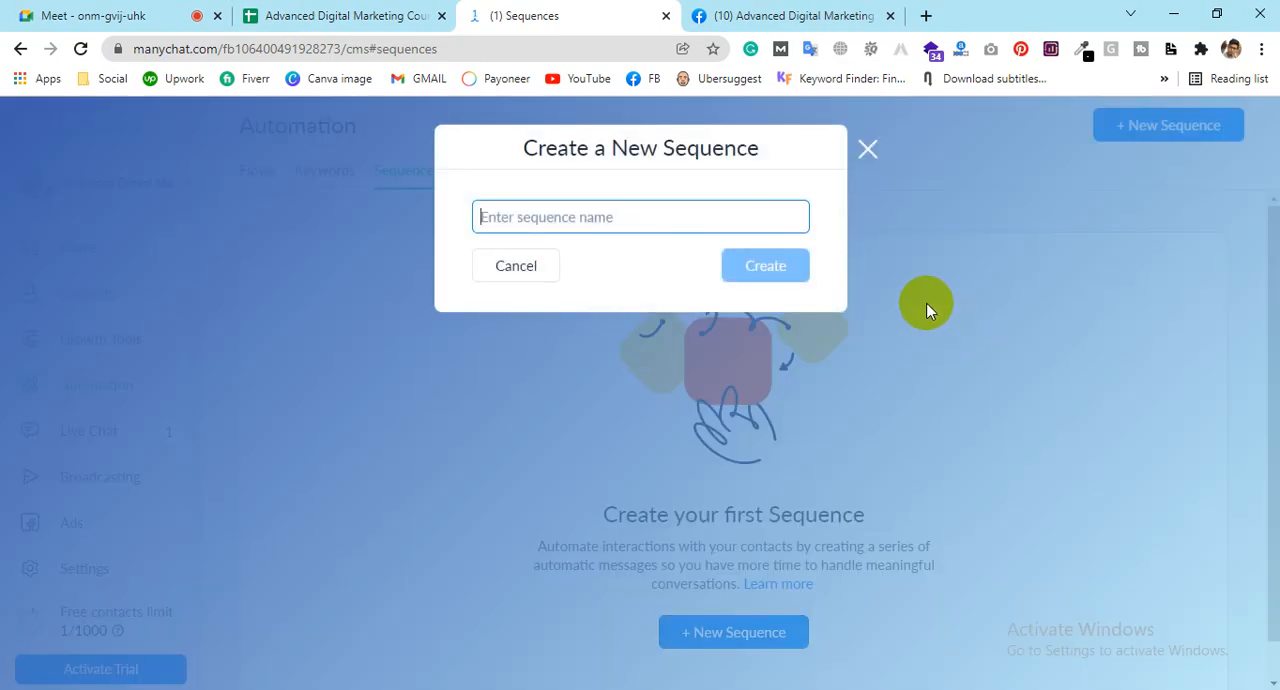
pyautogui.write('Demo')
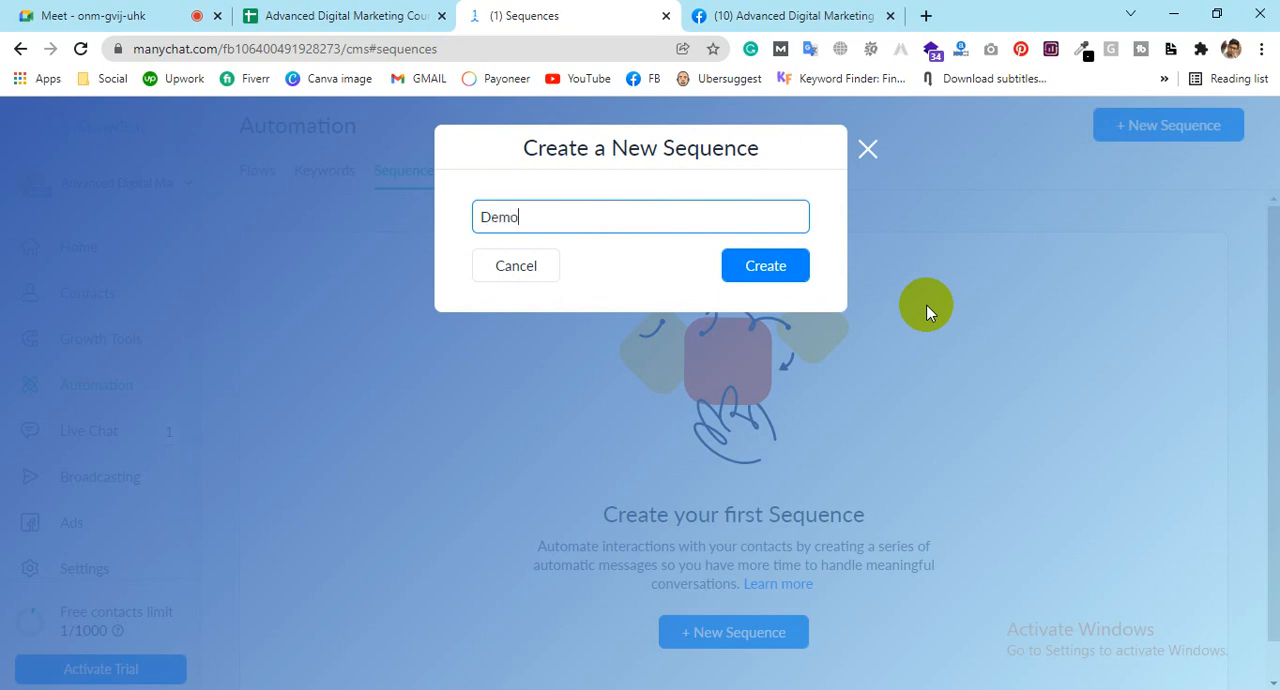
pyautogui.click(785, 274)
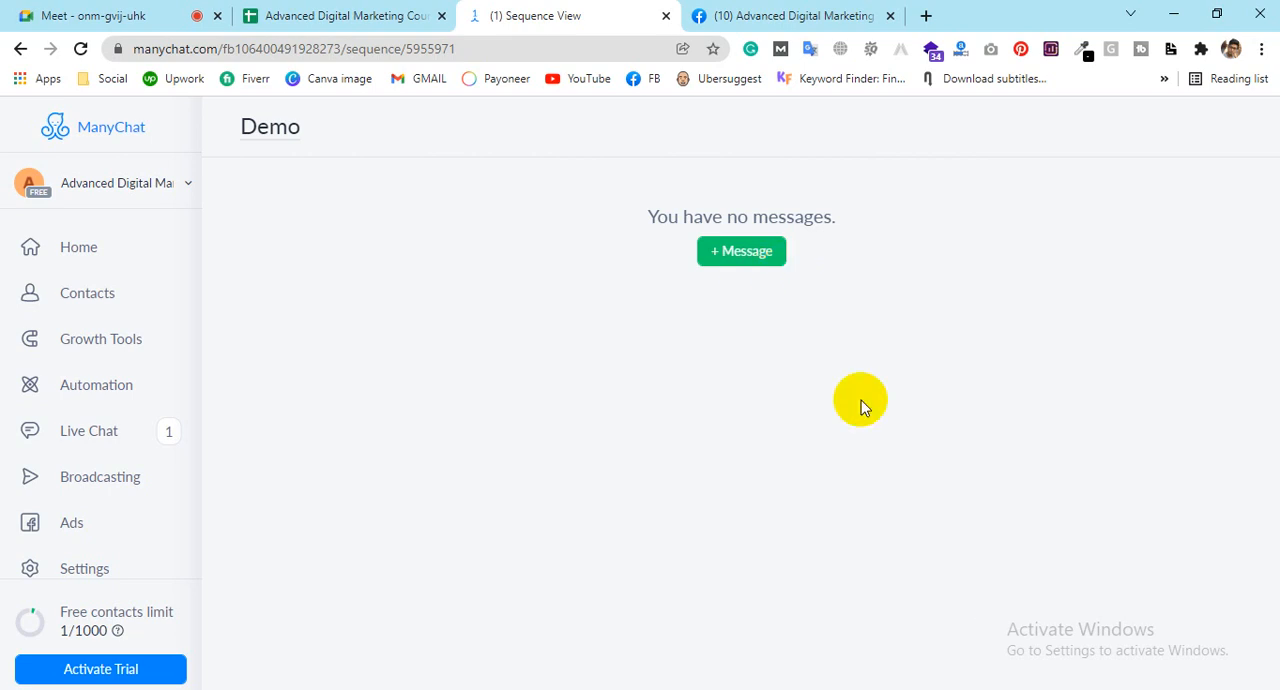
# Step: Add three messages to the Demo sequence and try to activate the first one
pyautogui.click(757, 262)
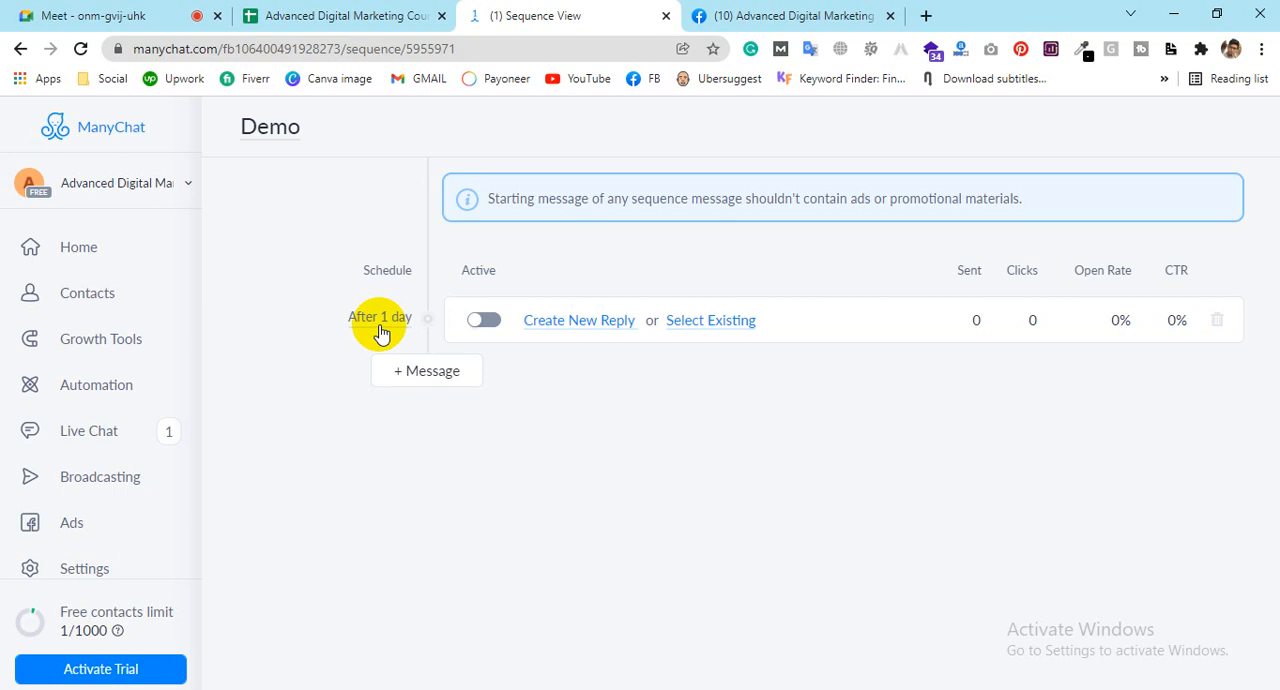
pyautogui.click(484, 320)
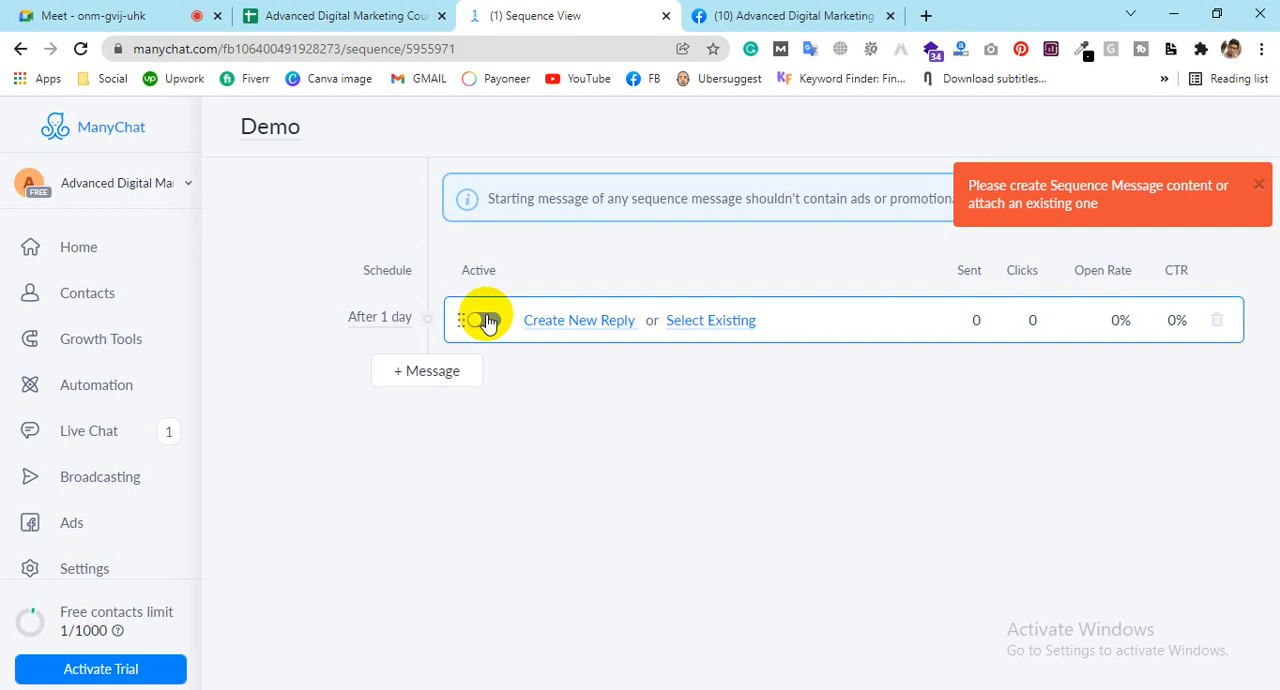
pyautogui.click(448, 384)
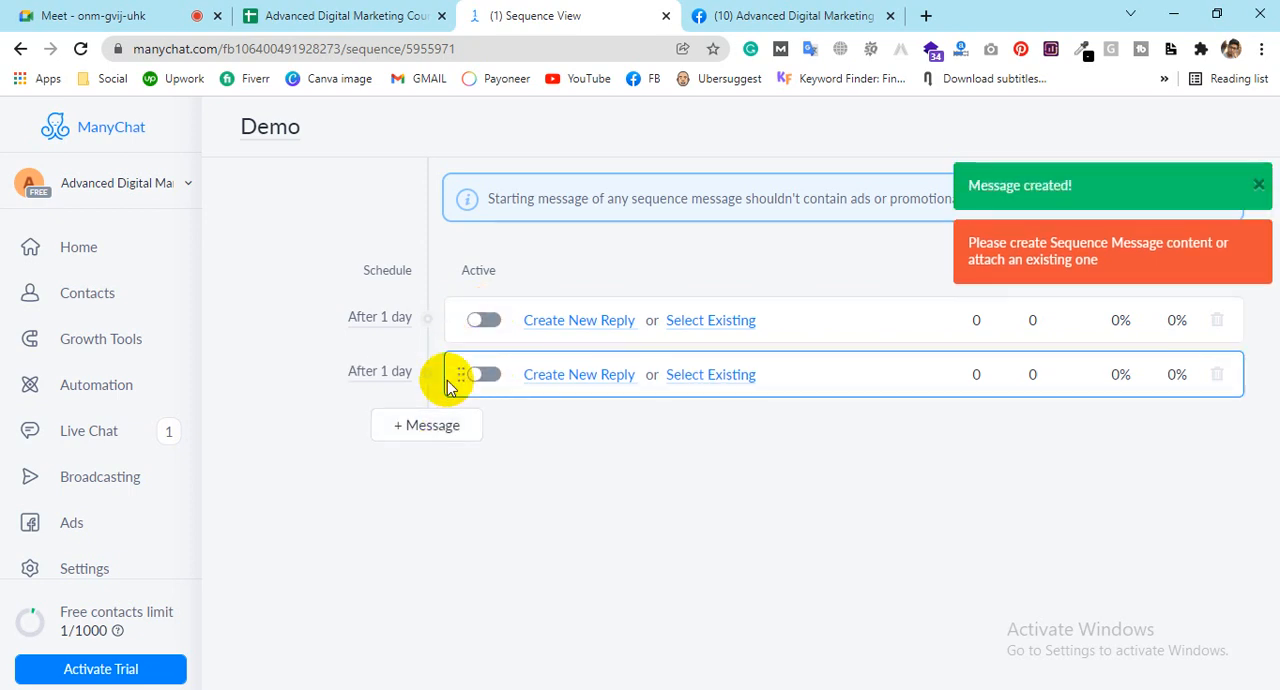
pyautogui.click(398, 428)
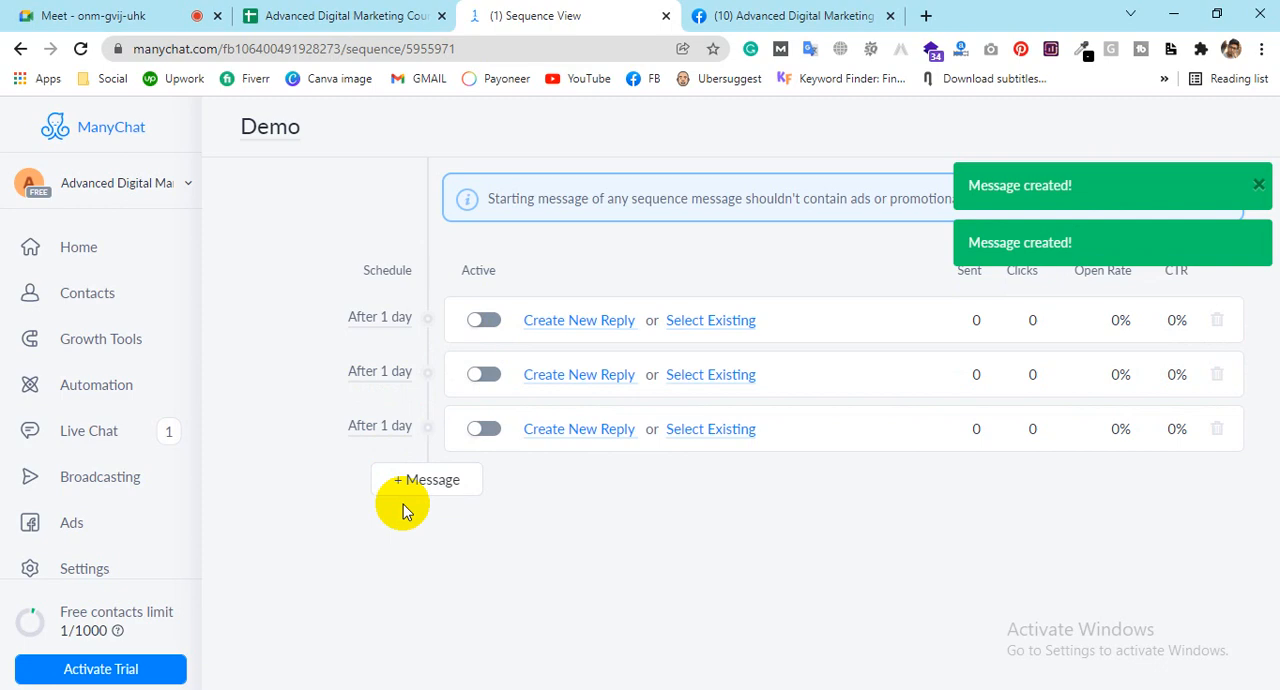
# Step: Examine the schedule settings of the second and first messages in the sequence
pyautogui.click(381, 372)
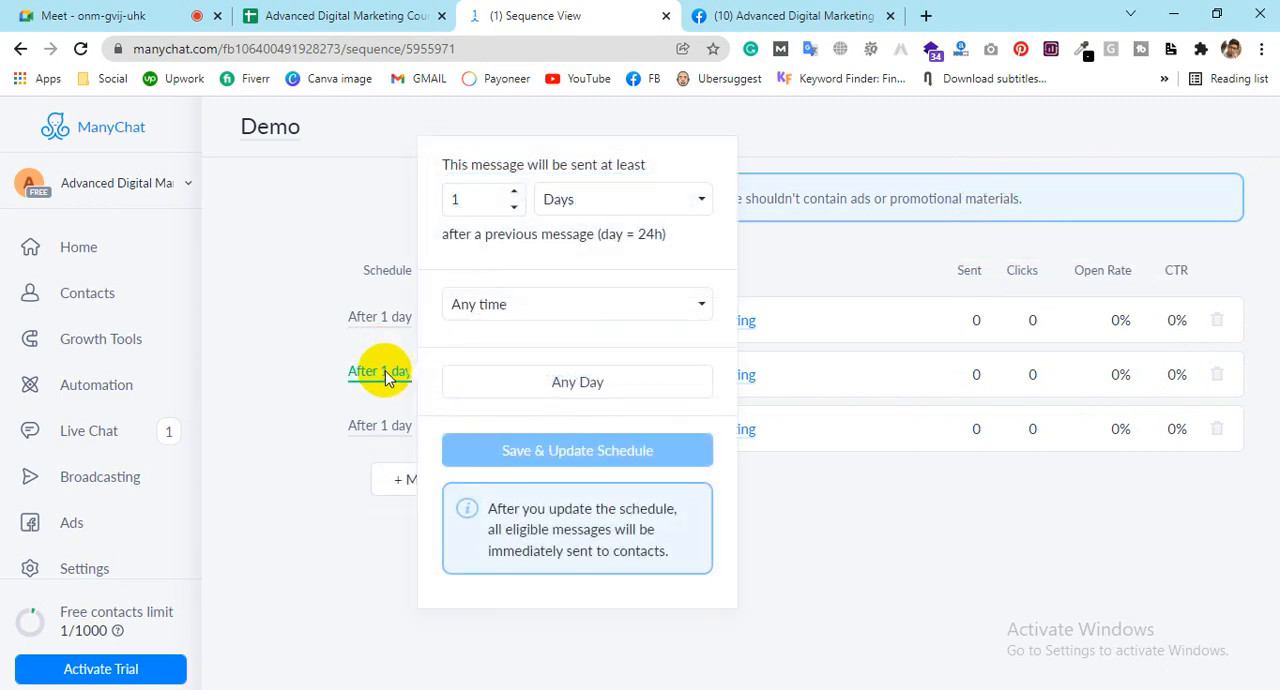
pyautogui.click(390, 318)
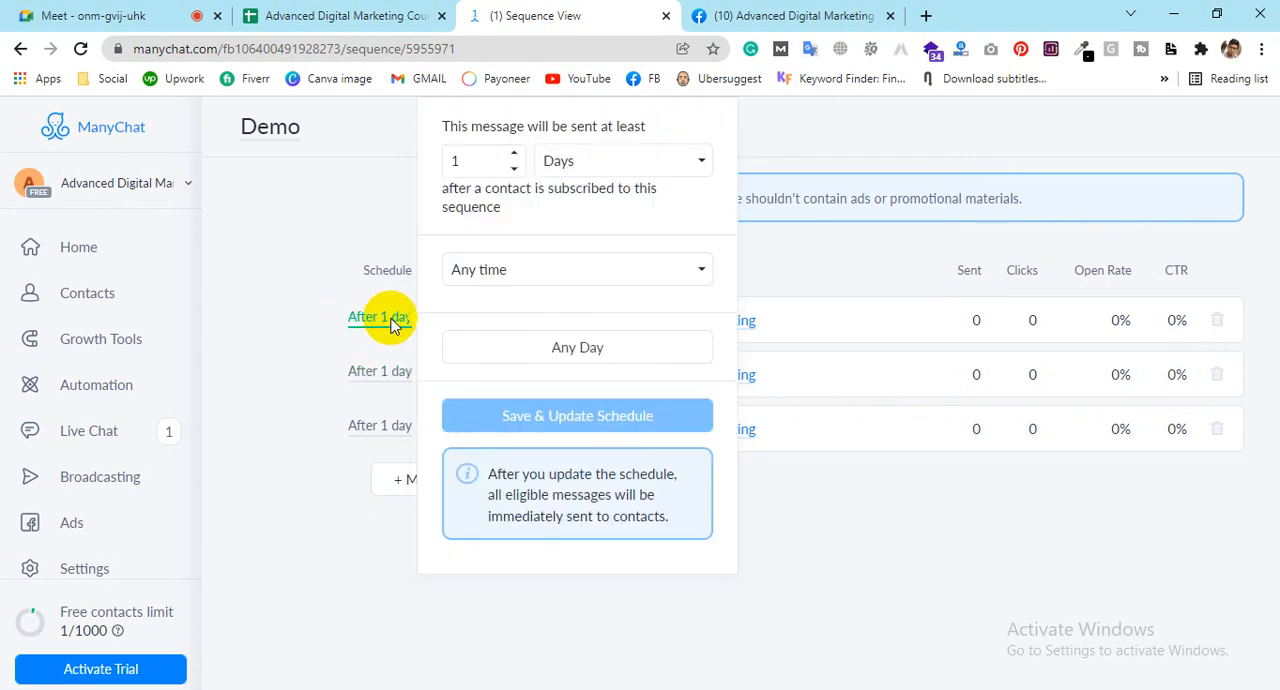
pyautogui.click(390, 318)
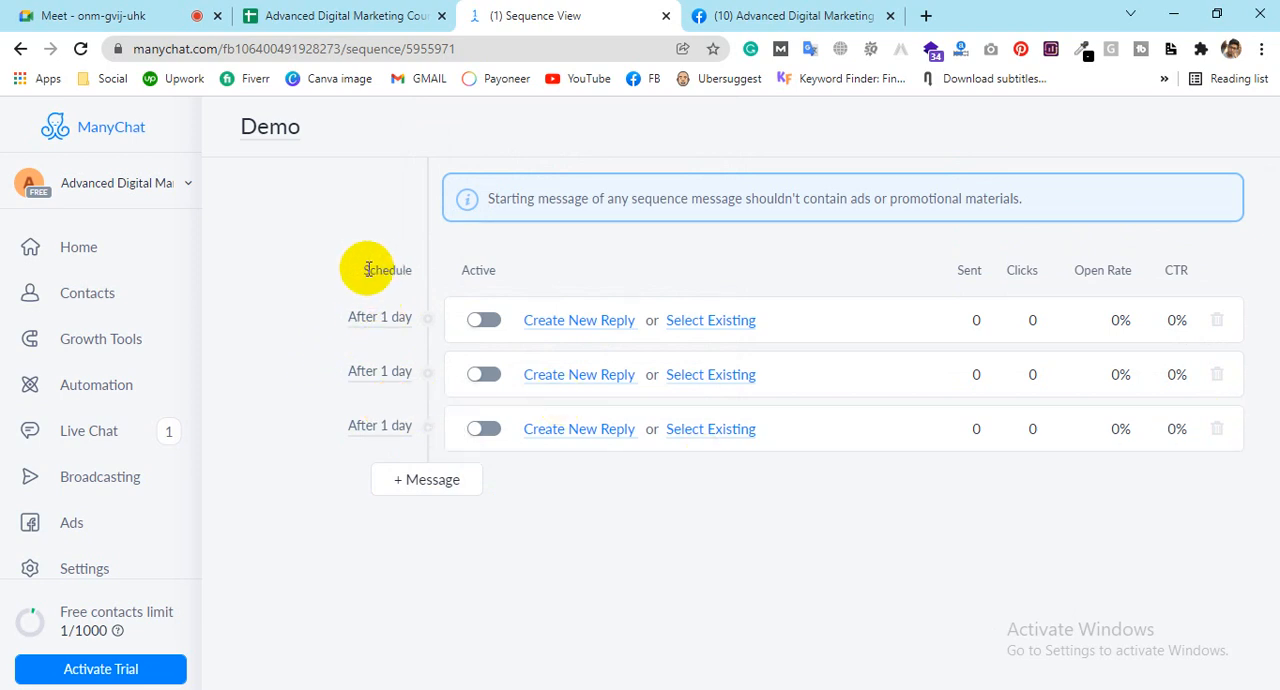
pyautogui.moveTo(362, 269); pyautogui.dragTo(409, 271)
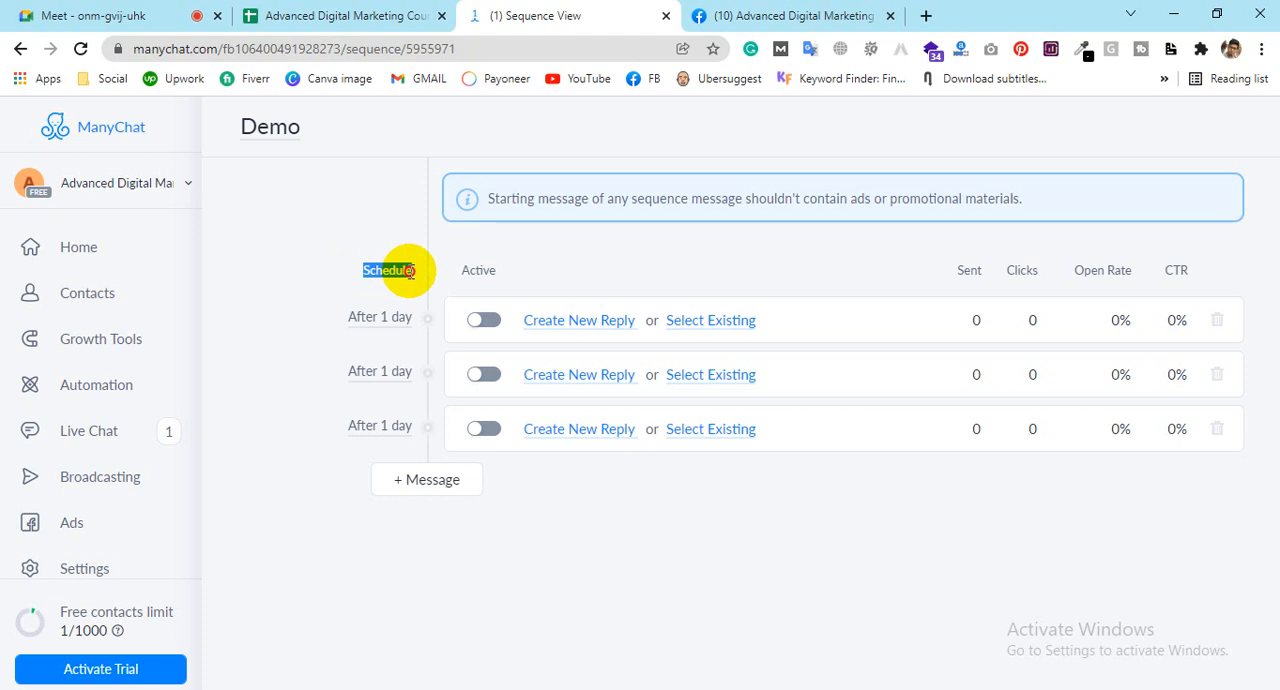
# Step: Set the first message's delay to at least 3 days after a contact subscribes to the sequence
pyautogui.click(382, 316)
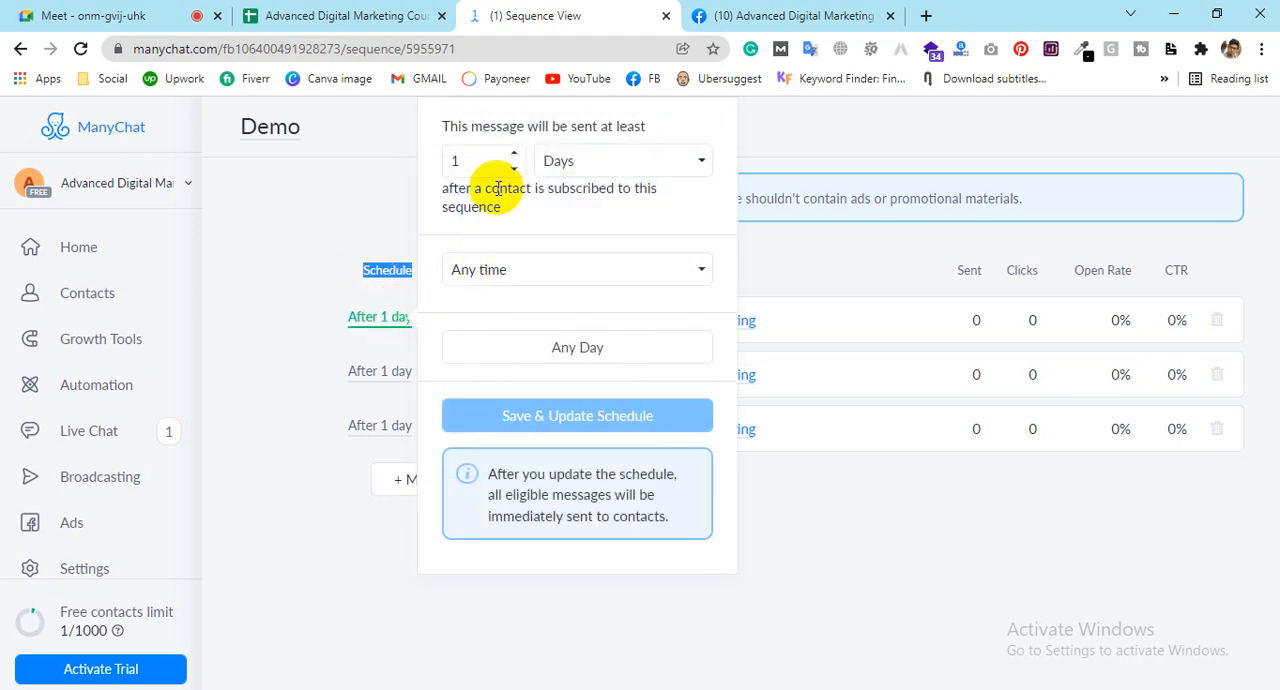
pyautogui.click(510, 155)
pyautogui.click(510, 155)
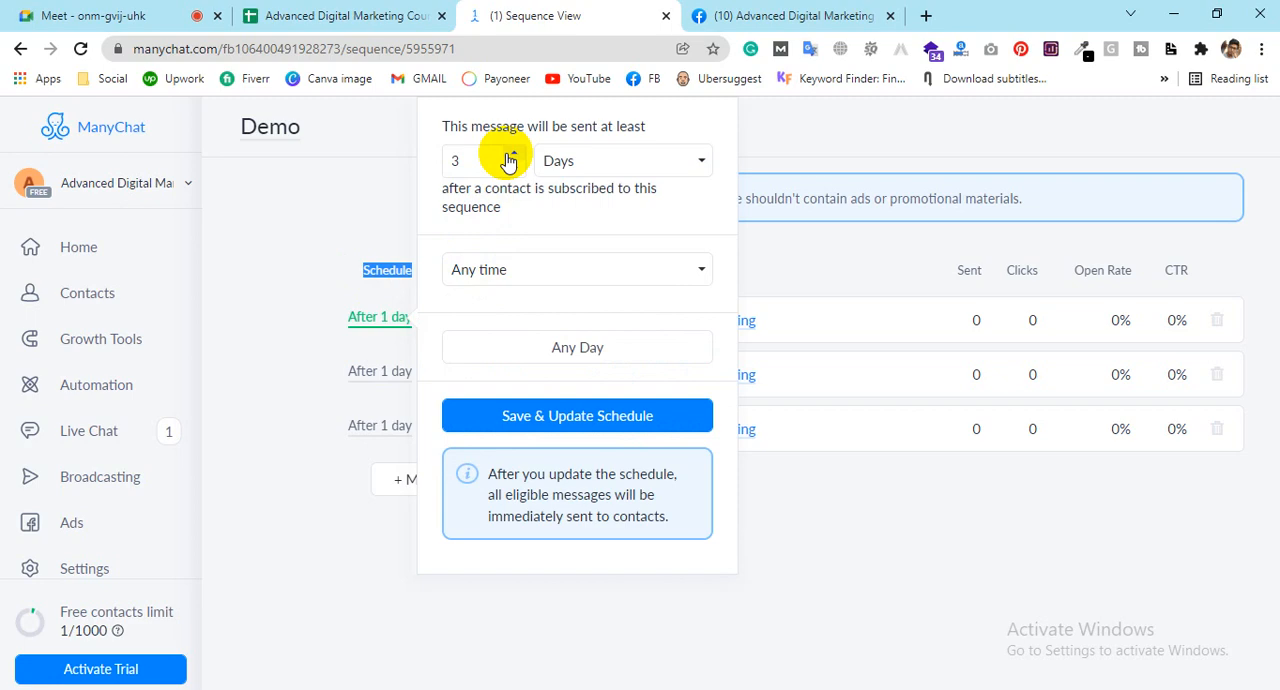
# Step: Restrict the first message's sending time to Send between, from 8:00 to 22:00
pyautogui.click(510, 276)
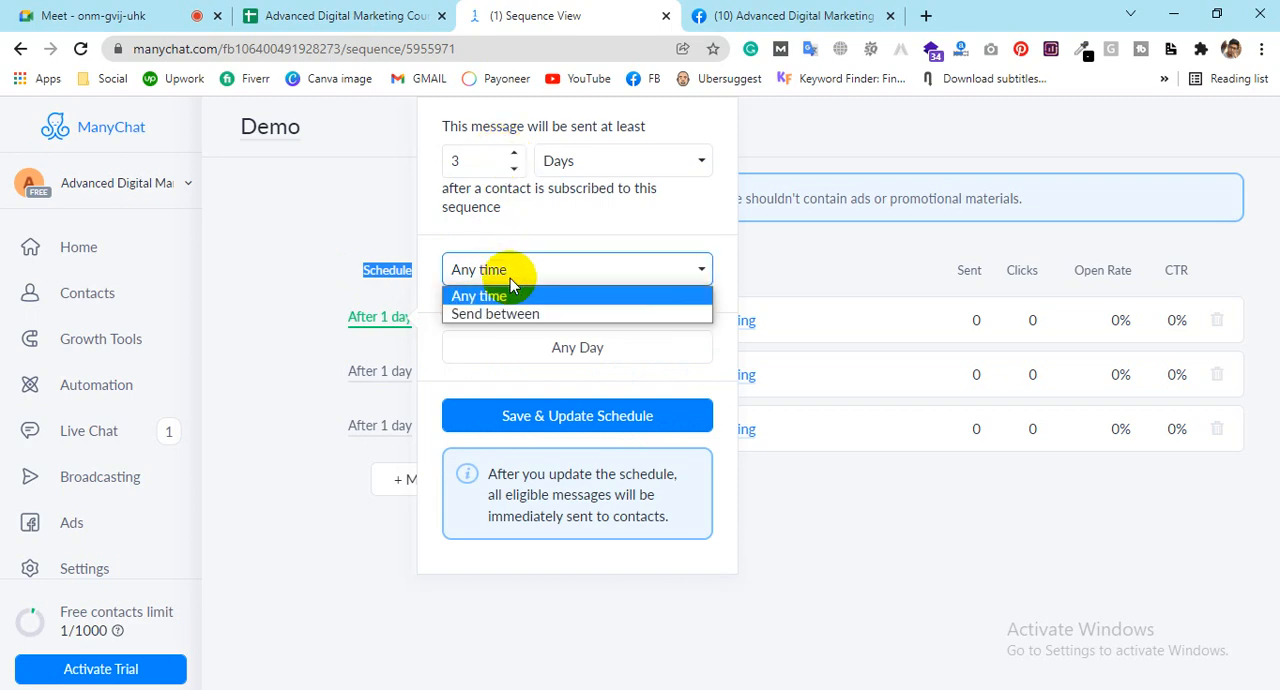
pyautogui.click(500, 313)
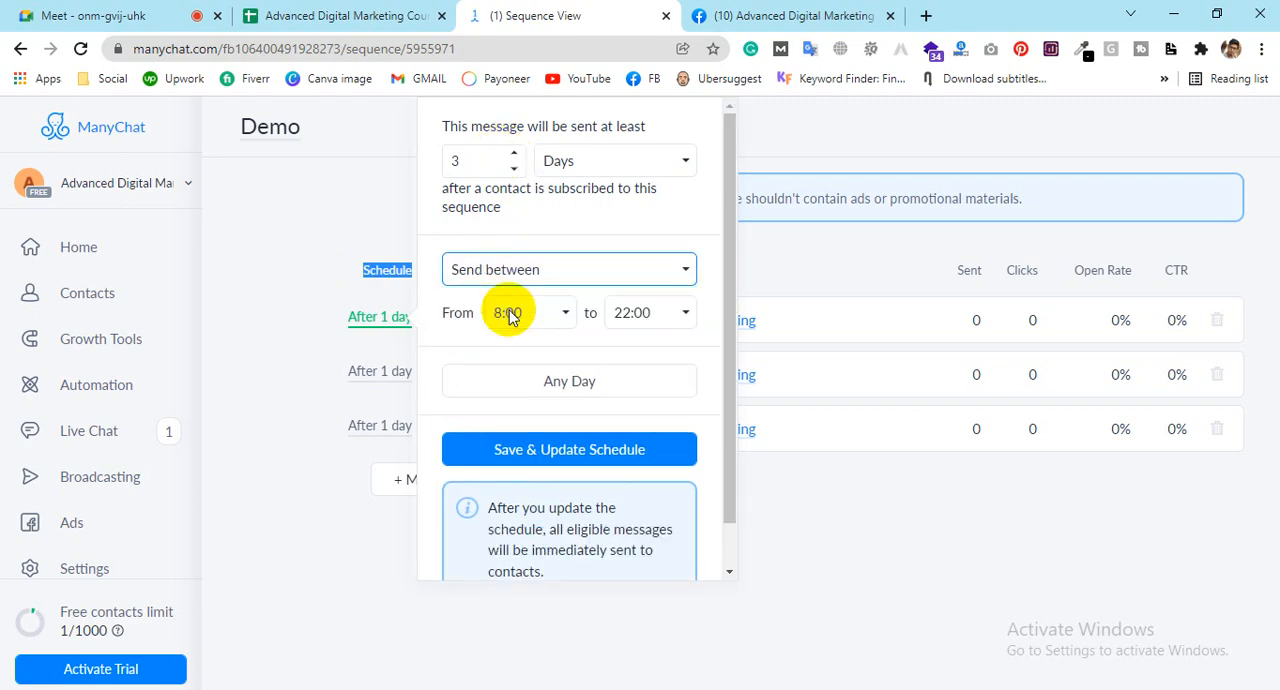
pyautogui.click(510, 278)
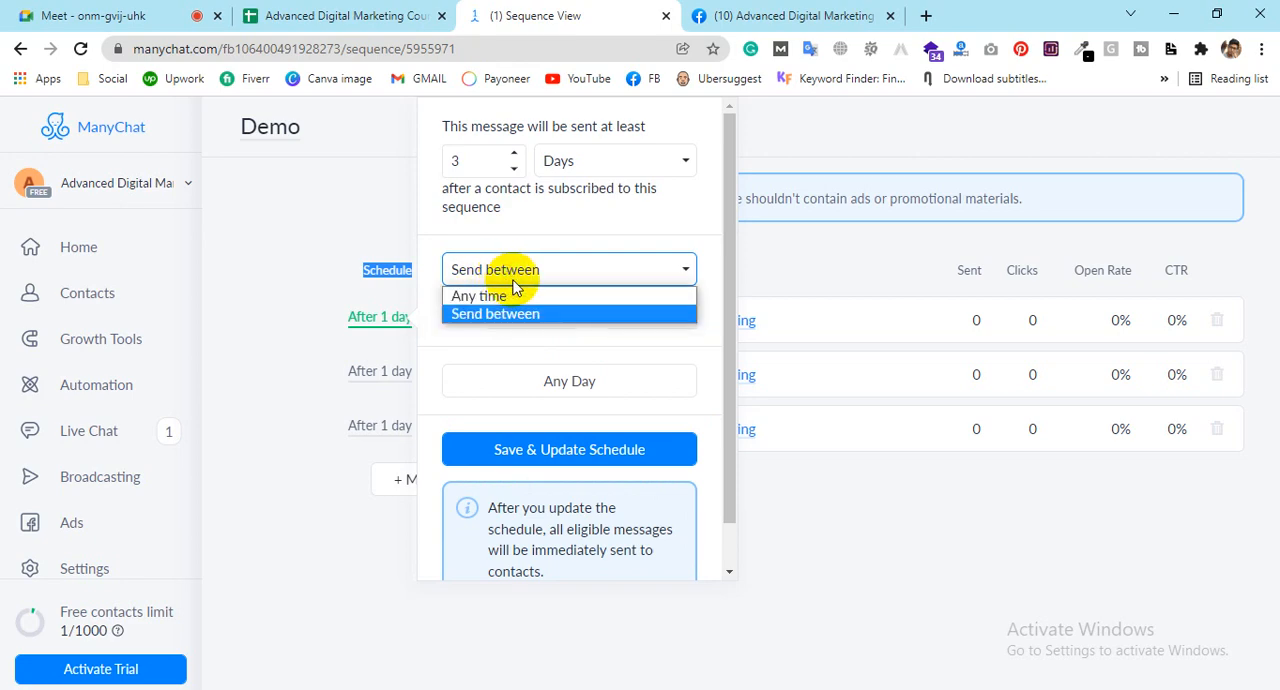
pyautogui.click(517, 295)
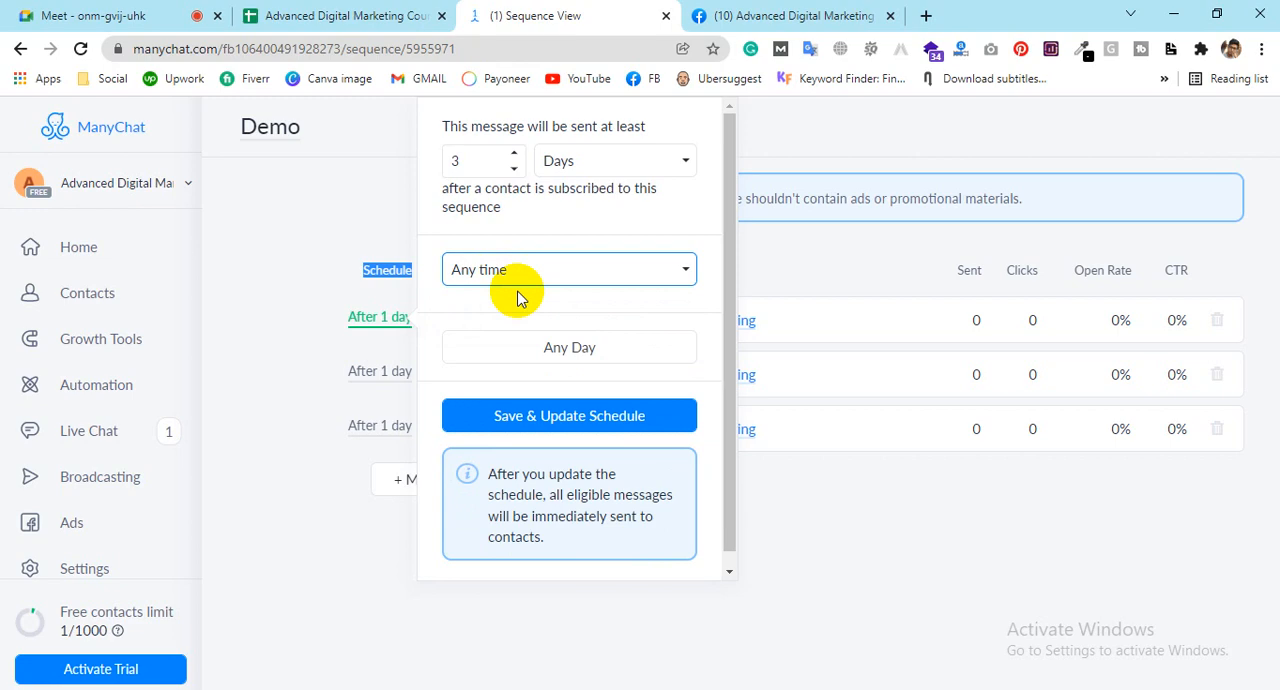
pyautogui.click(505, 275)
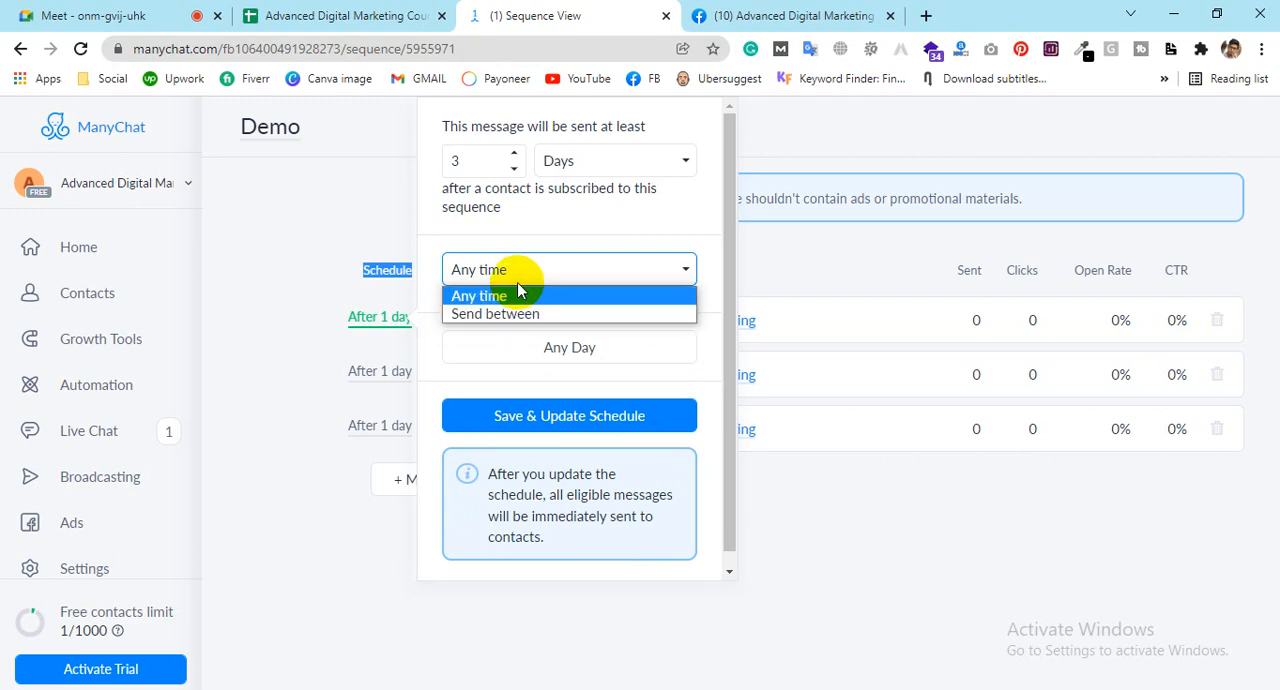
pyautogui.click(514, 313)
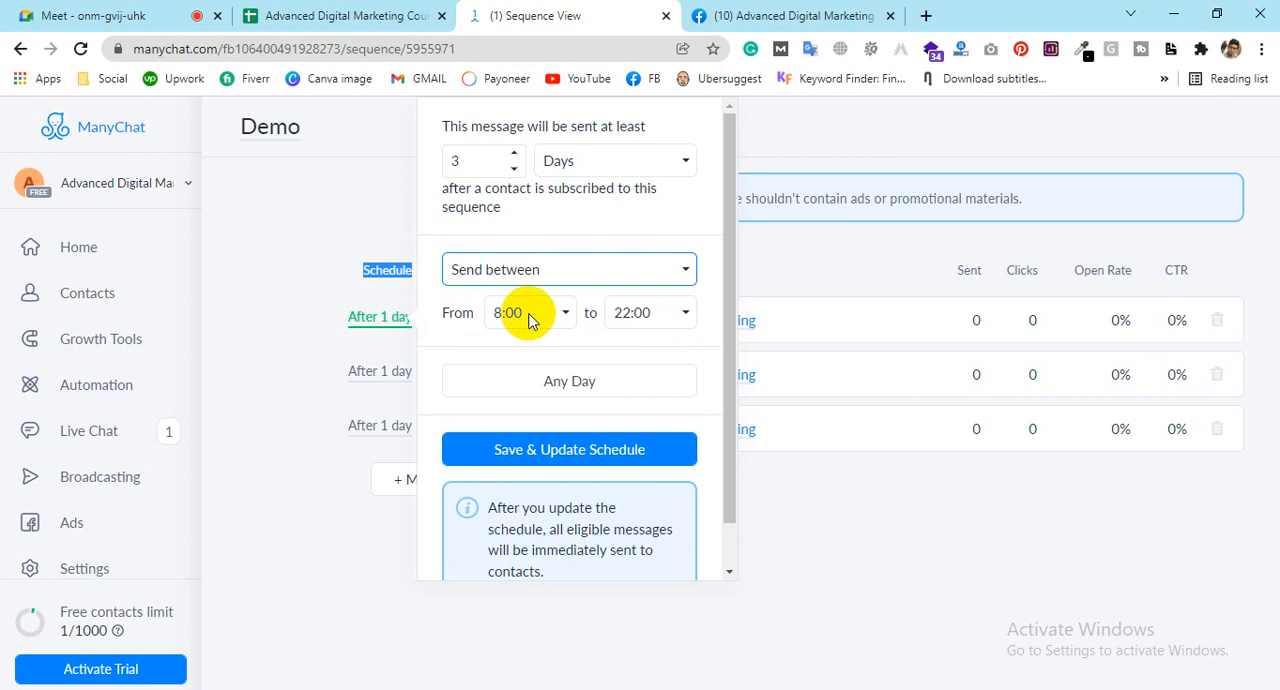
pyautogui.click(526, 313)
pyautogui.click(628, 313)
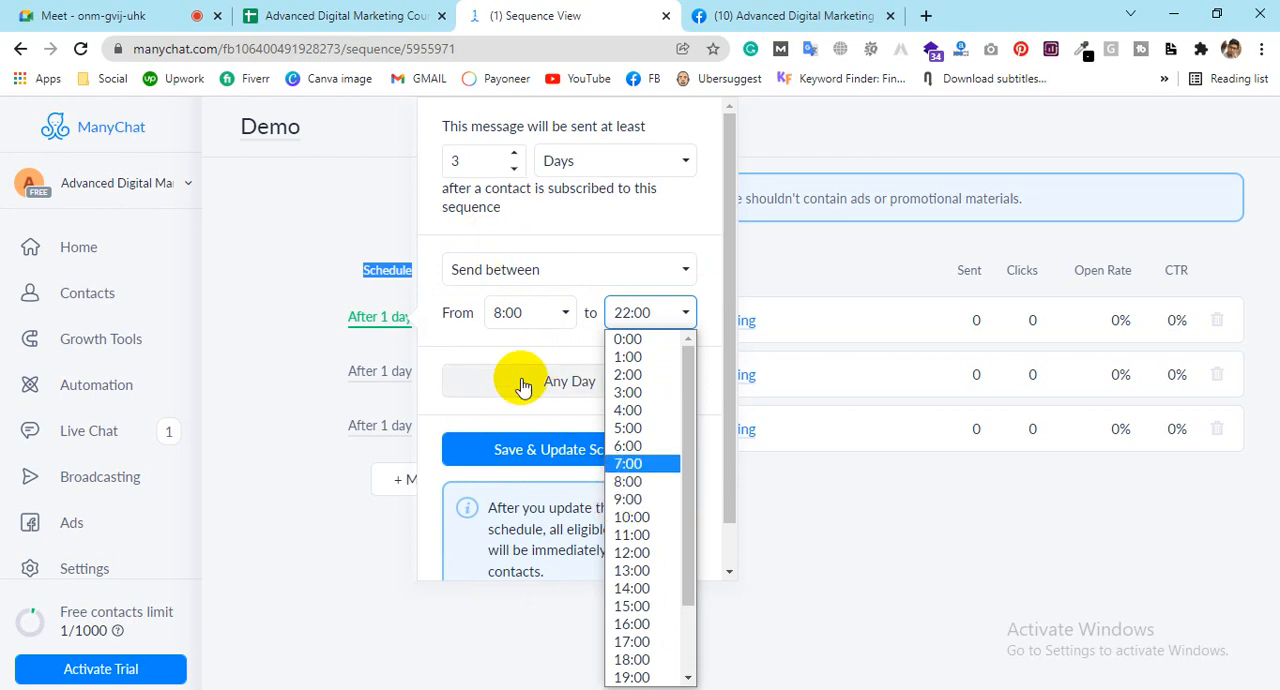
# Step: Limit the first message's sending days to Monday by excluding Tuesday through Sunday
pyautogui.click(562, 381)
pyautogui.click(510, 385)
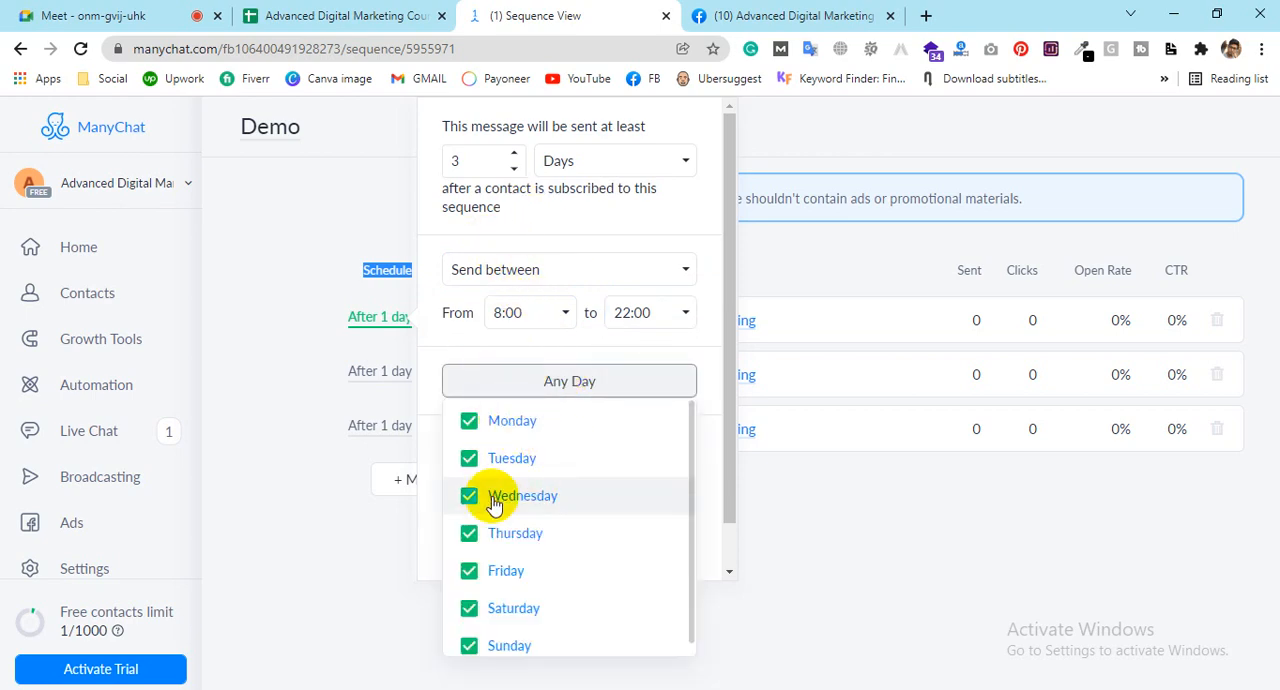
pyautogui.scroll(1, 471, 443)
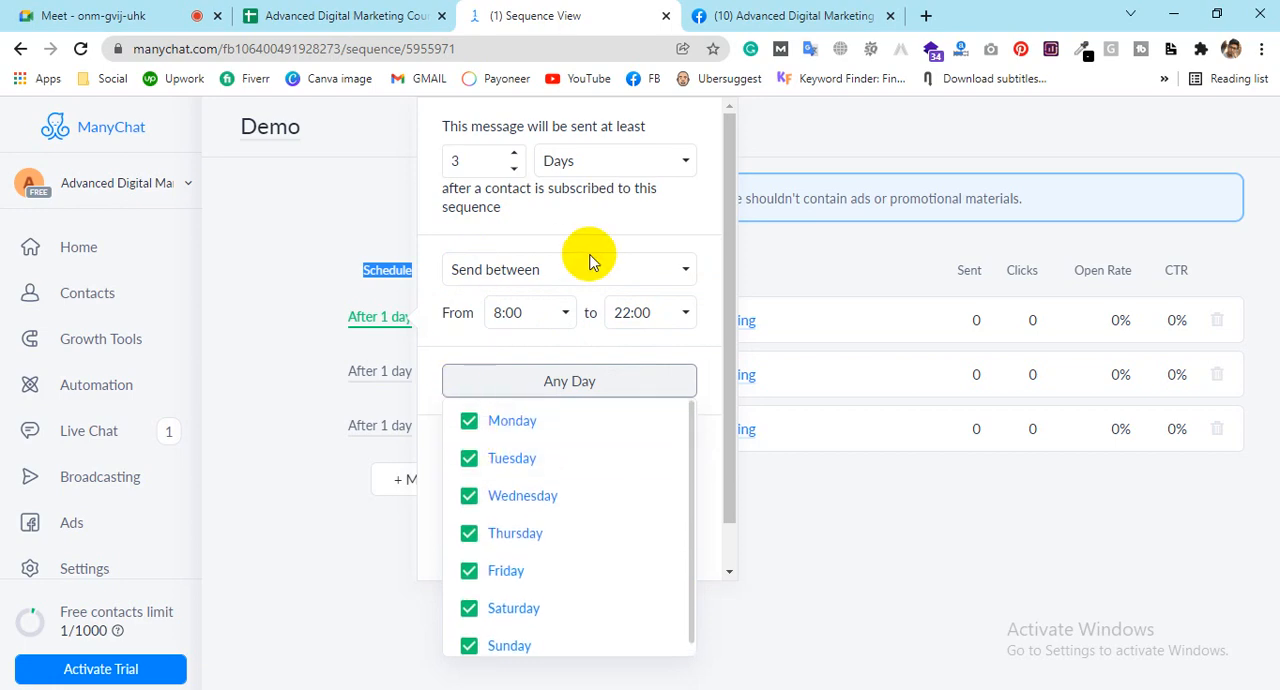
pyautogui.click(470, 460)
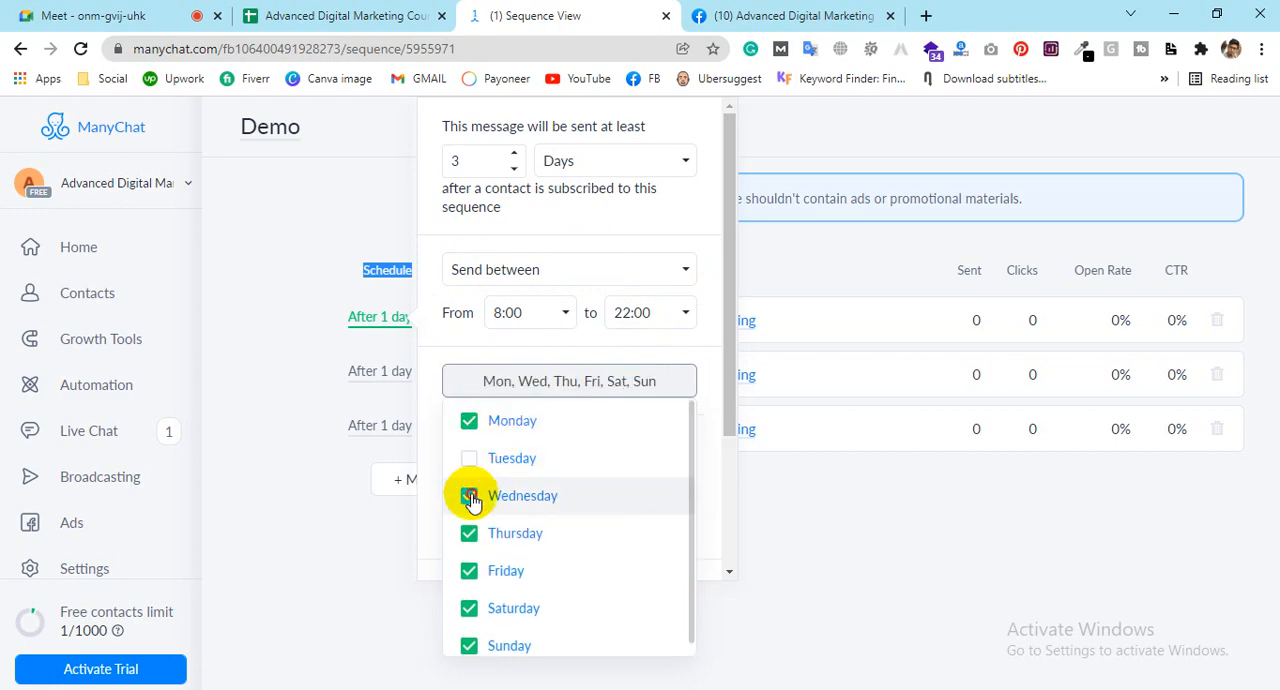
pyautogui.click(470, 494)
pyautogui.click(469, 532)
pyautogui.click(470, 575)
pyautogui.click(469, 608)
pyautogui.click(469, 645)
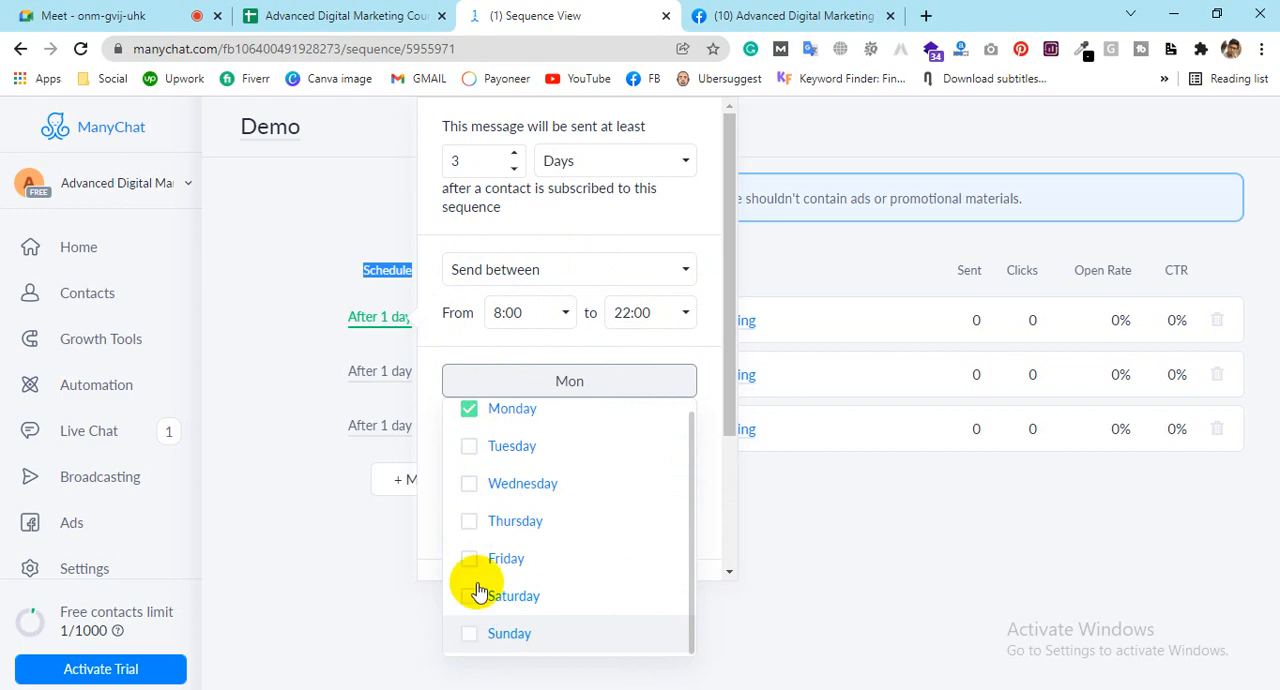
pyautogui.click(474, 341)
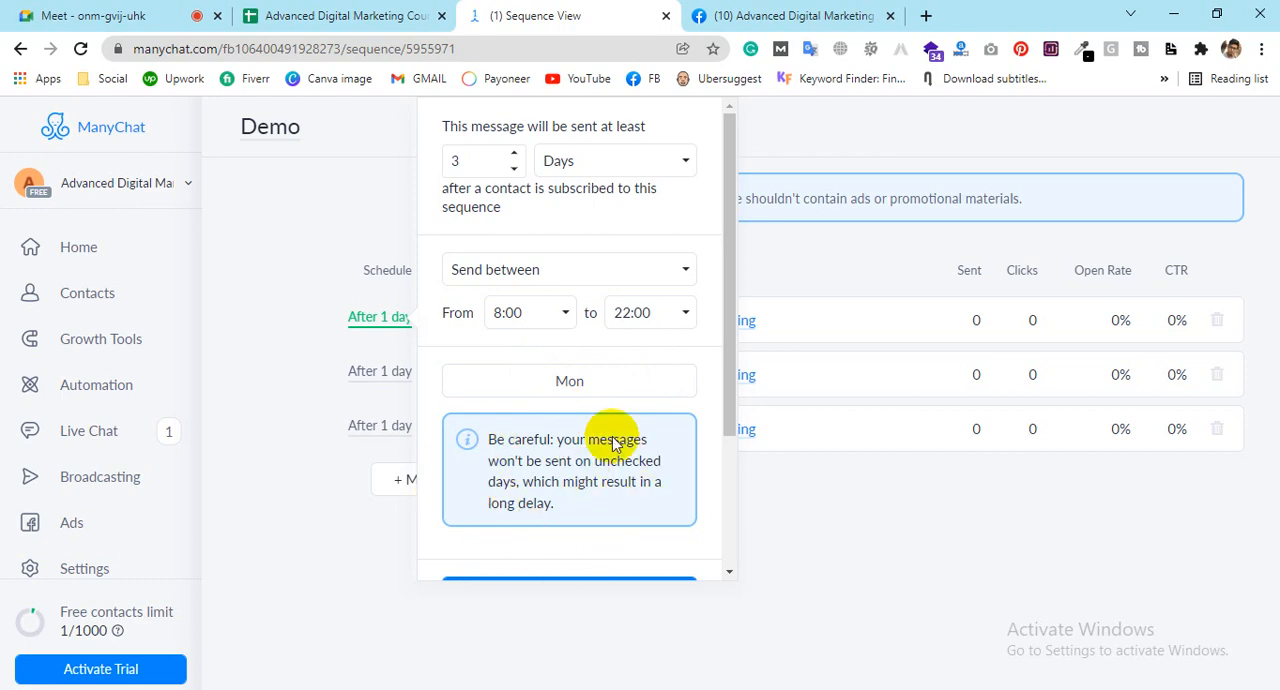
# Step: Re-enable Tuesday through Sunday so the first message can be sent on any day
pyautogui.click(594, 385)
pyautogui.click(469, 458)
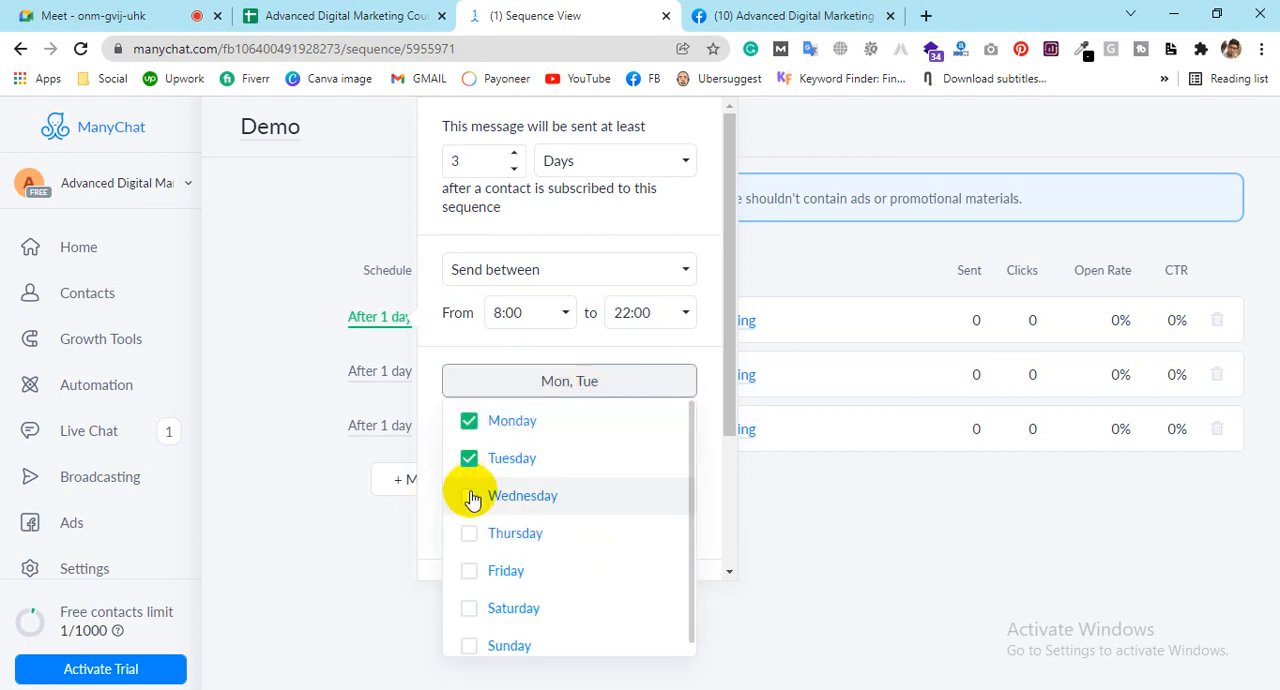
pyautogui.click(469, 496)
pyautogui.click(469, 533)
pyautogui.scroll(-1, 476, 520)
pyautogui.click(468, 634)
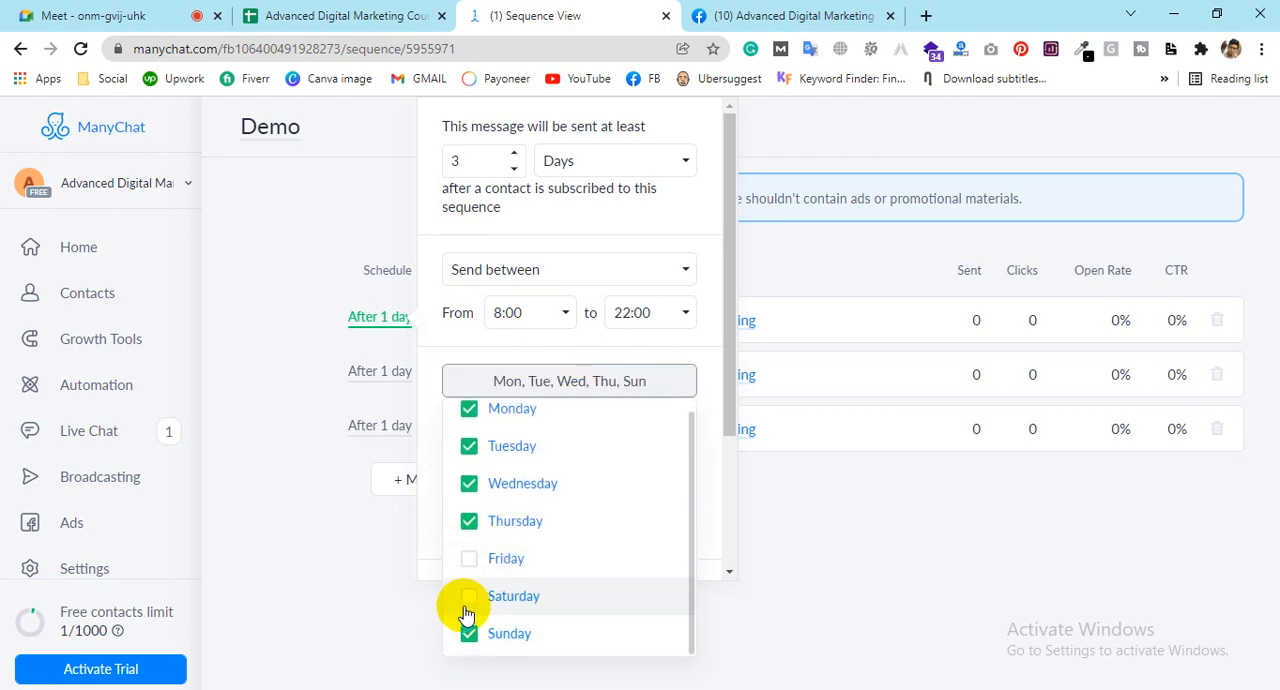
pyautogui.click(466, 614)
pyautogui.click(466, 557)
pyautogui.click(612, 380)
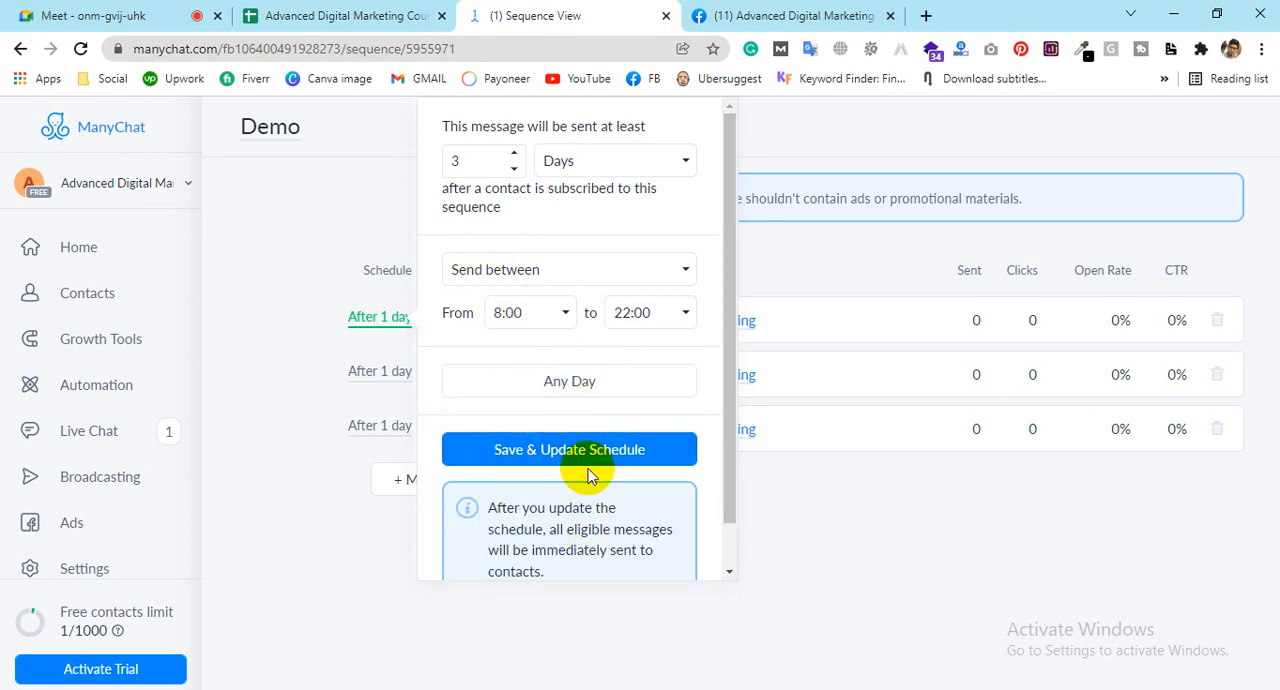
# Step: Save the first message's updated schedule and close its settings
pyautogui.scroll(-1, 588, 500)
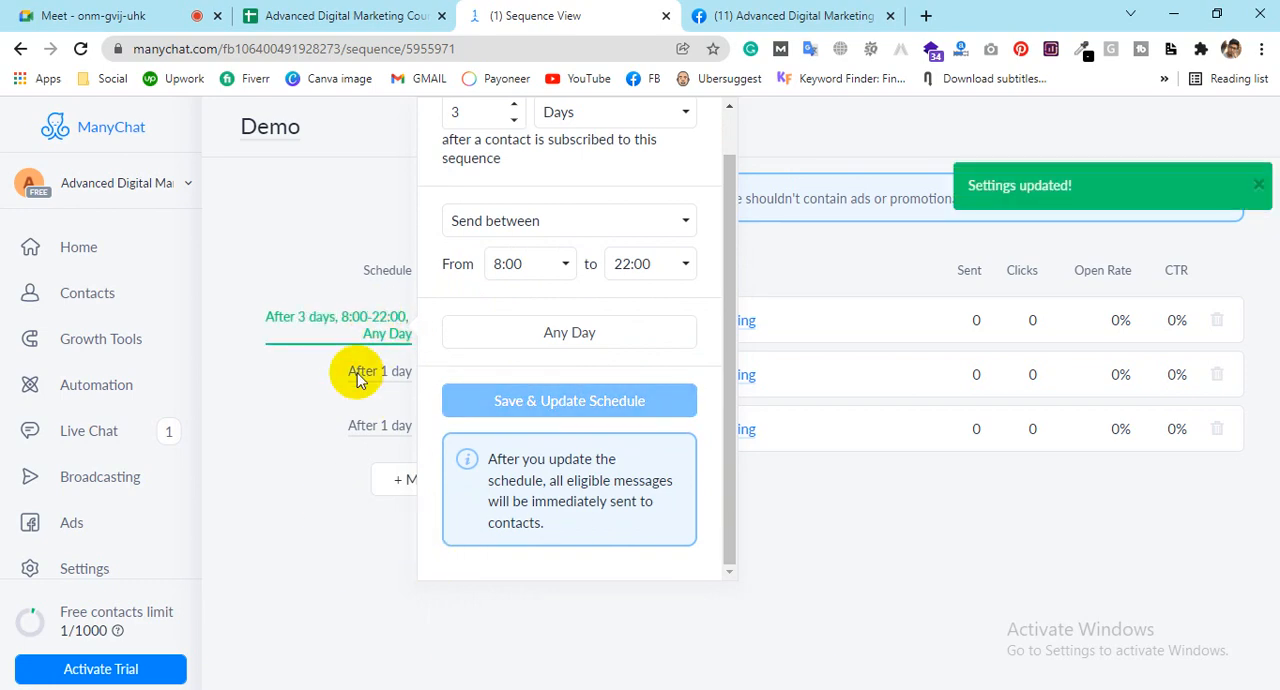
pyautogui.click(311, 235)
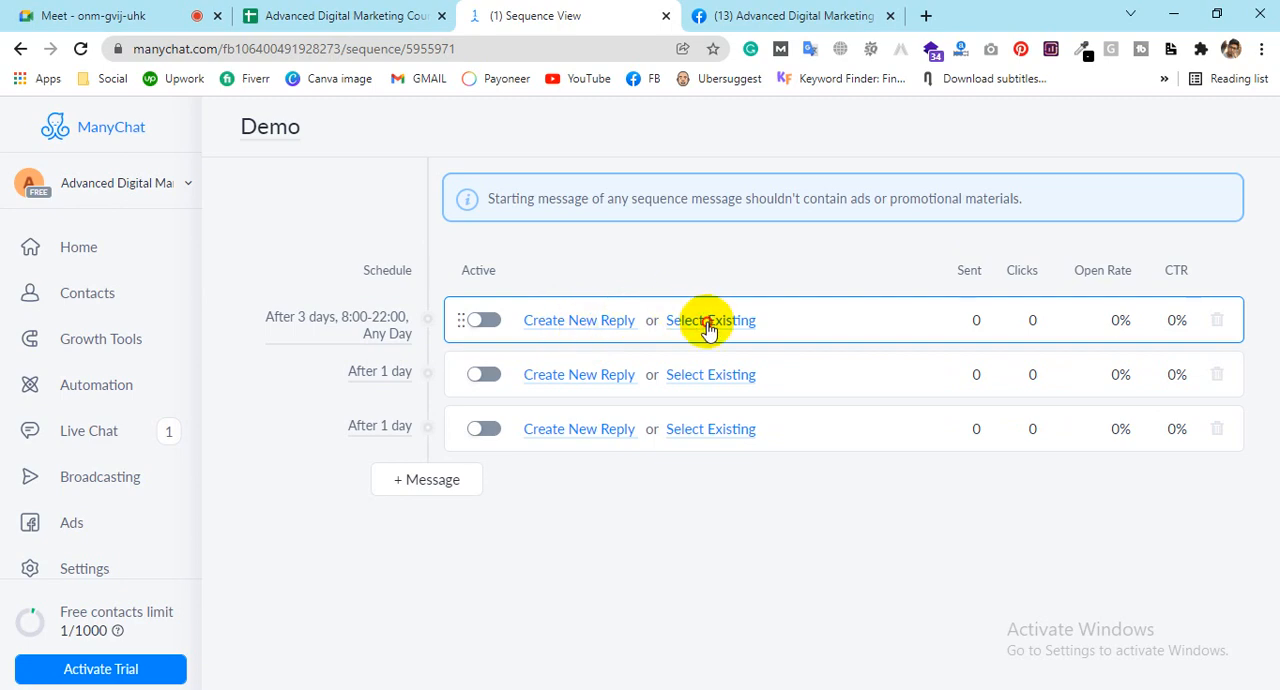
# Step: Check the existing flows available for the first message, and create a new reply for it instead
pyautogui.click(707, 321)
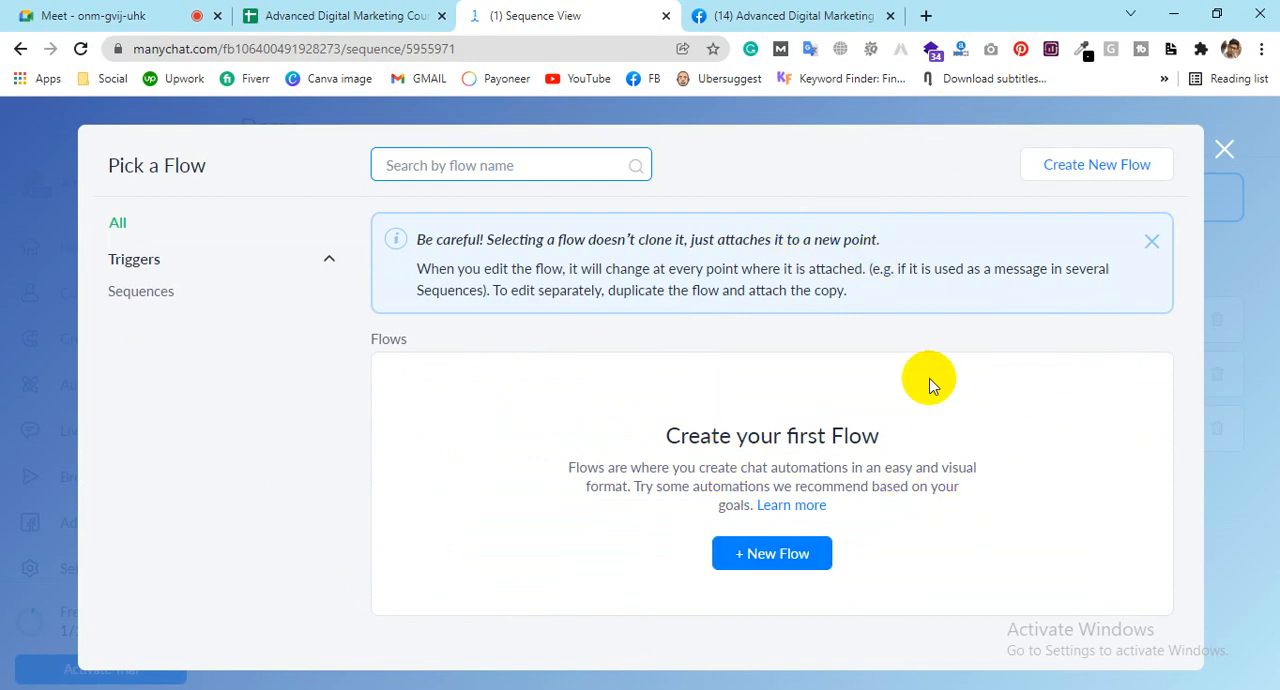
pyautogui.click(1223, 155)
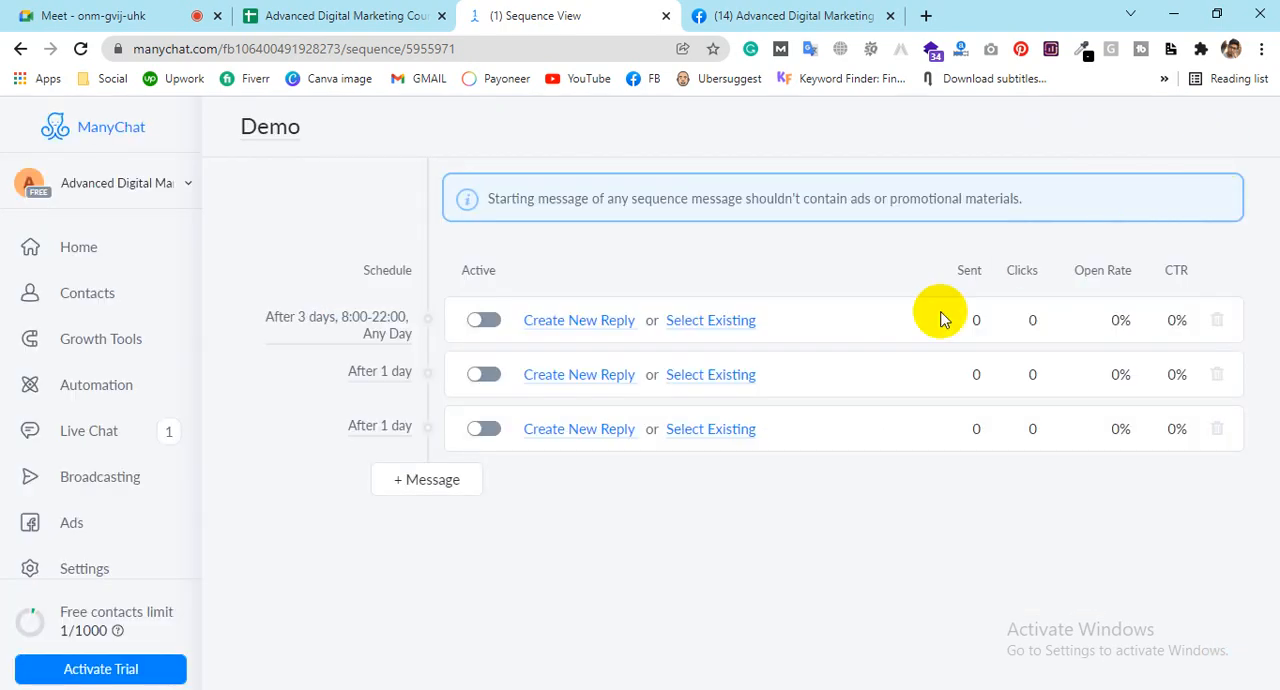
pyautogui.click(571, 323)
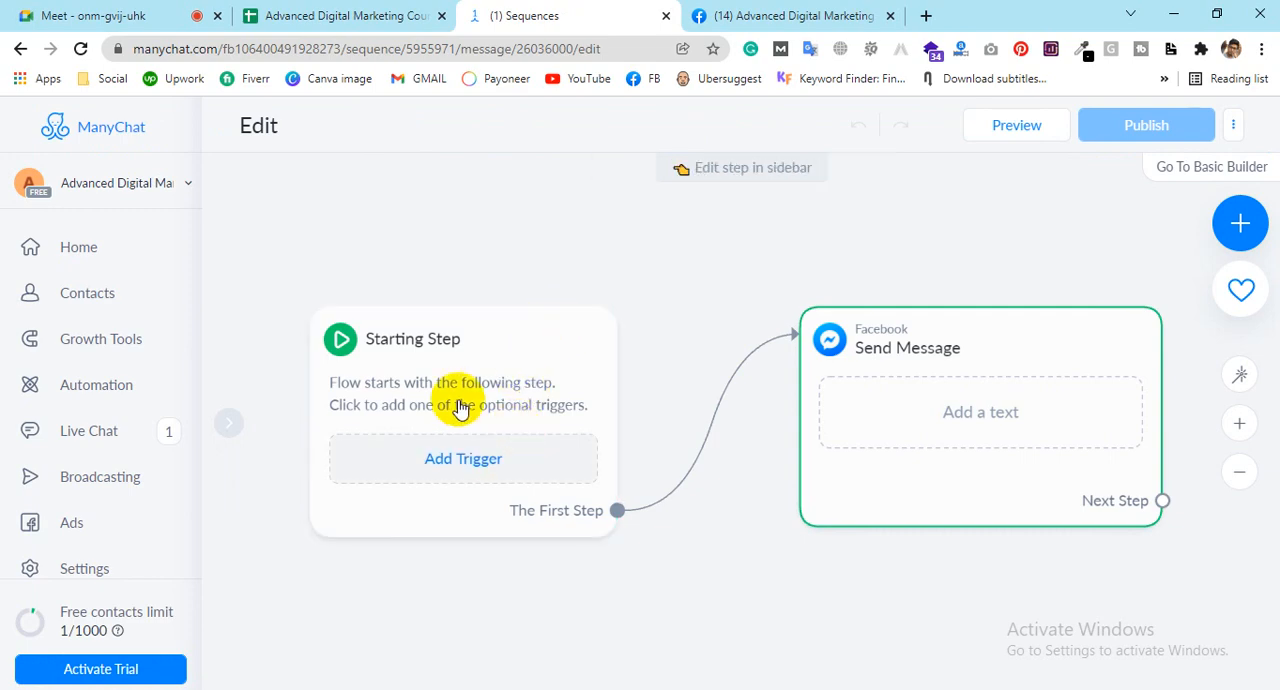
# Step: Reposition the Starting Step and Send Message blocks on the flow canvas
pyautogui.click(468, 350)
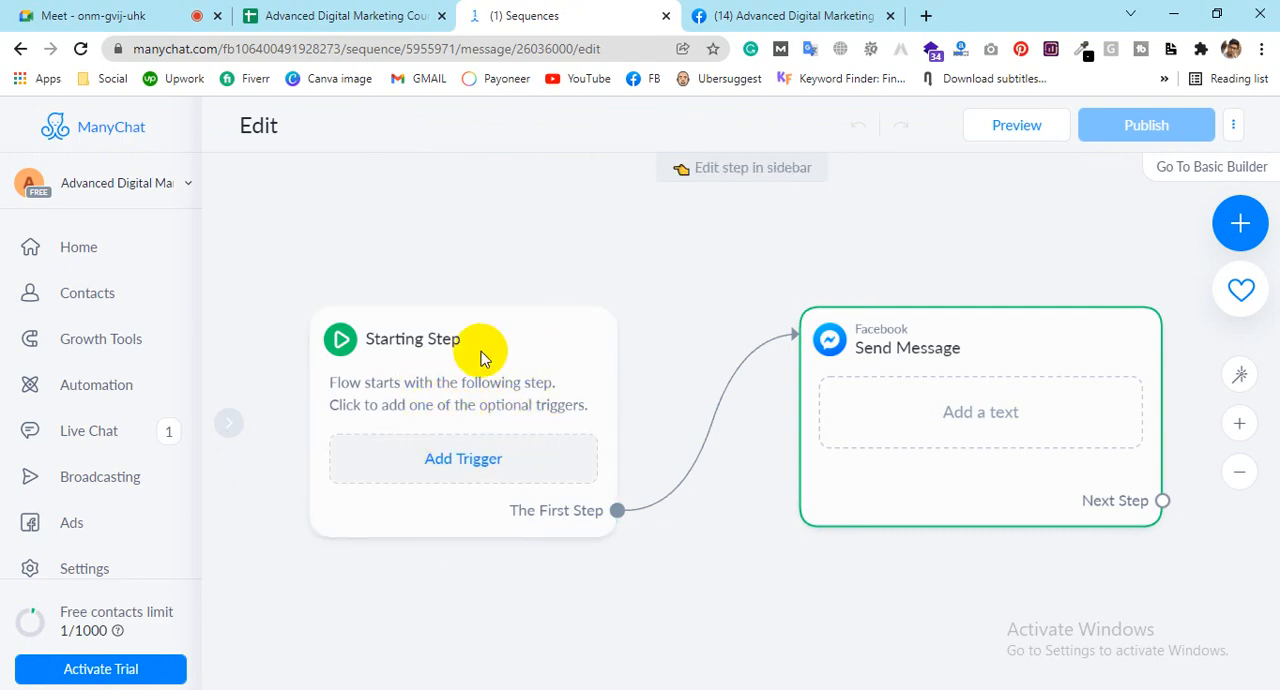
pyautogui.moveTo(486, 349); pyautogui.dragTo(403, 220)
pyautogui.moveTo(993, 336); pyautogui.dragTo(849, 250)
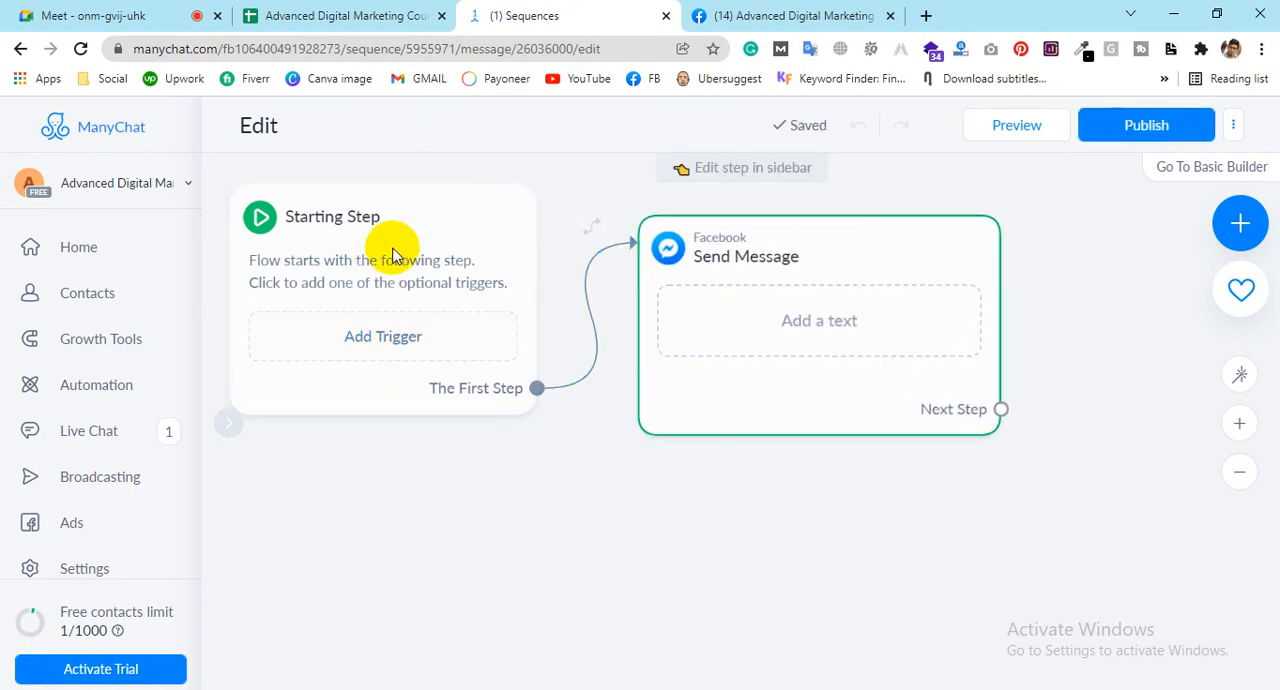
pyautogui.moveTo(398, 238); pyautogui.dragTo(423, 297)
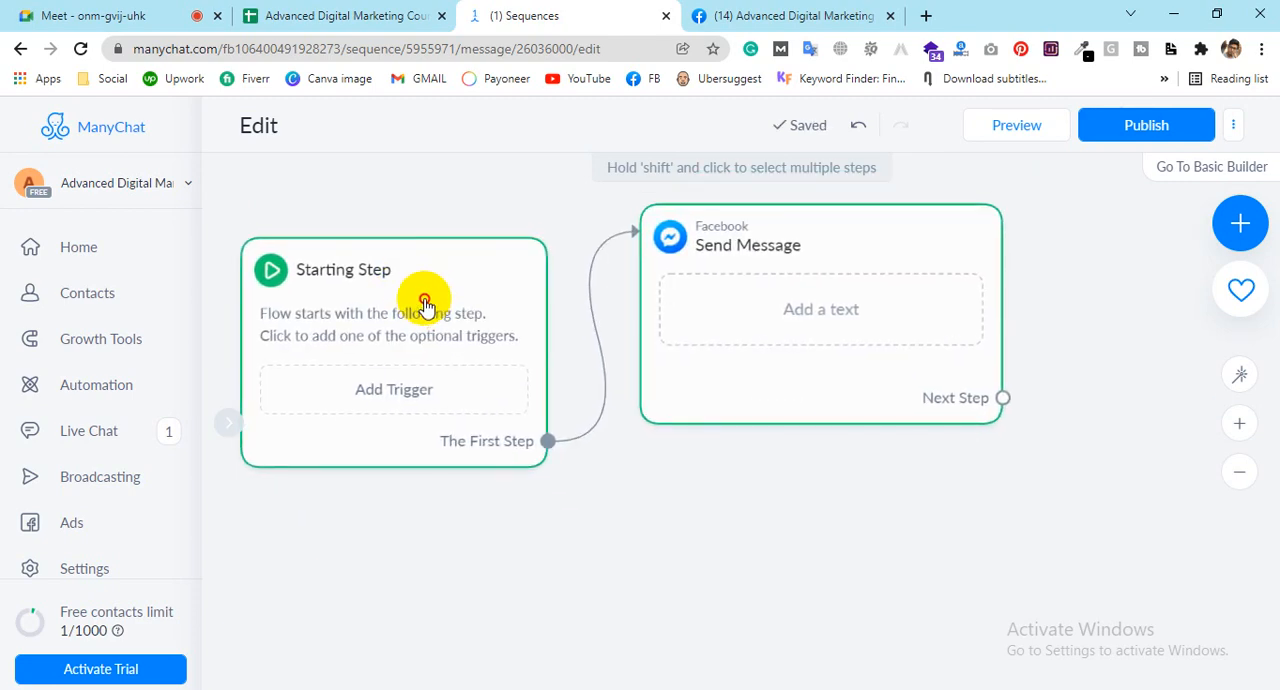
# Step: Examine the Web Widgets, Events, Keywords and Facebook trigger categories available for the Starting Step
pyautogui.click(399, 392)
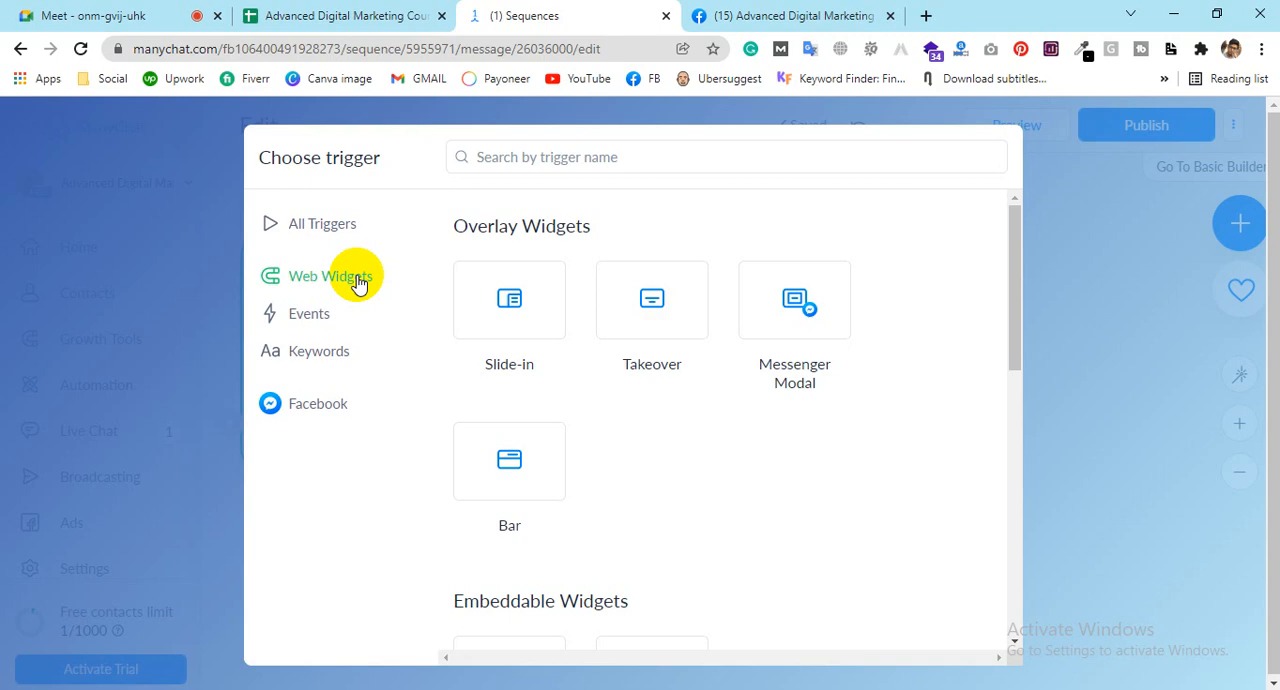
pyautogui.scroll(-3, 600, 403)
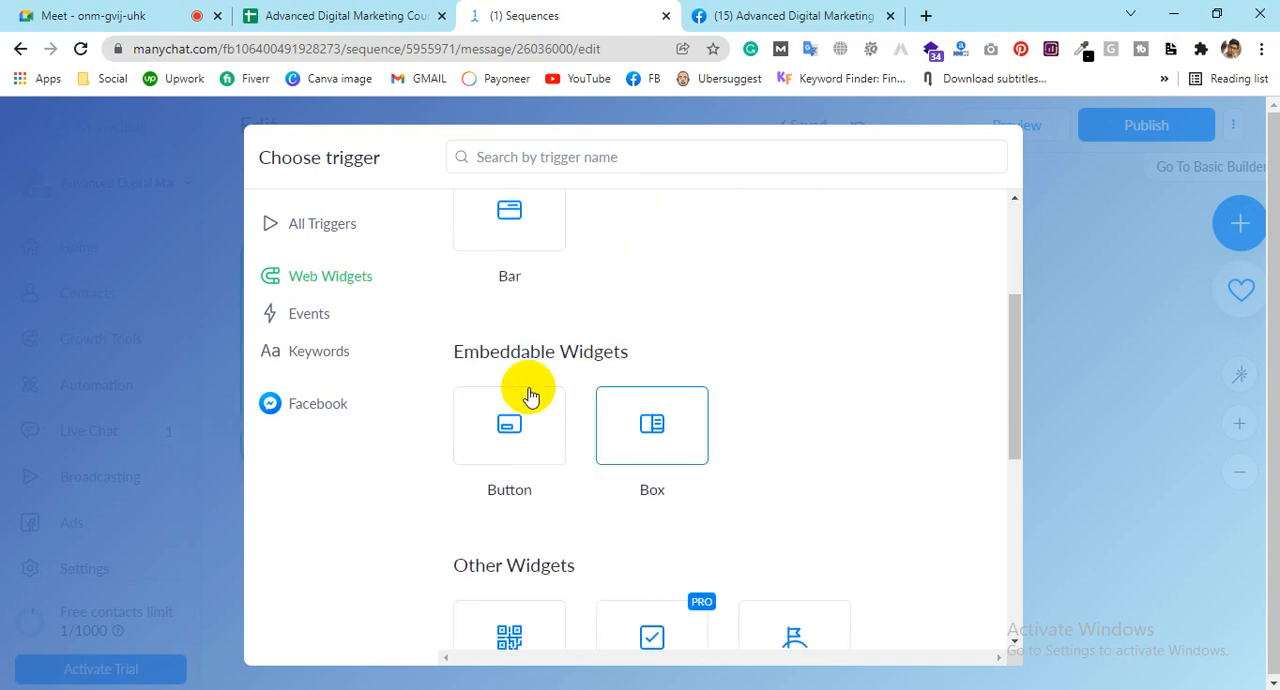
pyautogui.scroll(-1, 506, 420)
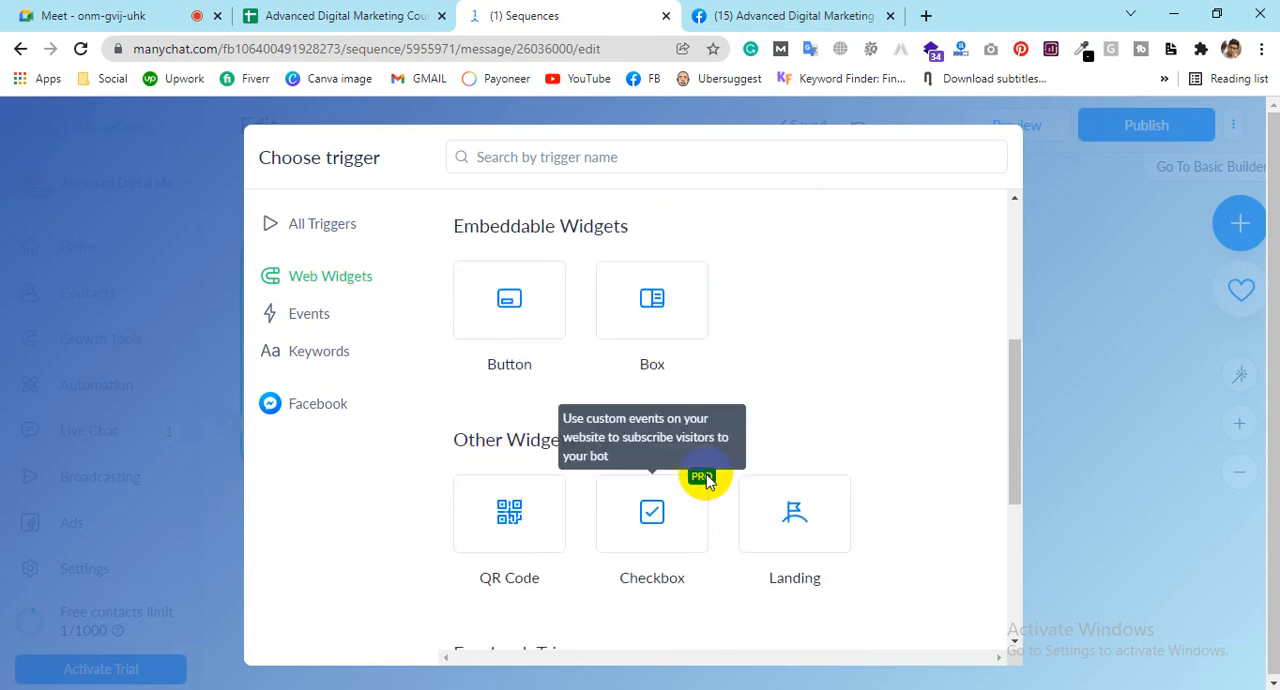
pyautogui.click(298, 314)
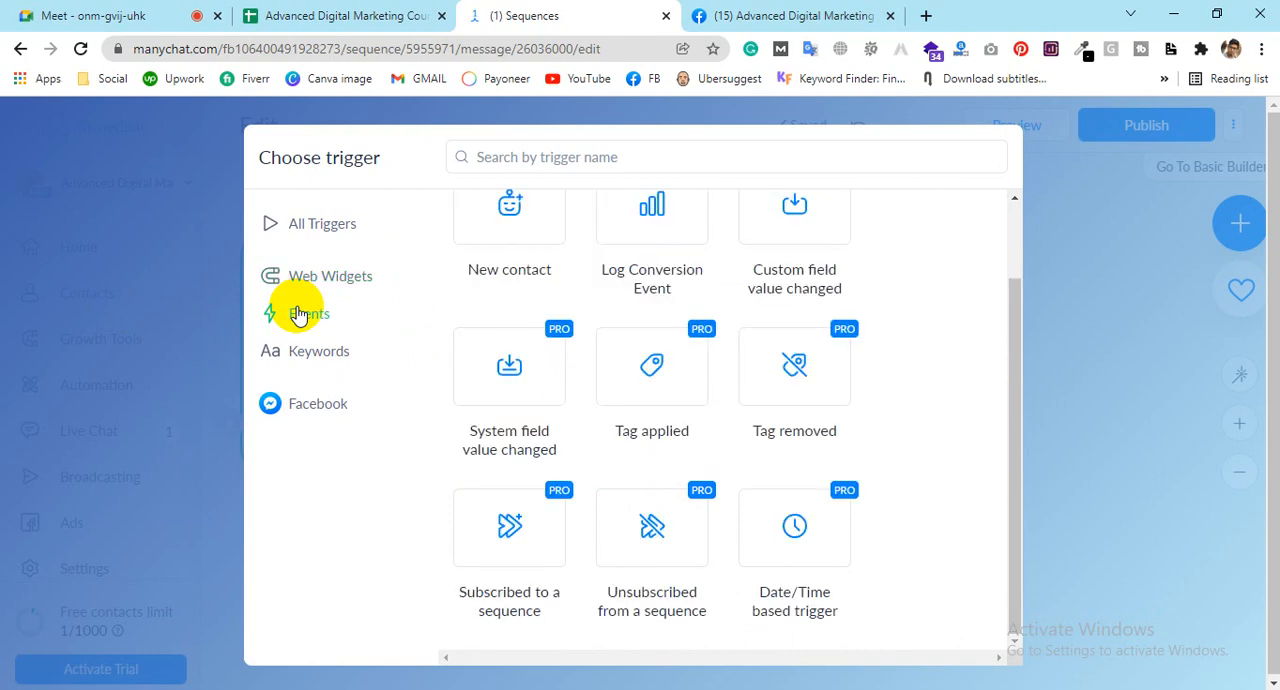
pyautogui.scroll(1, 480, 360)
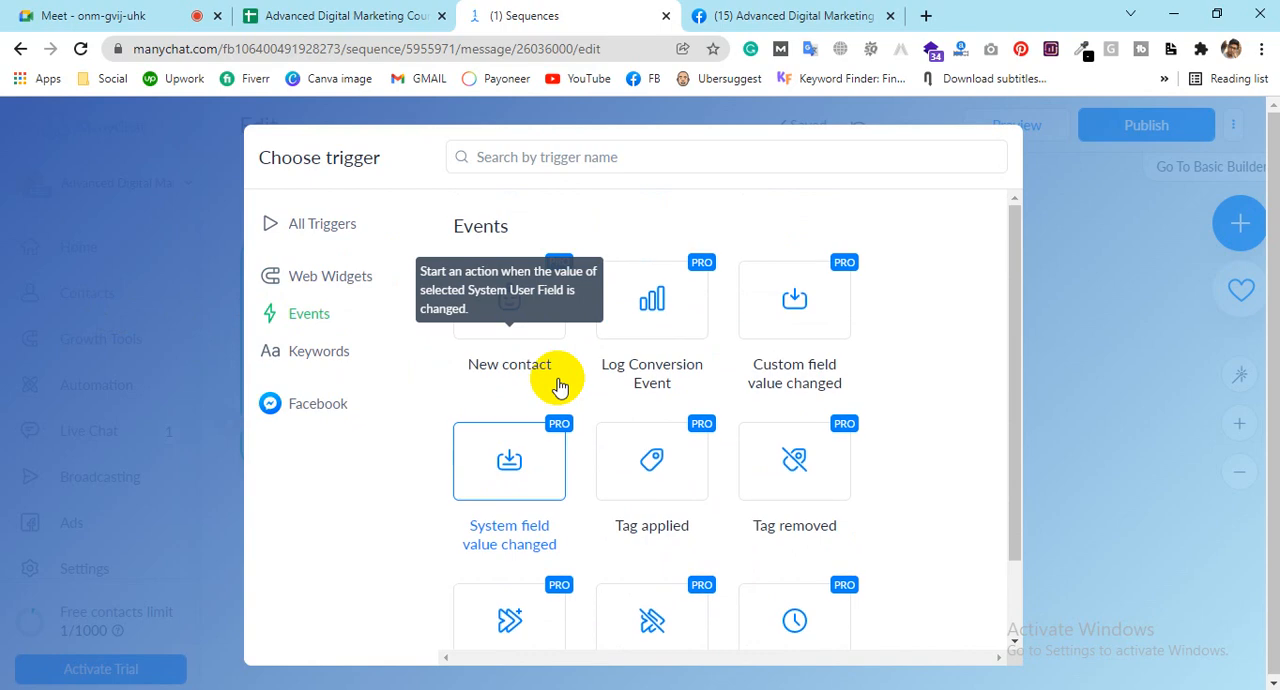
pyautogui.scroll(-1, 760, 400)
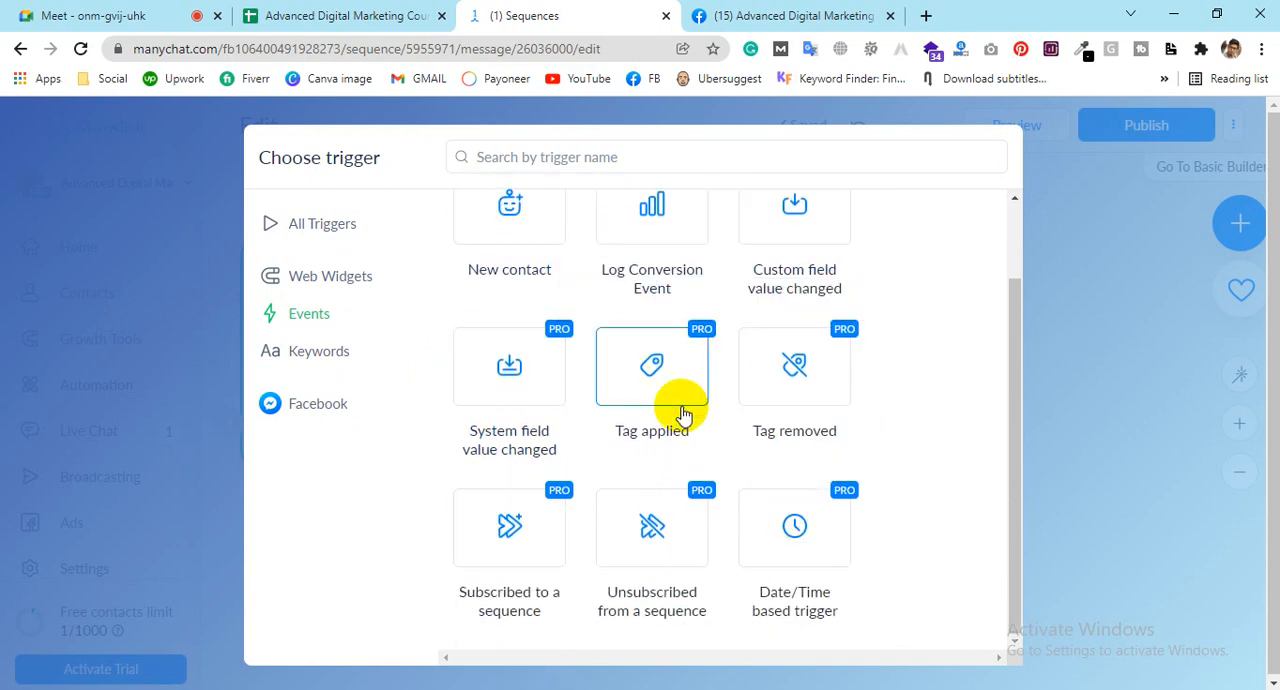
pyautogui.scroll(1, 668, 450)
pyautogui.click(319, 368)
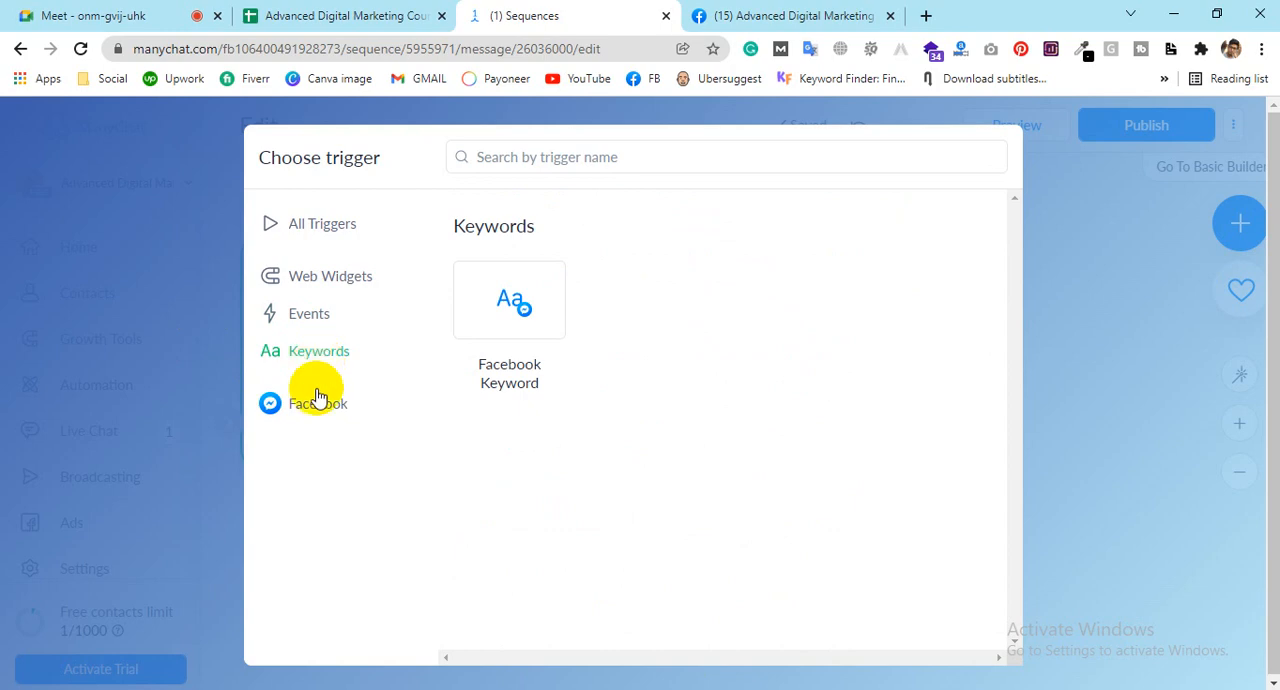
pyautogui.click(299, 405)
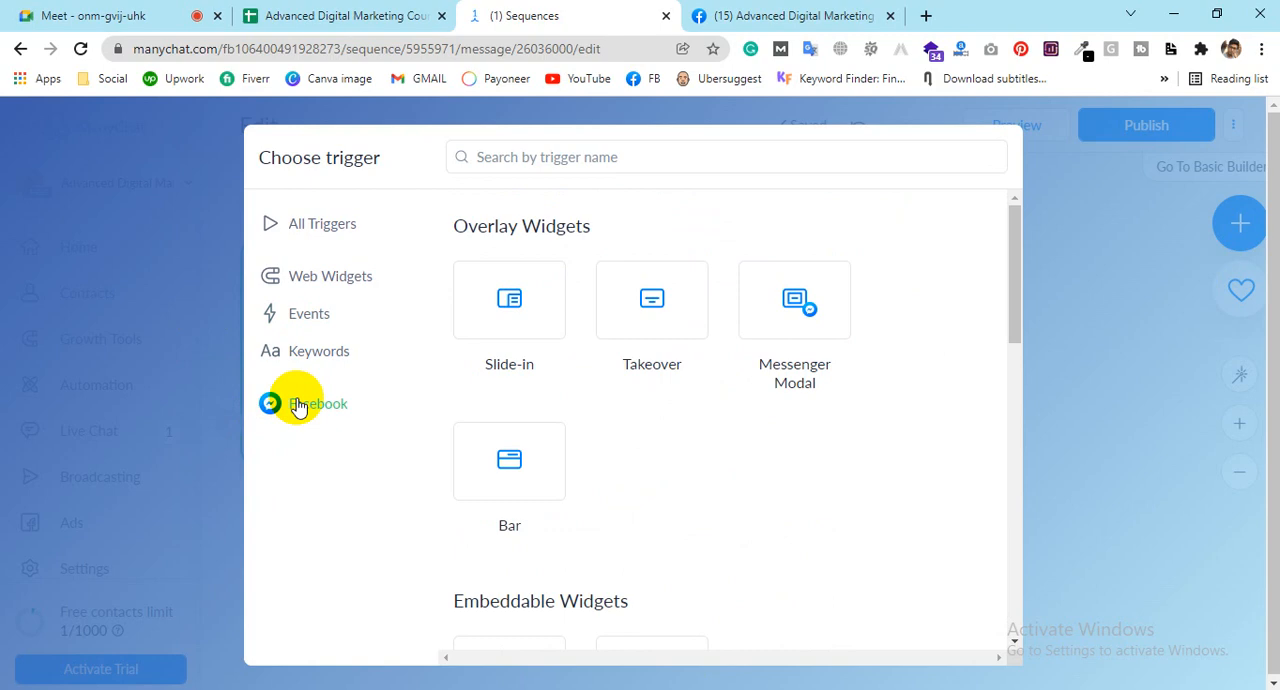
# Step: Add the Button embeddable widget as a trigger for the Starting Step
pyautogui.scroll(-4, 737, 437)
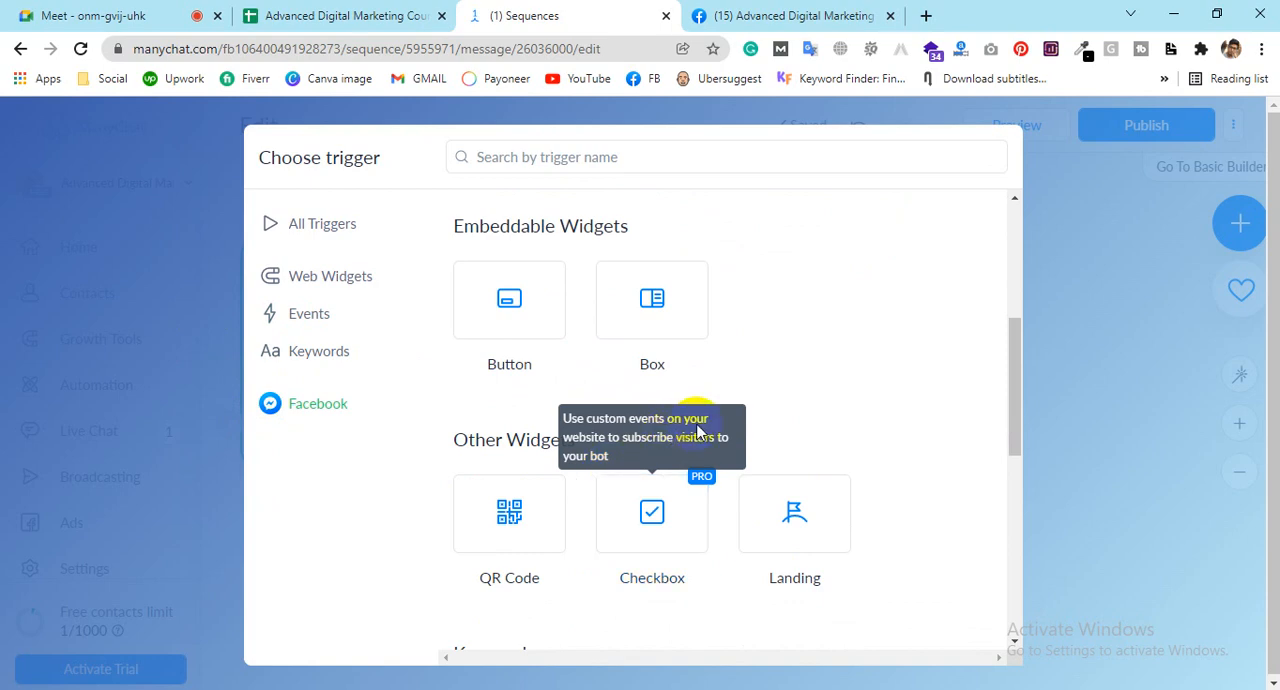
pyautogui.click(528, 323)
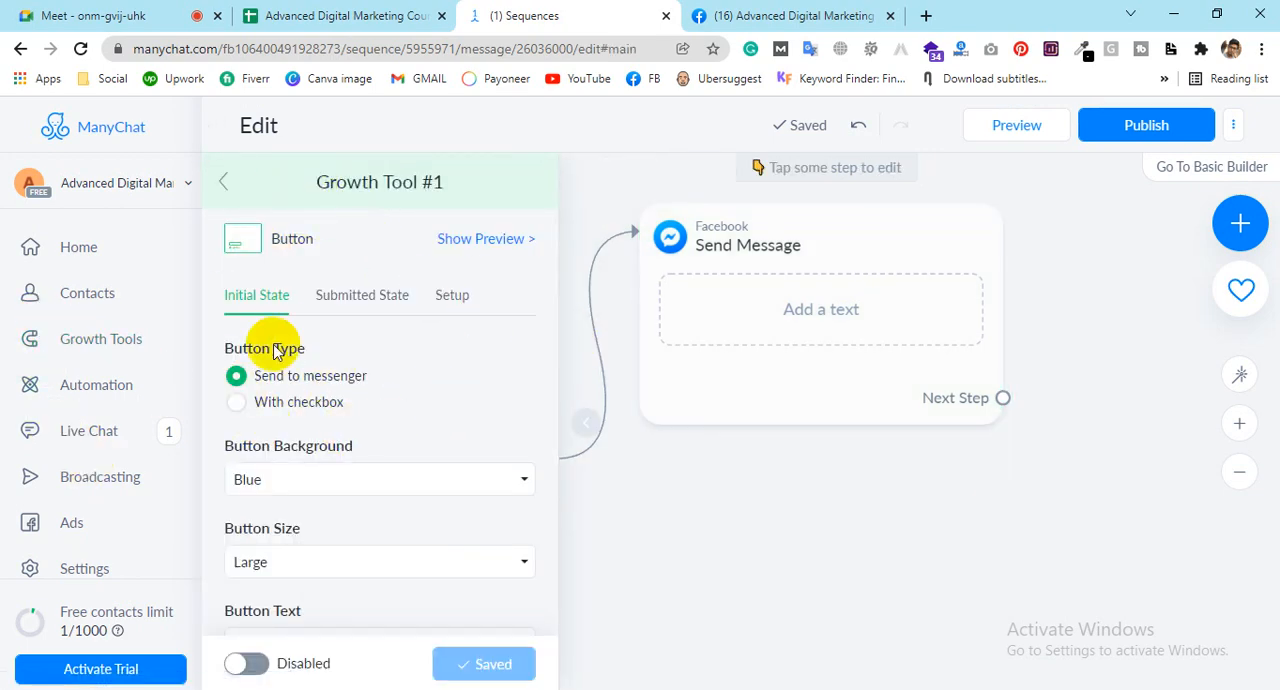
# Step: Try the With checkbox button type, return to Send to messenger, and try to enable Growth Tool #1
pyautogui.scroll(-1, 342, 358)
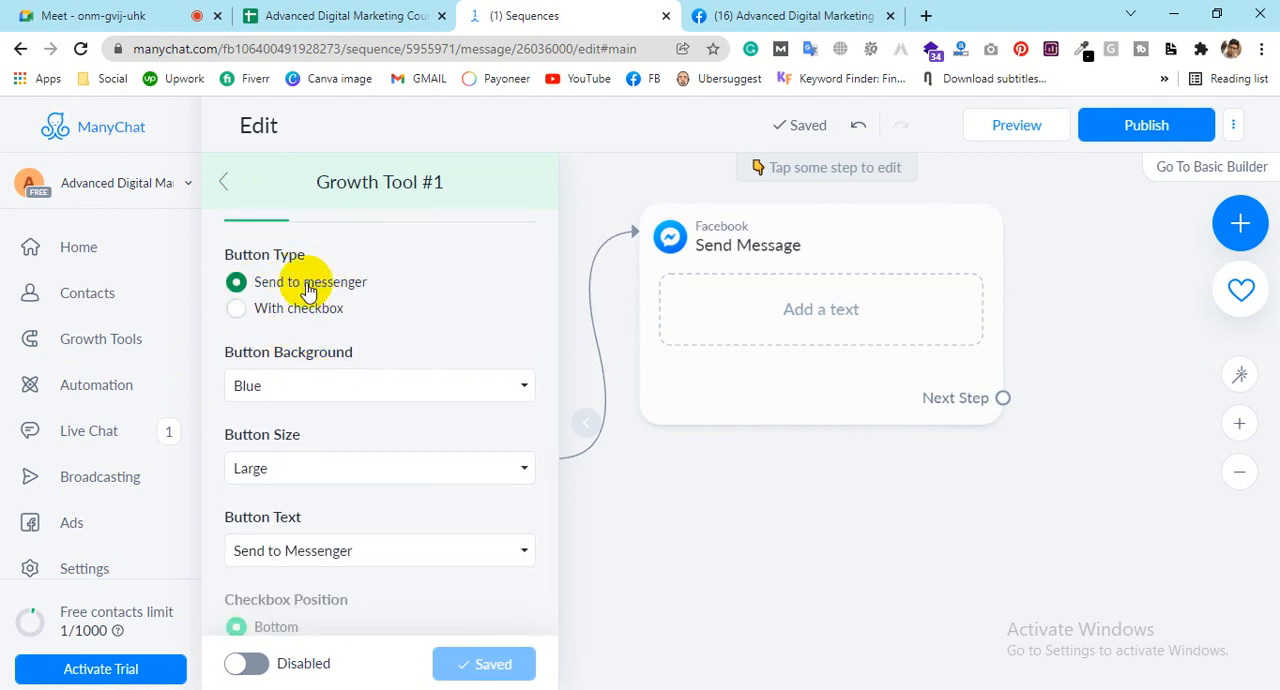
pyautogui.click(259, 318)
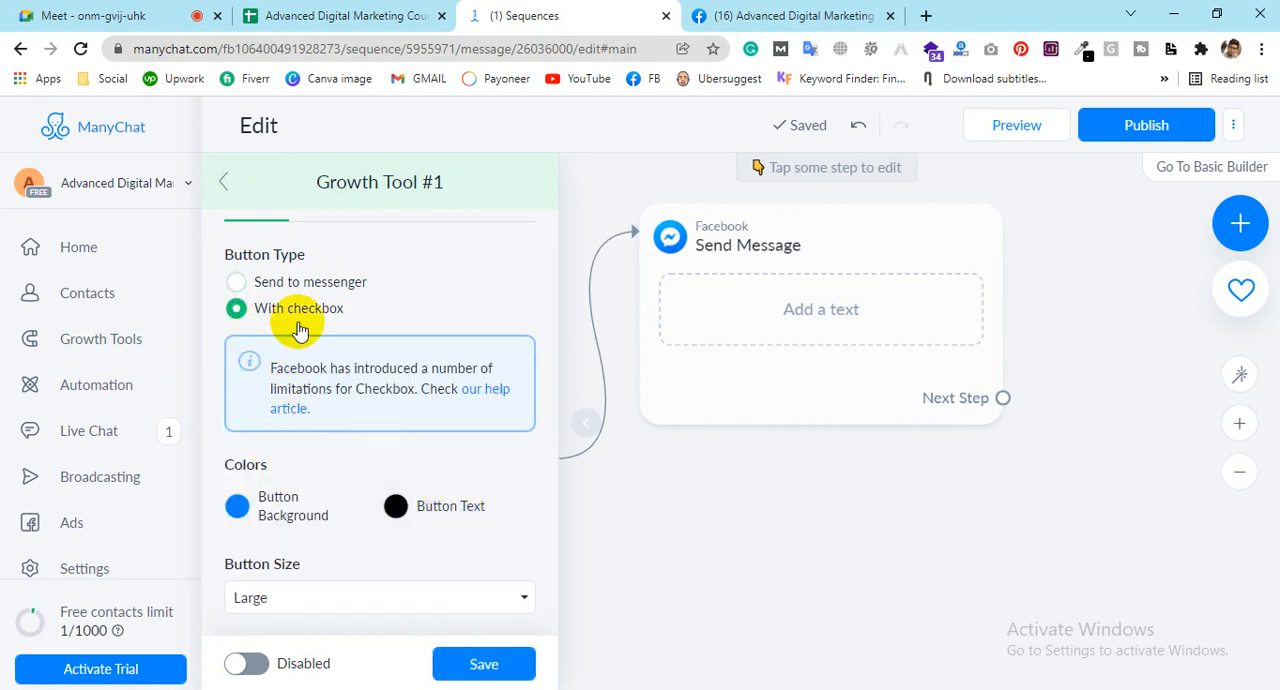
pyautogui.click(286, 283)
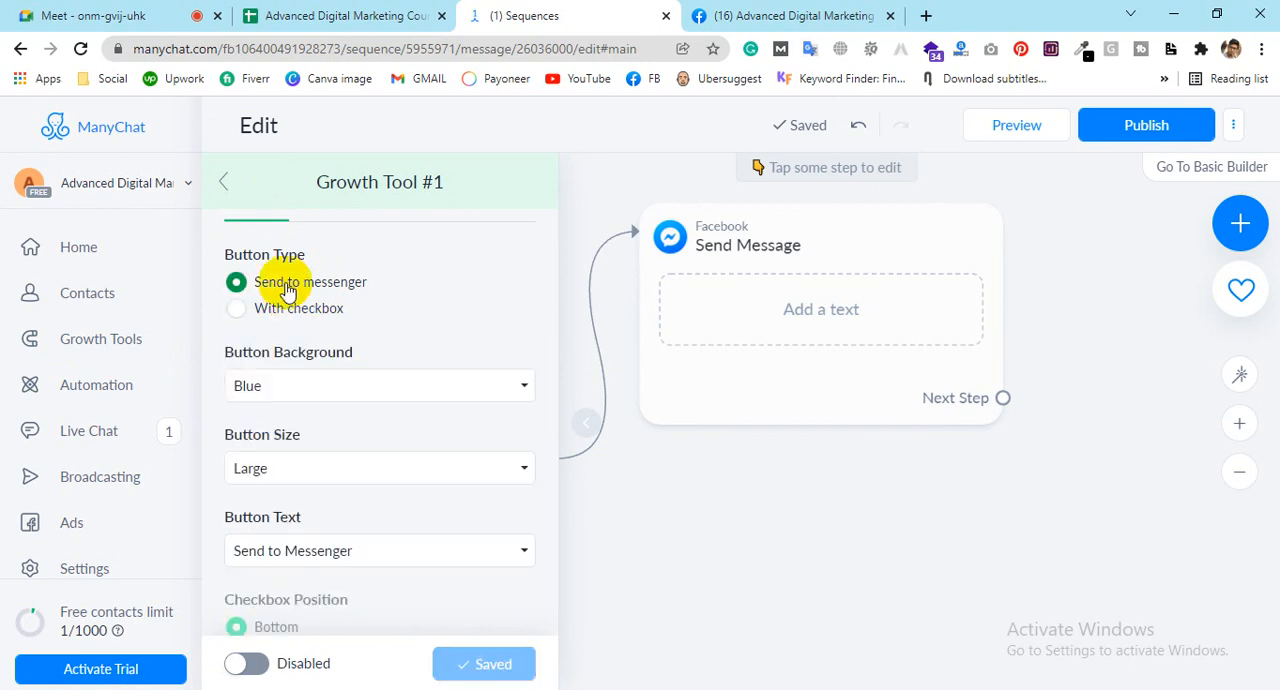
pyautogui.click(247, 665)
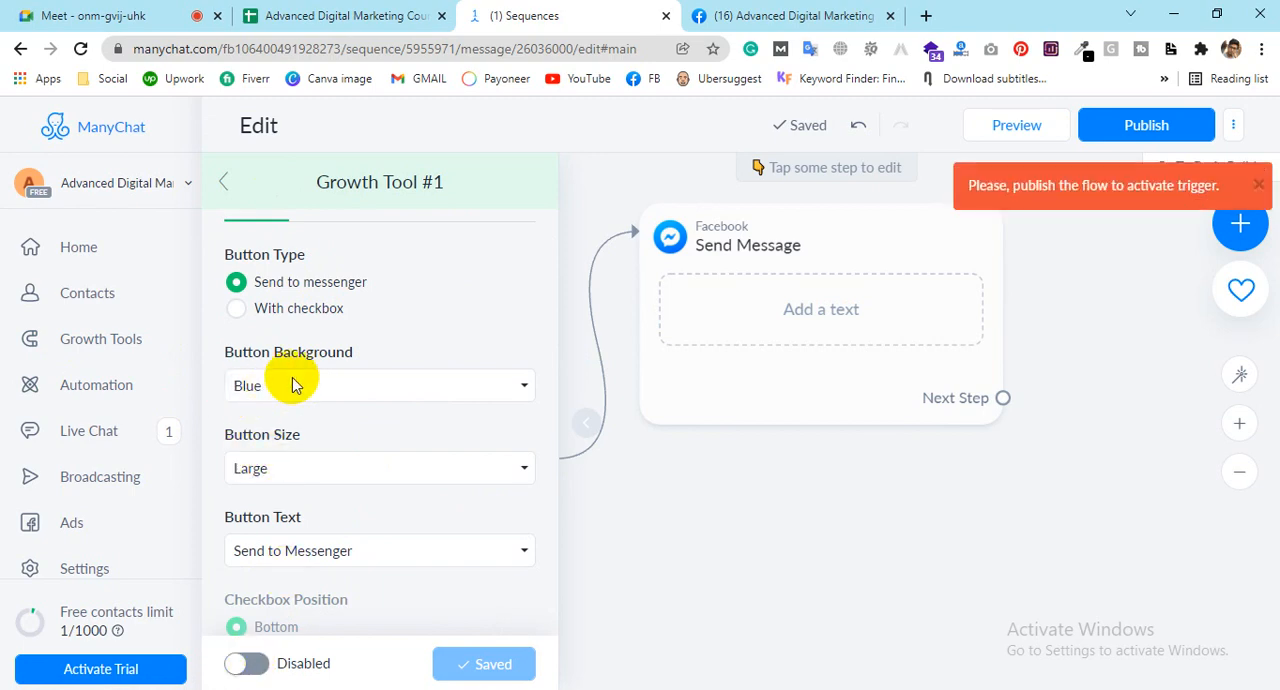
# Step: Set the button text of the growth tool to "Let's chat"
pyautogui.scroll(-1, 287, 400)
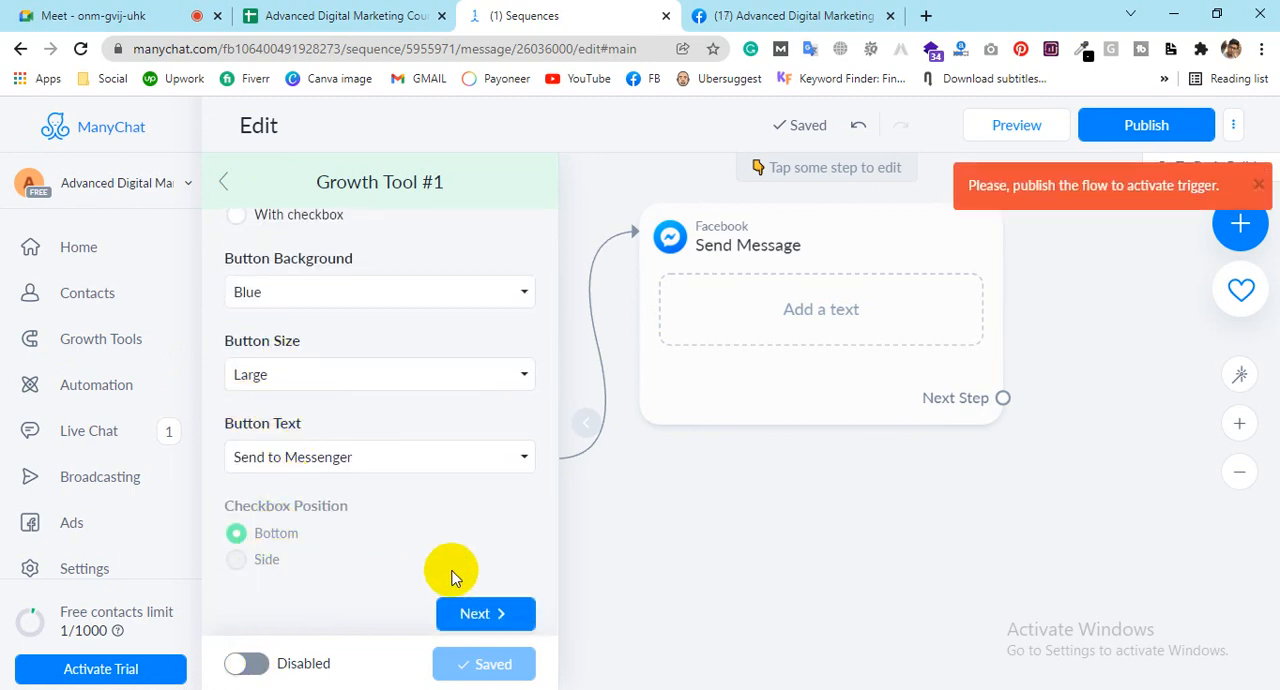
pyautogui.click(293, 466)
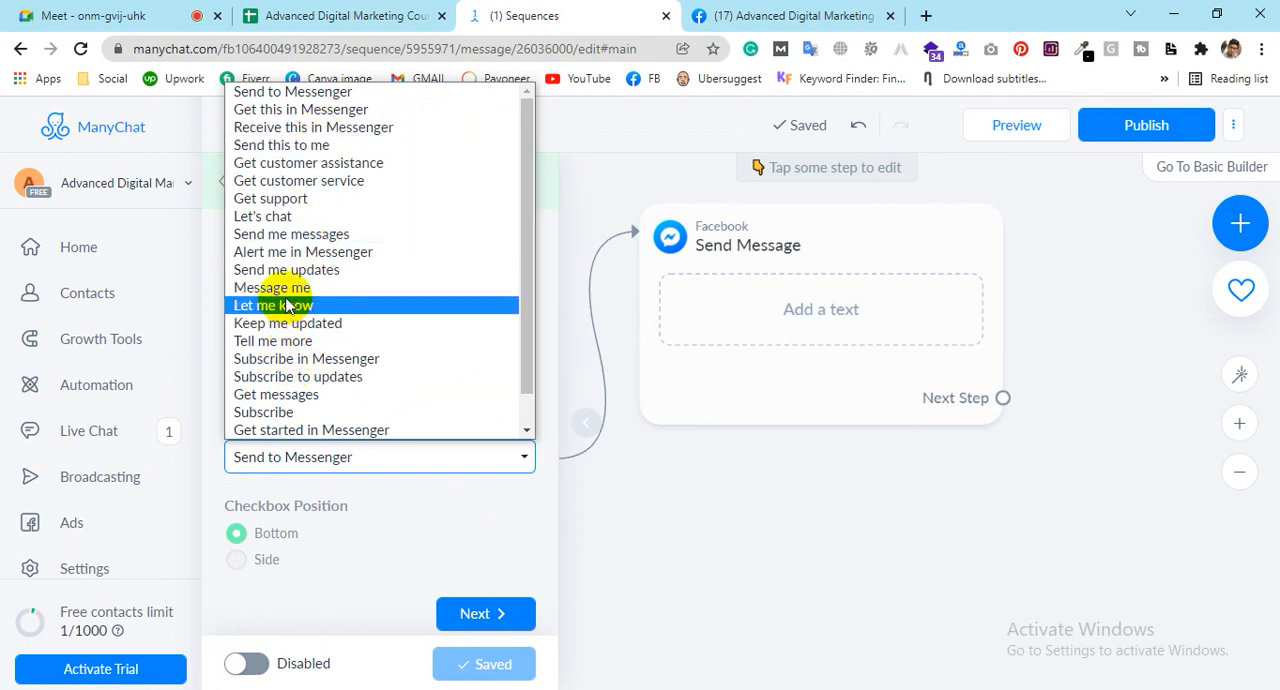
pyautogui.click(285, 218)
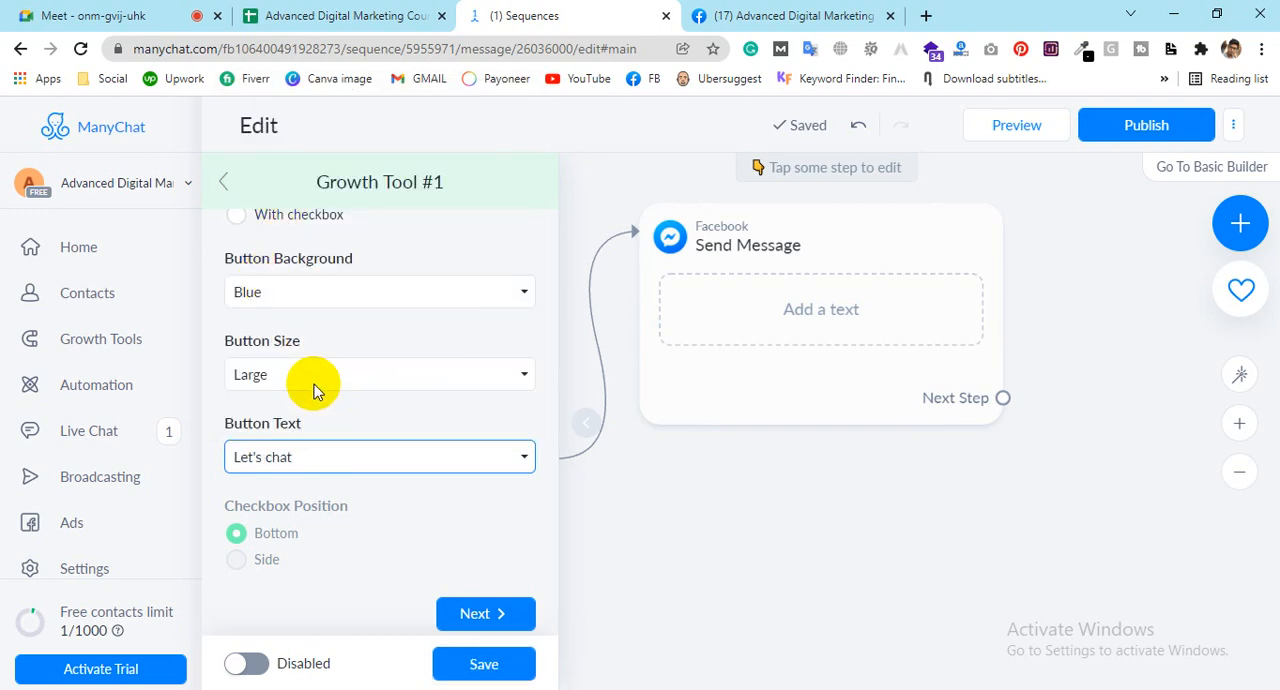
# Step: In the Submitted State settings, try the Redirect to URL option, turn it back off, and view the button text color palette
pyautogui.click(506, 611)
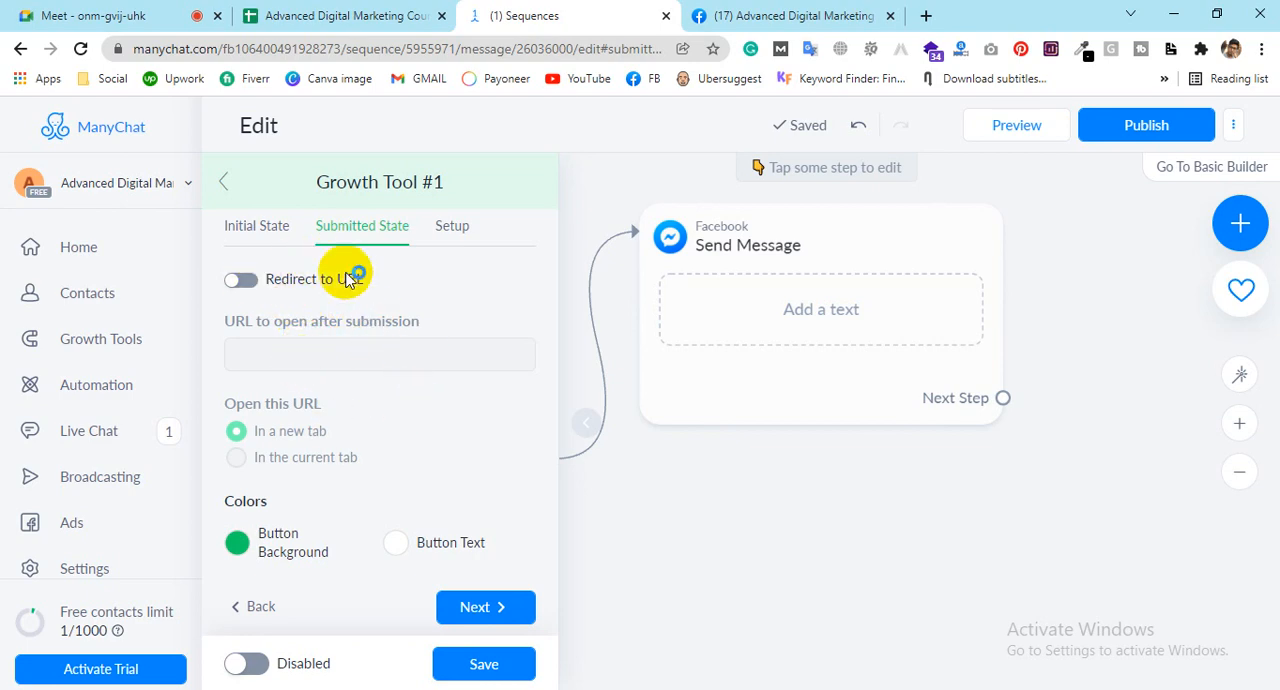
pyautogui.click(254, 281)
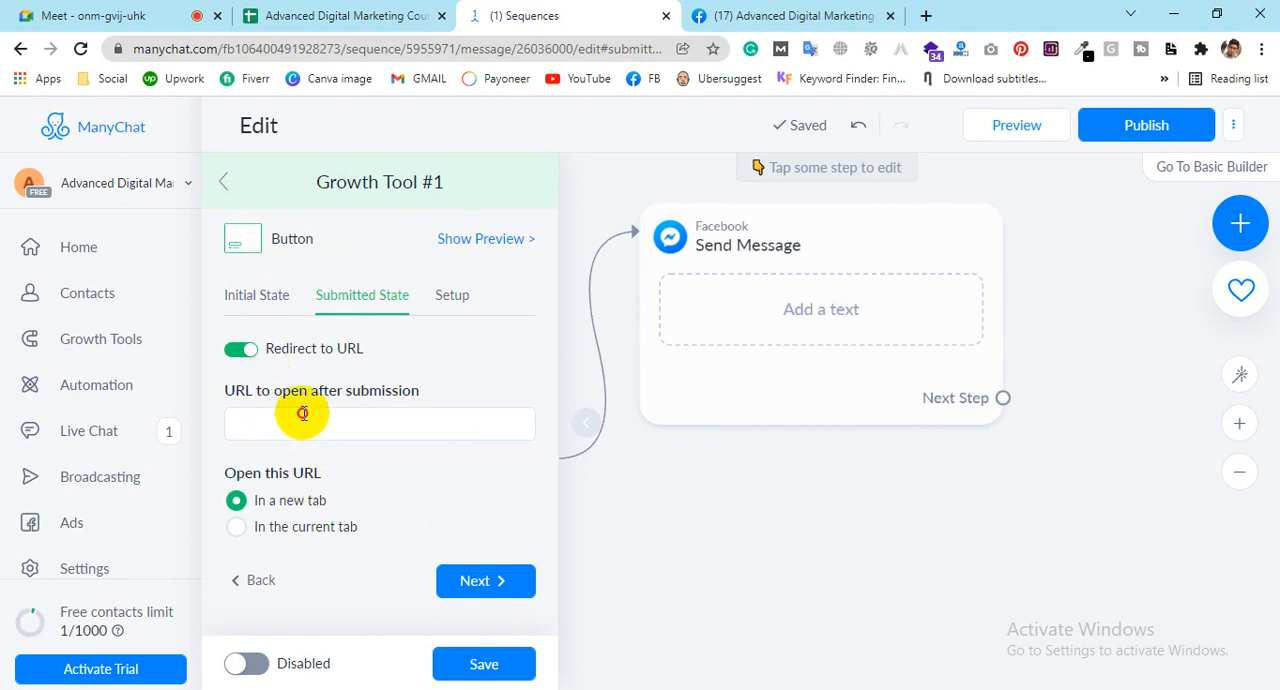
pyautogui.click(304, 414)
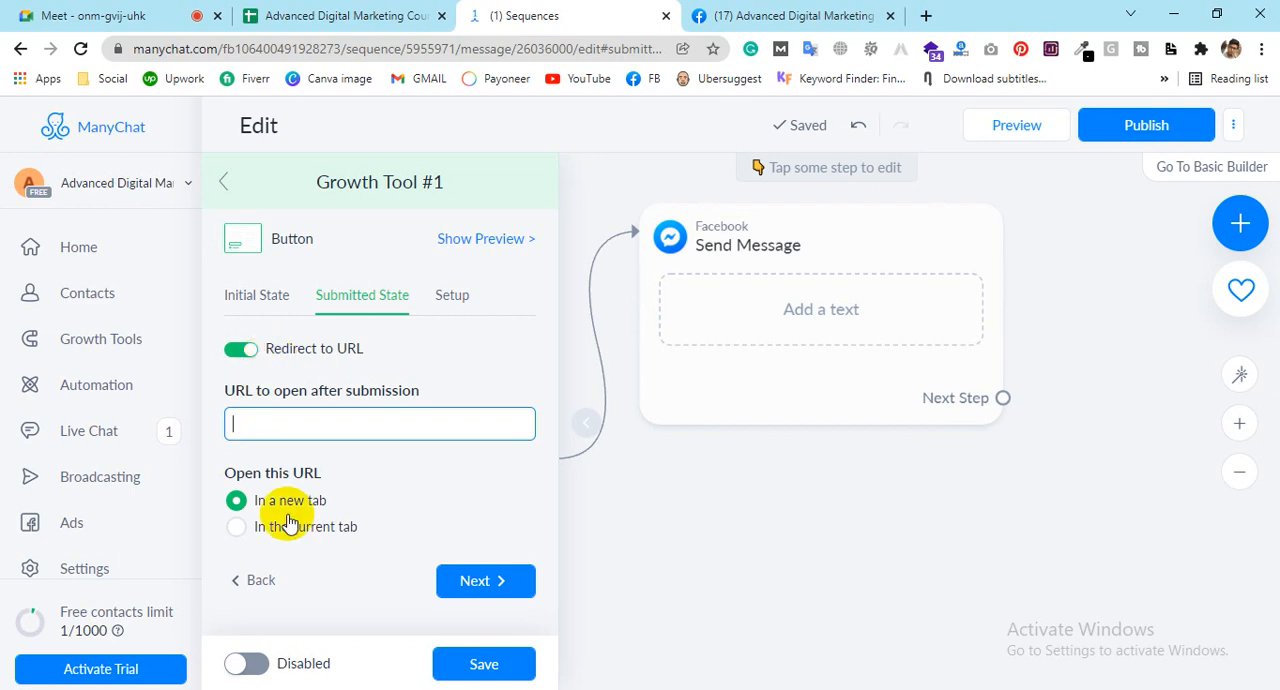
pyautogui.click(241, 348)
pyautogui.scroll(-1, 375, 457)
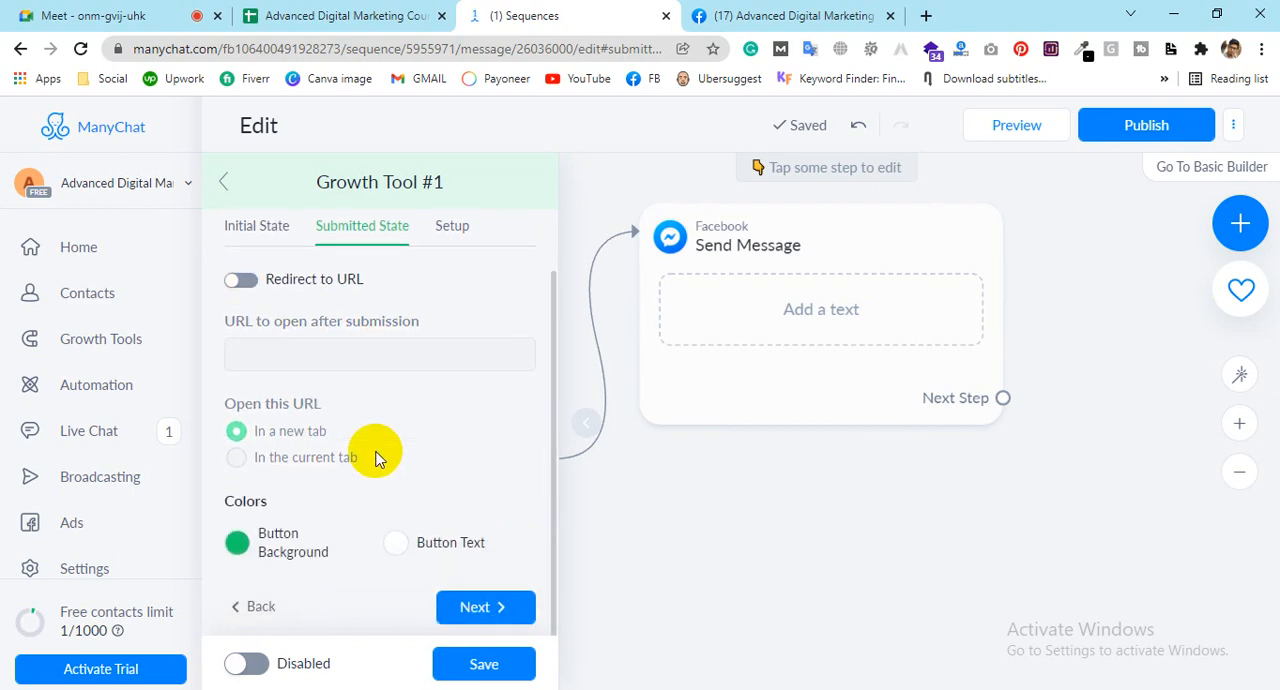
pyautogui.click(397, 549)
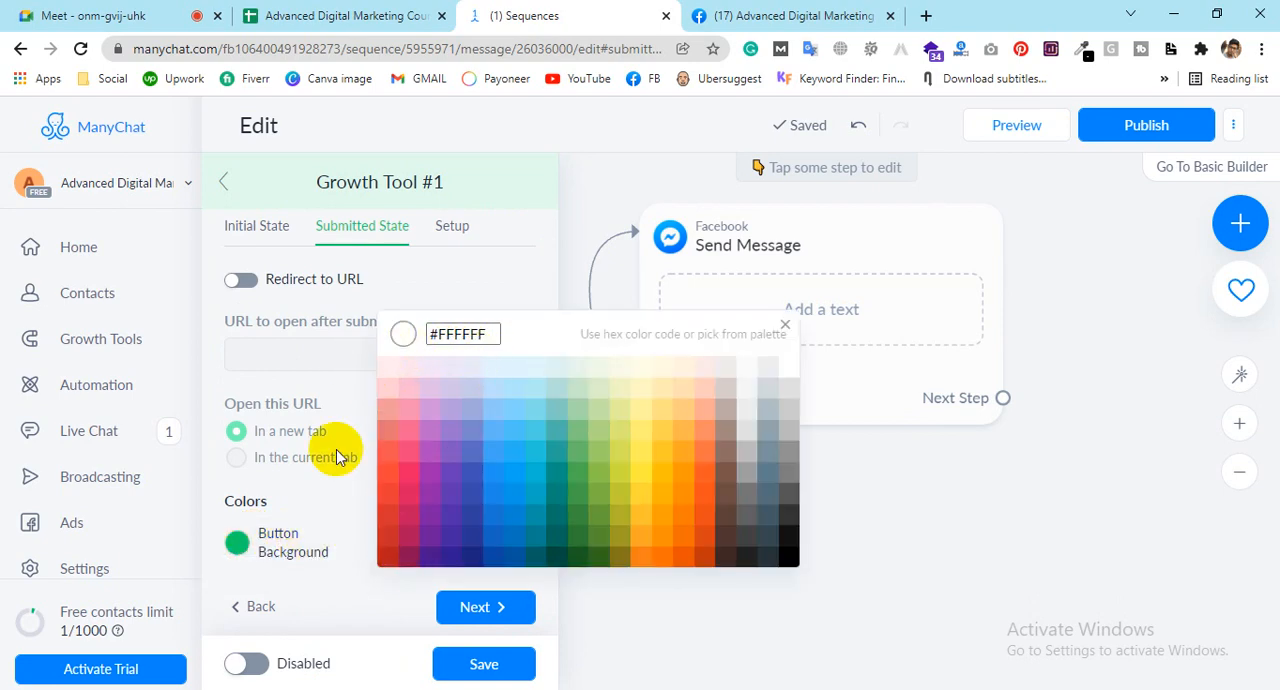
pyautogui.click(232, 544)
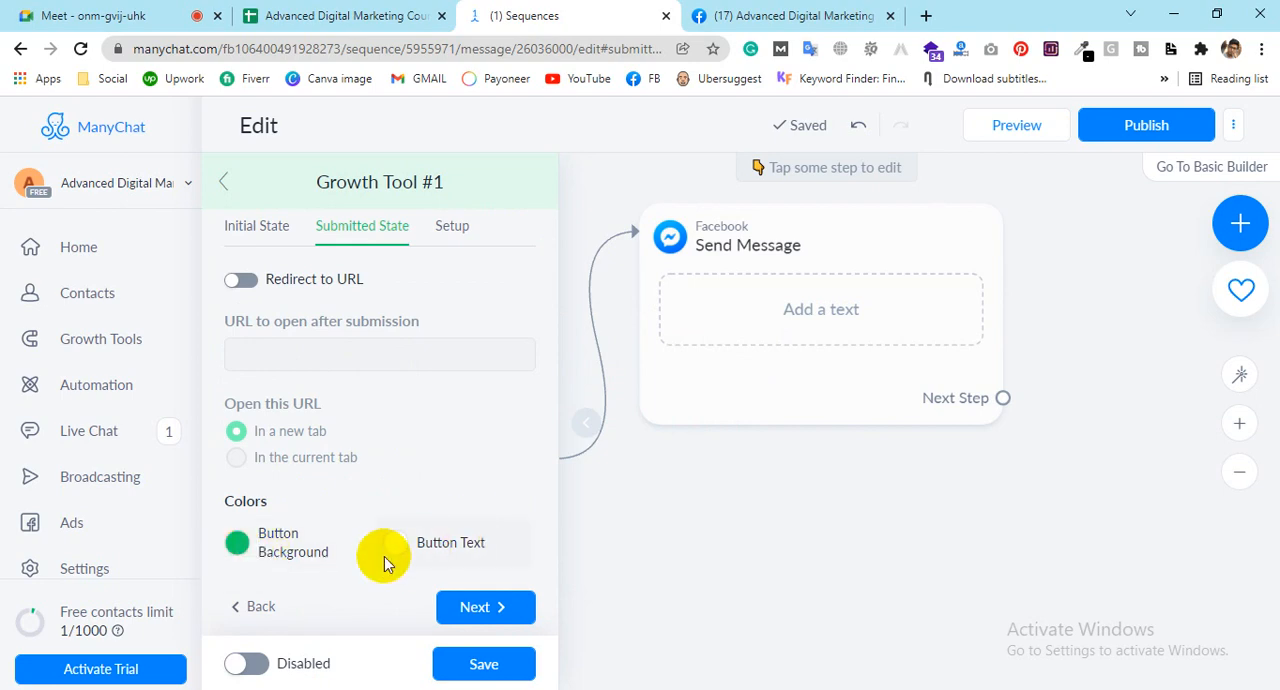
# Step: Proceed to the button's Setup stage, select the widget embed code, and run Activate & Check
pyautogui.click(452, 612)
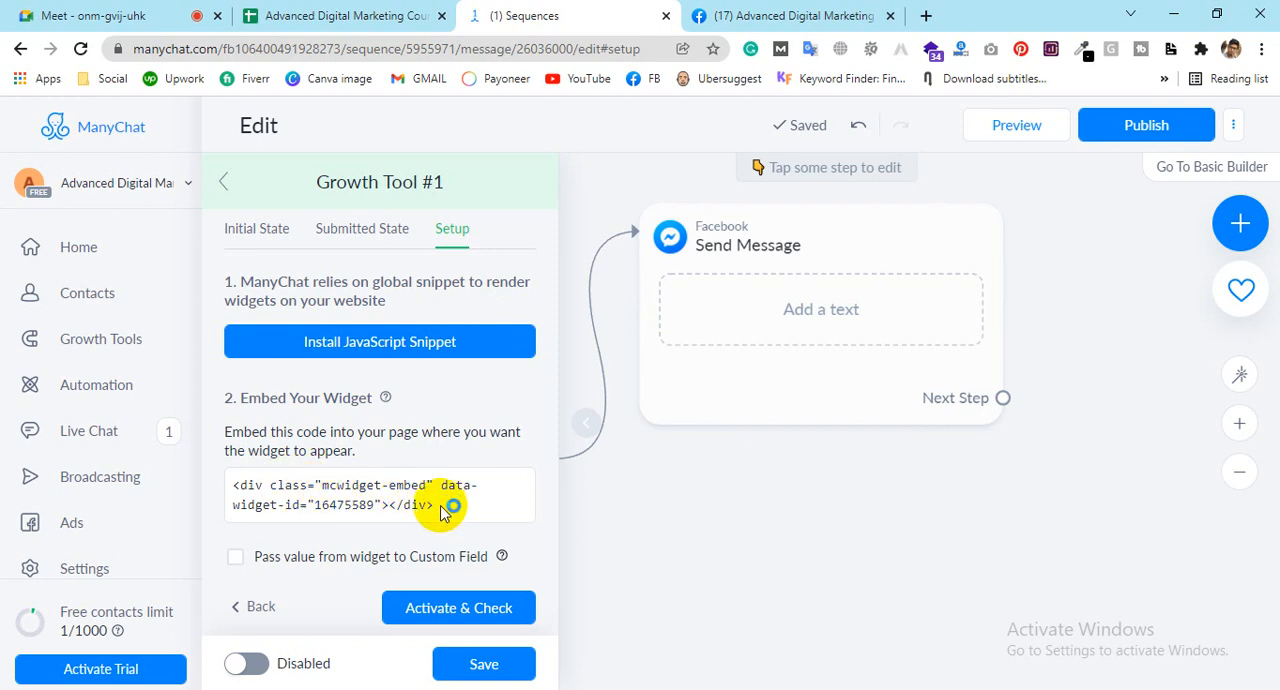
pyautogui.moveTo(434, 510); pyautogui.dragTo(228, 490)
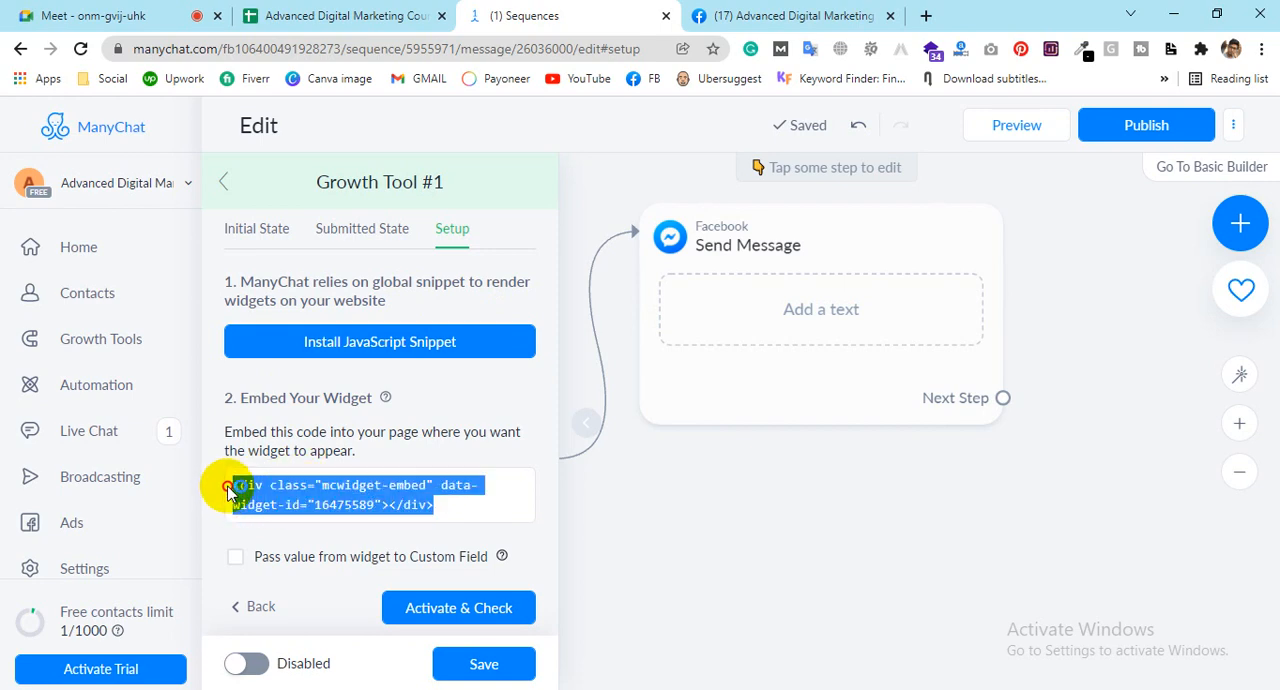
pyautogui.click(410, 607)
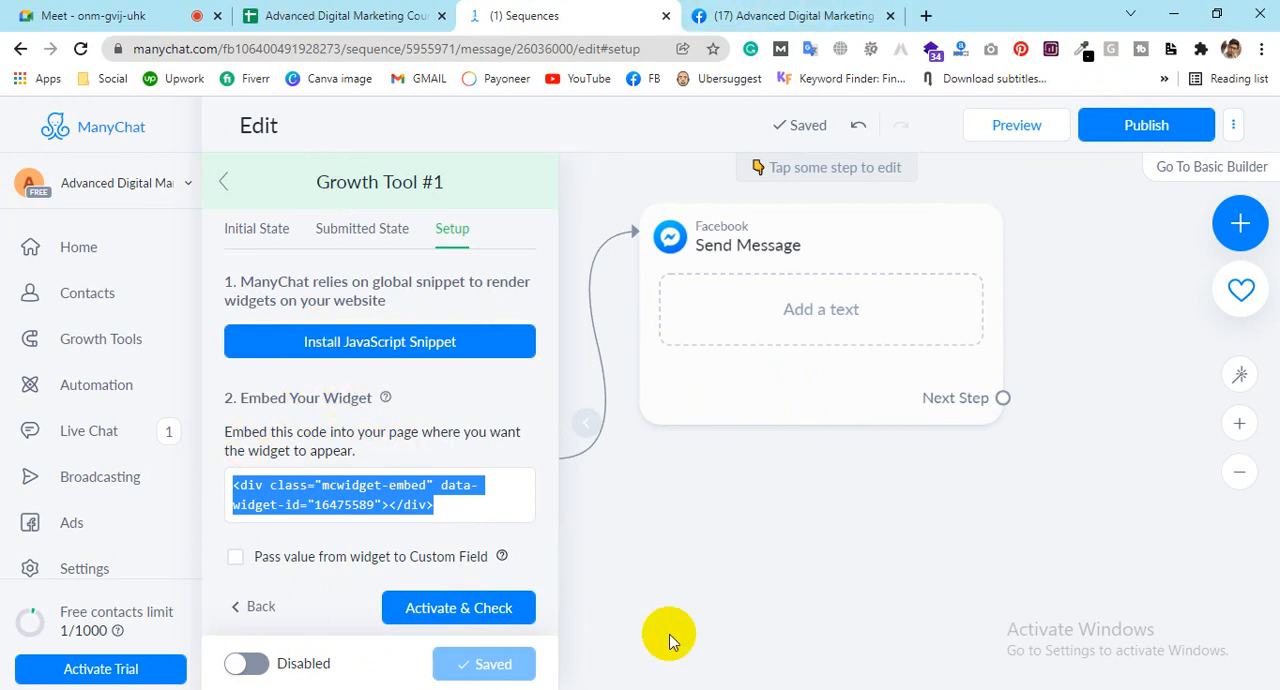
# Step: Examine the widget embed code and the instructions for placing it on a web page
pyautogui.moveTo(433, 505); pyautogui.dragTo(234, 486)
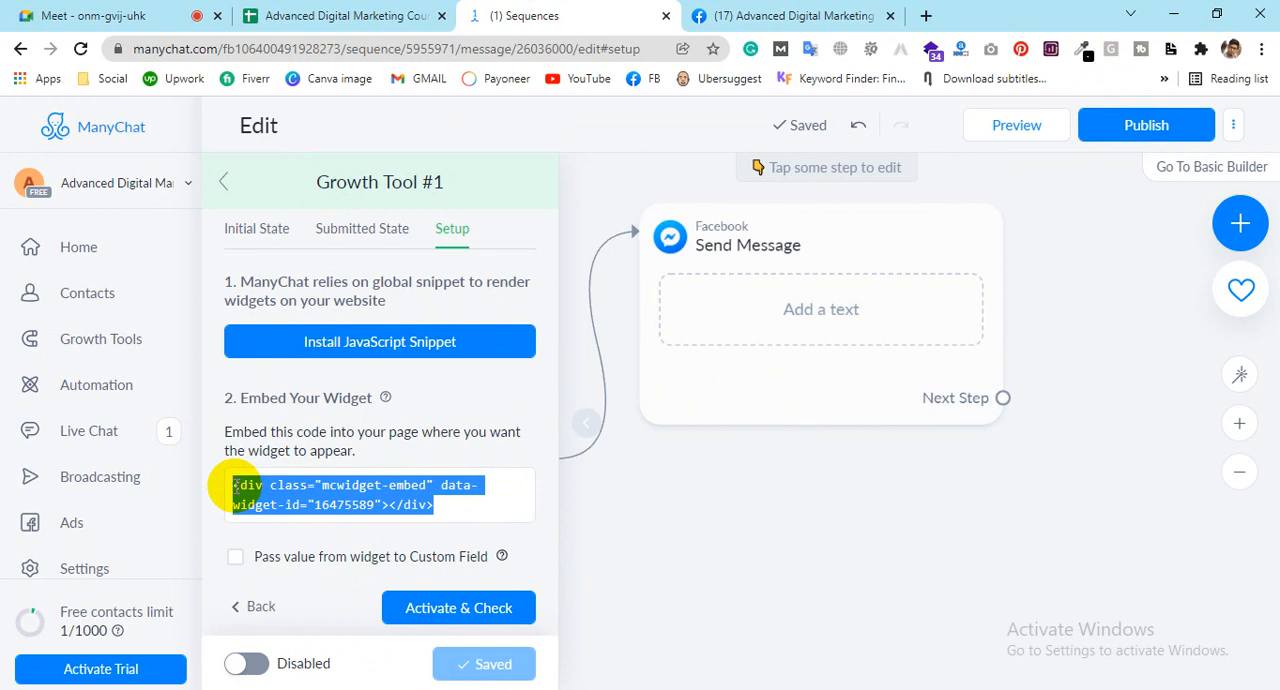
pyautogui.click(468, 507)
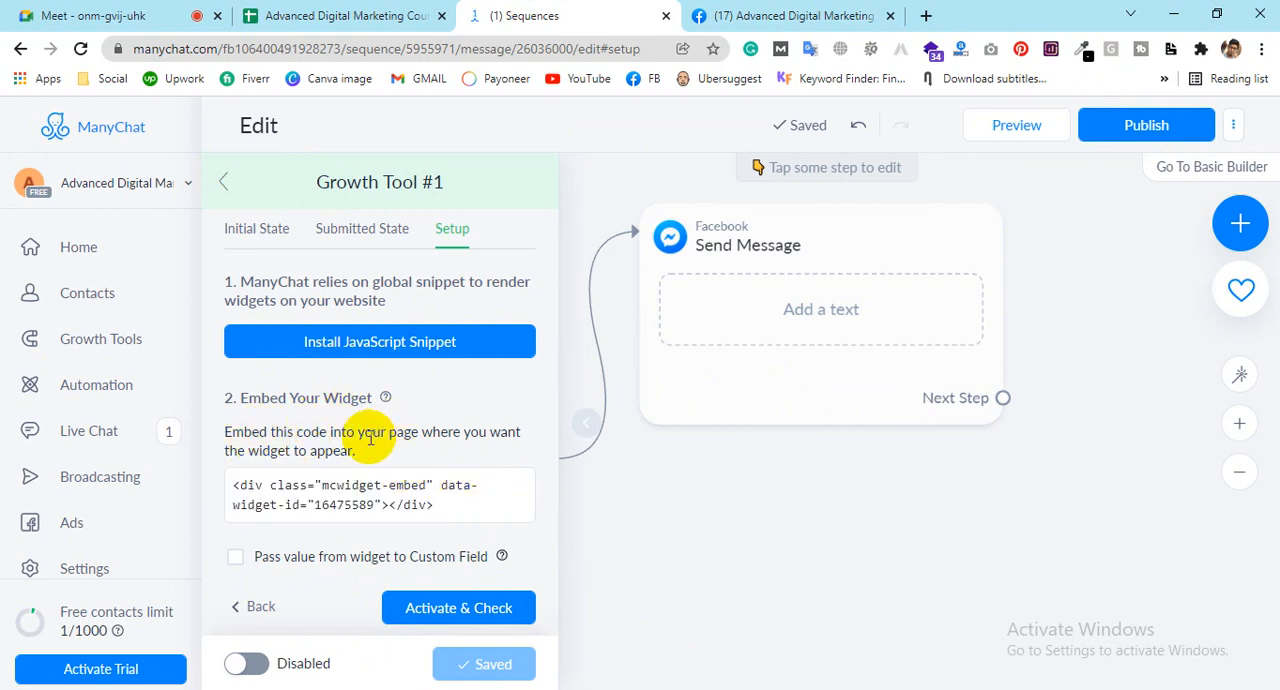
pyautogui.moveTo(389, 432); pyautogui.dragTo(343, 449)
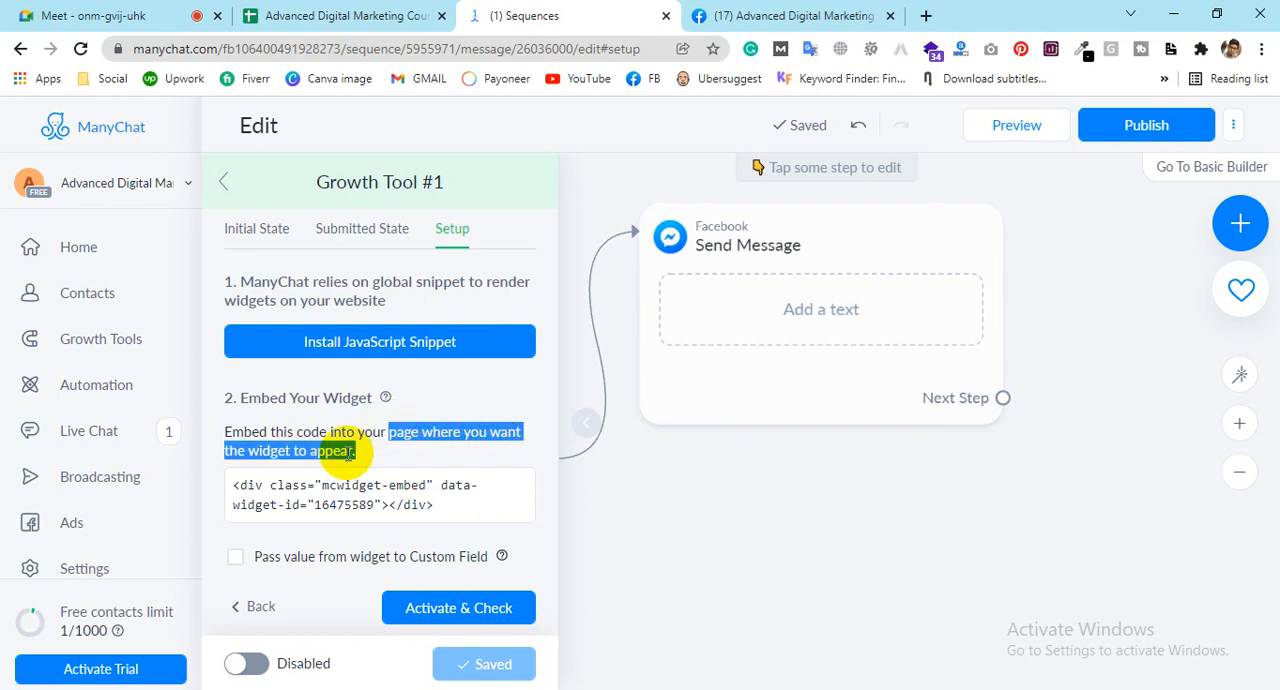
pyautogui.click(348, 452)
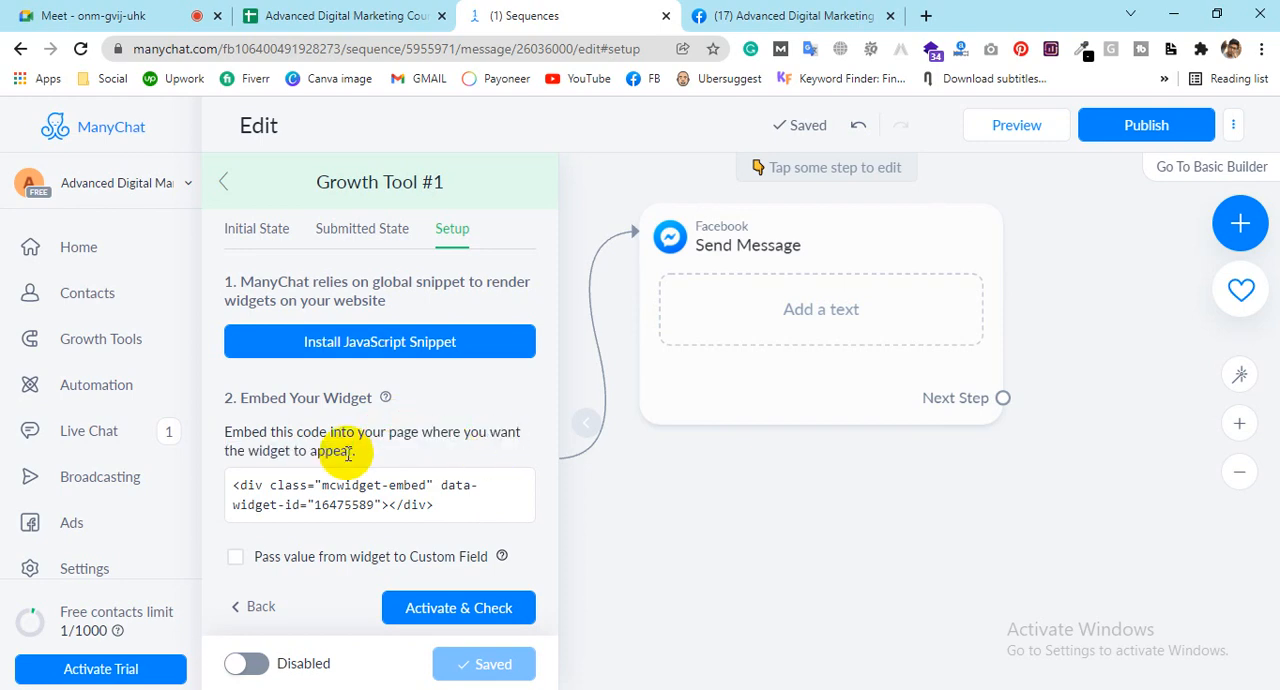
pyautogui.doubleClick(395, 432)
pyautogui.click(422, 432)
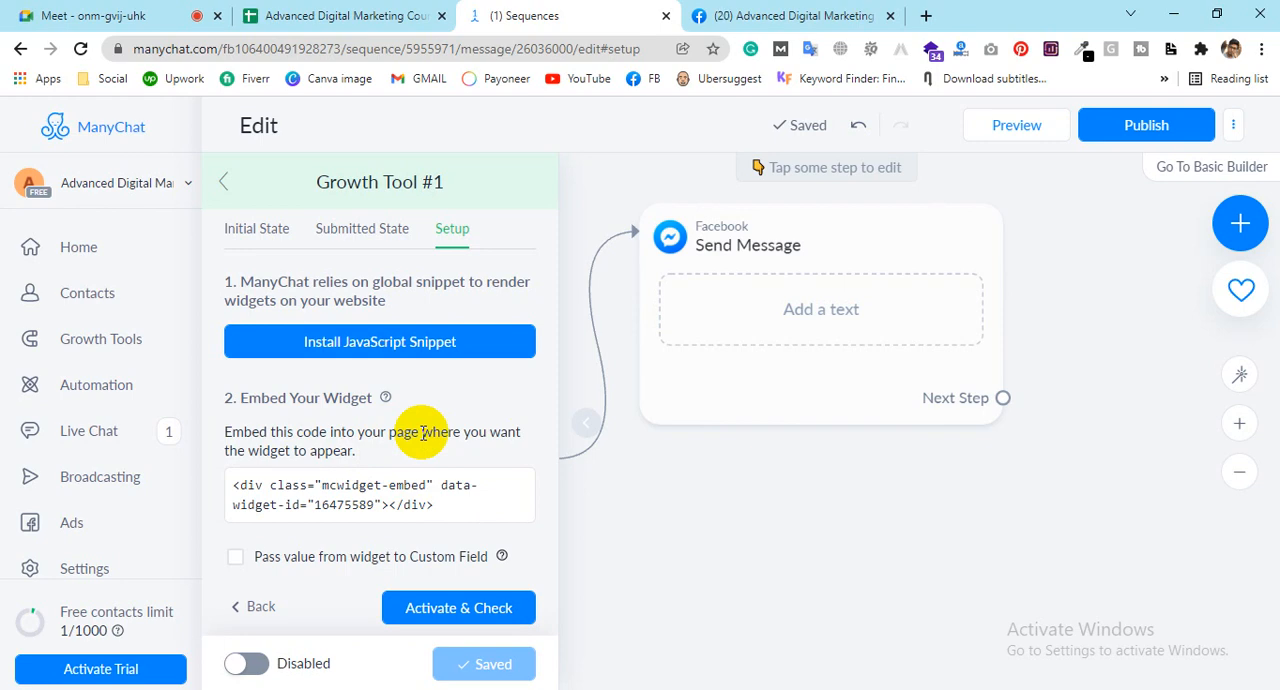
pyautogui.scroll(2, 420, 432)
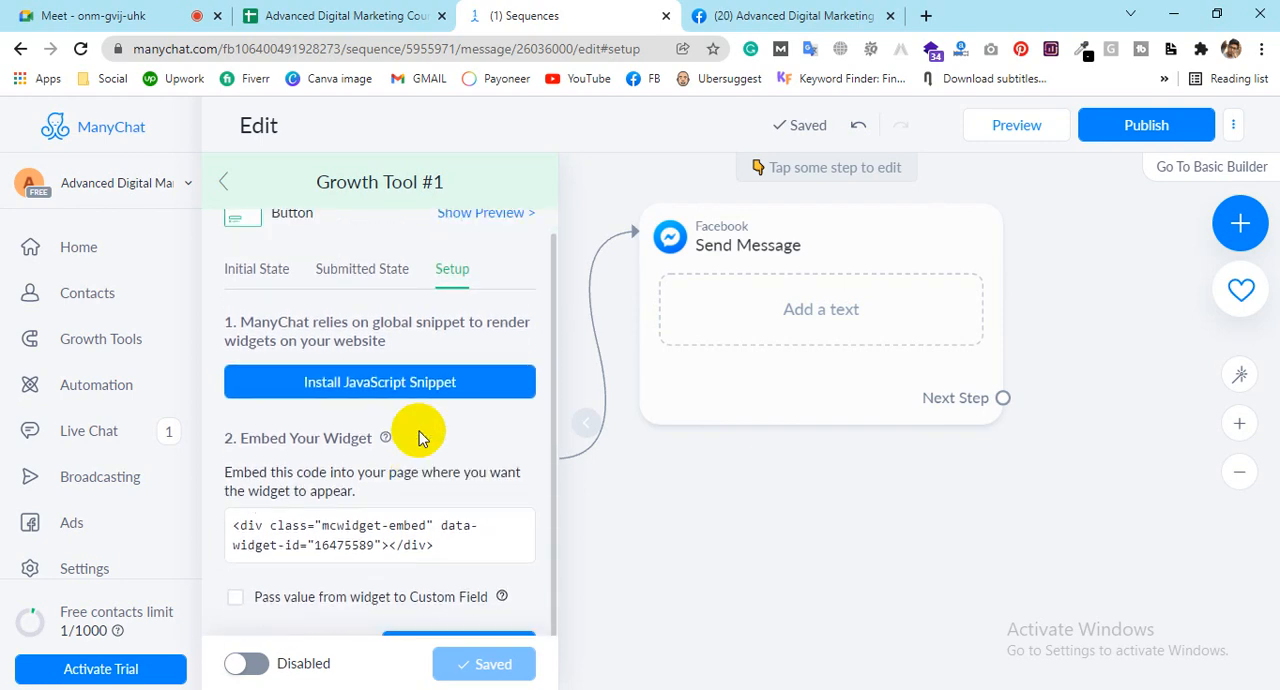
pyautogui.scroll(-2, 420, 432)
pyautogui.scroll(2, 420, 432)
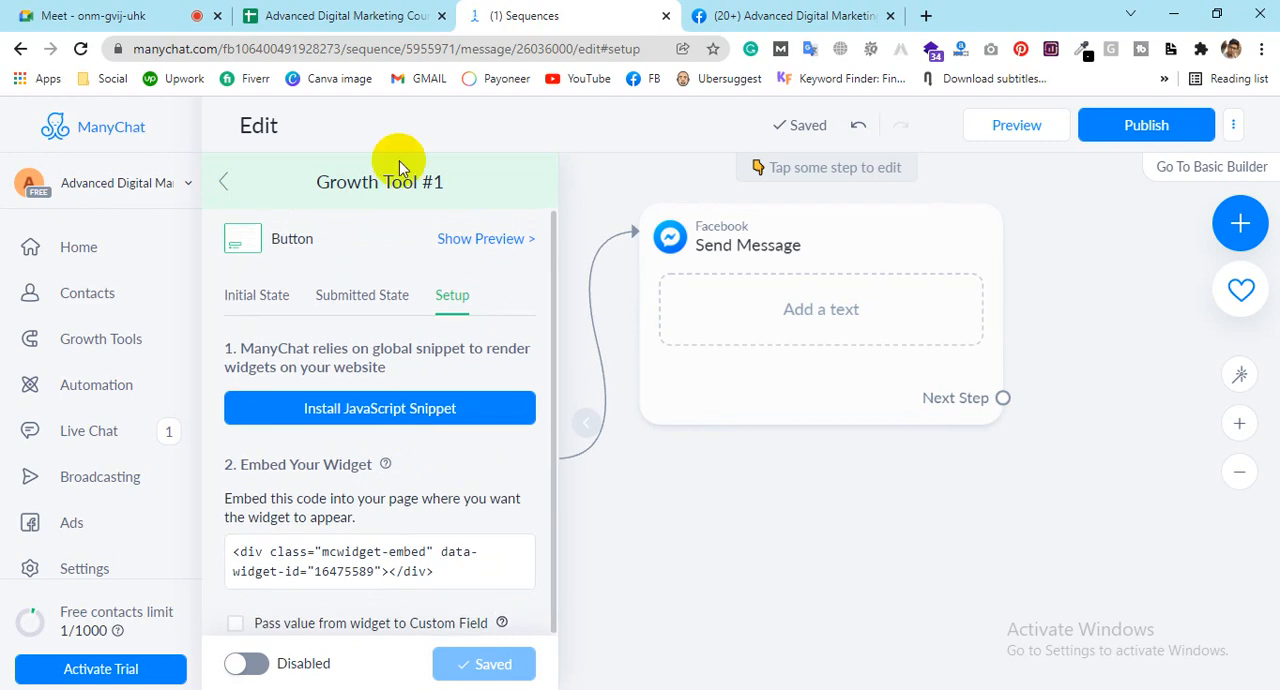
# Step: Show the widget preview on the sample website and test its Go to Messenger button
pyautogui.click(472, 246)
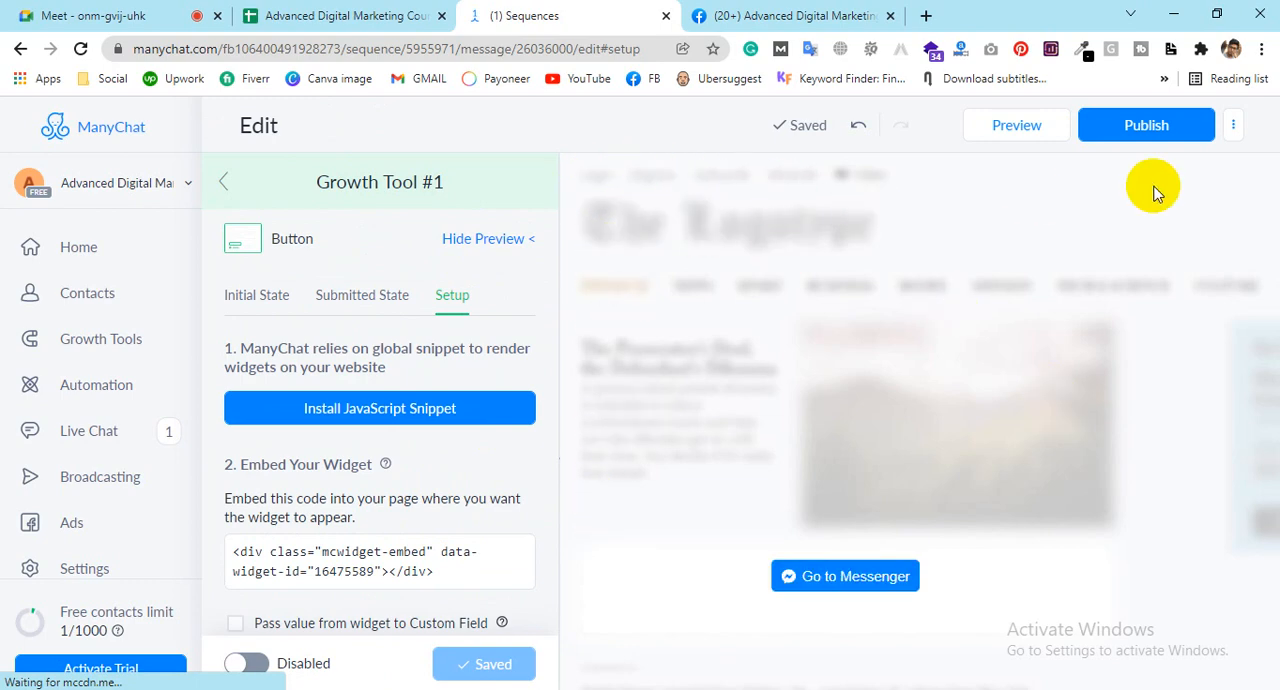
pyautogui.click(864, 598)
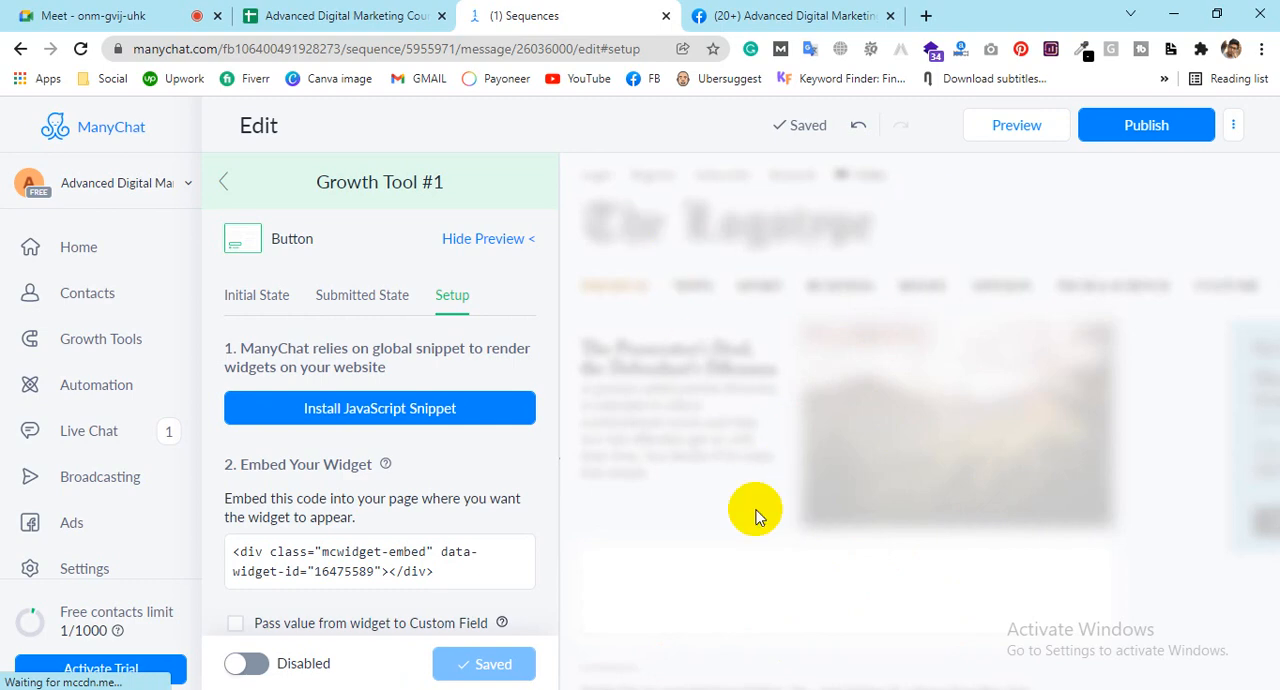
pyautogui.click(903, 590)
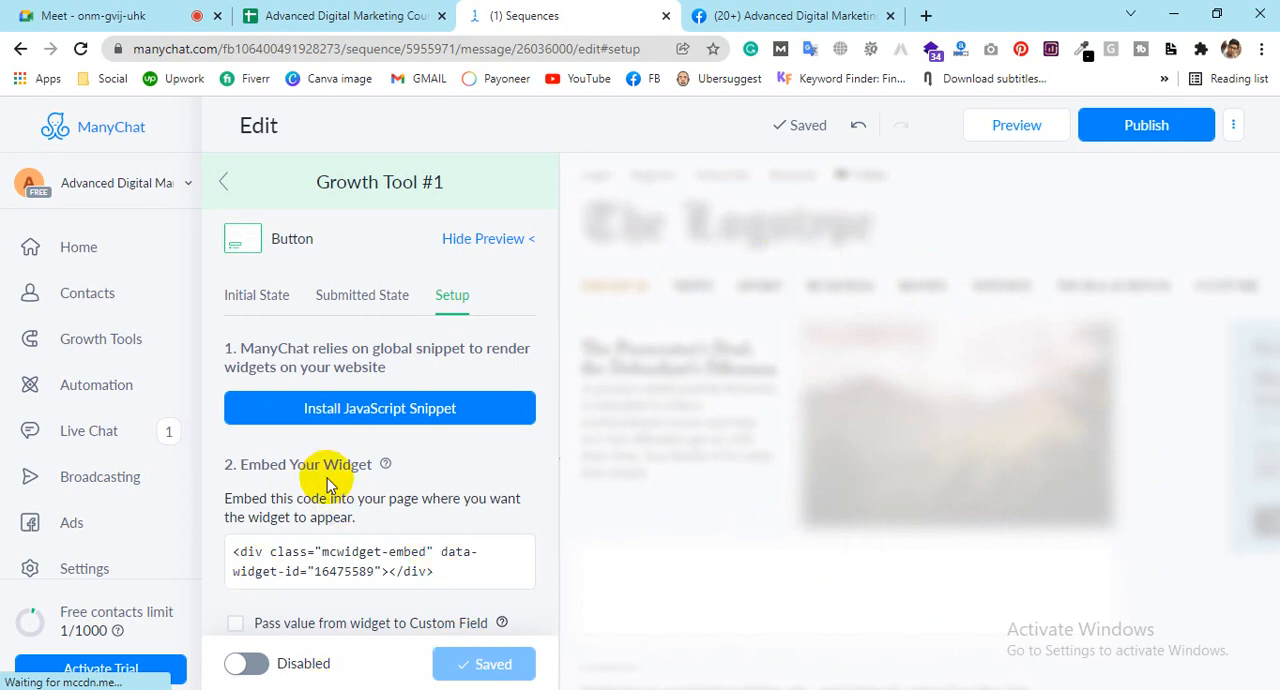
# Step: Enable passing the widget's value to a custom field and check which custom fields can be selected
pyautogui.scroll(-1, 300, 475)
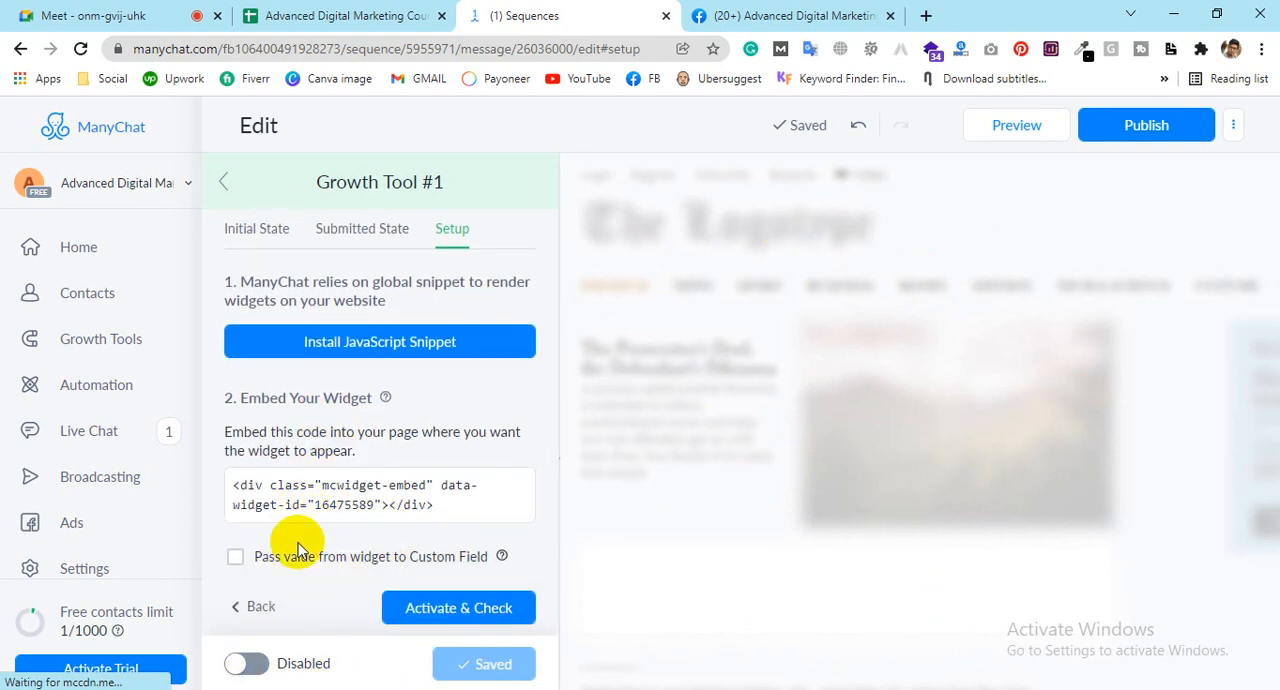
pyautogui.click(234, 558)
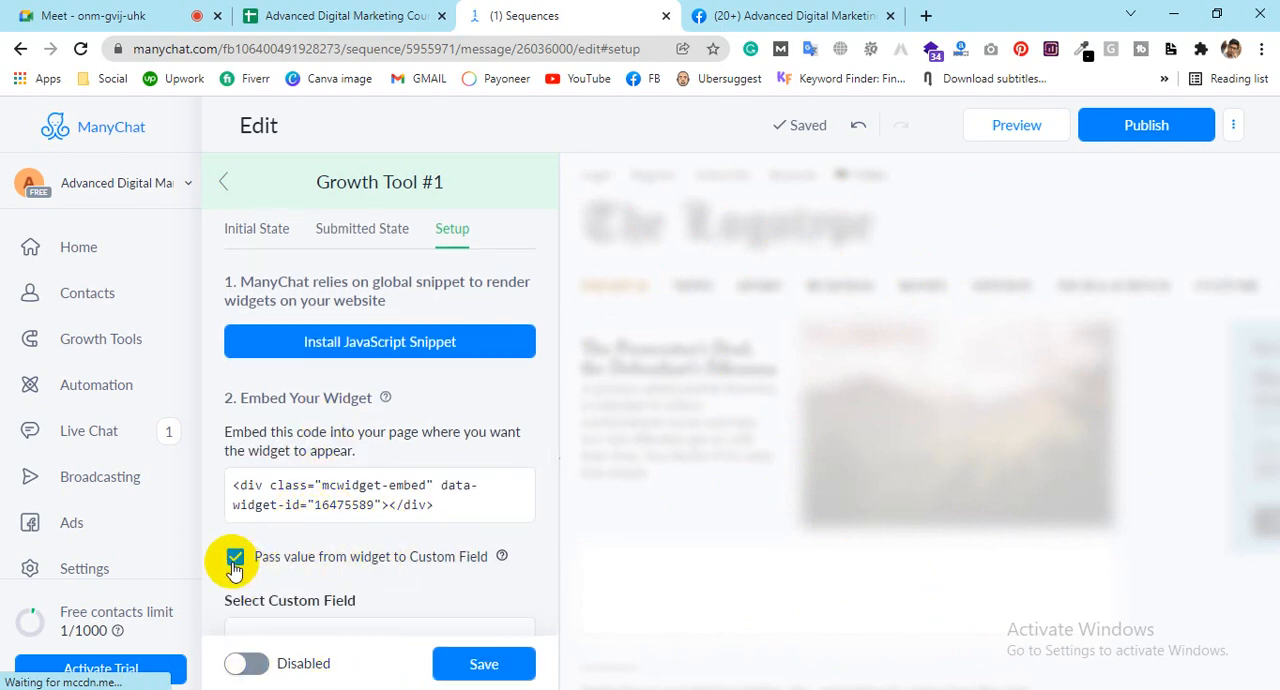
pyautogui.scroll(-3, 268, 525)
pyautogui.click(270, 447)
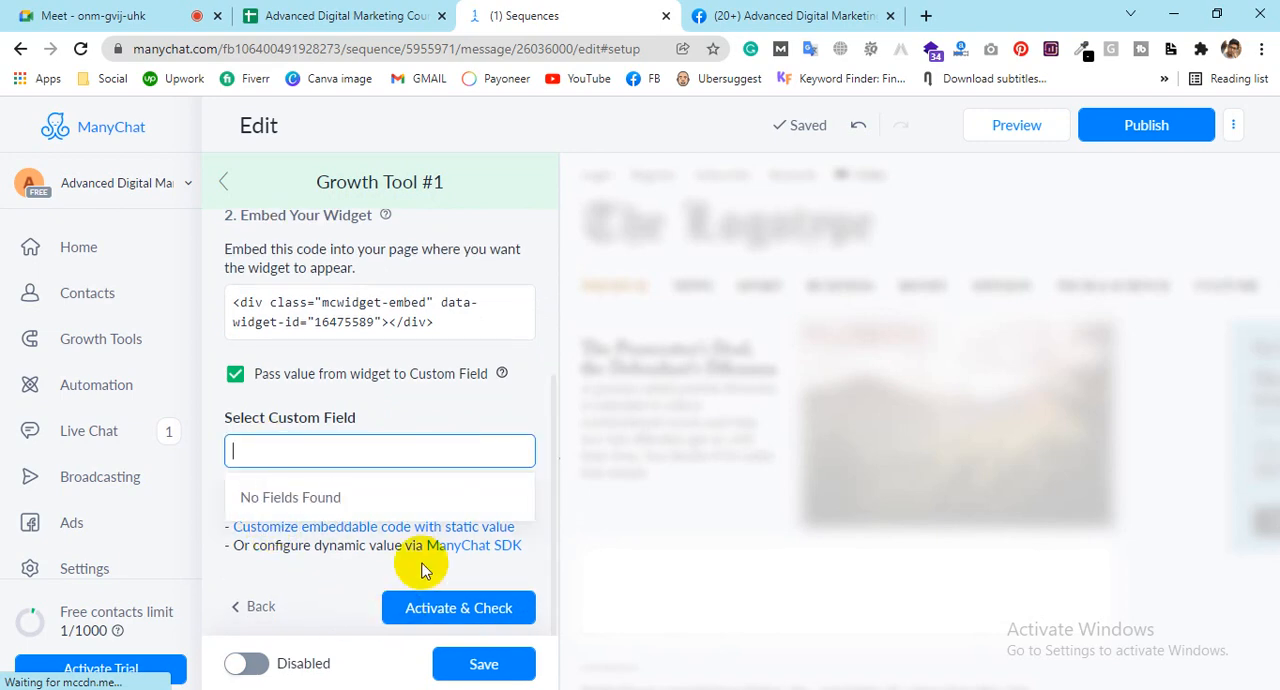
pyautogui.click(318, 575)
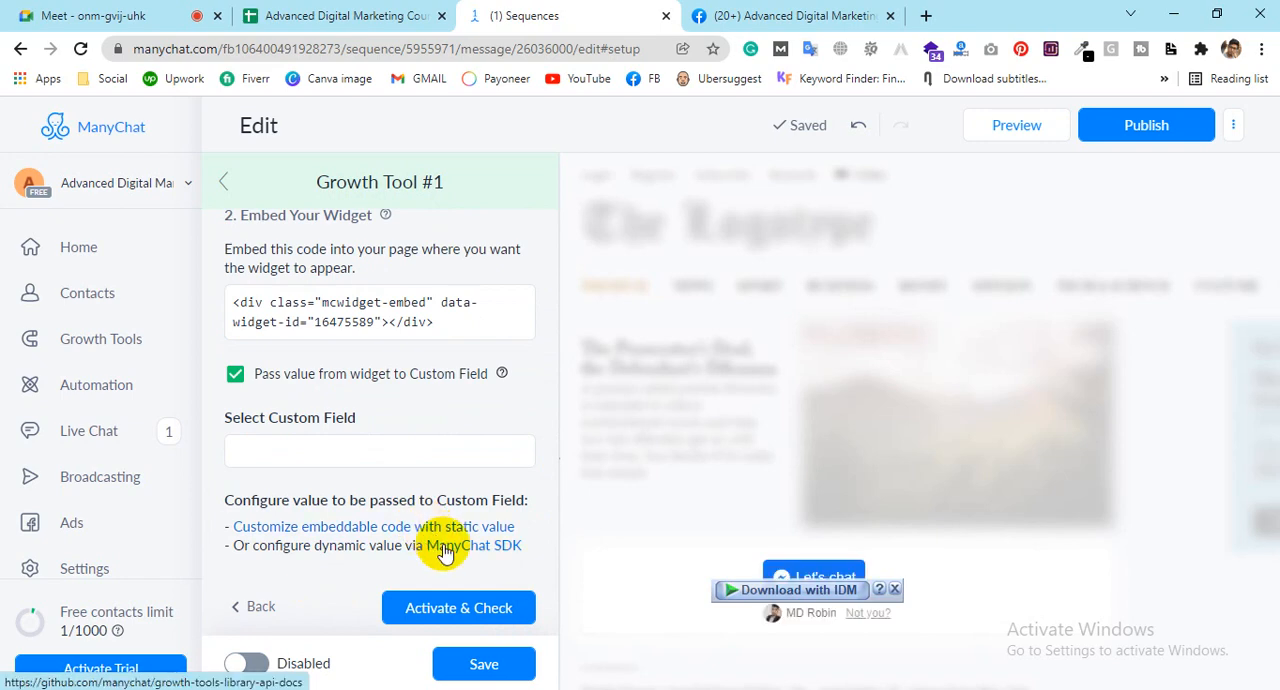
# Step: Test the Let's chat button in the widget preview and exit Growth Tool #1, discarding its unsaved changes
pyautogui.click(896, 589)
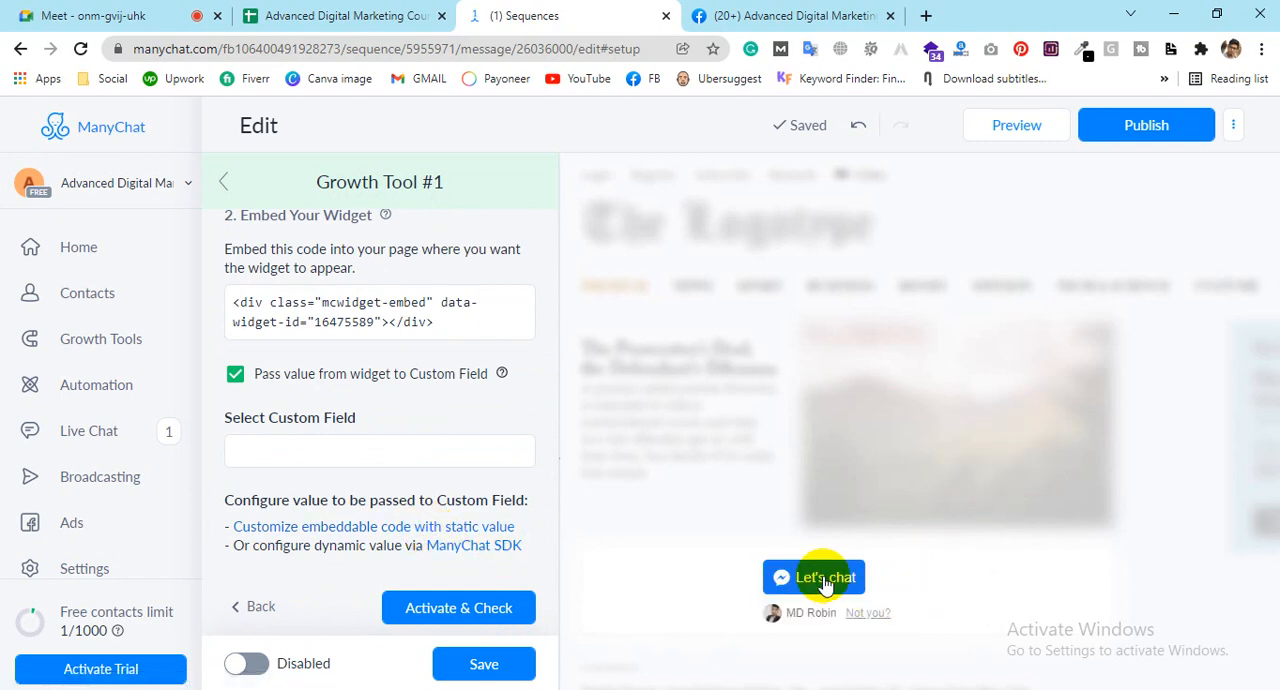
pyautogui.click(827, 582)
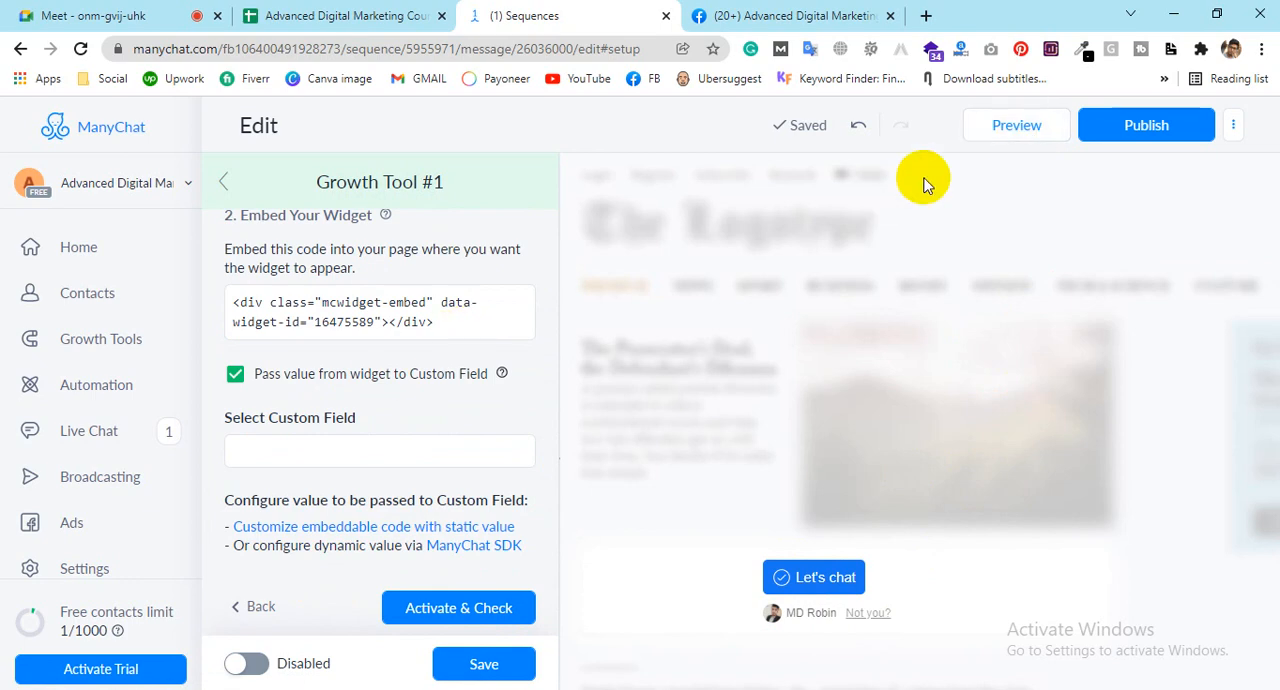
pyautogui.click(219, 179)
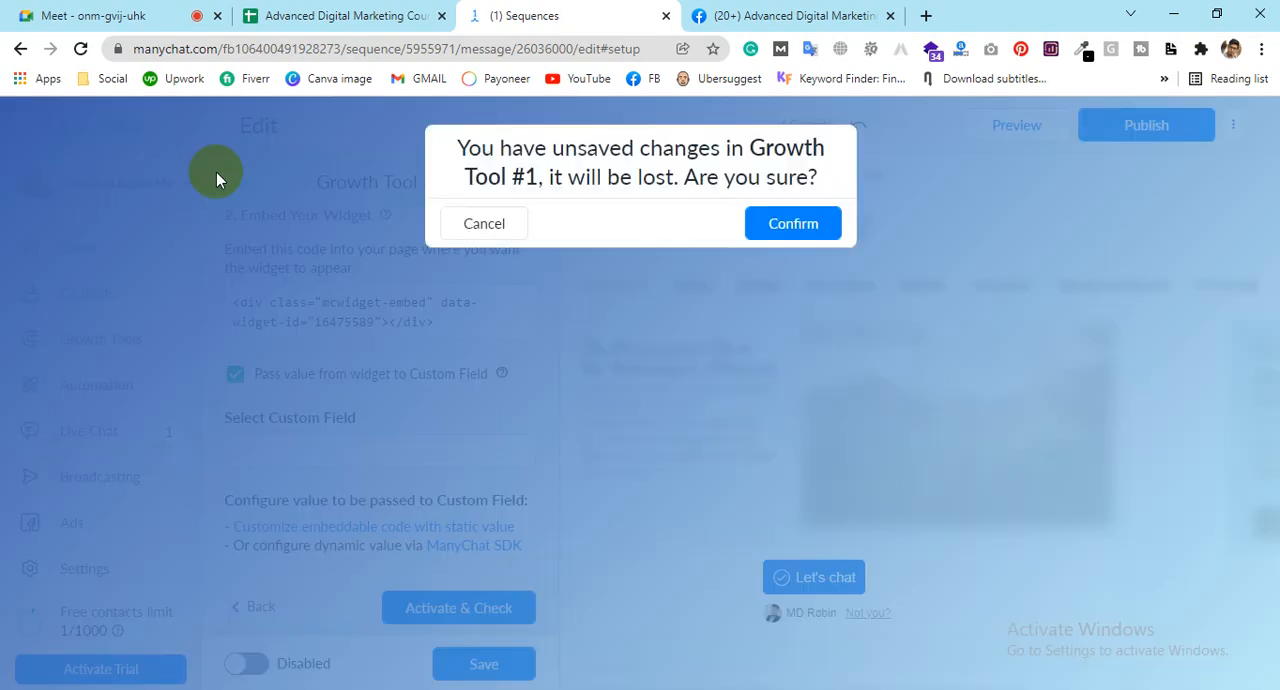
pyautogui.click(786, 223)
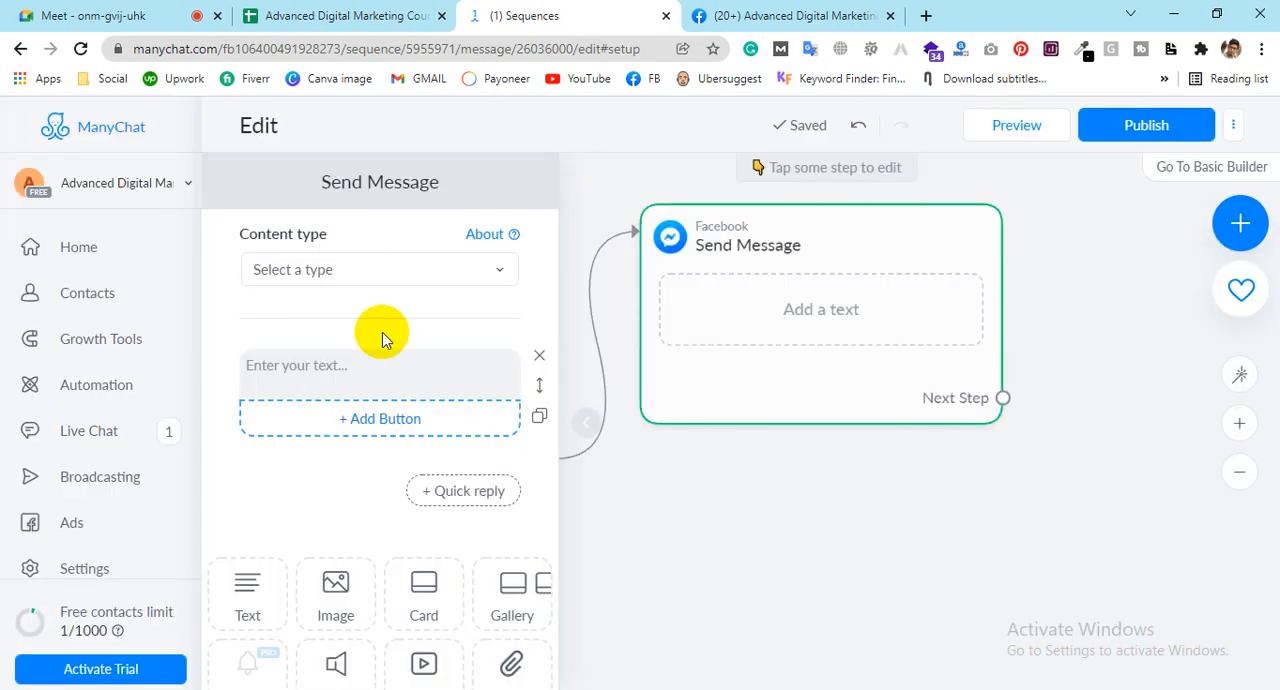
pyautogui.moveTo(930, 467); pyautogui.dragTo(1116, 444)
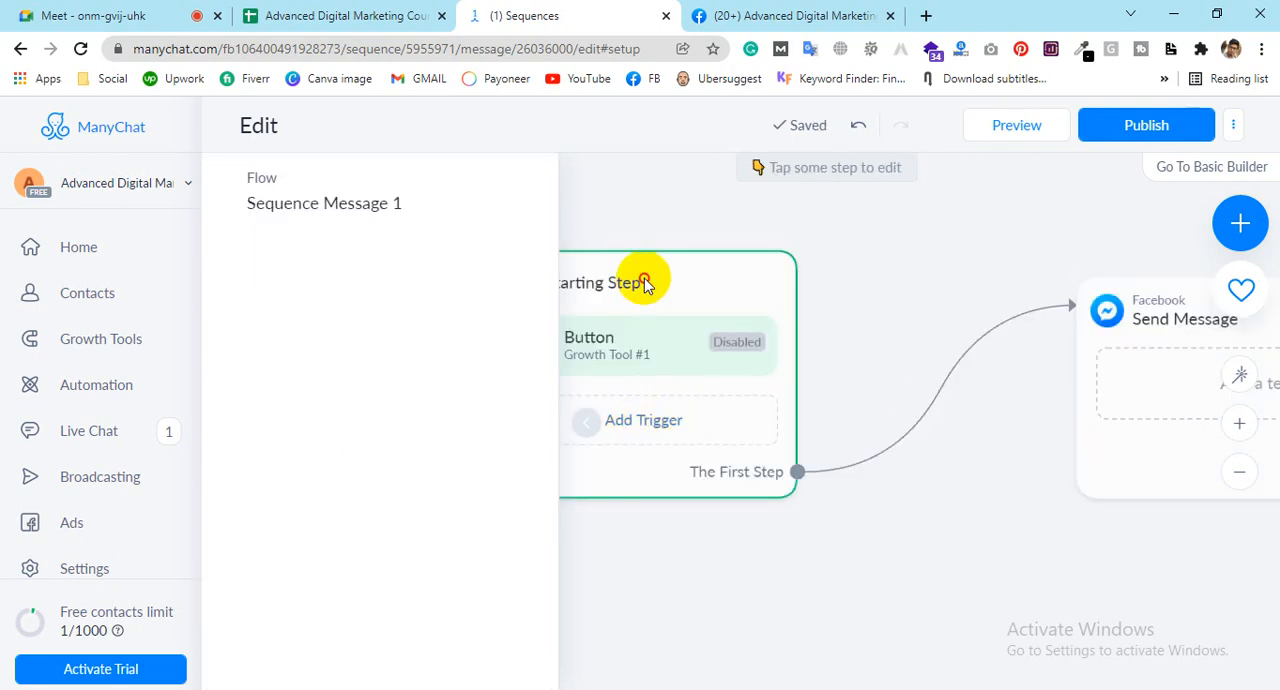
# Step: Reposition the Starting Step on the canvas and delete its Button trigger
pyautogui.moveTo(646, 280); pyautogui.dragTo(786, 307)
pyautogui.click(794, 378)
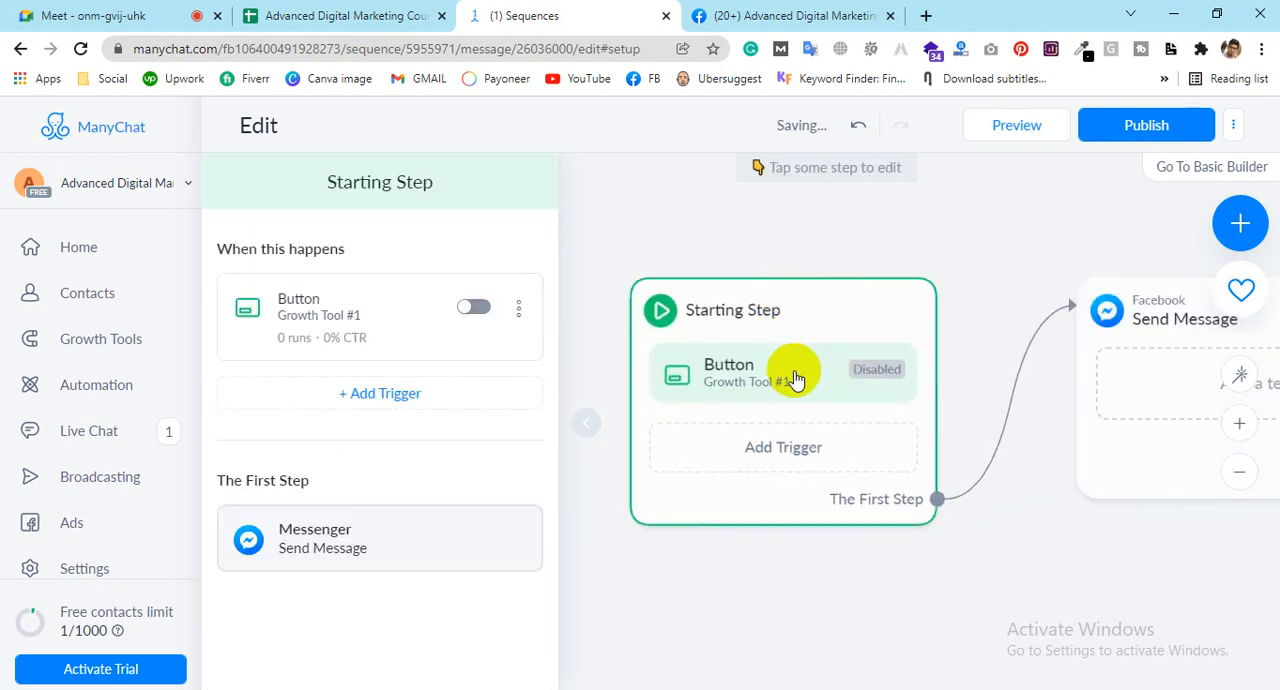
pyautogui.click(519, 309)
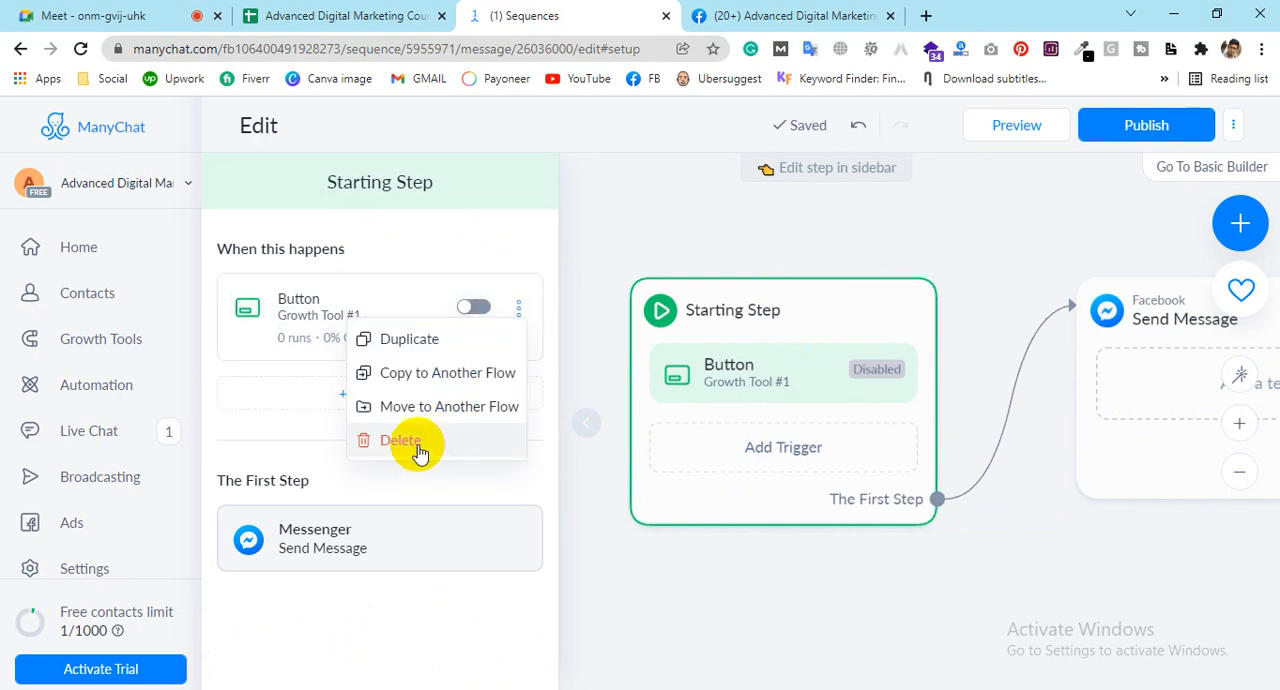
pyautogui.click(417, 446)
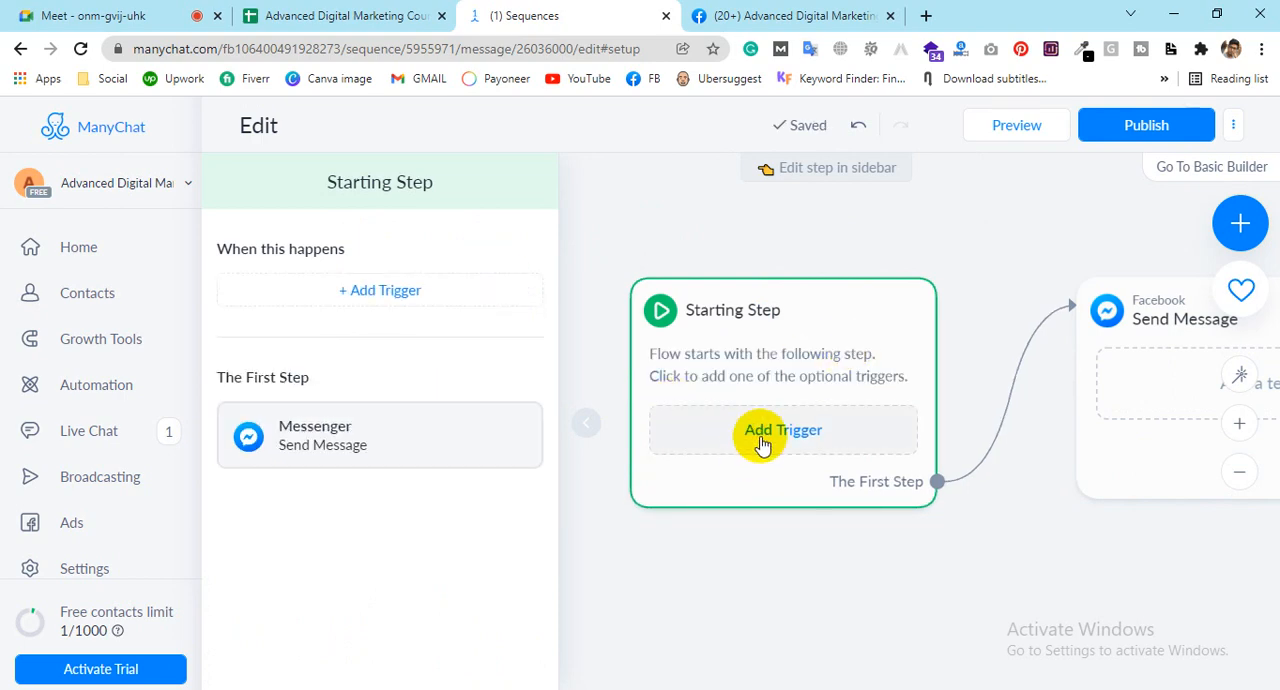
# Step: Add a QR Code trigger to the Starting Step and review its size, logo, color and code image options
pyautogui.click(715, 425)
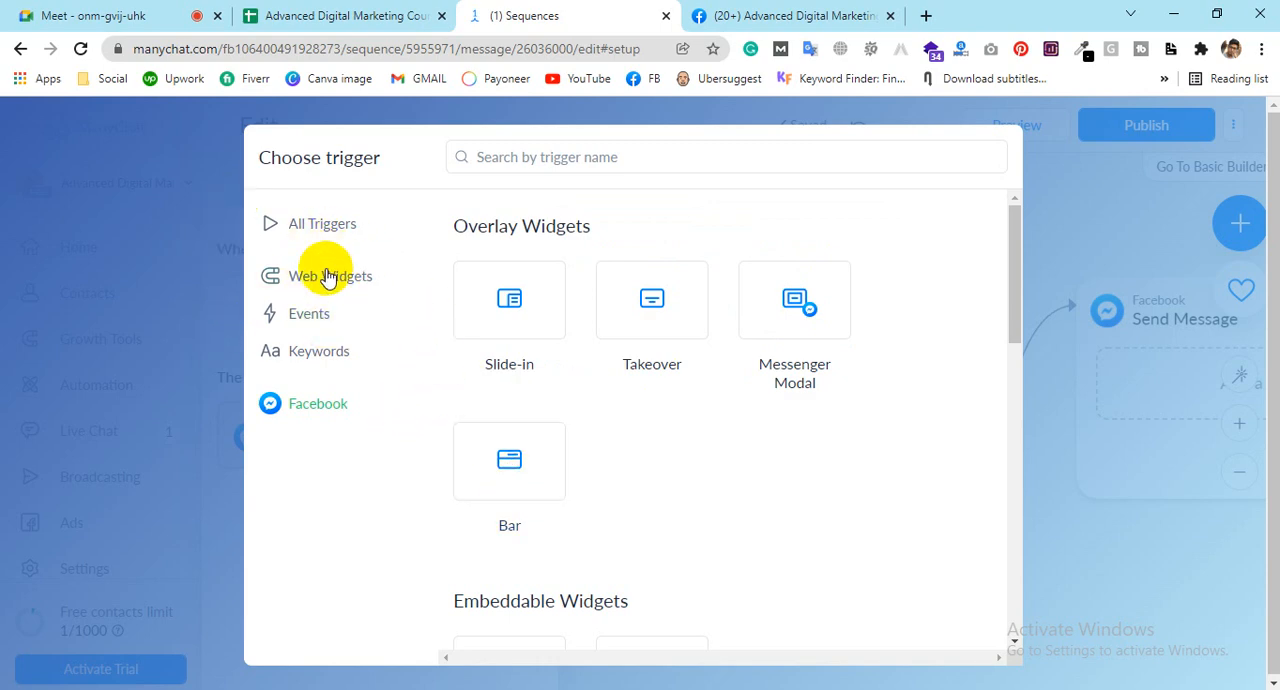
pyautogui.scroll(-2, 512, 445)
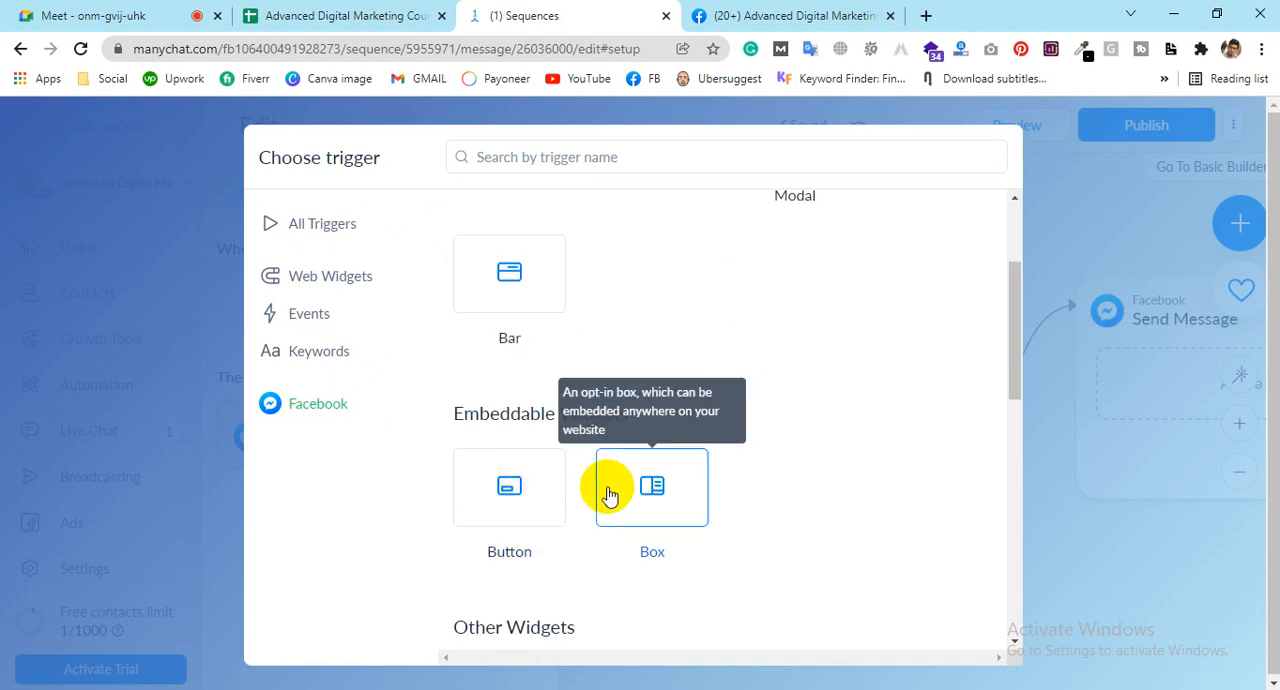
pyautogui.scroll(-3, 886, 471)
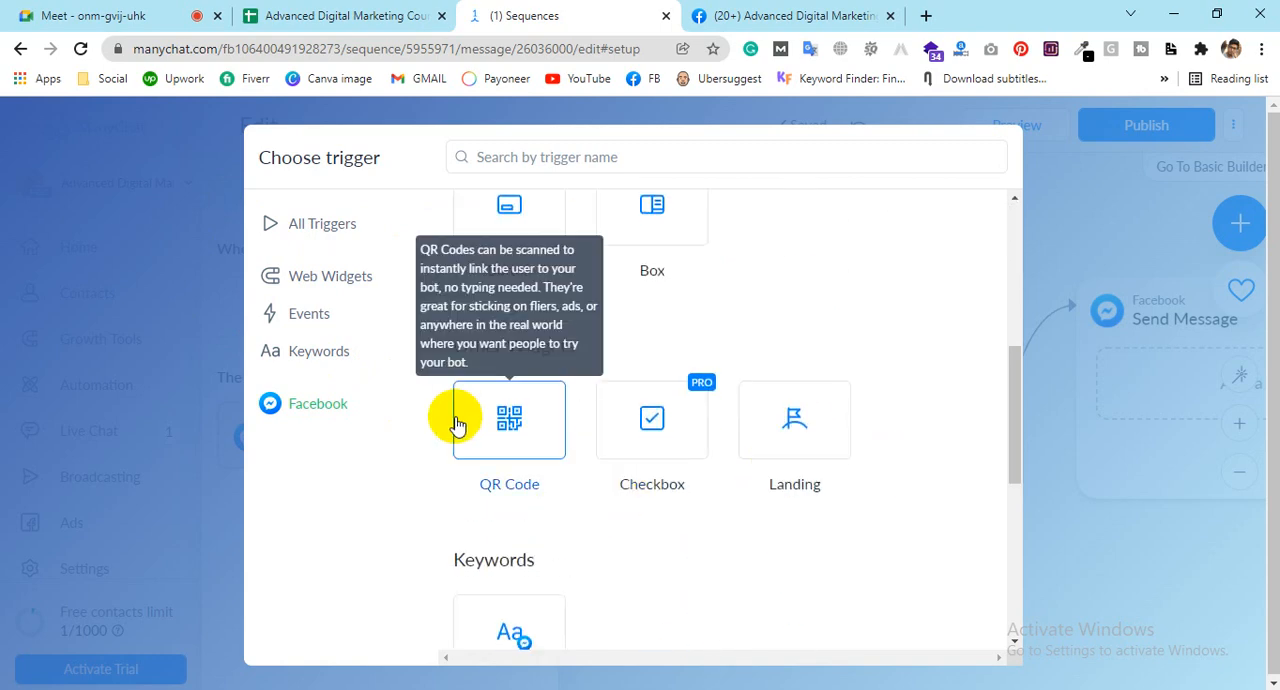
pyautogui.click(520, 425)
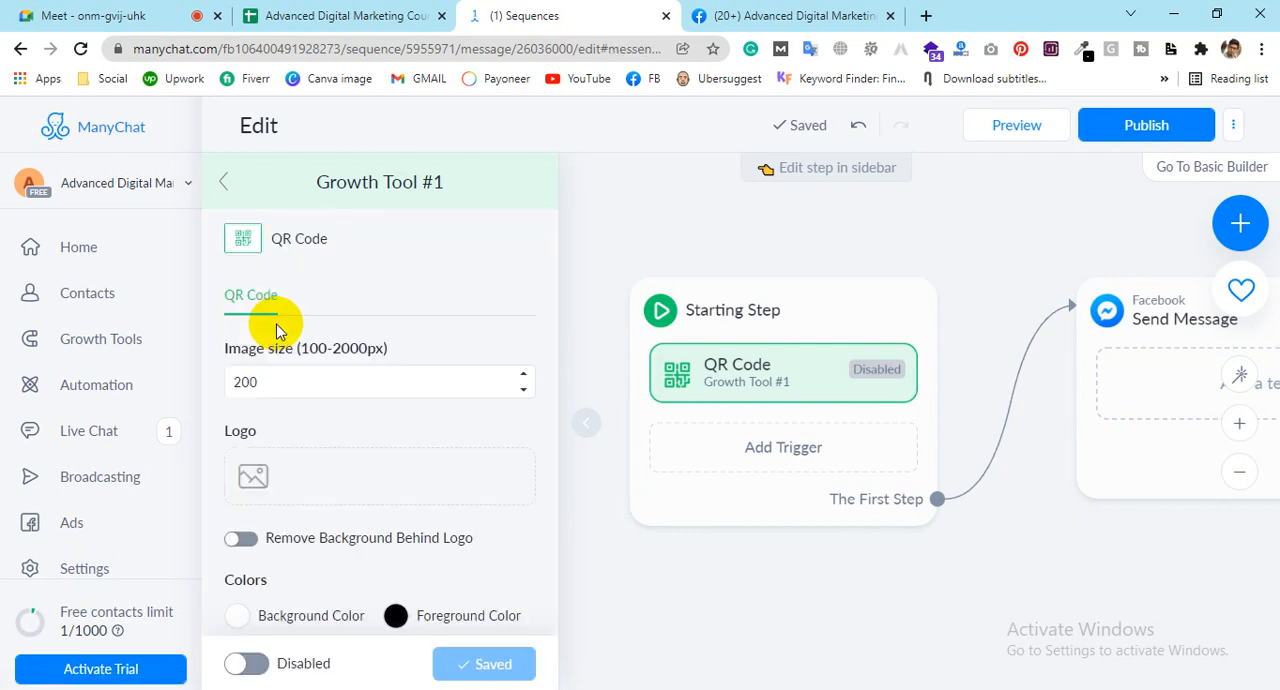
pyautogui.scroll(-2, 277, 314)
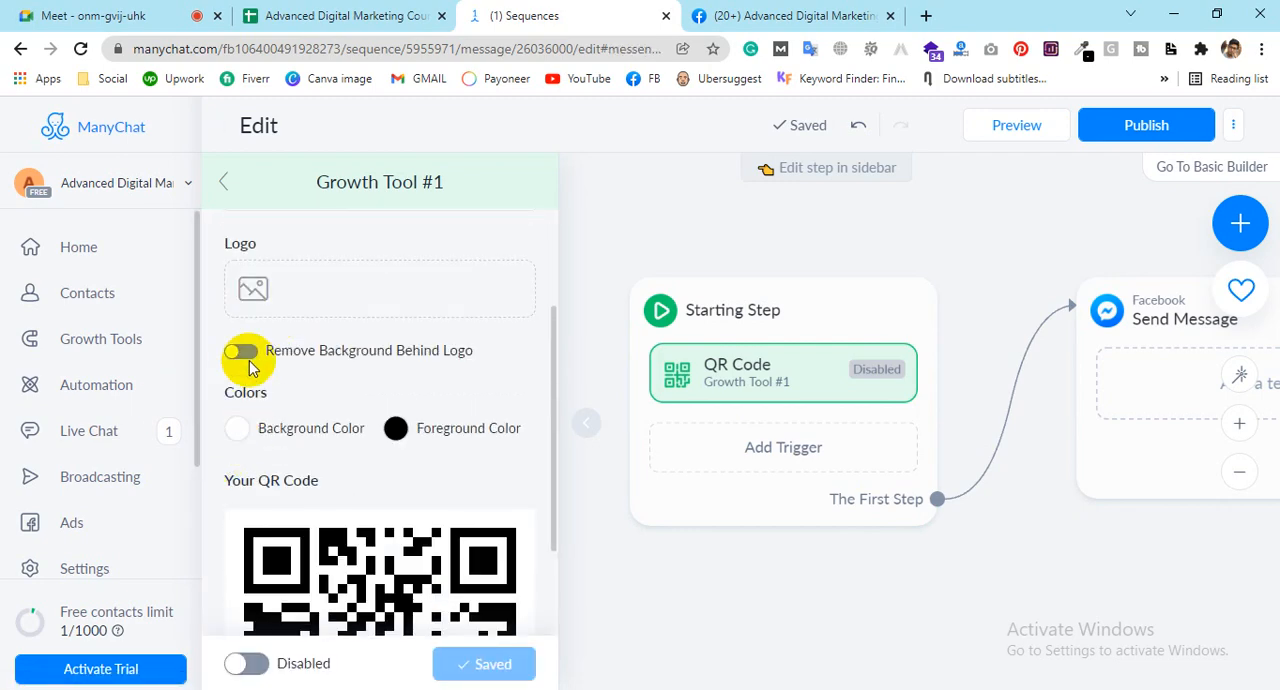
pyautogui.scroll(-1, 280, 400)
pyautogui.scroll(-2, 300, 420)
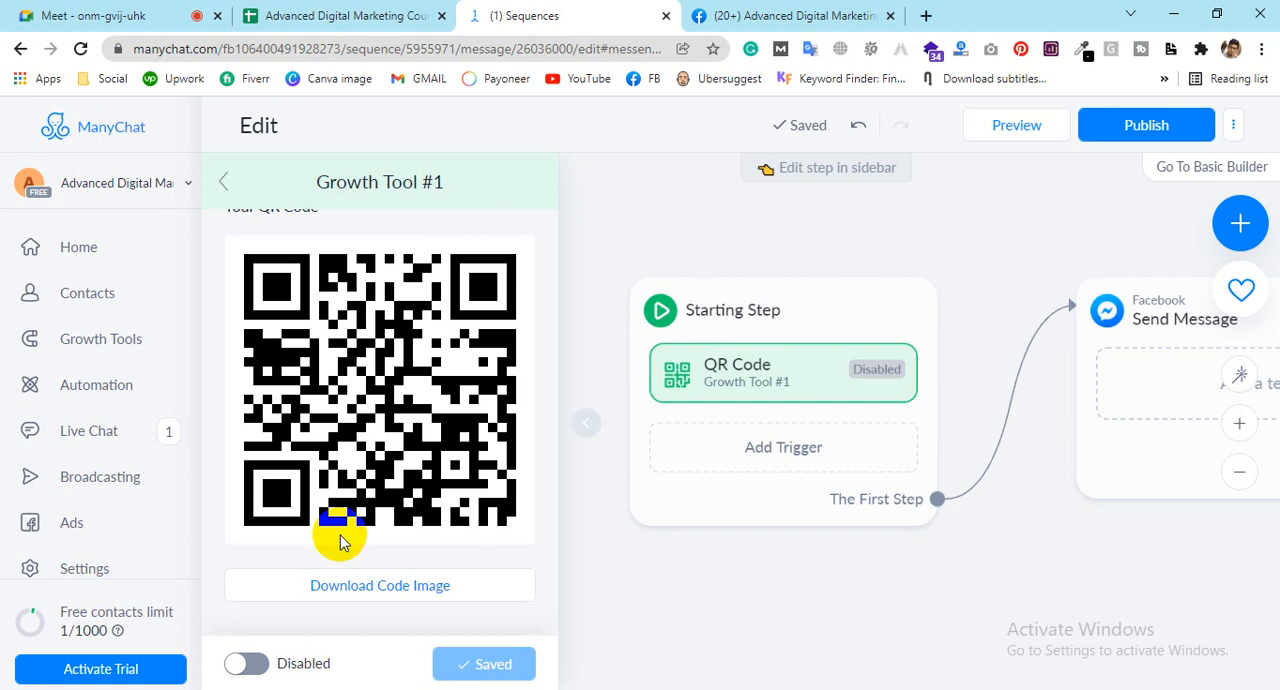
# Step: Exit the QR Code settings and delete the QR Code trigger from the Starting Step
pyautogui.click(224, 188)
pyautogui.click(518, 307)
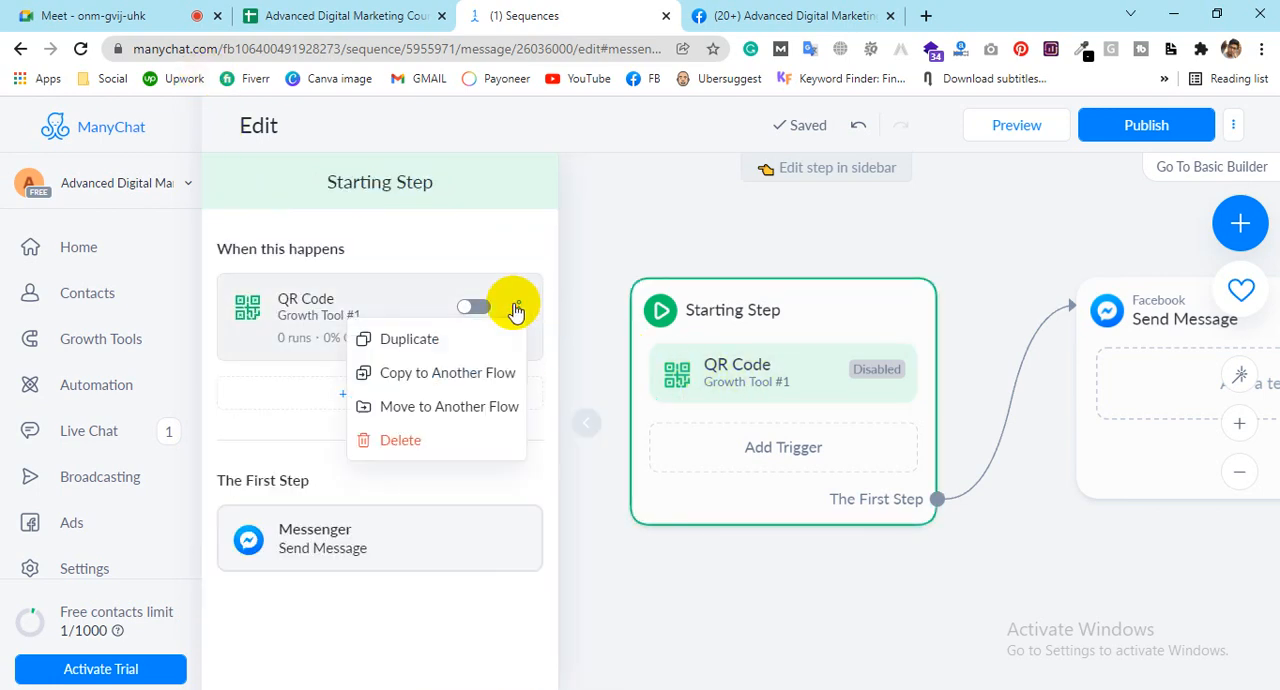
pyautogui.click(405, 441)
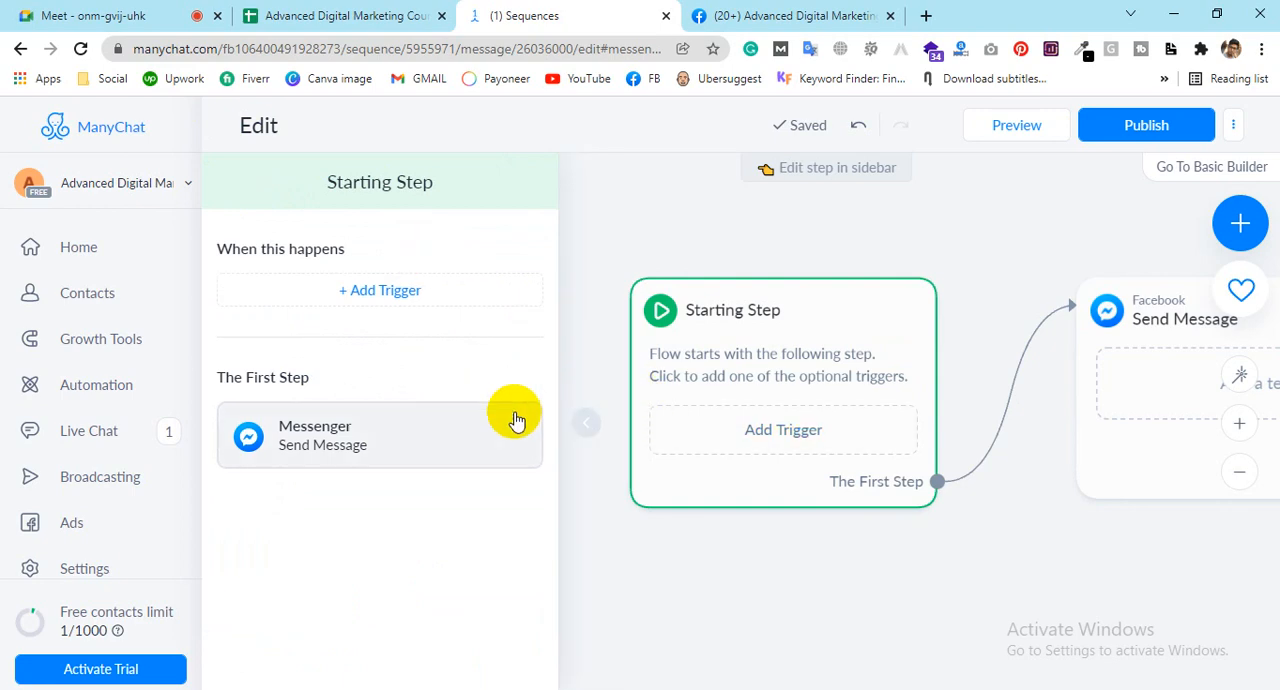
# Step: Collapse the editing sidebar and arrange the Starting Step and Send Message blocks closer together on the canvas
pyautogui.click(588, 423)
pyautogui.moveTo(780, 370); pyautogui.dragTo(405, 288)
pyautogui.moveTo(1193, 321); pyautogui.dragTo(766, 300)
pyautogui.moveTo(466, 246)
pyautogui.mouseDown()
pyautogui.moveTo(457, 266)
pyautogui.moveTo(457, 234)
pyautogui.moveTo(456, 245)
pyautogui.mouseUp()
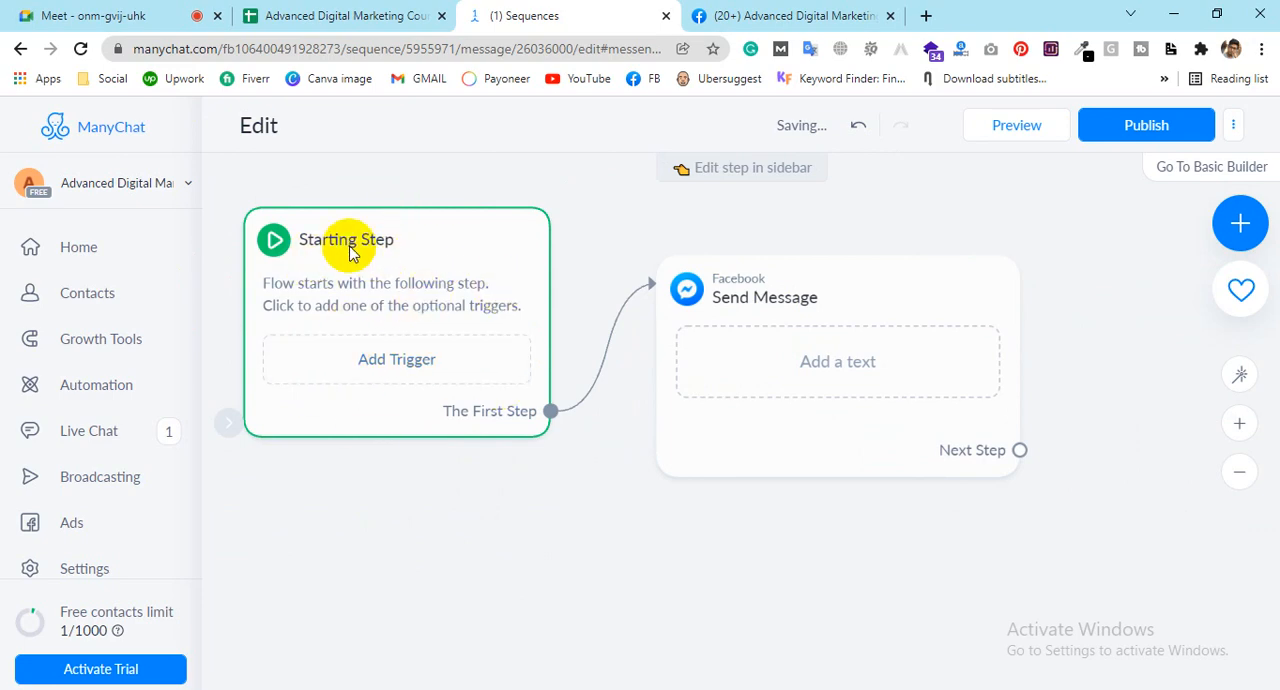
pyautogui.click(803, 307)
pyautogui.moveTo(803, 307); pyautogui.dragTo(800, 340)
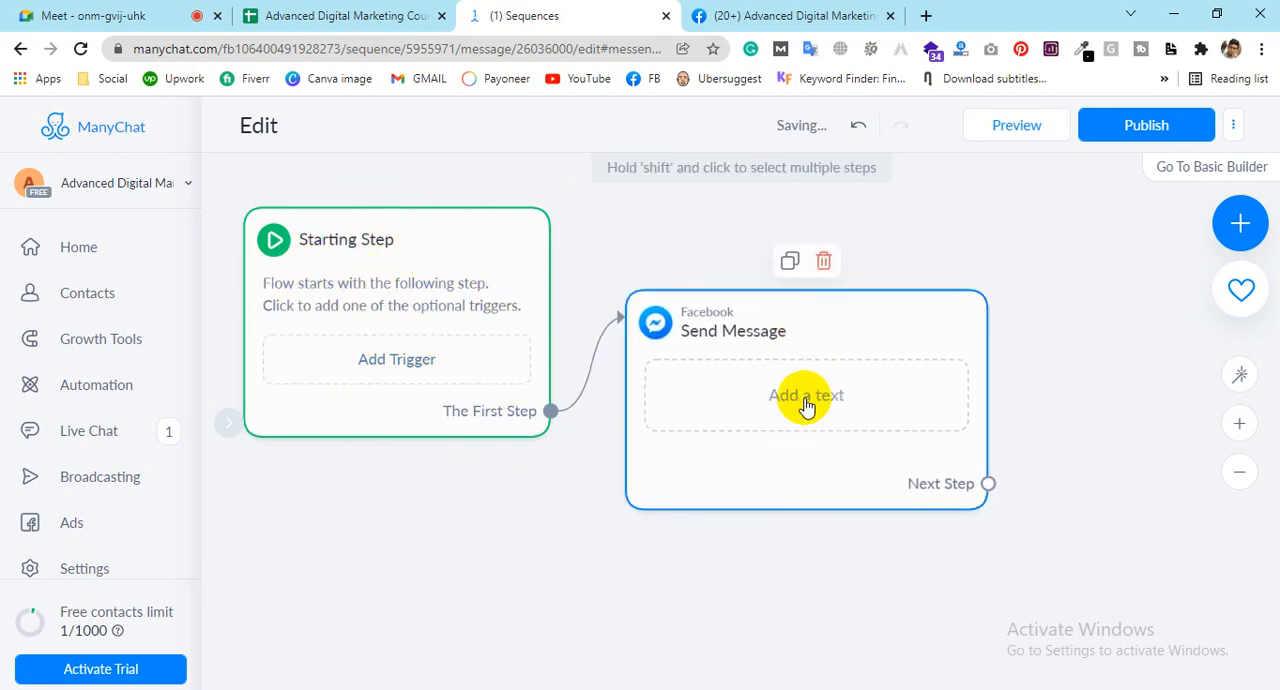
# Step: Open the Send Message step for editing and examine the available content types, including Comment Reply
pyautogui.click(806, 405)
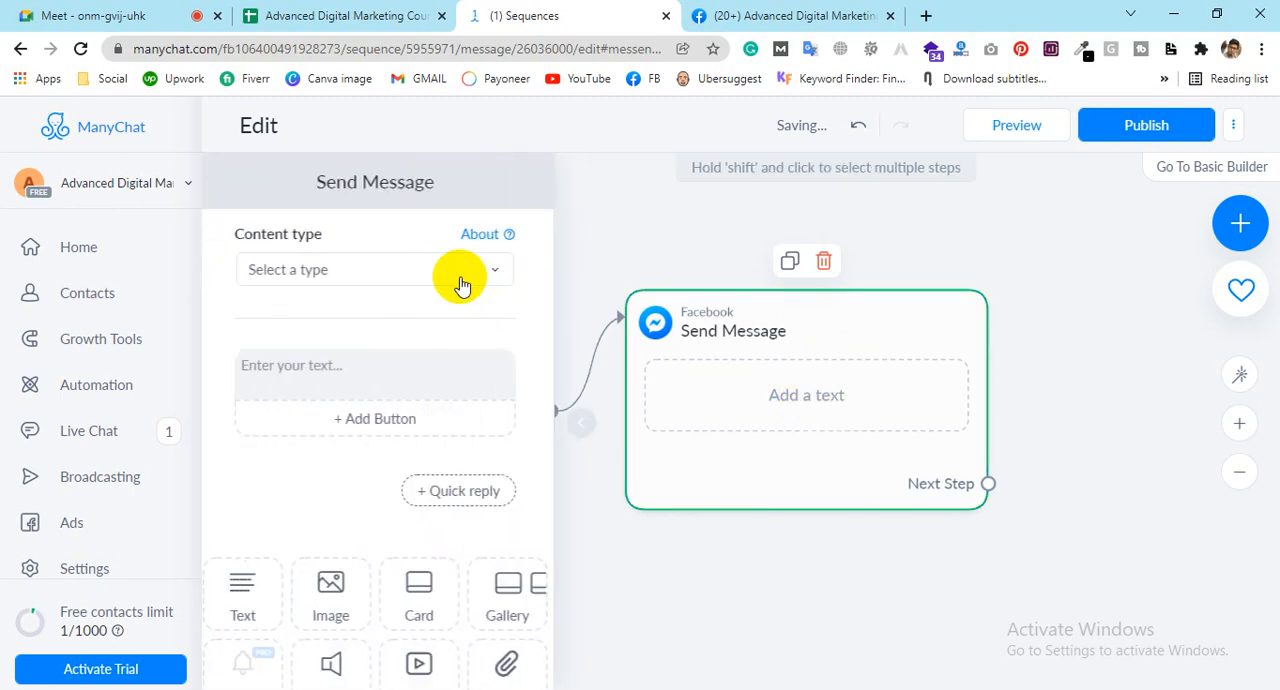
pyautogui.click(362, 370)
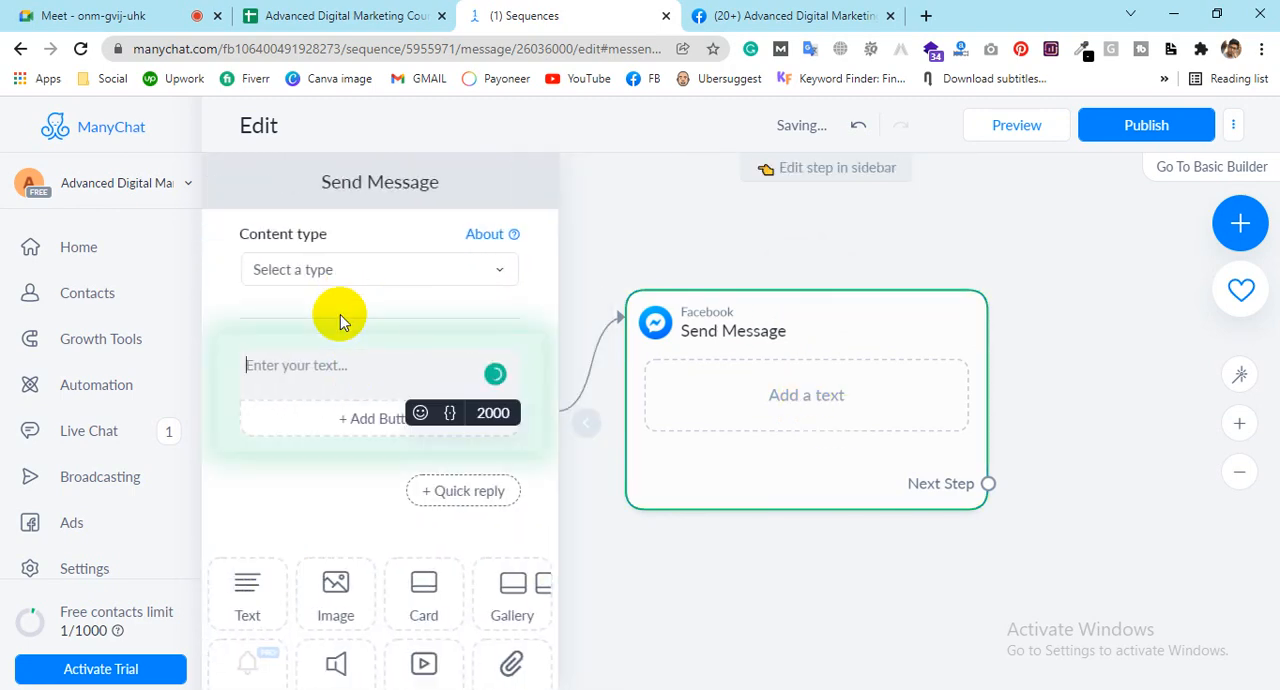
pyautogui.click(350, 270)
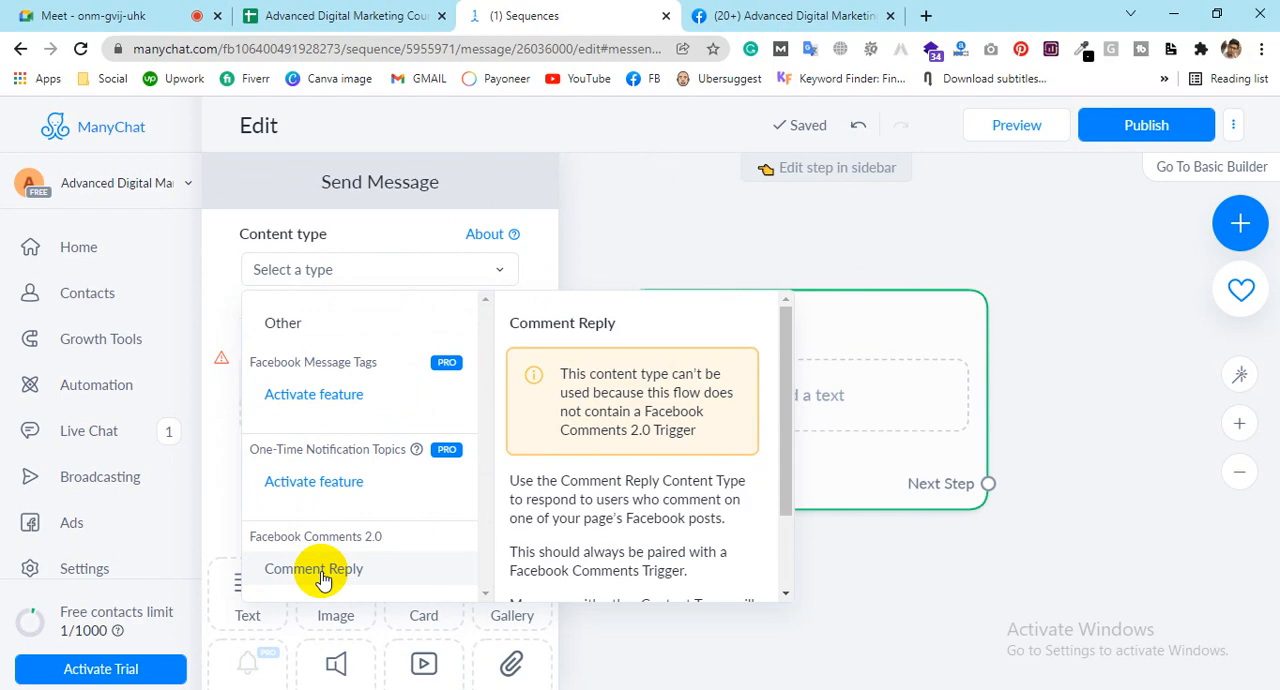
pyautogui.click(303, 222)
pyautogui.click(333, 277)
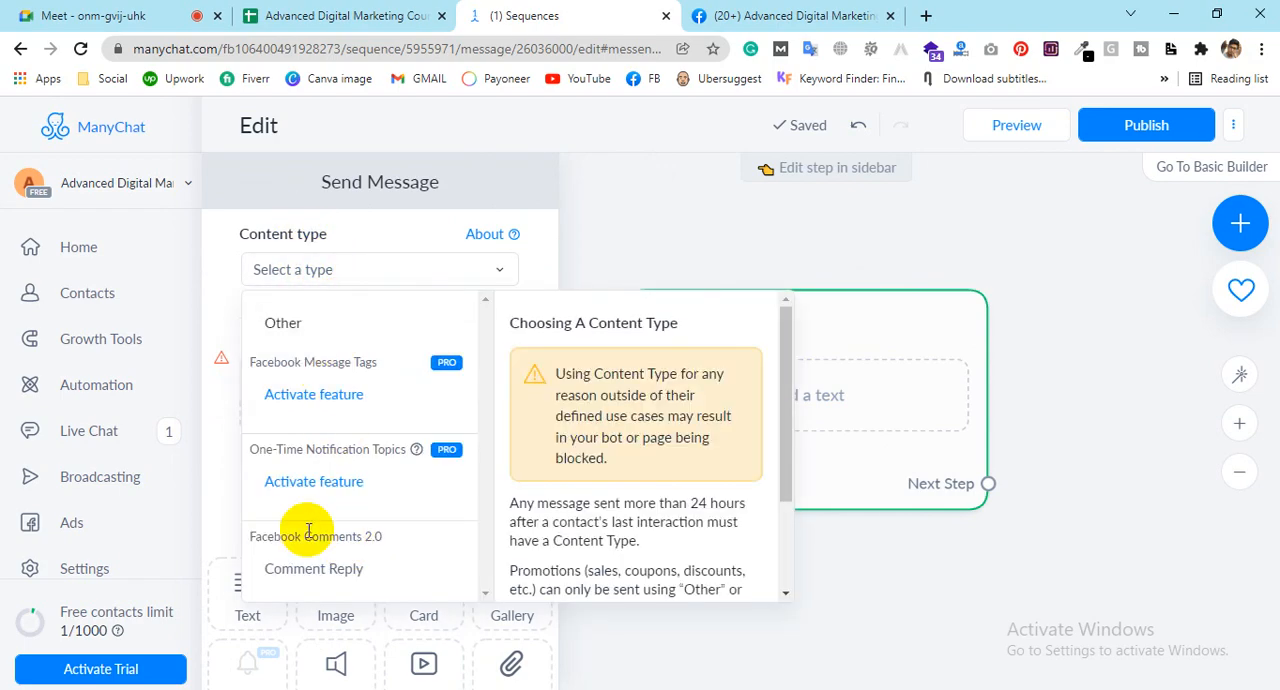
pyautogui.scroll(-3, 632, 481)
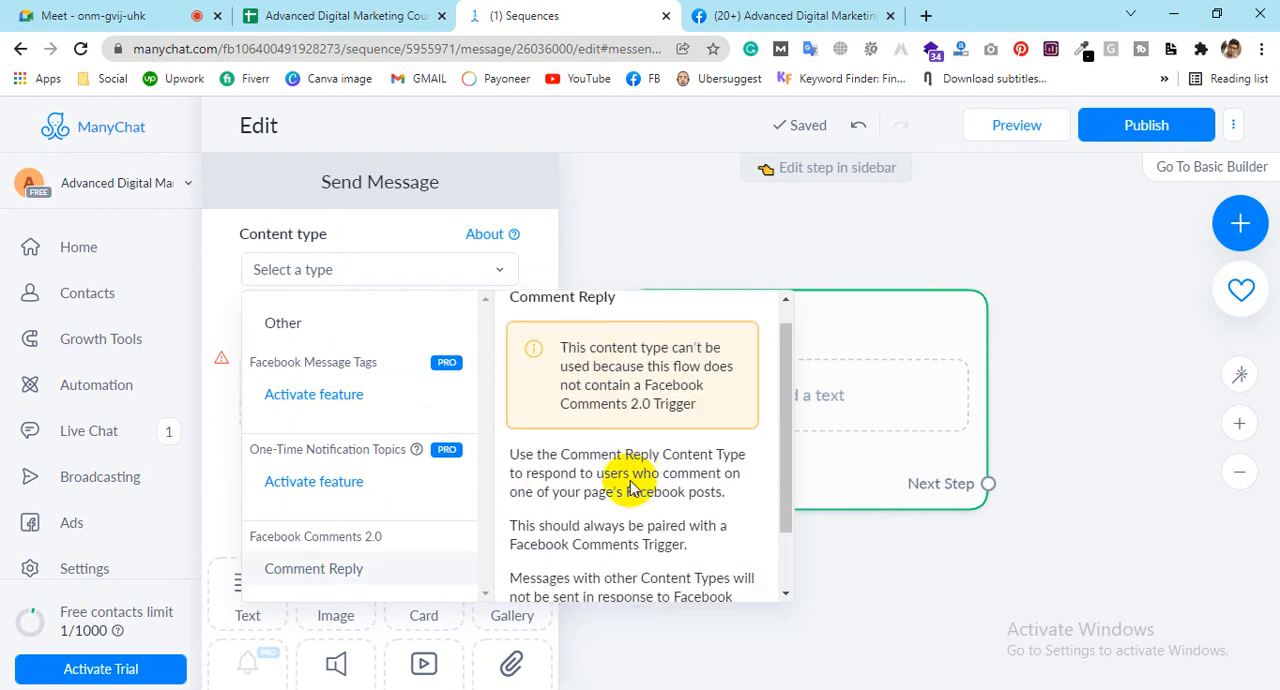
pyautogui.click(343, 229)
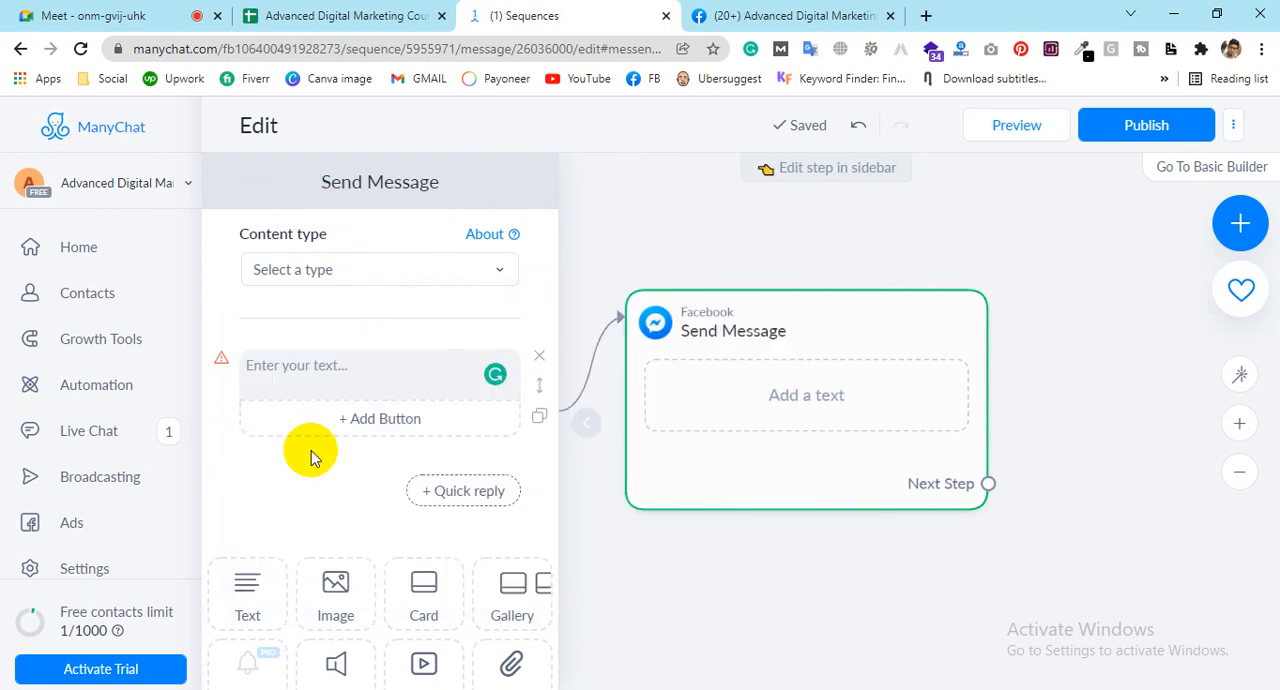
# Step: Start the message text with "Hi" followed by the Full Name system field
pyautogui.click(335, 362)
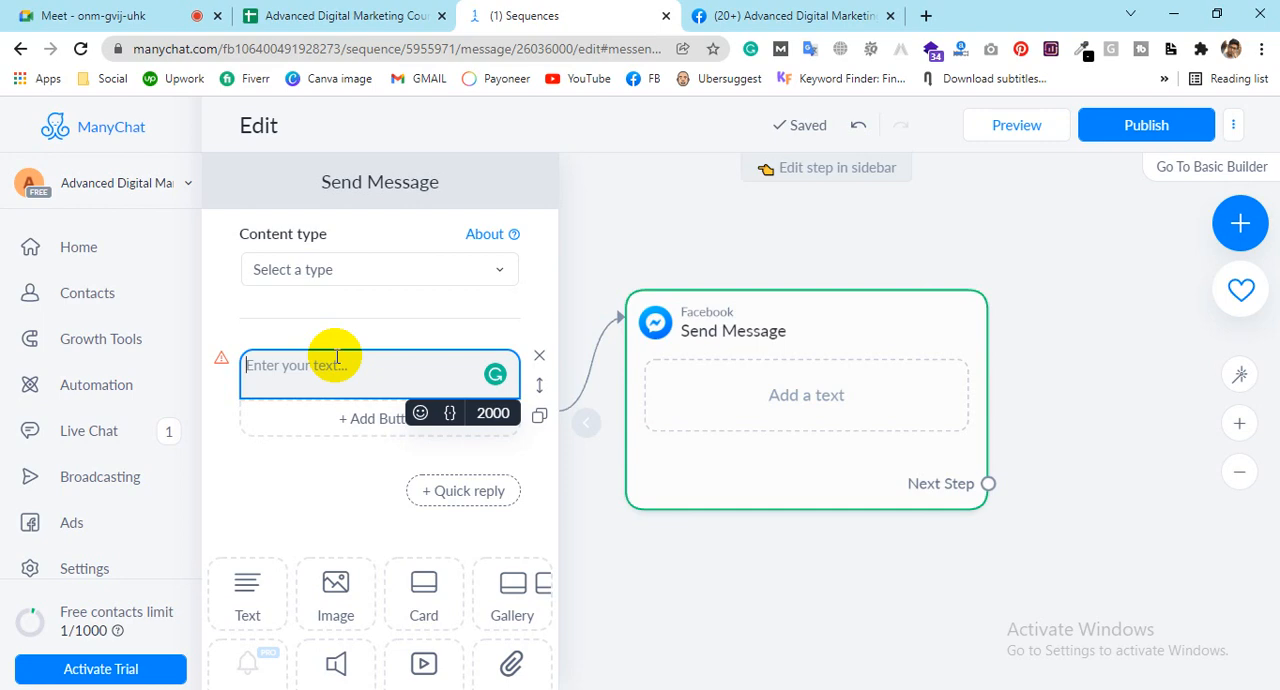
pyautogui.write('Hi')
pyautogui.click(449, 428)
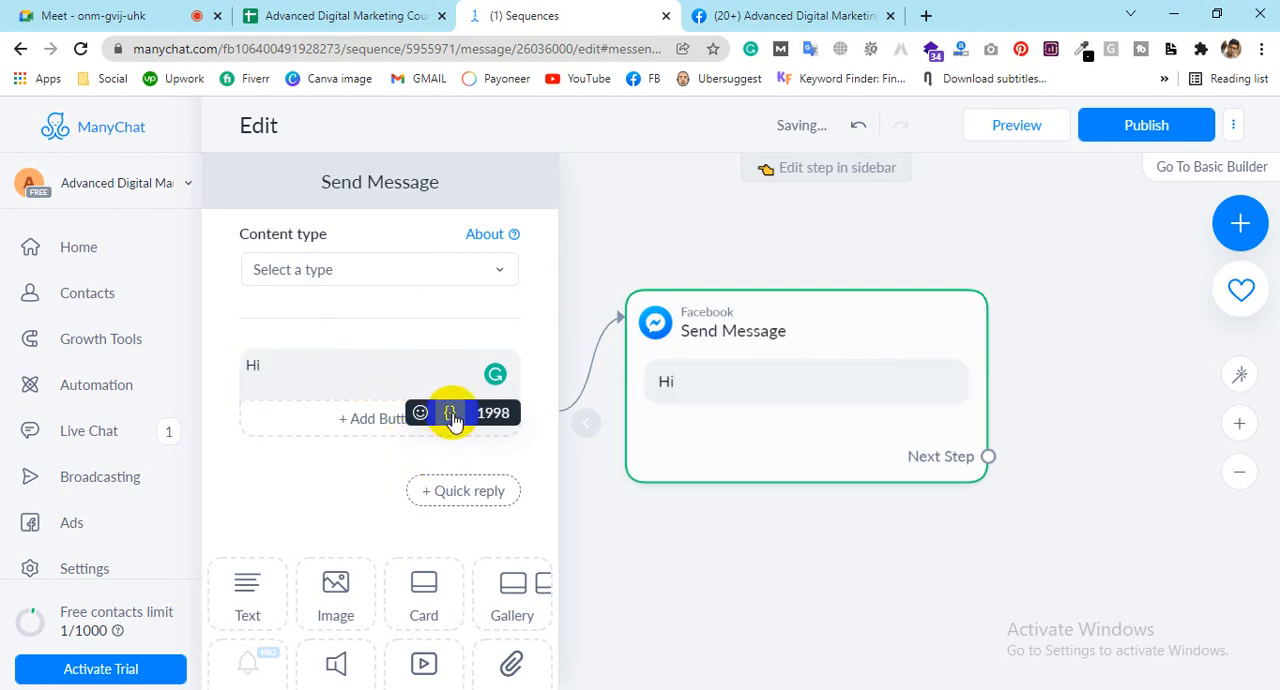
pyautogui.click(451, 414)
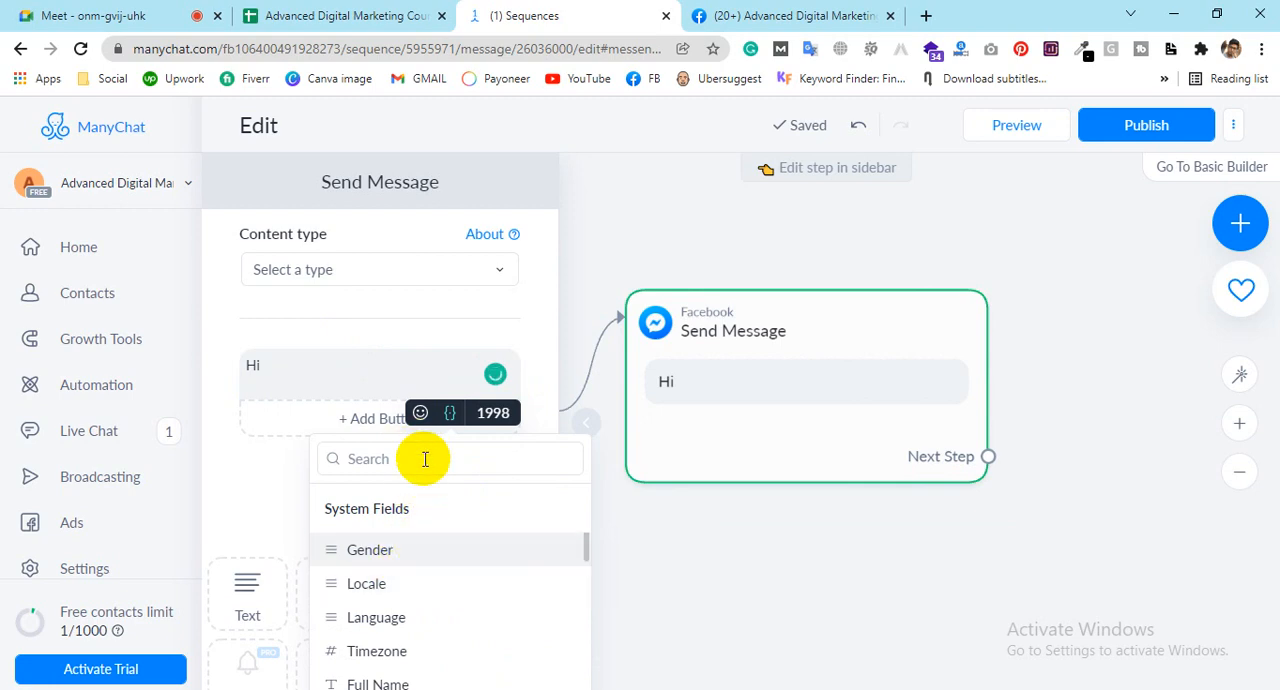
pyautogui.click(425, 459)
pyautogui.write('name')
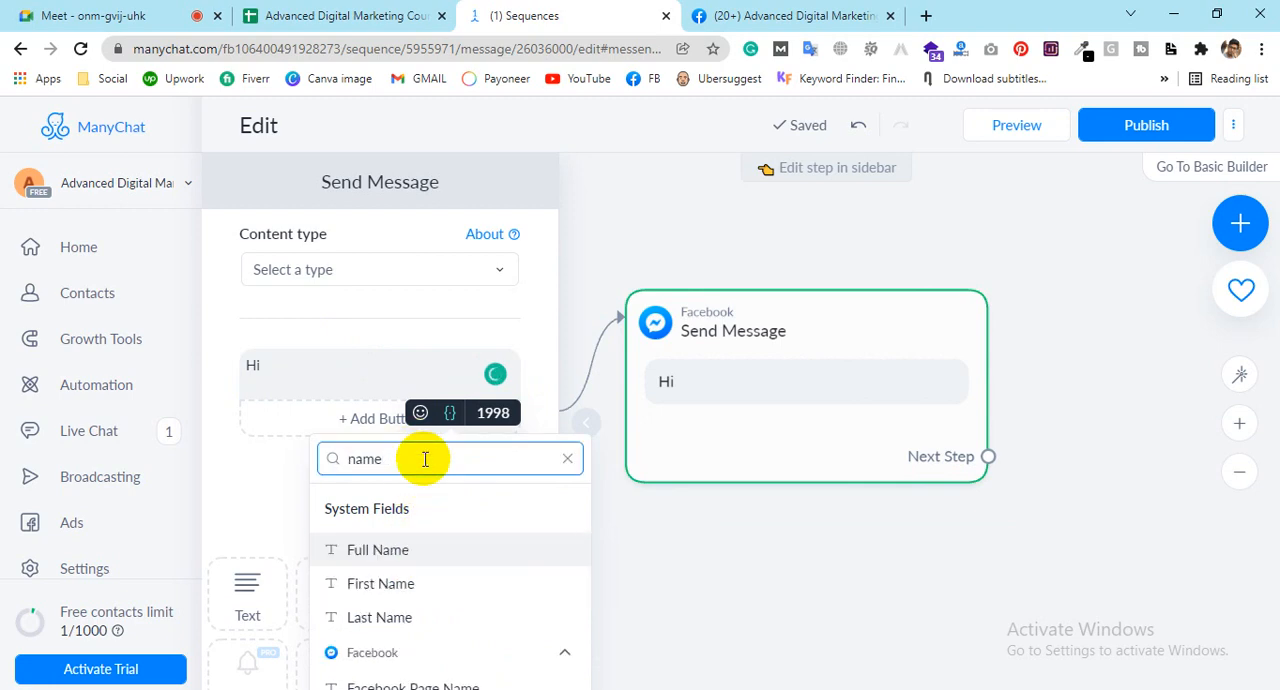
pyautogui.click(372, 552)
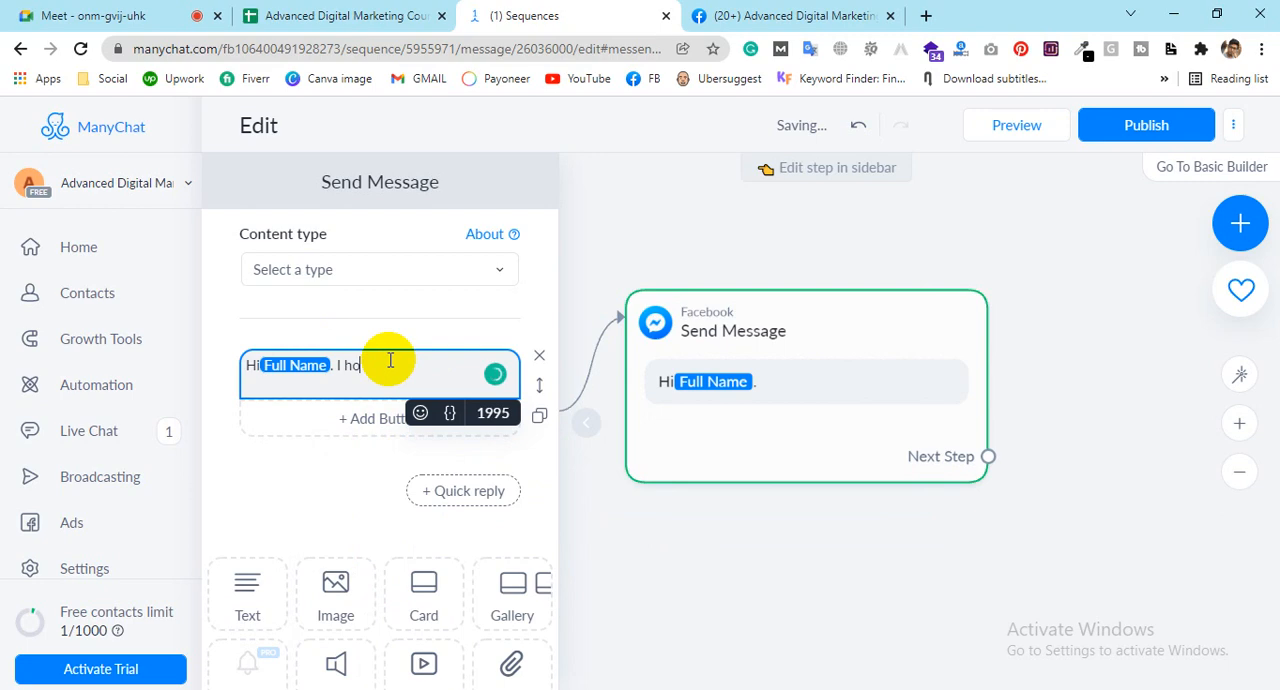
# Step: Continue the message after the name with ". I hope this message find you well."
pyautogui.write('pe this ')
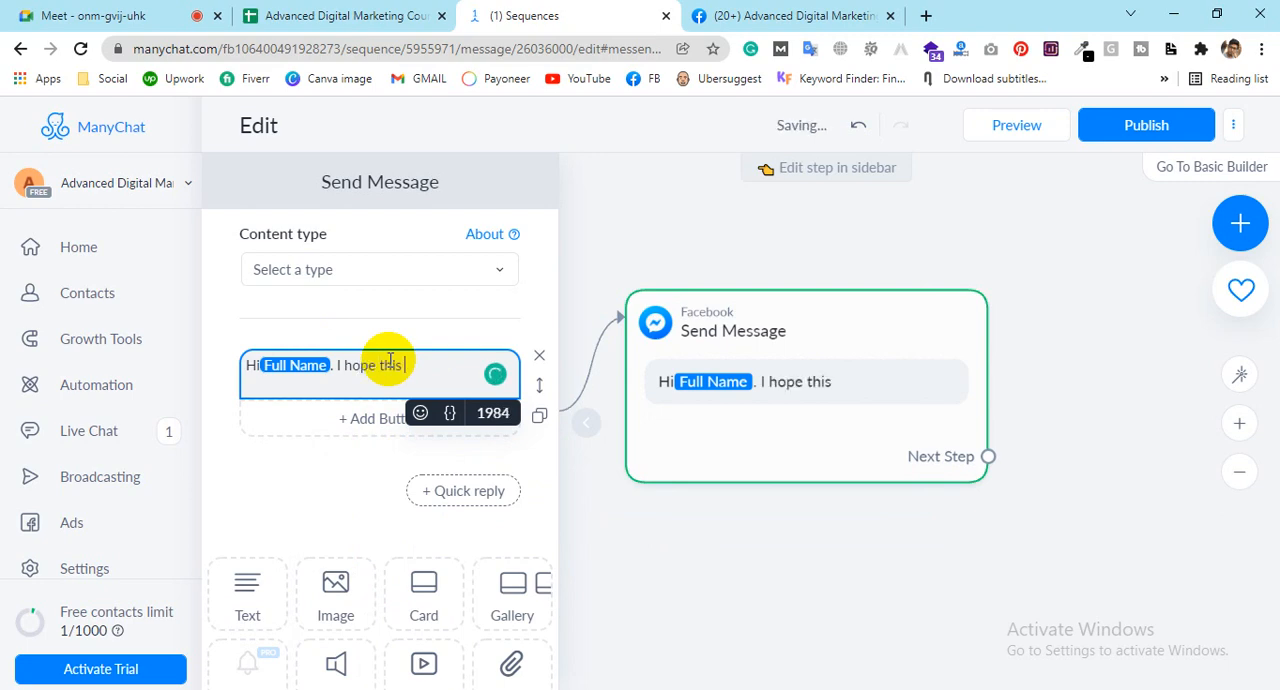
pyautogui.write('message find ')
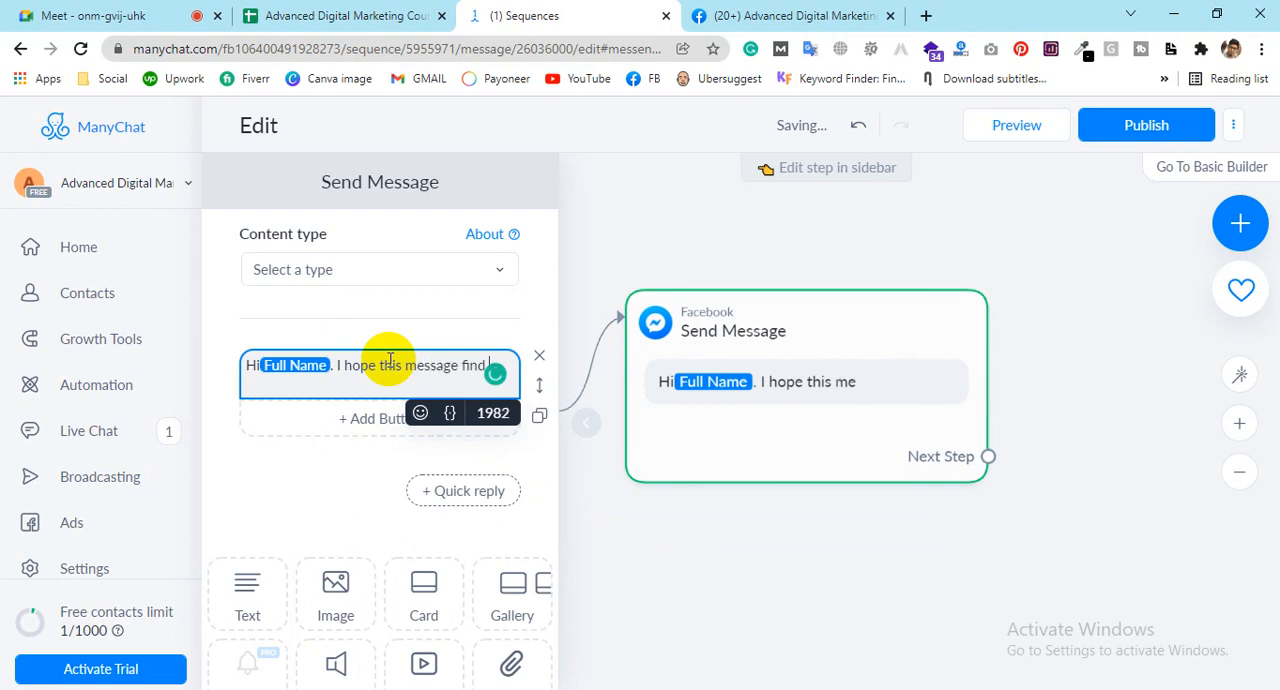
pyautogui.write('you well')
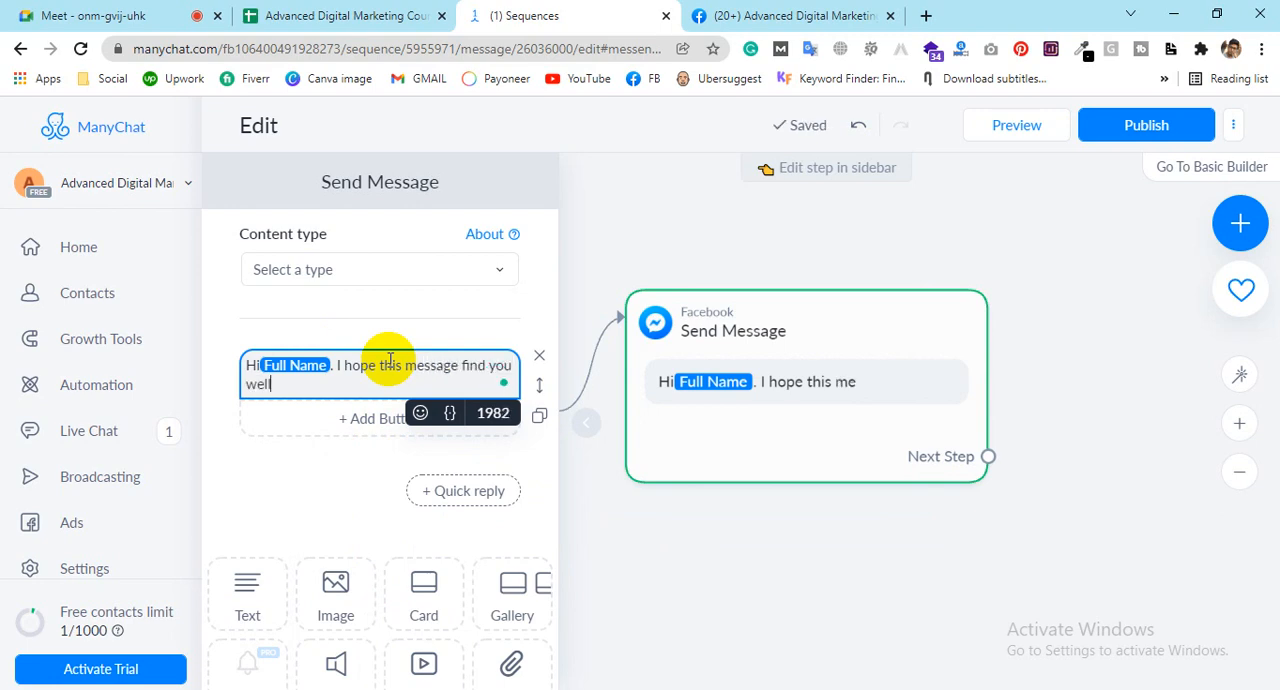
pyautogui.write('. ')
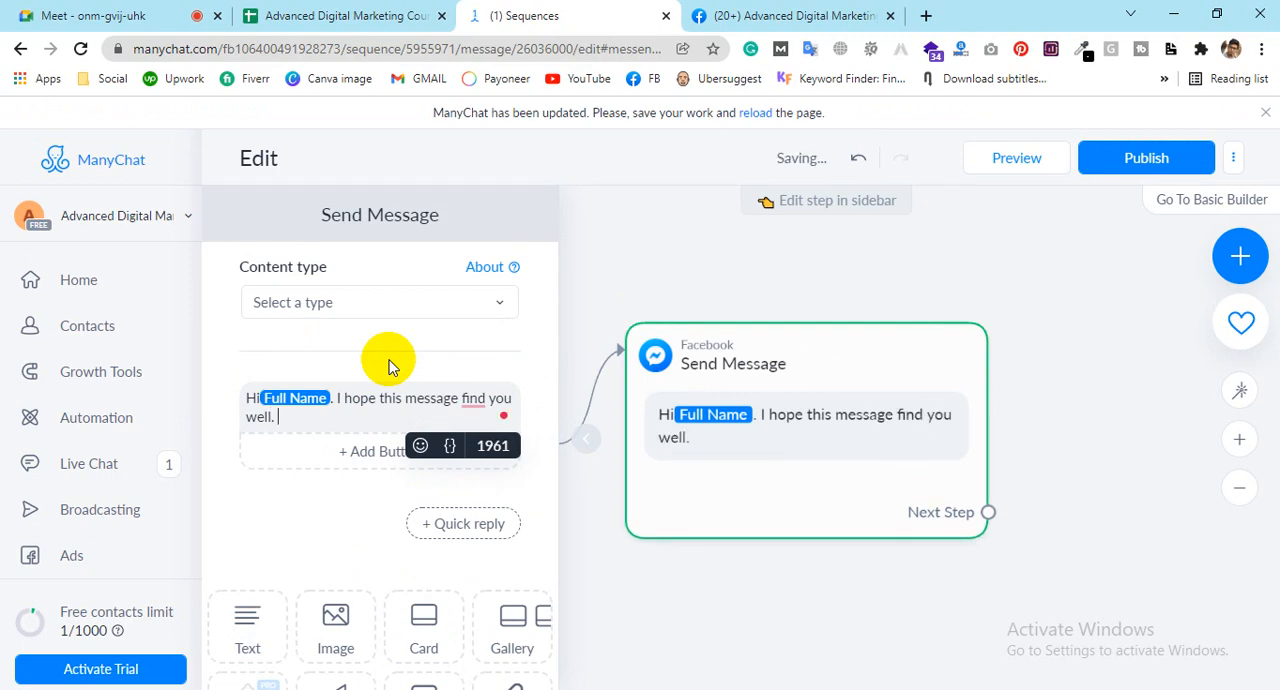
pyautogui.write('i thik you')
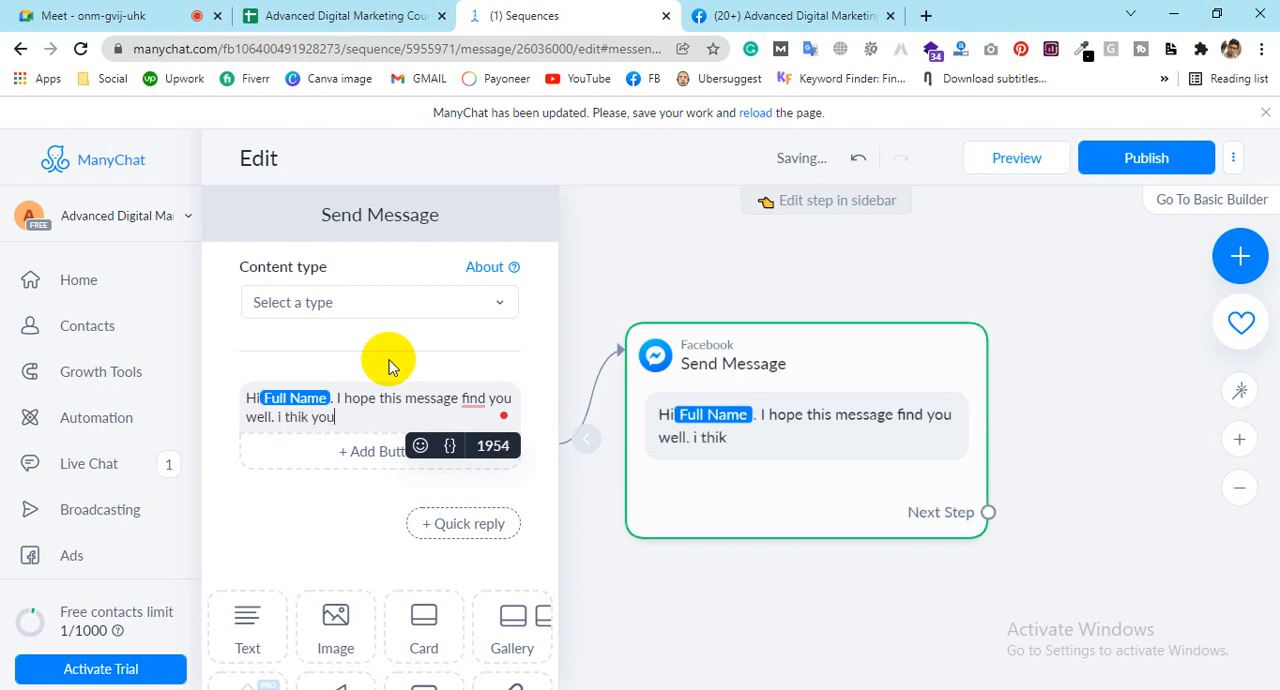
# Step: Add "i thik you're remember me" to the message text
pyautogui.press('BackSpace')
pyautogui.write("'re ")
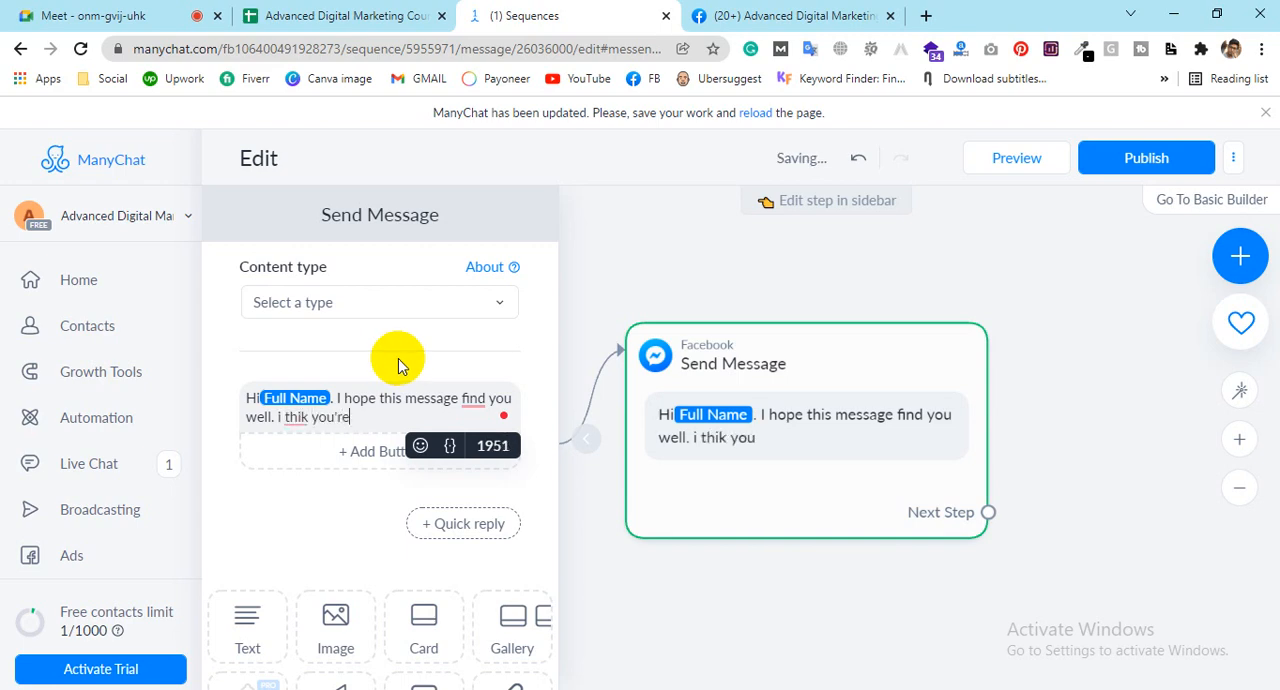
pyautogui.write('remember me')
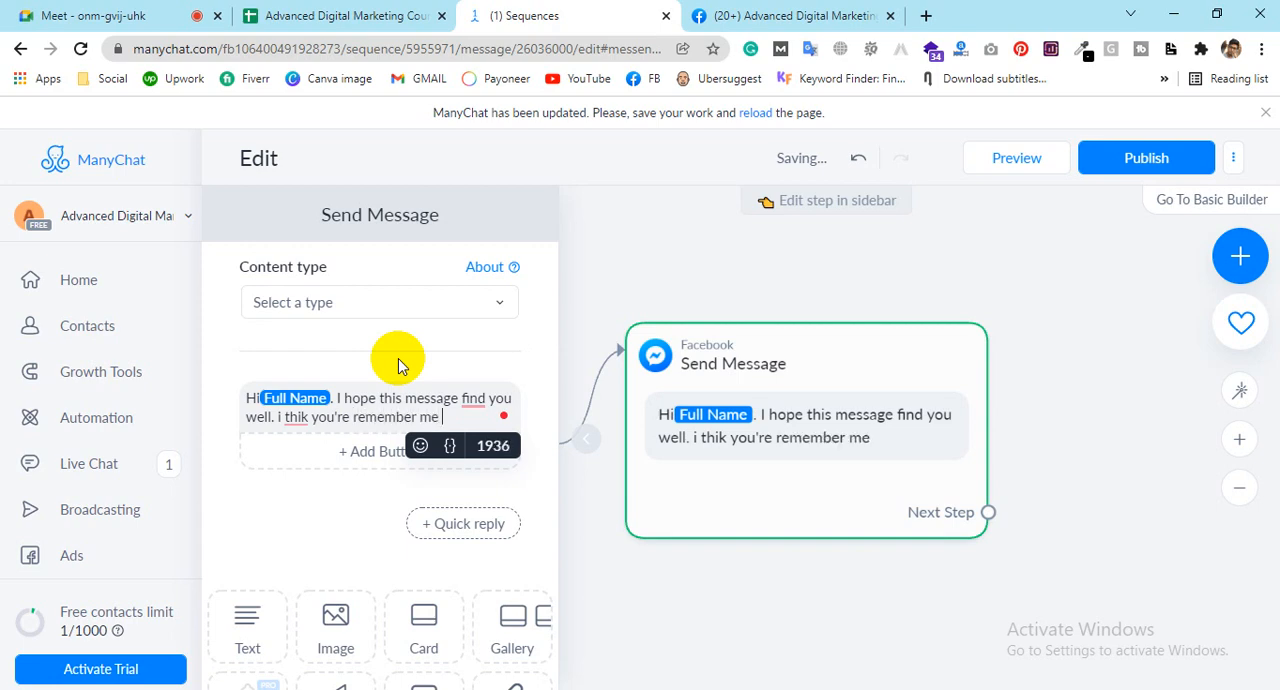
pyautogui.write(' & we are lunch')
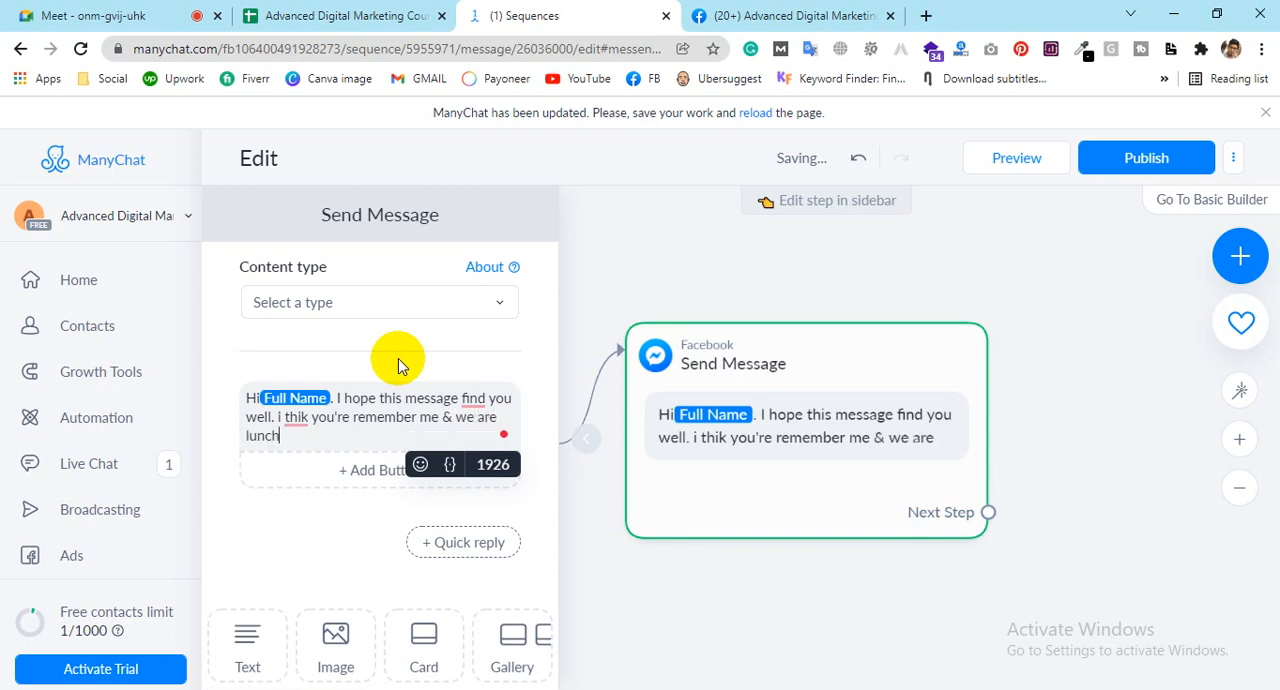
pyautogui.write('ing new')
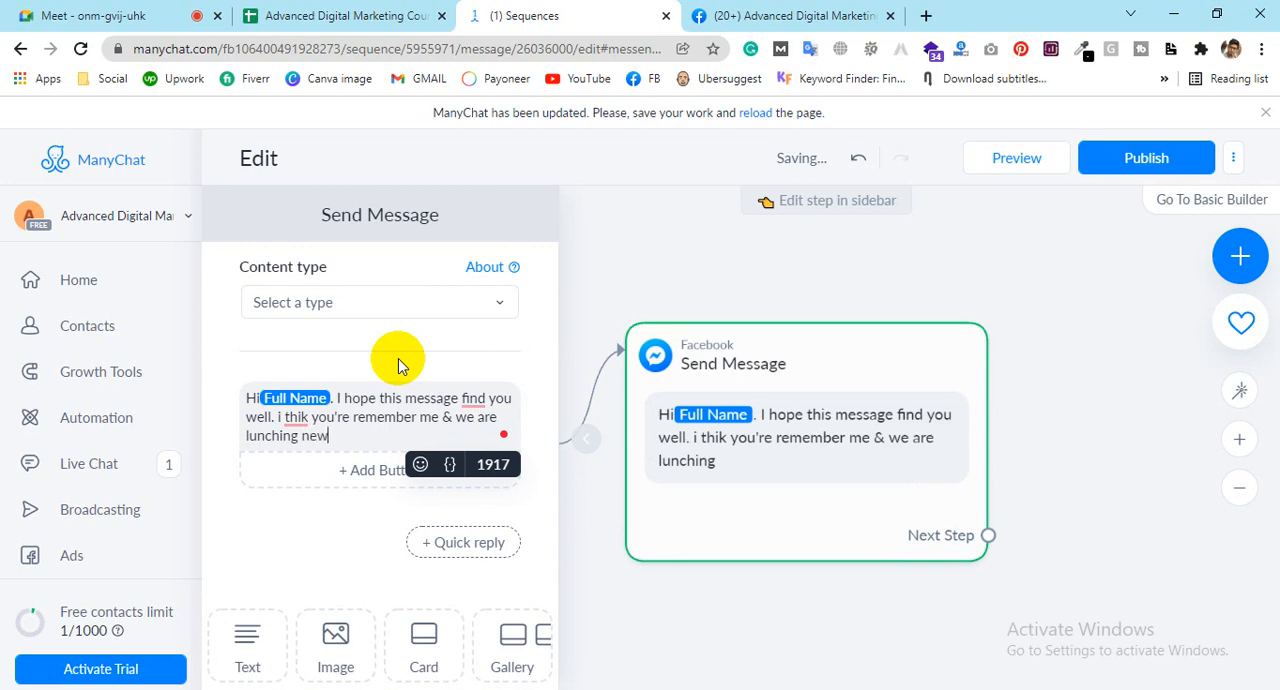
pyautogui.write(' prod')
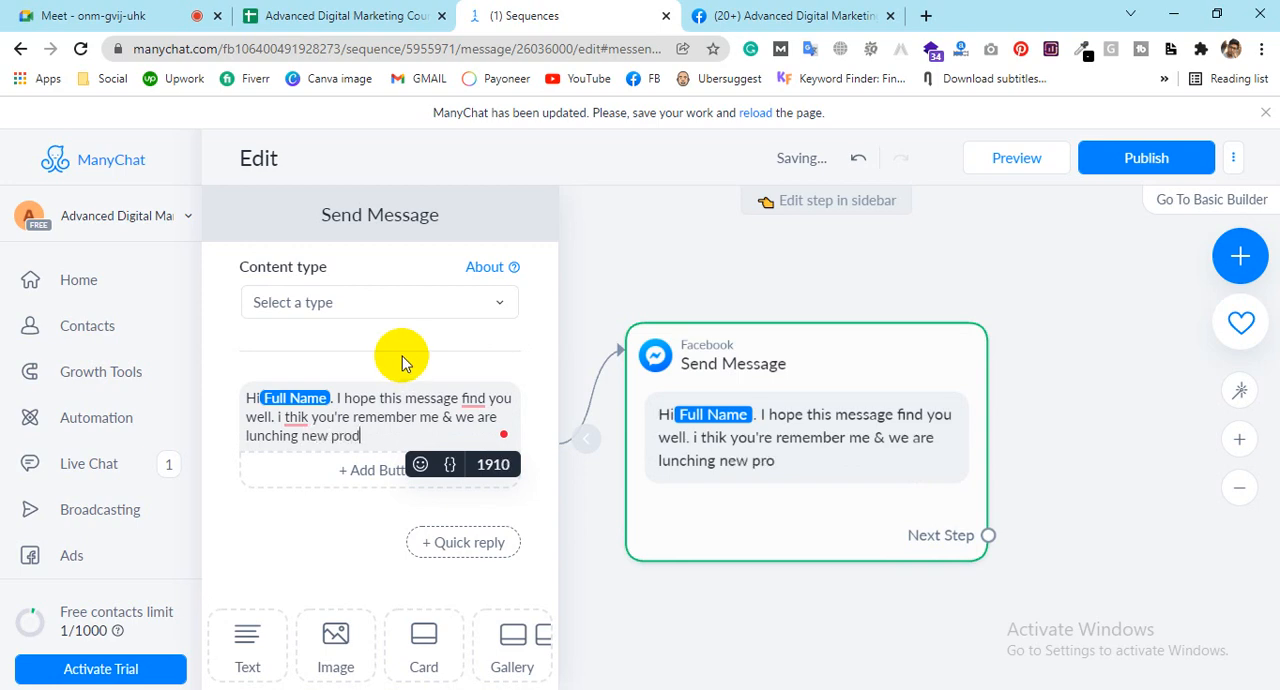
pyautogui.write('uct so that ')
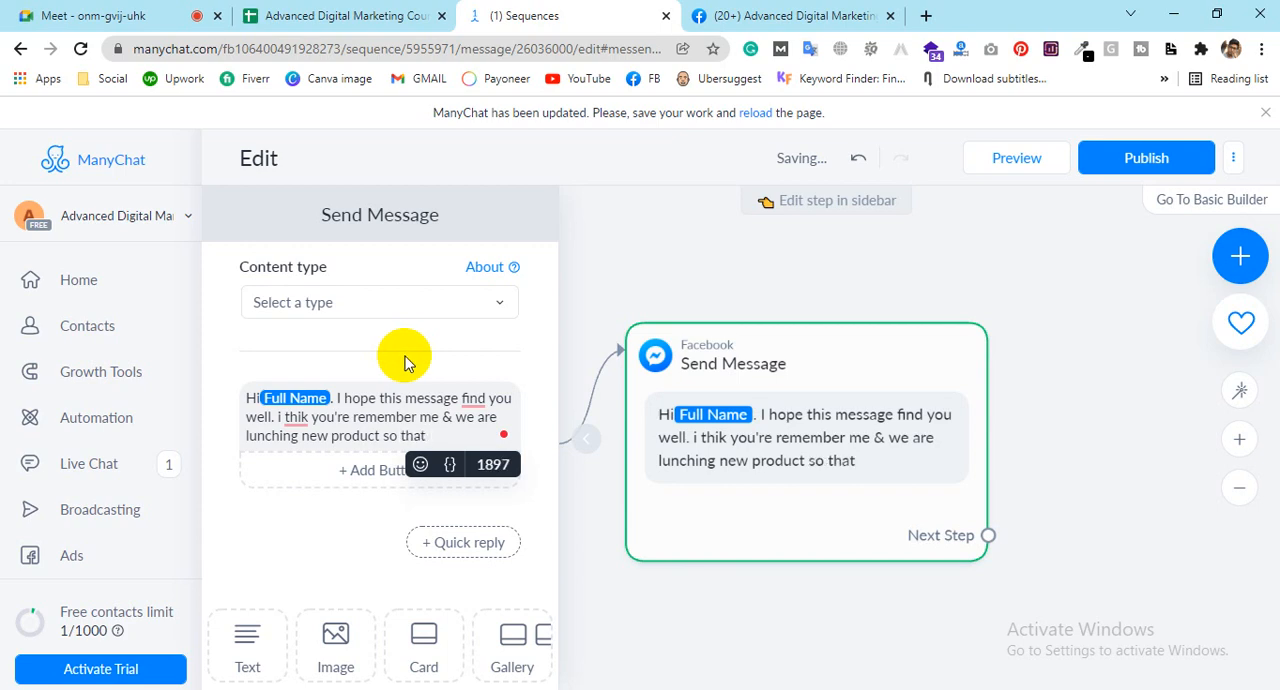
pyautogui.write('hopefully you will ')
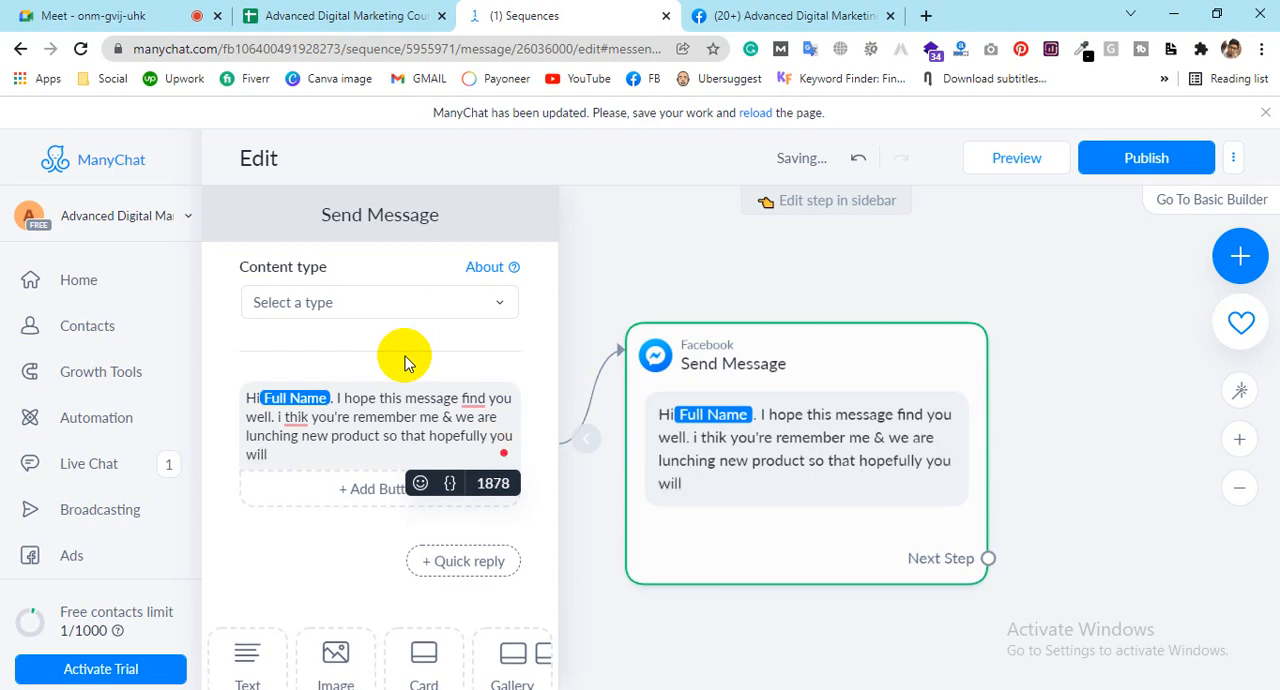
pyautogui.write('like it.')
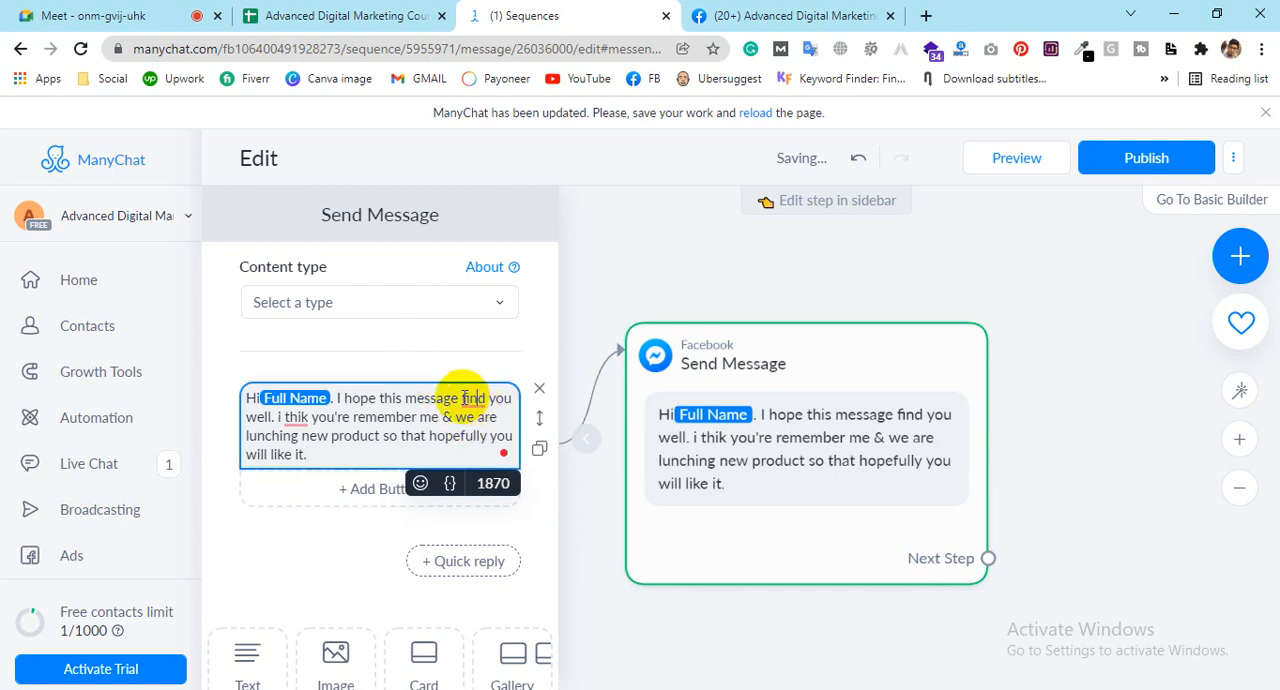
# Step: Apply the grammar suggestions that change "find" to "finds" and "you're" to "you" in the message
pyautogui.rightClick(470, 397)
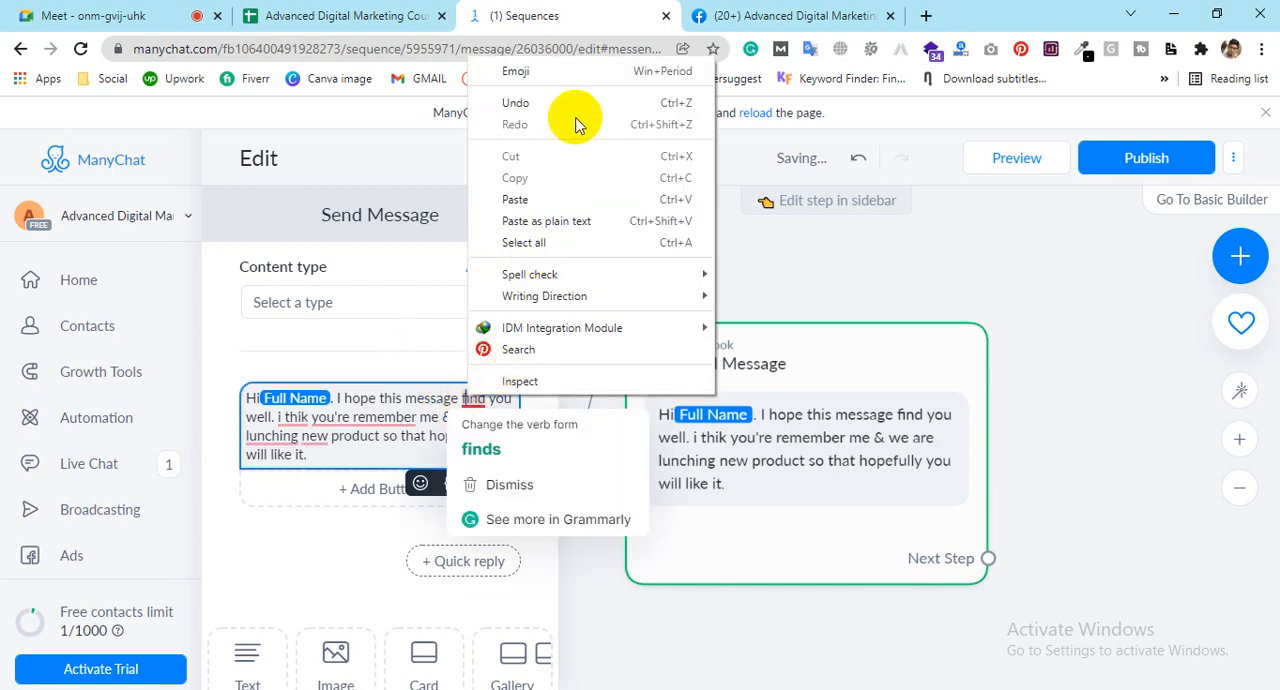
pyautogui.click(390, 432)
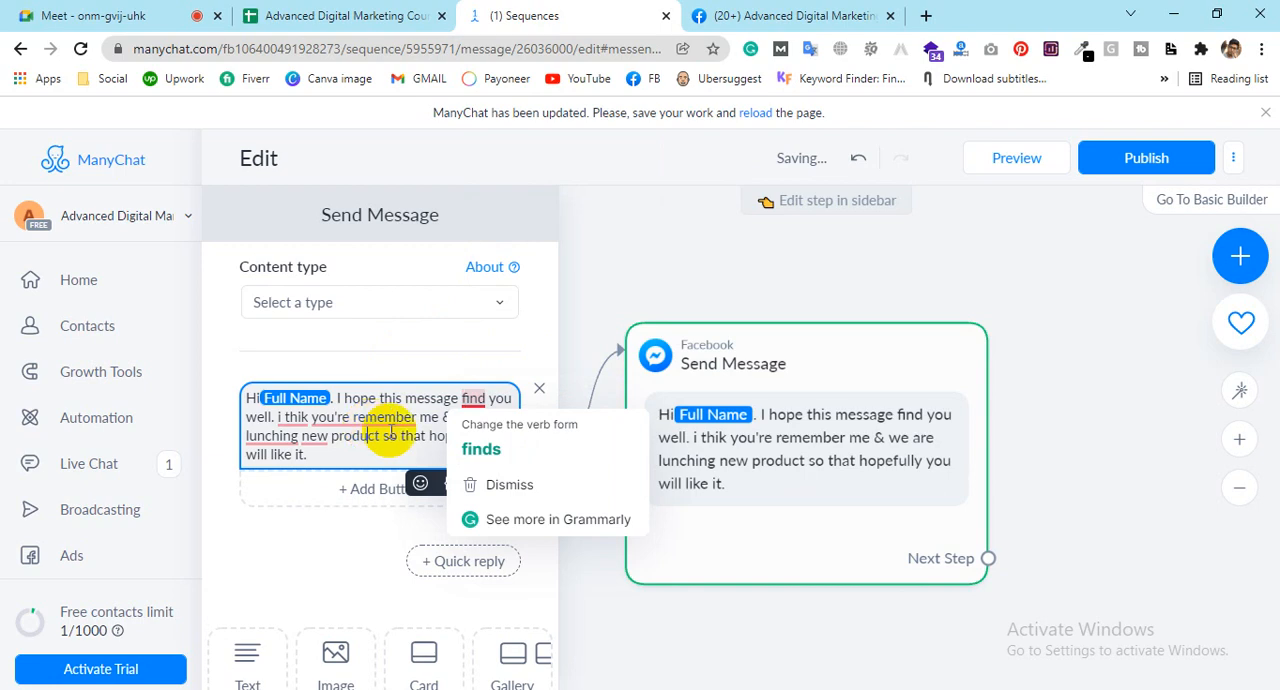
pyautogui.click(466, 440)
pyautogui.click(401, 422)
pyautogui.click(330, 463)
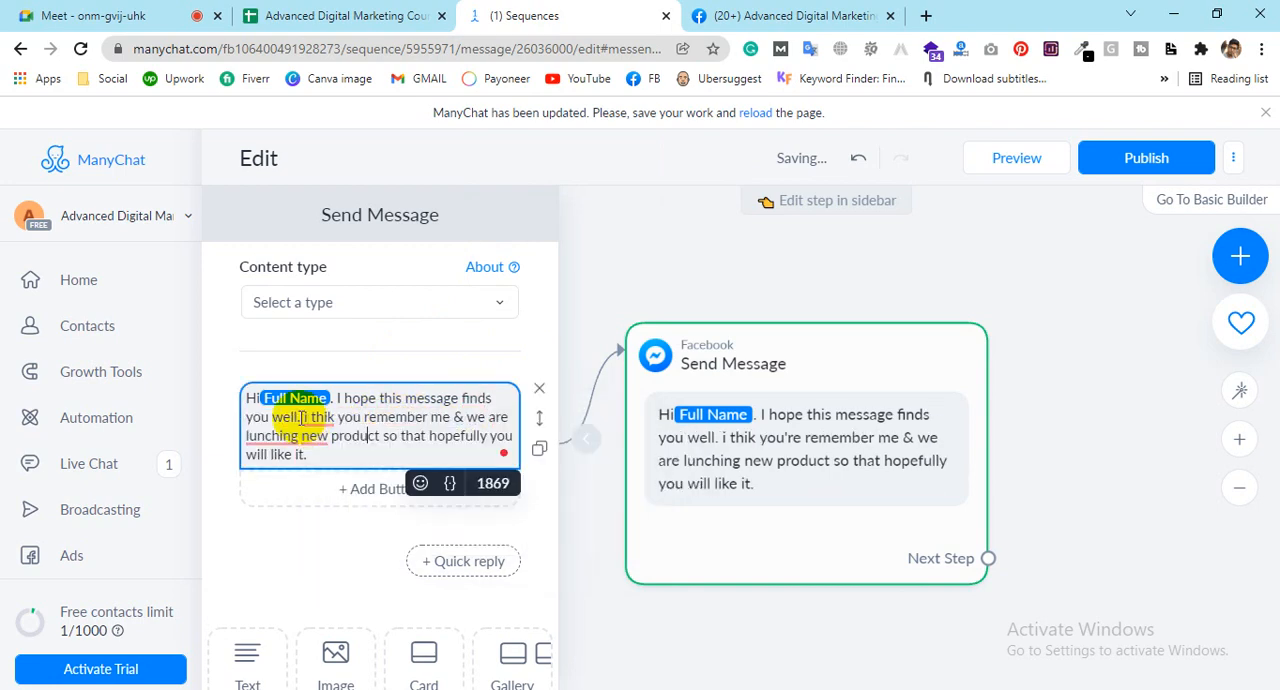
# Step: Correct "thik" to "think", "lunching" to "launching" and "new" to "a new" using the writing suggestions
pyautogui.click(320, 417)
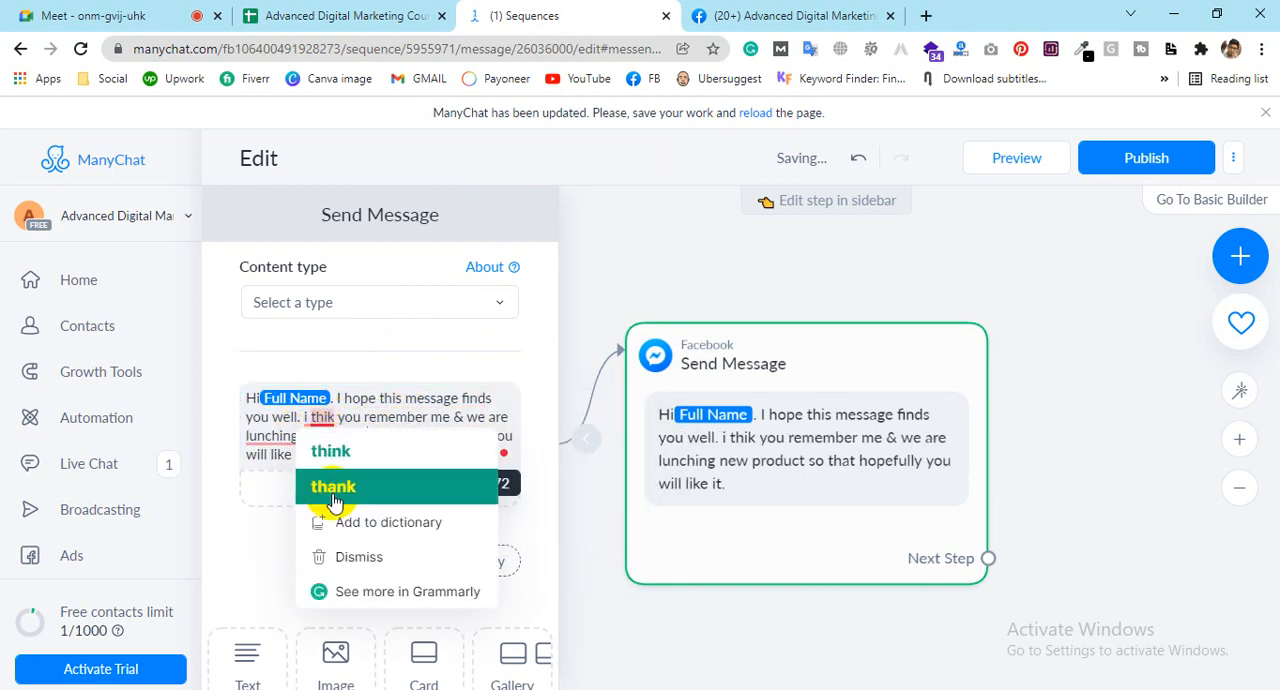
pyautogui.click(336, 449)
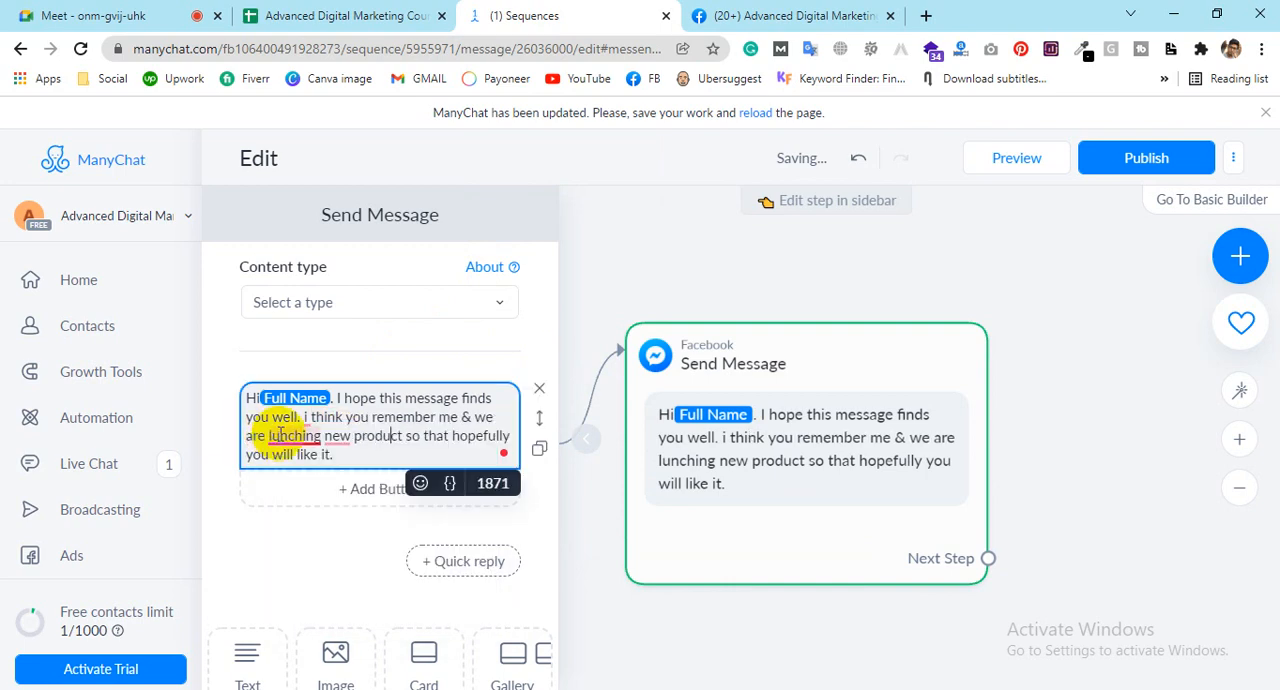
pyautogui.click(298, 437)
pyautogui.click(308, 485)
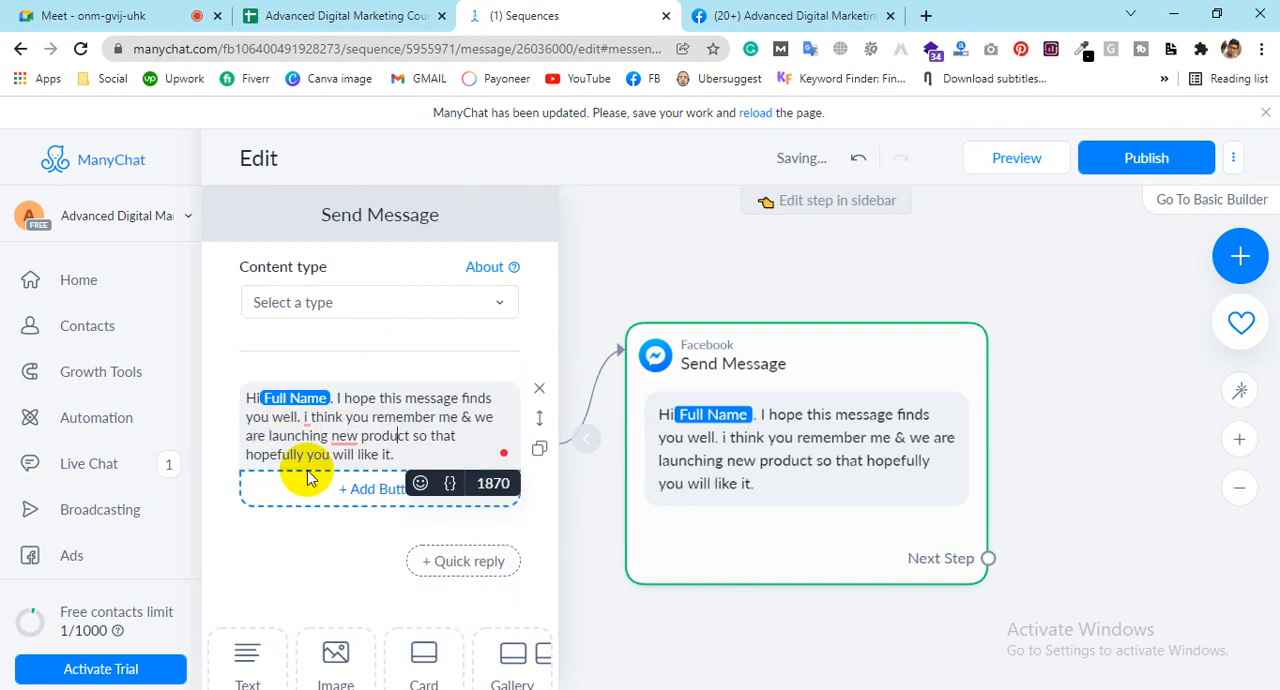
pyautogui.click(345, 435)
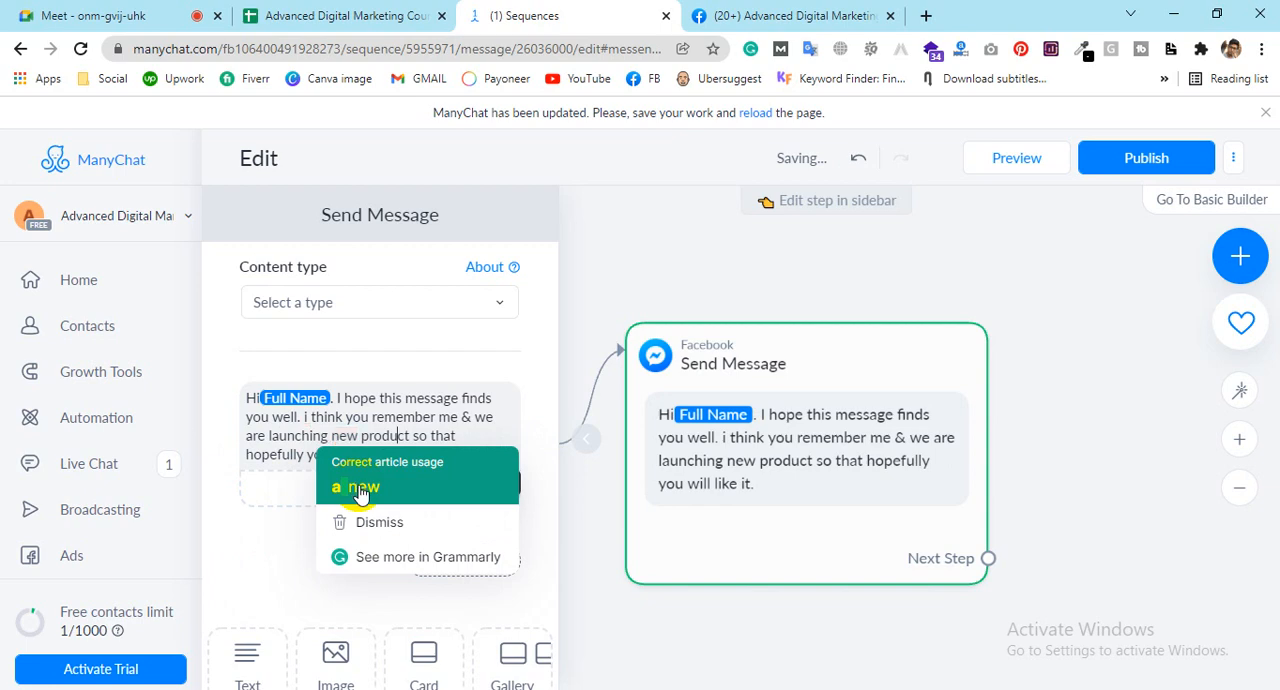
pyautogui.click(360, 488)
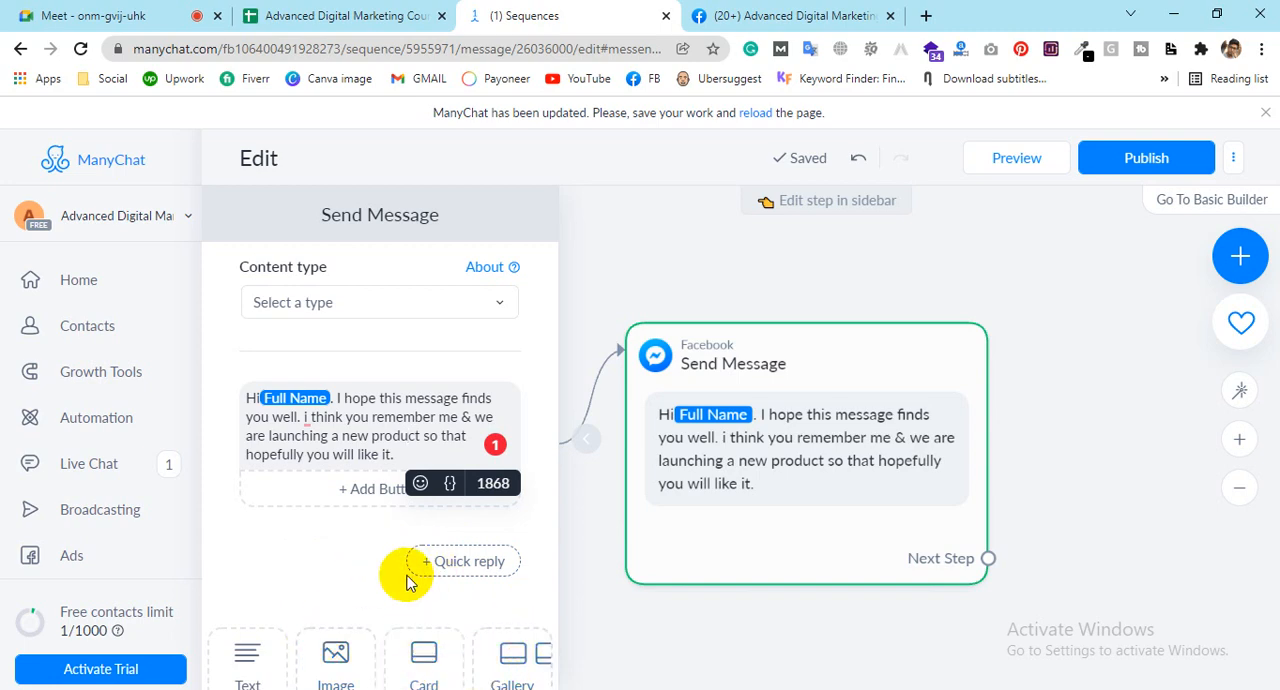
# Step: Add a gallery block below the message text and capitalize the "i" before "think"
pyautogui.click(514, 660)
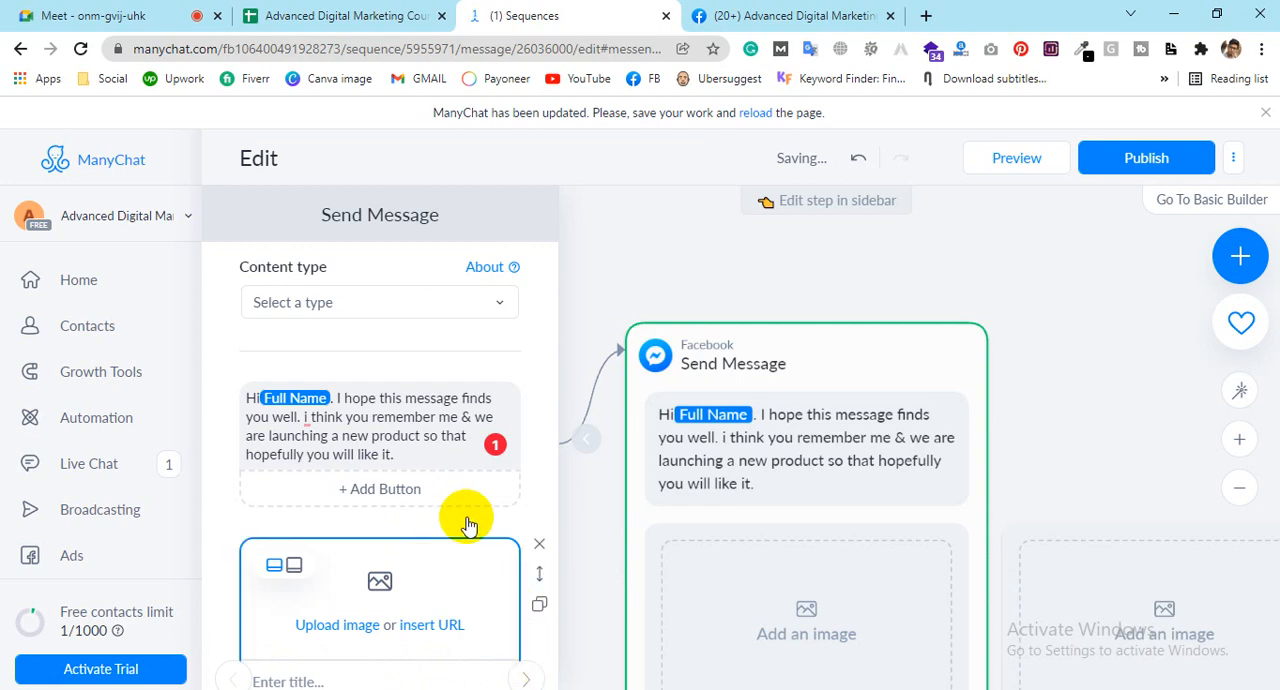
pyautogui.moveTo(306, 417)
pyautogui.click(316, 463)
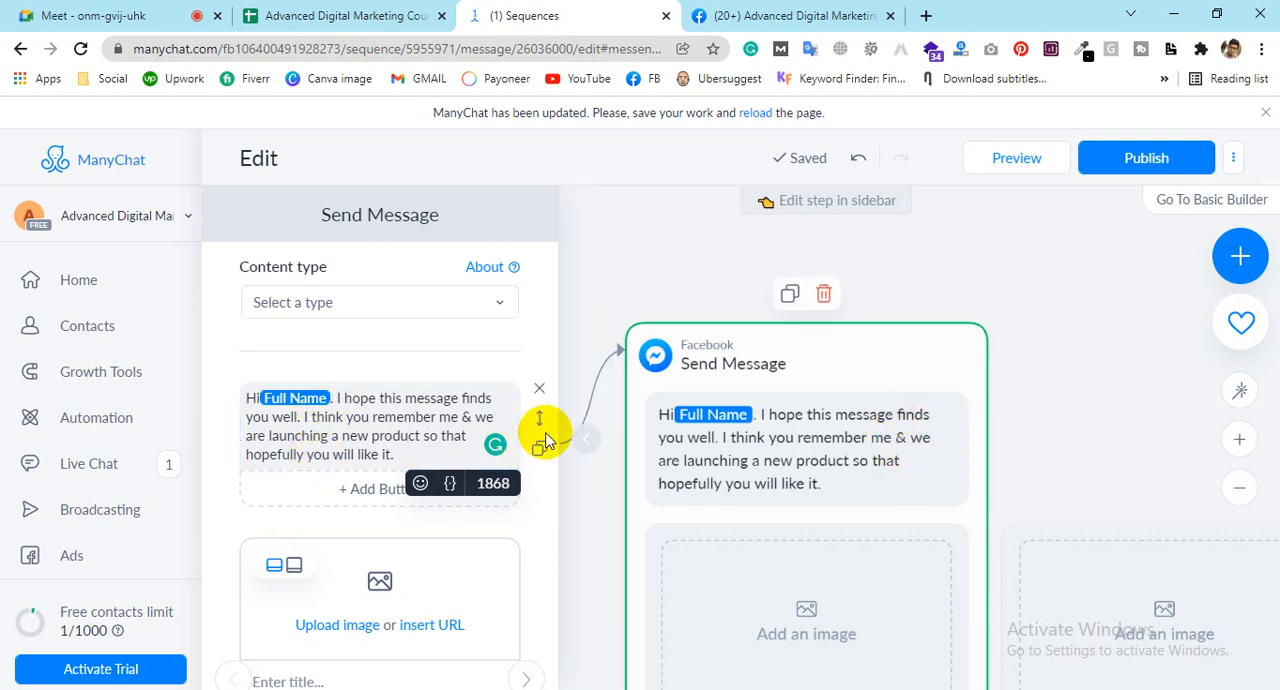
# Step: Upload the first six shoe photos, from 6.06.07 PM to 6.11.18 PM, from the desktop's New folder to the first gallery card
pyautogui.scroll(-3, 495, 450)
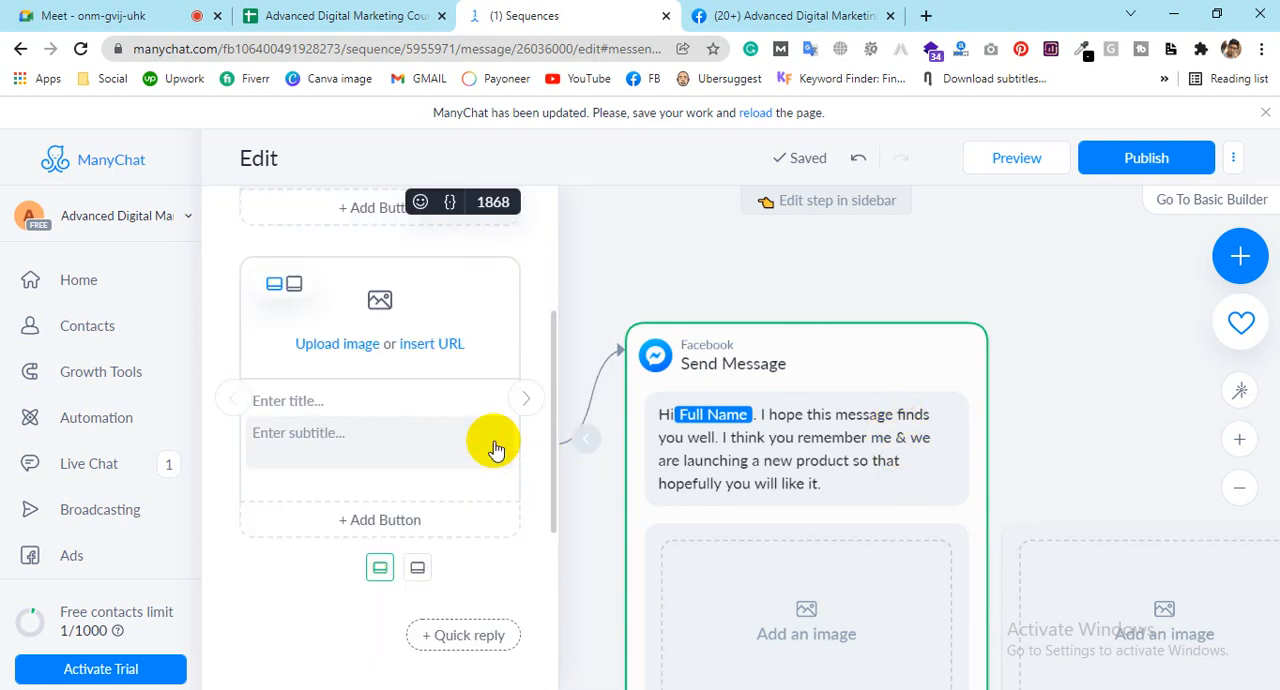
pyautogui.click(320, 358)
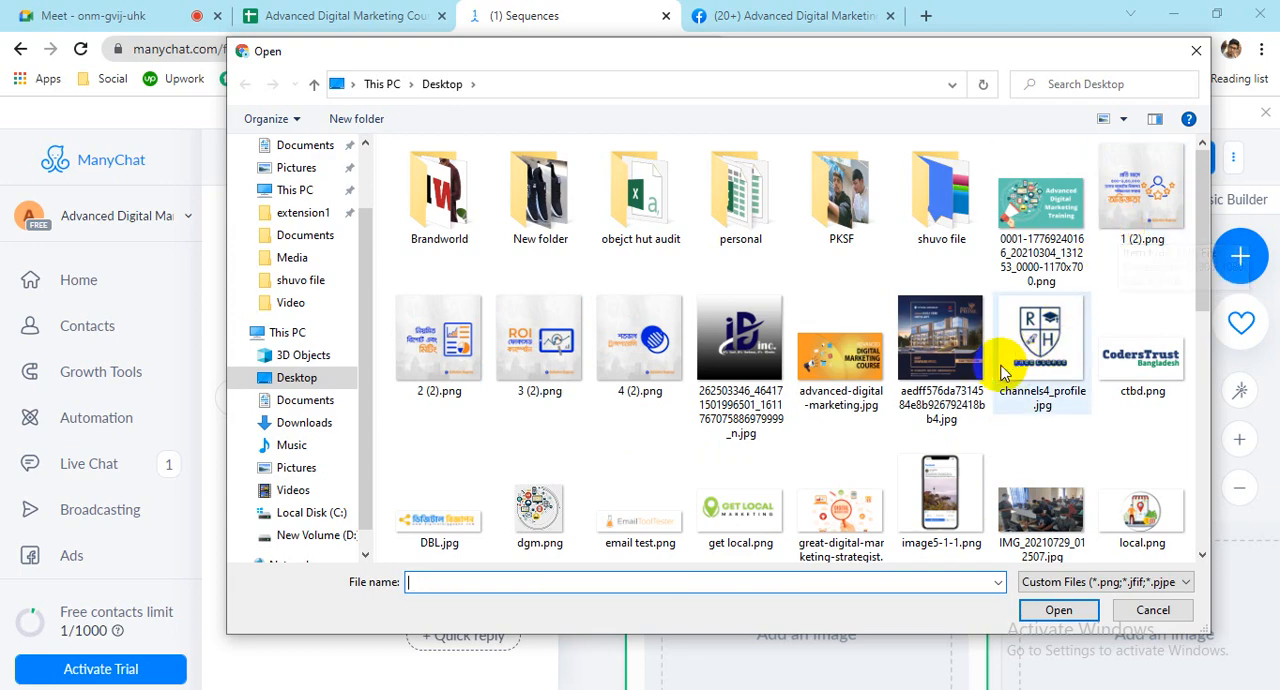
pyautogui.doubleClick(540, 195)
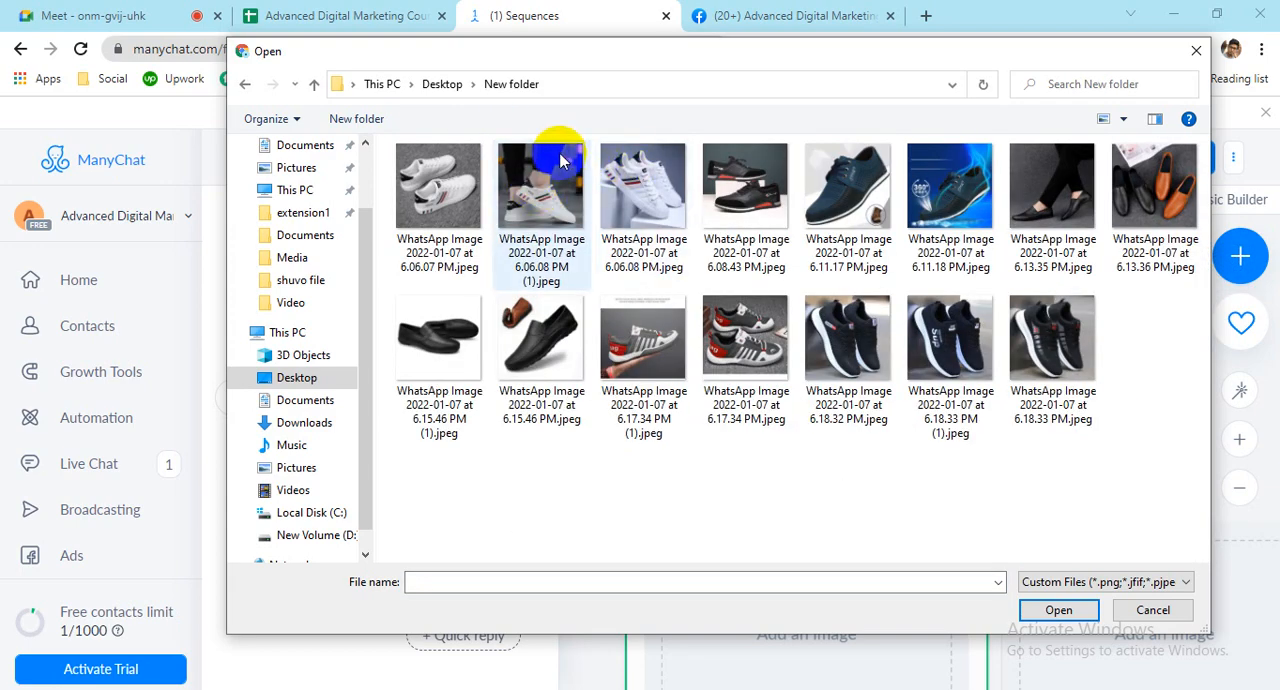
pyautogui.click(452, 190)
pyautogui.keyDown('ctrl'); pyautogui.click(530, 207); pyautogui.keyUp('ctrl')
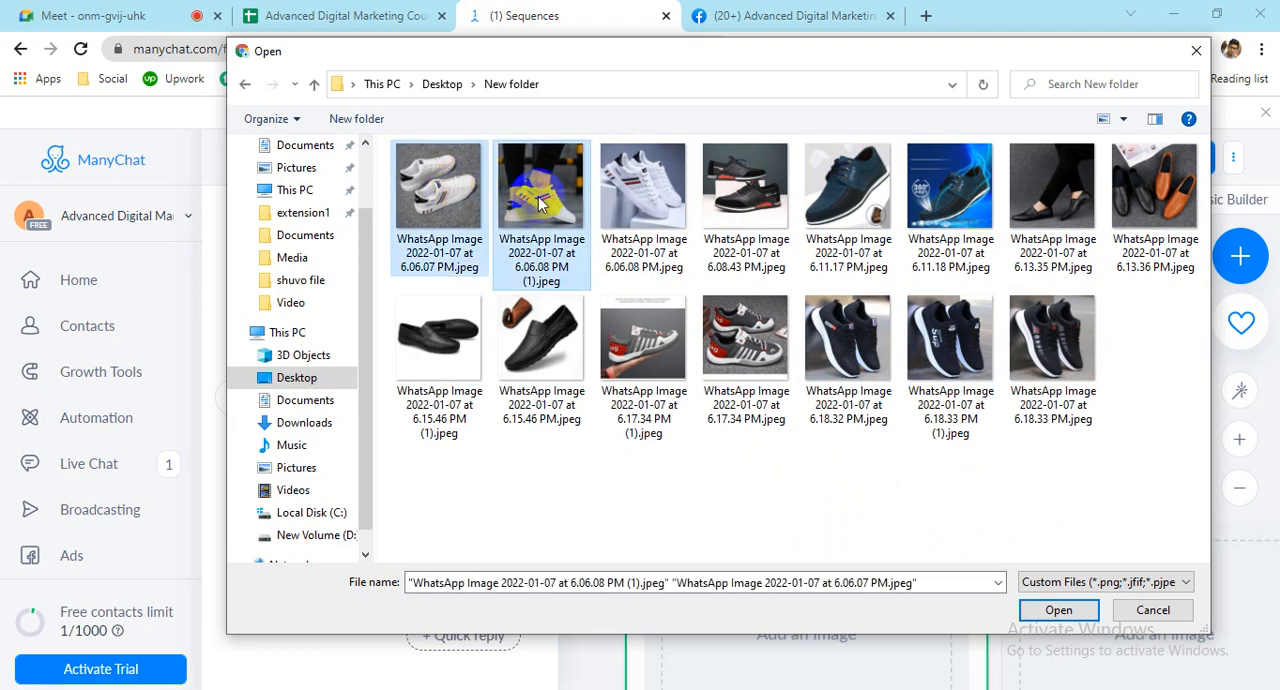
pyautogui.keyDown('ctrl'); pyautogui.click(642, 195); pyautogui.keyUp('ctrl')
pyautogui.keyDown('ctrl'); pyautogui.click(745, 195); pyautogui.keyUp('ctrl')
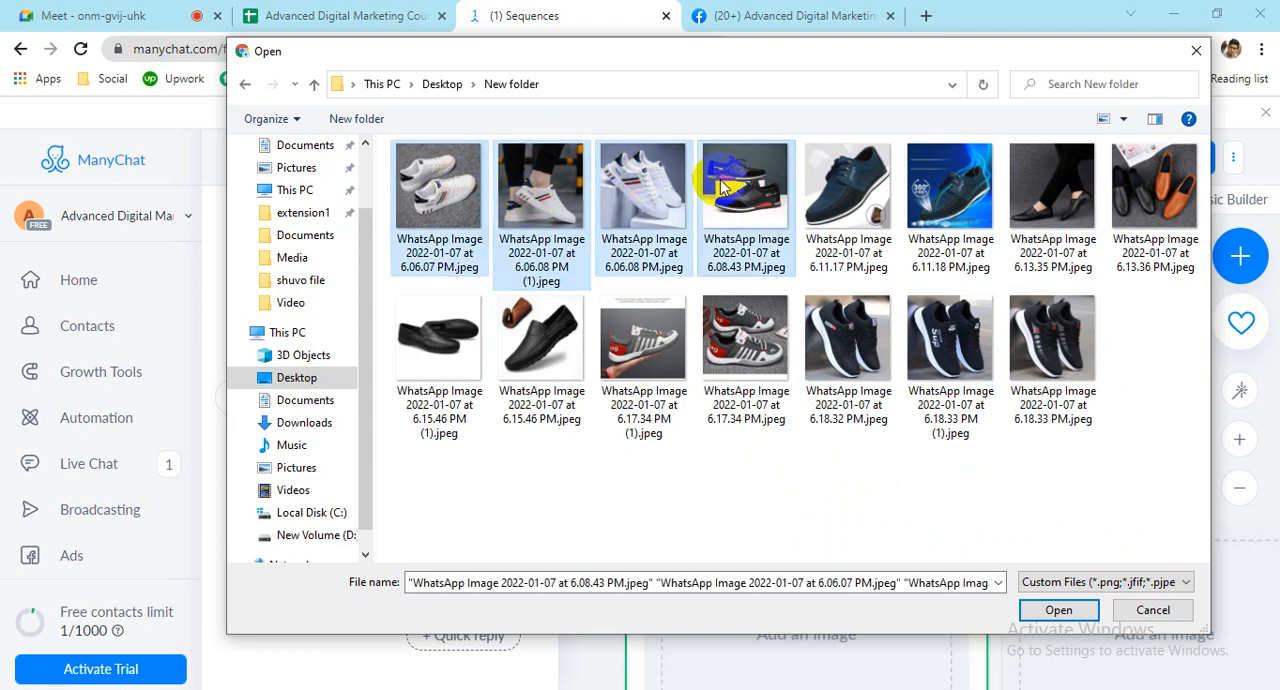
pyautogui.keyDown('ctrl'); pyautogui.click(848, 200); pyautogui.keyUp('ctrl')
pyautogui.keyDown('ctrl'); pyautogui.click(950, 200); pyautogui.keyUp('ctrl')
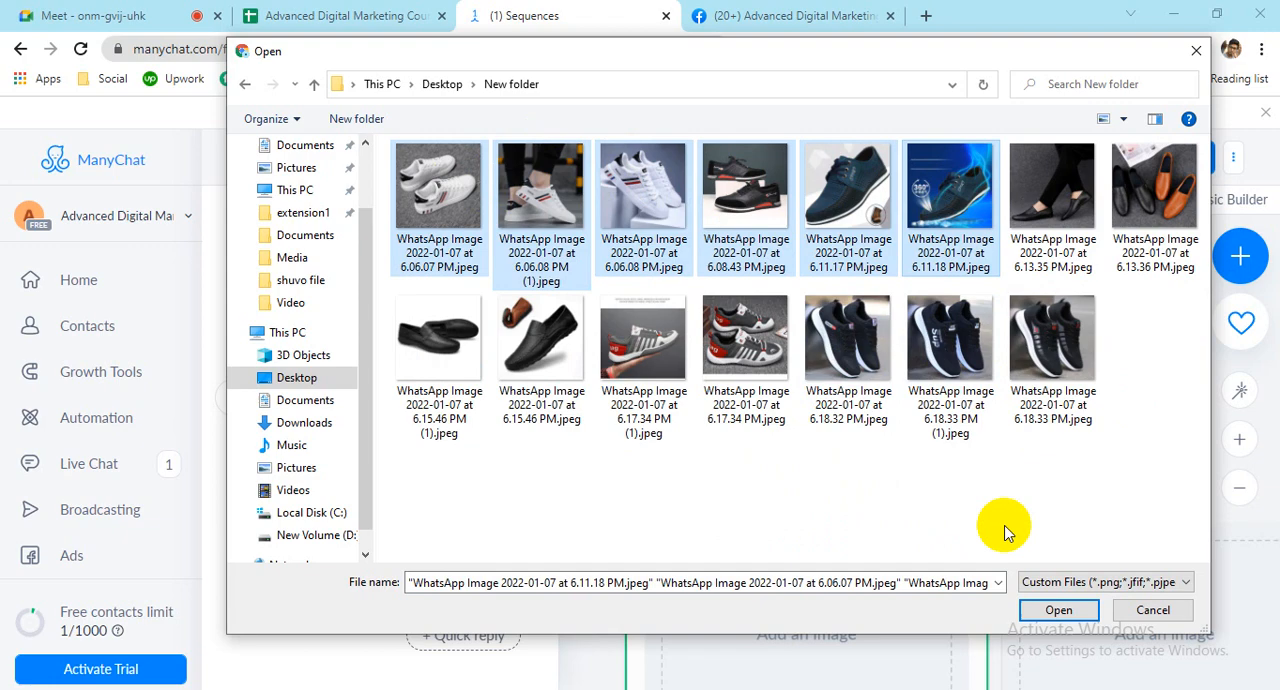
pyautogui.click(1035, 607)
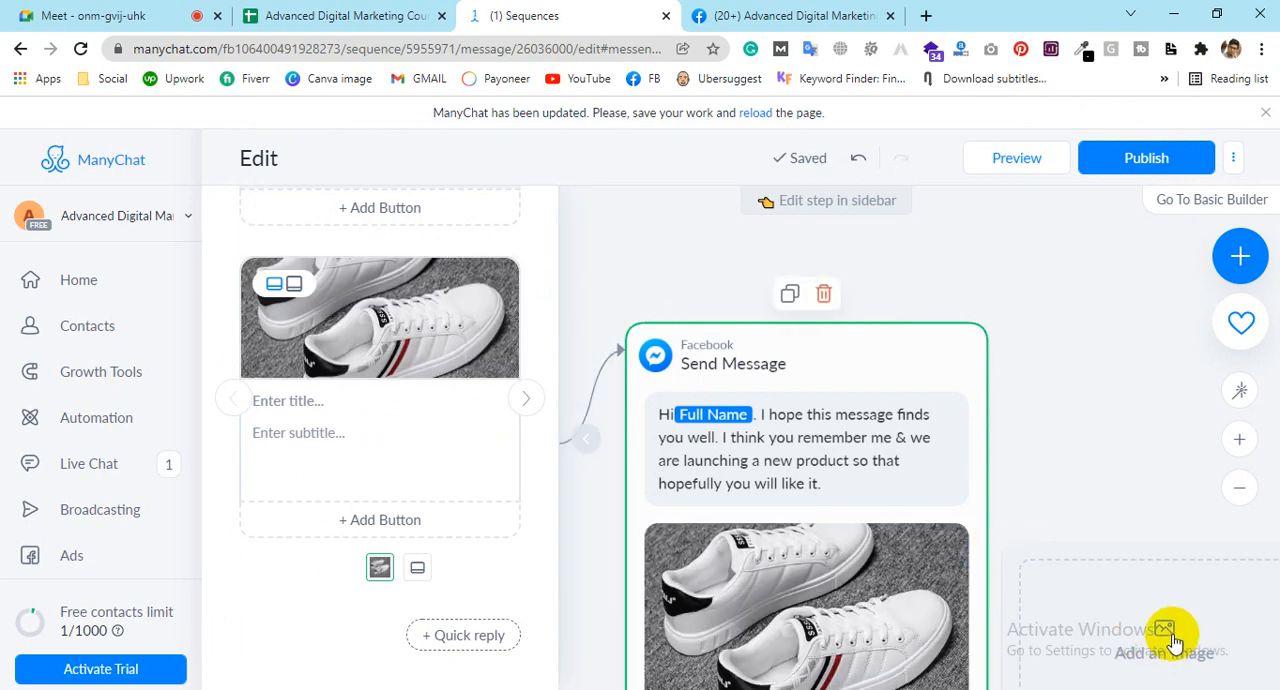
# Step: Upload "WhatsApp Image 2022-01-07 at 6.06.08 PM (1).jpeg" as the second gallery card's image
pyautogui.click(524, 399)
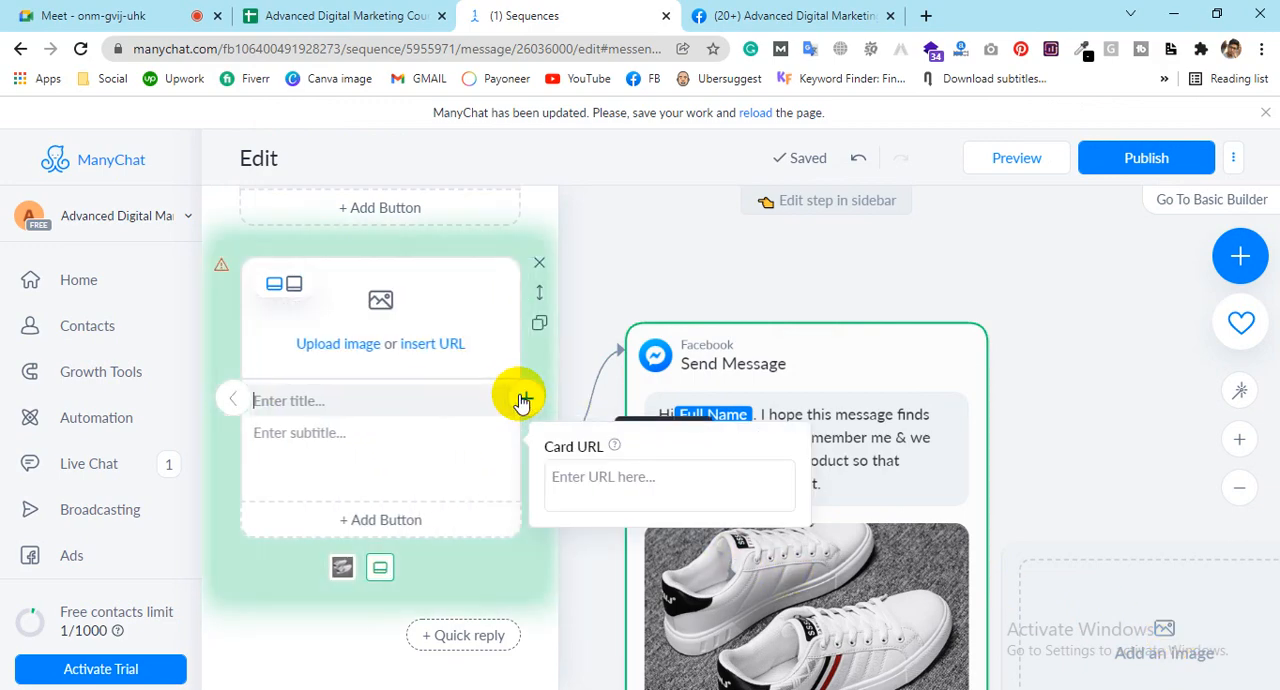
pyautogui.click(318, 348)
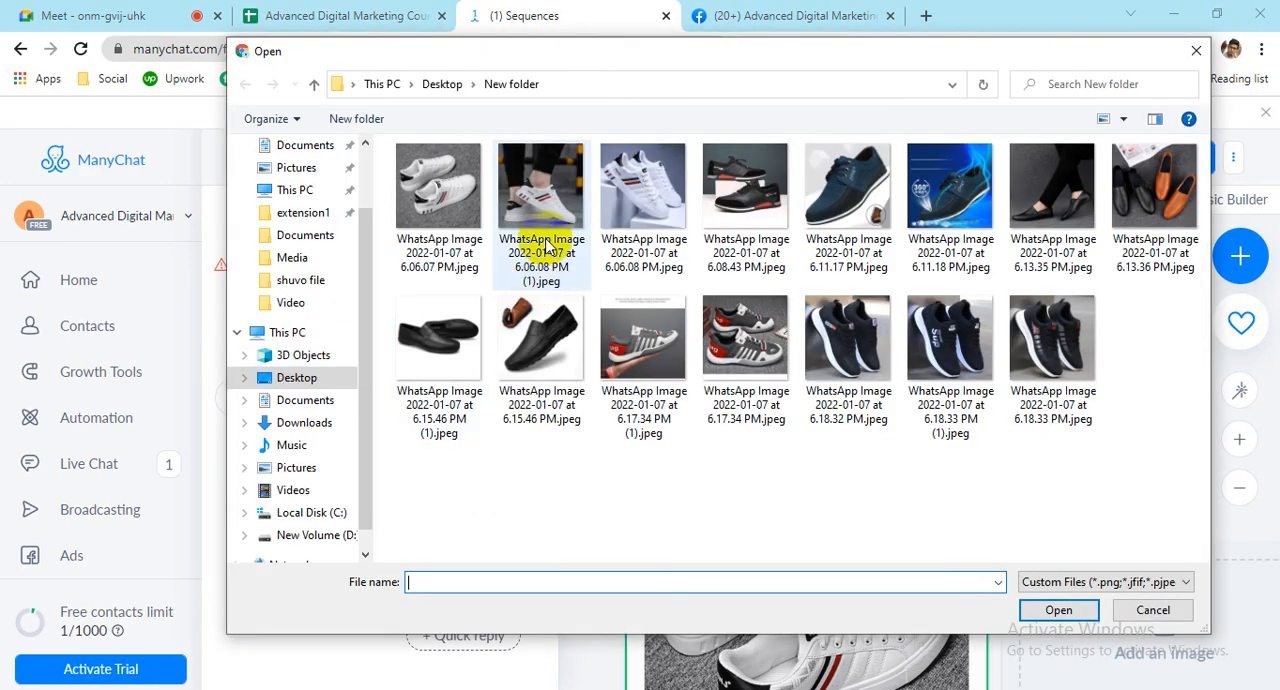
pyautogui.doubleClick(562, 178)
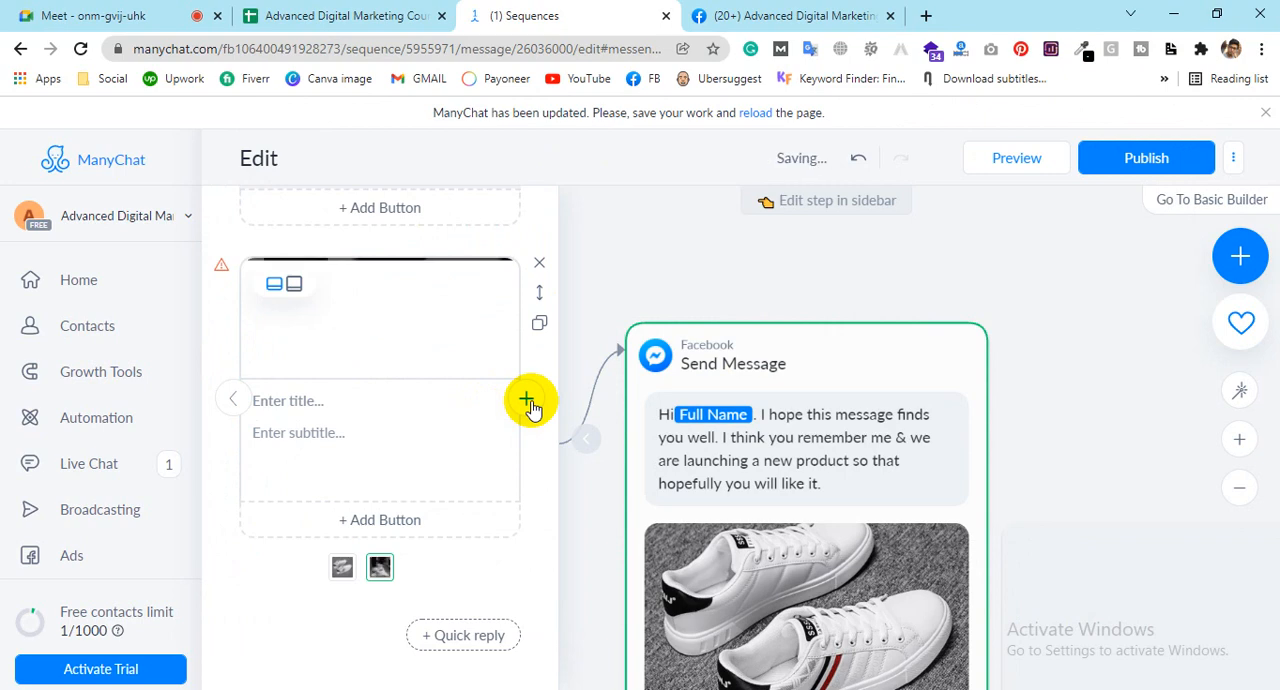
# Step: Add a third gallery card with the image "WhatsApp Image 2022-01-07 at 6.08.43 PM.jpeg"
pyautogui.click(526, 400)
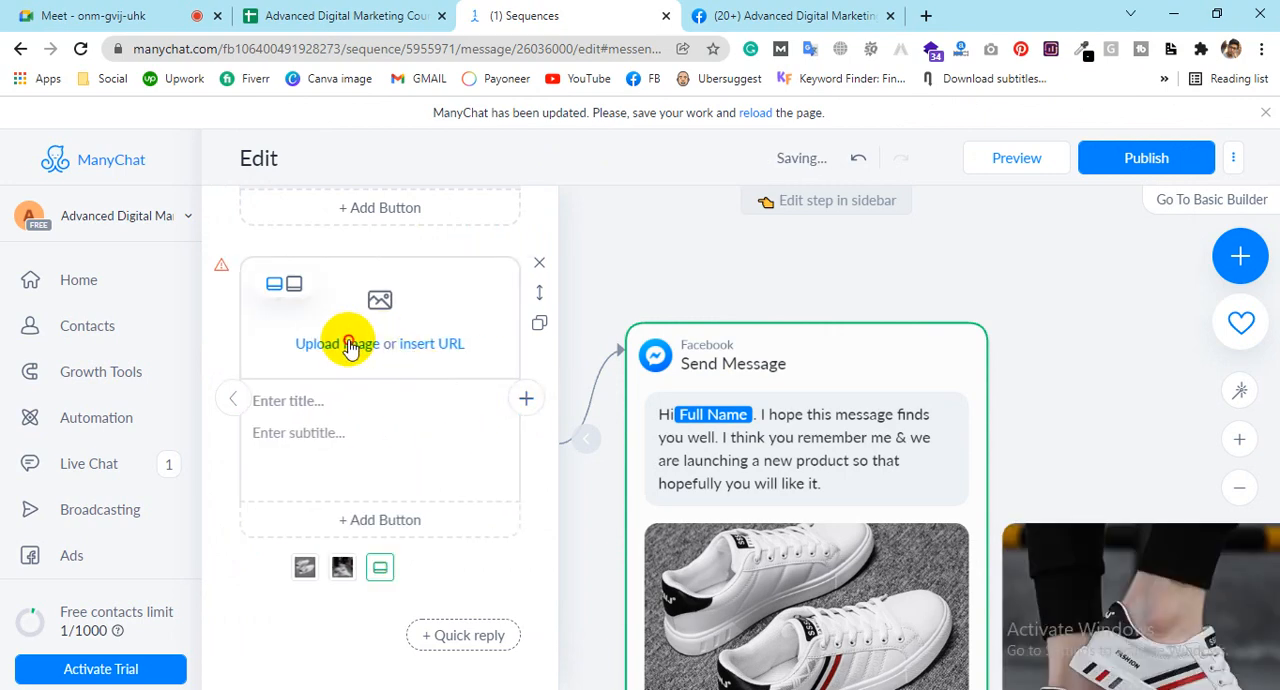
pyautogui.click(350, 347)
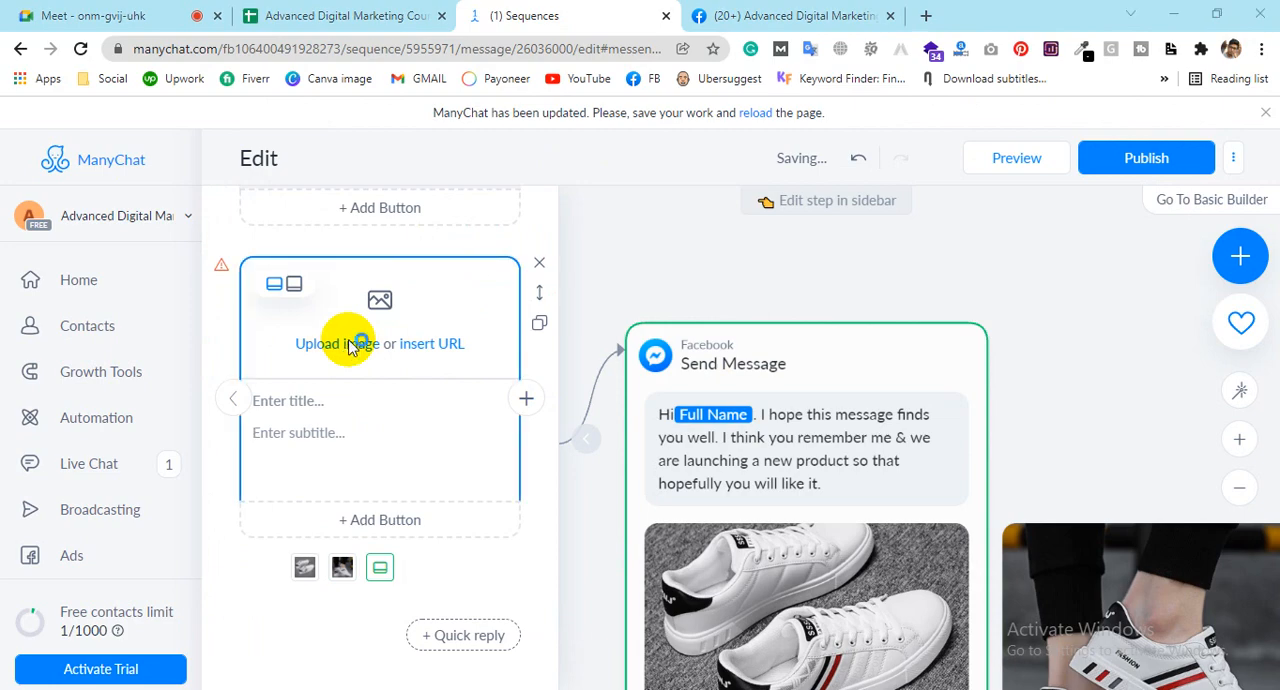
pyautogui.click(350, 346)
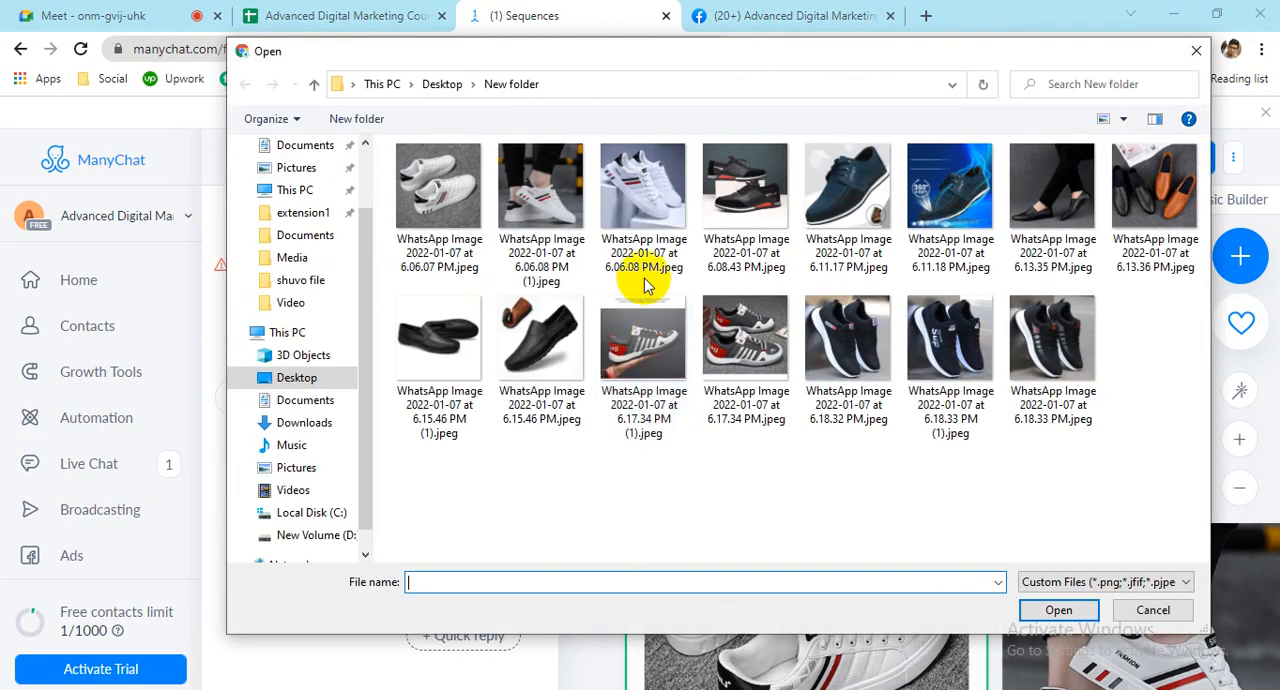
pyautogui.doubleClick(730, 197)
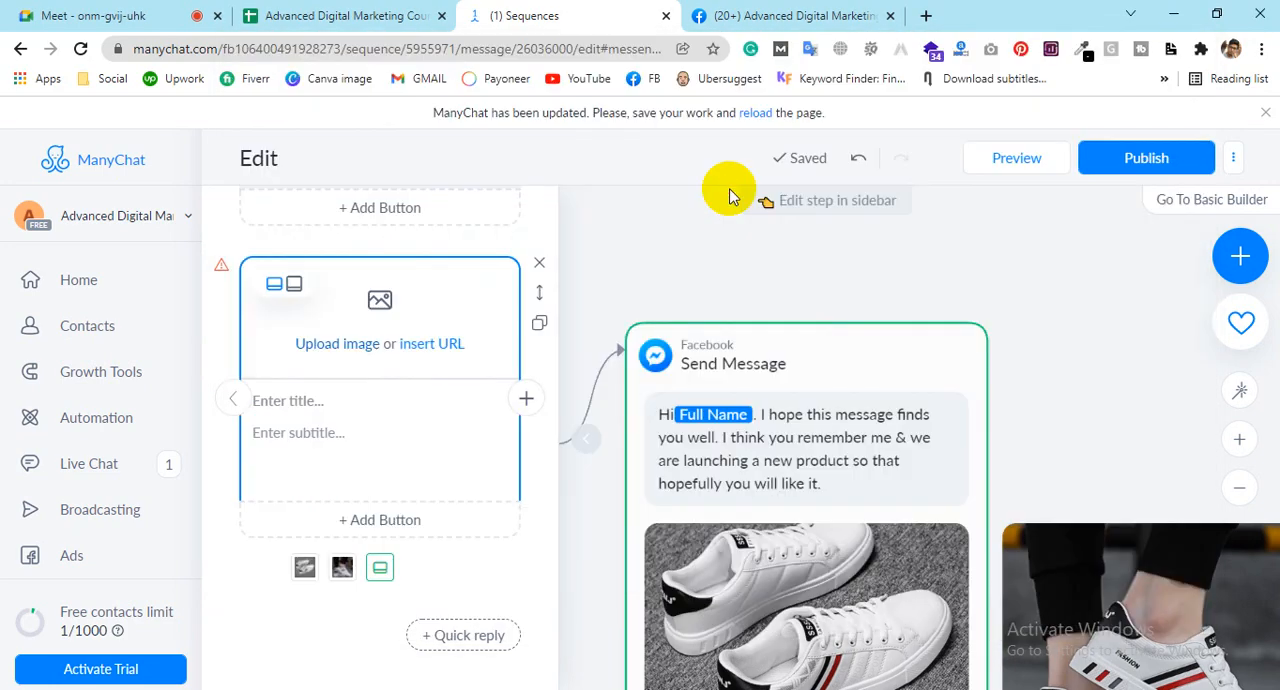
# Step: Add a fourth gallery card with the image "WhatsApp Image 2022-01-07 at 6.11.17 PM.jpeg"
pyautogui.click(527, 401)
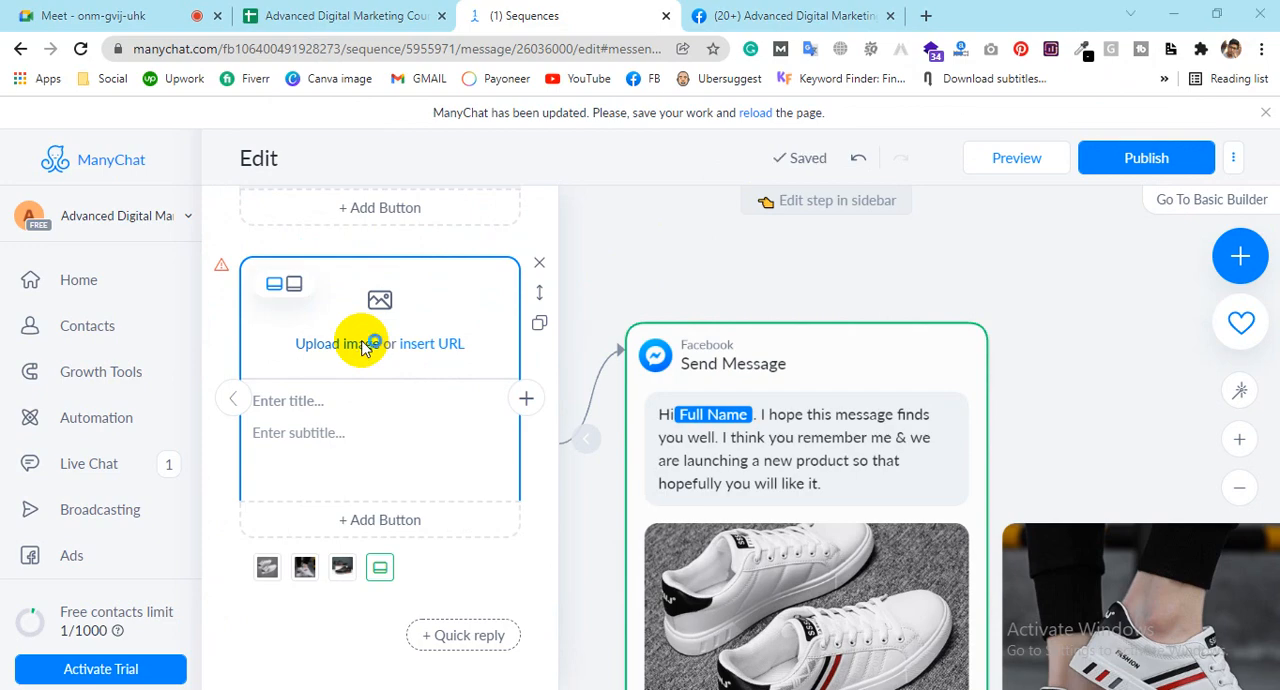
pyautogui.click(362, 345)
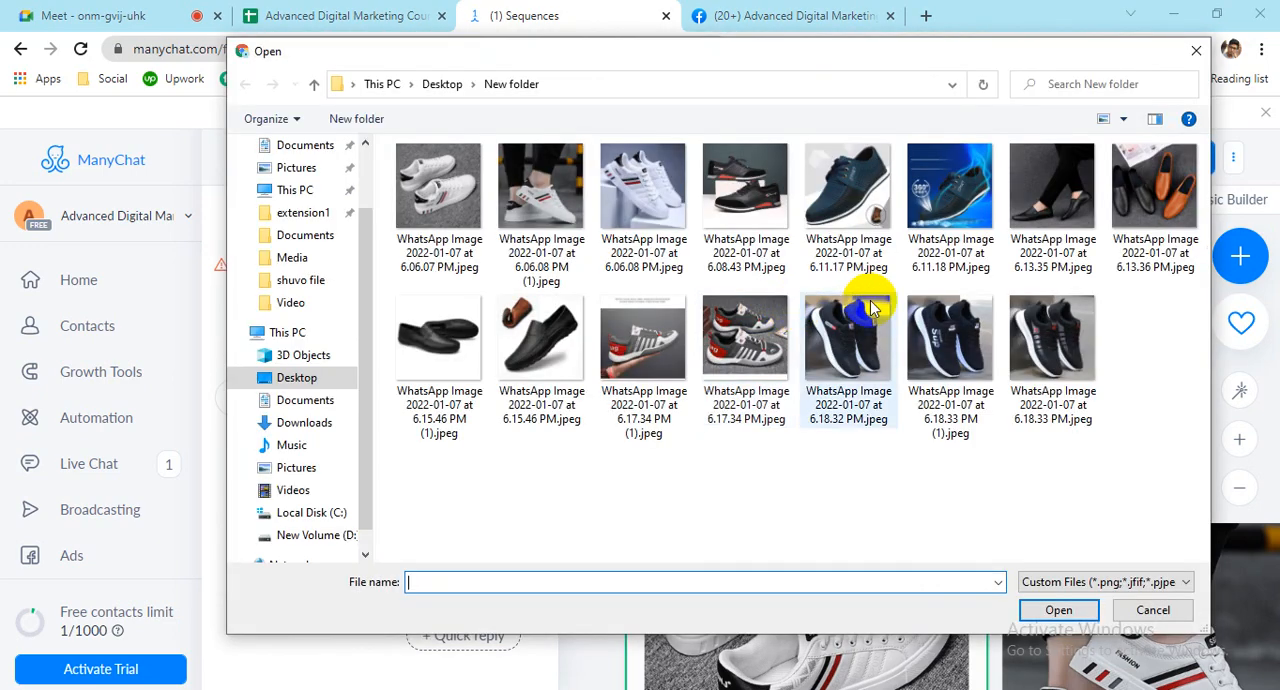
pyautogui.doubleClick(878, 193)
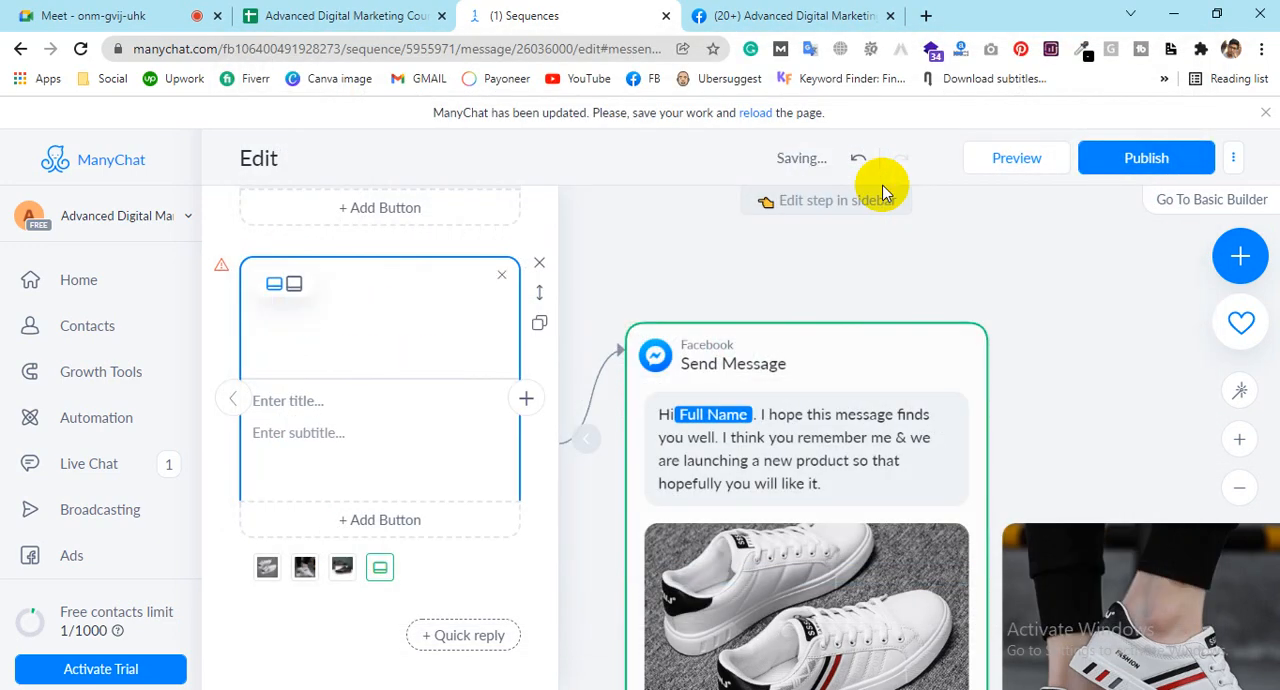
# Step: Give the first gallery card the title "Casual Shoe for winter" and the subtitle "$20"
pyautogui.tripleClick(233, 402)
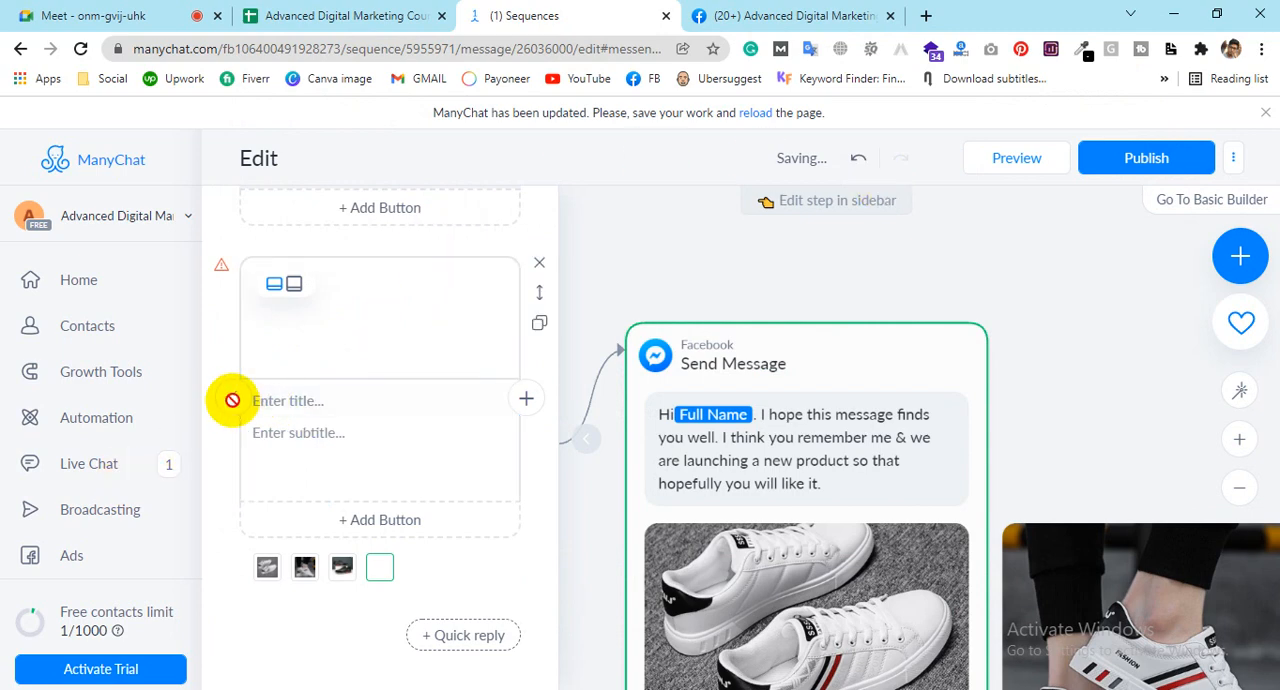
pyautogui.click(322, 400)
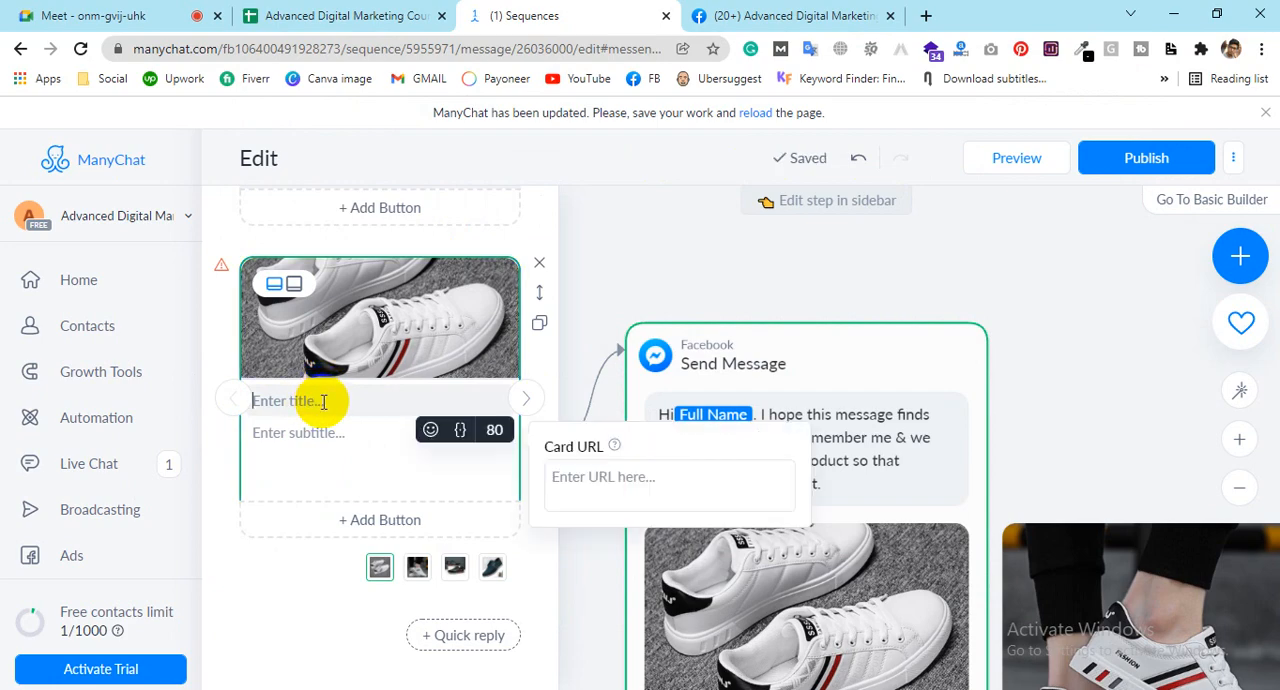
pyautogui.write('Cas')
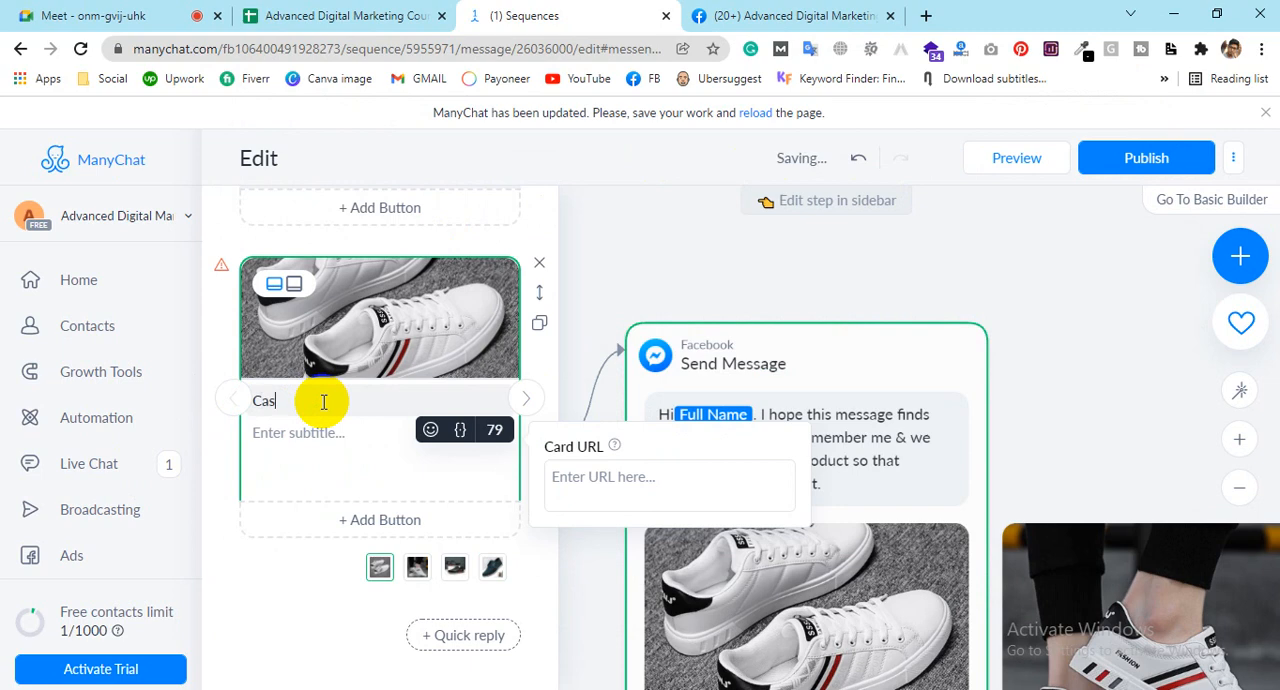
pyautogui.write('ual')
pyautogui.write('or')
pyautogui.press('BackSpace')
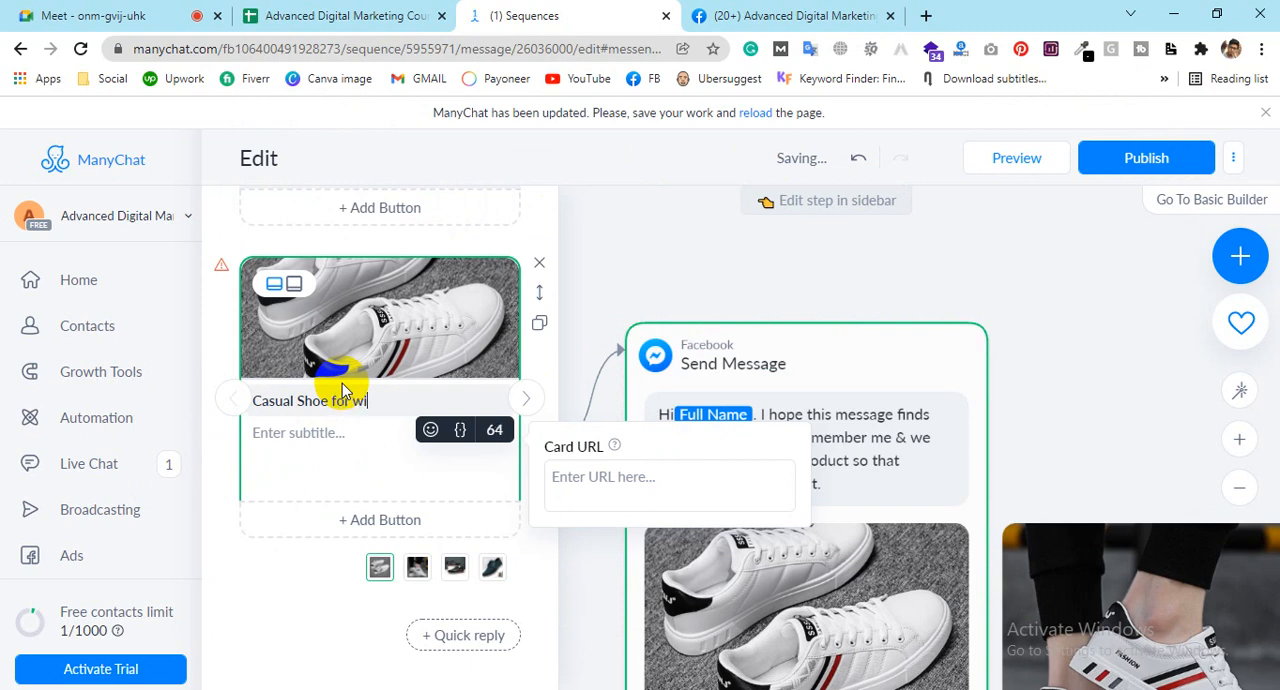
pyautogui.click(357, 432)
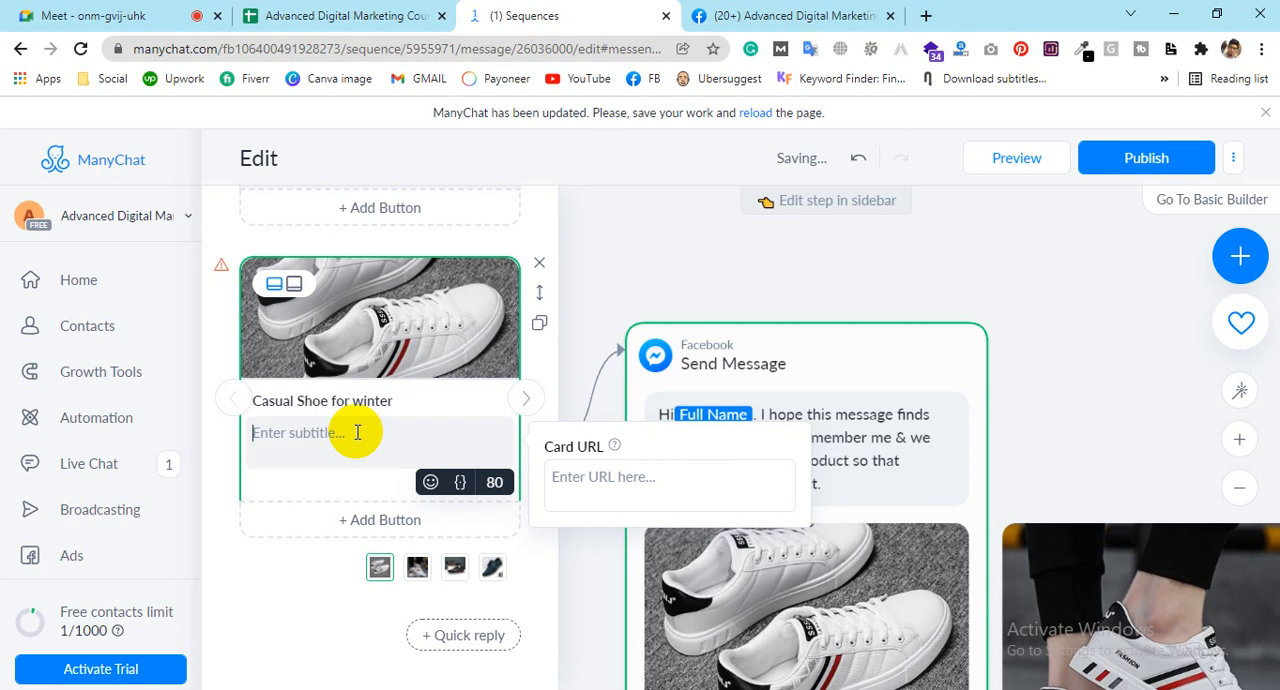
pyautogui.write('$20')
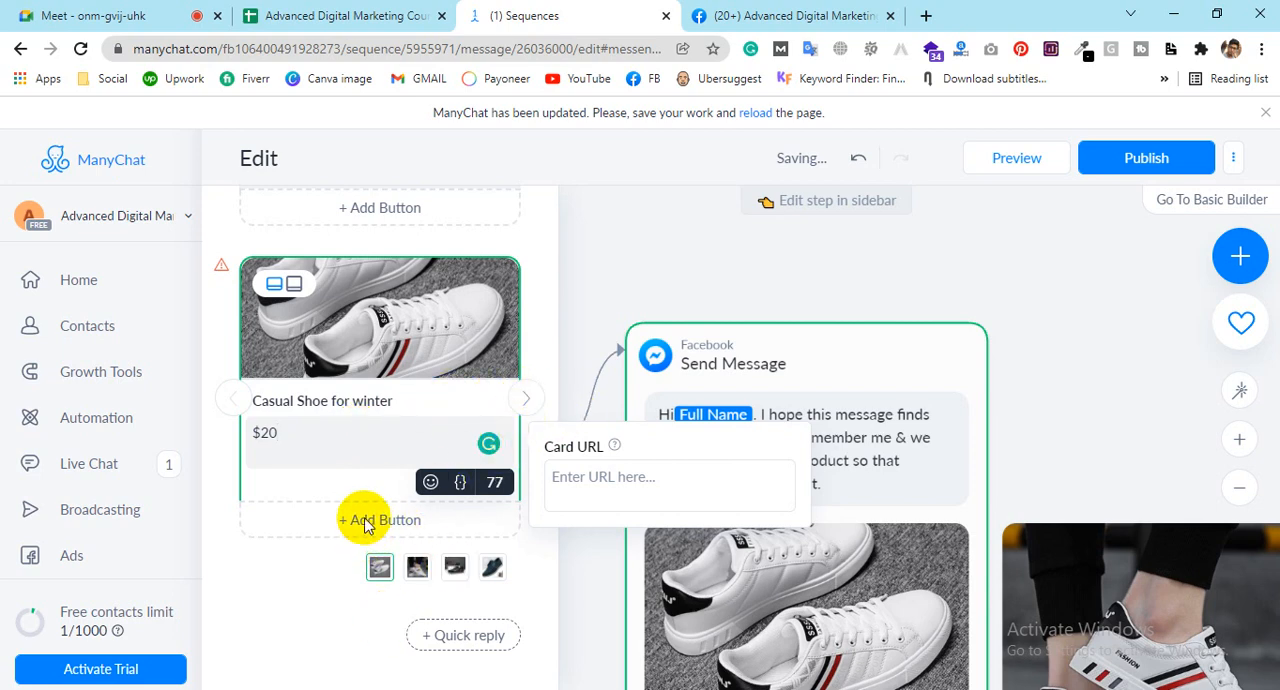
# Step: Add a button titled "Shop Now" to the first gallery card
pyautogui.click(522, 403)
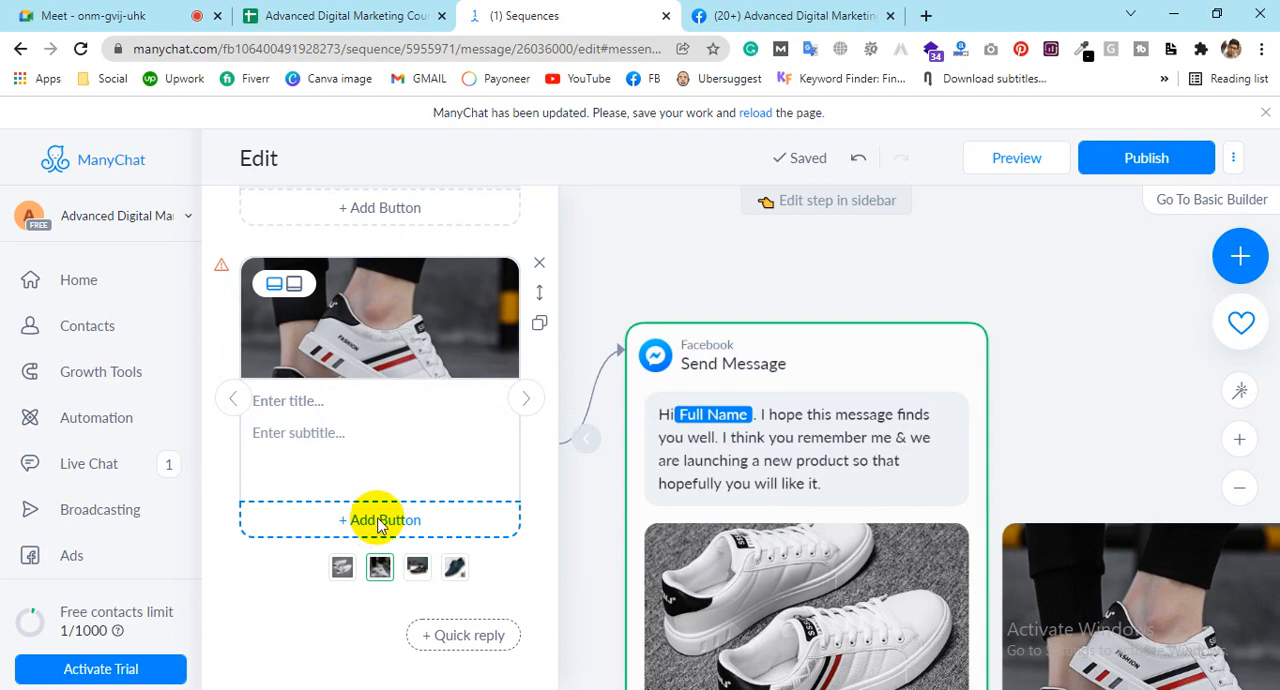
pyautogui.click(240, 403)
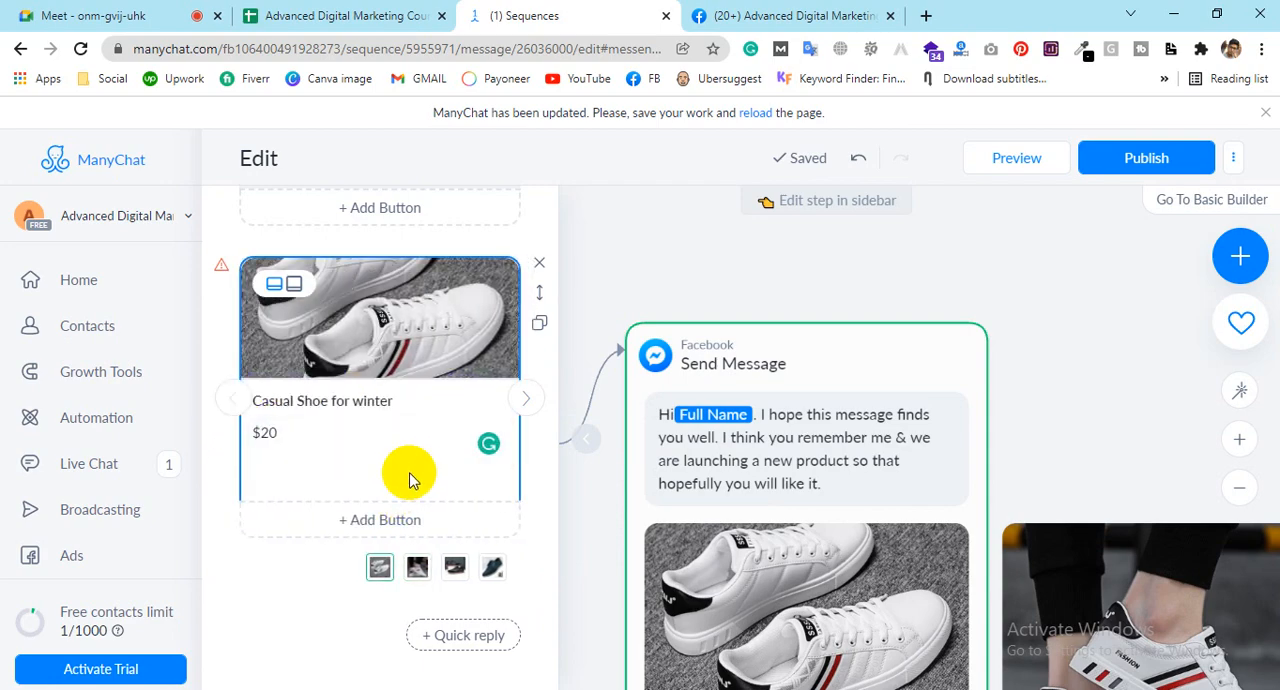
pyautogui.click(385, 527)
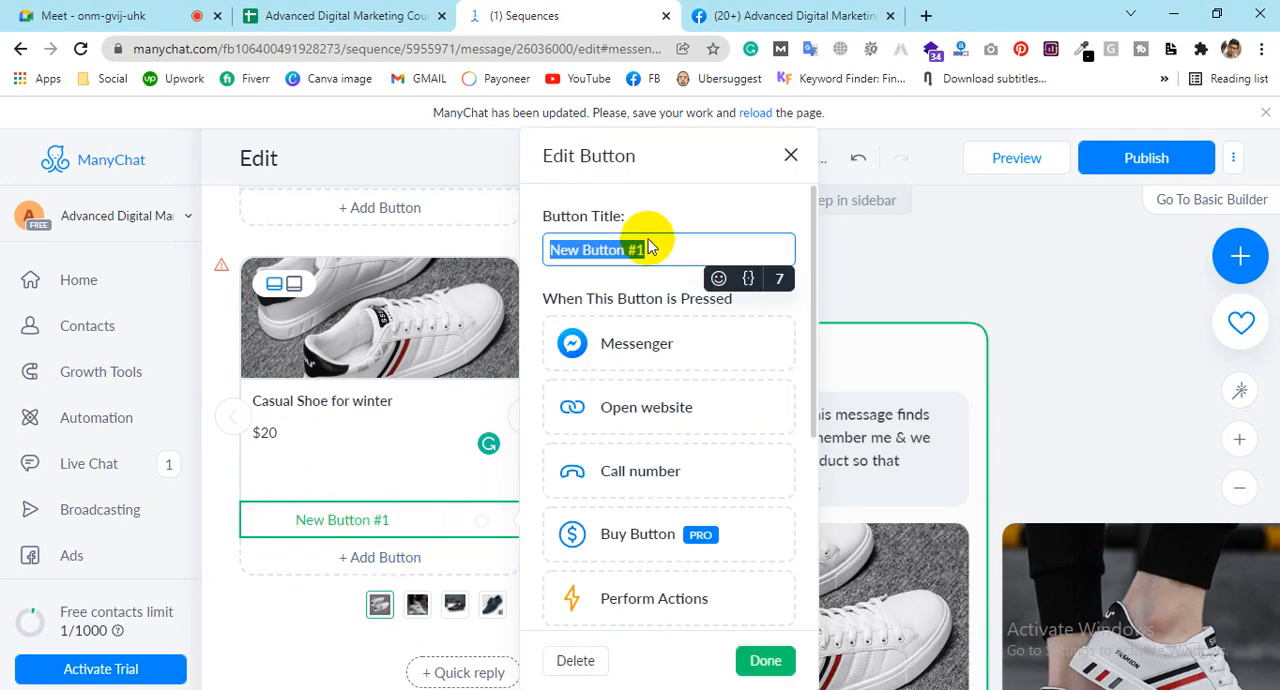
pyautogui.write('S')
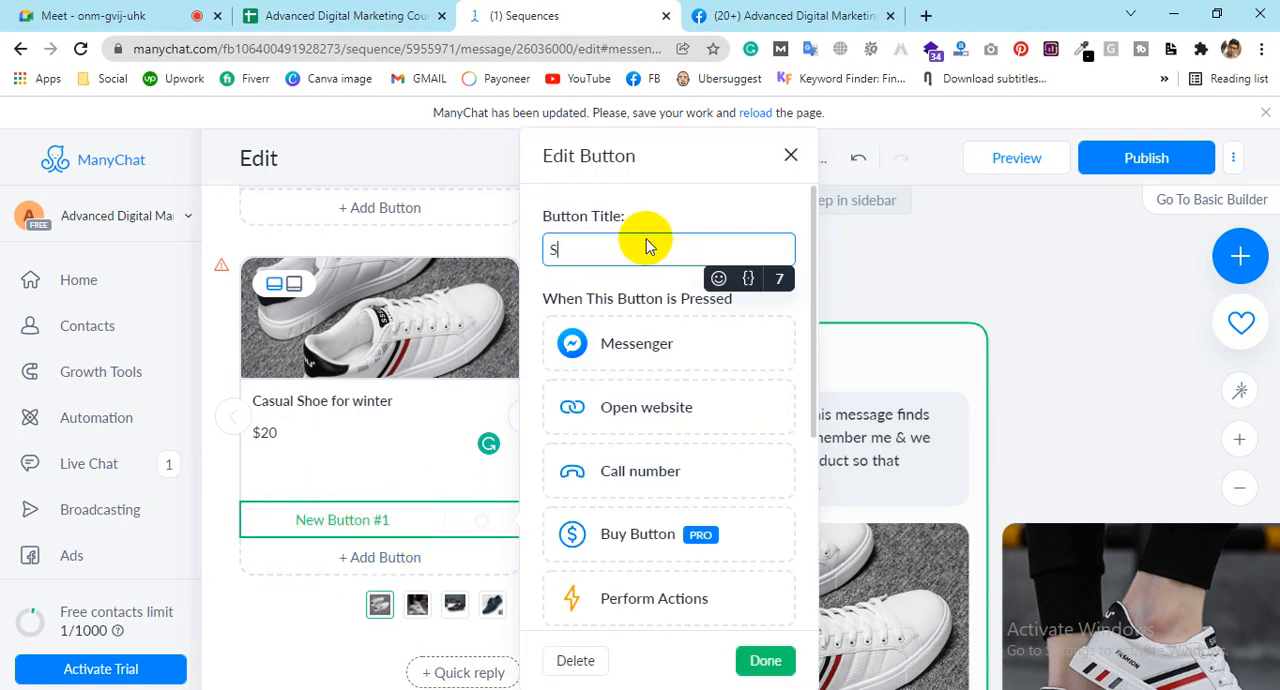
pyautogui.write('hop Now')
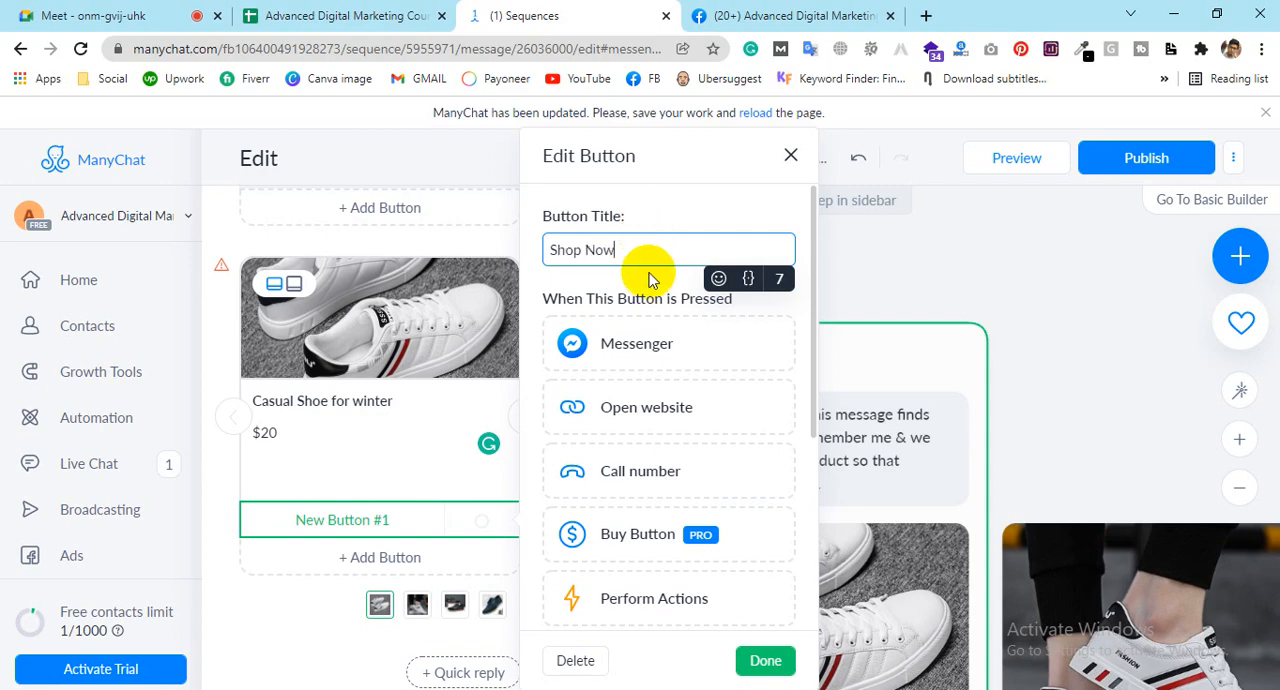
# Step: Make the first card's Shop Now button open the website google.com and save the button
pyautogui.click(640, 415)
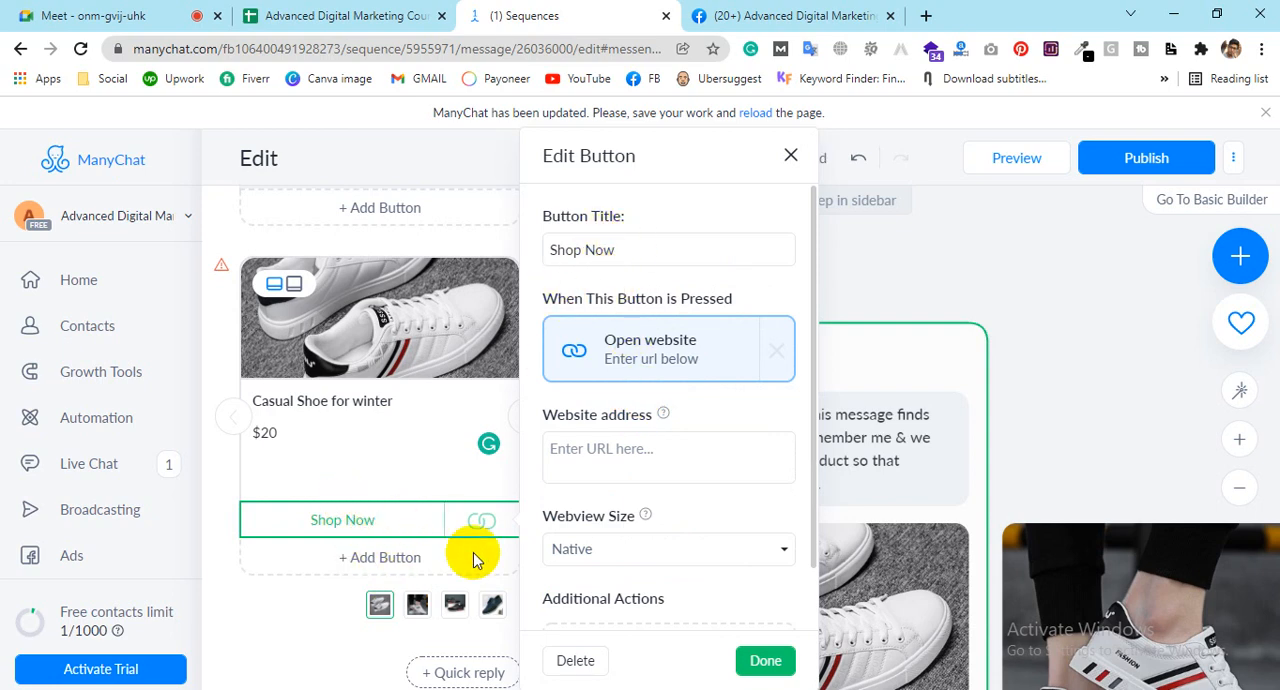
pyautogui.click(586, 452)
pyautogui.write('go')
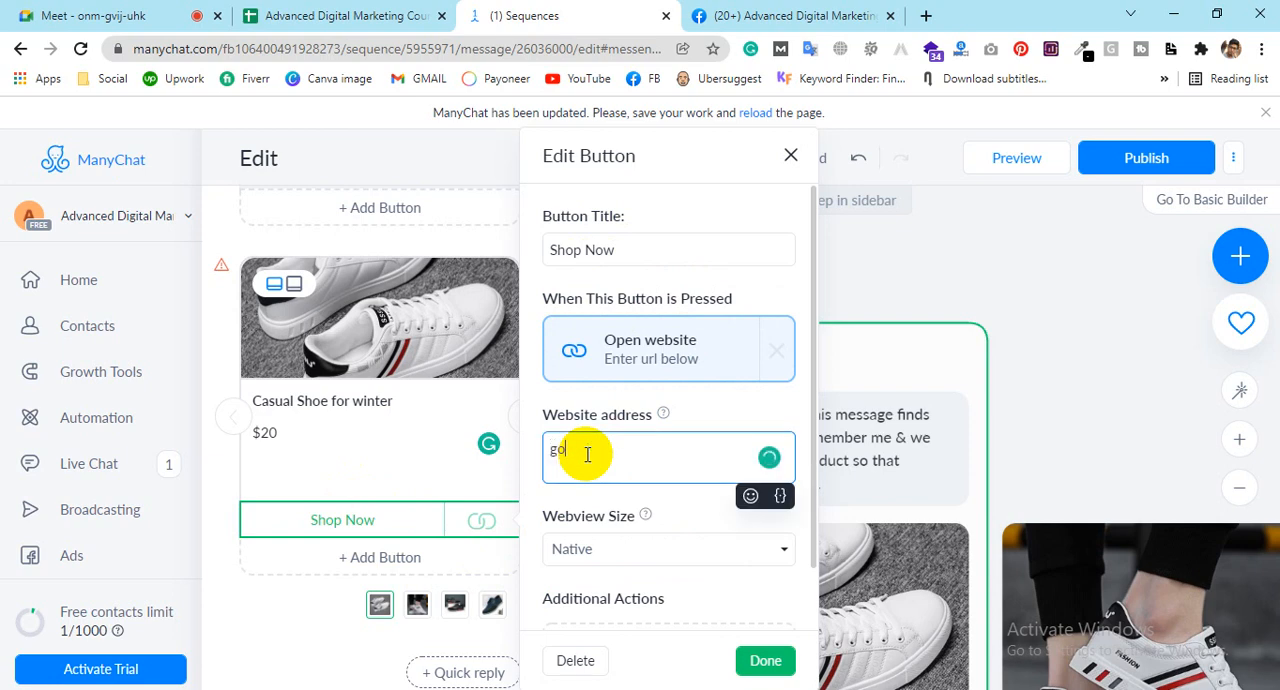
pyautogui.write('gle')
pyautogui.press('BackSpace')
pyautogui.press('BackSpace')
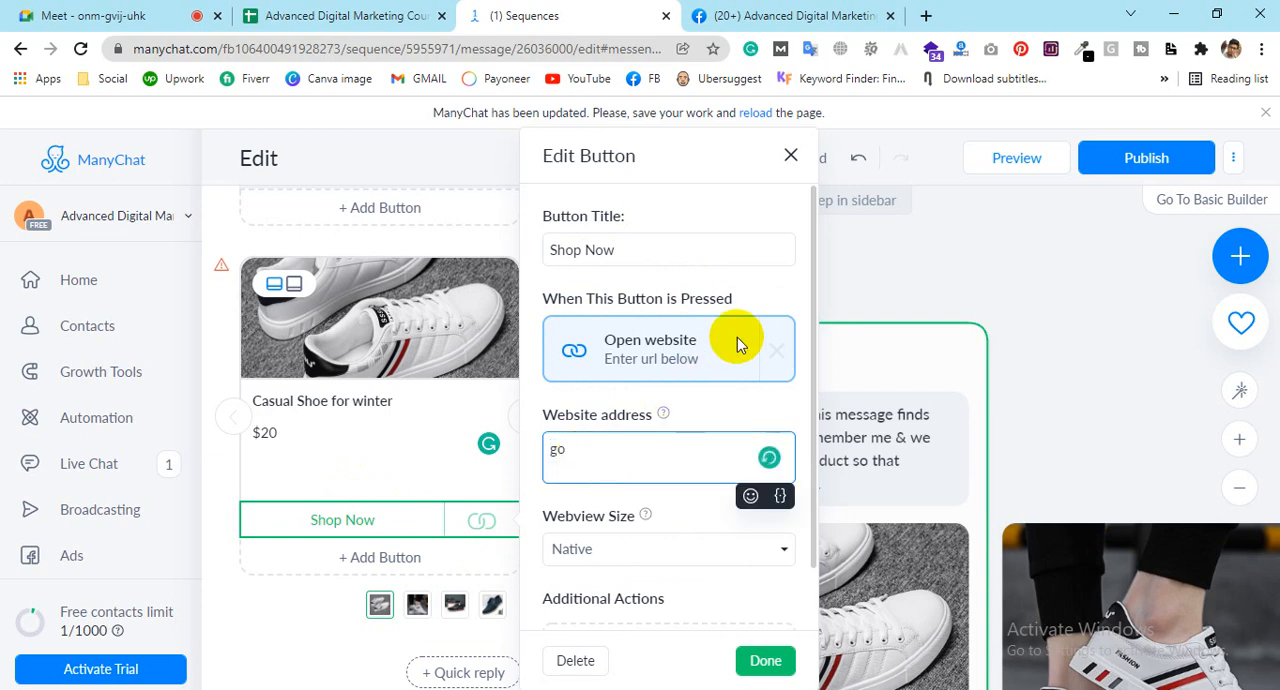
pyautogui.write('ogle')
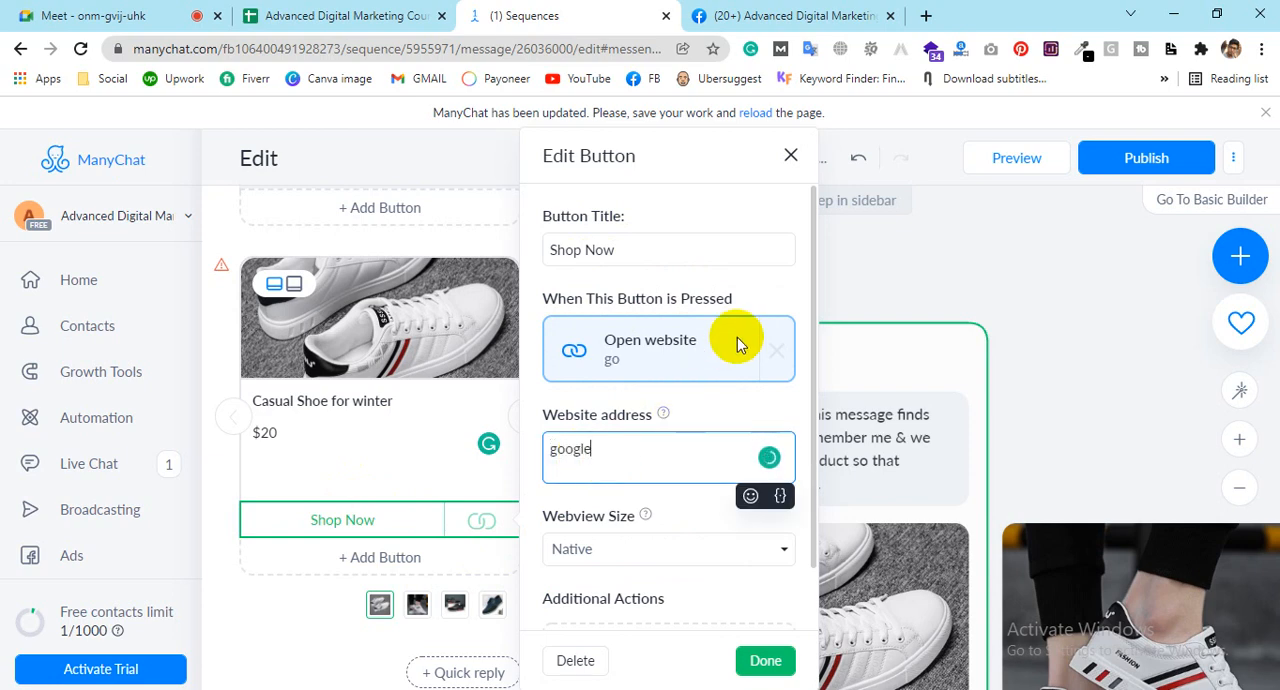
pyautogui.write('.com')
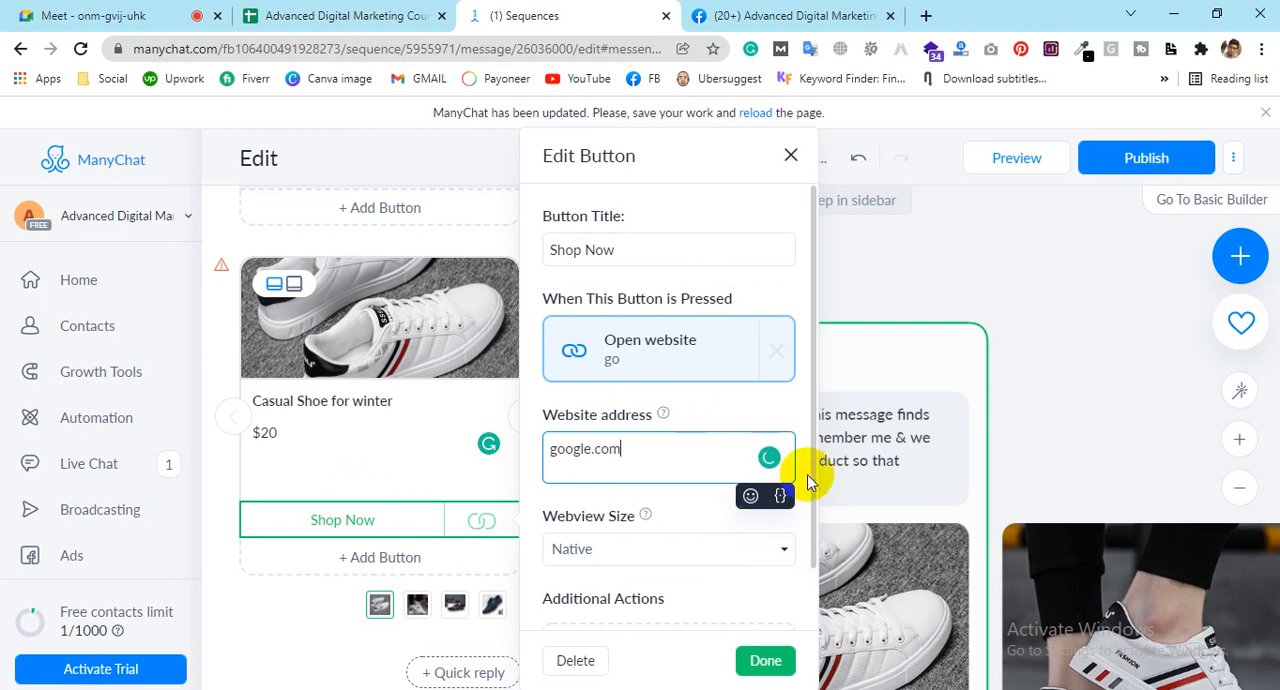
pyautogui.click(764, 661)
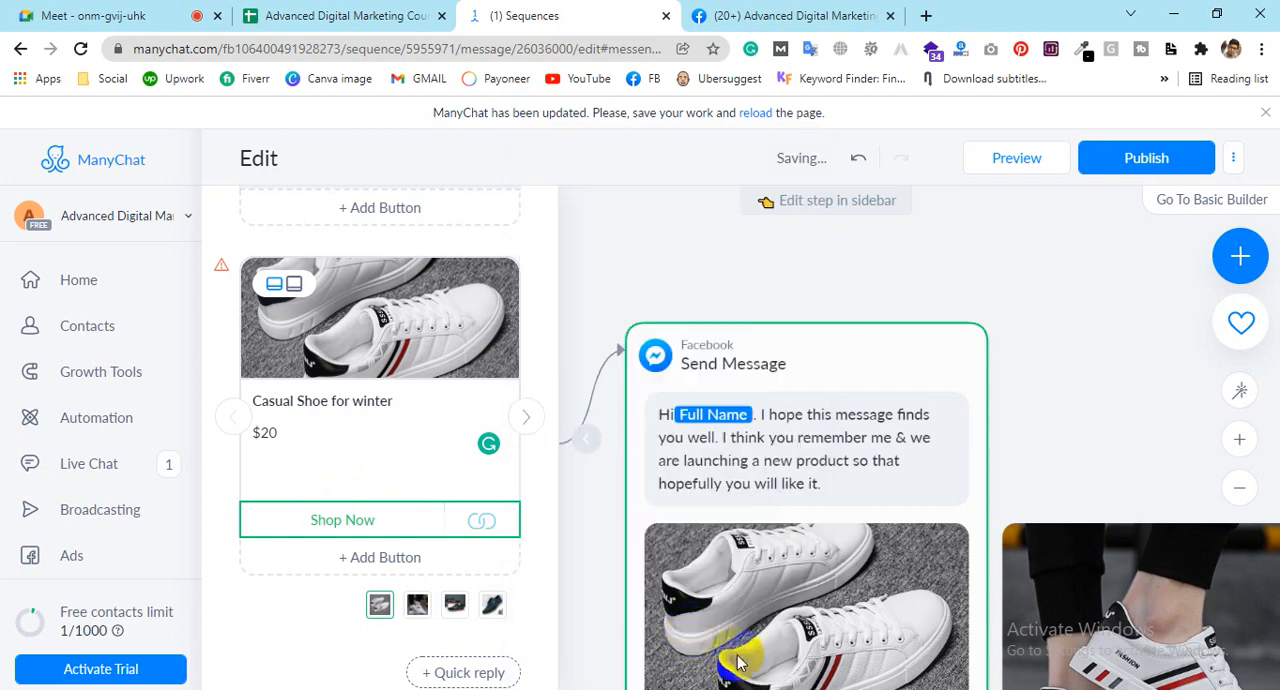
# Step: Title the second gallery card "Casual Shoe for Winter"
pyautogui.click(527, 416)
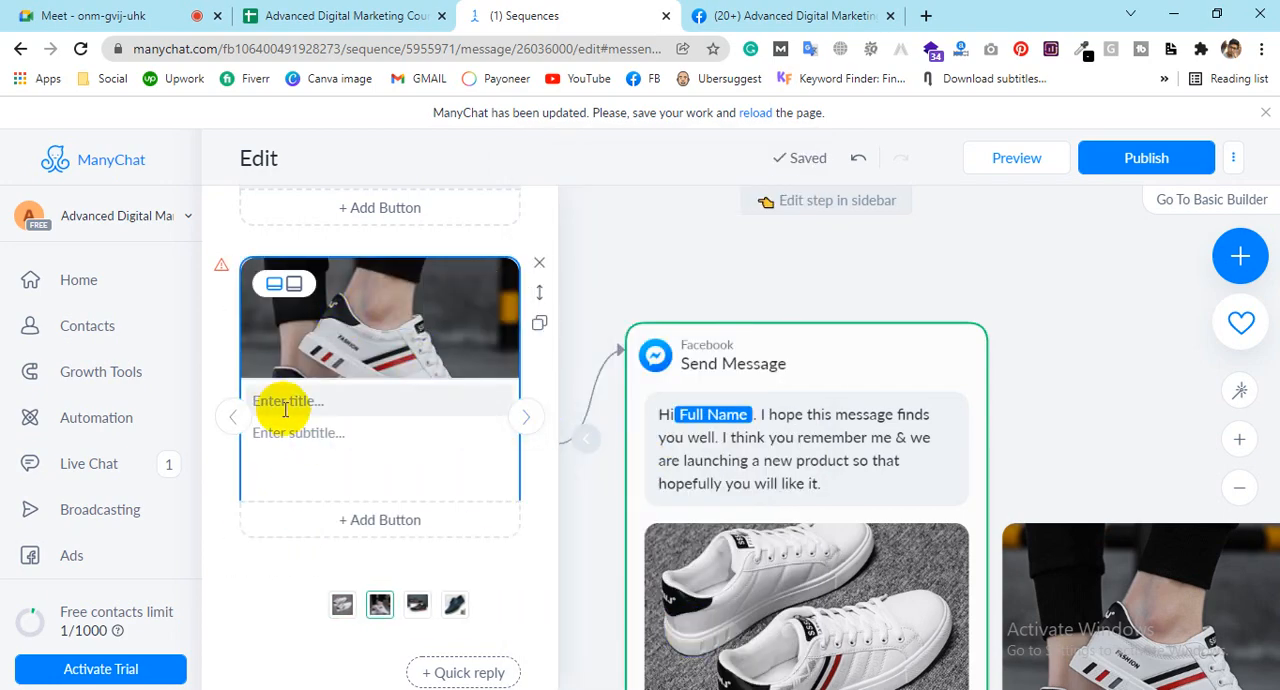
pyautogui.click(283, 404)
pyautogui.write('C')
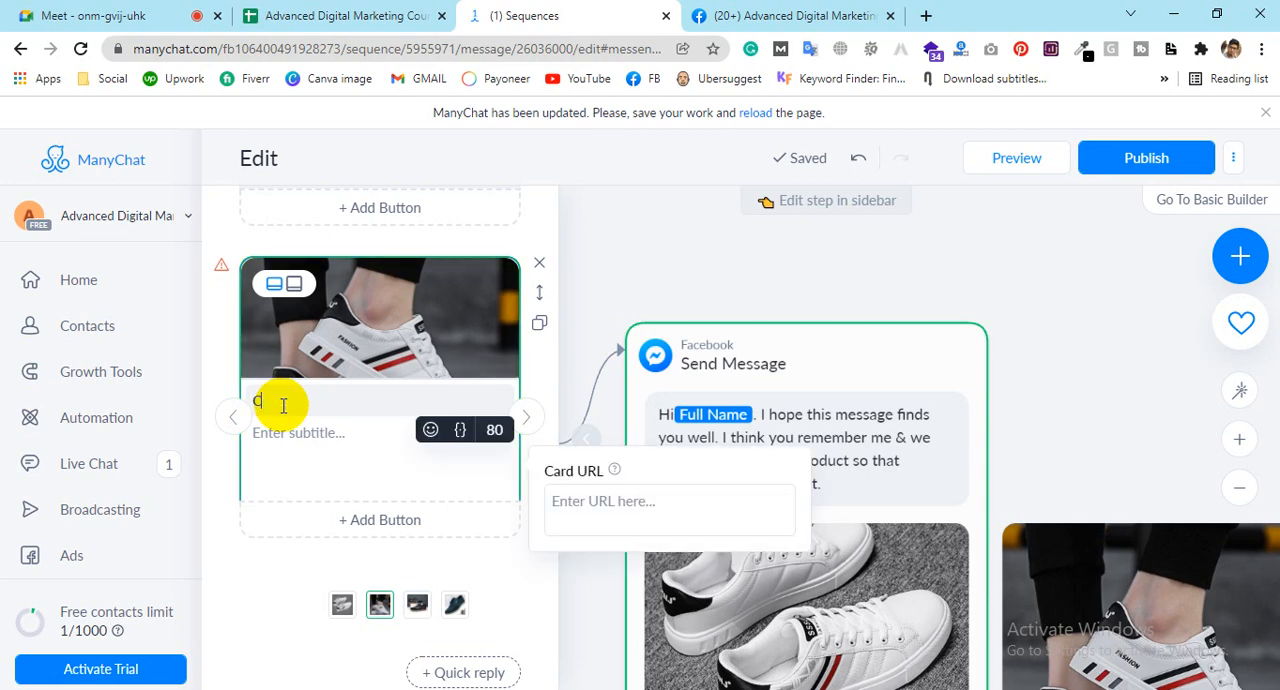
pyautogui.write('asual Sho')
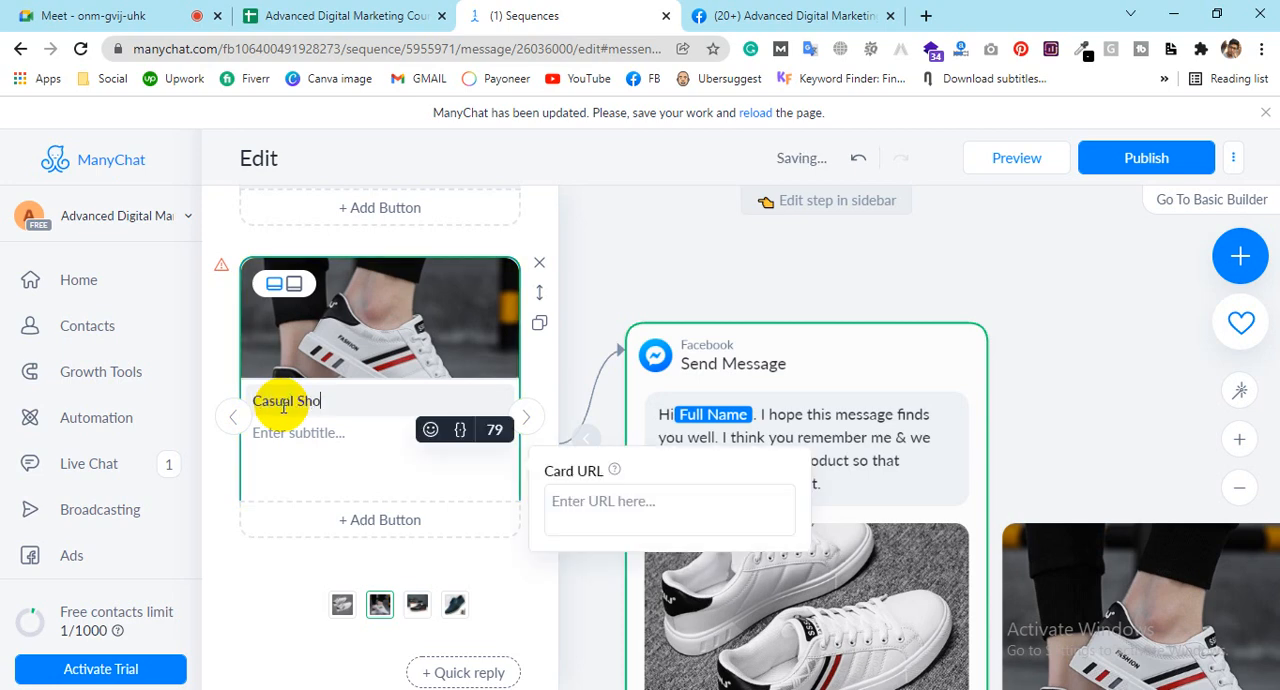
pyautogui.write('e fo r==')
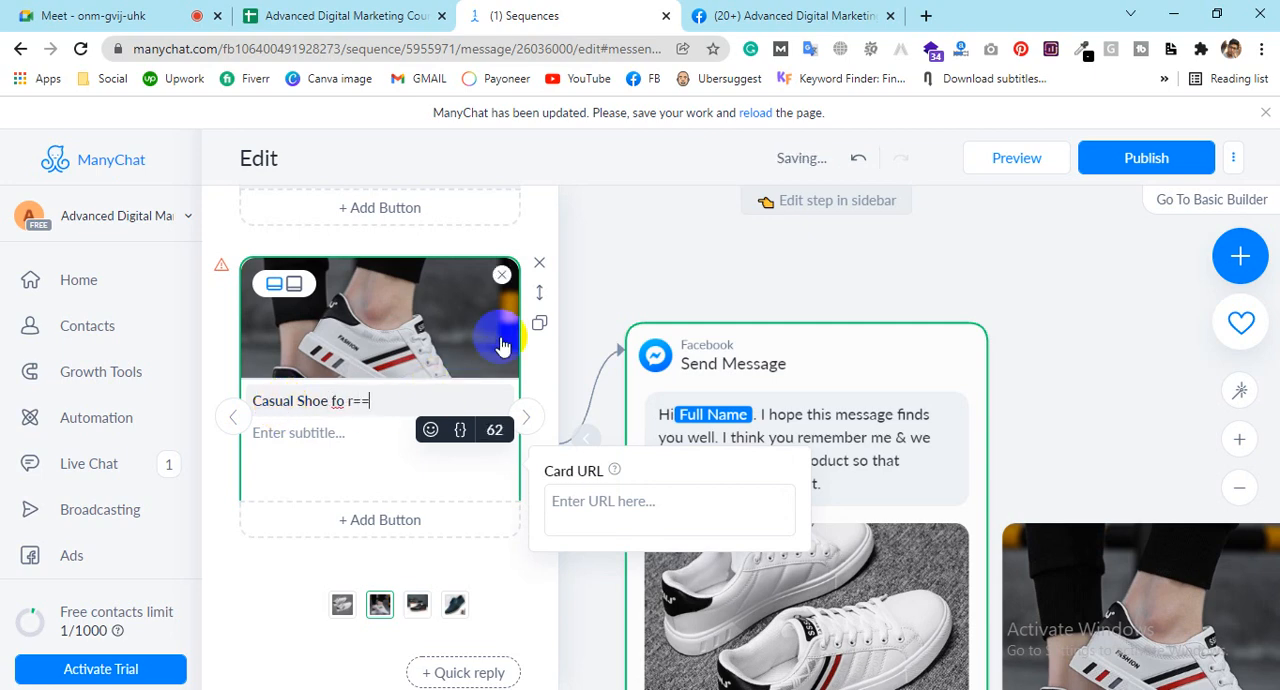
pyautogui.press('BackSpace')
pyautogui.press('BackSpace')
pyautogui.press('BackSpace')
pyautogui.press('BackSpace')
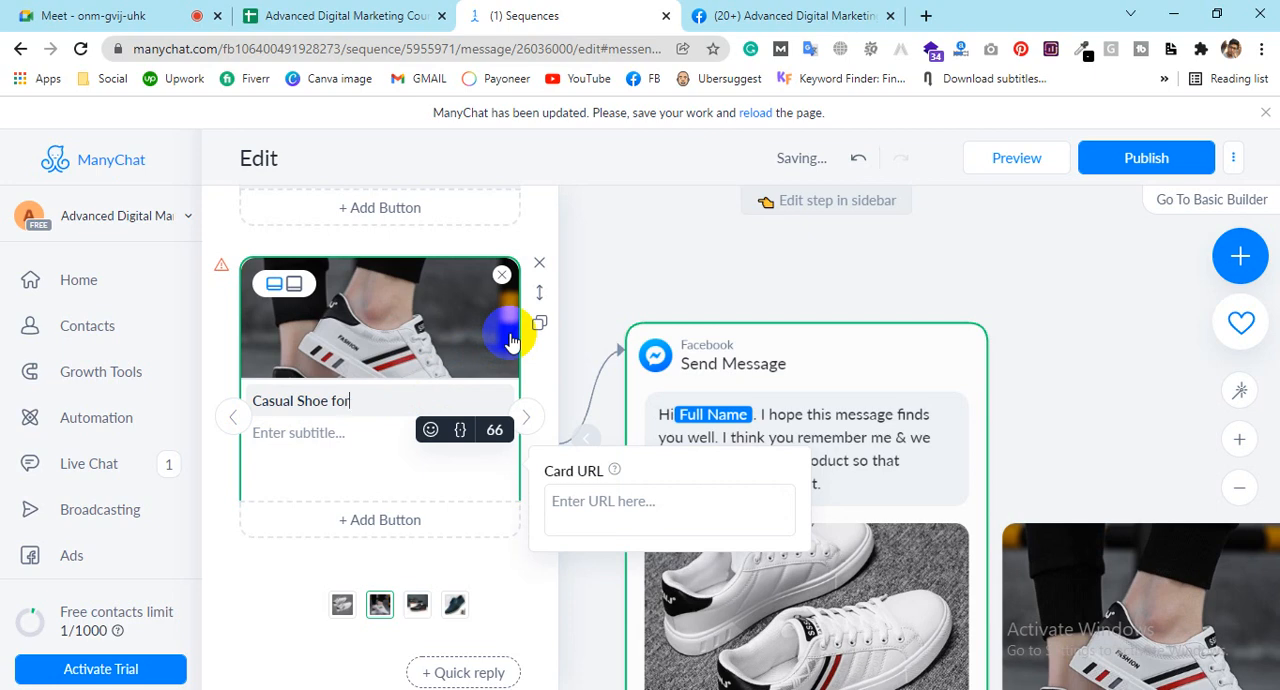
pyautogui.write('r Winter')
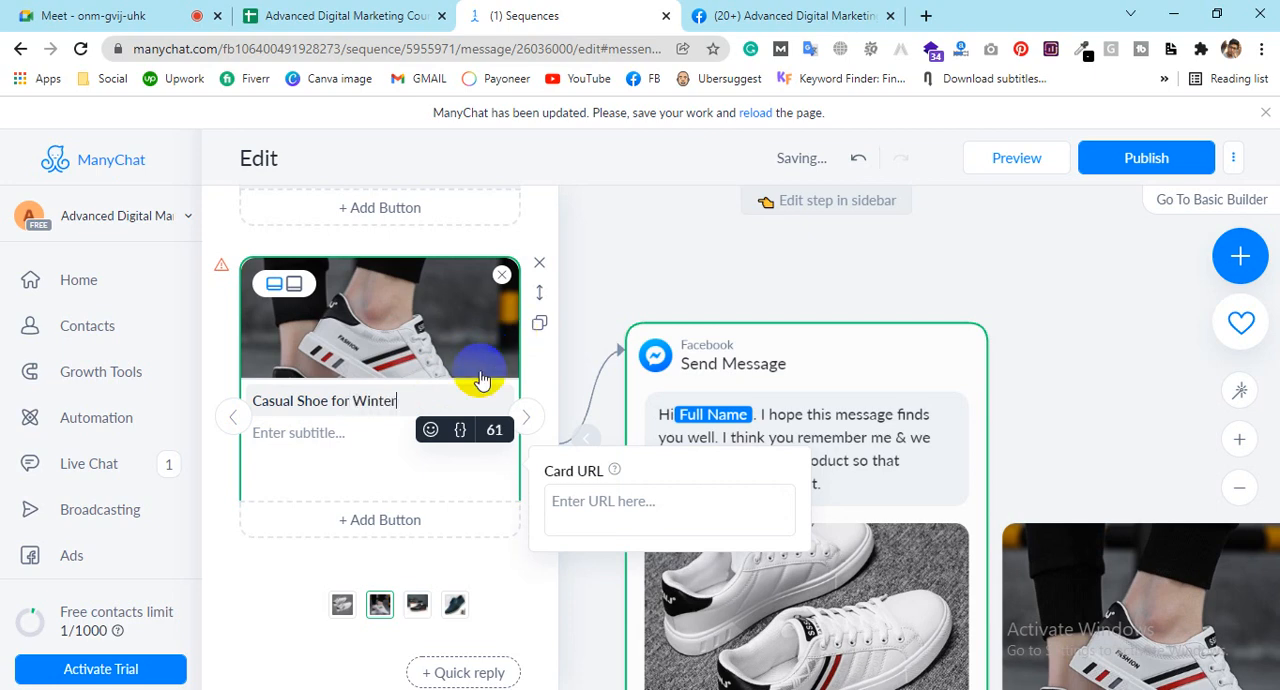
# Step: Set the second gallery card's subtitle to "$20"
pyautogui.click(362, 437)
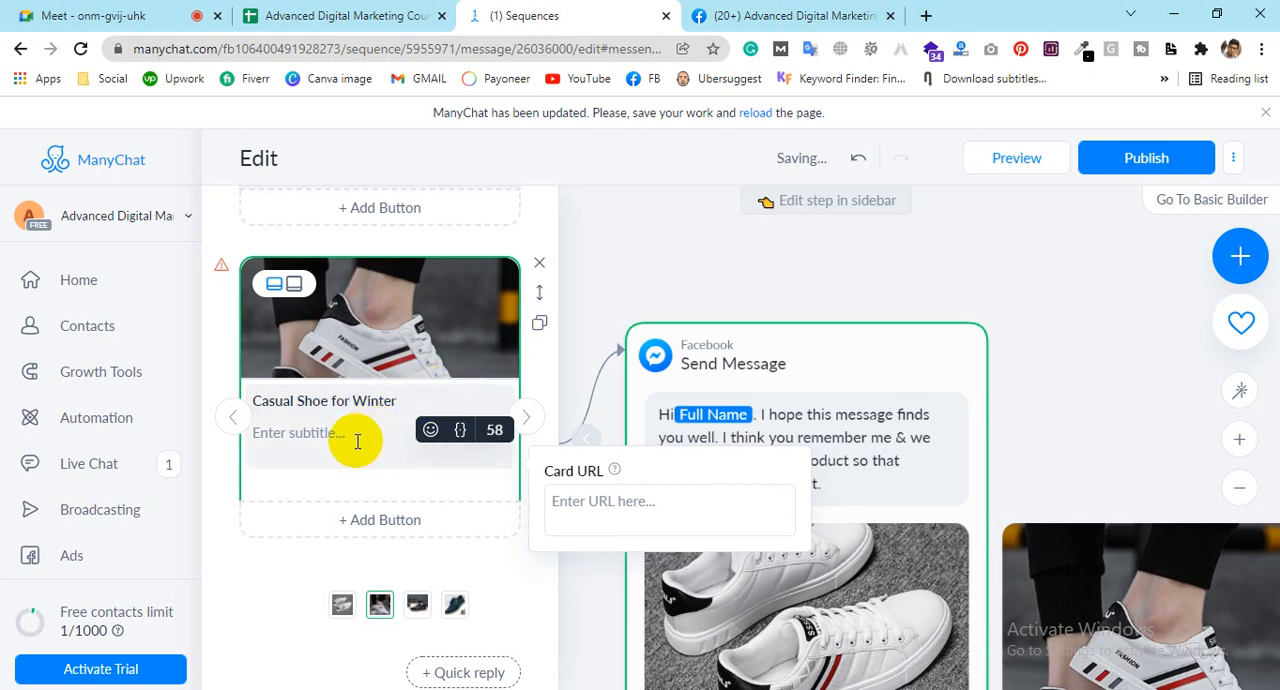
pyautogui.click(338, 432)
pyautogui.write('$')
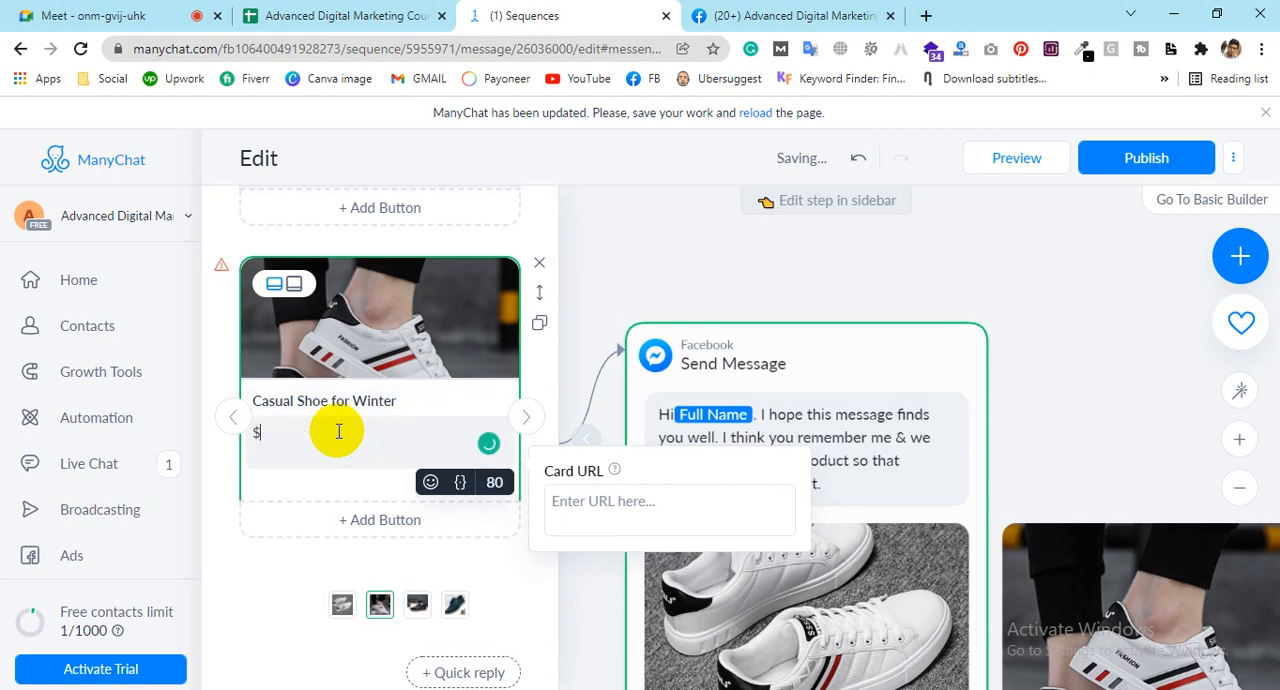
pyautogui.write('20')
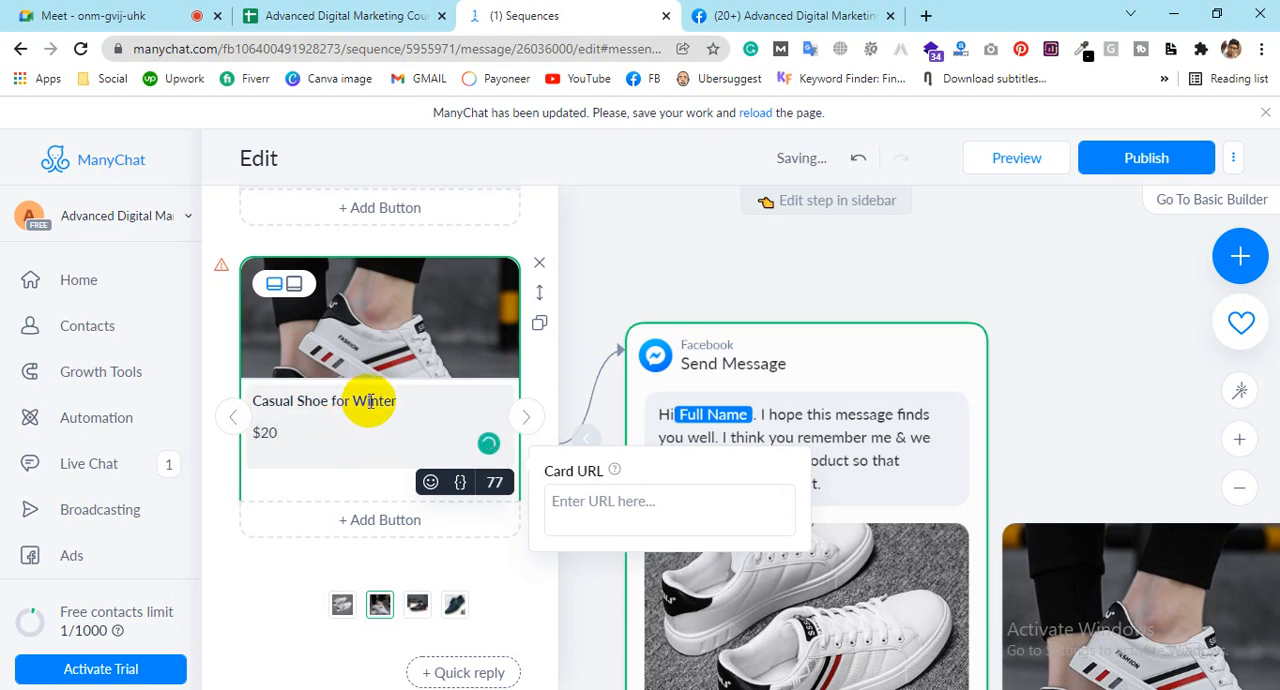
pyautogui.click(369, 400)
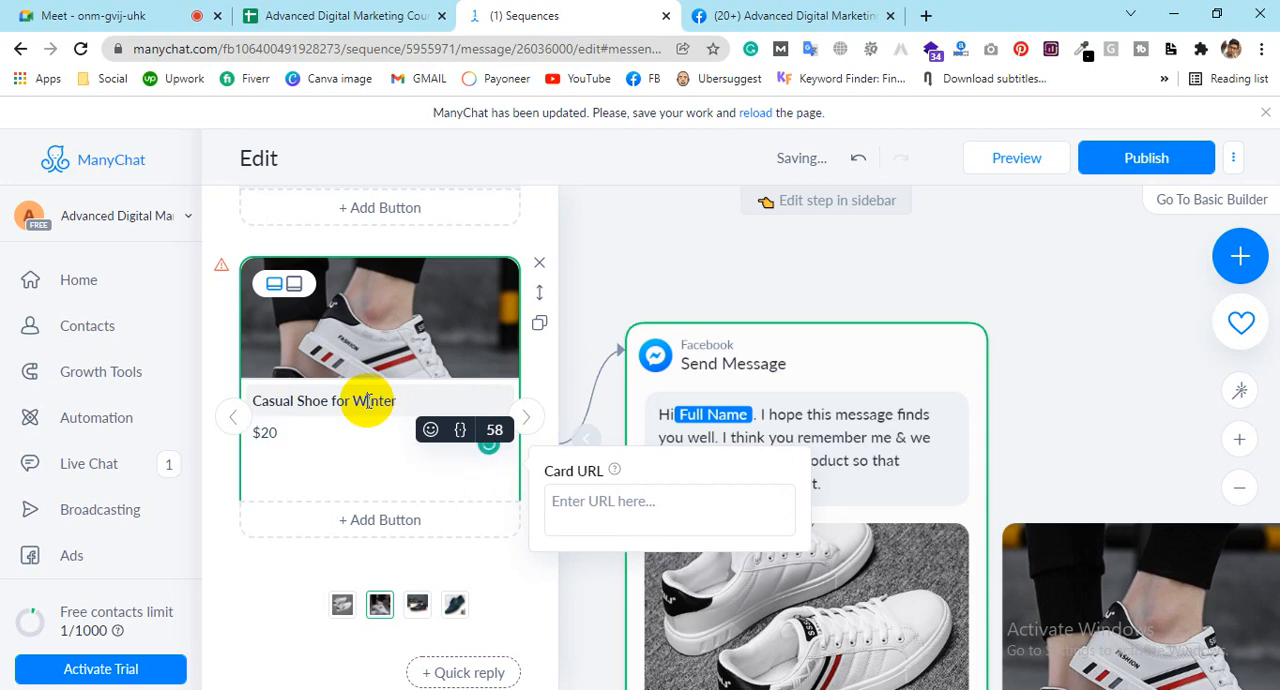
pyautogui.tripleClick(369, 400)
pyautogui.hotkey('ctrl', 'c')
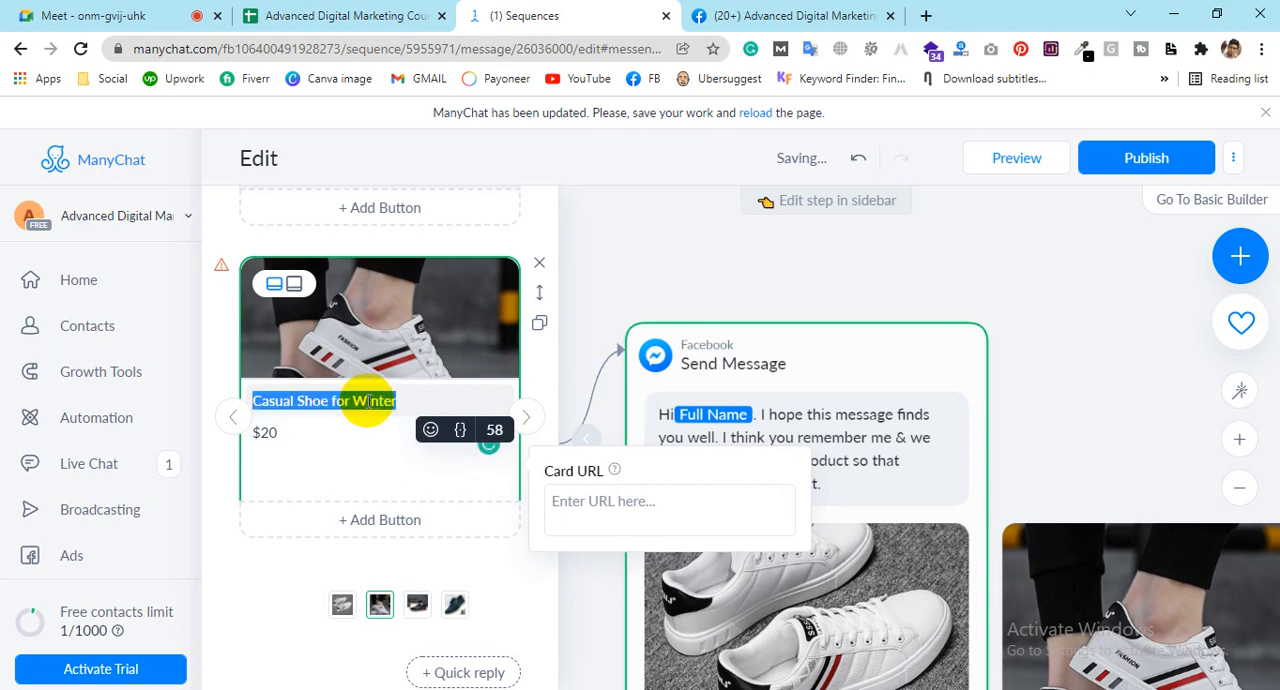
# Step: Add a button titled "Shop Now" to the second gallery card
pyautogui.click(400, 523)
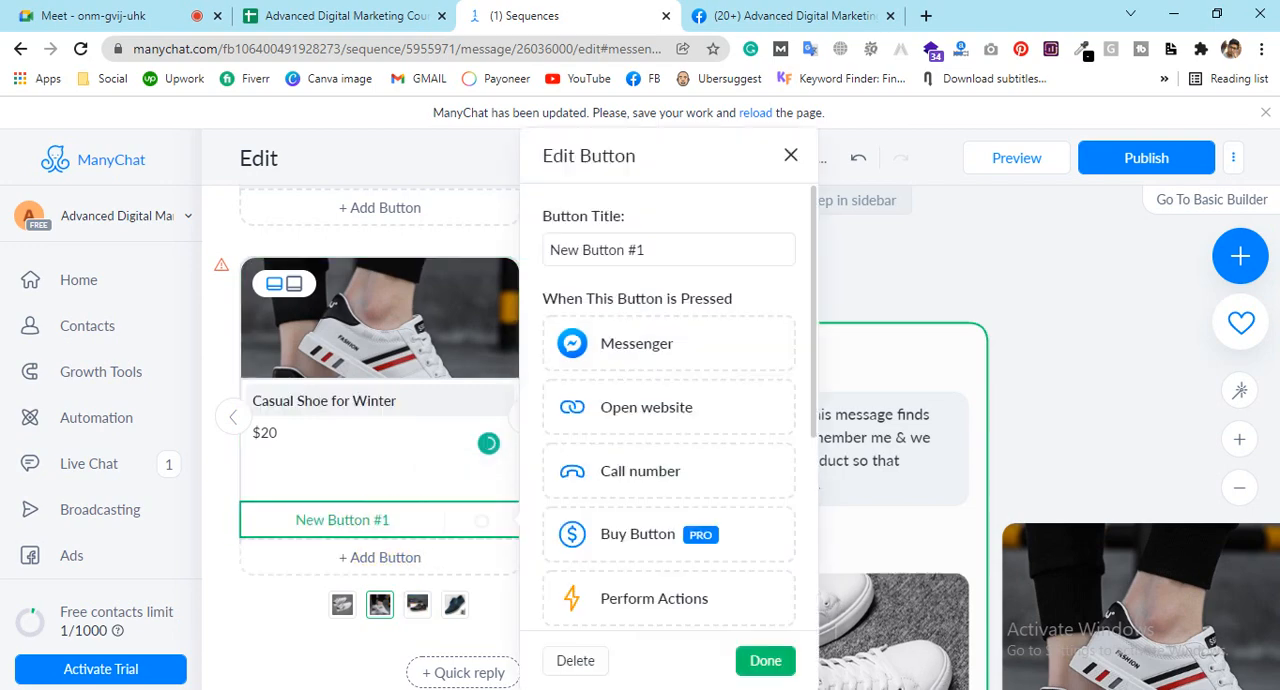
pyautogui.click(617, 250)
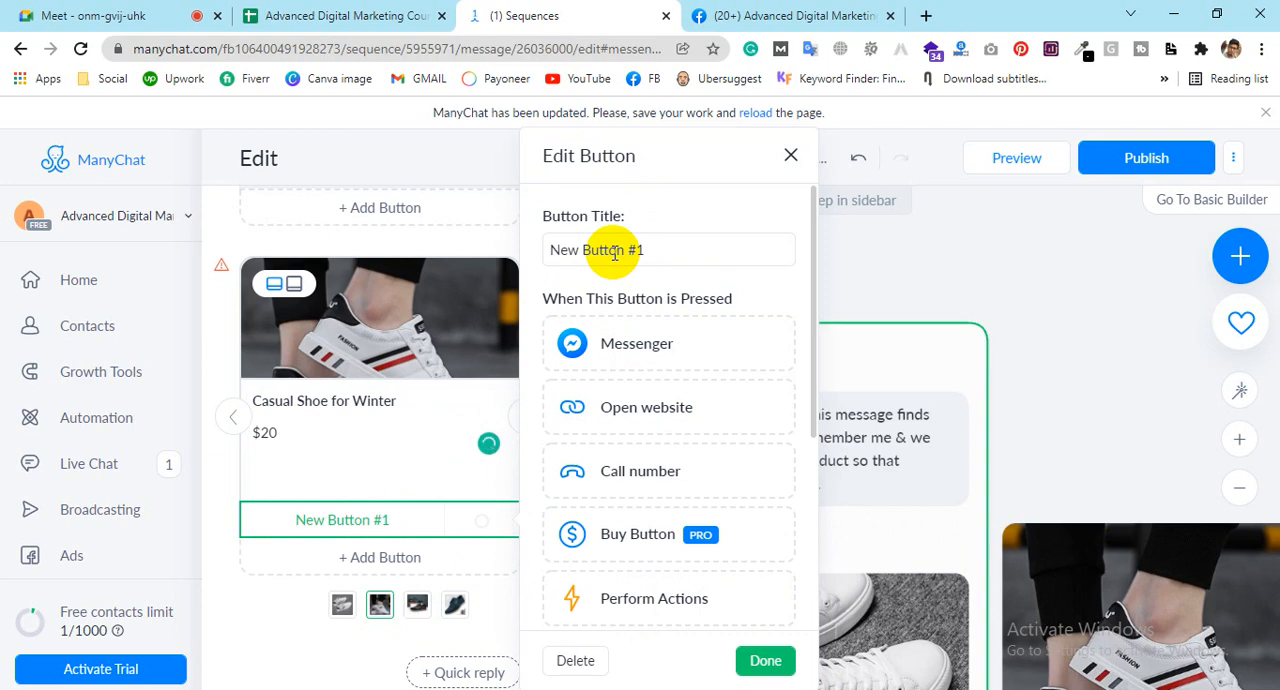
pyautogui.click(615, 252)
pyautogui.write('Sh')
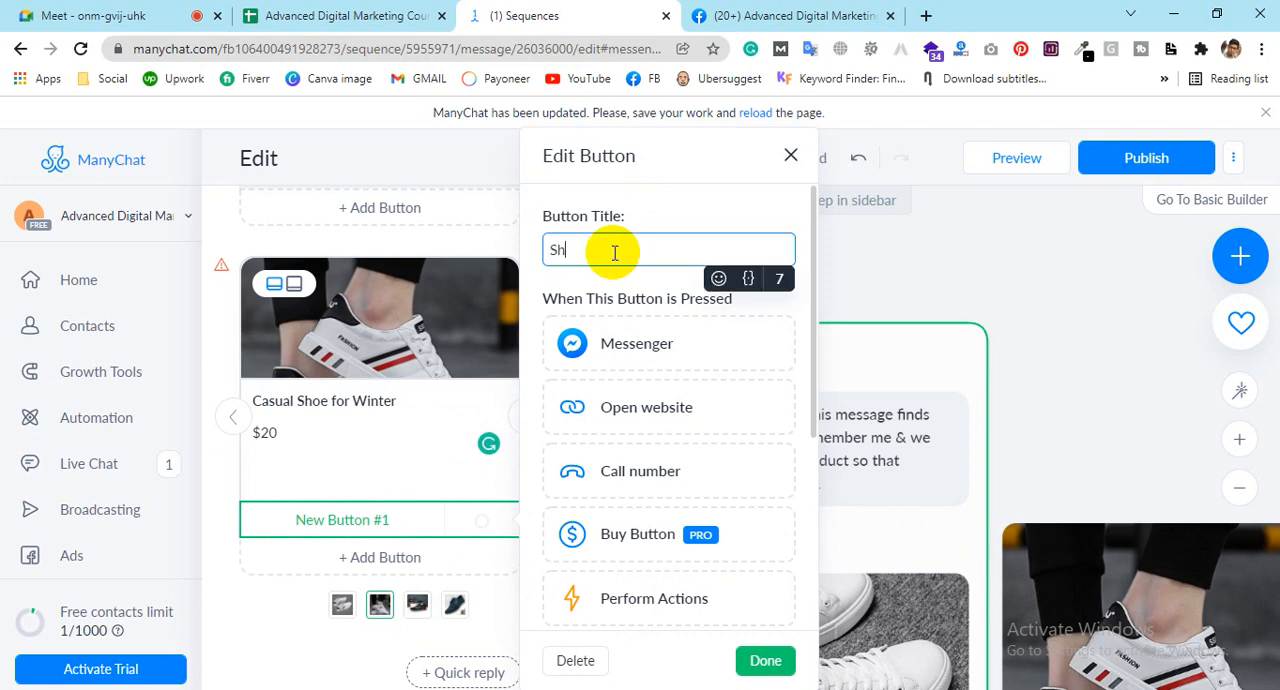
pyautogui.write('op Now')
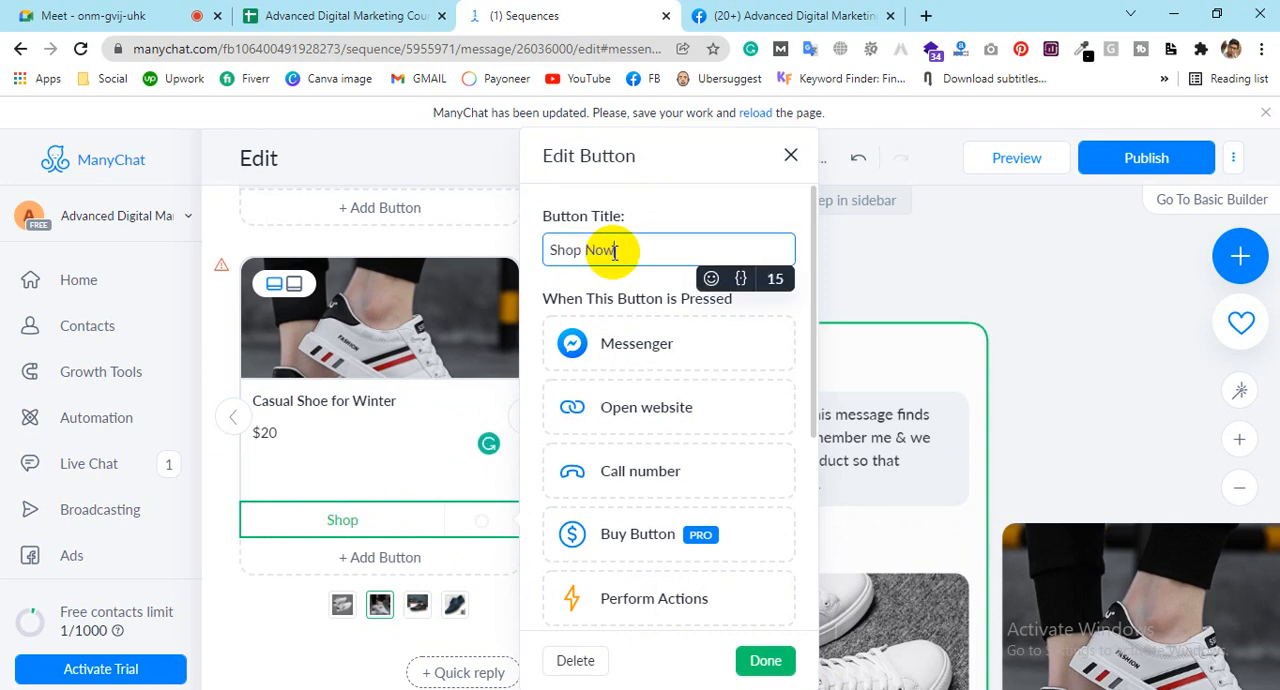
# Step: Make the second card's Shop Now button open the website google.com and save the button
pyautogui.click(643, 410)
pyautogui.click(600, 450)
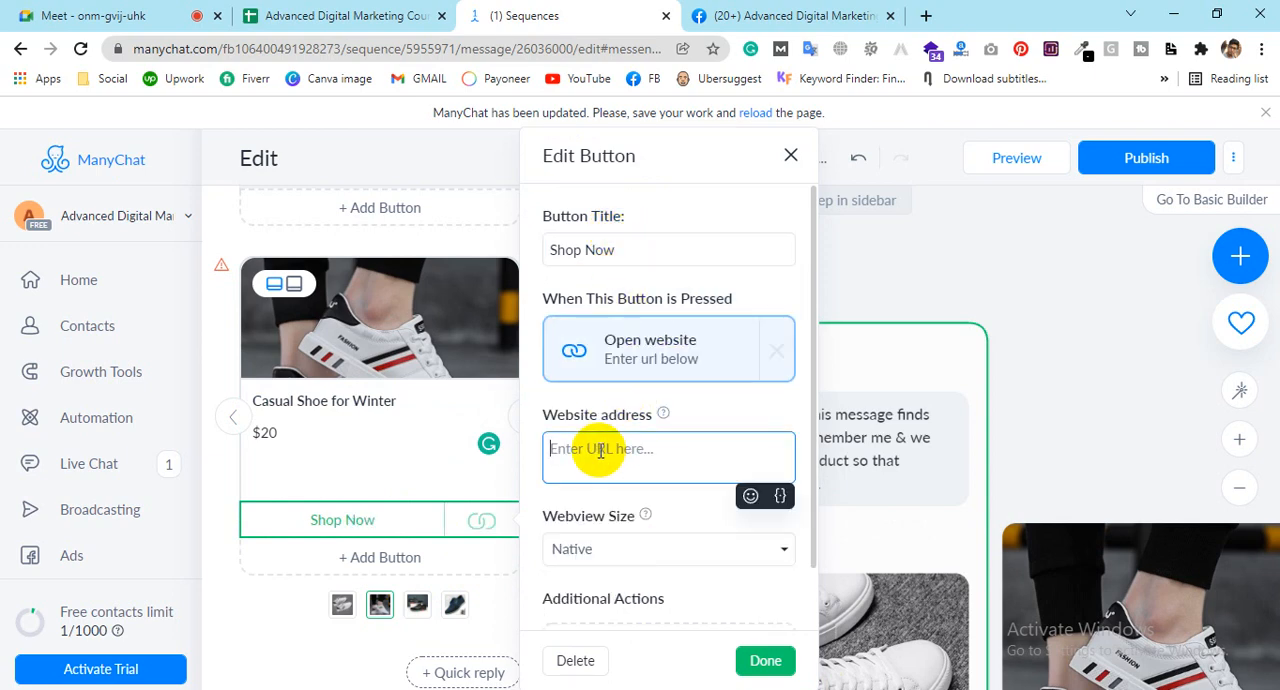
pyautogui.write('google')
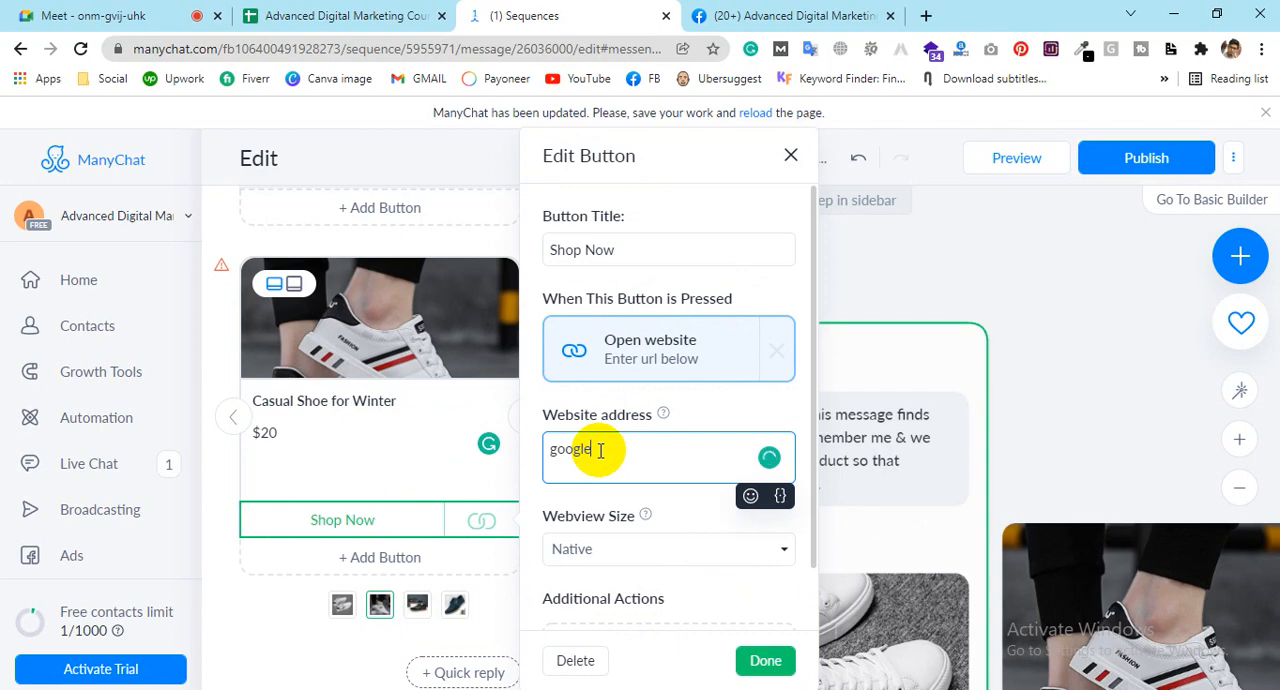
pyautogui.write('.com')
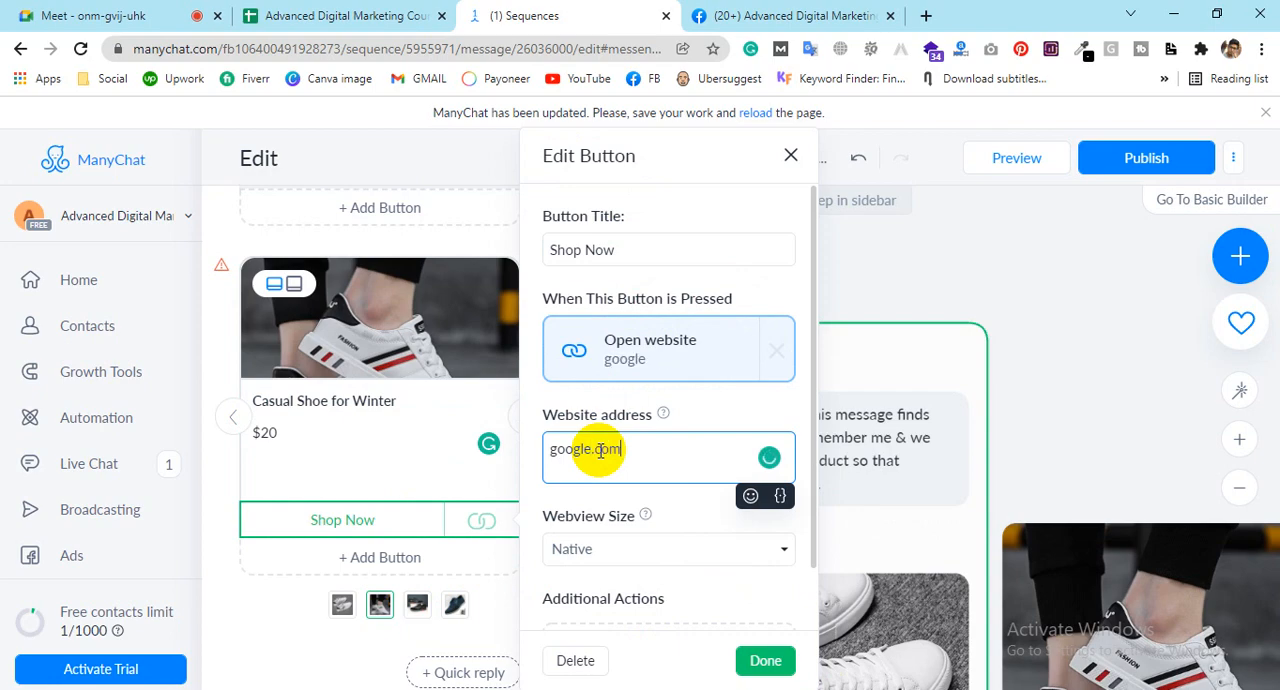
pyautogui.click(766, 661)
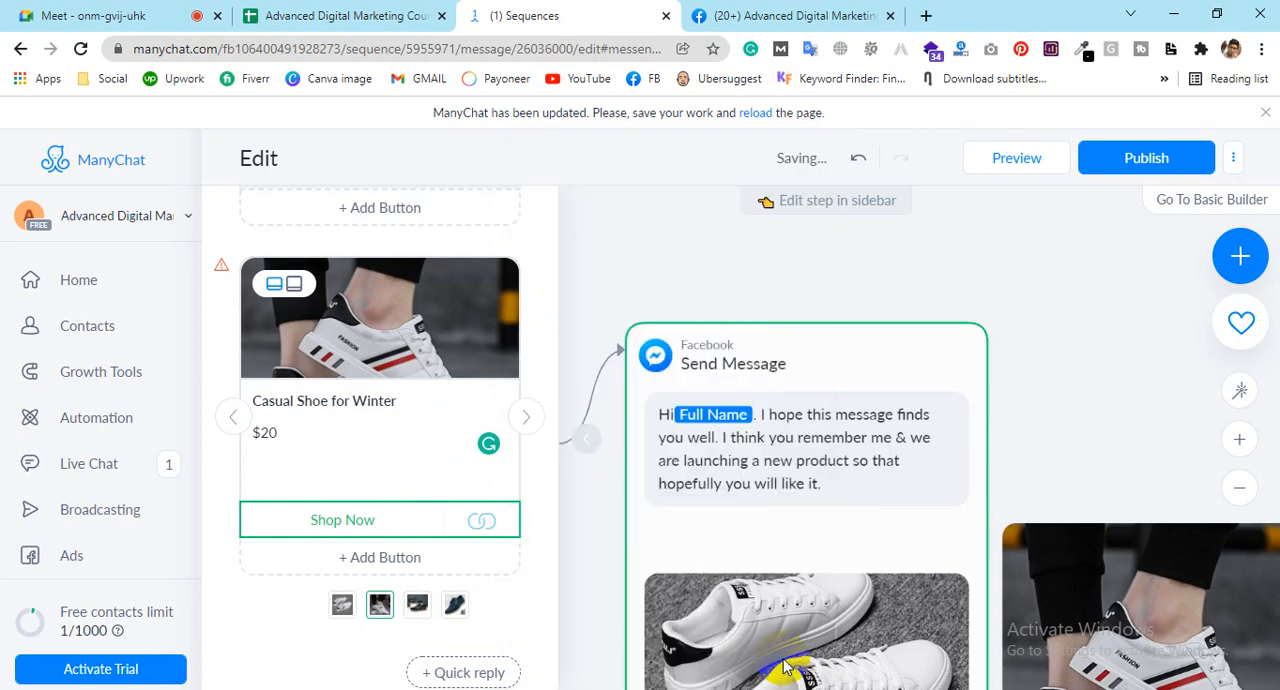
# Step: Title the third gallery card "Casual Black Shoe for Winter", reusing the text of the second card's title
pyautogui.click(530, 427)
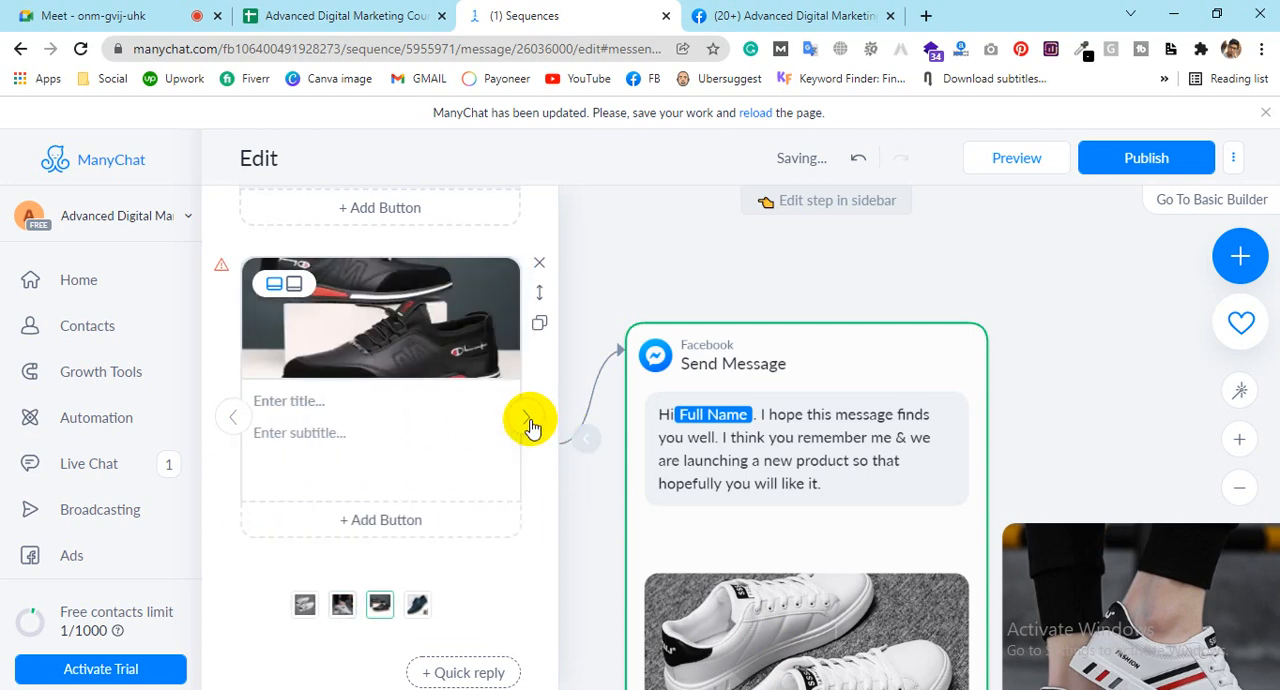
pyautogui.click(299, 400)
pyautogui.doubleClick(305, 400)
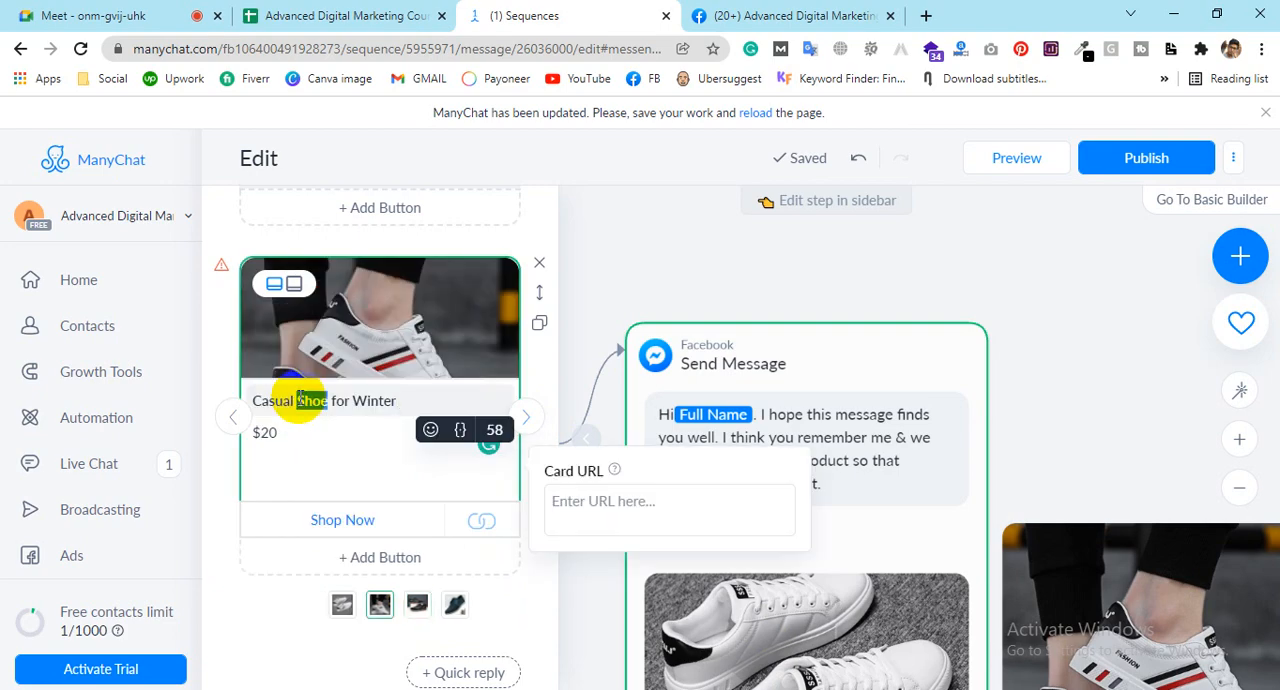
pyautogui.click(531, 421)
pyautogui.click(531, 421)
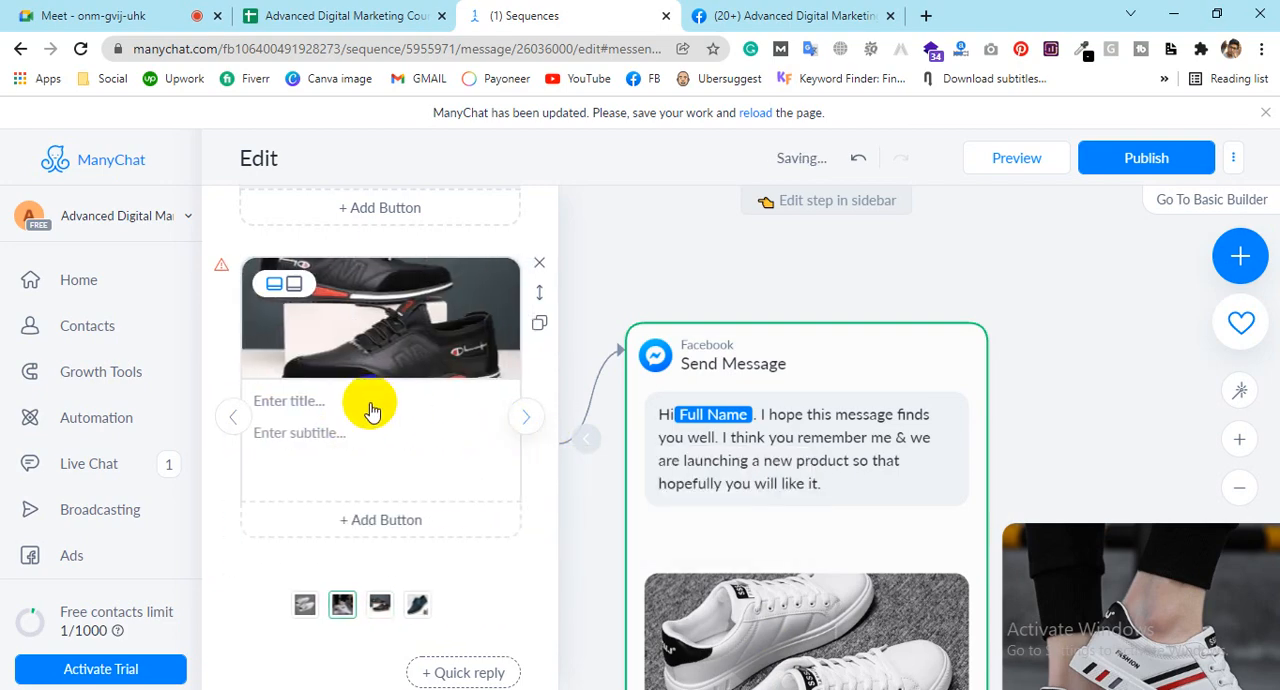
pyautogui.click(371, 399)
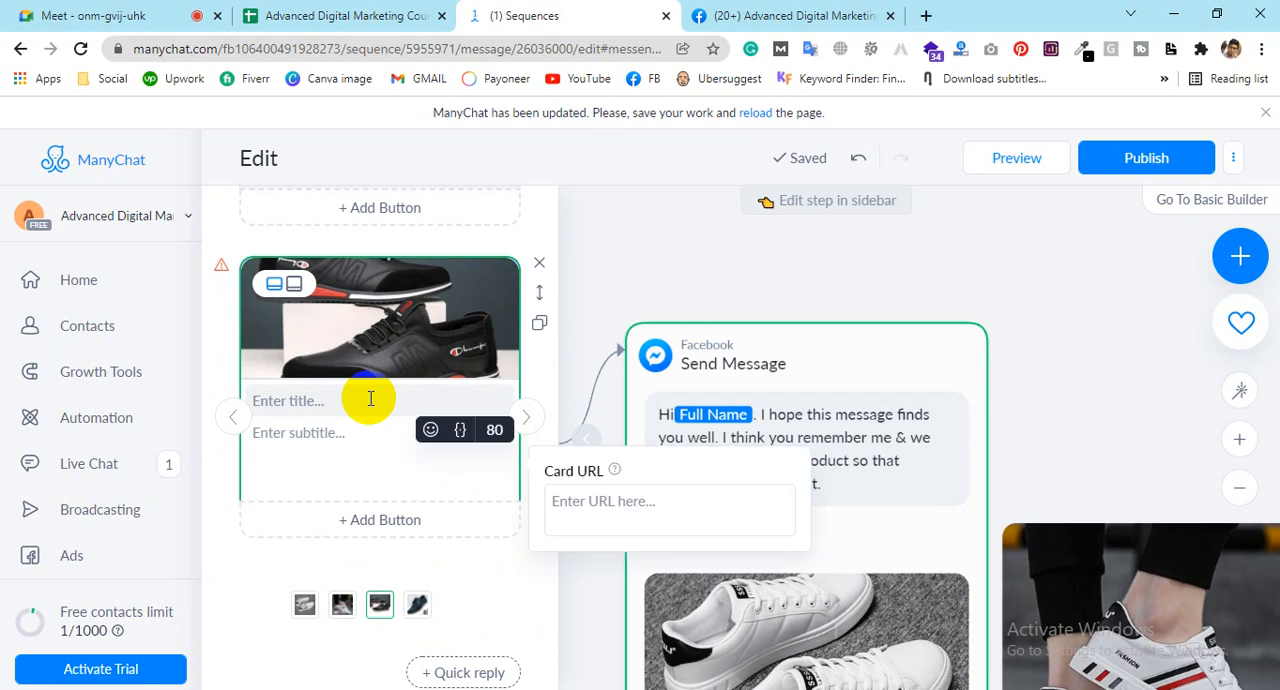
pyautogui.hotkey('ctrl', 'v')
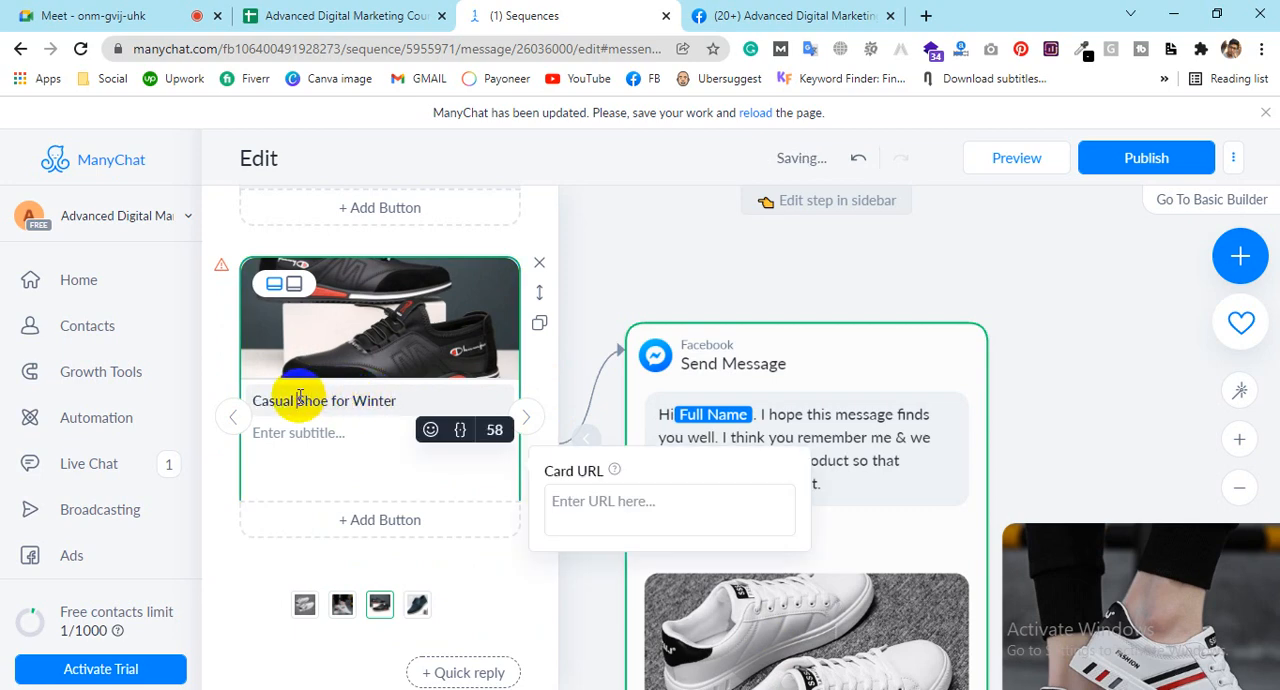
pyautogui.click(299, 396)
pyautogui.write('8')
pyautogui.write('lack')
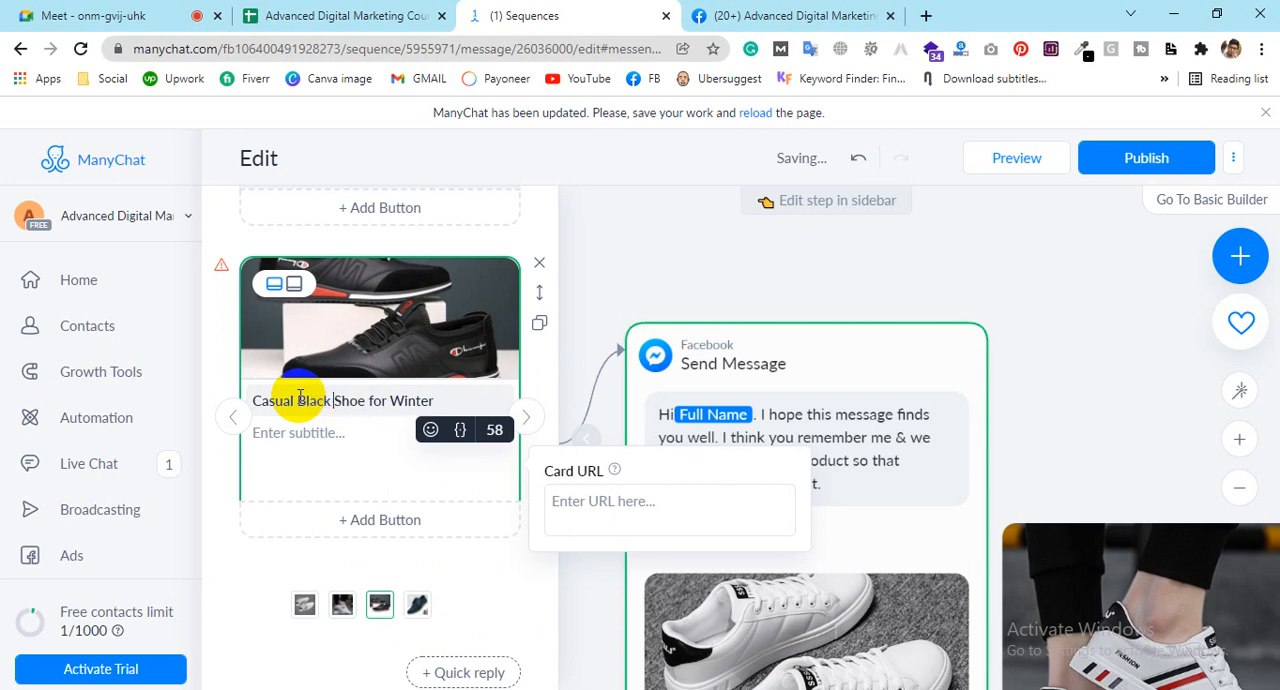
# Step: Set the third gallery card's subtitle to "$10" and add a button to the card
pyautogui.click(339, 438)
pyautogui.write('$')
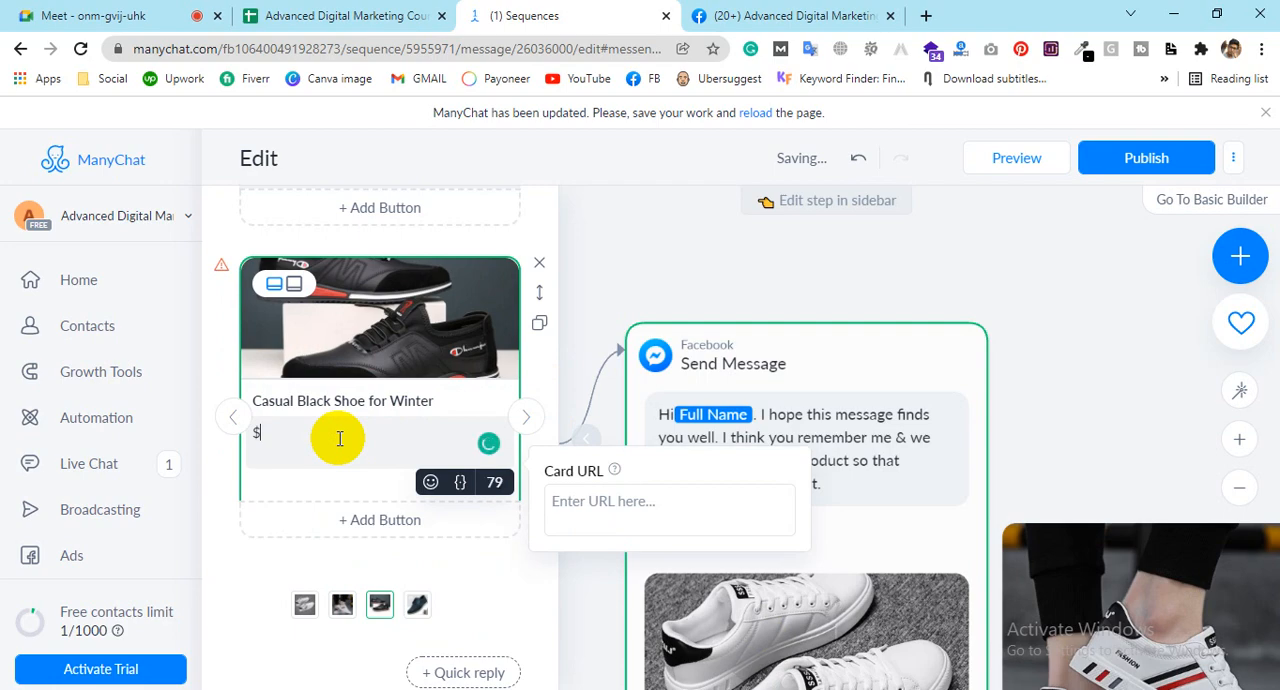
pyautogui.write('10')
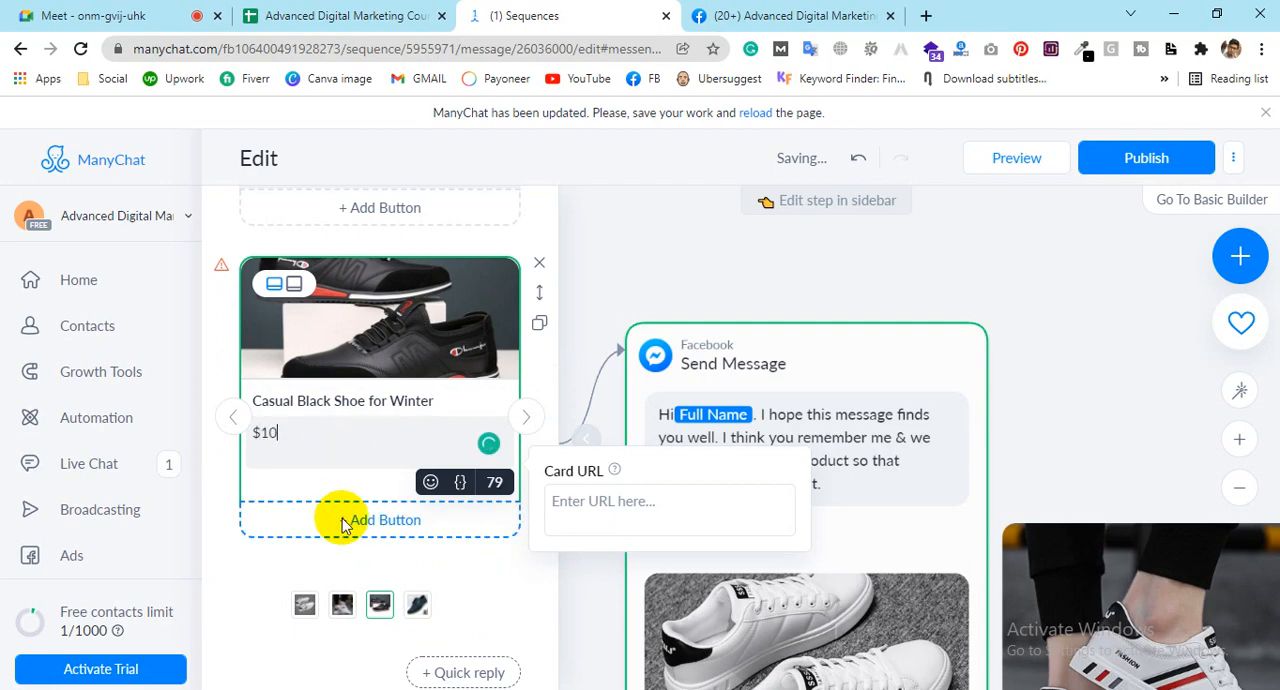
pyautogui.click(412, 520)
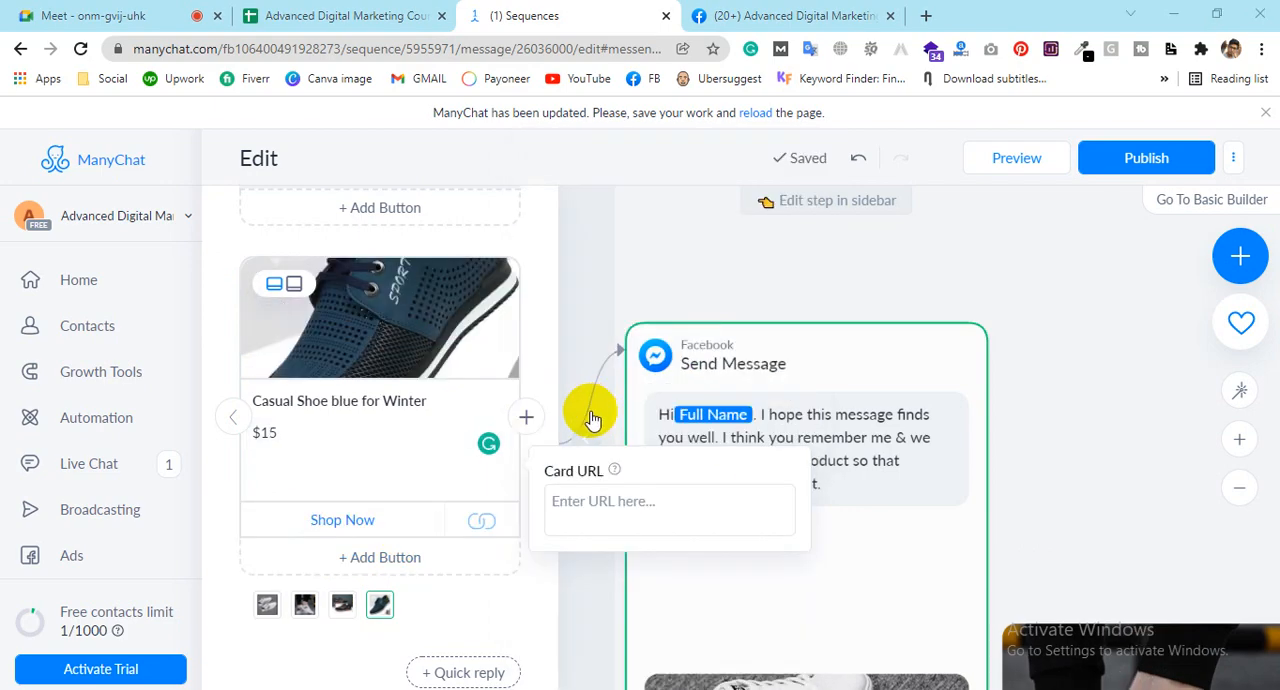
# Step: Close the message editor and arrange the Starting Step and Send Message blocks side by side, with all shoe cards in view
pyautogui.click(1015, 388)
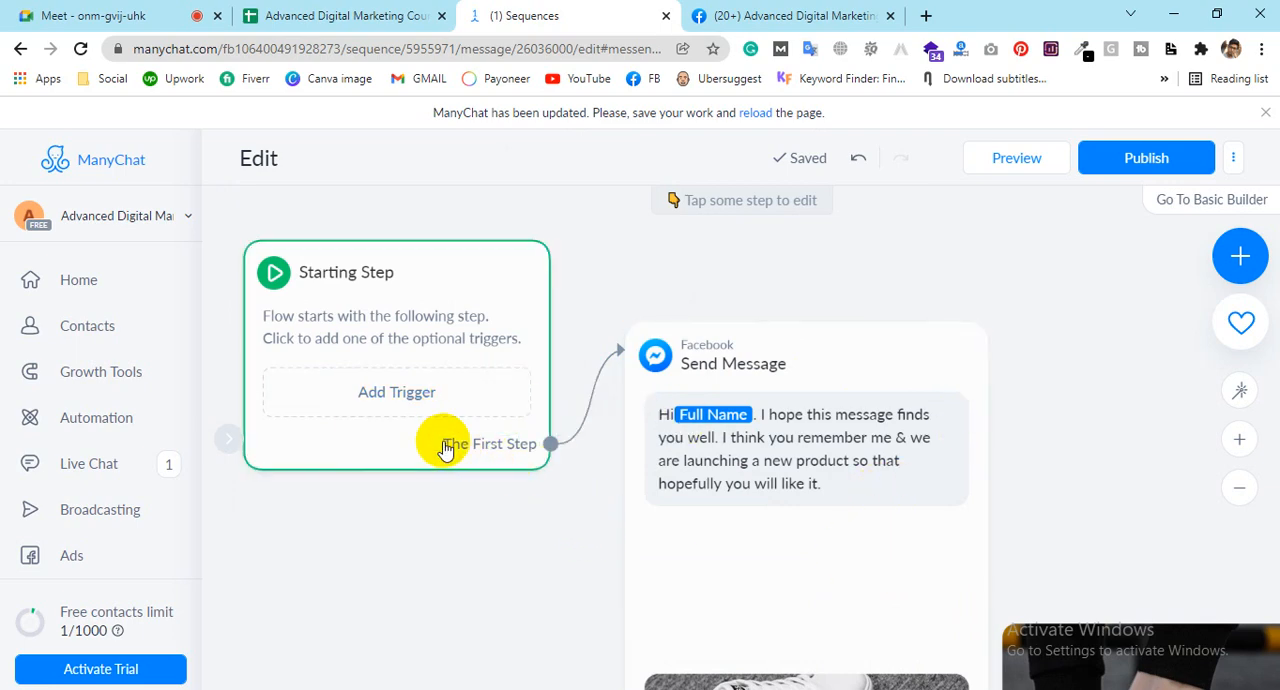
pyautogui.moveTo(450, 415); pyautogui.dragTo(403, 289)
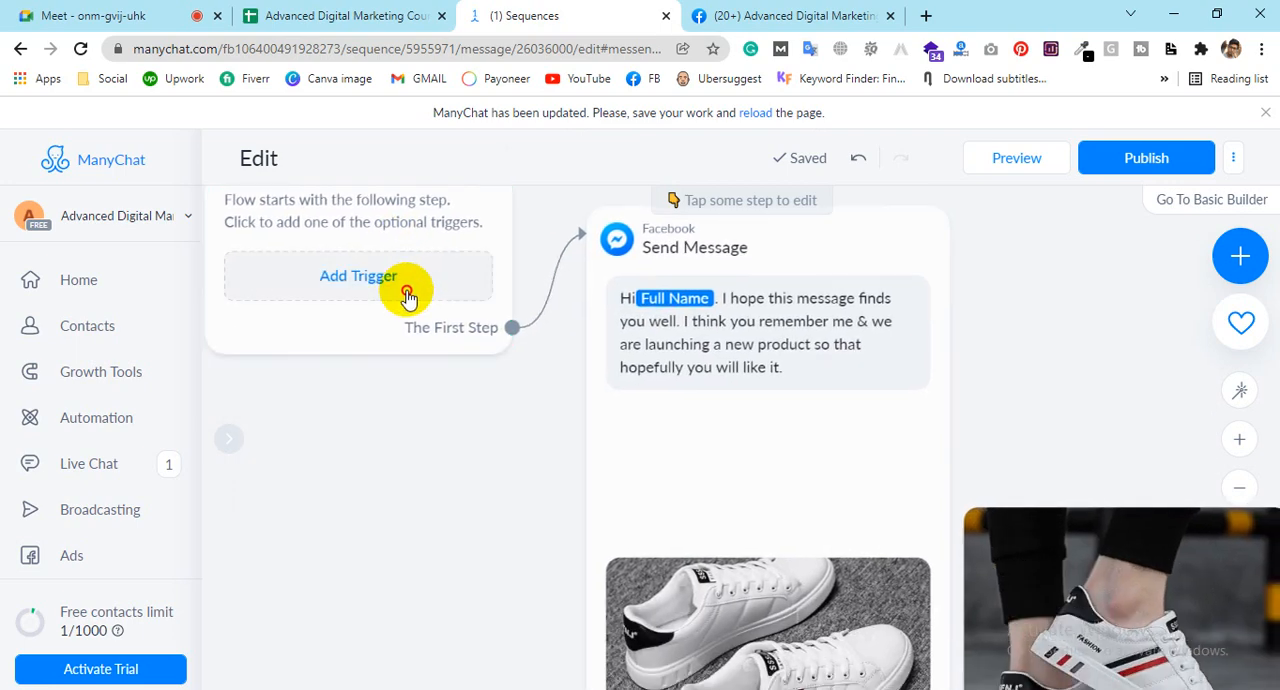
pyautogui.scroll(-1, 929, 421)
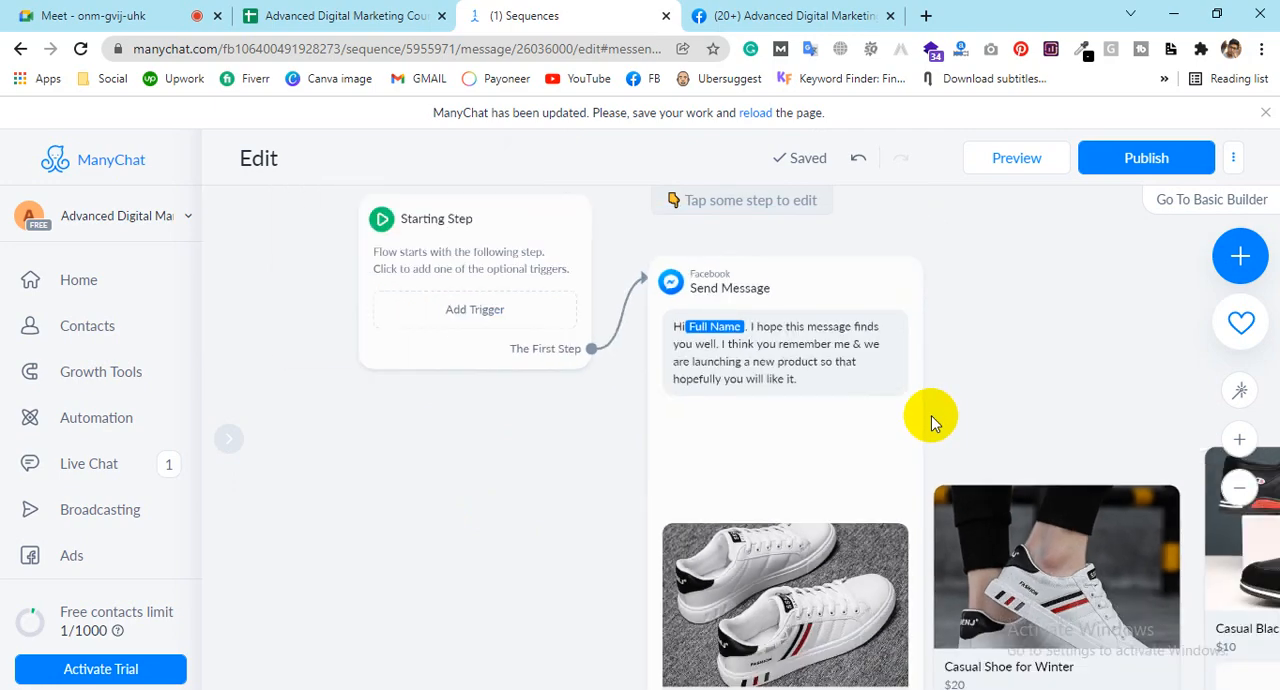
pyautogui.scroll(-1, 931, 415)
pyautogui.moveTo(850, 440); pyautogui.dragTo(815, 398)
pyautogui.moveTo(600, 358); pyautogui.dragTo(291, 284)
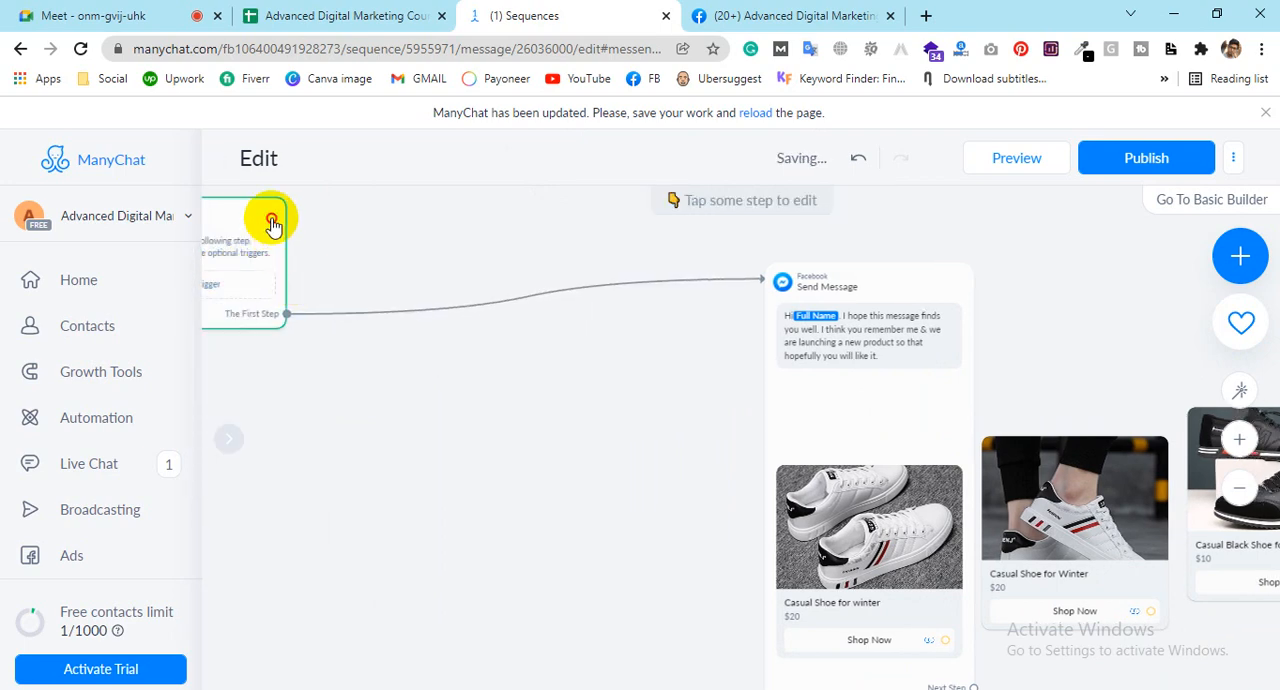
pyautogui.moveTo(271, 220); pyautogui.dragTo(379, 227)
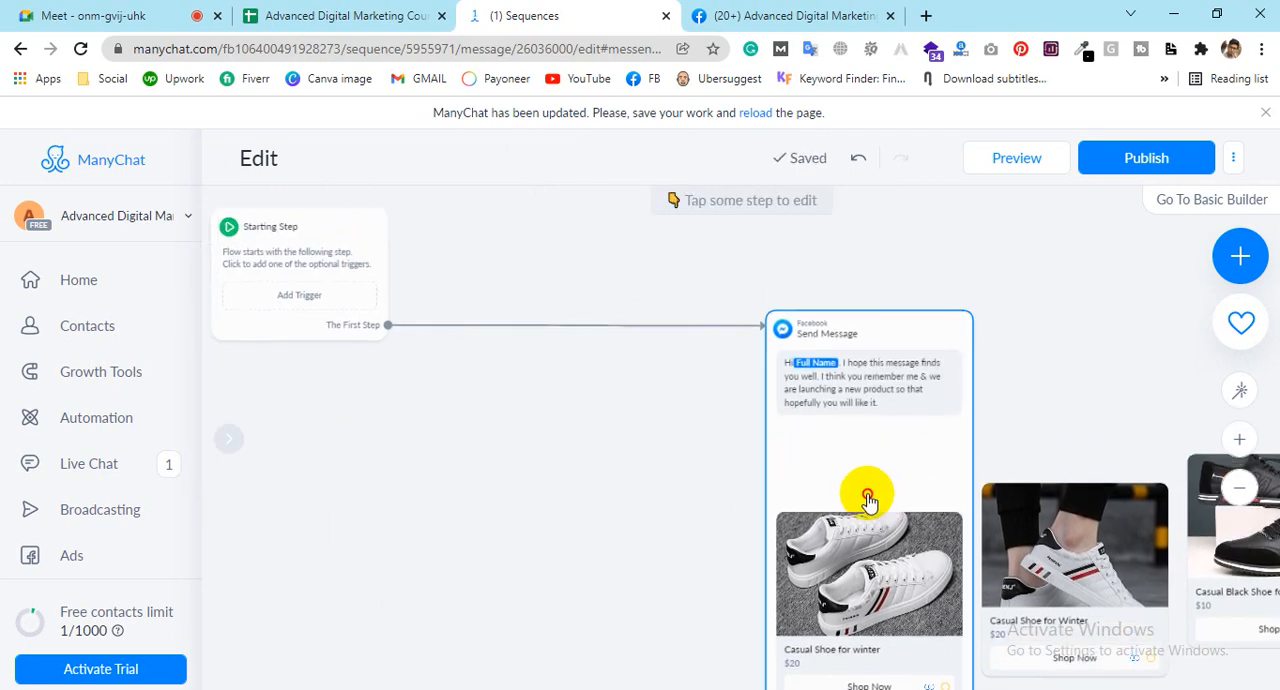
pyautogui.moveTo(863, 491); pyautogui.dragTo(563, 391)
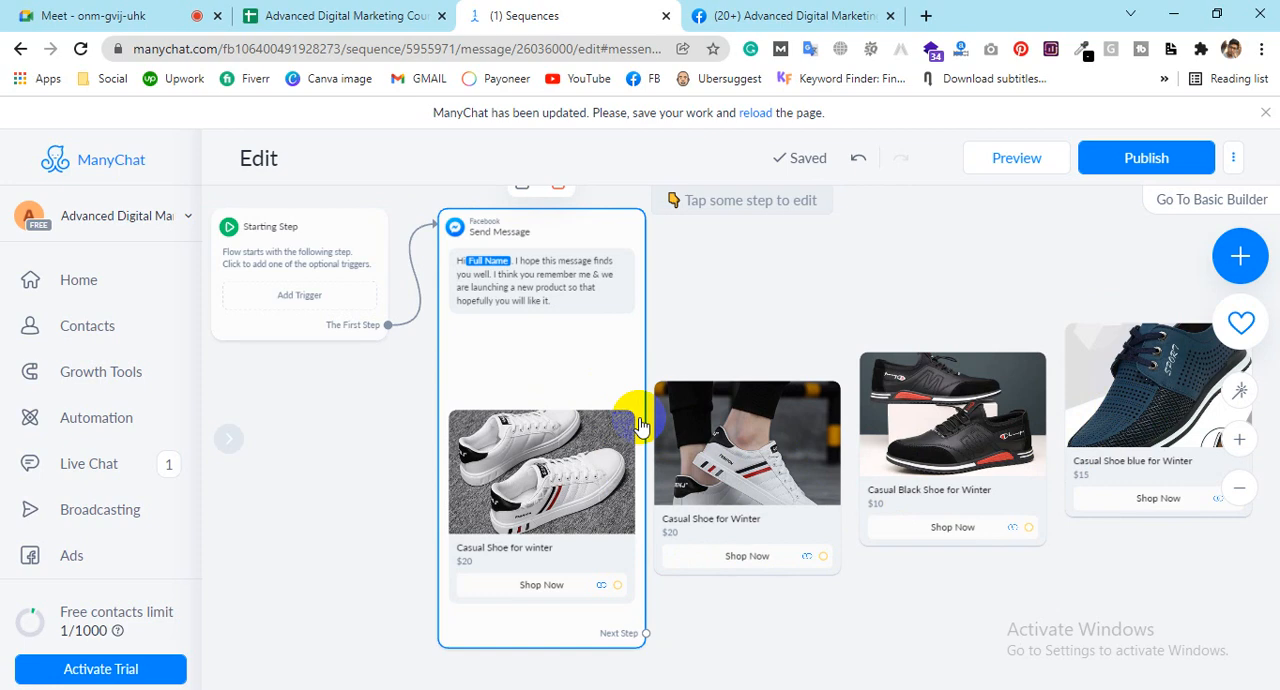
# Step: Send a preview of the flow to Messenger and switch to the Advanced Digital Marketing page on Facebook
pyautogui.click(1045, 160)
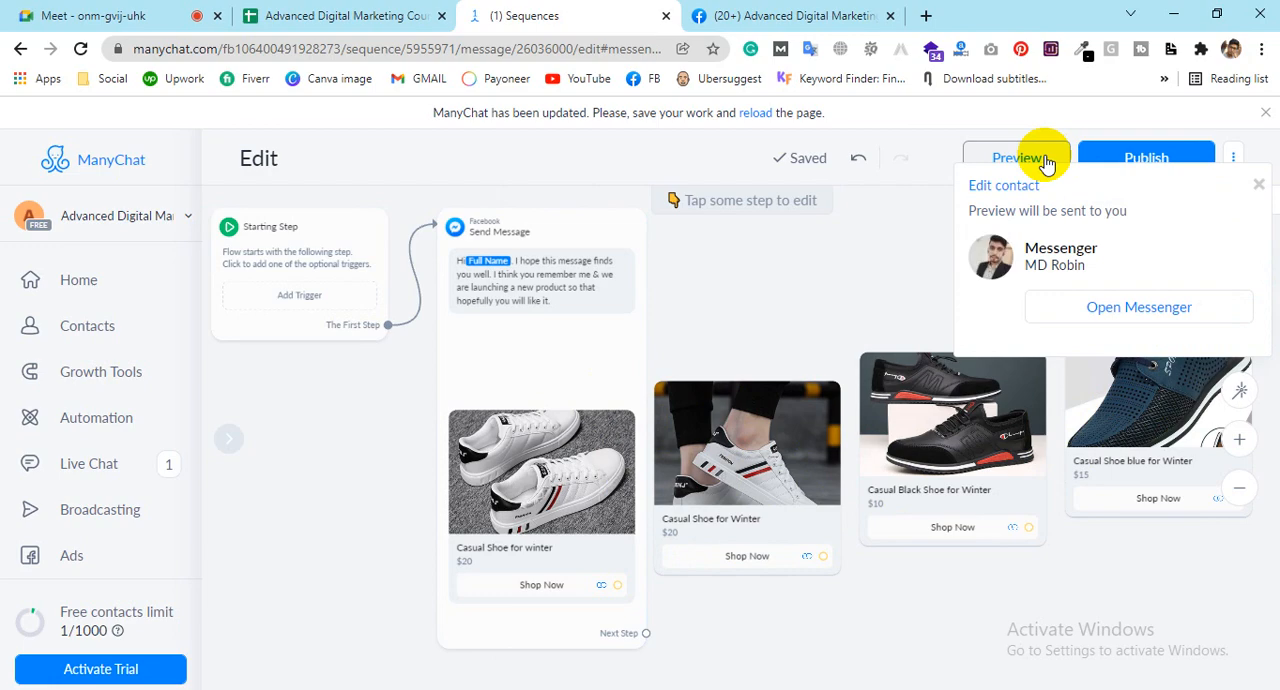
pyautogui.click(1082, 300)
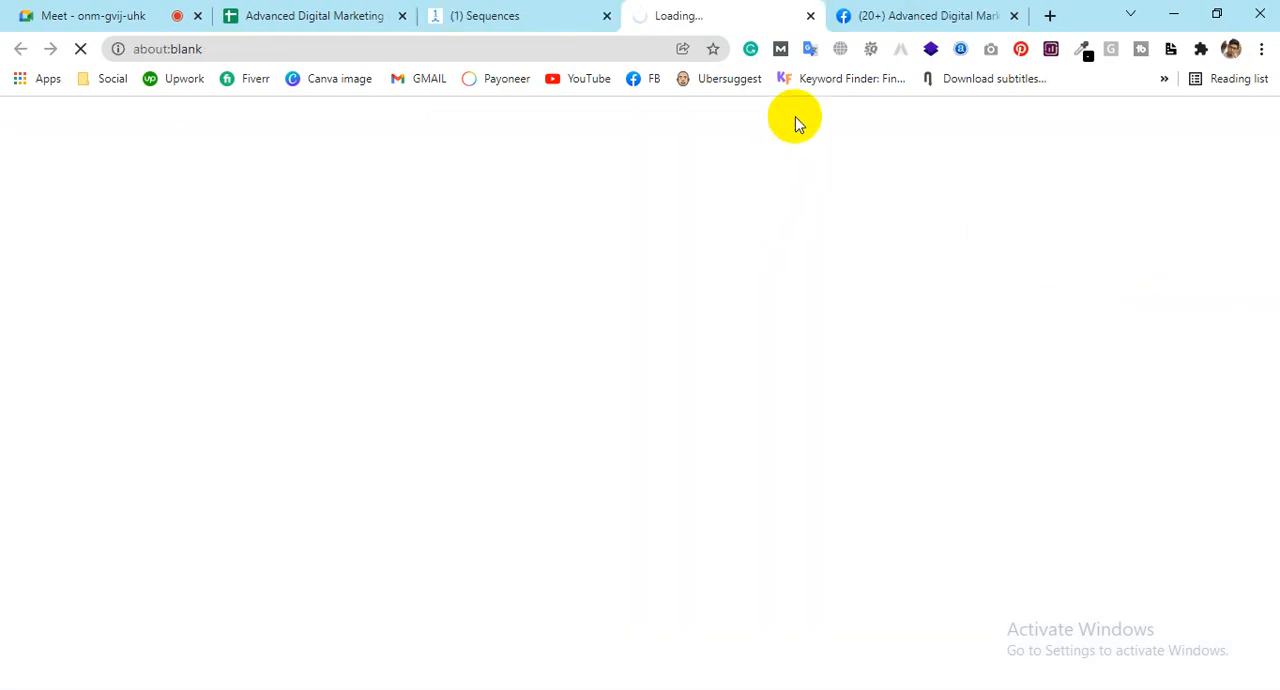
pyautogui.click(810, 15)
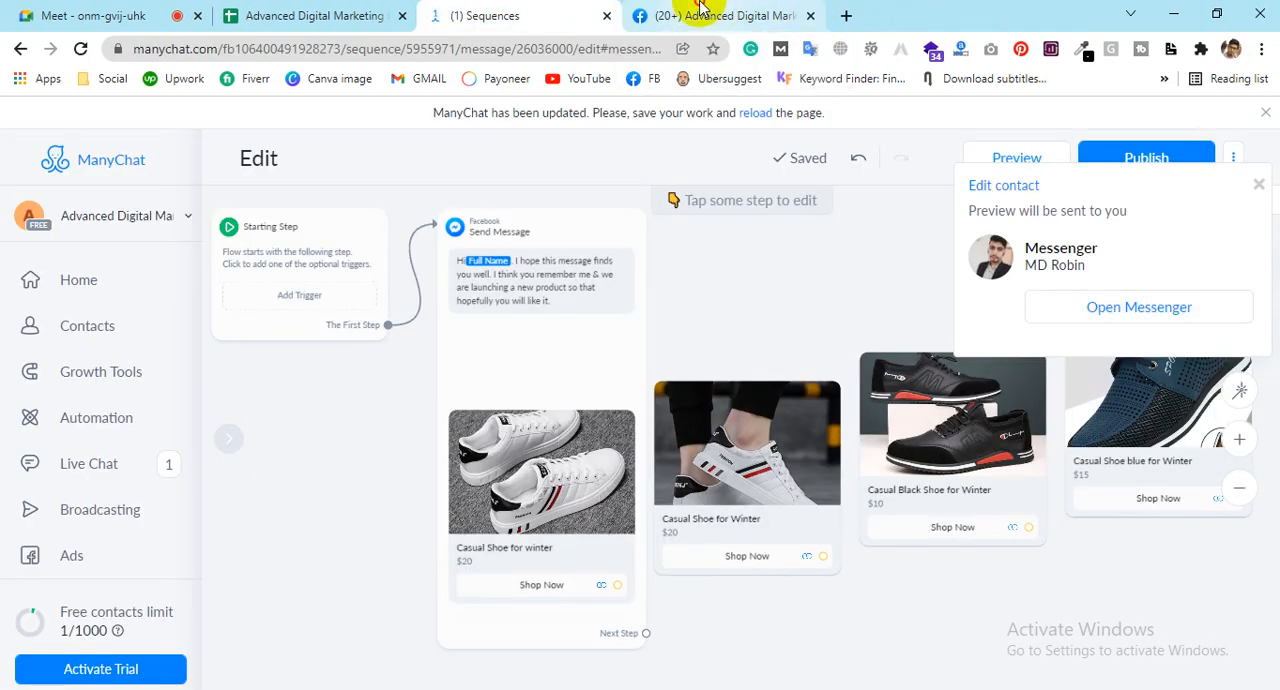
pyautogui.click(700, 12)
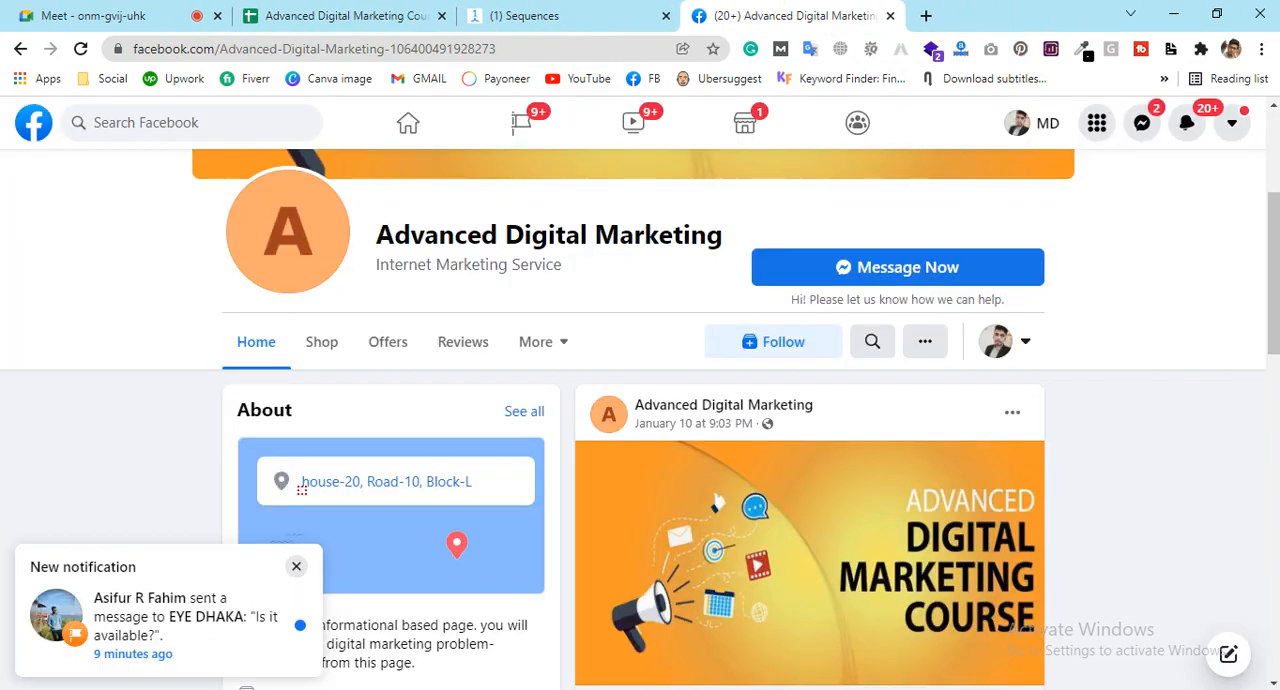
# Step: Examine the preview message in the Messenger chat, reading its text and paging through the shoe gallery cards
pyautogui.scroll(3, 1101, 471)
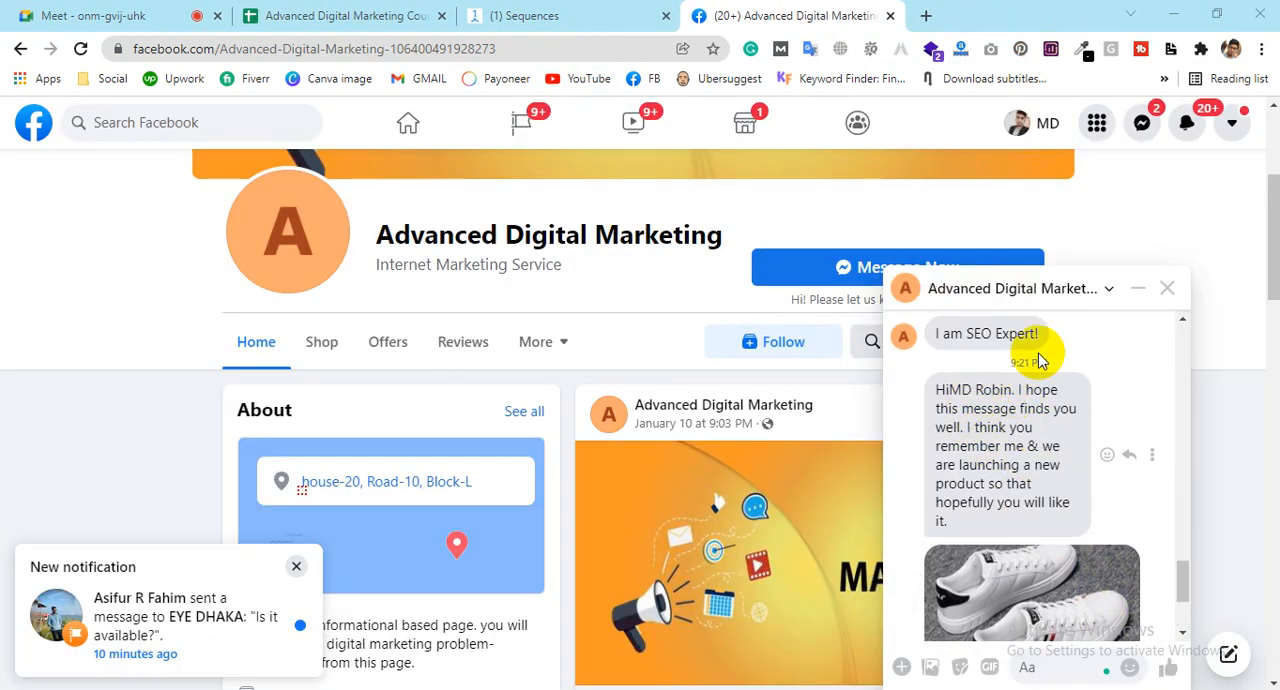
pyautogui.scroll(-3, 1120, 470)
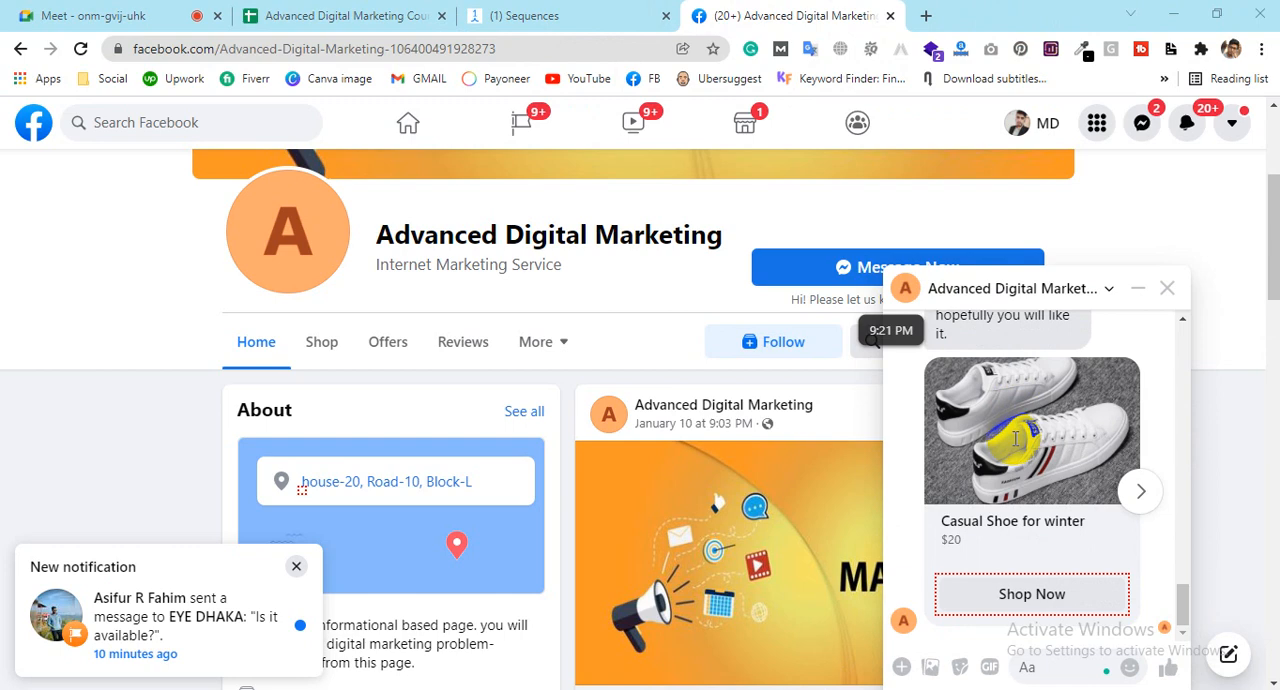
pyautogui.click(1141, 492)
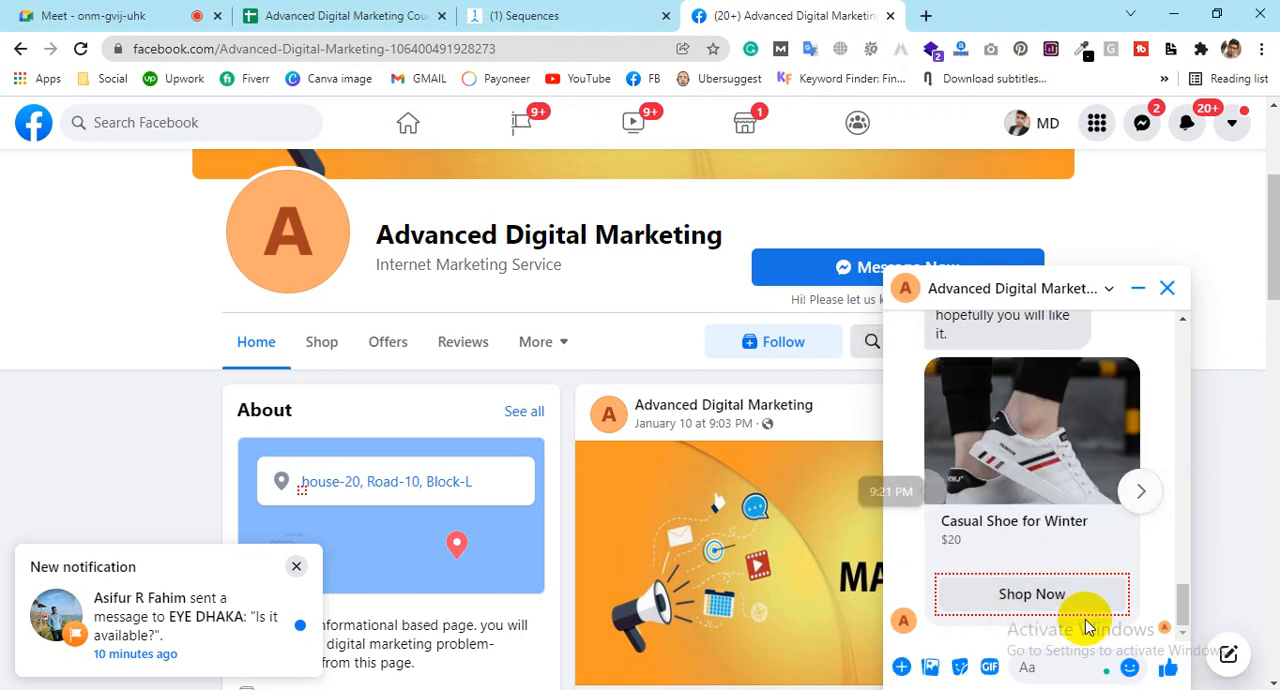
pyautogui.click(1141, 495)
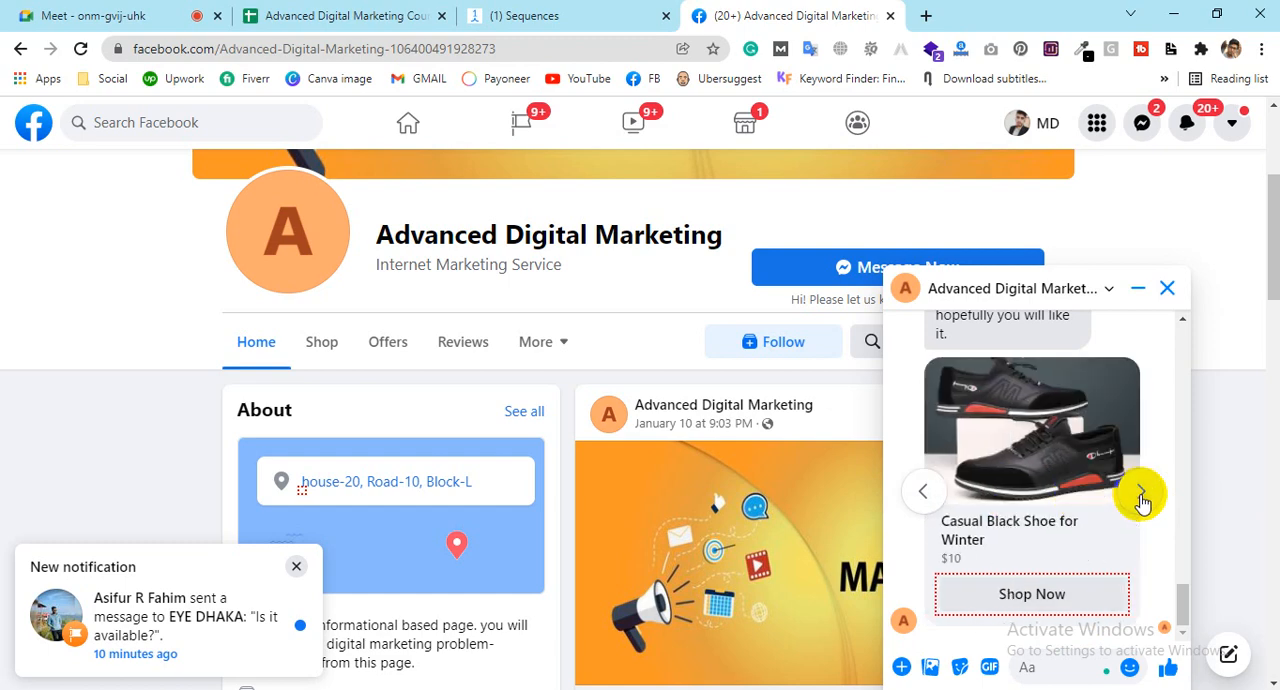
pyautogui.click(1142, 496)
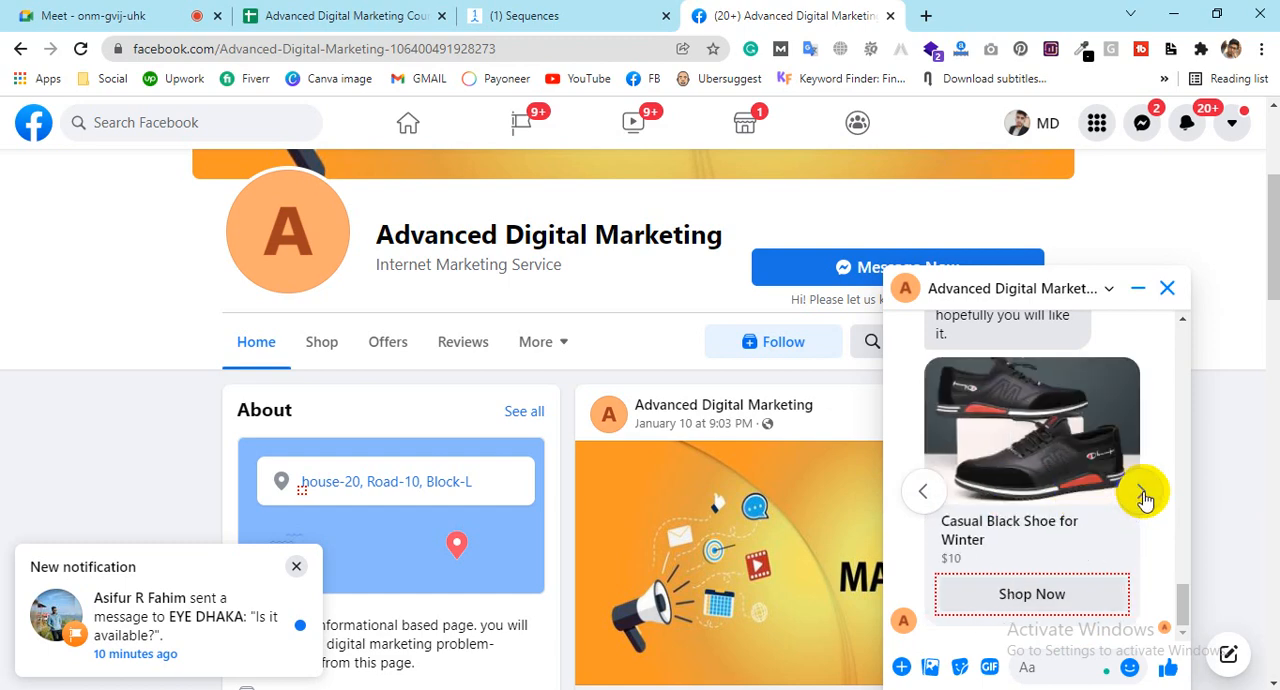
pyautogui.click(925, 492)
pyautogui.click(928, 495)
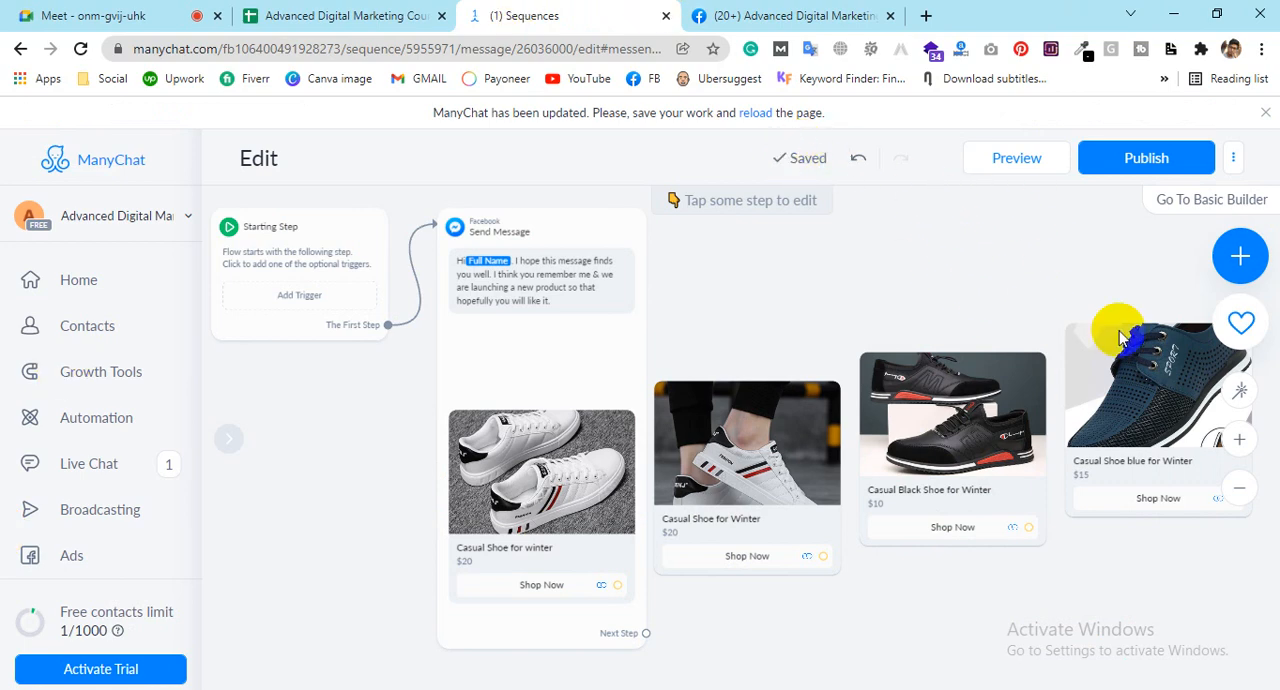
# Step: Rename the flow as "Promotion for winter shoe"
pyautogui.click(1233, 158)
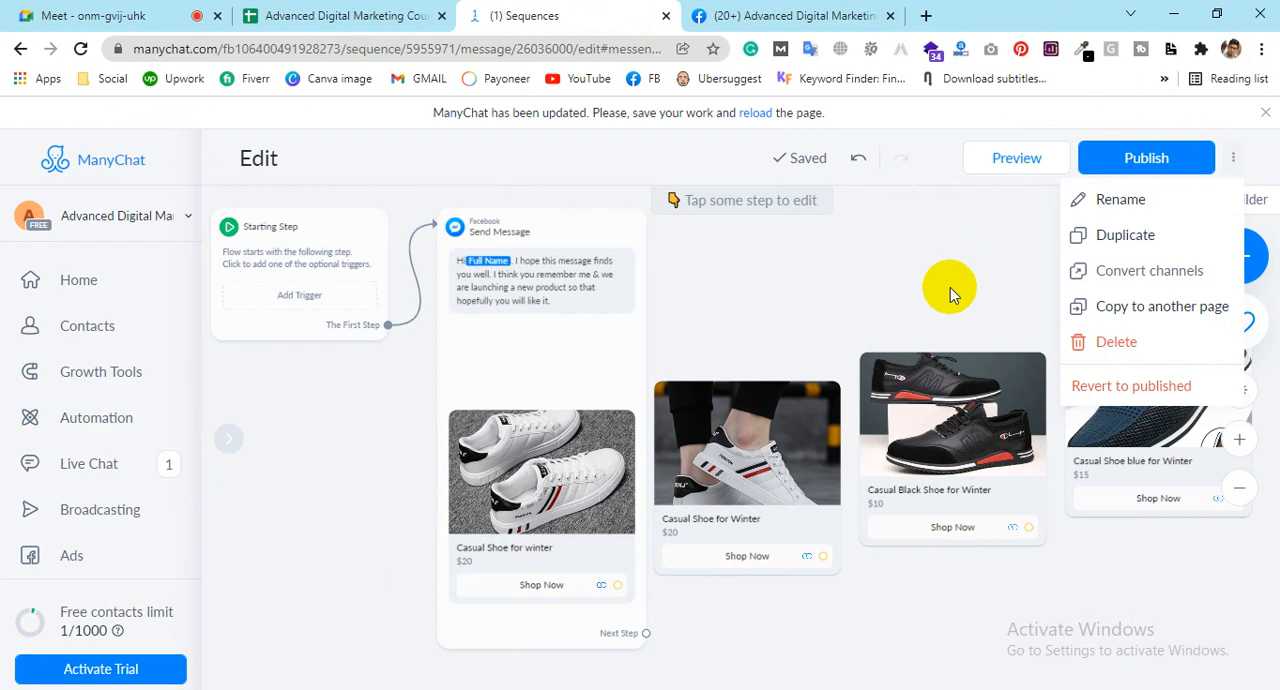
pyautogui.click(1122, 200)
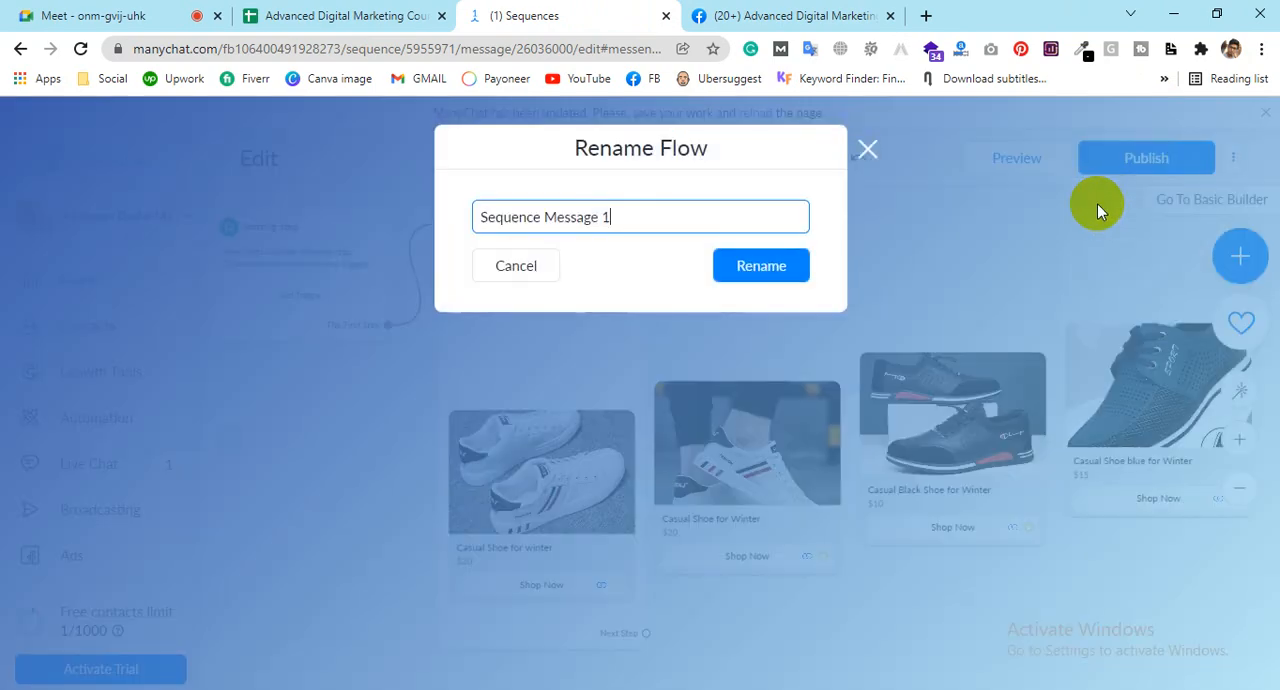
pyautogui.tripleClick(648, 233)
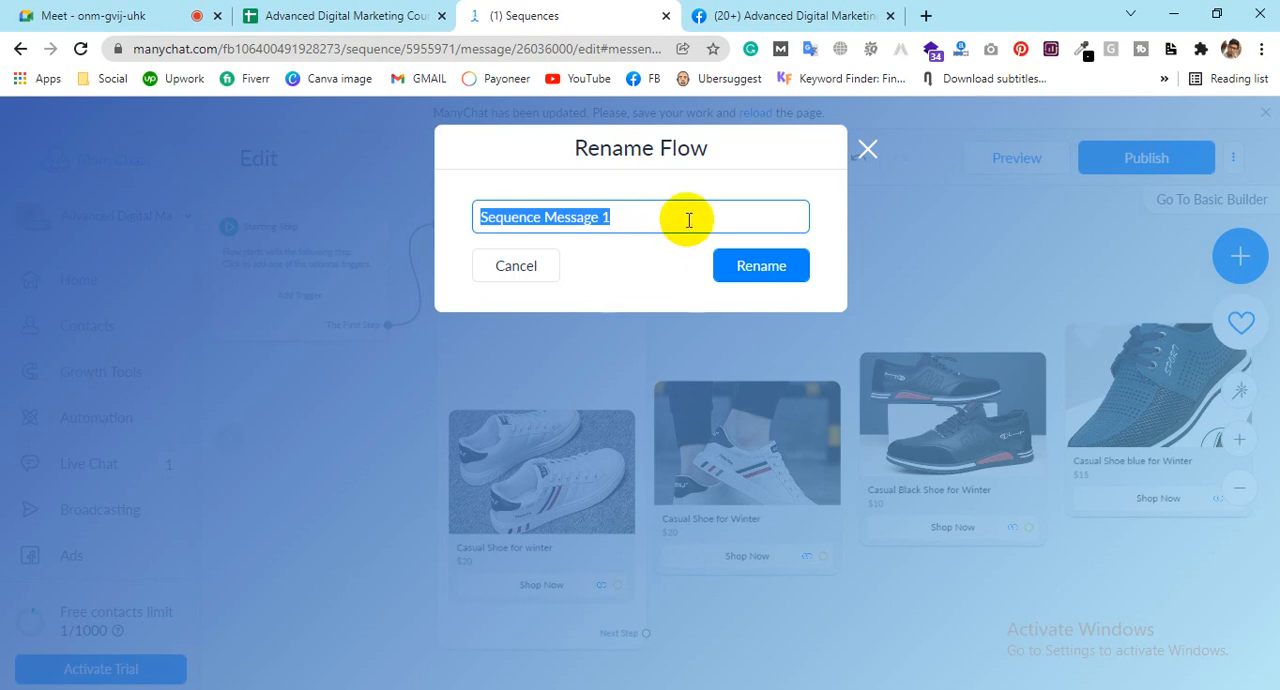
pyautogui.write('Promot')
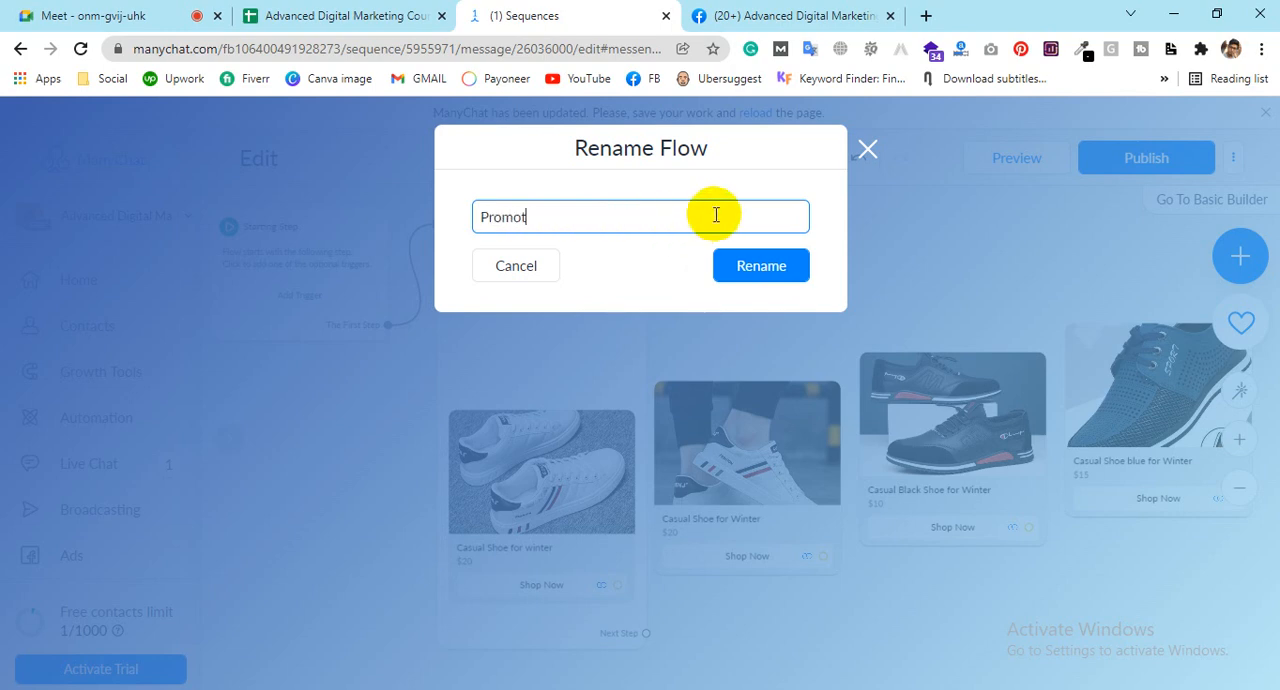
pyautogui.write('ion for ')
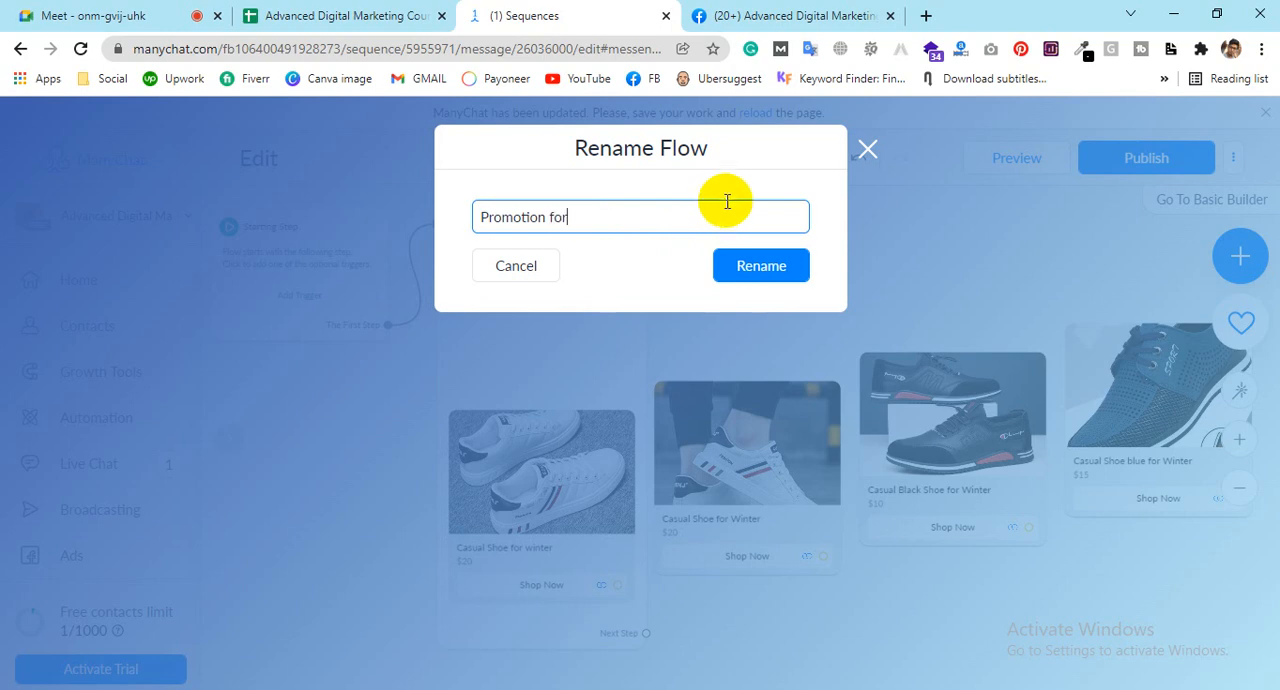
pyautogui.write('win')
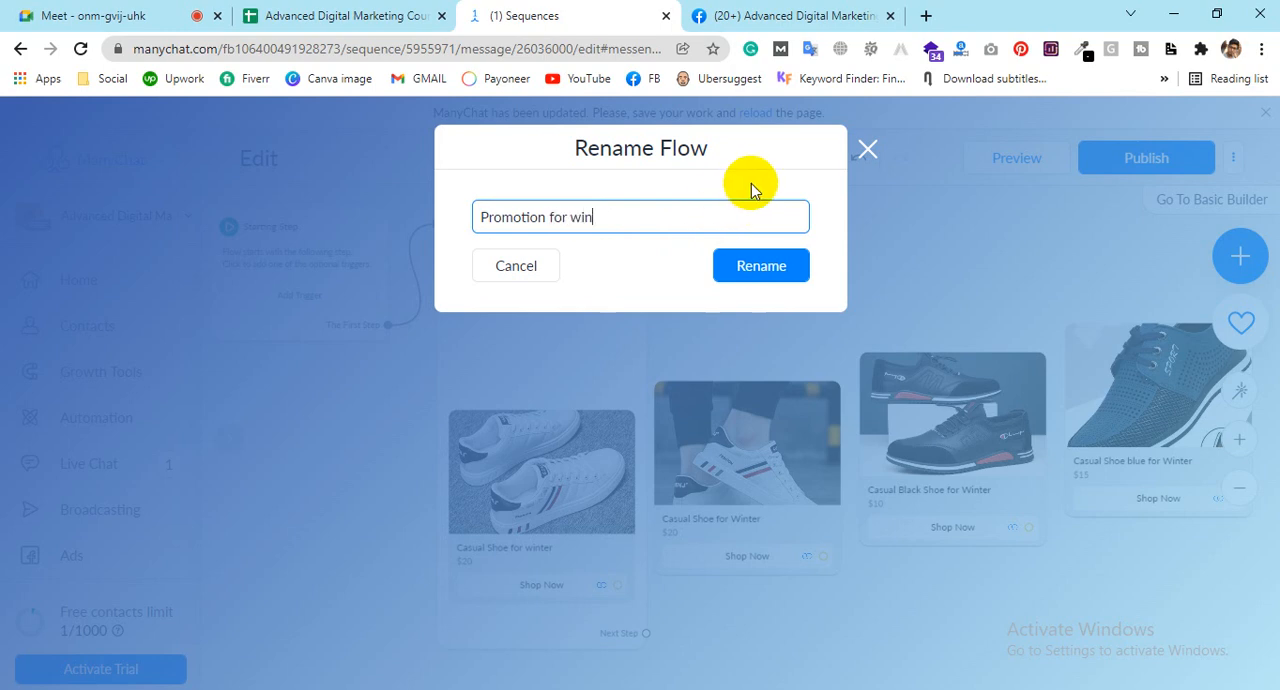
pyautogui.write('ter shoe')
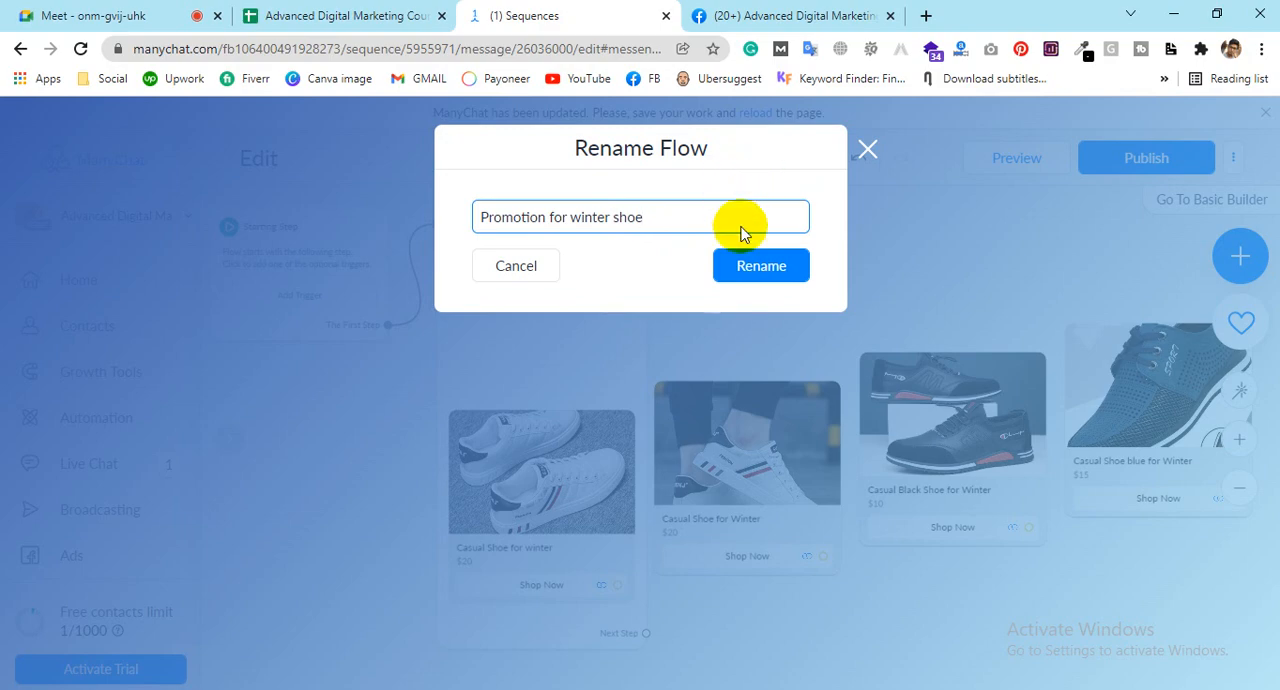
pyautogui.click(760, 266)
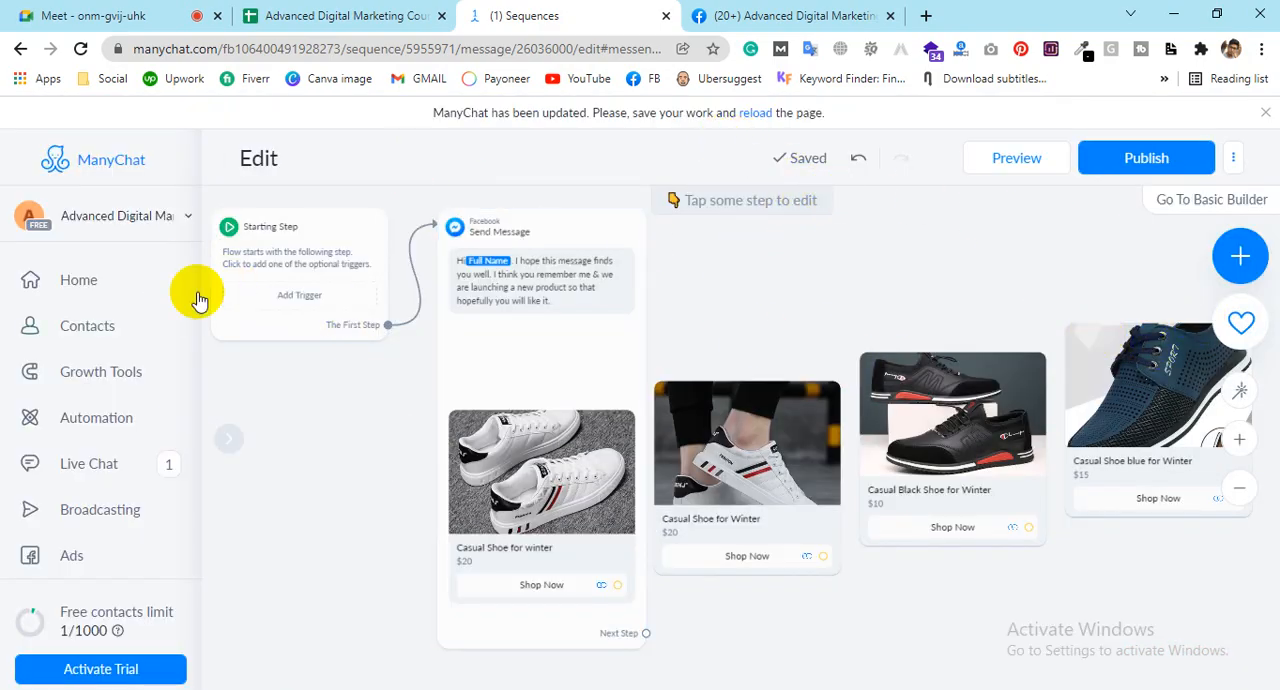
# Step: Leave the flow editor and open the Demo sequence from the list of automation sequences
pyautogui.click(75, 418)
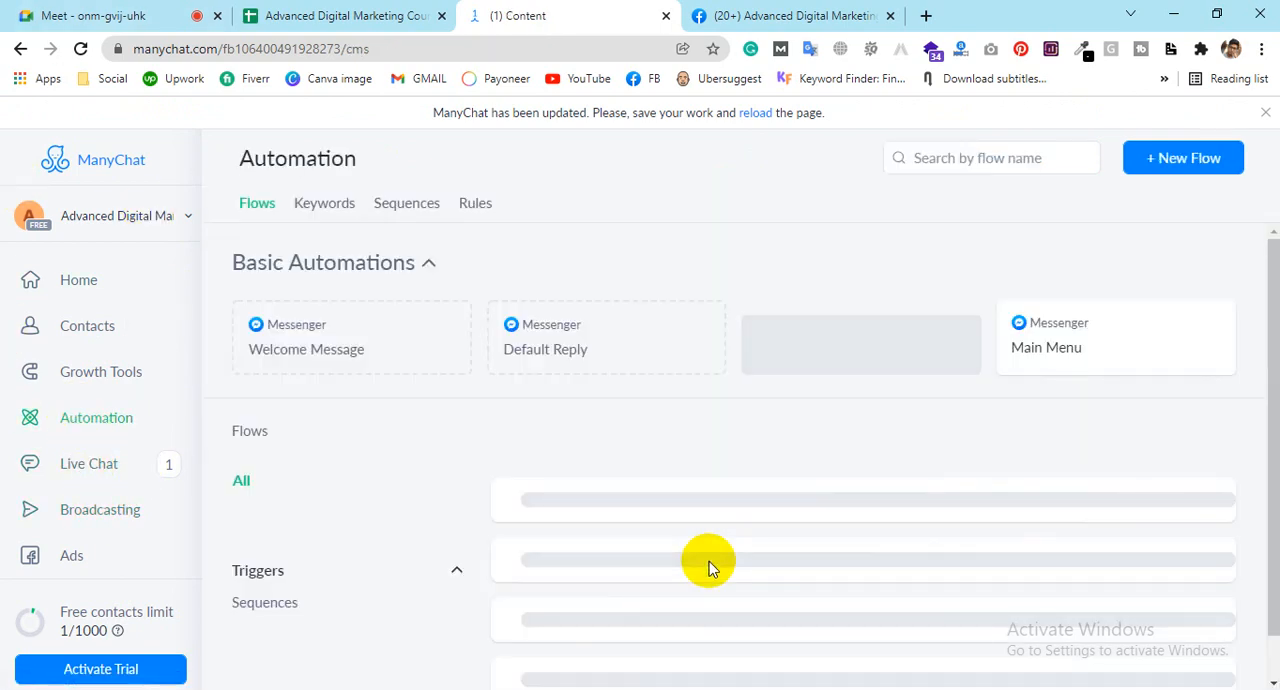
pyautogui.click(408, 206)
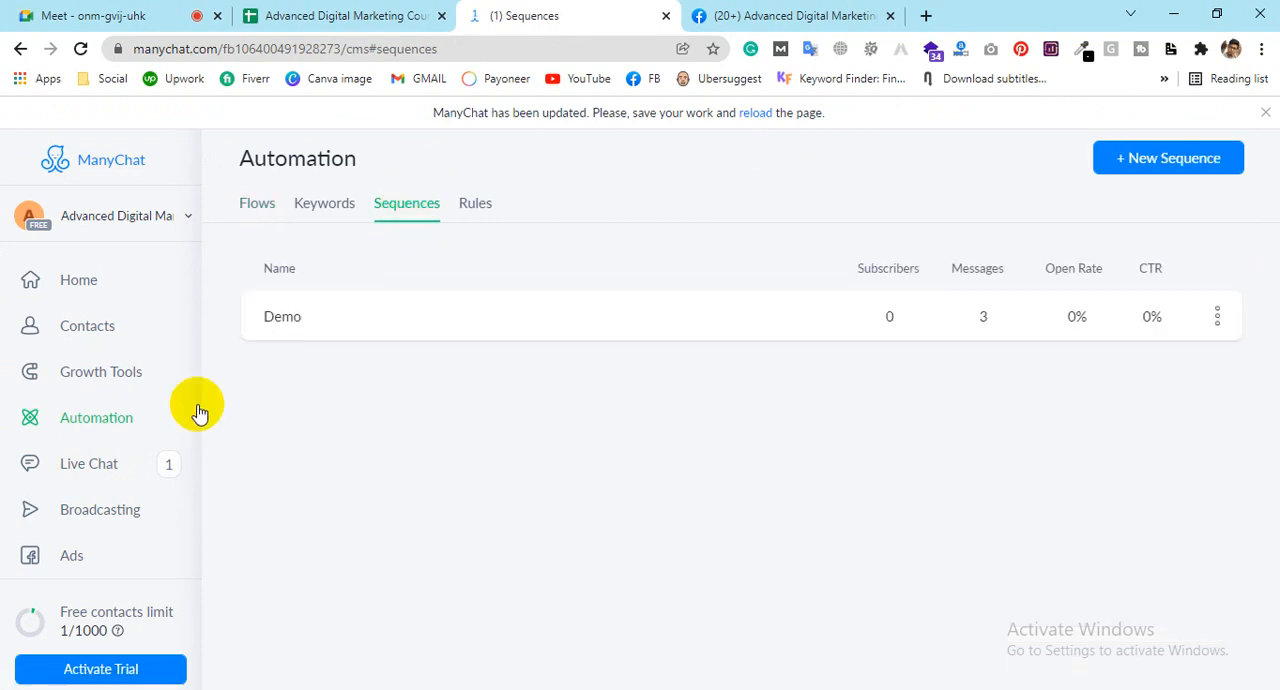
pyautogui.click(665, 318)
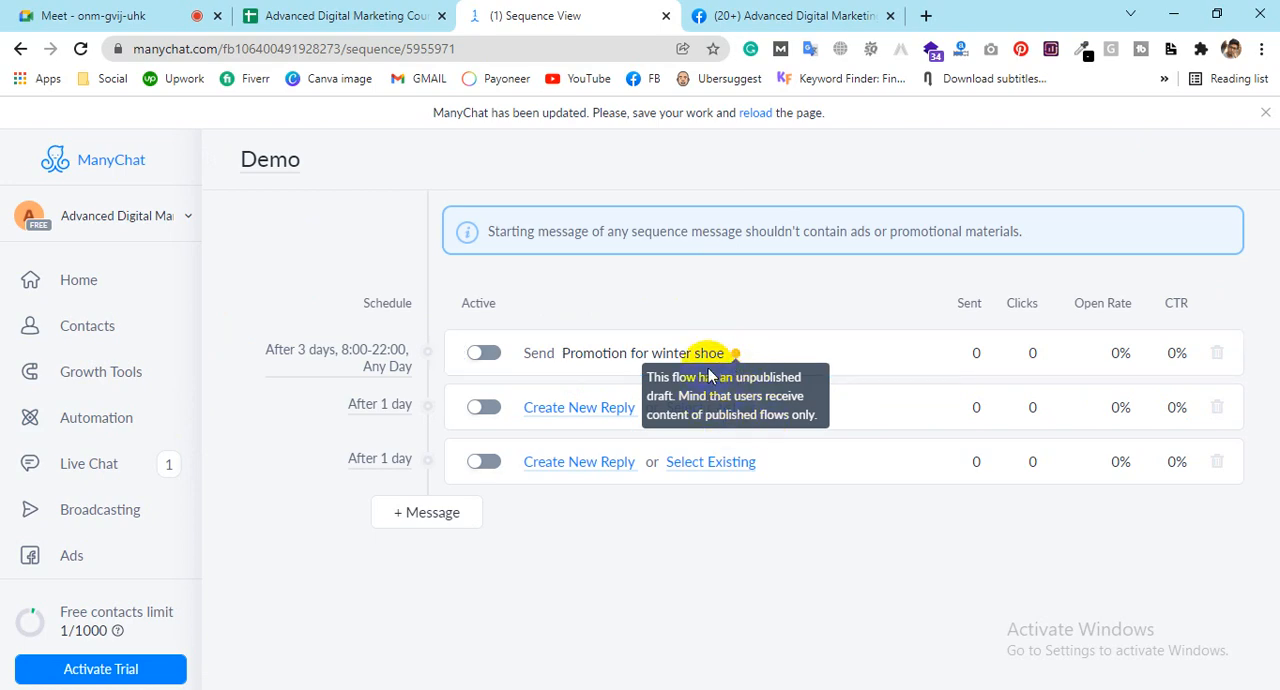
pyautogui.click(477, 355)
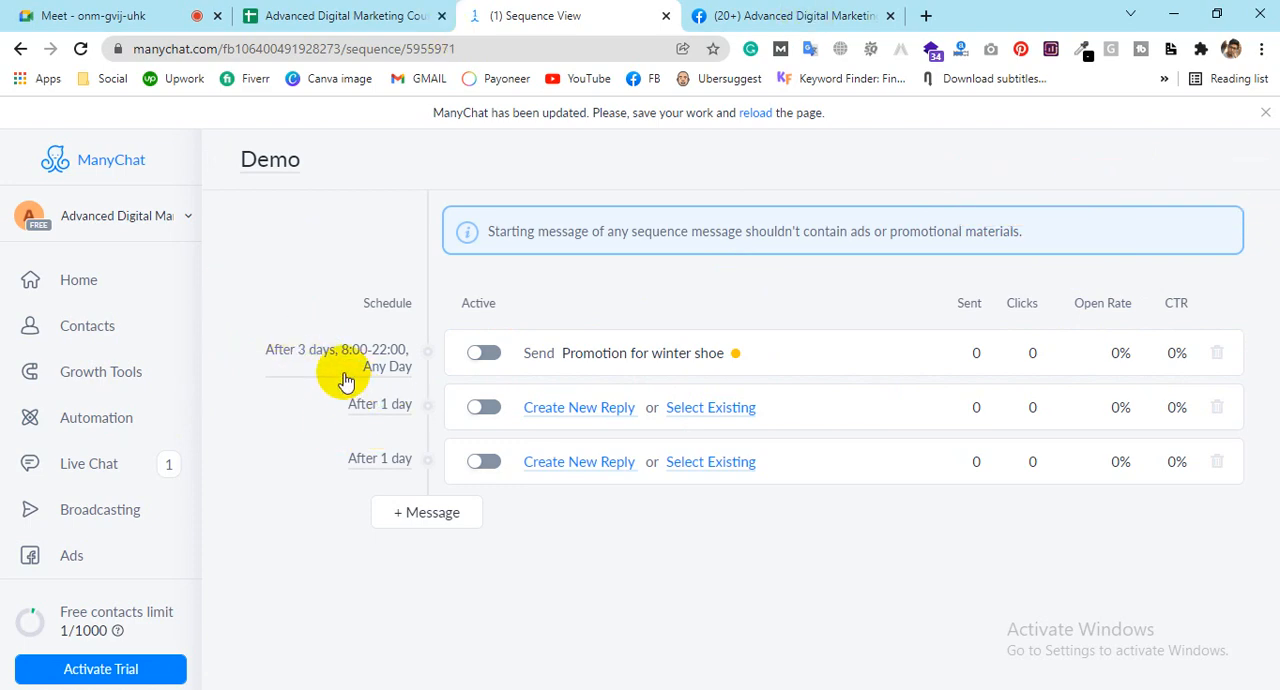
pyautogui.click(383, 404)
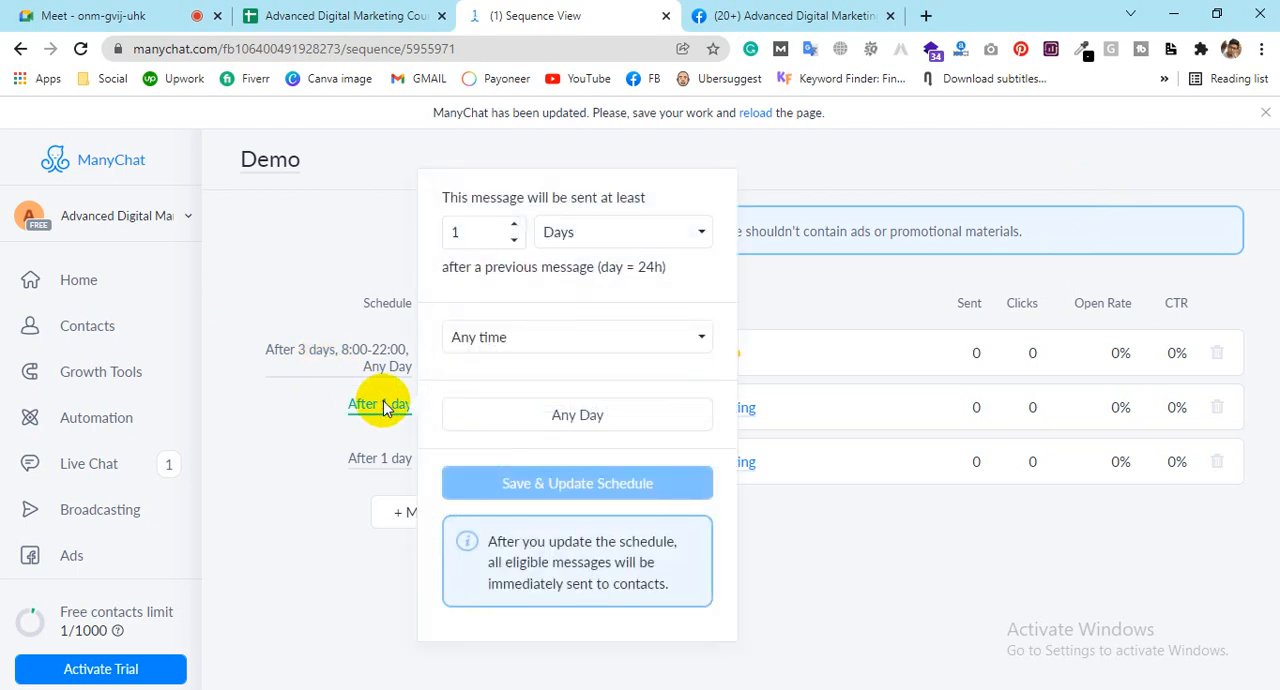
pyautogui.click(511, 228)
pyautogui.tripleClick(511, 221)
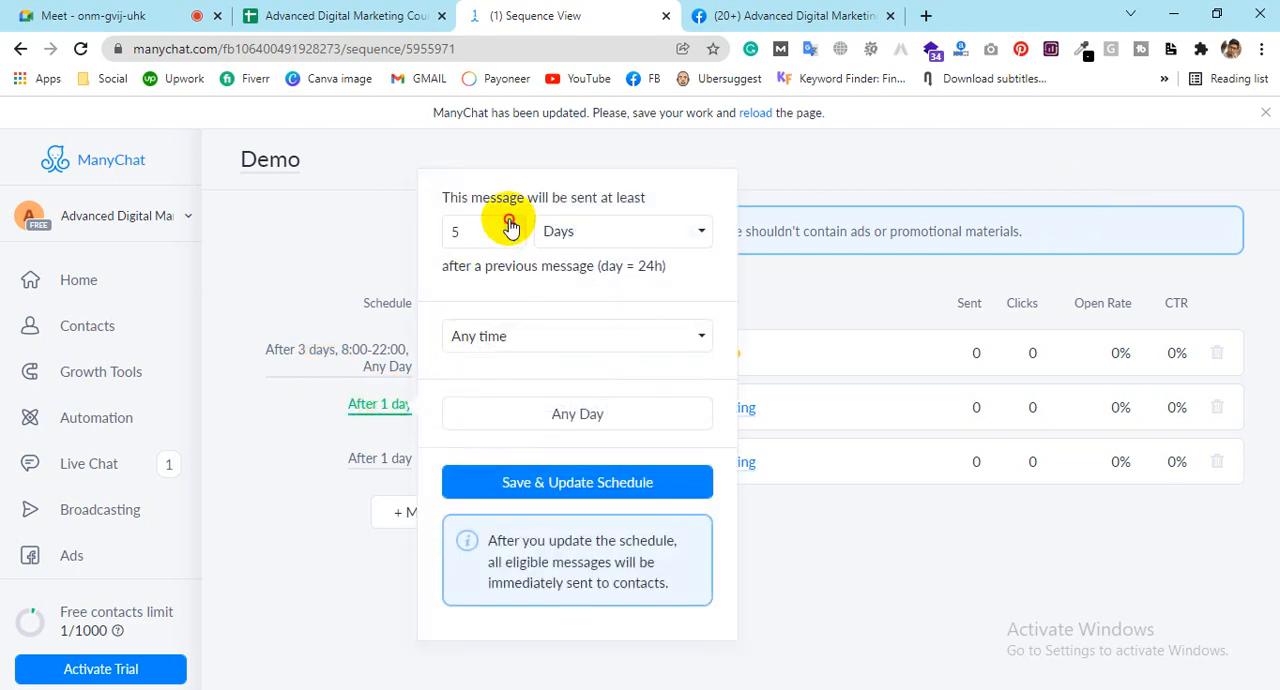
pyautogui.tripleClick(516, 238)
pyautogui.click(516, 238)
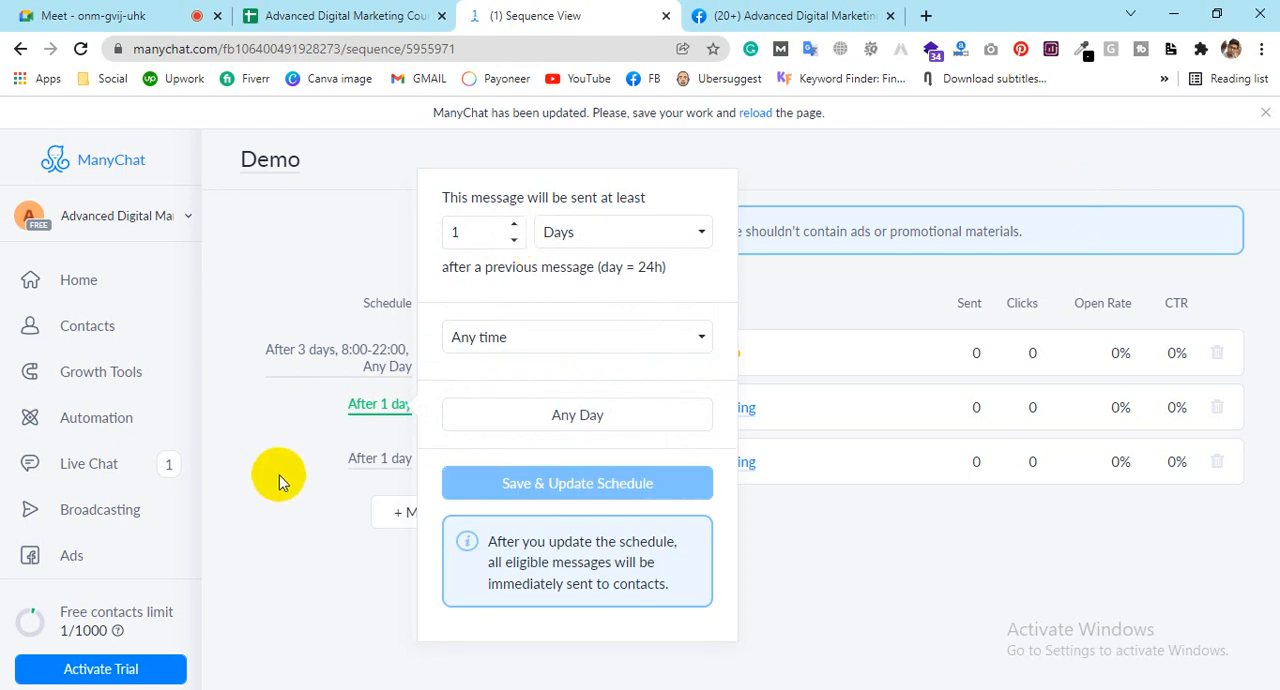
pyautogui.click(314, 471)
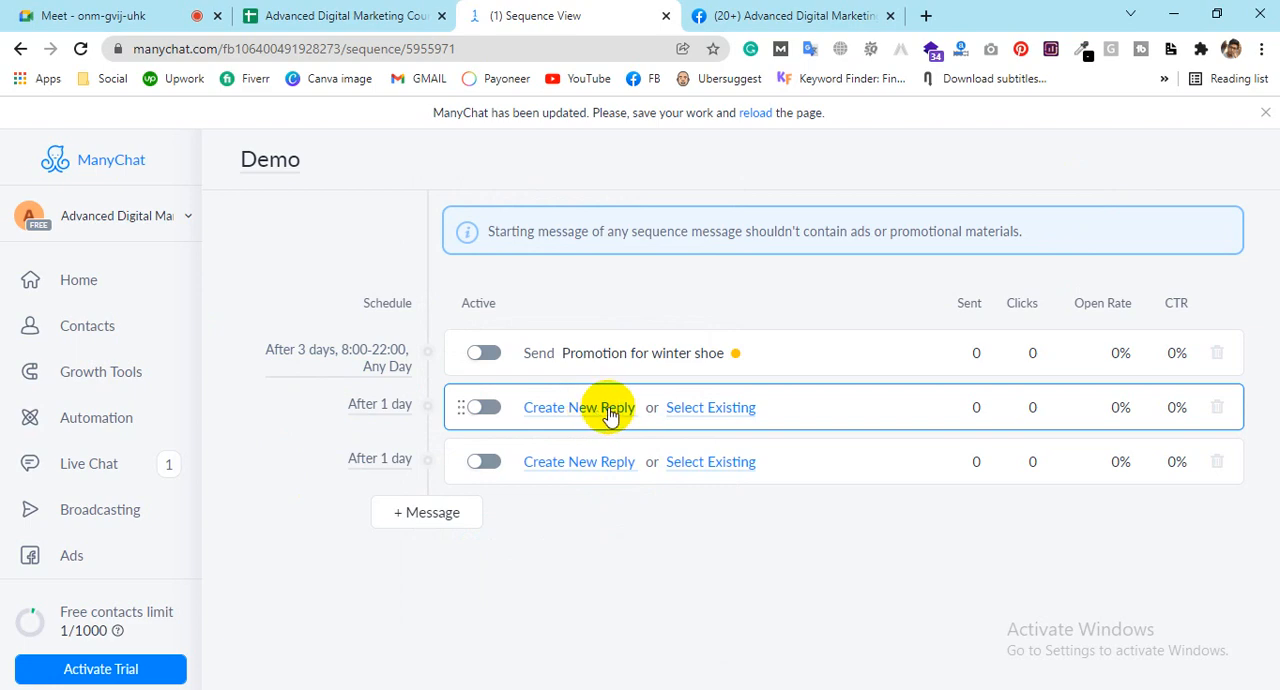
# Step: Schedule the second sequence message for at least 4 days after the previous message and save the updated schedule
pyautogui.click(390, 404)
pyautogui.click(513, 224)
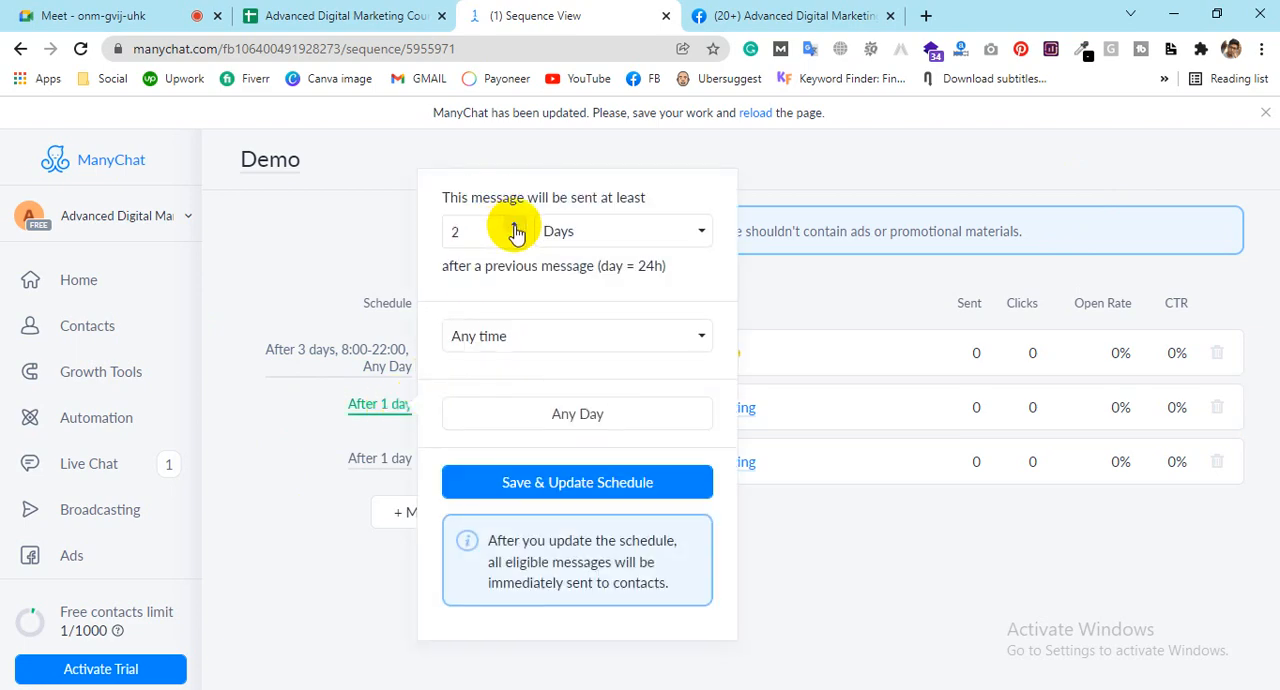
pyautogui.click(513, 224)
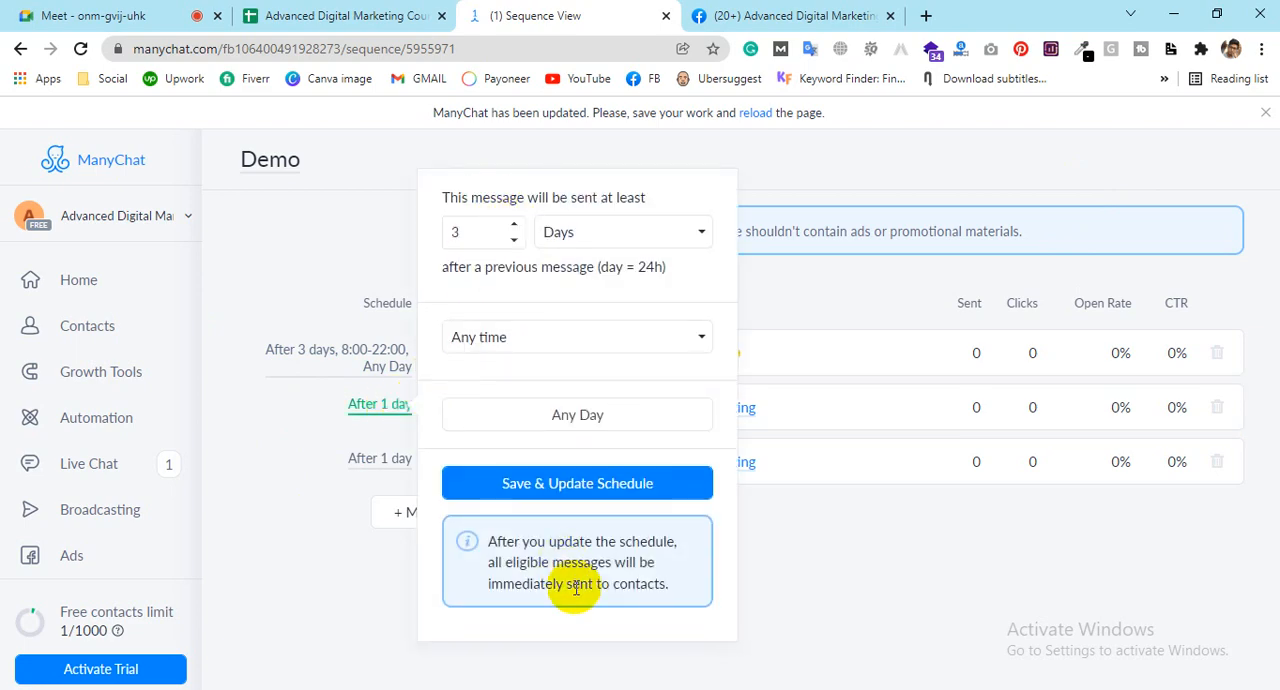
pyautogui.click(513, 224)
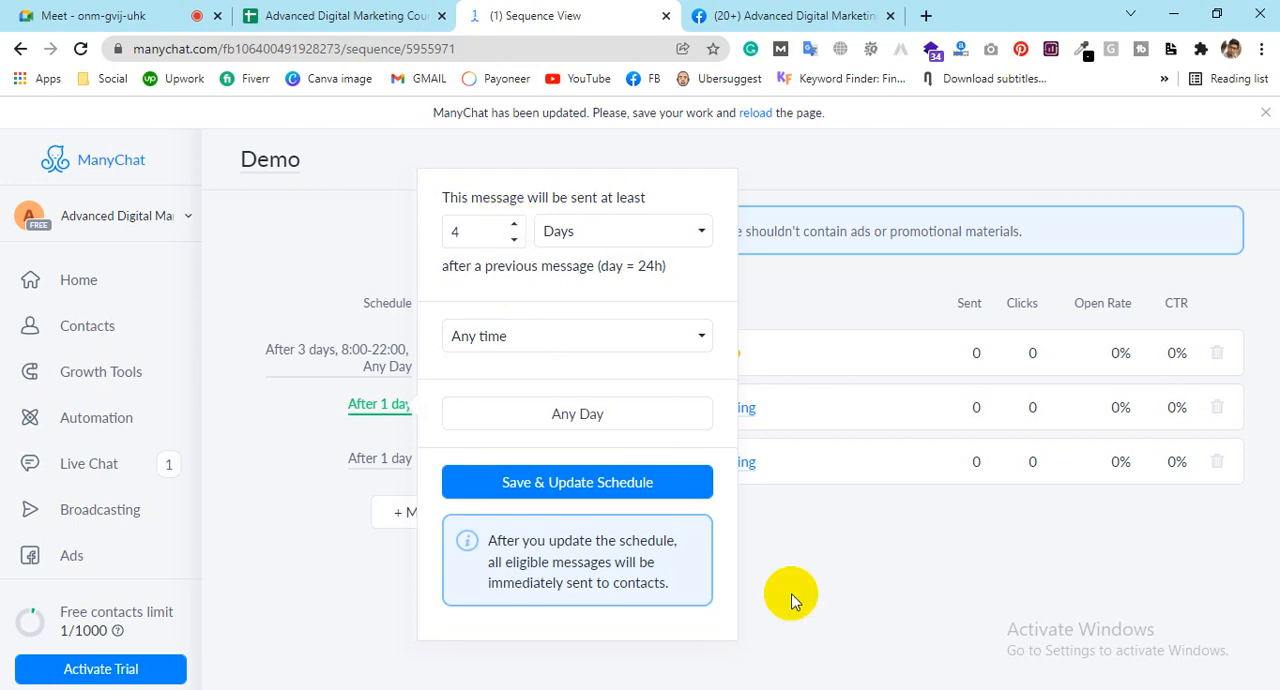
pyautogui.click(560, 482)
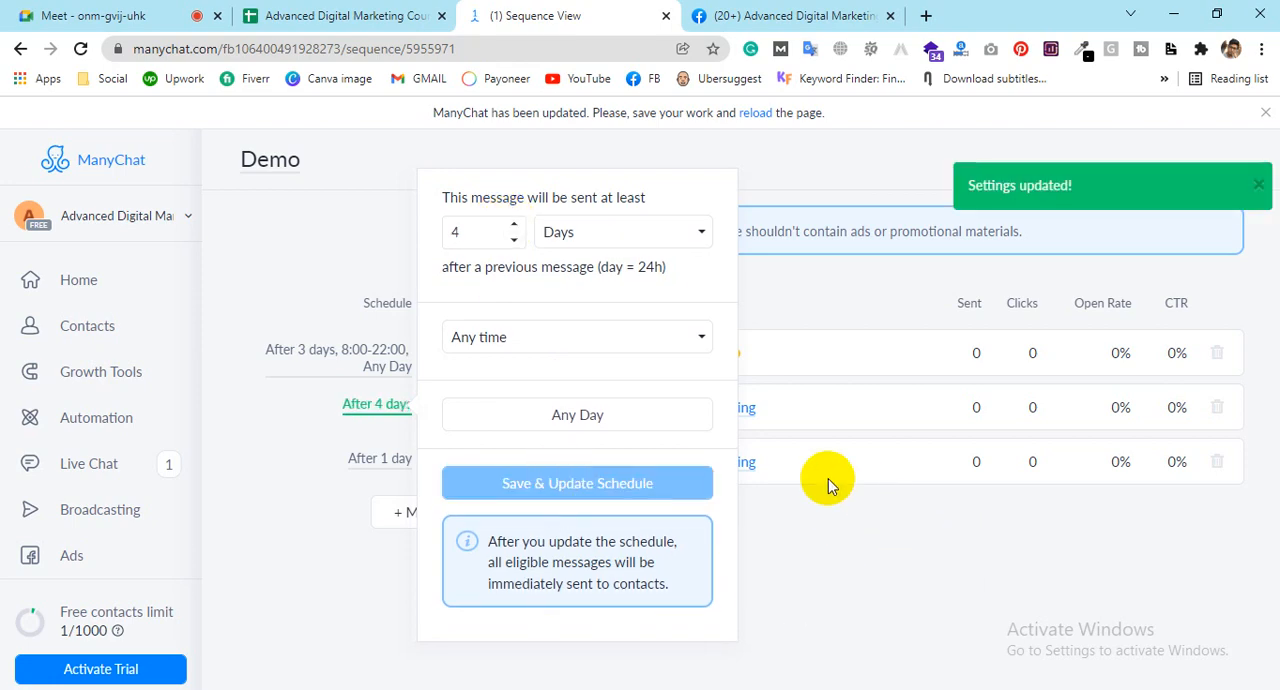
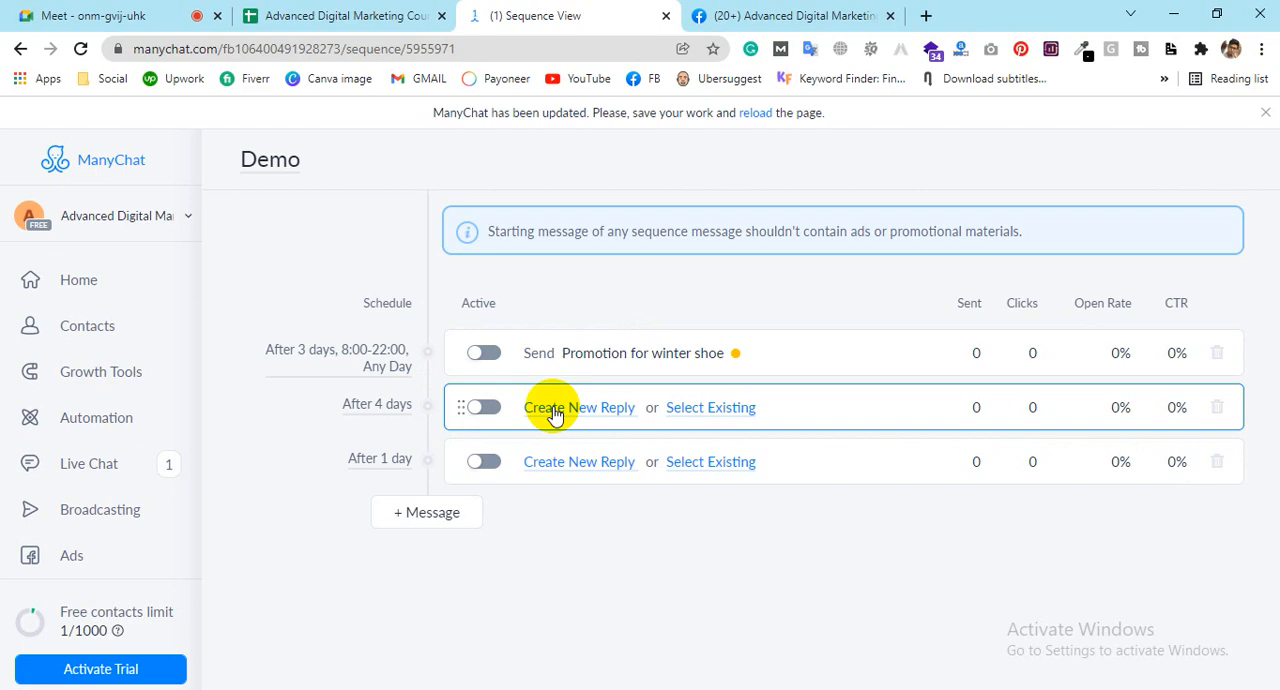
# Step: Try the 4-day message below the 1-day message, restore its order, and delete the 4-day message from the sequence
pyautogui.moveTo(463, 405); pyautogui.dragTo(481, 512)
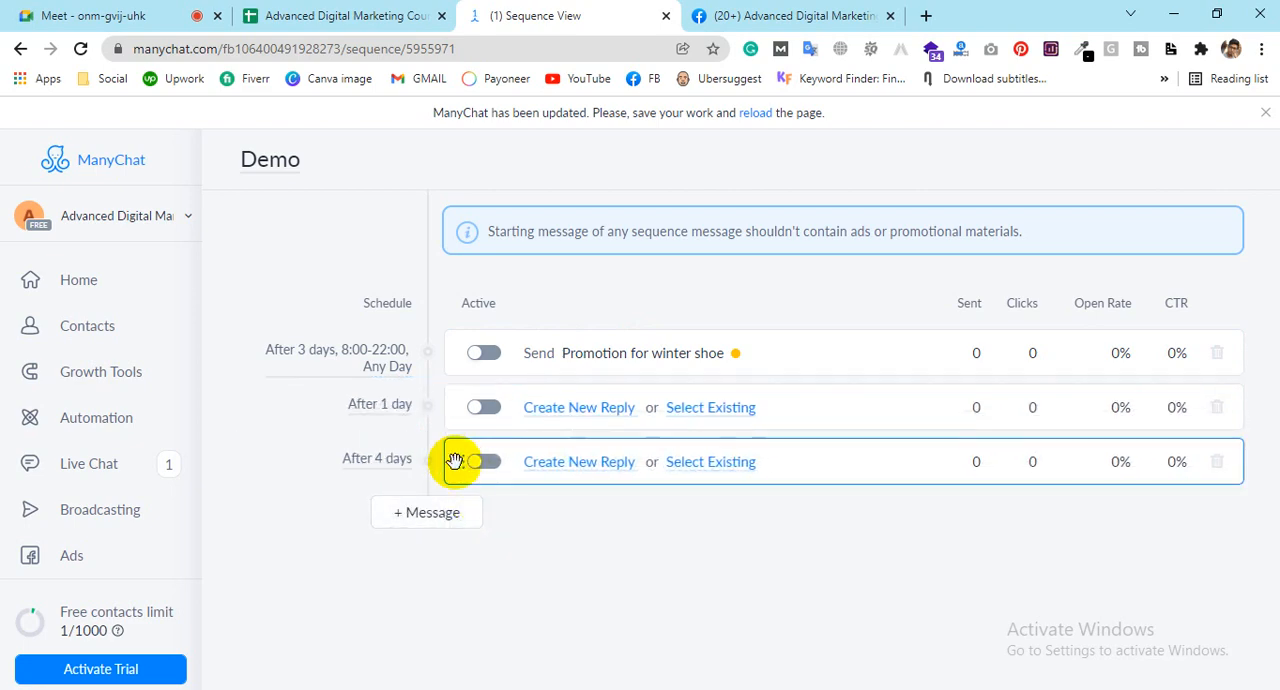
pyautogui.moveTo(451, 457); pyautogui.dragTo(455, 400)
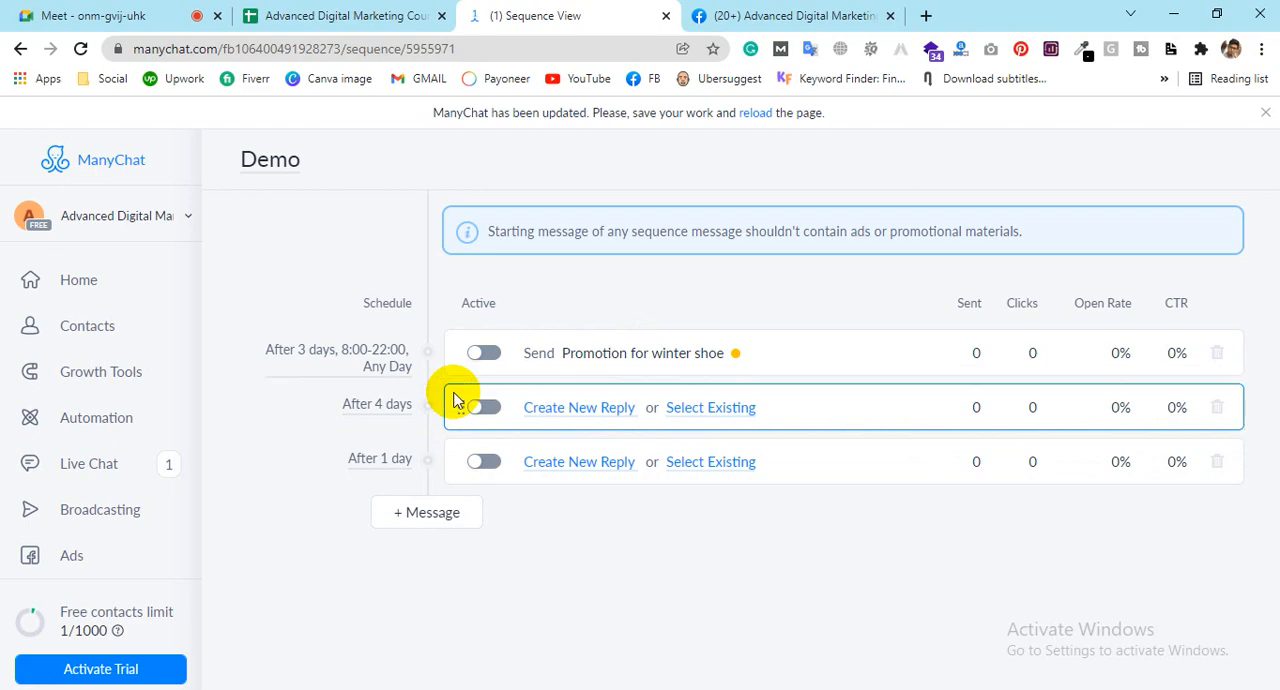
pyautogui.click(1216, 407)
pyautogui.click(795, 223)
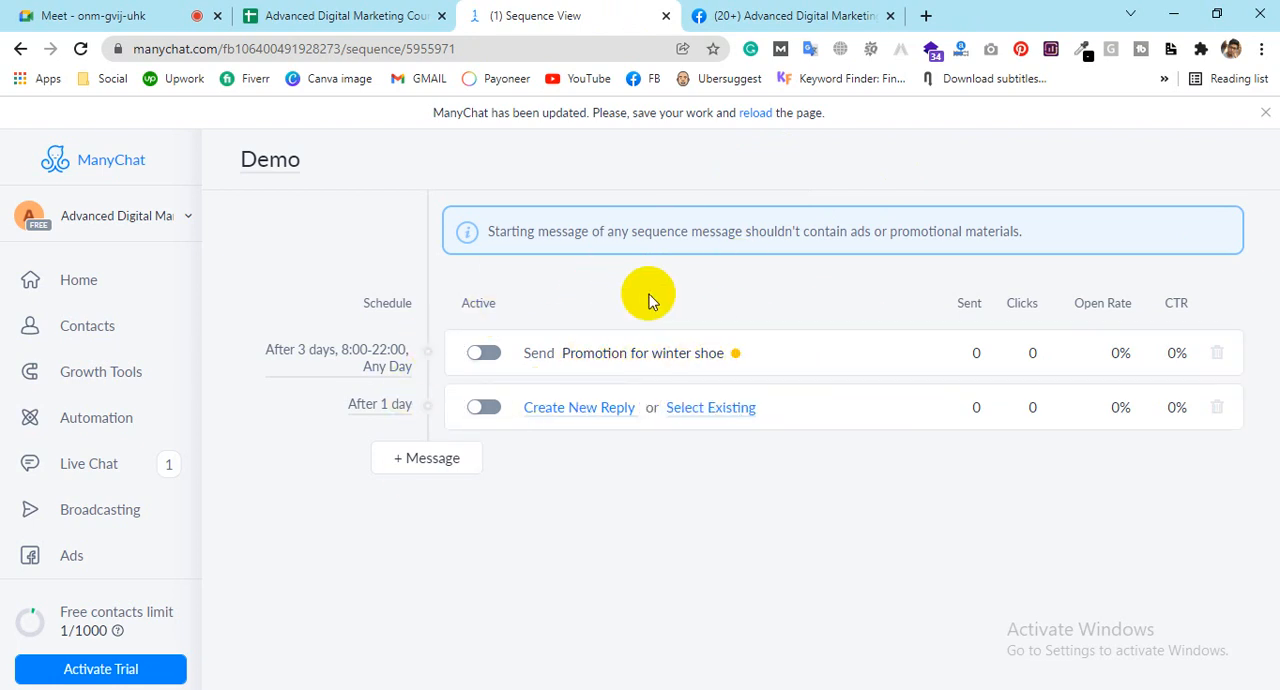
# Step: Try to activate the winter shoe message, and review its preview in the Facebook page chat and the sequence's notice about promotional content
pyautogui.click(484, 353)
pyautogui.click(773, 17)
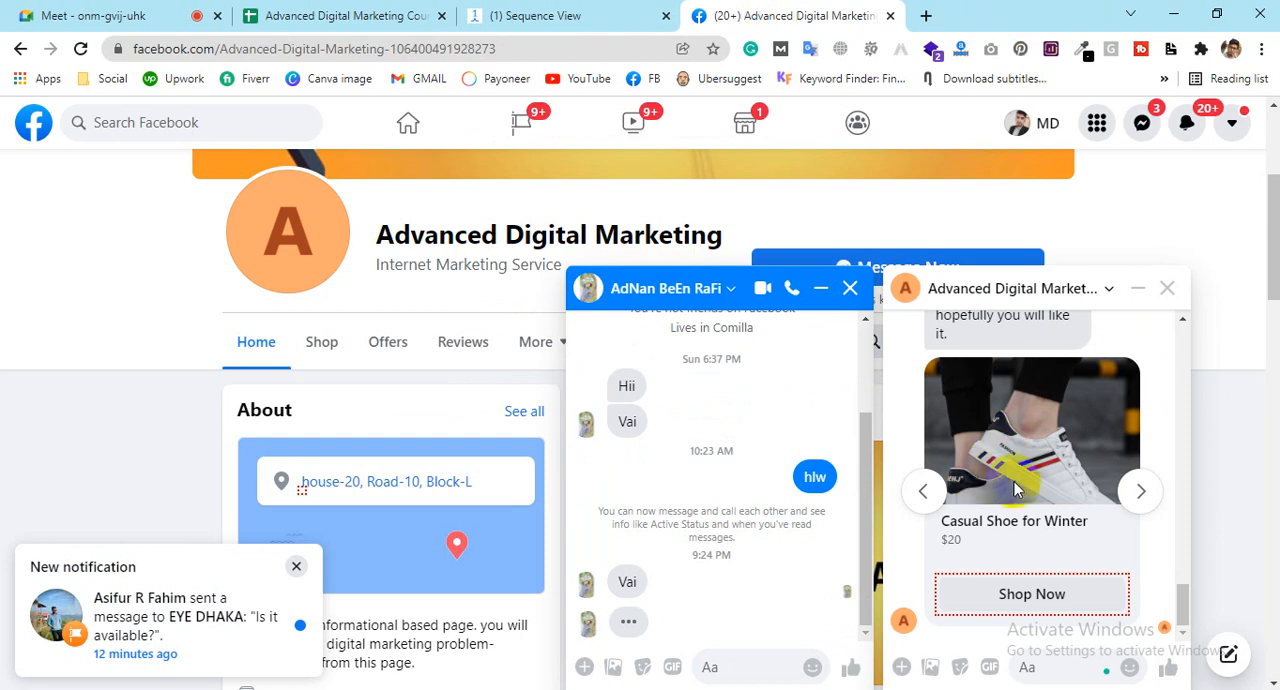
pyautogui.scroll(3, 1017, 490)
pyautogui.scroll(-1, 1017, 490)
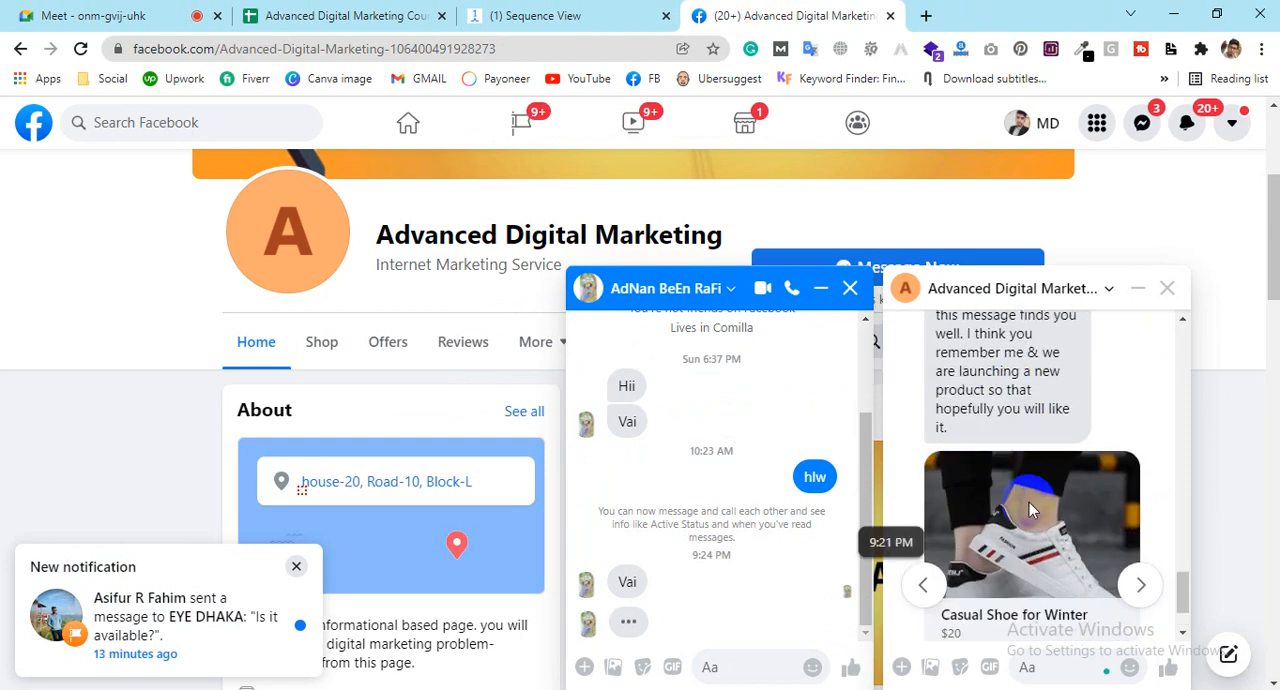
pyautogui.click(850, 292)
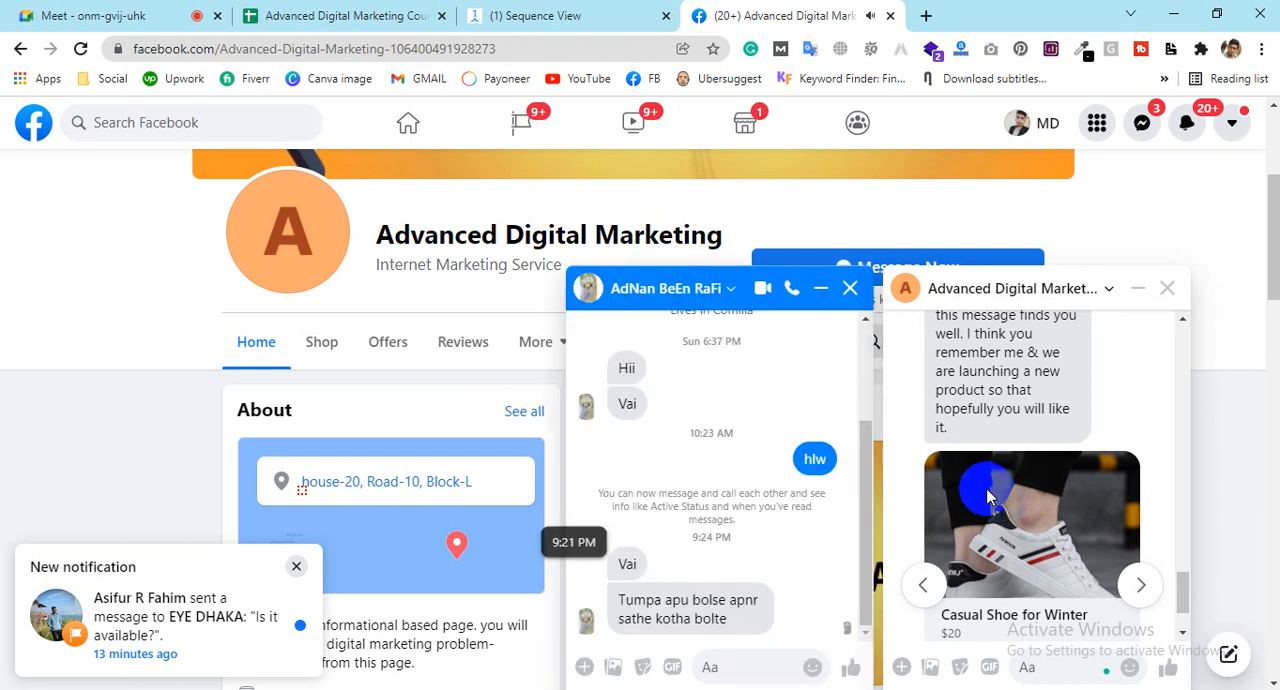
pyautogui.click(610, 14)
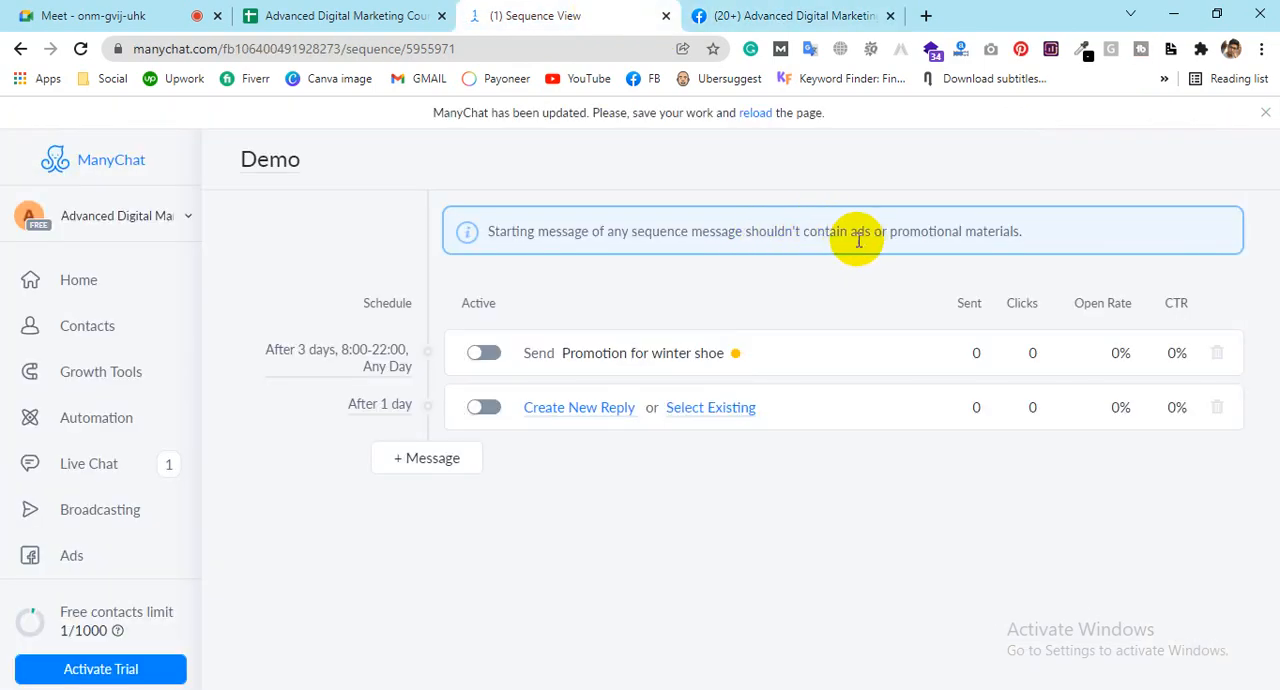
pyautogui.moveTo(848, 233); pyautogui.dragTo(957, 233)
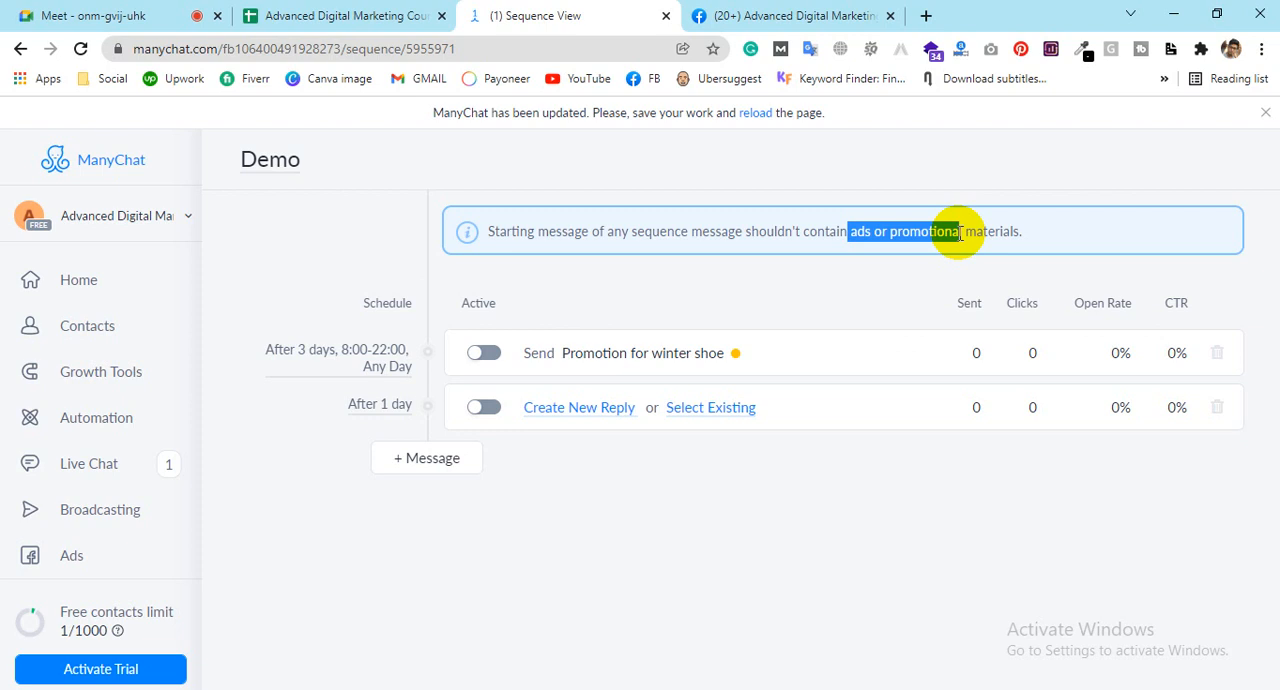
# Step: Publish the "Promotion for winter shoe" flow and activate it as the first message of the Demo sequence
pyautogui.click(615, 368)
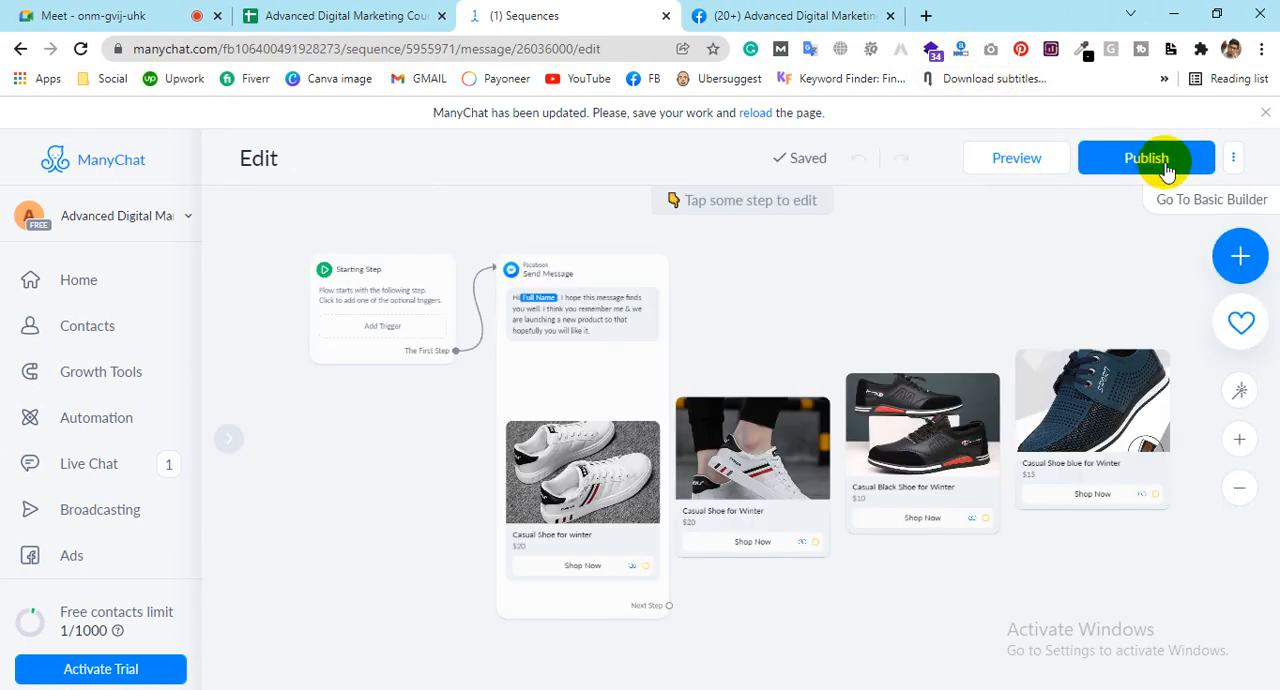
pyautogui.click(1165, 170)
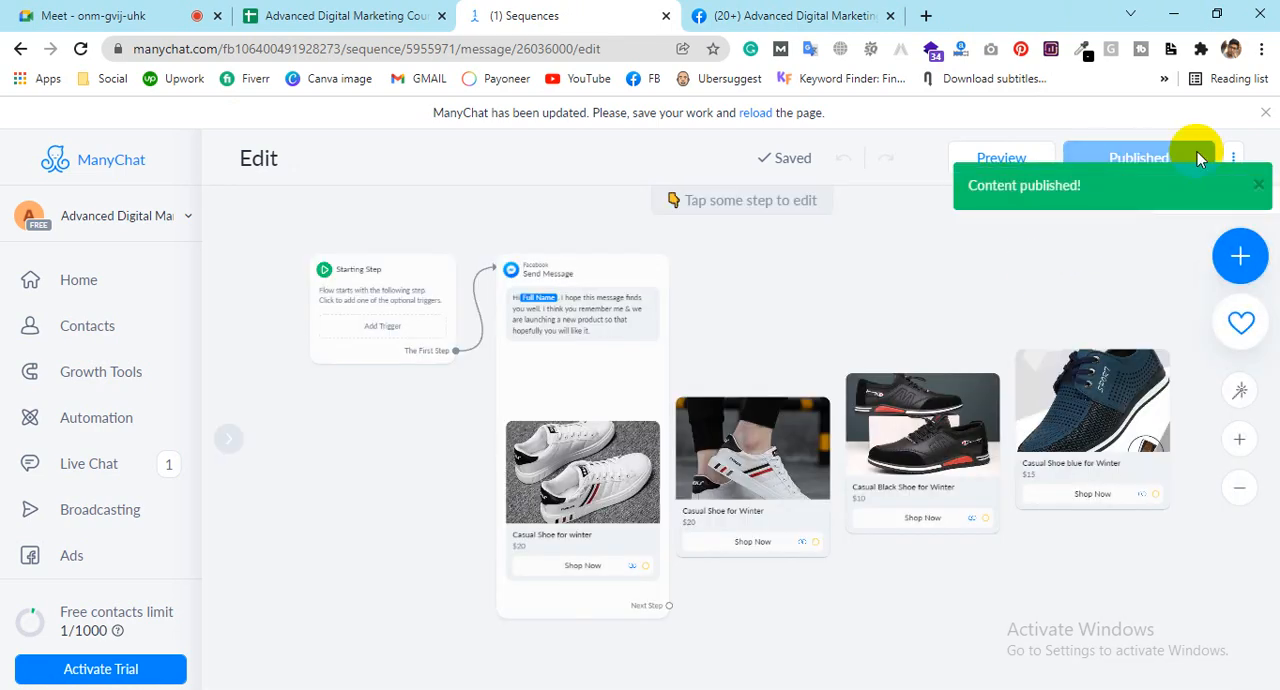
pyautogui.click(1233, 150)
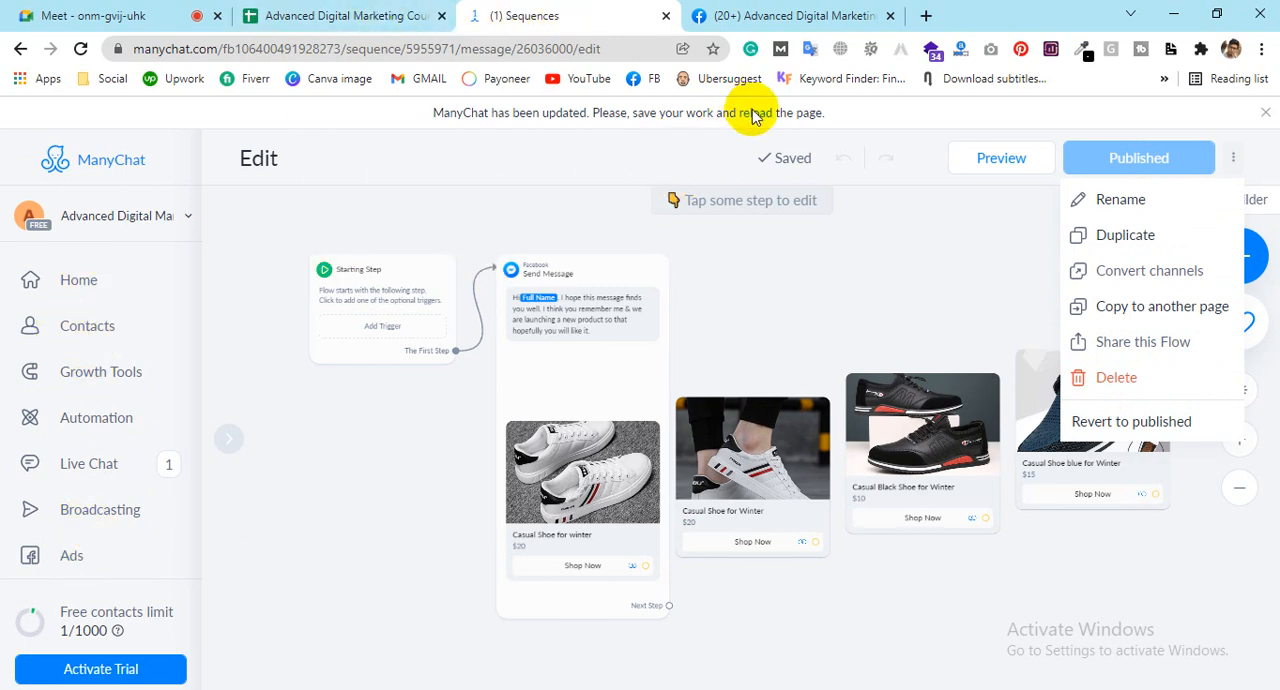
pyautogui.click(19, 50)
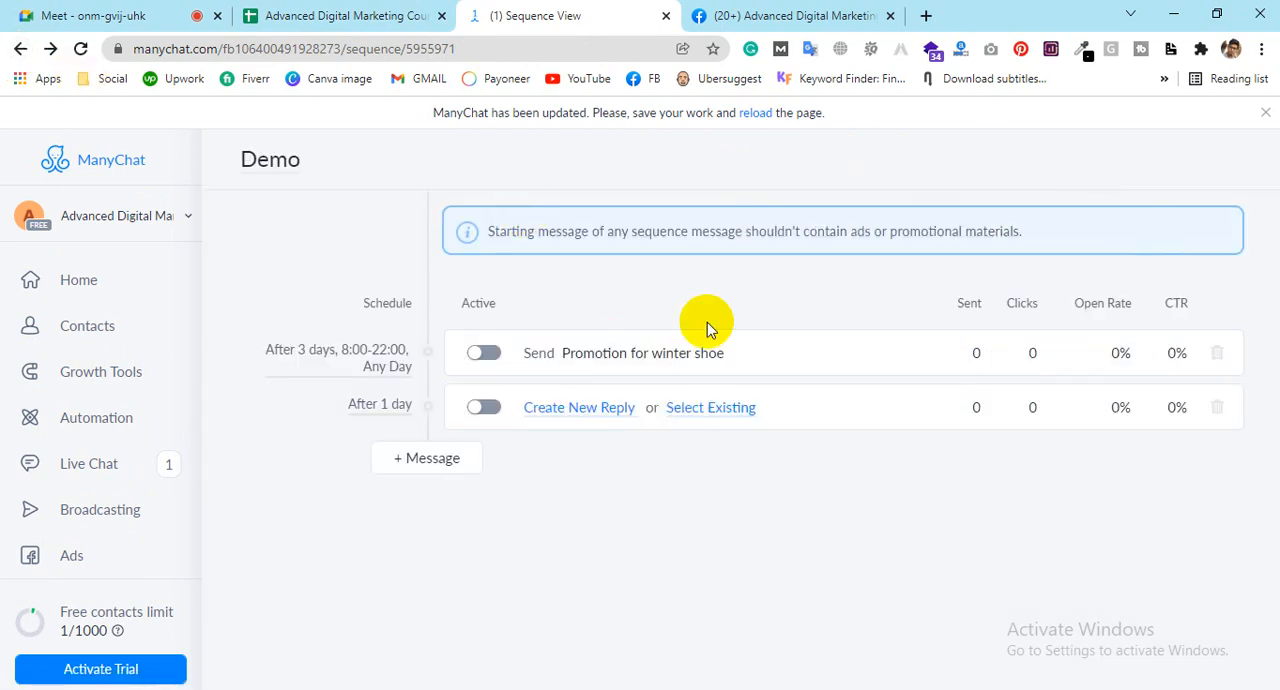
pyautogui.click(480, 352)
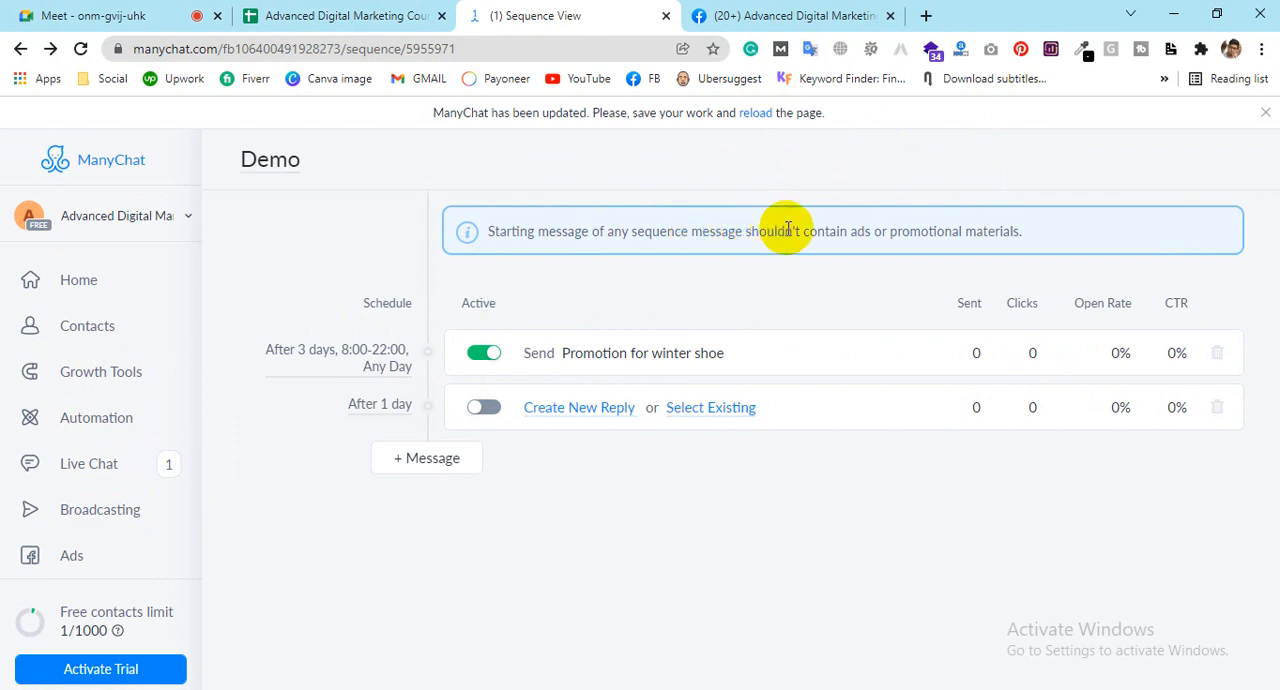
# Step: Read the notice about ads or promotional materials in the starting message of a sequence
pyautogui.moveTo(750, 245); pyautogui.dragTo(727, 225)
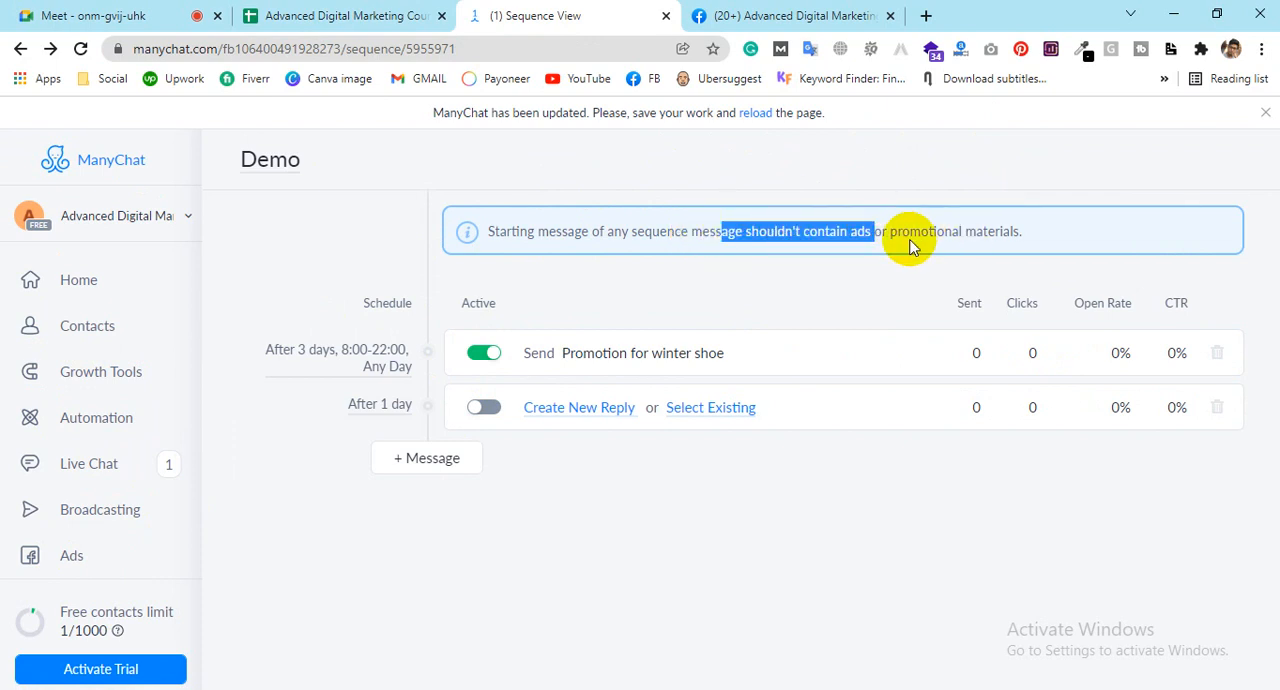
pyautogui.click(1018, 232)
pyautogui.moveTo(1018, 232); pyautogui.dragTo(692, 236)
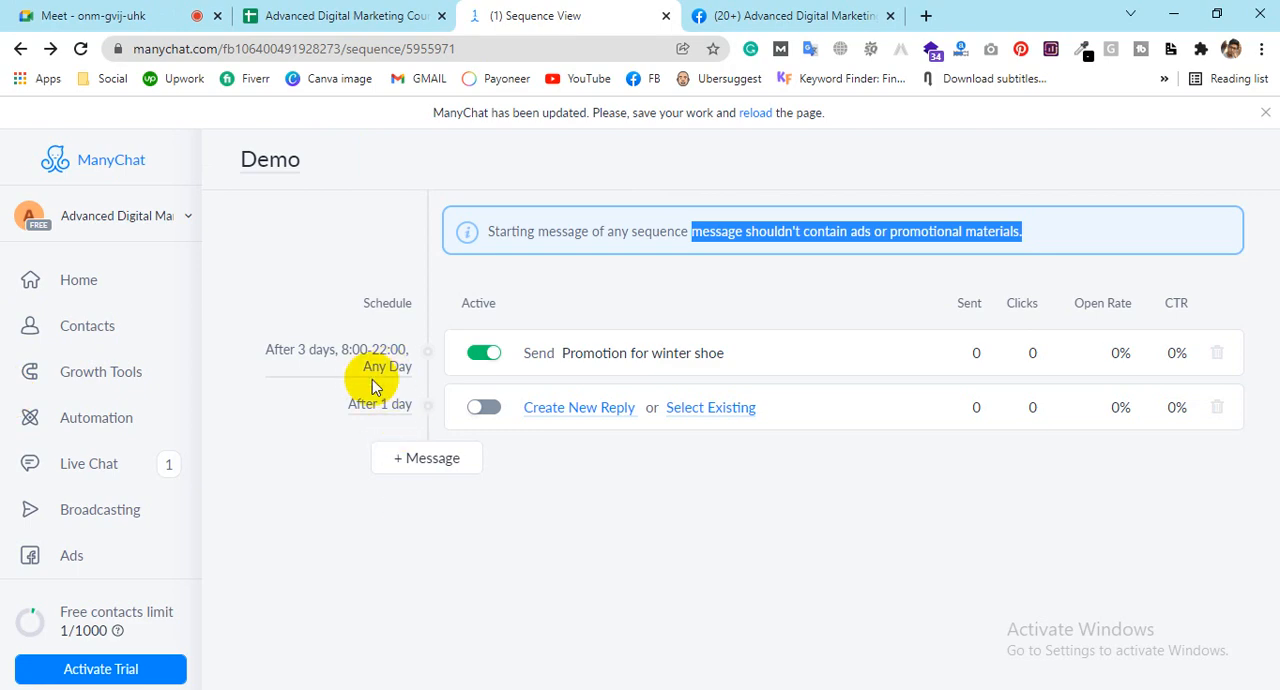
# Step: Go to the automation rules and create a new custom rule
pyautogui.click(106, 417)
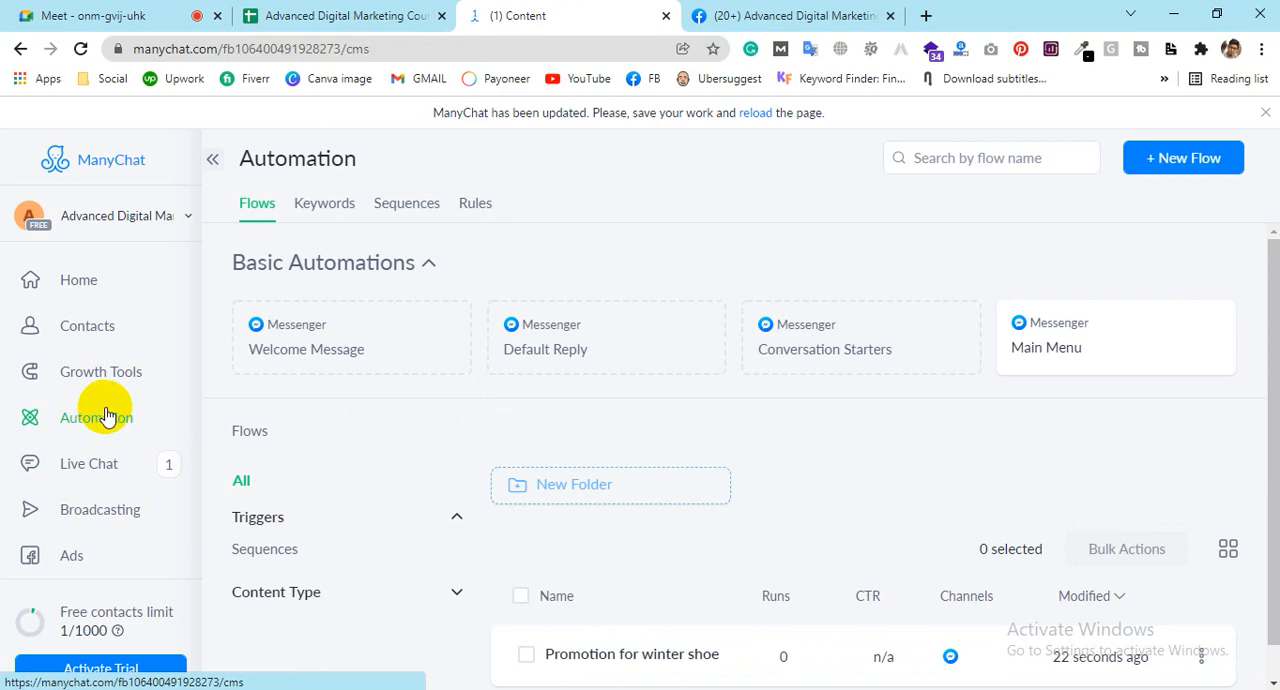
pyautogui.click(408, 205)
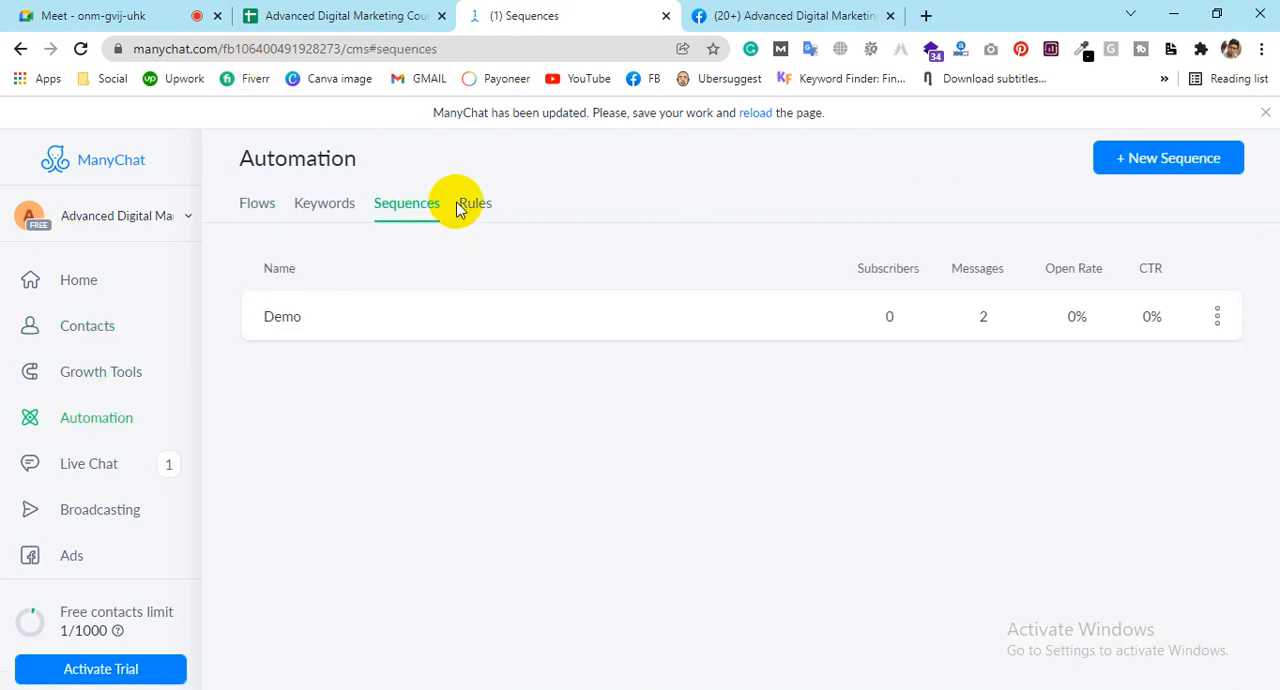
pyautogui.click(475, 214)
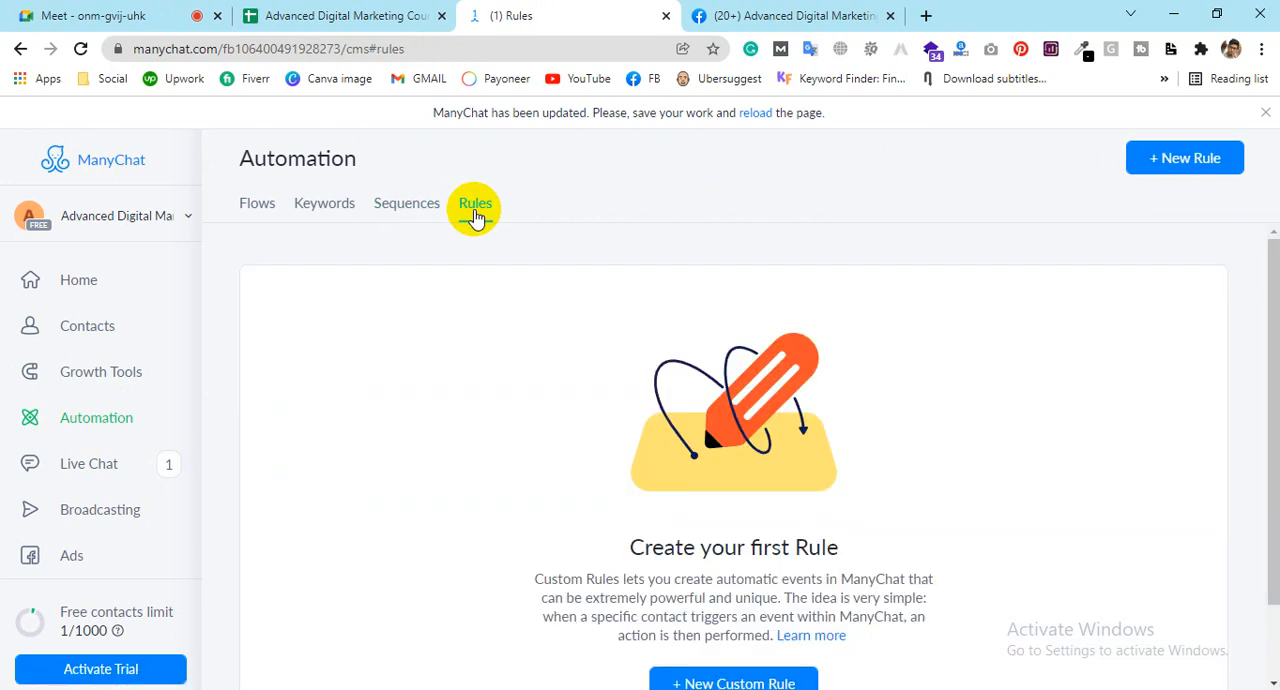
pyautogui.scroll(-2, 551, 330)
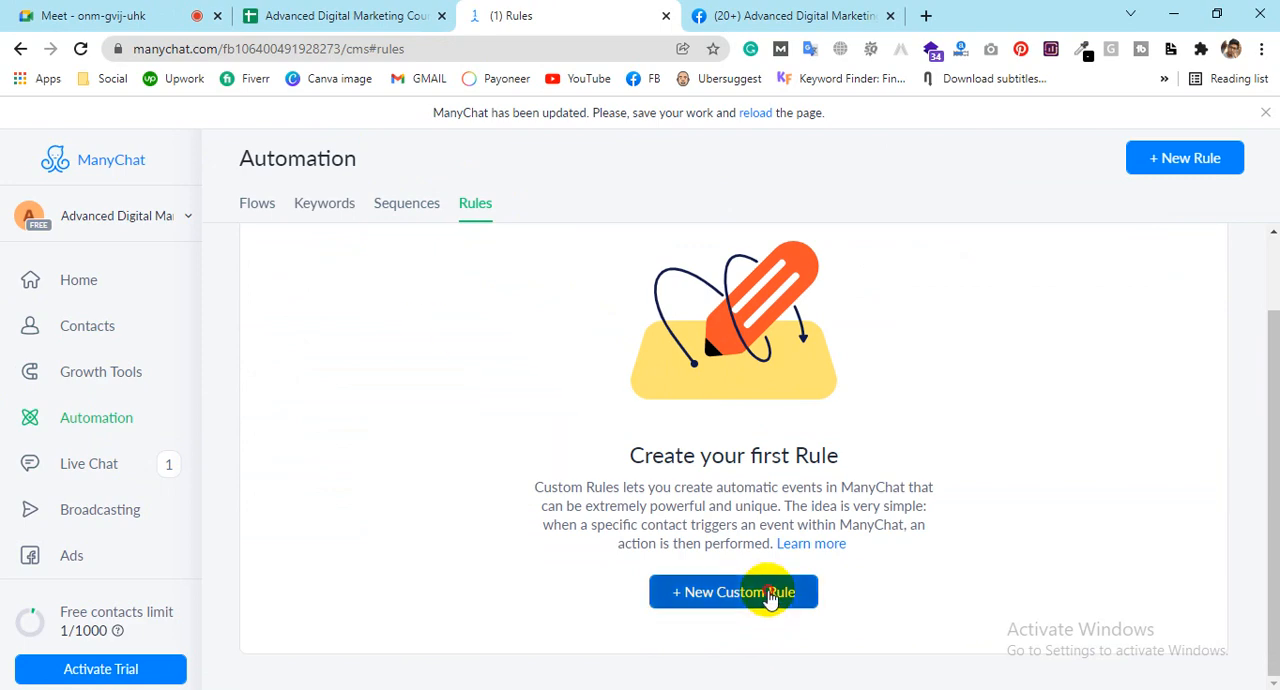
pyautogui.click(731, 592)
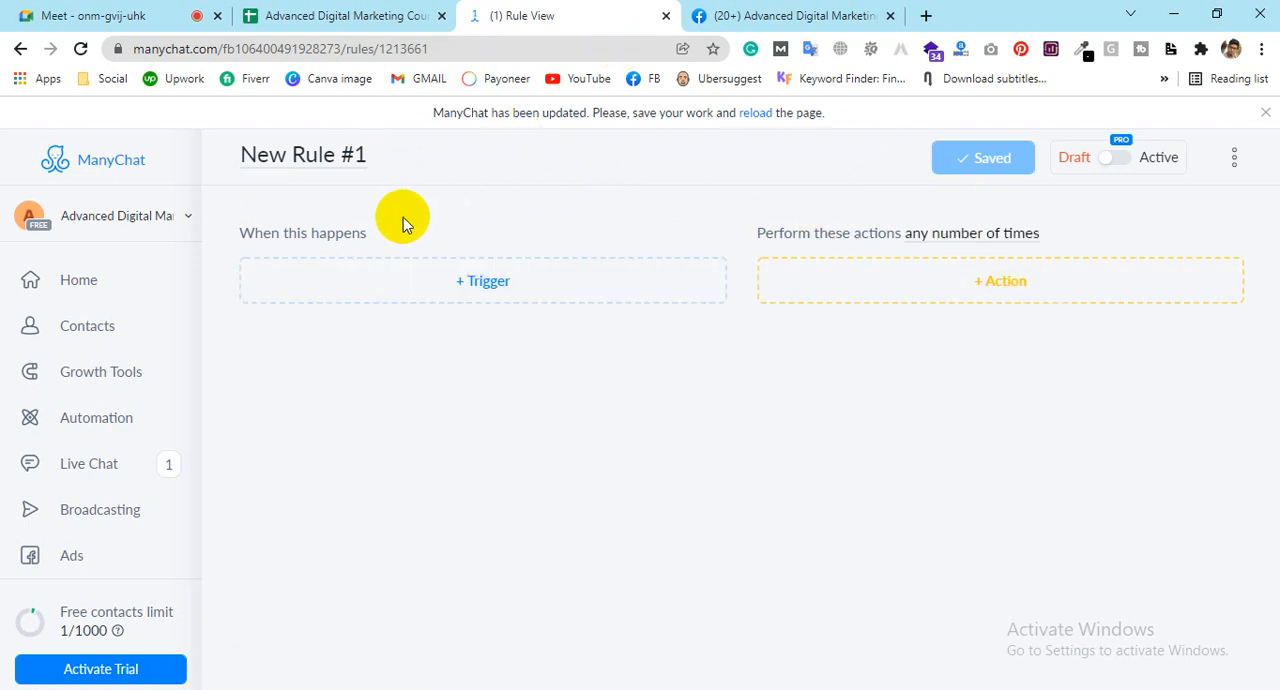
# Step: Add a "New contact" trigger to the rule, keeping its default name
pyautogui.click(276, 160)
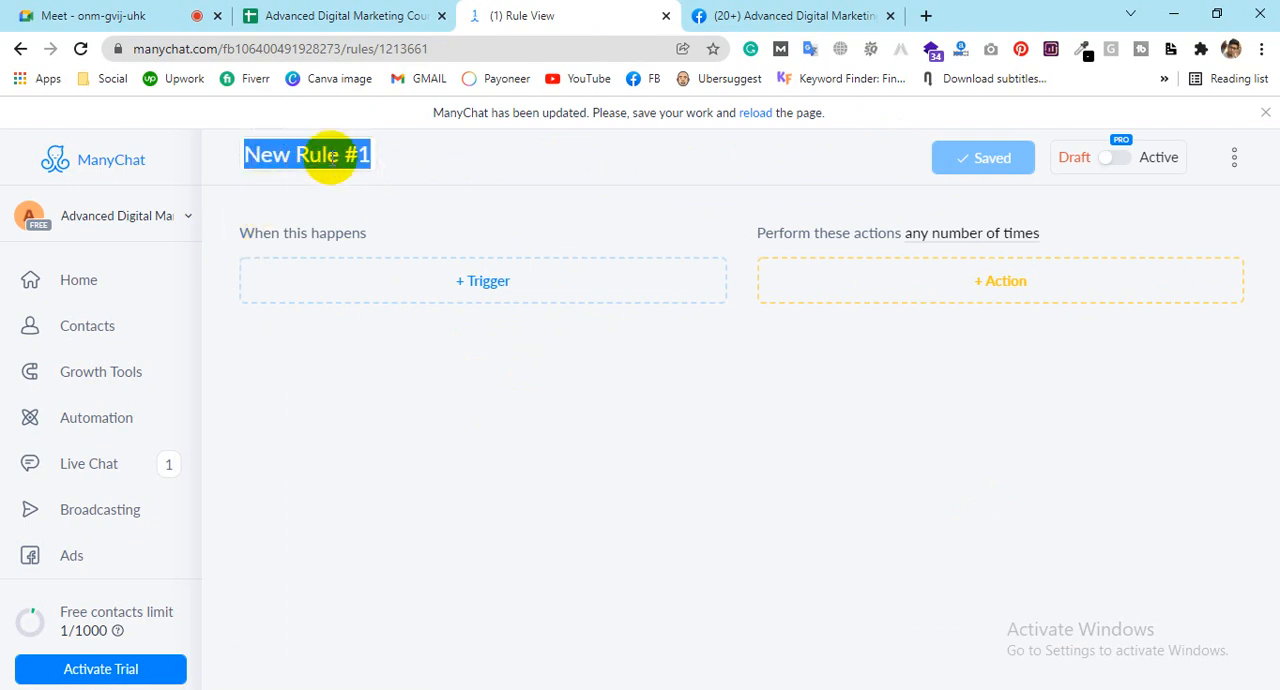
pyautogui.click(526, 279)
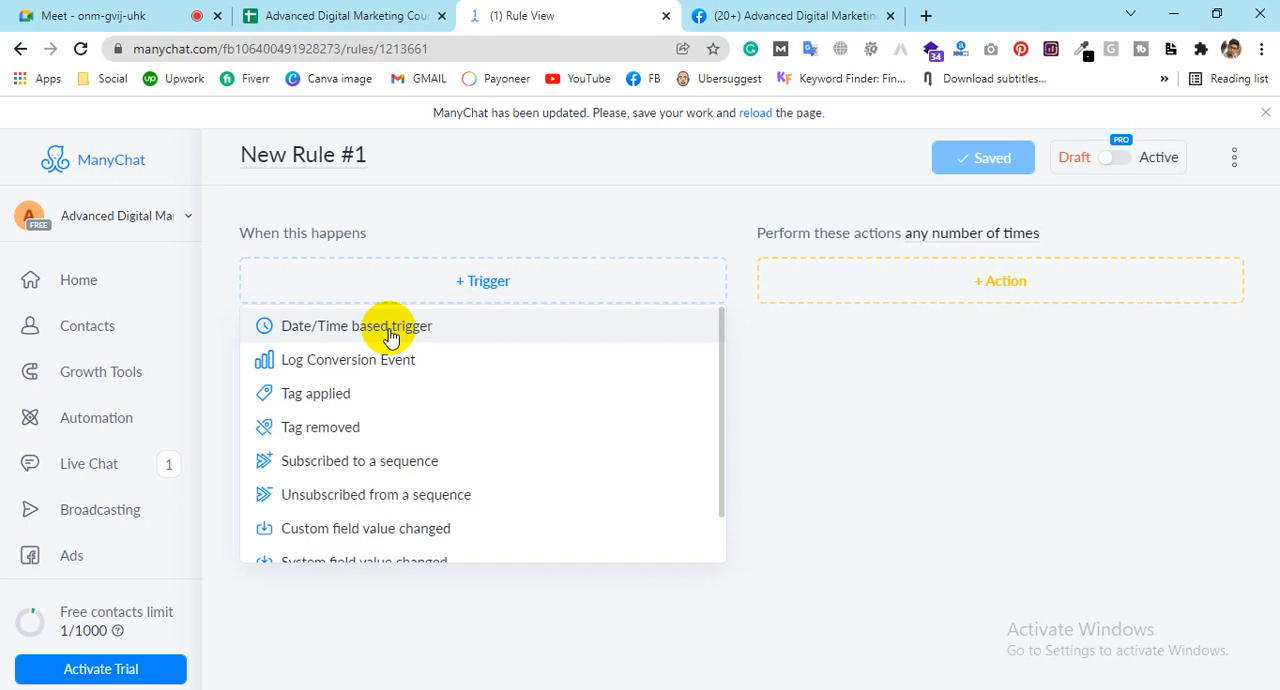
pyautogui.scroll(-1, 371, 408)
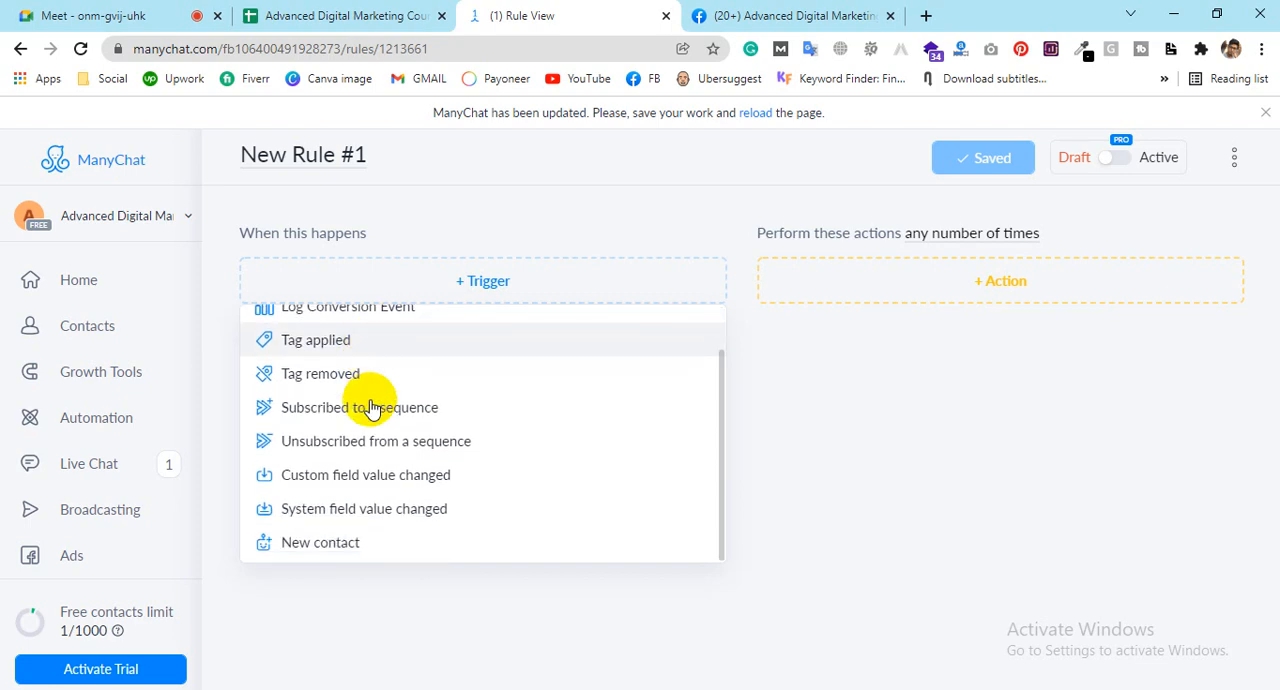
pyautogui.click(340, 545)
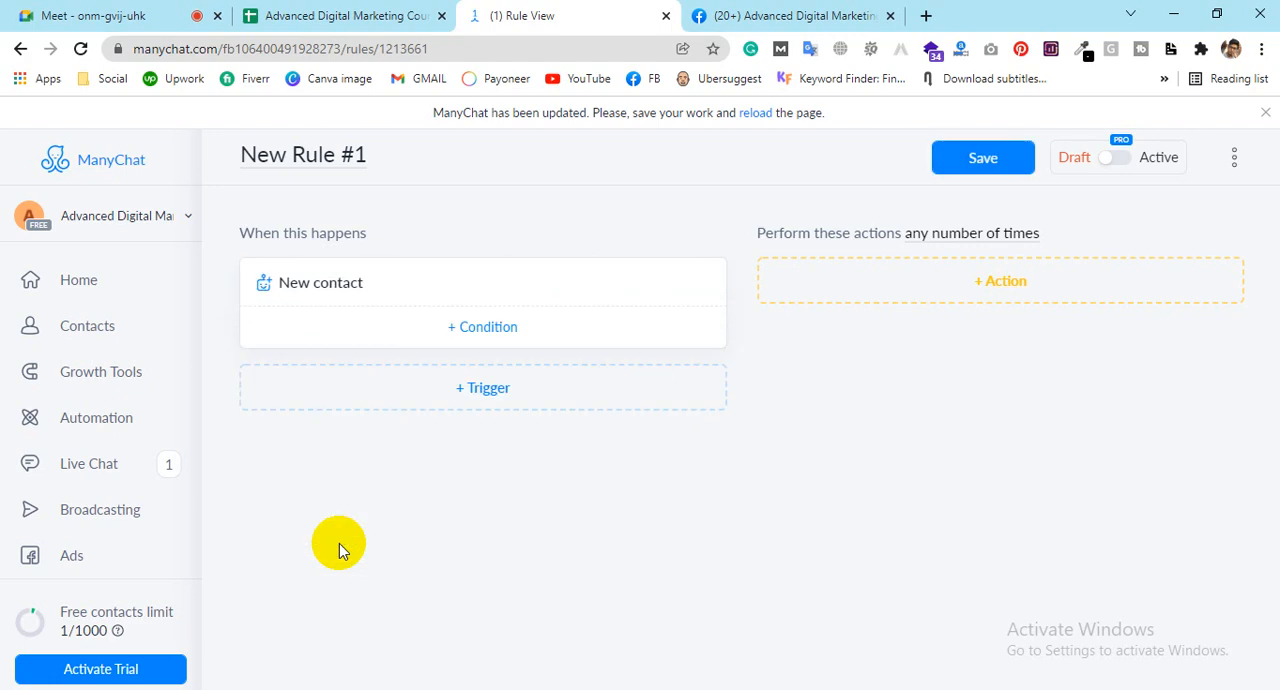
# Step: Add a condition to the New contact trigger requiring that Subscribed has any value
pyautogui.click(476, 332)
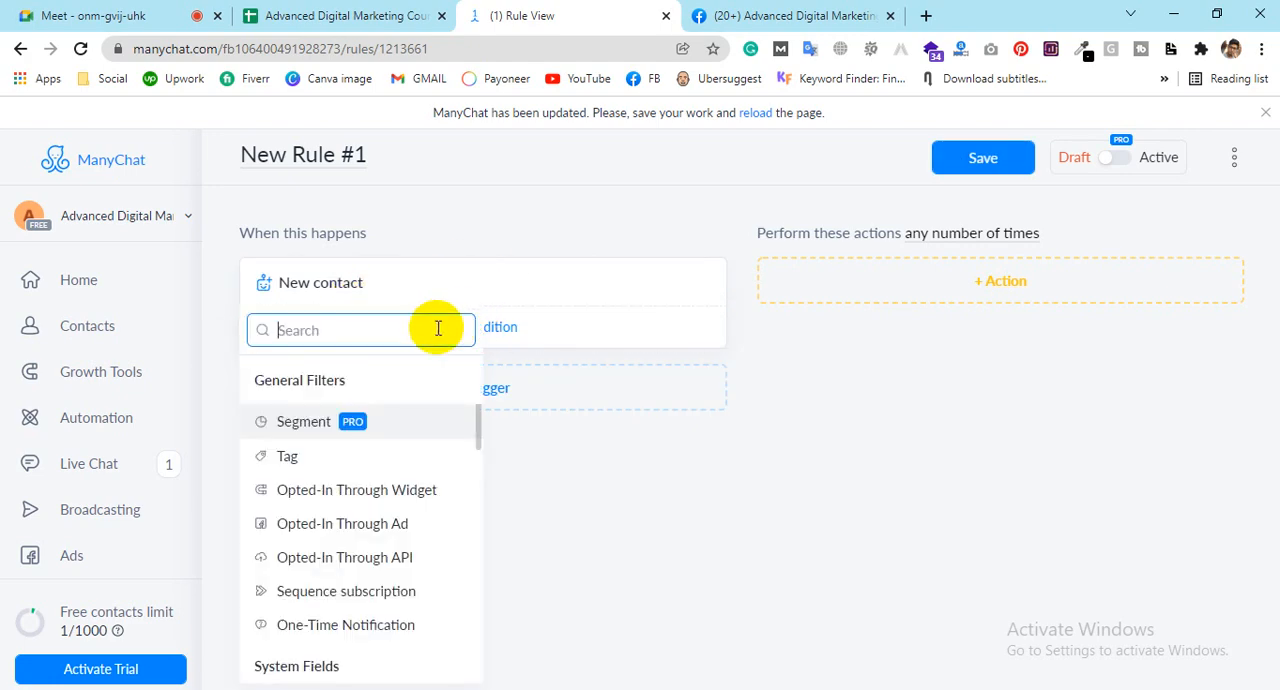
pyautogui.scroll(-2, 387, 457)
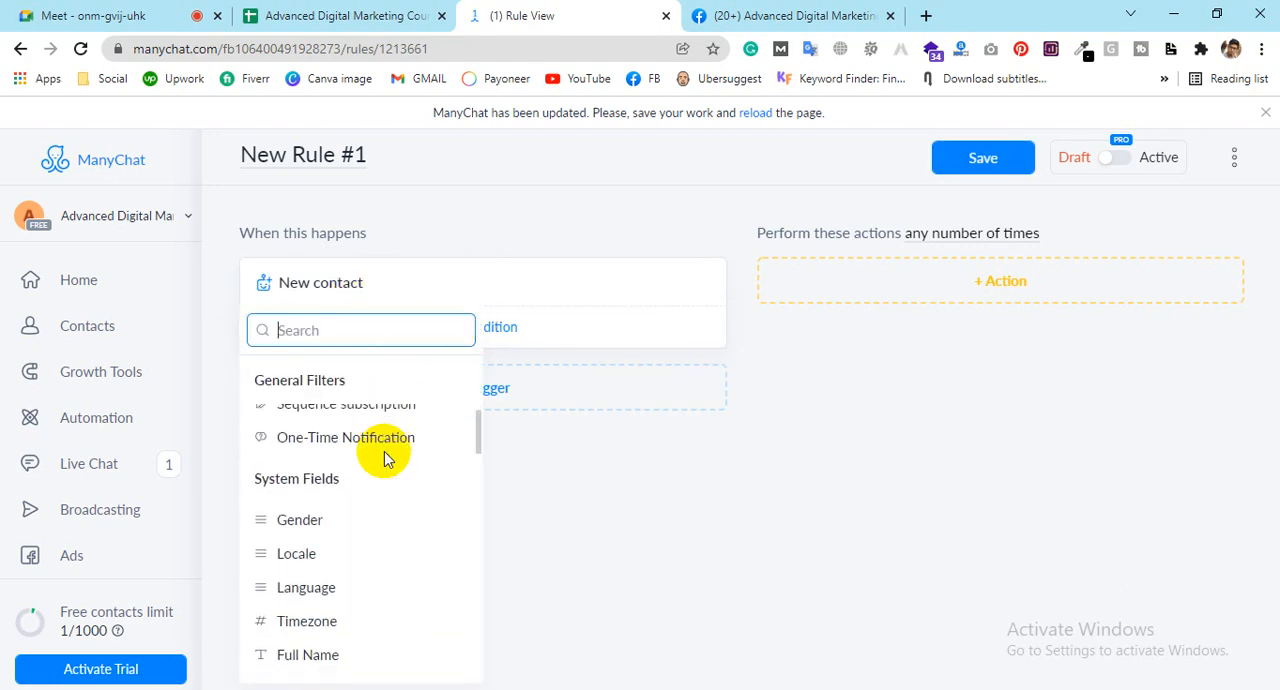
pyautogui.scroll(-1, 340, 510)
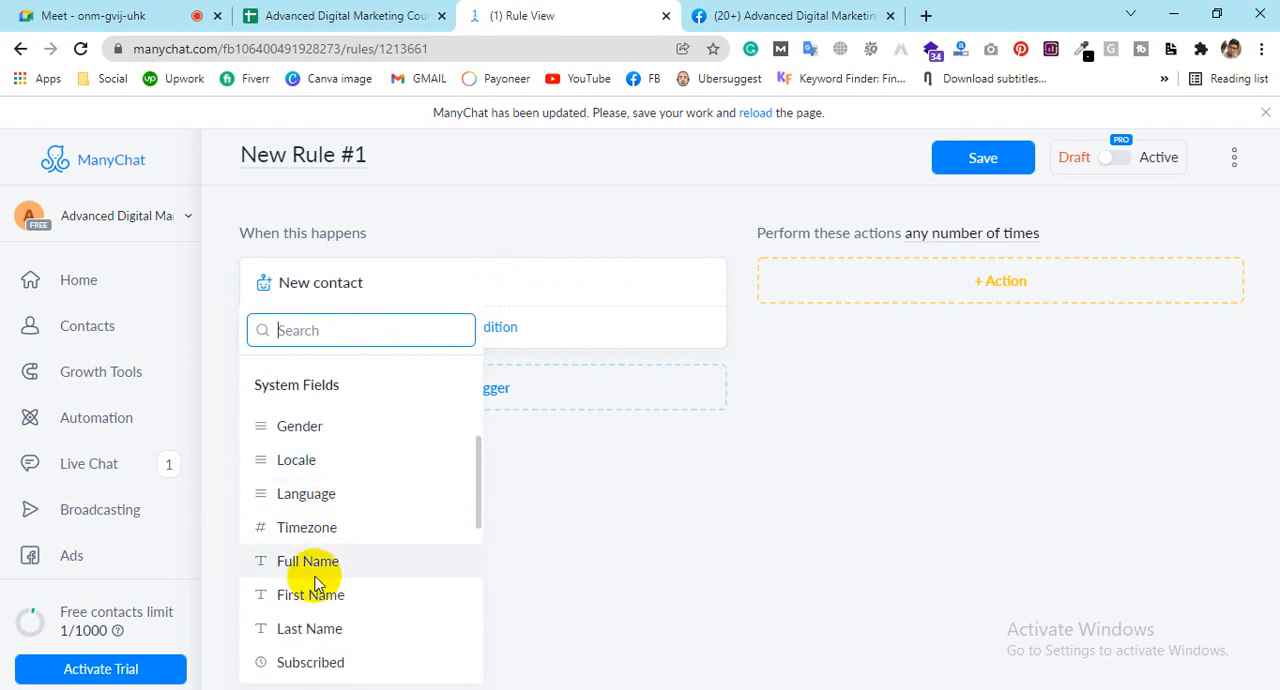
pyautogui.scroll(-1, 315, 583)
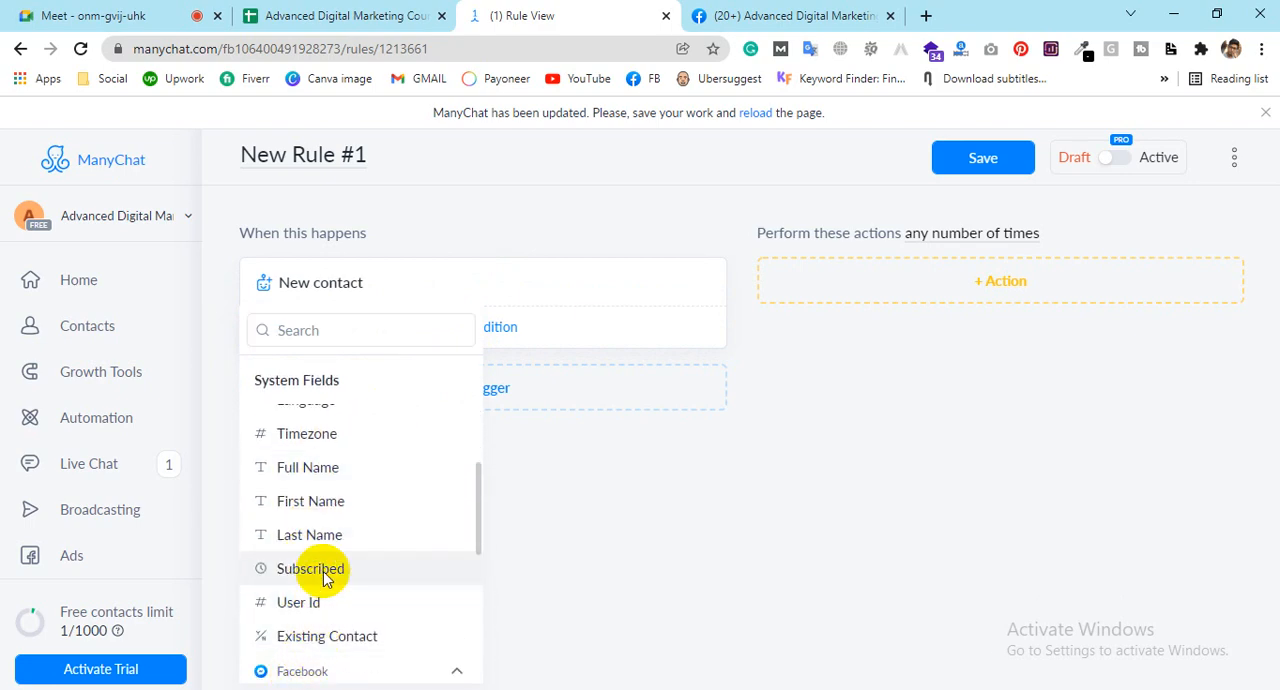
pyautogui.click(310, 569)
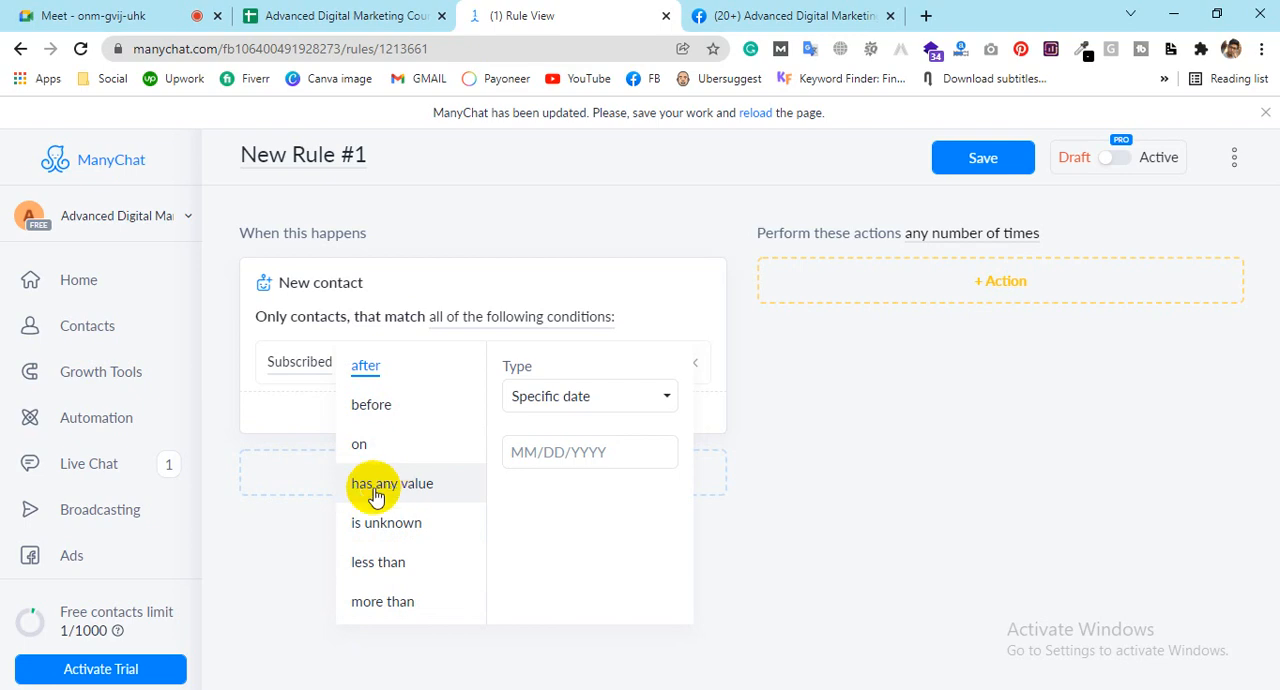
pyautogui.click(380, 487)
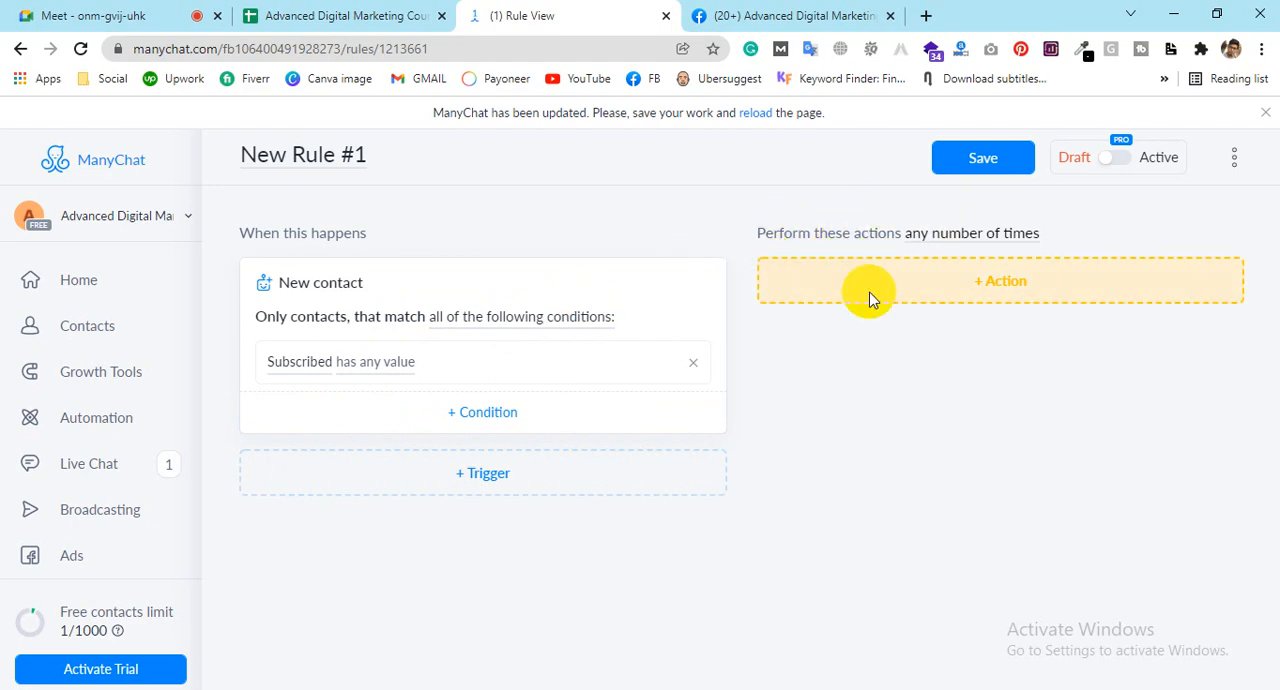
# Step: Add a Start a Flow action to the rule that runs the "Promotion for winter shoe" flow
pyautogui.click(955, 302)
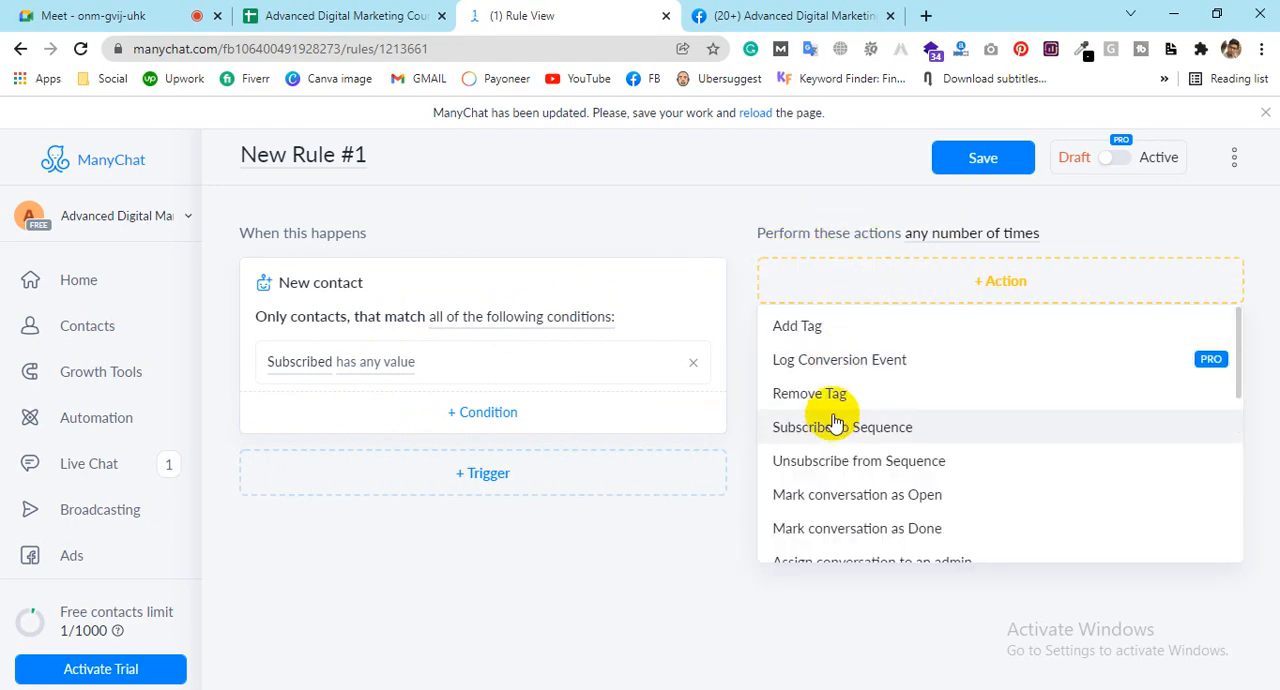
pyautogui.scroll(-1, 837, 425)
pyautogui.scroll(-1, 835, 420)
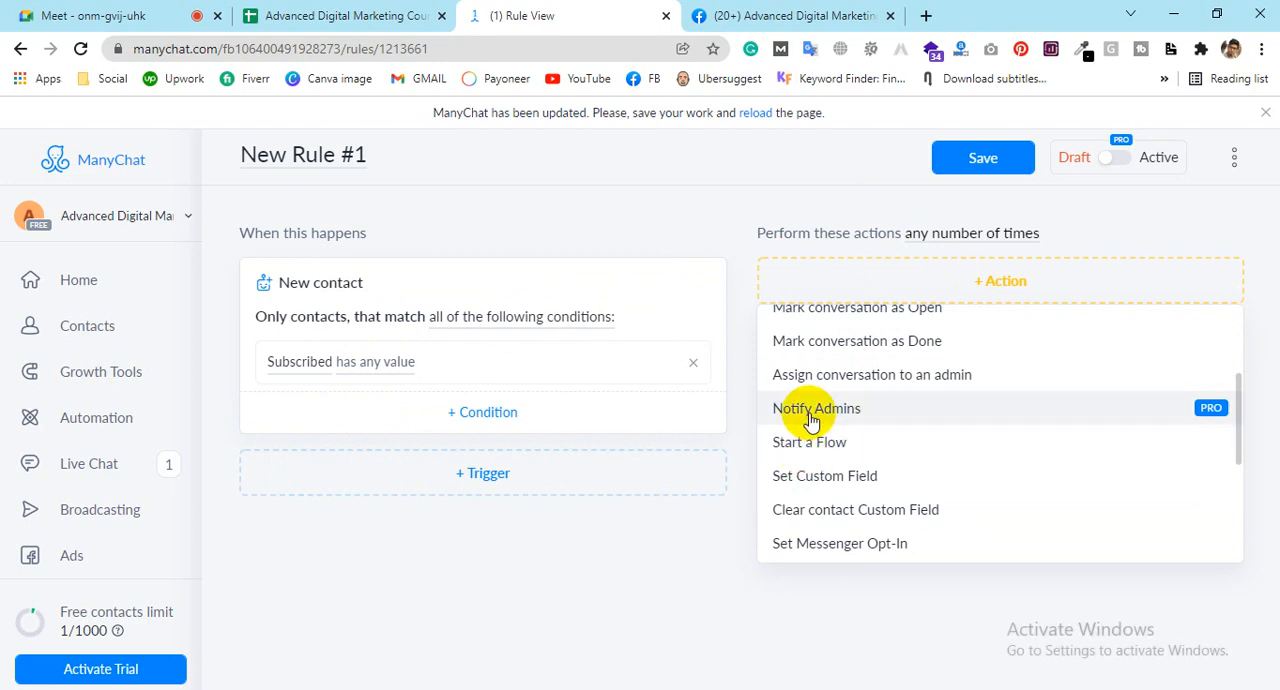
pyautogui.click(812, 443)
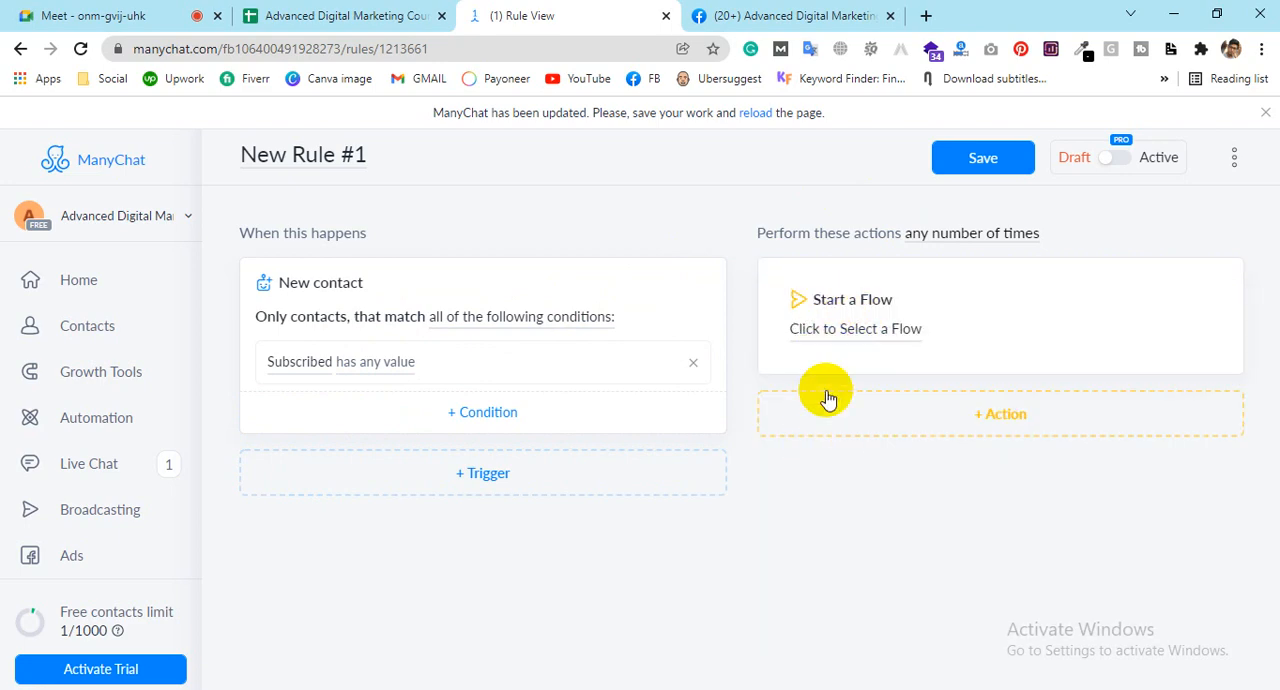
pyautogui.click(851, 345)
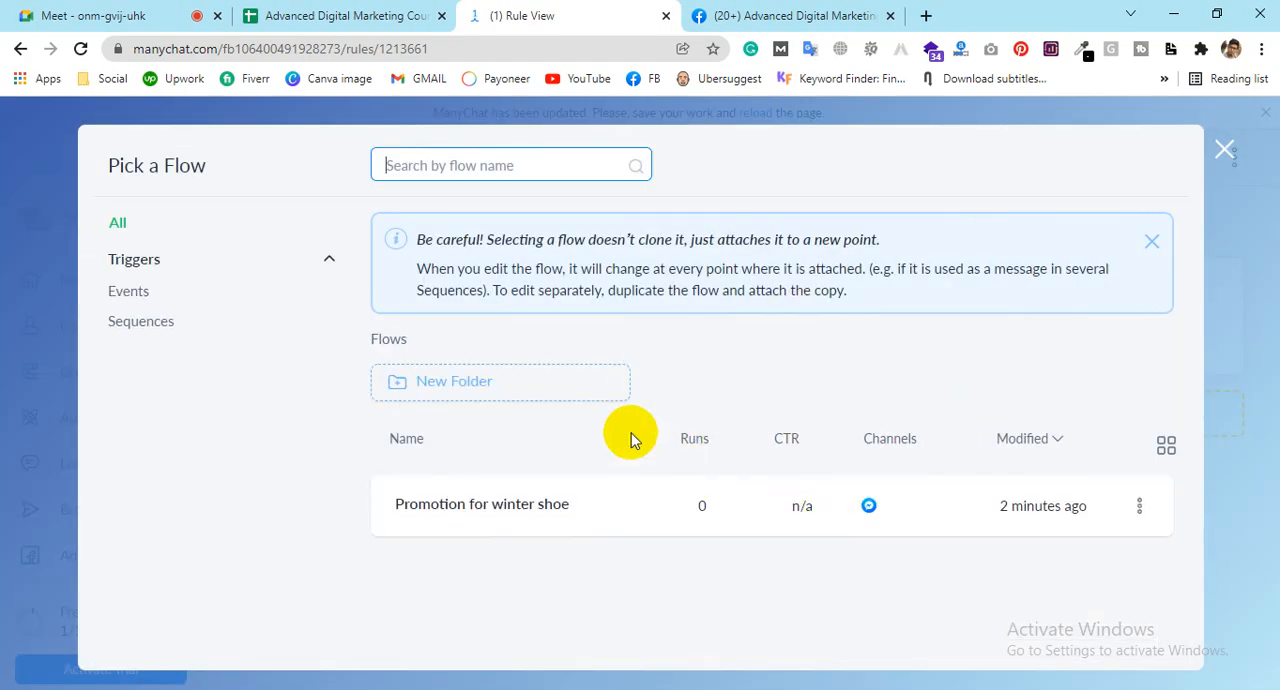
pyautogui.click(580, 510)
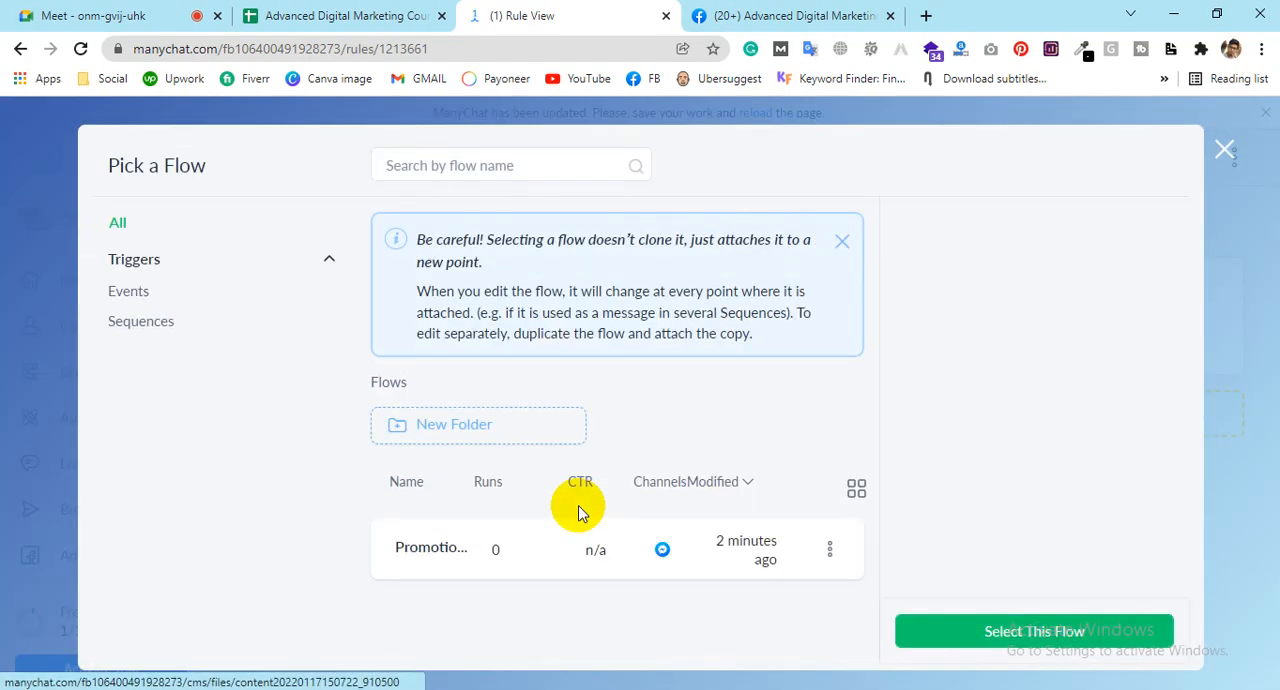
pyautogui.click(991, 641)
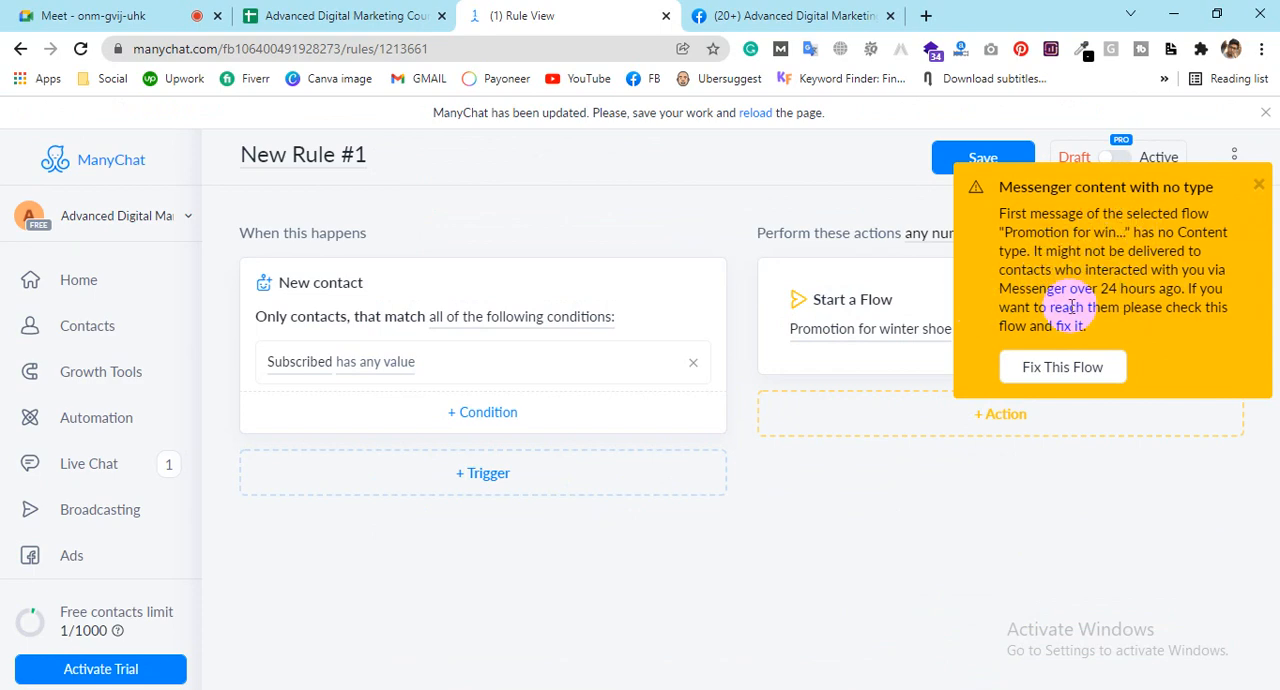
pyautogui.click(1120, 362)
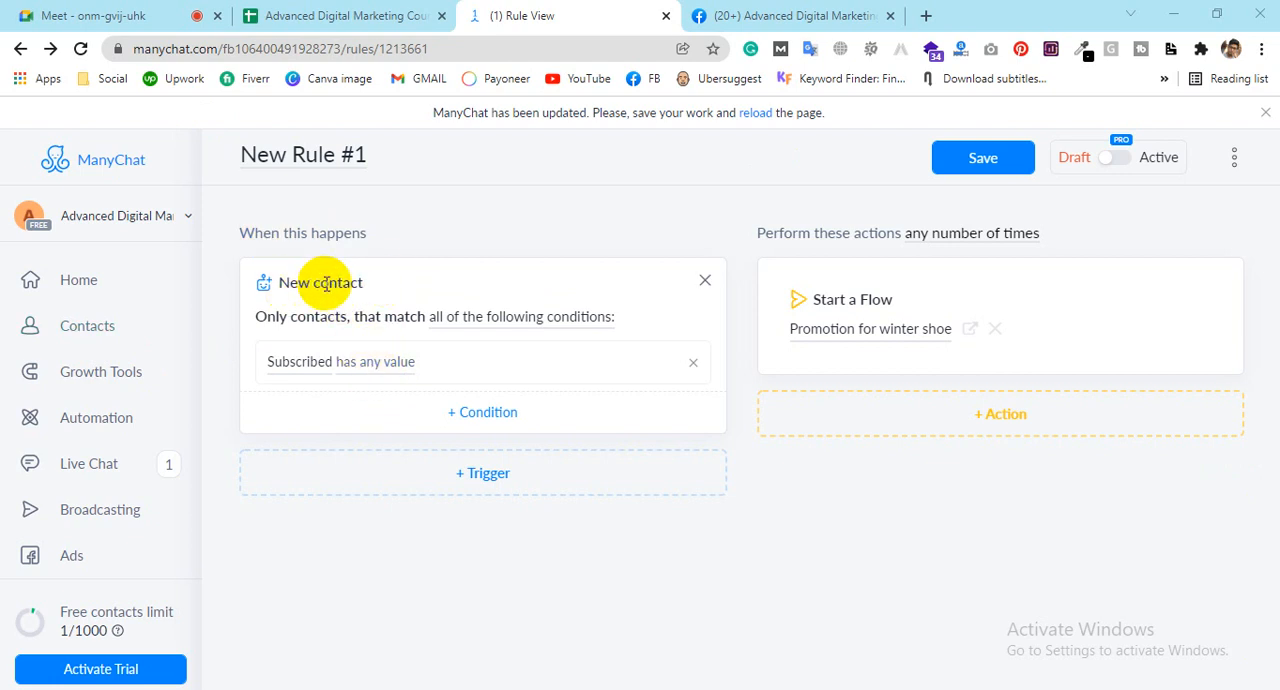
pyautogui.click(358, 374)
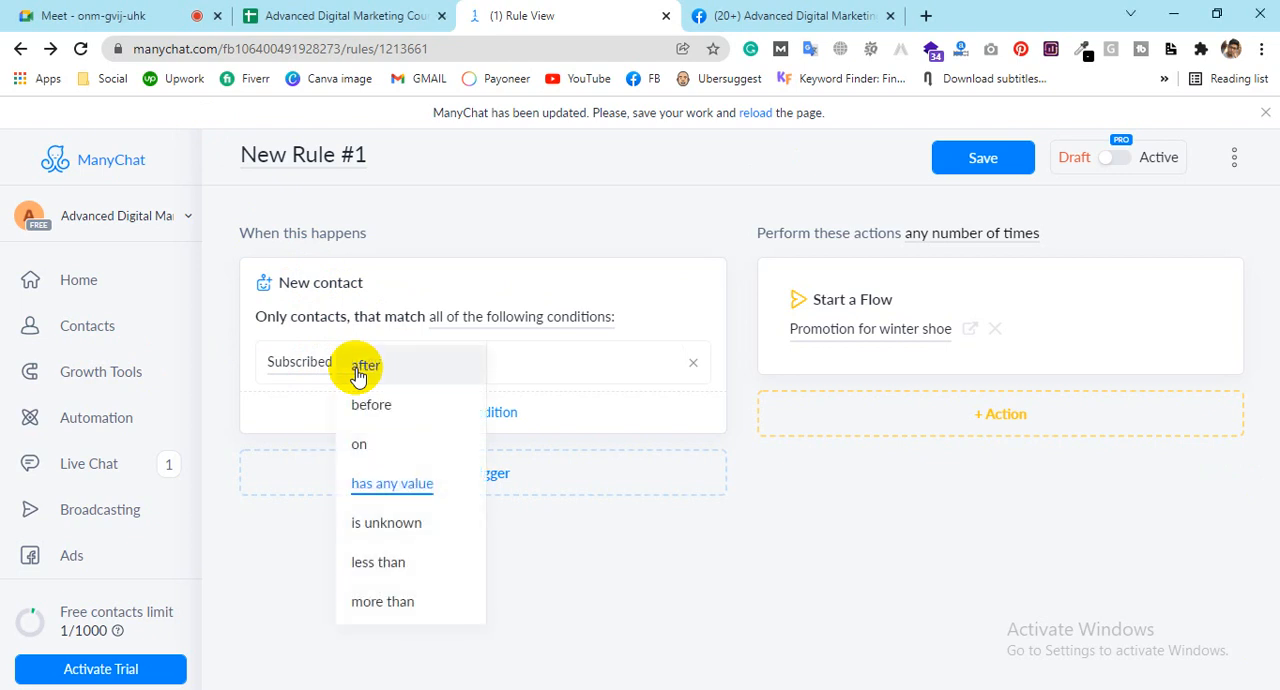
pyautogui.click(486, 403)
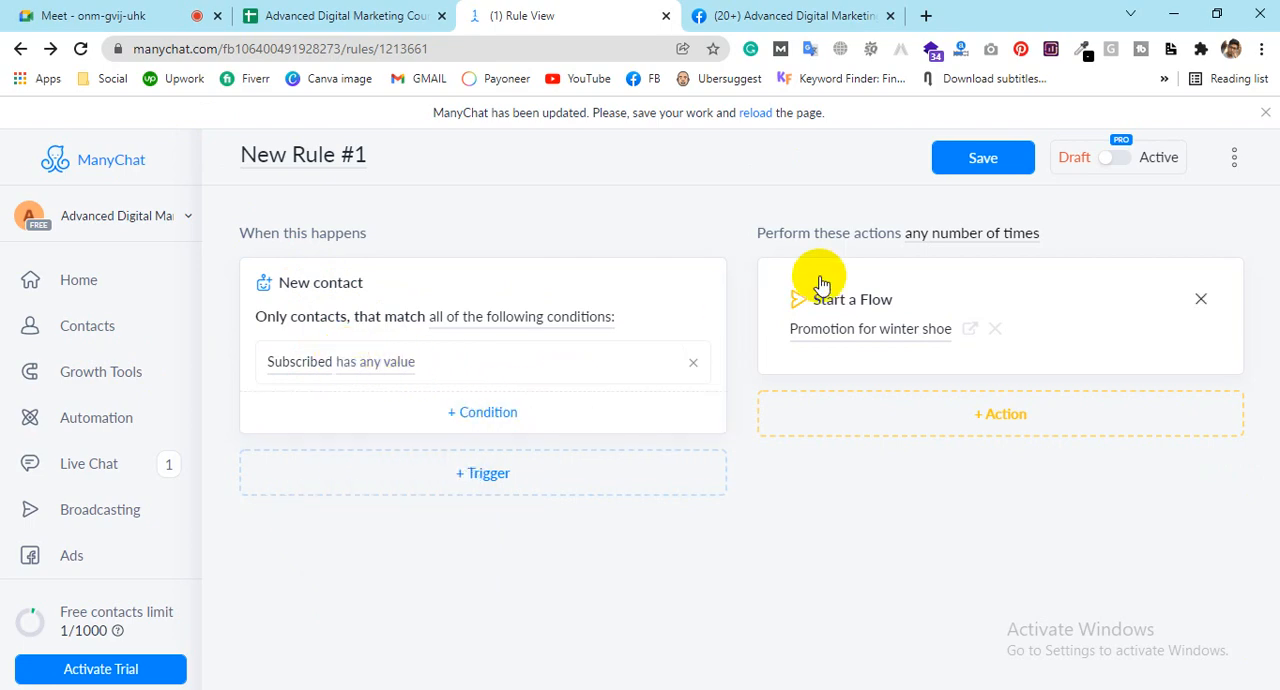
# Step: Add a second condition on the Locale system field to the New contact trigger
pyautogui.click(476, 415)
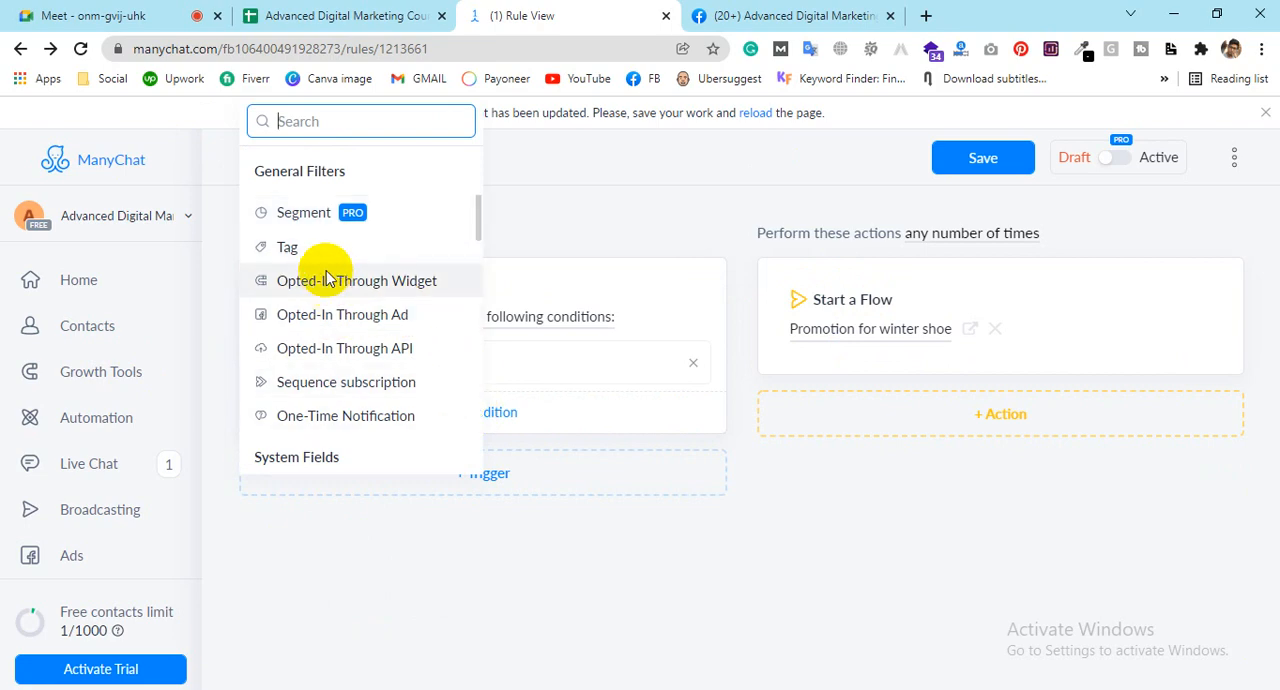
pyautogui.scroll(-1, 322, 322)
pyautogui.scroll(-3, 335, 387)
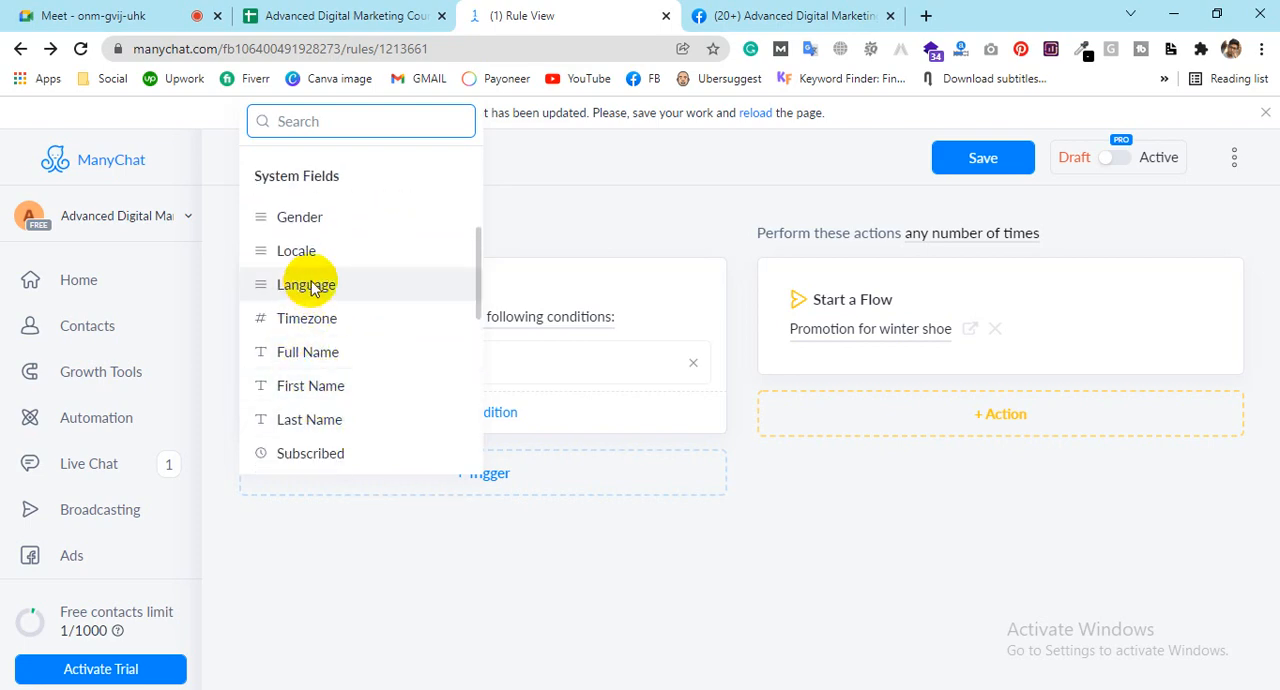
pyautogui.scroll(-5, 312, 360)
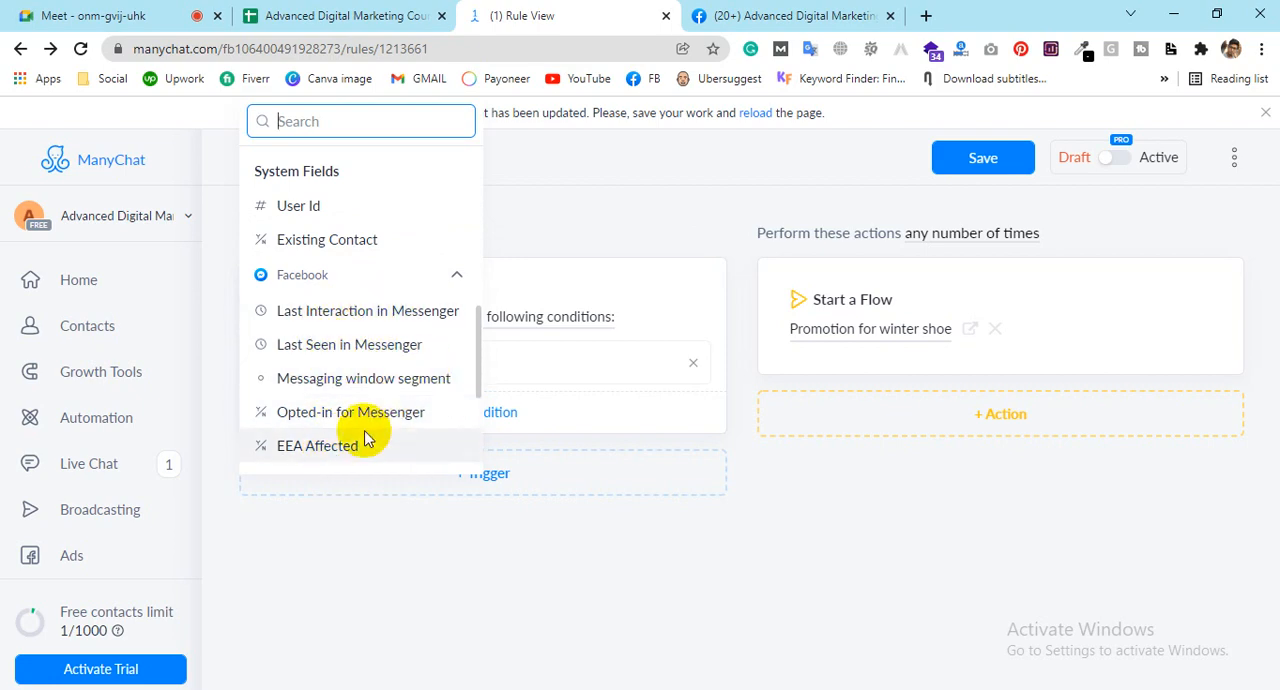
pyautogui.scroll(-3, 360, 430)
pyautogui.scroll(1, 320, 290)
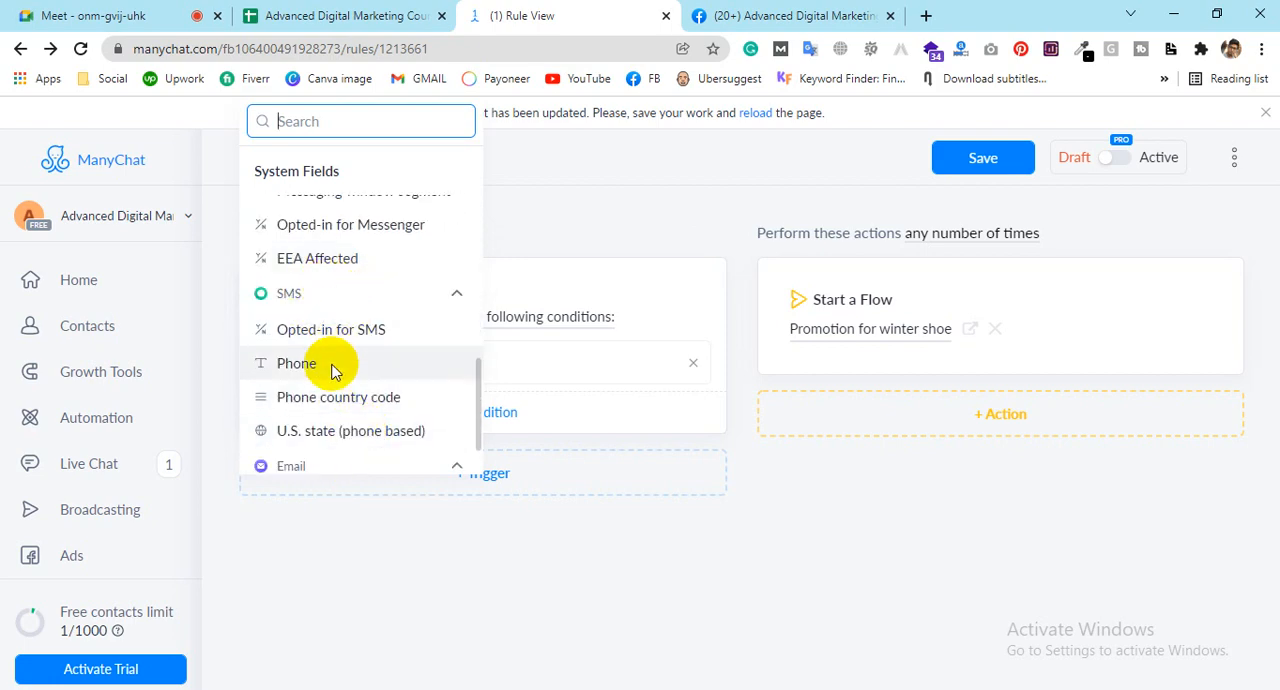
pyautogui.scroll(-1, 330, 350)
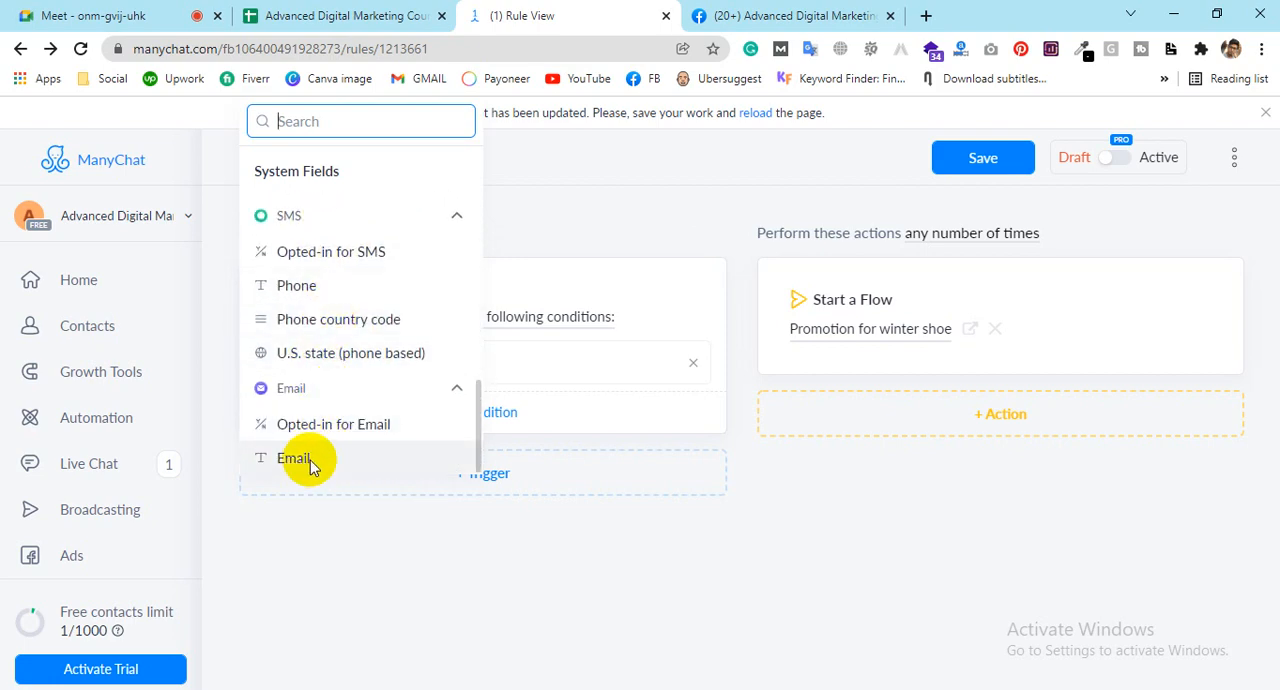
pyautogui.scroll(2, 320, 445)
pyautogui.scroll(-2, 329, 437)
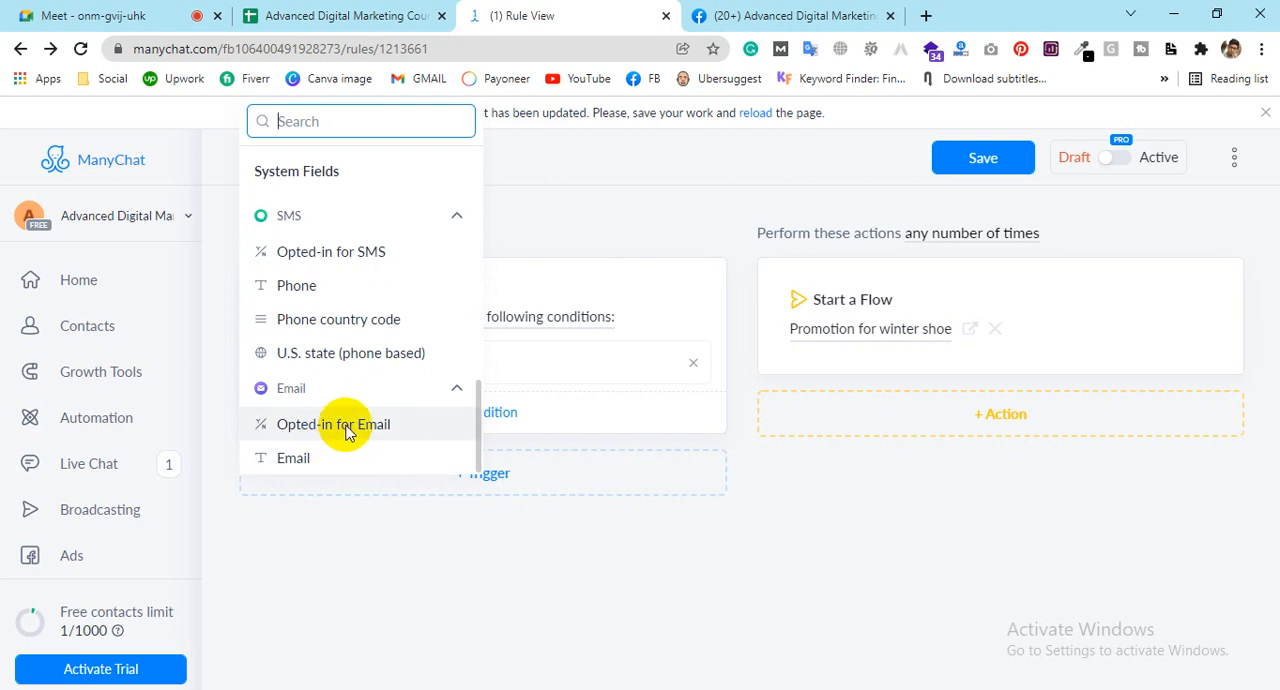
pyautogui.scroll(5, 343, 426)
pyautogui.scroll(-3, 345, 420)
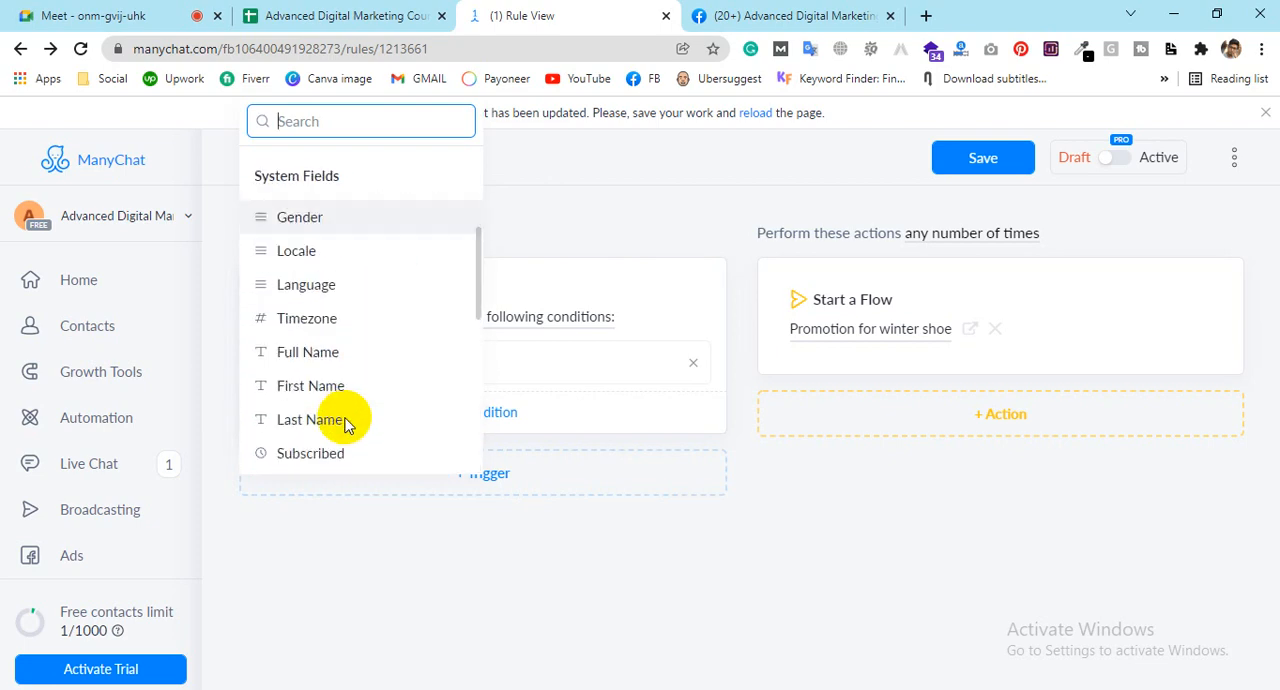
pyautogui.scroll(1, 343, 417)
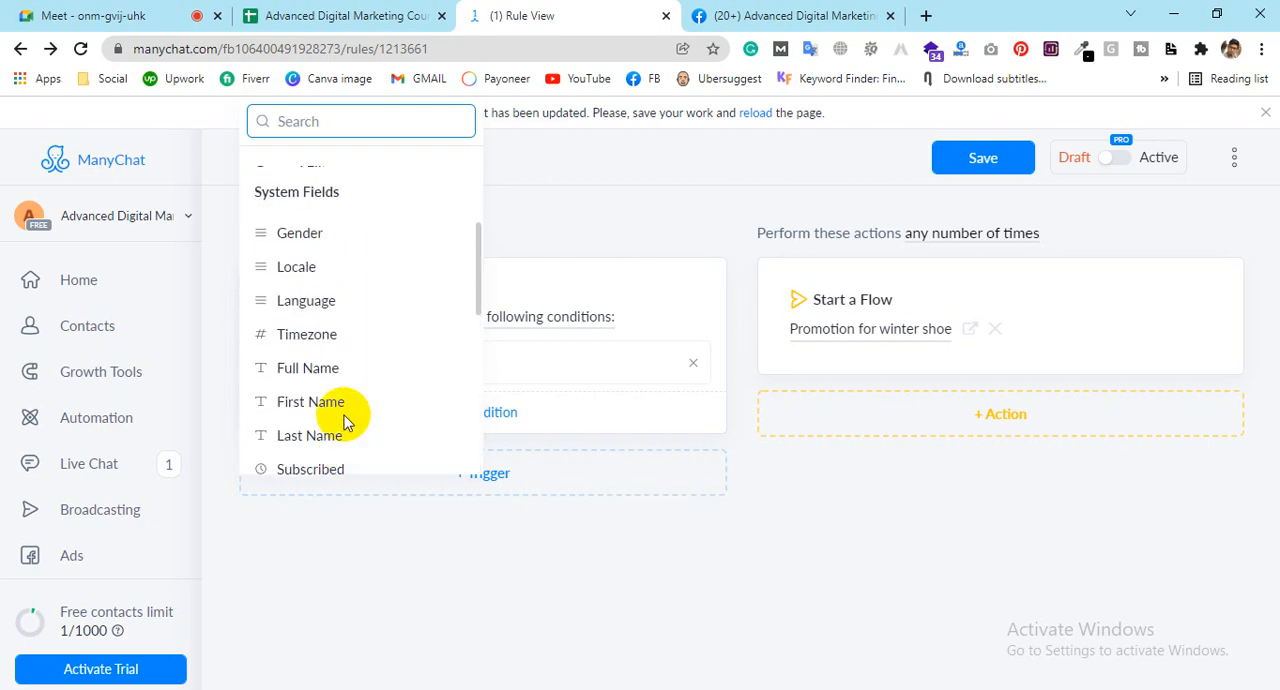
pyautogui.click(316, 268)
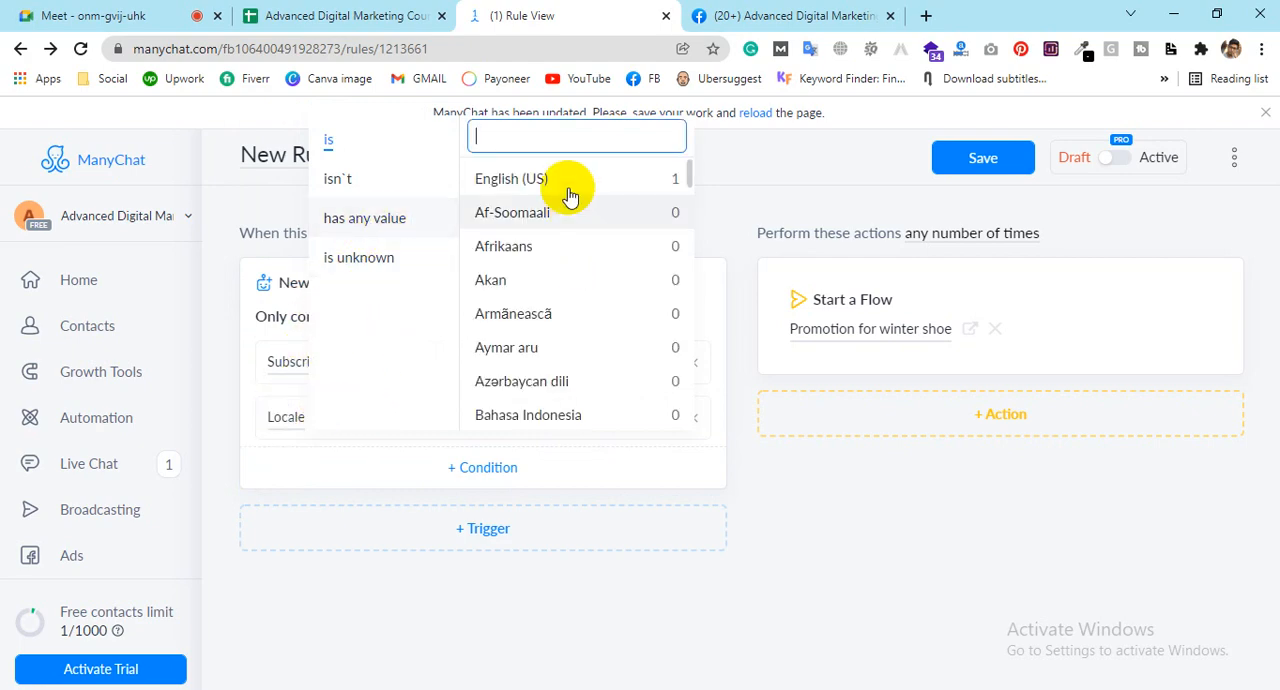
# Step: Look through the available locales for the Locale condition, searching for "ban" and "ben"
pyautogui.scroll(-5, 486, 335)
pyautogui.scroll(2, 500, 320)
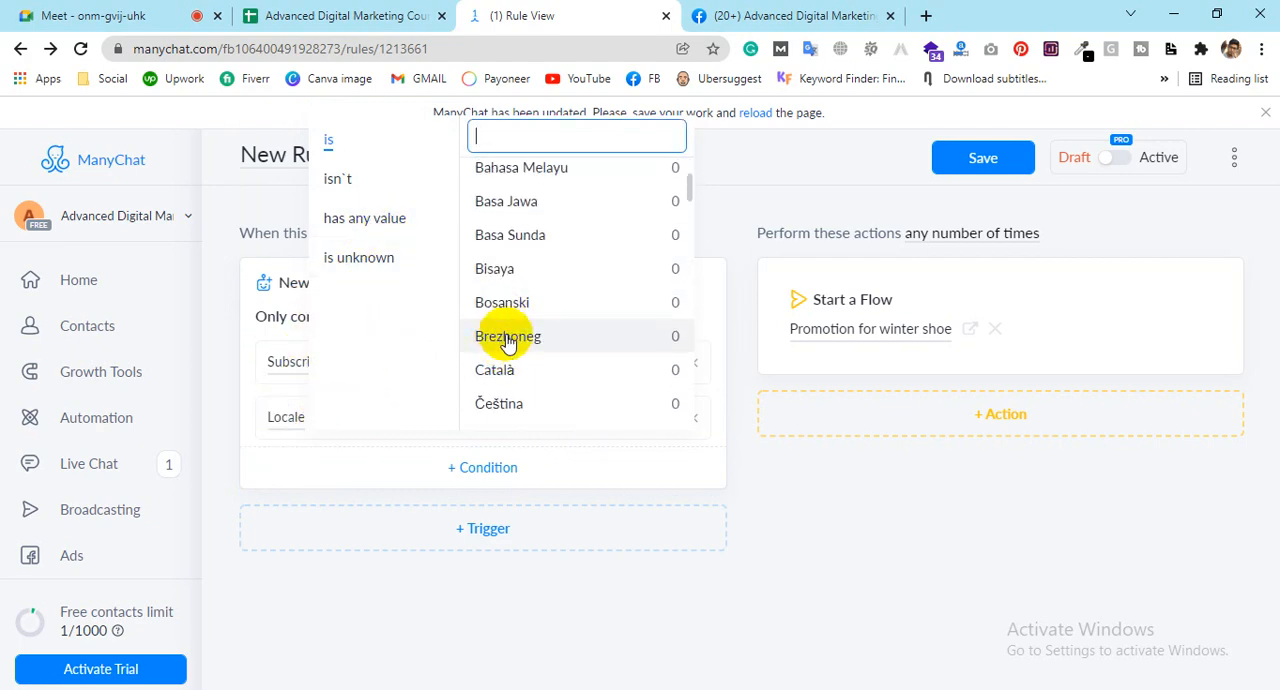
pyautogui.scroll(3, 528, 250)
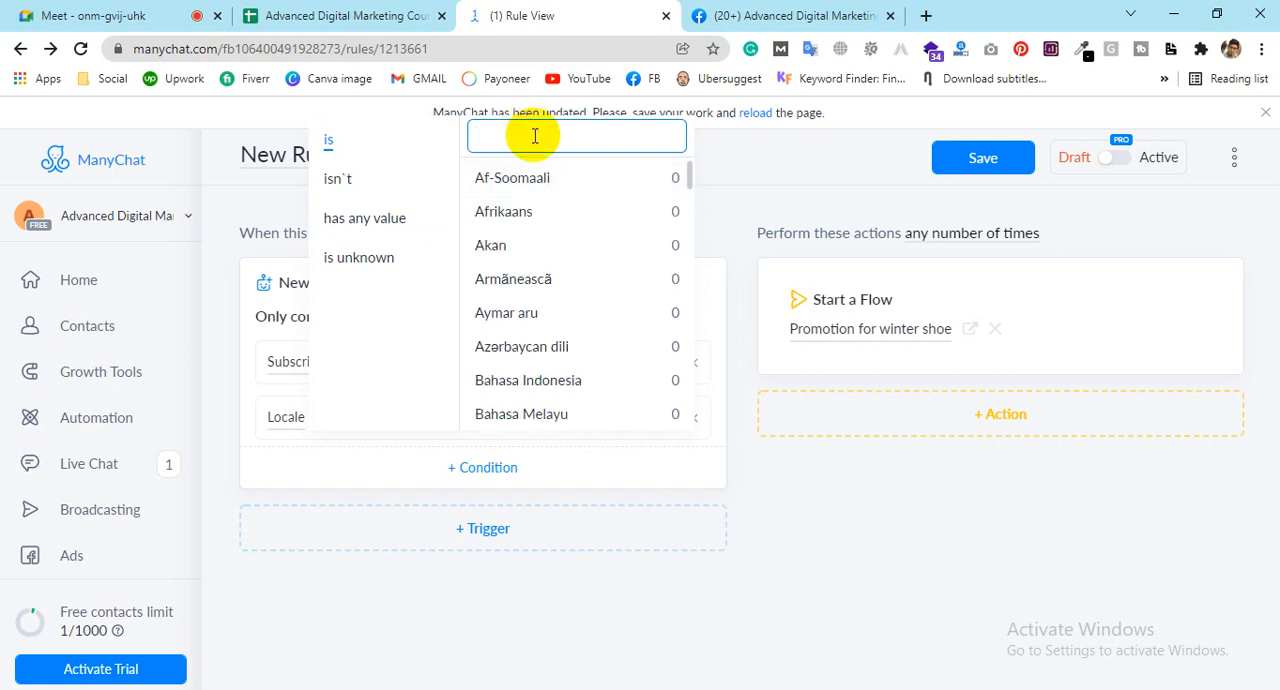
pyautogui.write('ban')
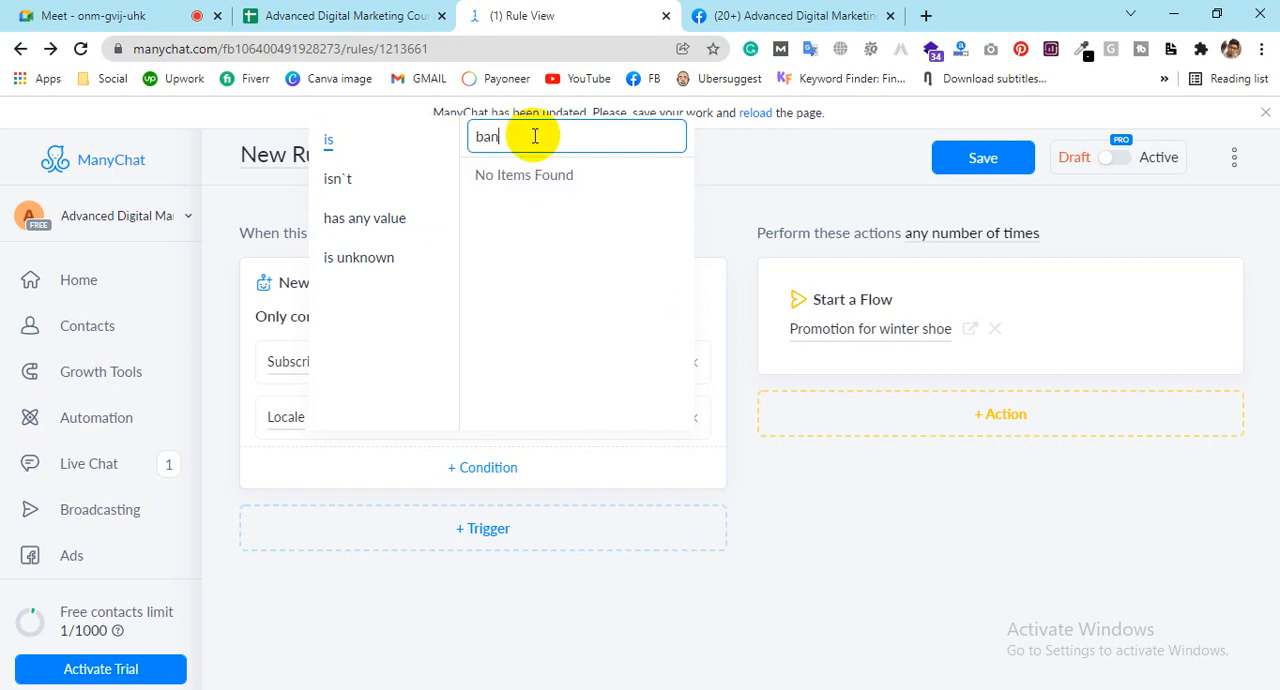
pyautogui.press('BackSpace')
pyautogui.press('BackSpace')
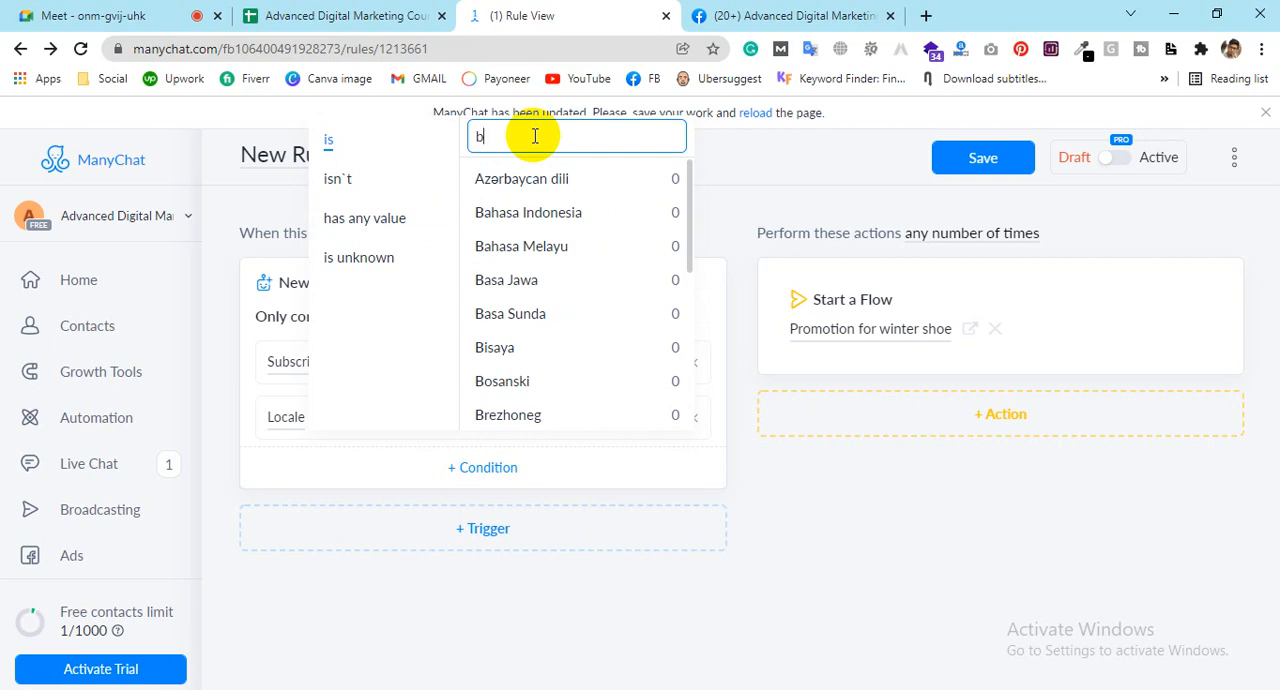
pyautogui.write('en')
pyautogui.press('BackSpace')
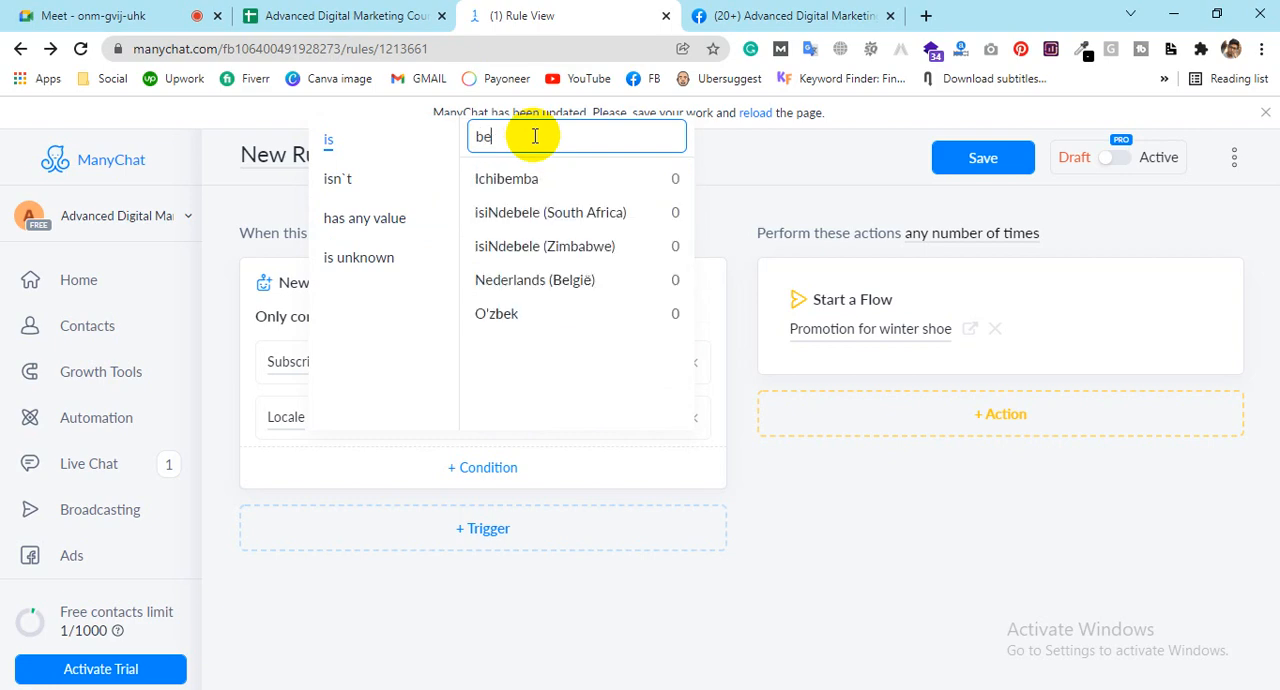
pyautogui.press('BackSpace')
pyautogui.write('l')
pyautogui.press('BackSpace')
pyautogui.press('BackSpace')
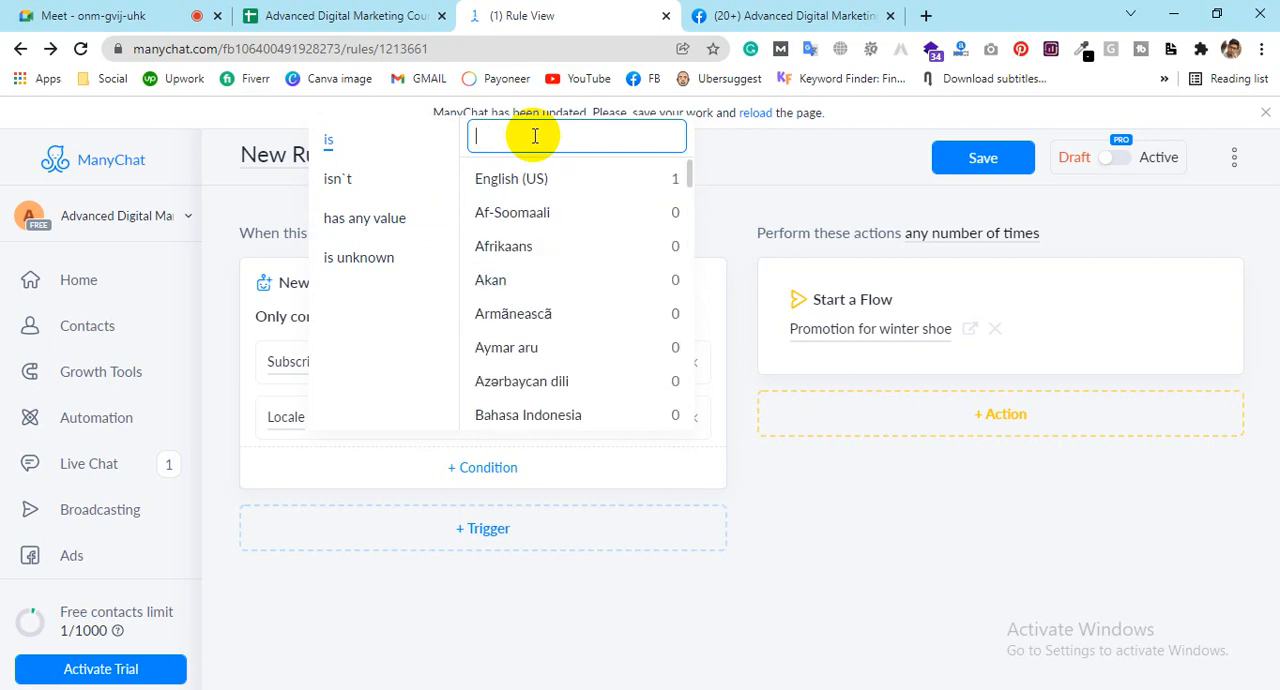
# Step: Set the Locale condition to "has any value"
pyautogui.scroll(-2, 514, 300)
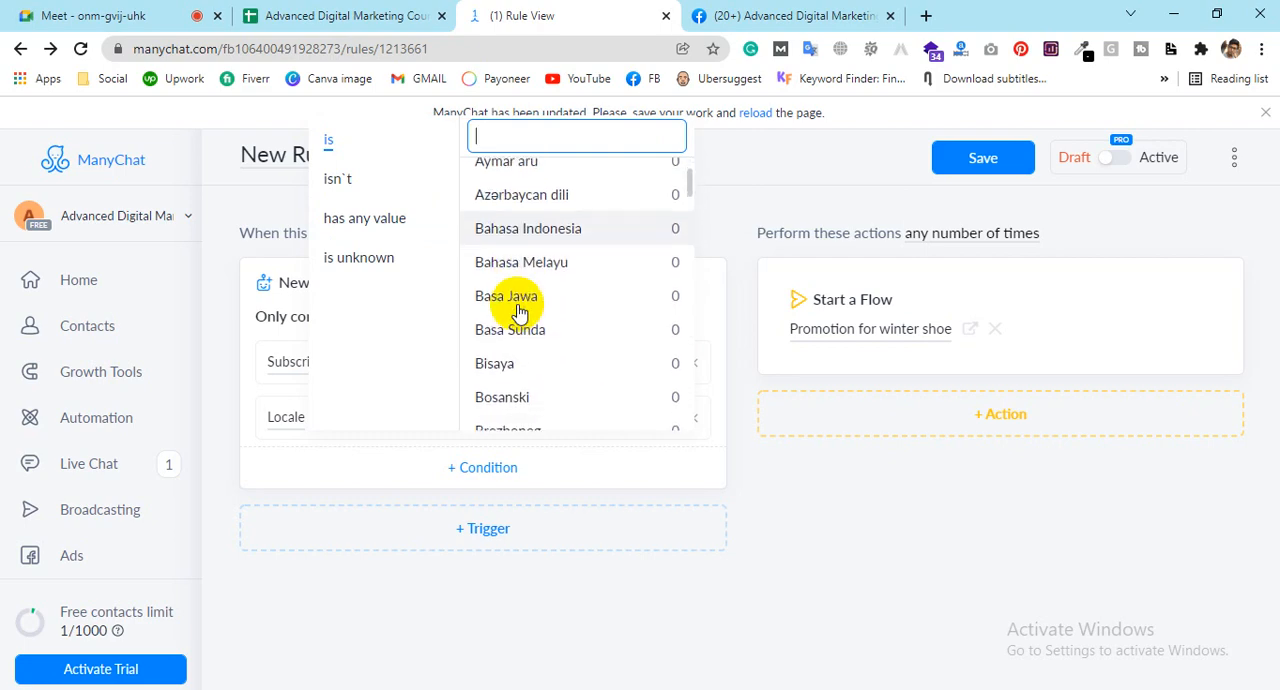
pyautogui.scroll(-2, 516, 302)
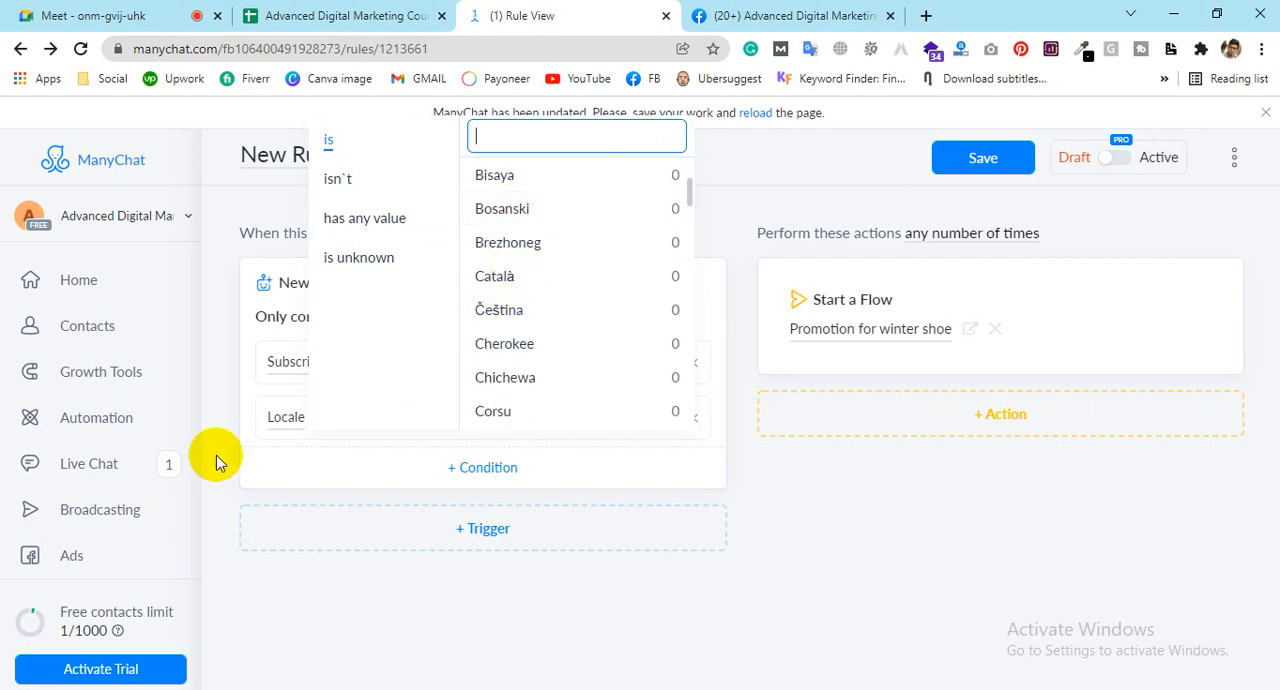
pyautogui.click(351, 226)
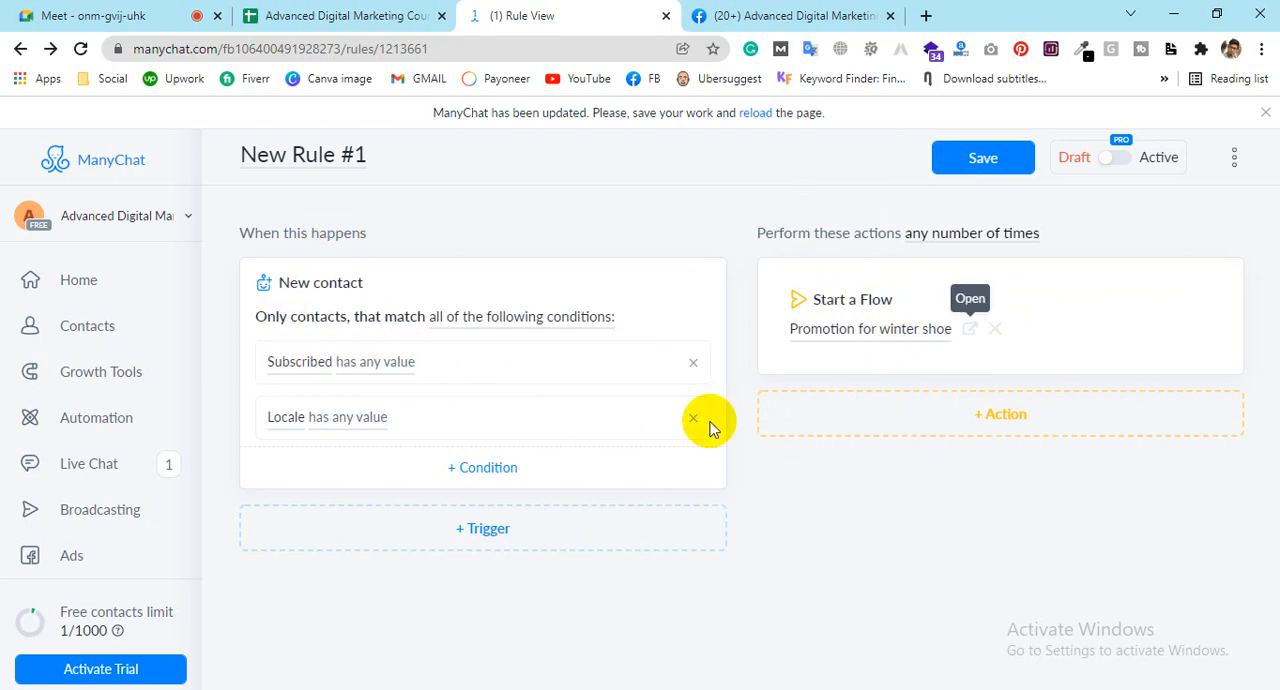
pyautogui.click(502, 460)
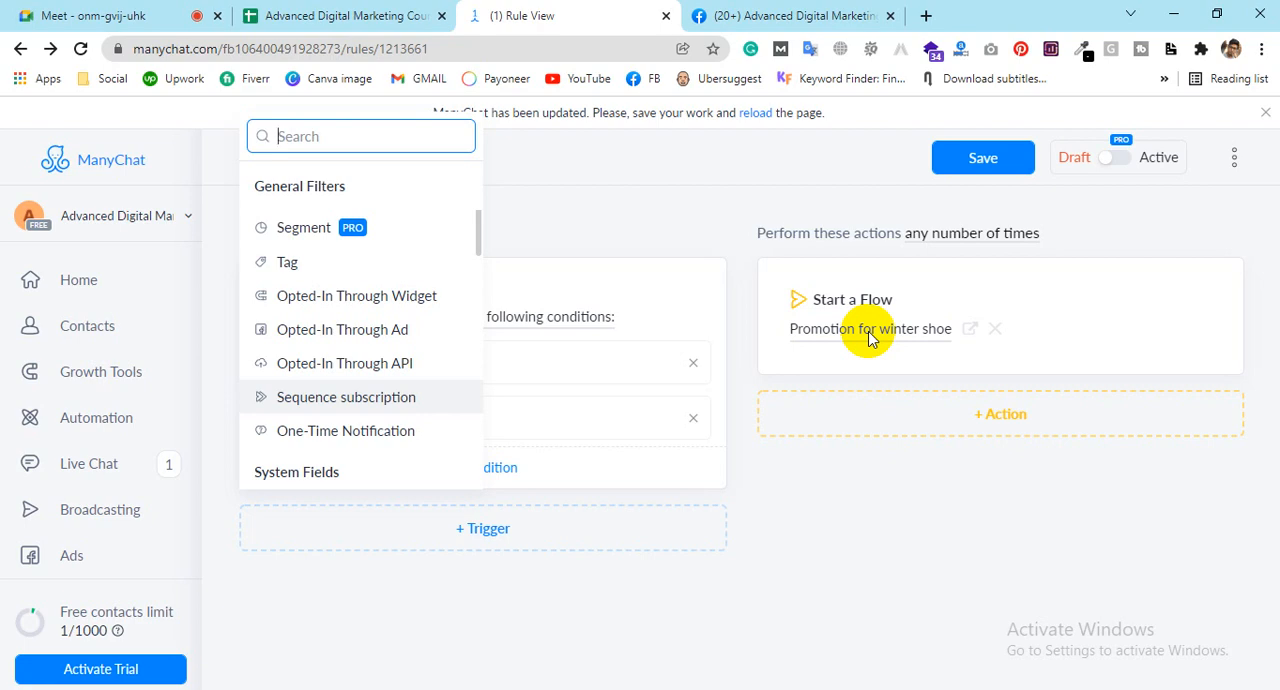
pyautogui.click(279, 267)
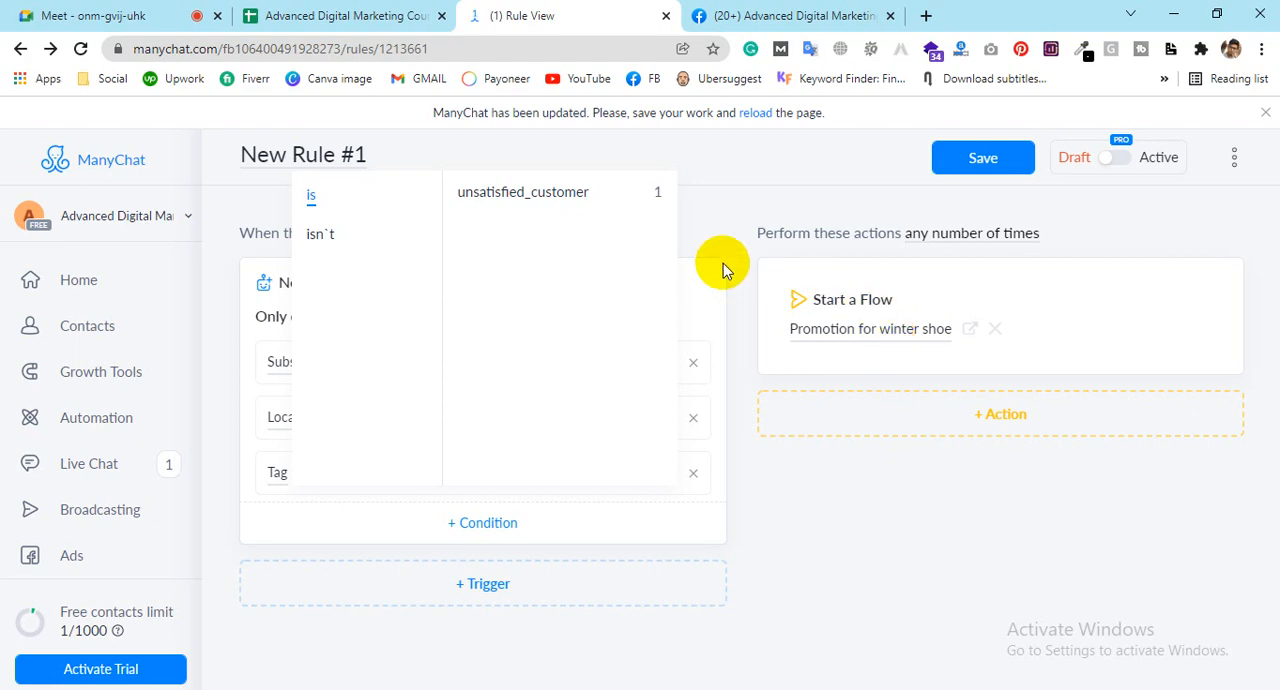
pyautogui.click(229, 443)
pyautogui.click(459, 467)
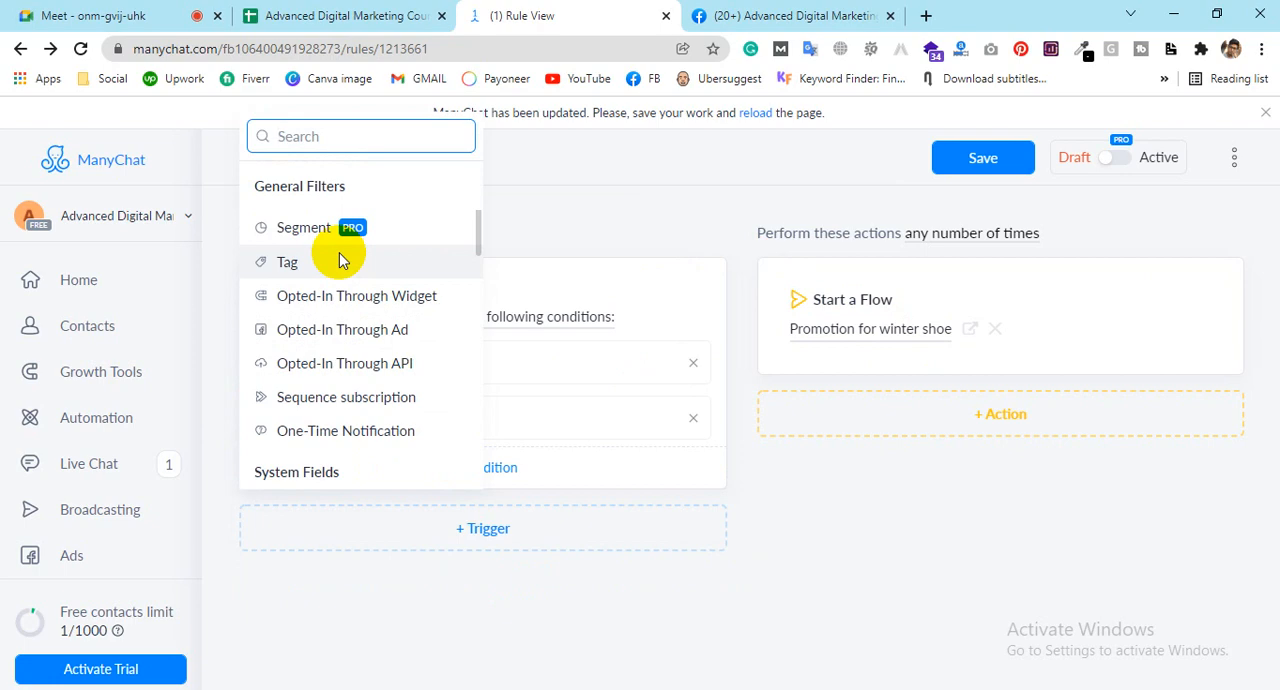
pyautogui.click(340, 261)
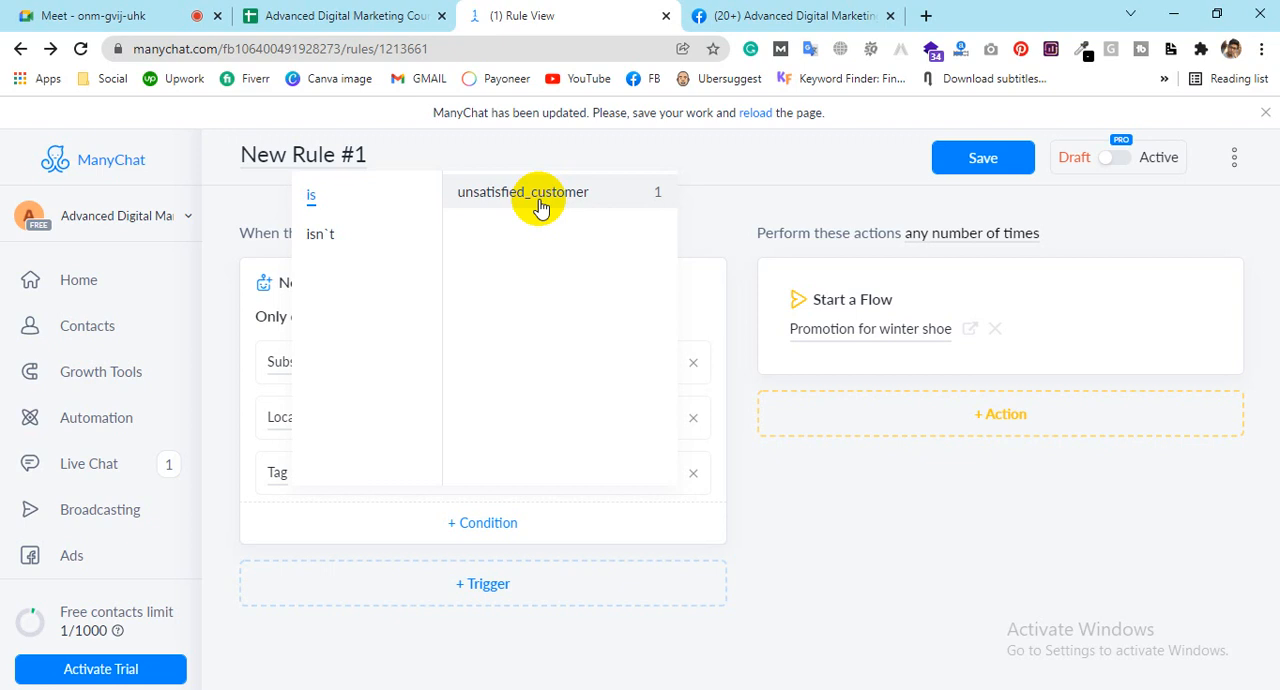
pyautogui.click(814, 523)
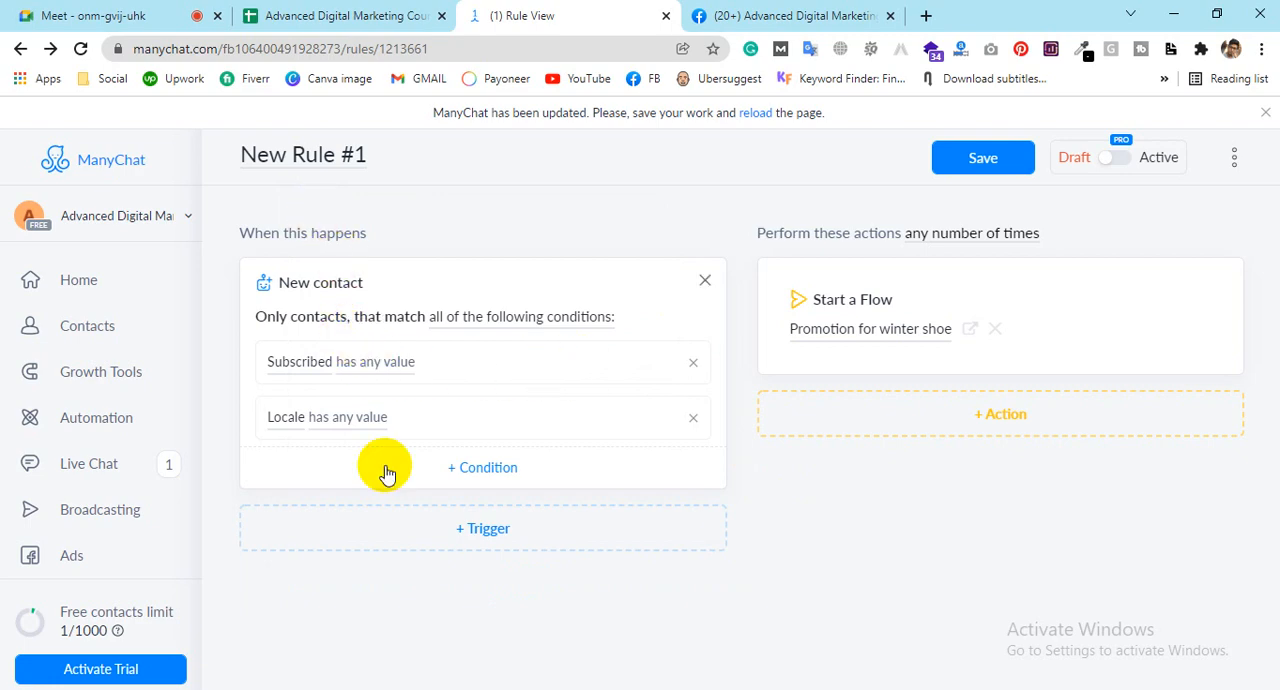
# Step: Add a Date/Time based trigger to the rule as an alternative to the New contact trigger
pyautogui.click(474, 533)
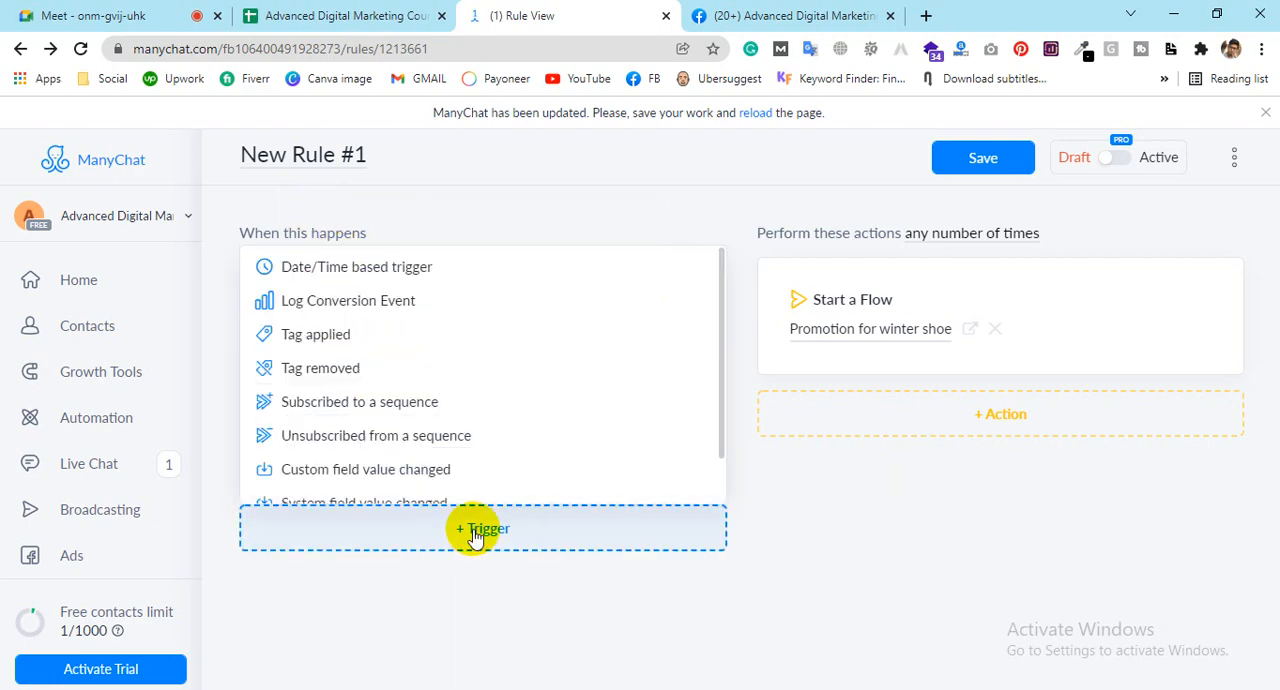
pyautogui.click(410, 266)
pyautogui.scroll(-1, 846, 504)
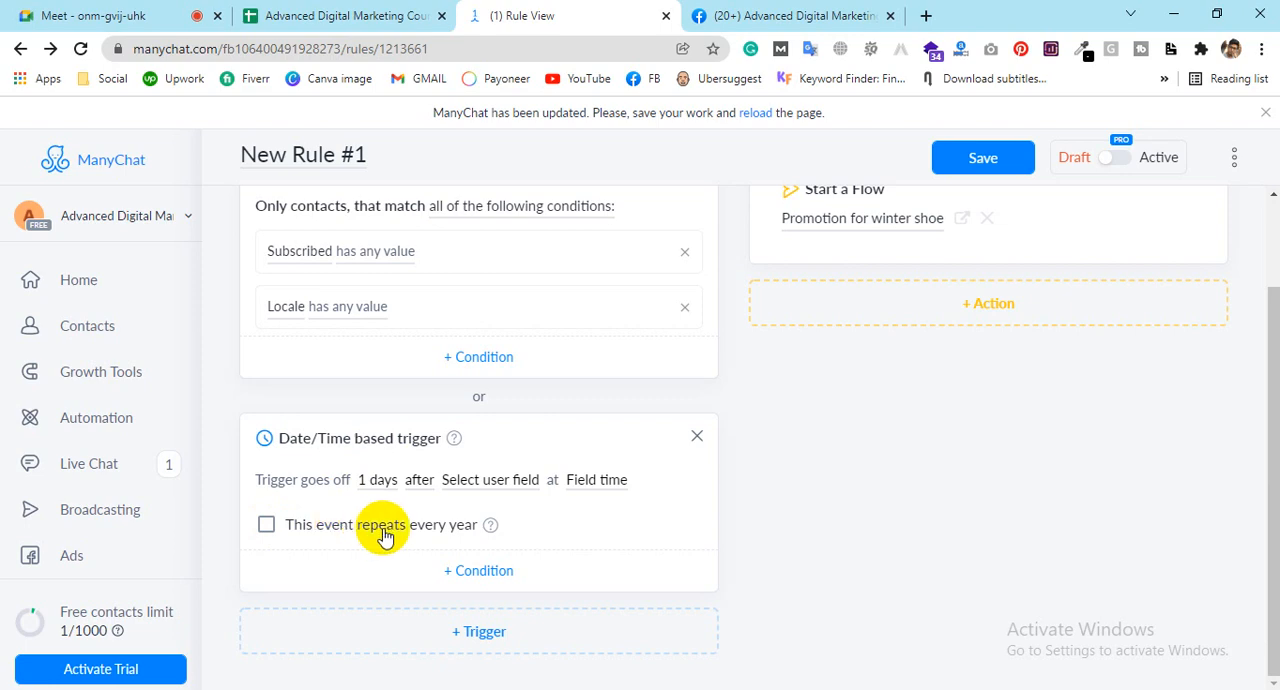
pyautogui.click(265, 527)
pyautogui.click(265, 530)
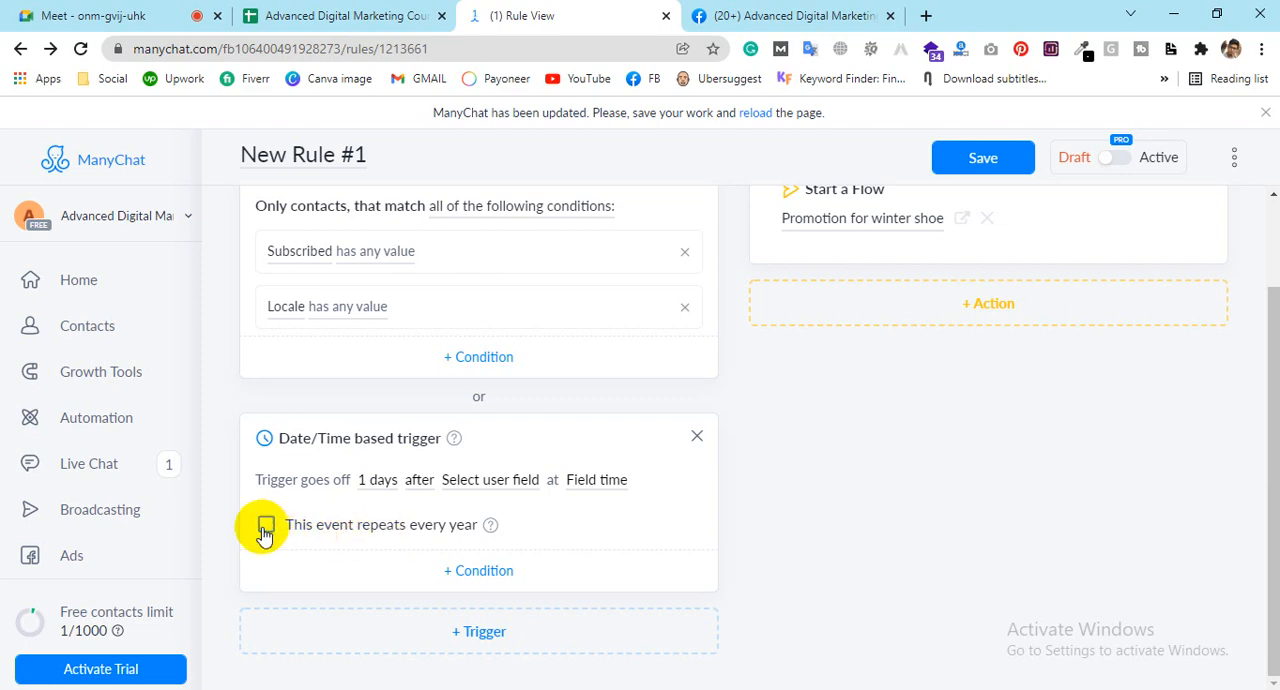
# Step: Set the Date/Time based trigger to go off 1 day after the Subscribed system field at 0:00
pyautogui.click(378, 481)
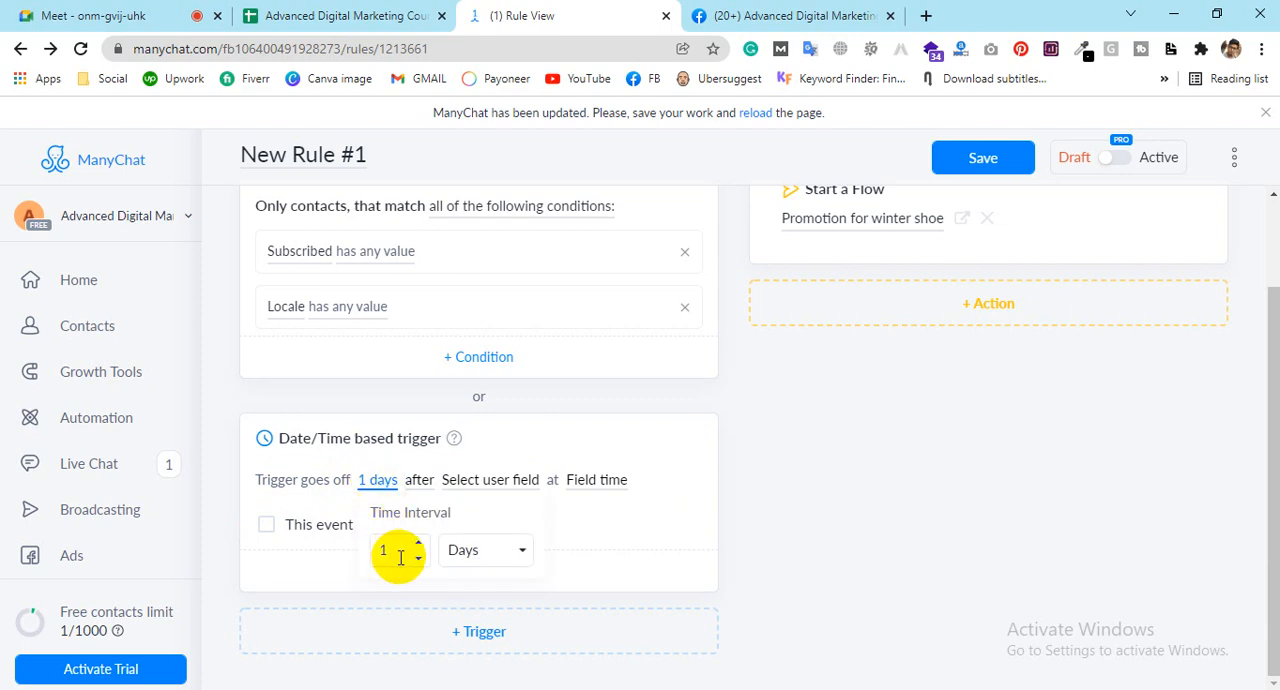
pyautogui.click(420, 482)
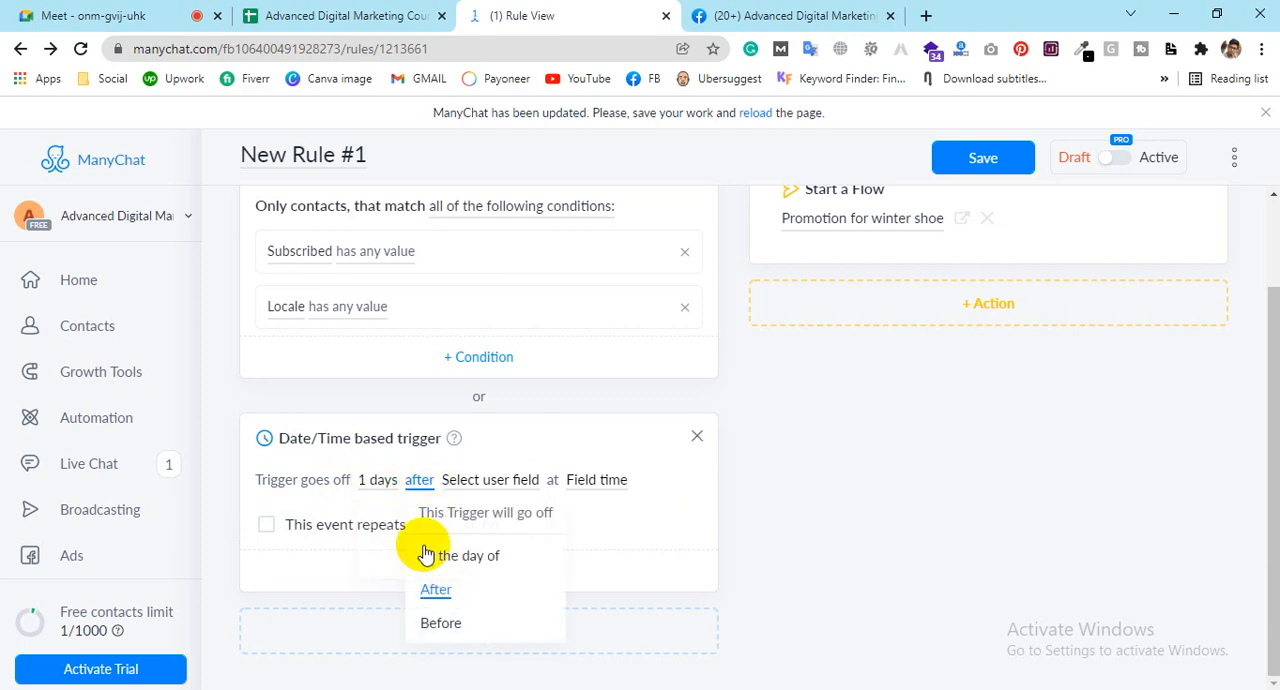
pyautogui.click(463, 490)
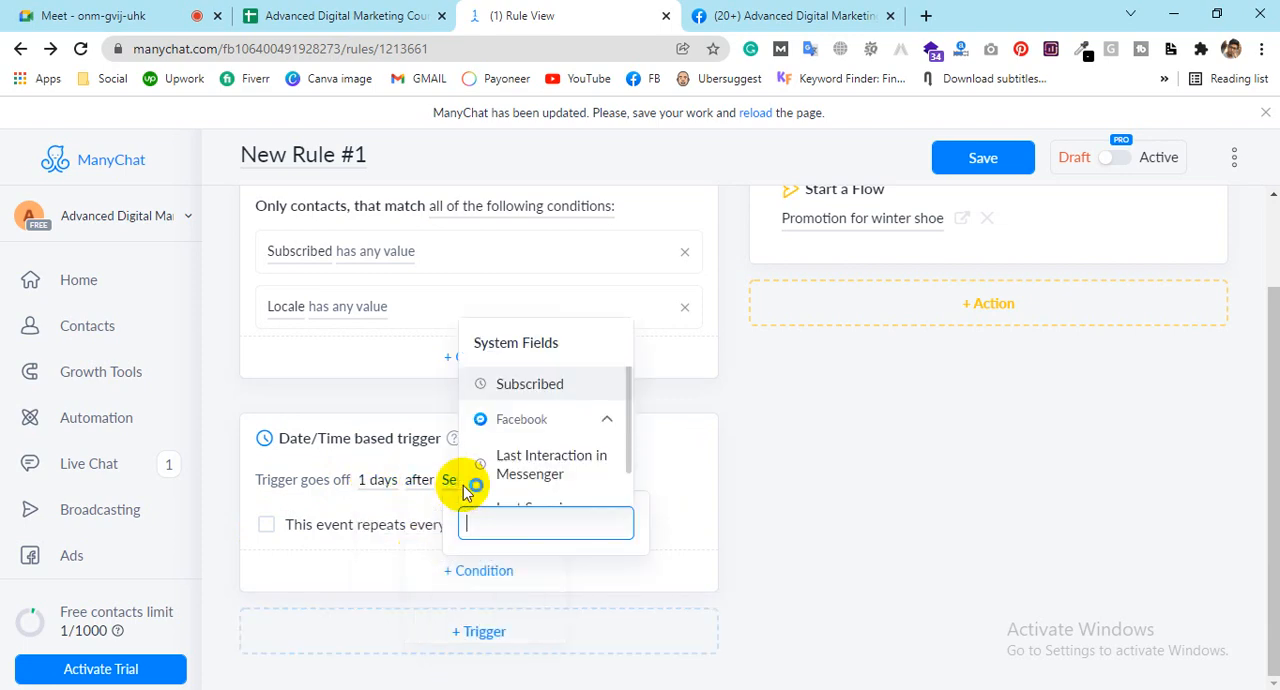
pyautogui.scroll(-1, 500, 430)
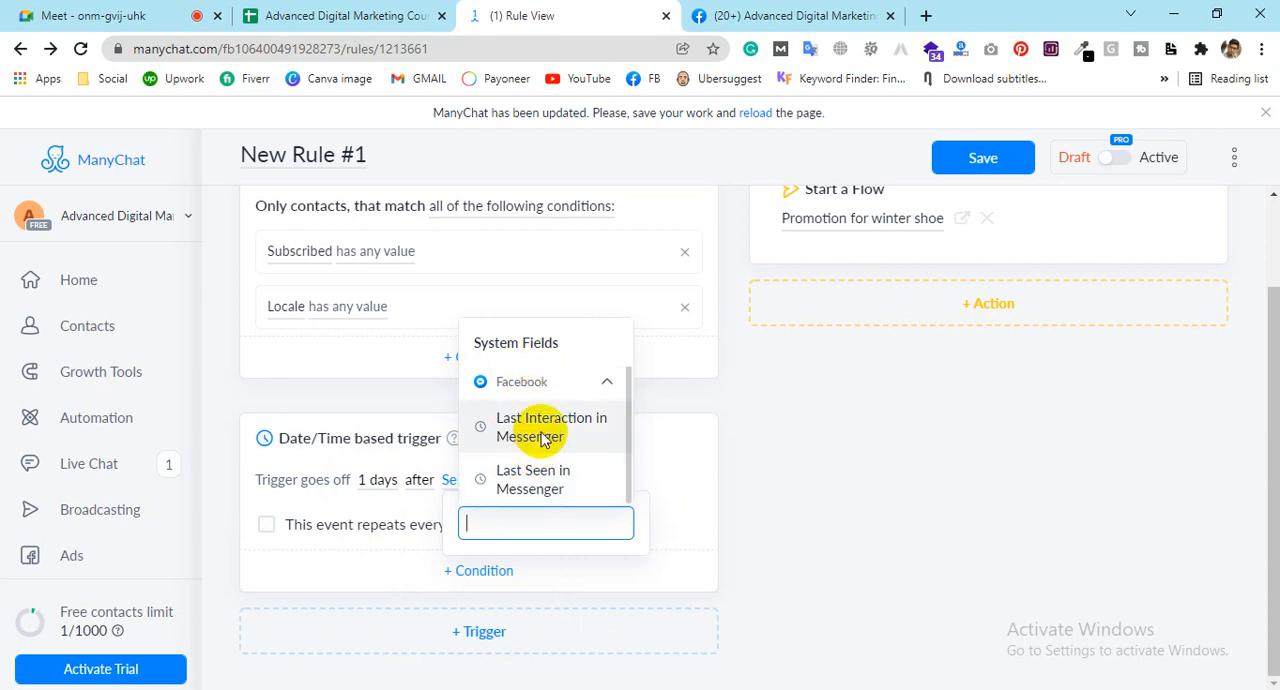
pyautogui.click(521, 381)
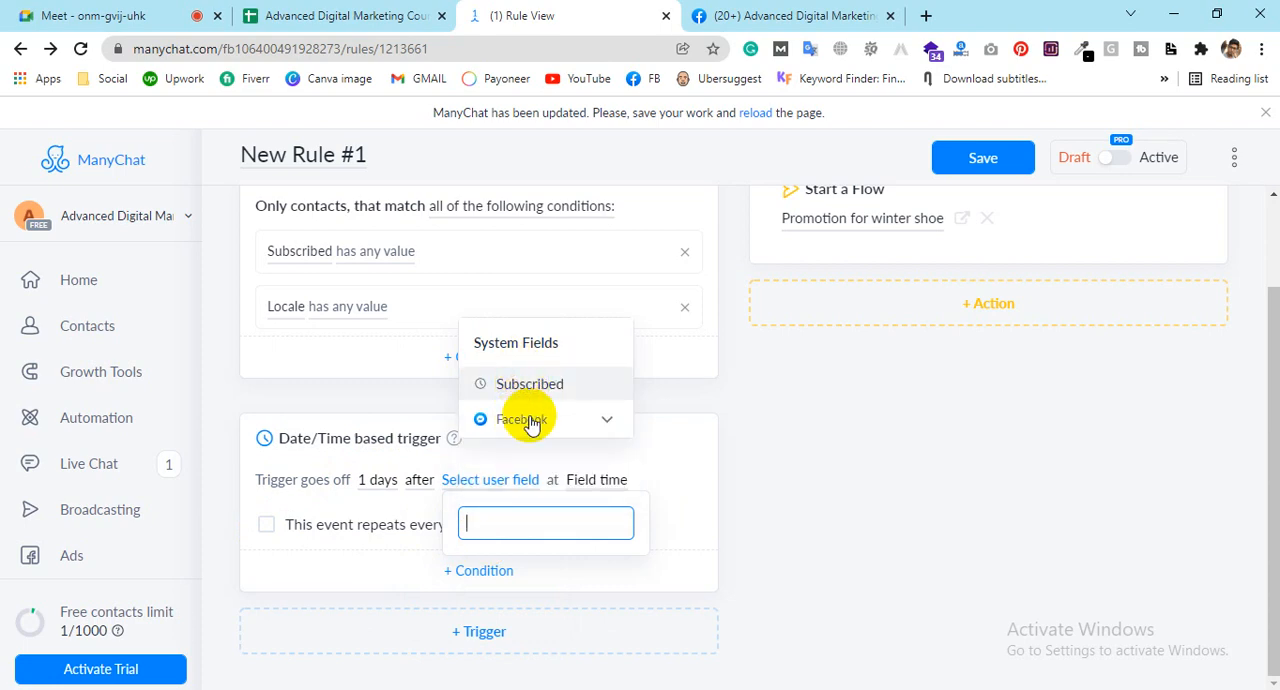
pyautogui.click(531, 388)
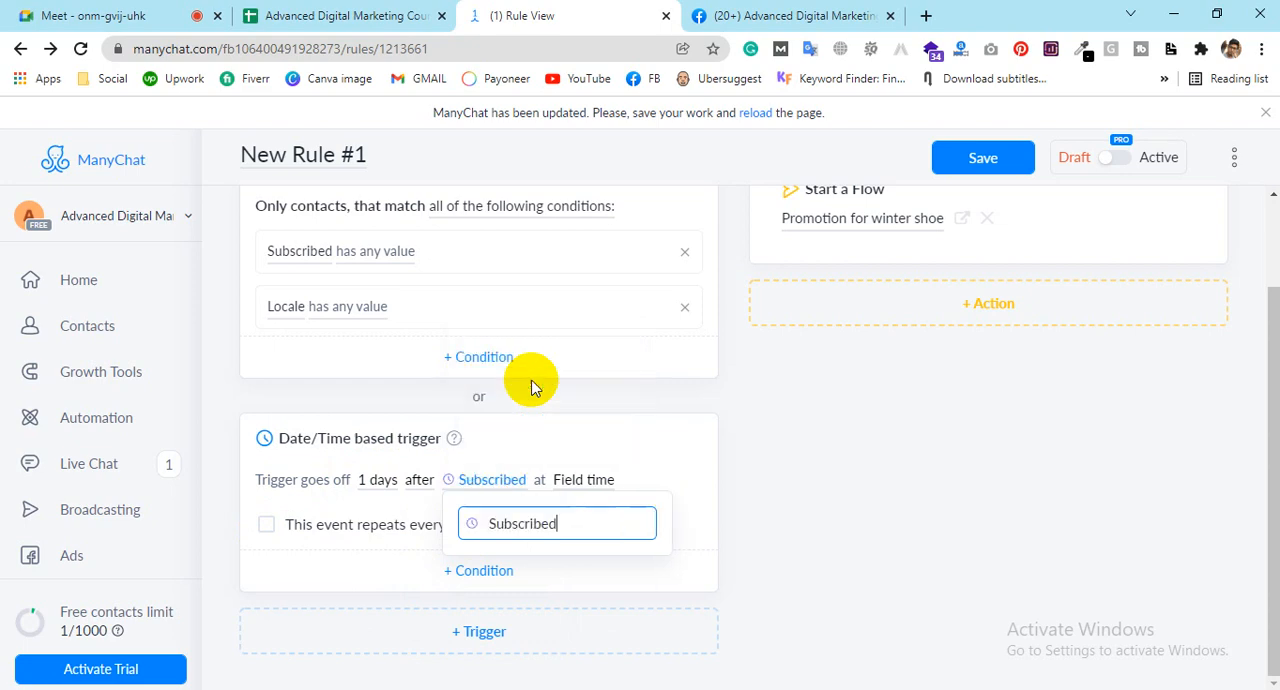
pyautogui.click(586, 481)
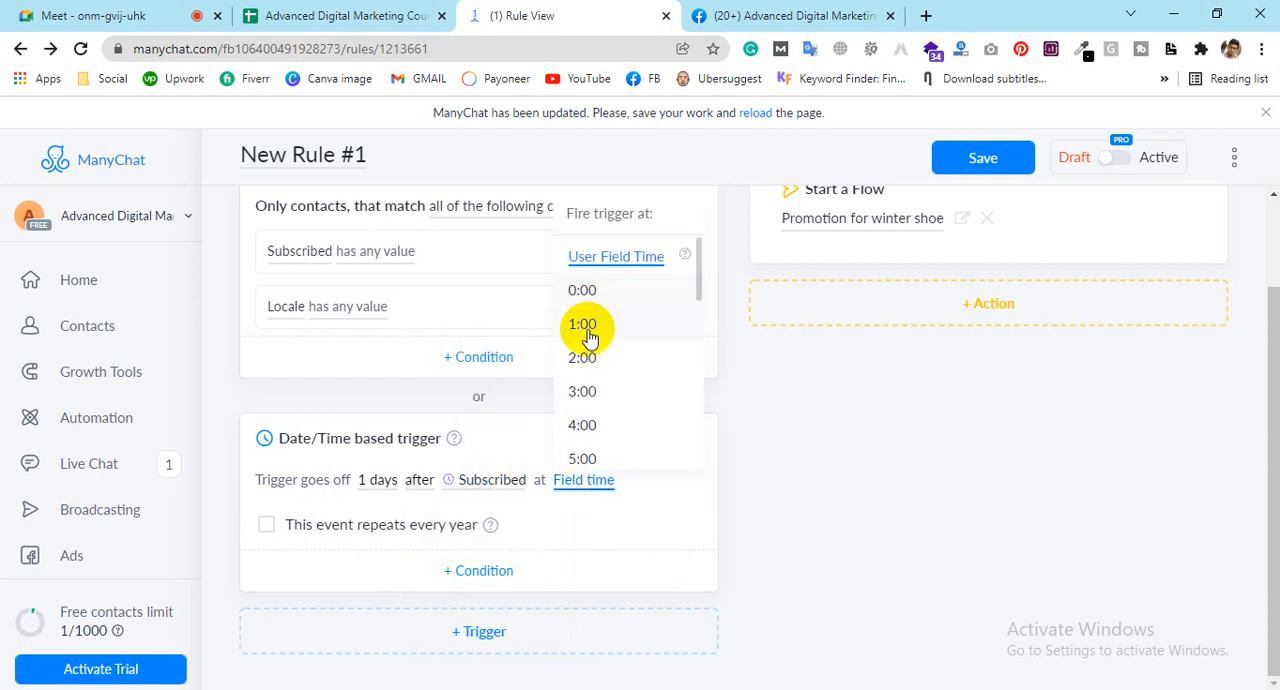
pyautogui.click(586, 290)
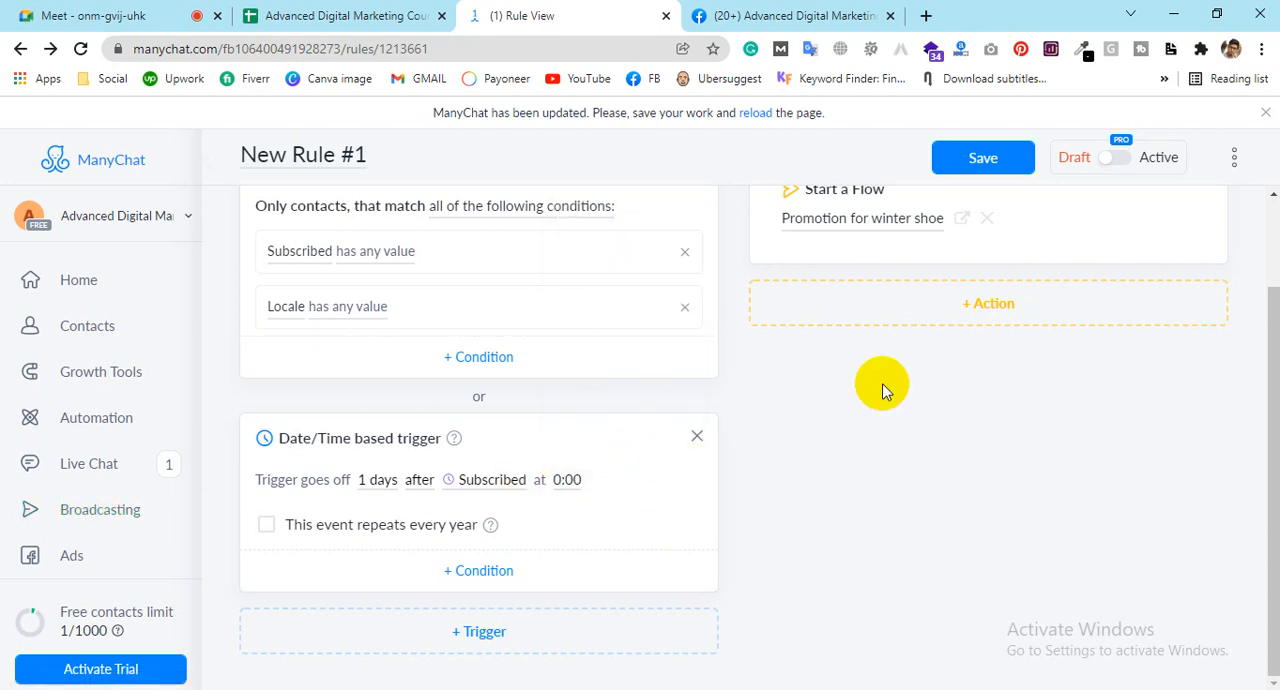
# Step: Add an Add Tag action to the rule using the existing tag unsatisfied_customer
pyautogui.click(986, 314)
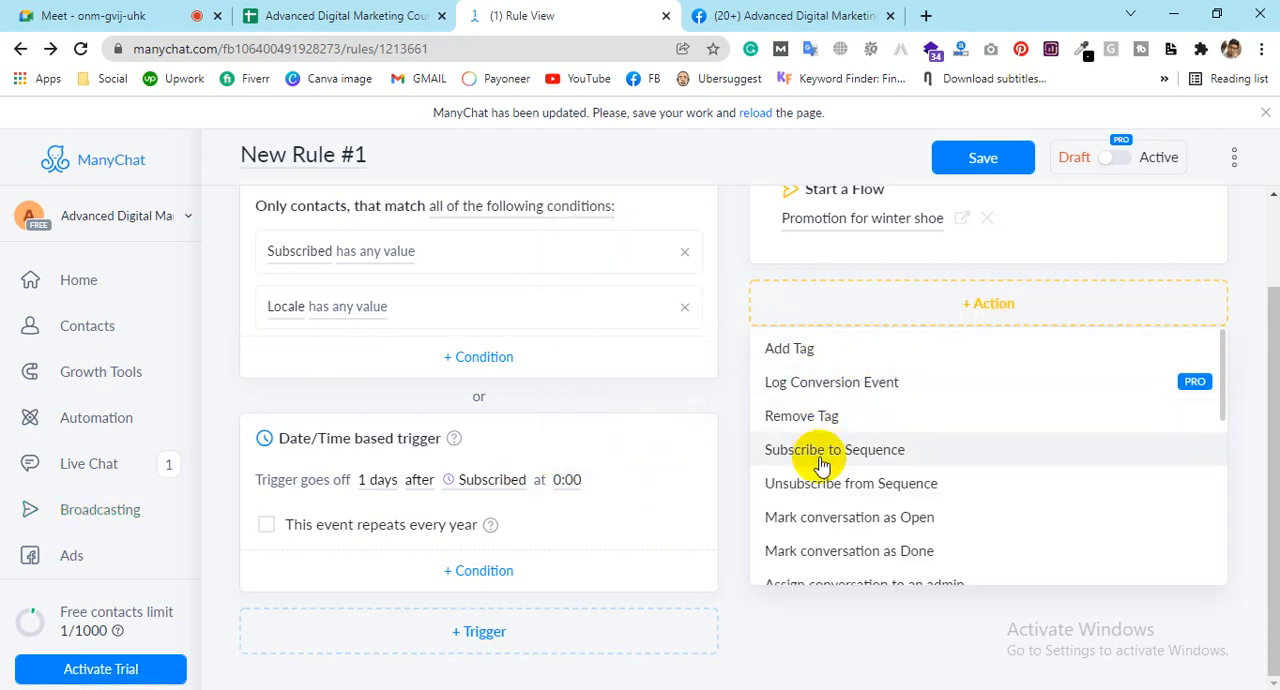
pyautogui.scroll(-2, 835, 465)
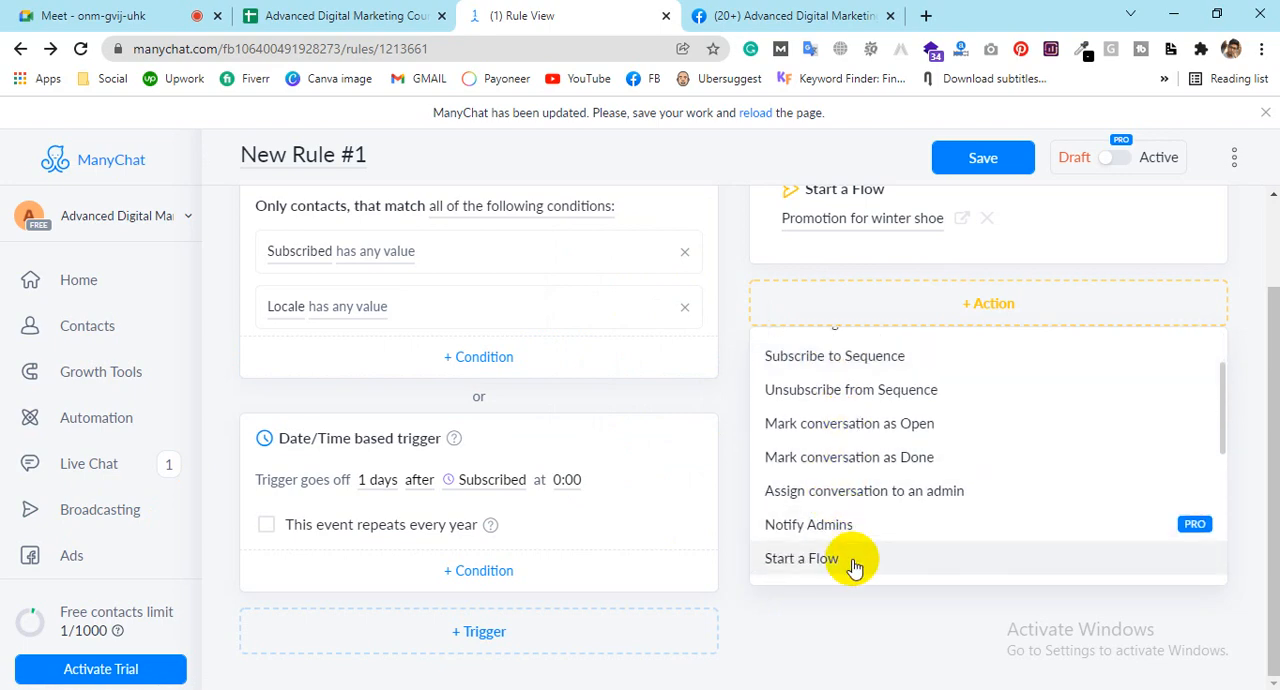
pyautogui.scroll(2, 851, 563)
pyautogui.scroll(-2, 815, 558)
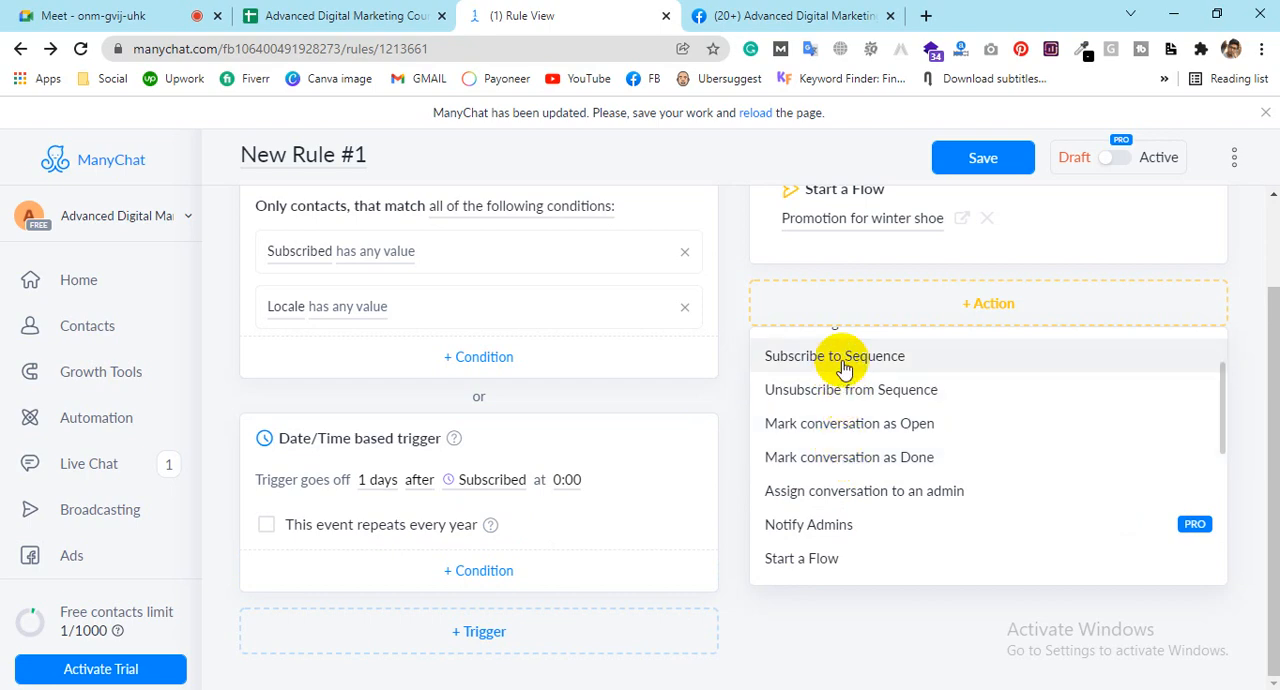
pyautogui.scroll(2, 855, 375)
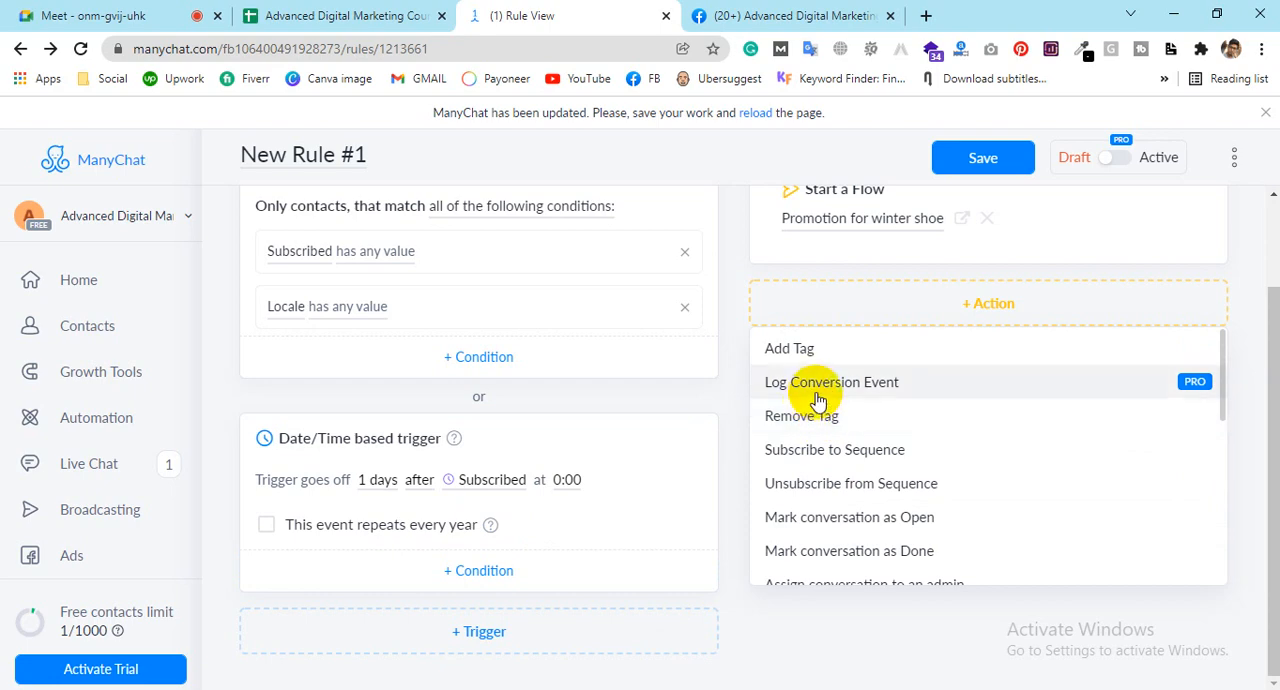
pyautogui.click(801, 346)
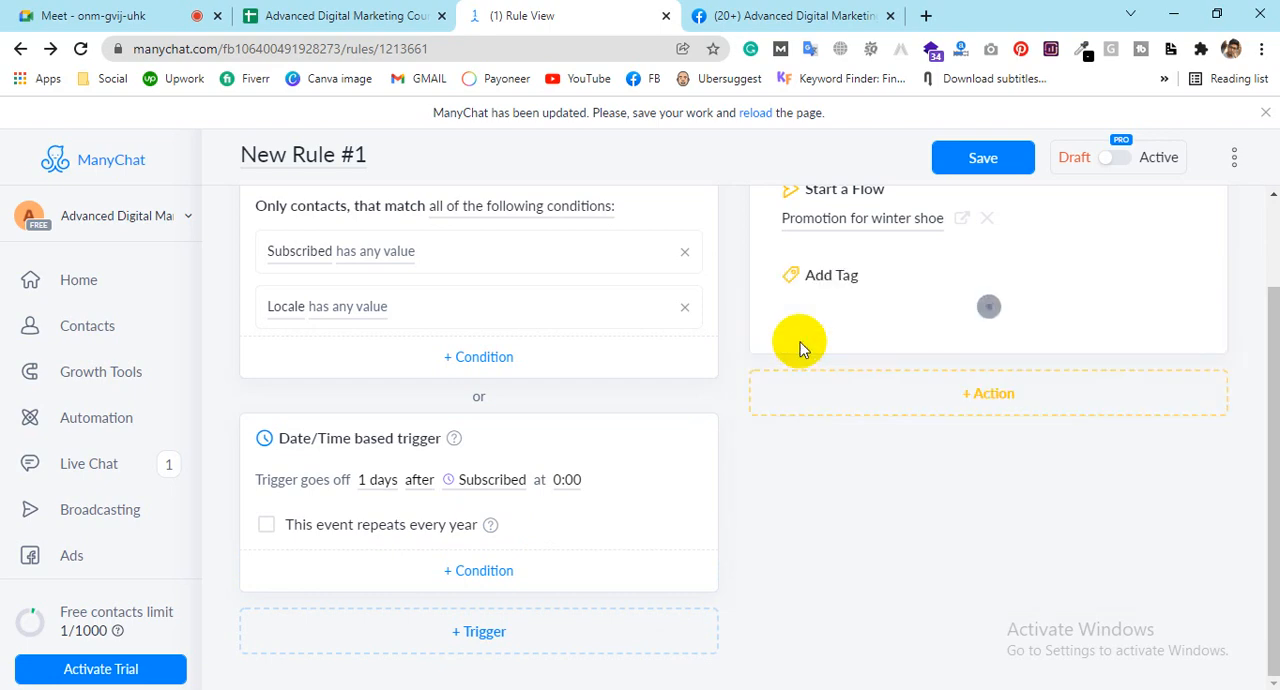
pyautogui.click(820, 312)
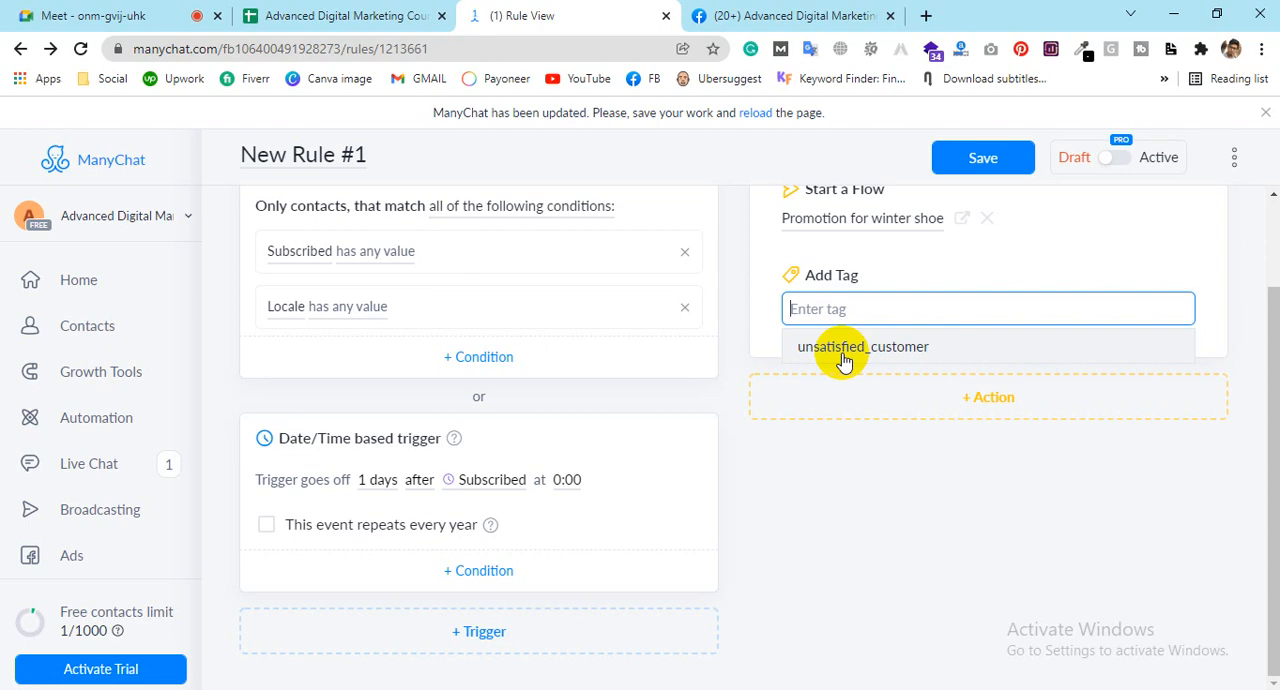
pyautogui.click(843, 348)
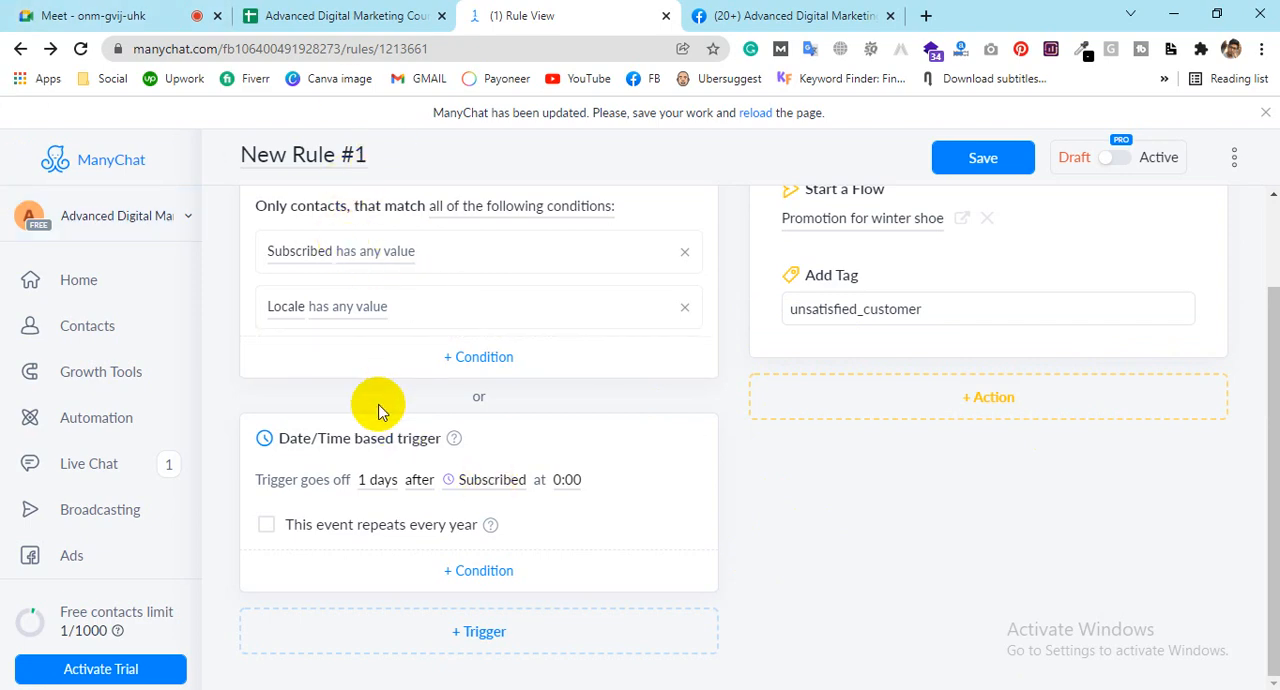
# Step: Add a Tag applied trigger to the rule for the tag unsatisfied_customer
pyautogui.click(494, 631)
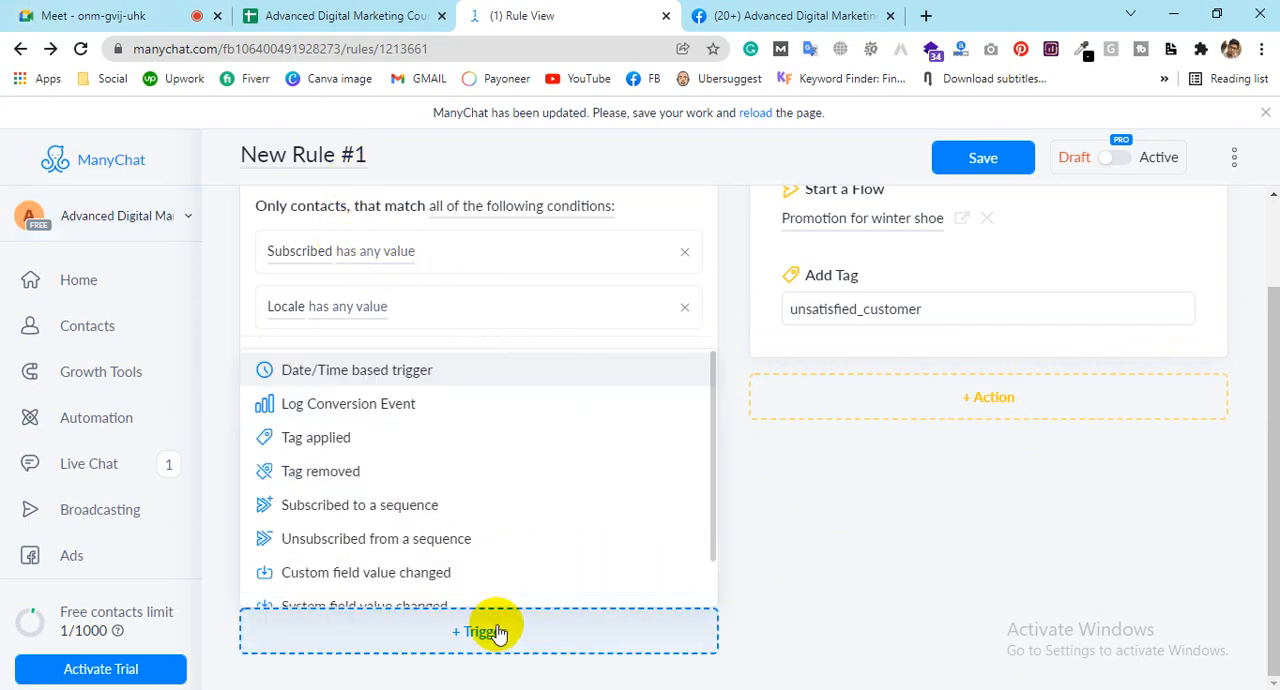
pyautogui.click(280, 445)
pyautogui.scroll(-2, 343, 566)
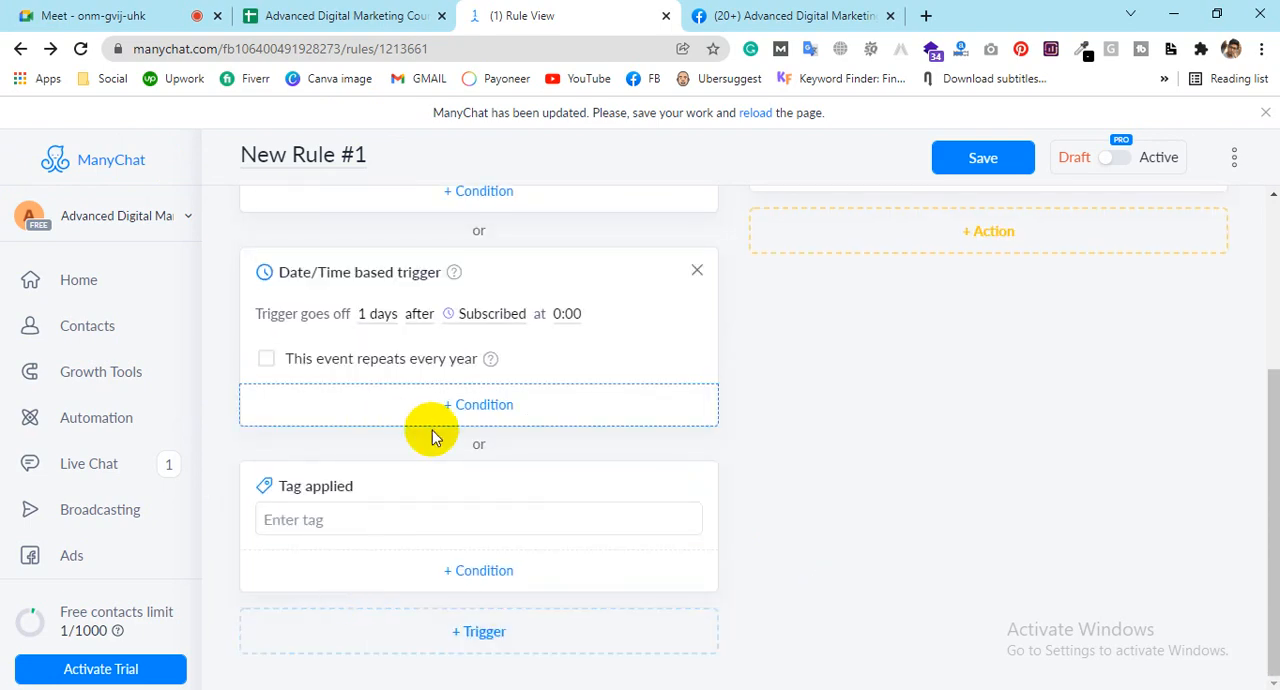
pyautogui.scroll(1, 333, 432)
pyautogui.scroll(2, 330, 420)
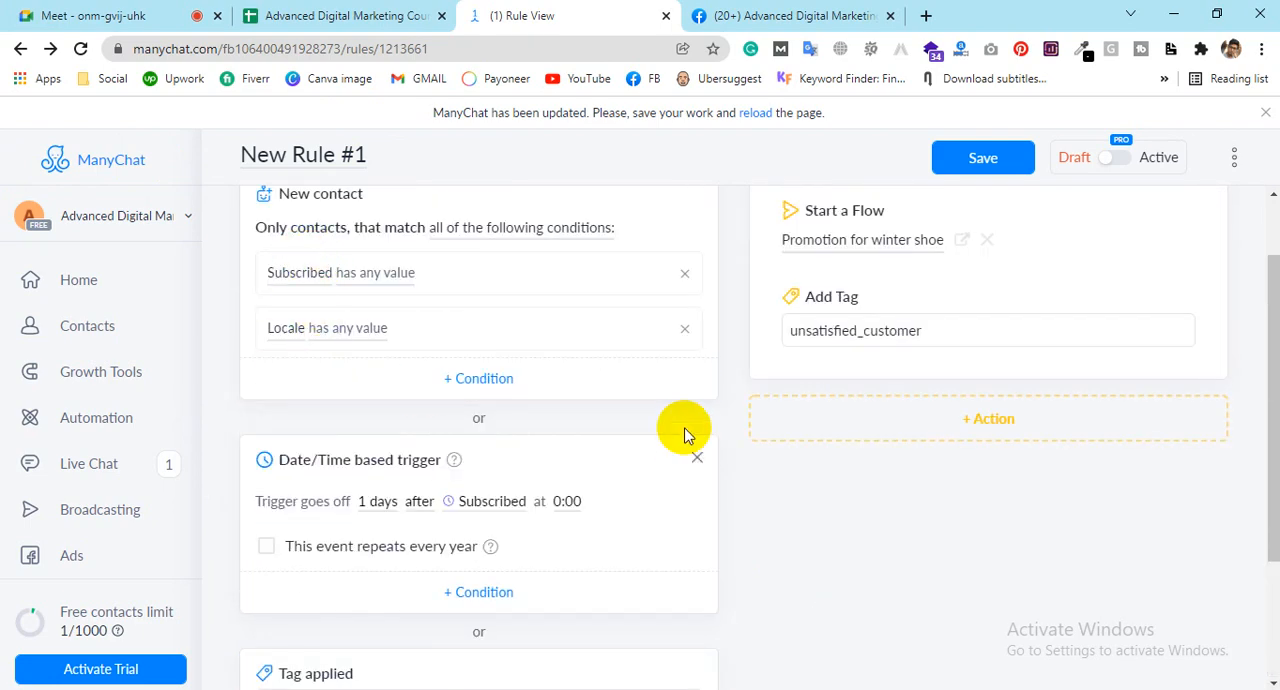
pyautogui.scroll(-2, 387, 527)
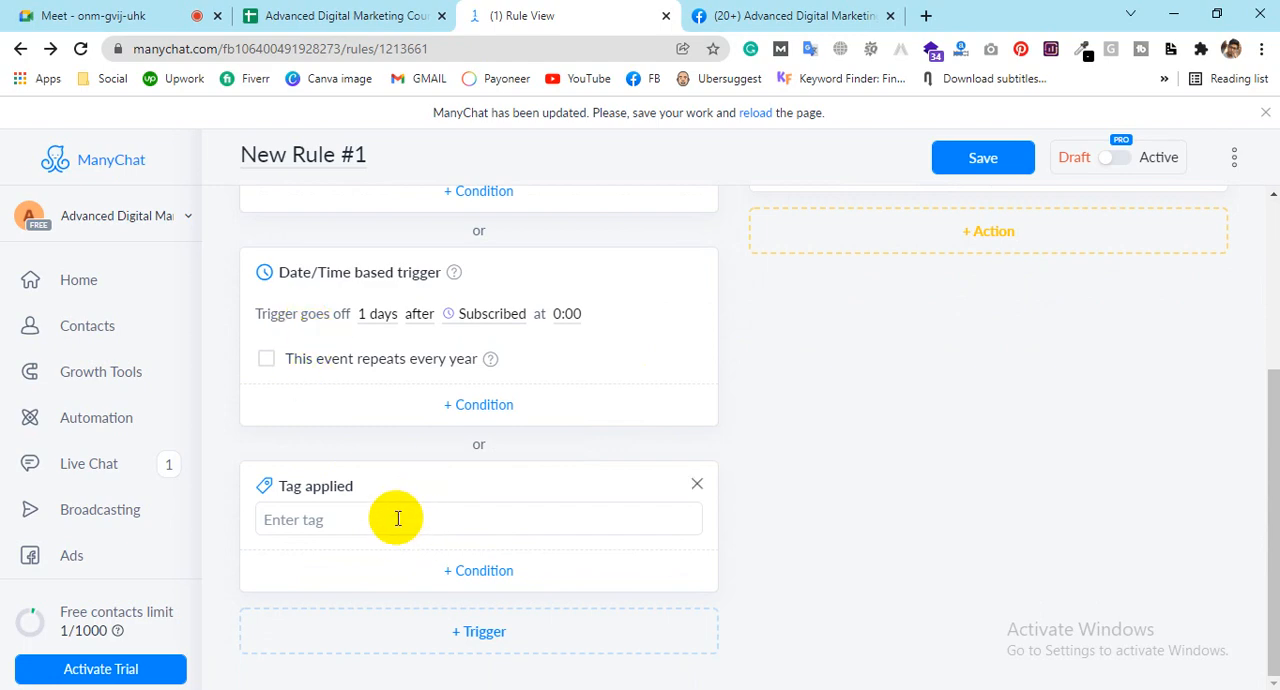
pyautogui.click(395, 519)
pyautogui.click(385, 560)
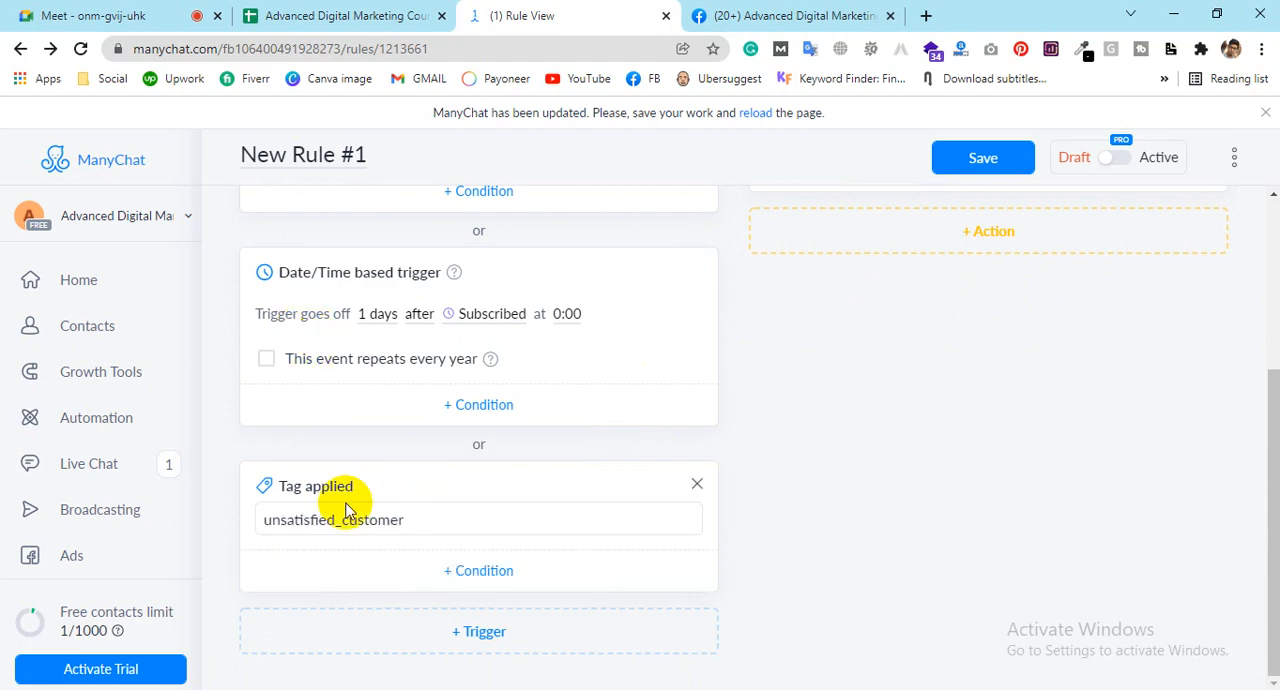
# Step: Check the condition filters offered for the Tag applied trigger and review all triggers and actions in the rule
pyautogui.click(457, 586)
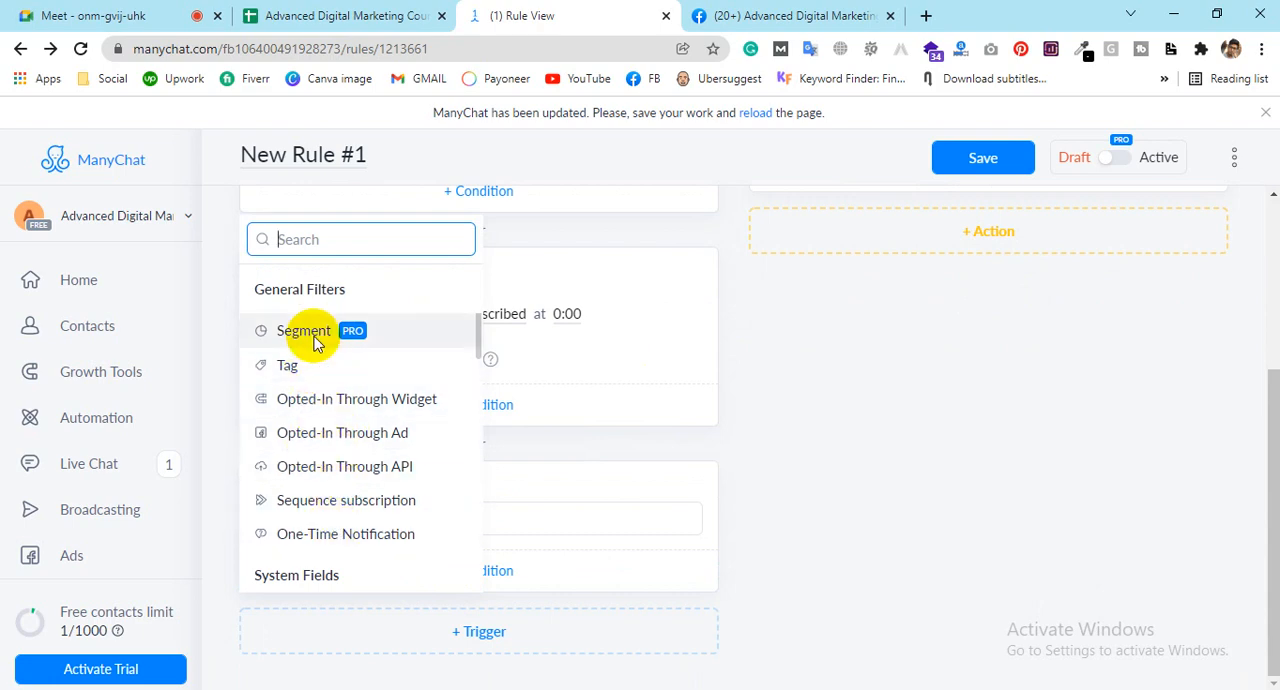
pyautogui.click(979, 472)
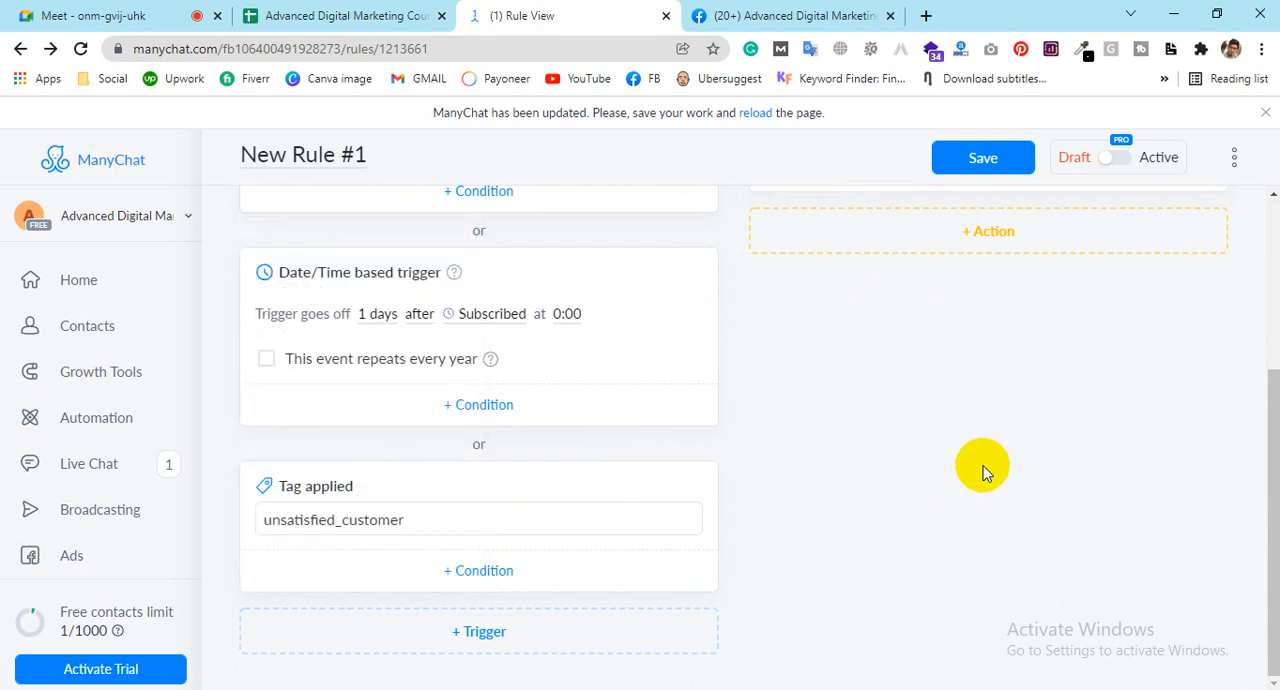
pyautogui.moveTo(1268, 480); pyautogui.dragTo(1265, 346)
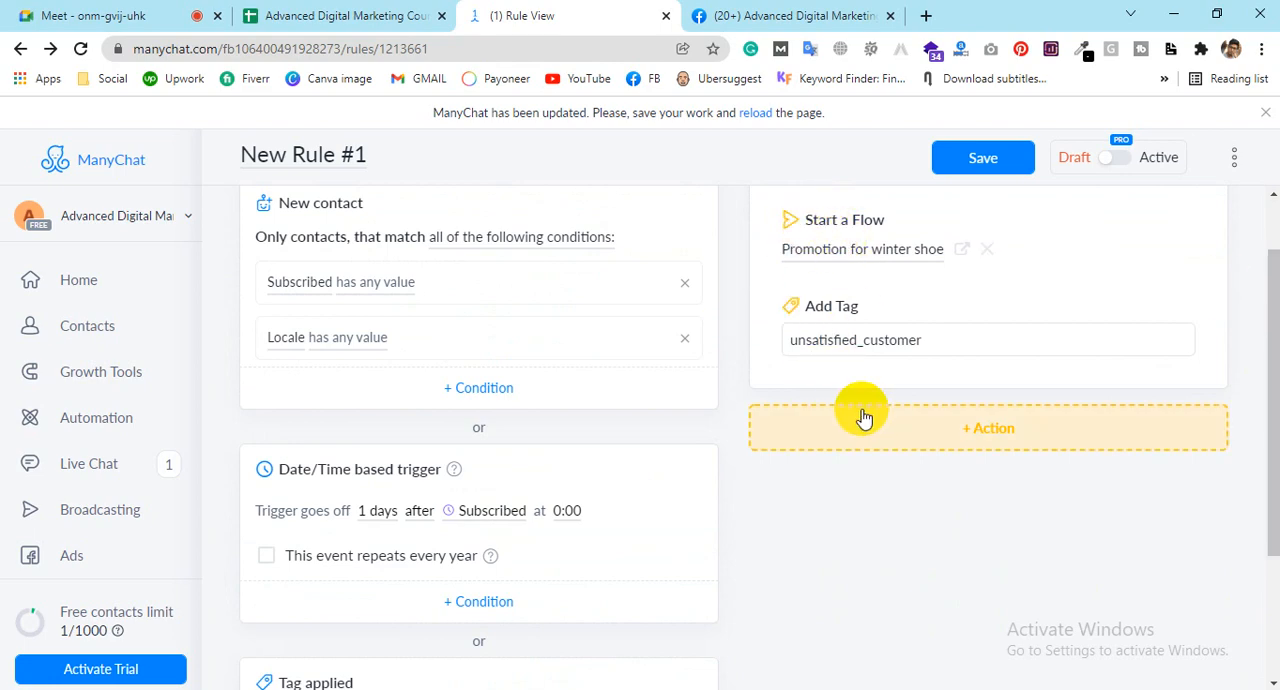
pyautogui.scroll(-2, 423, 323)
pyautogui.scroll(3, 429, 389)
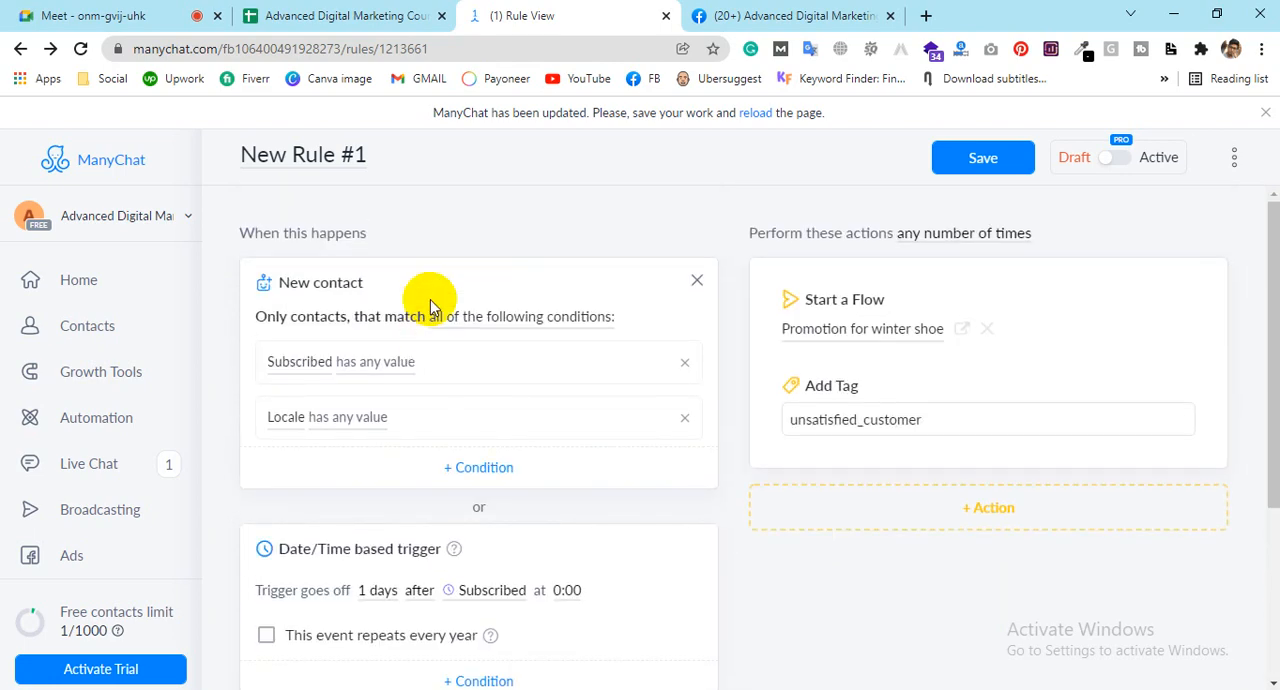
pyautogui.scroll(-3, 451, 491)
pyautogui.scroll(3, 751, 586)
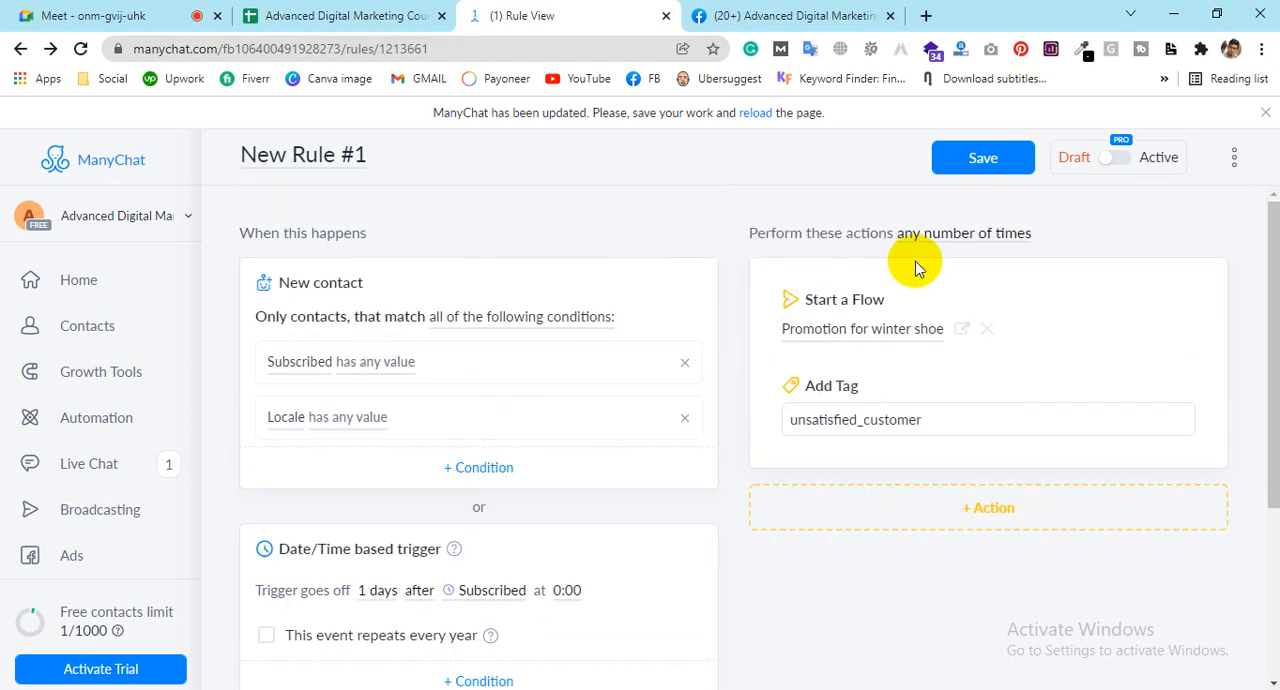
pyautogui.scroll(-3, 390, 440)
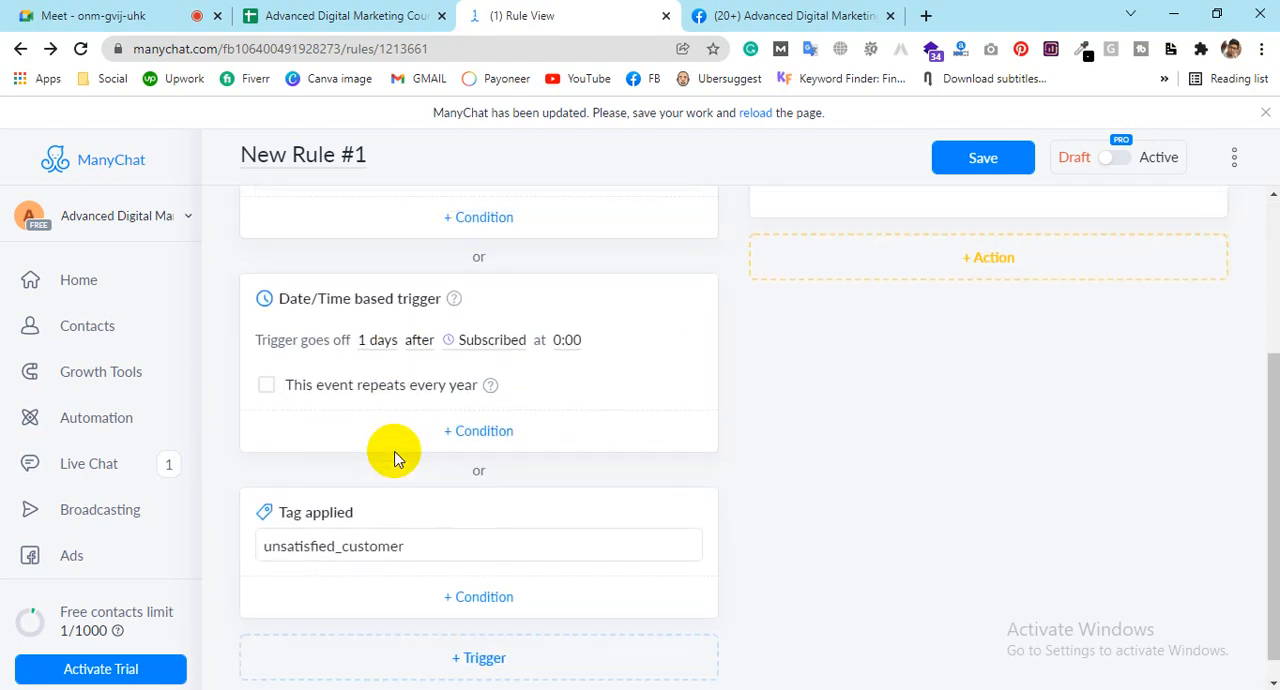
pyautogui.scroll(3, 393, 458)
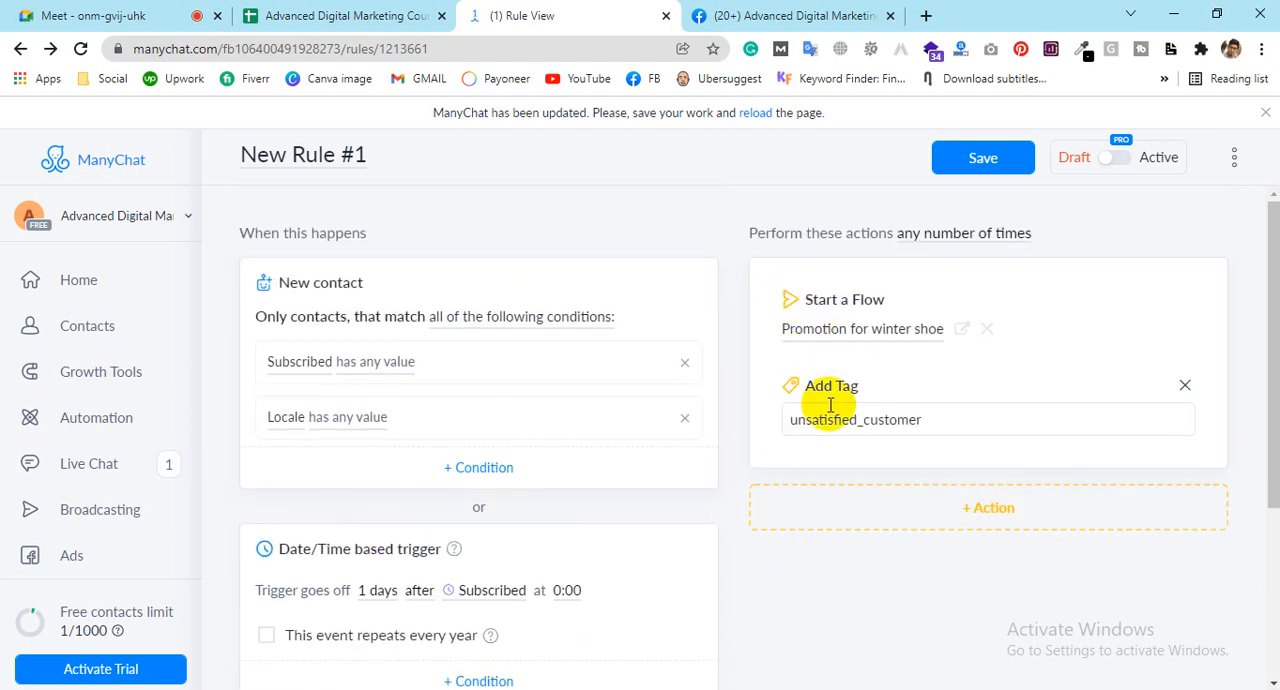
pyautogui.scroll(-1, 540, 381)
pyautogui.doubleClick(478, 413)
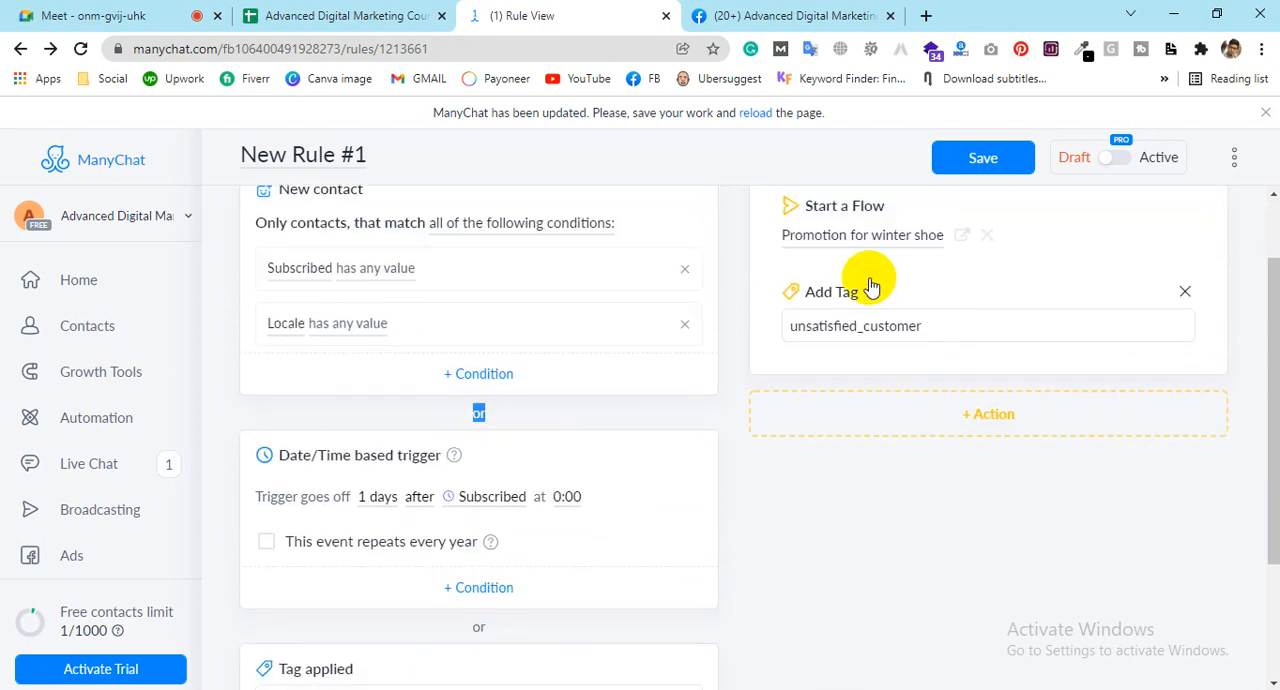
pyautogui.click(506, 409)
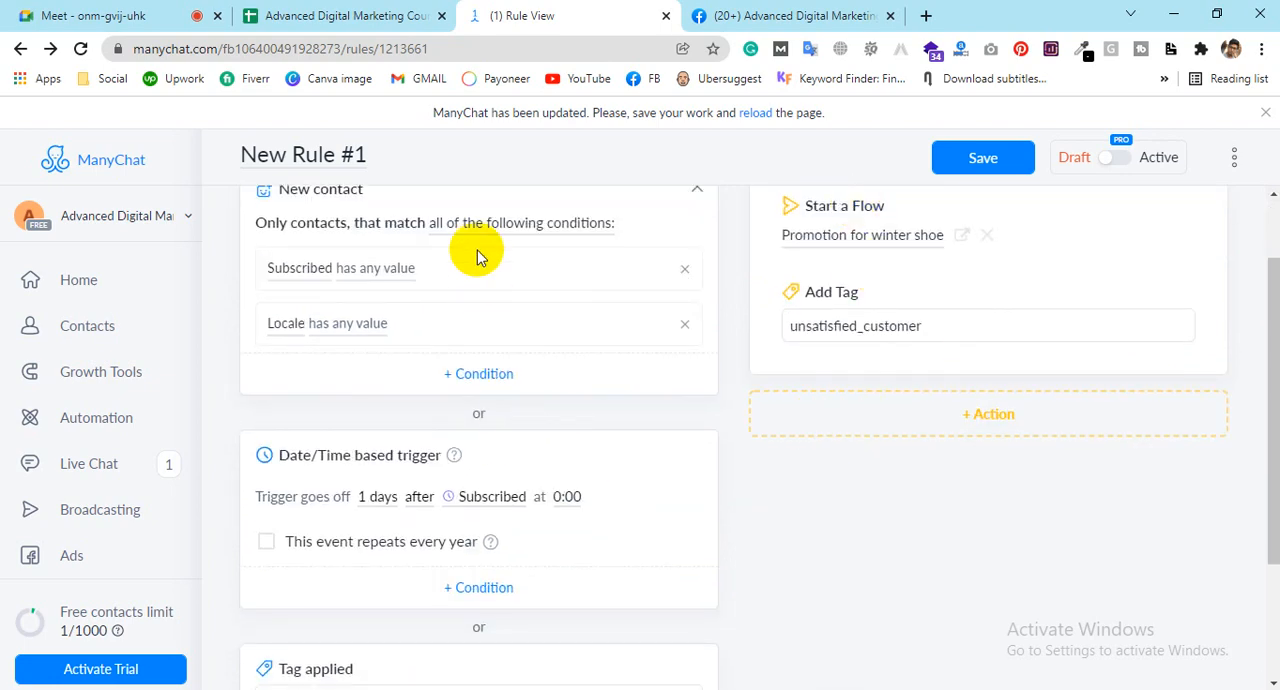
pyautogui.scroll(1, 871, 349)
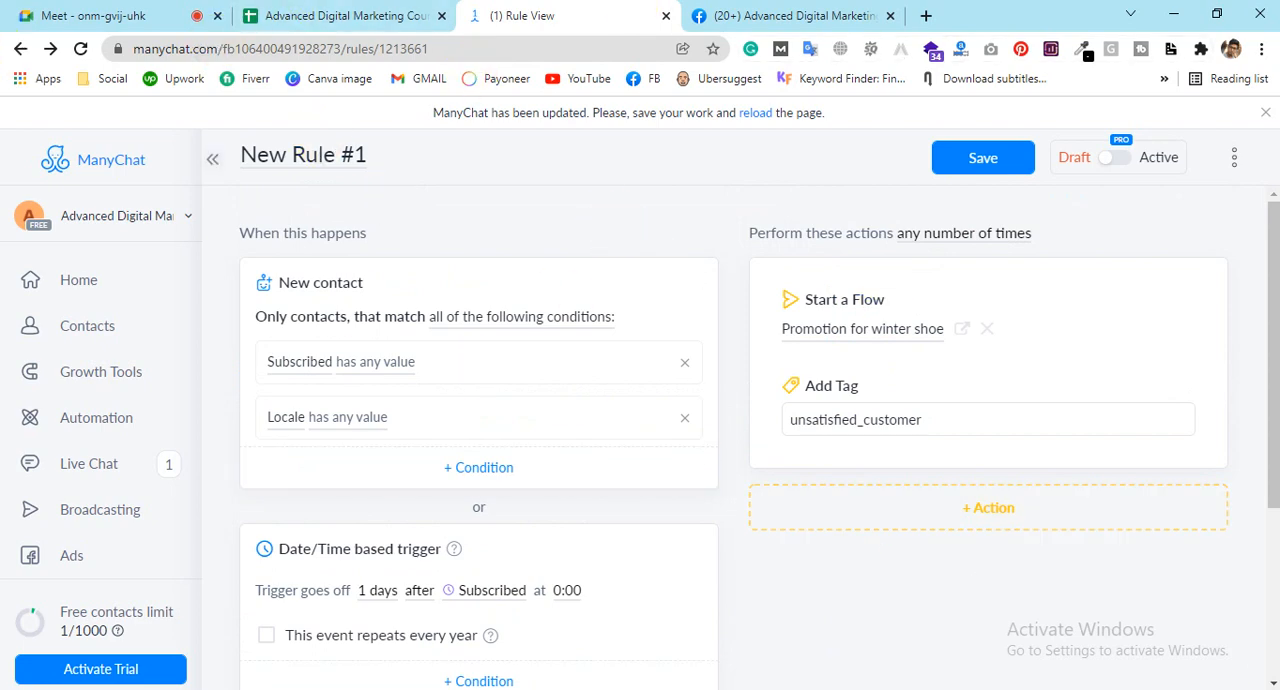
# Step: Try to switch the rule from Draft to Active and return to the Automation overview
pyautogui.click(1115, 157)
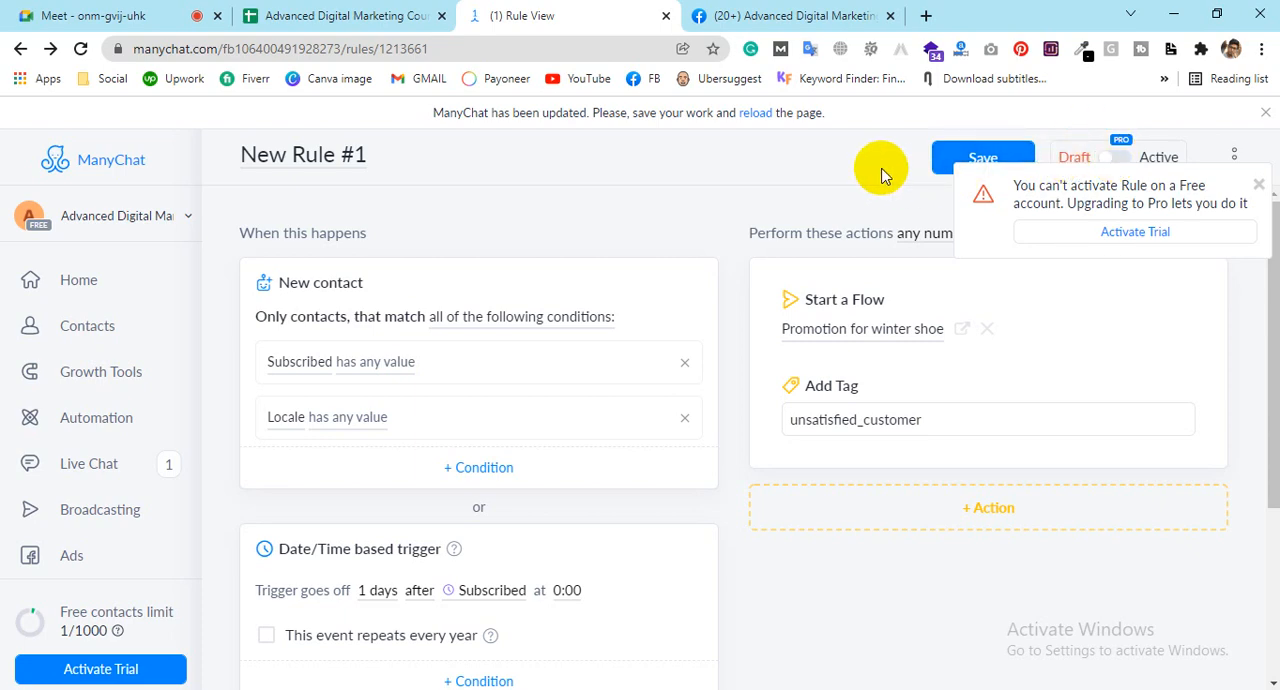
pyautogui.click(90, 430)
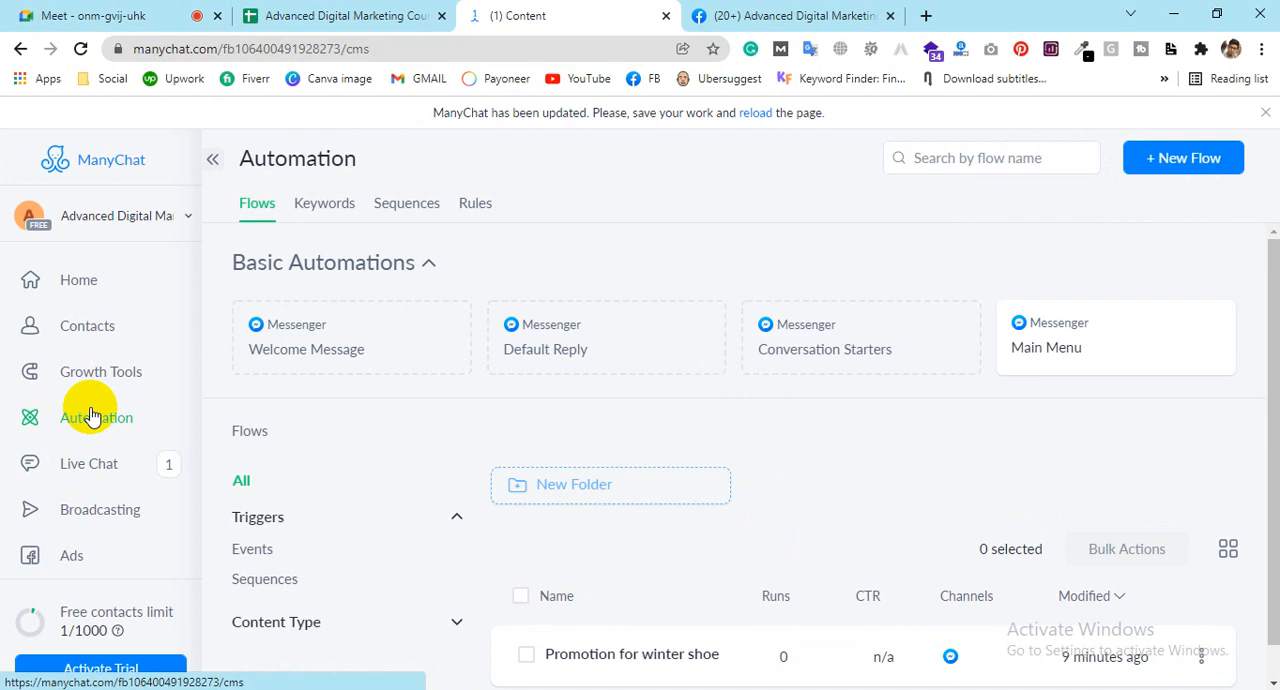
# Step: Open the Broadcasting section and look over its Broadcasts and Paid Messages entries
pyautogui.click(65, 510)
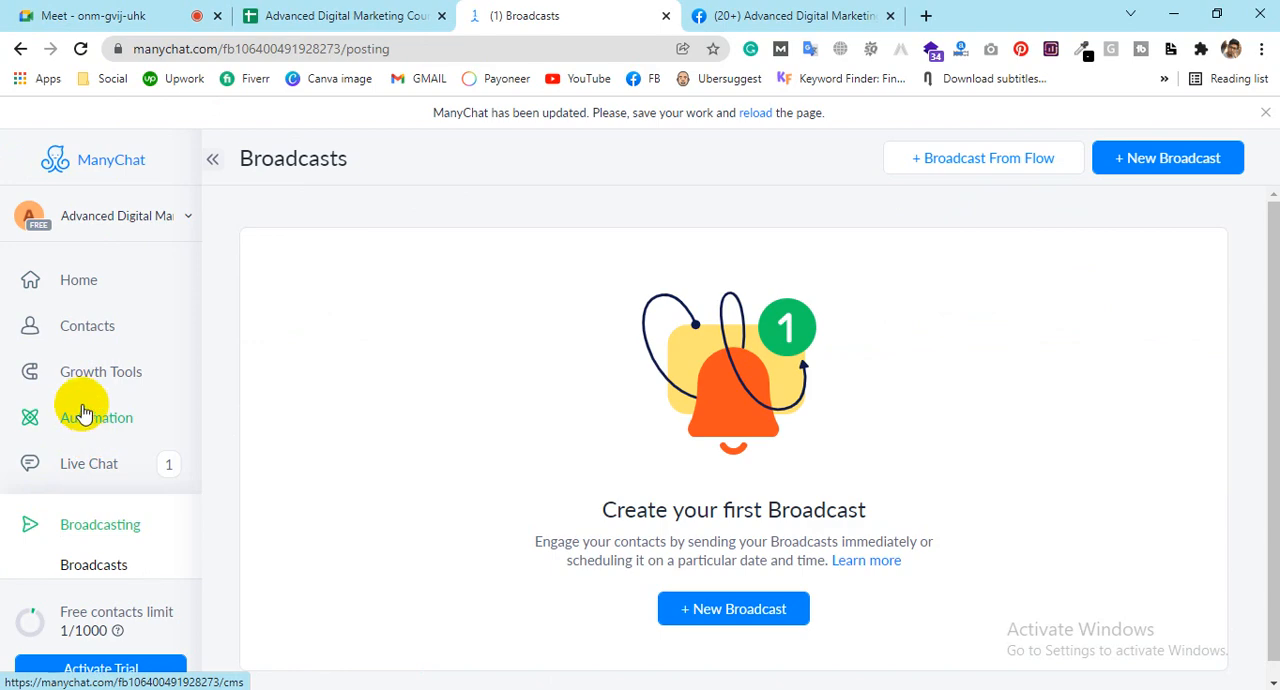
pyautogui.scroll(-2, 82, 410)
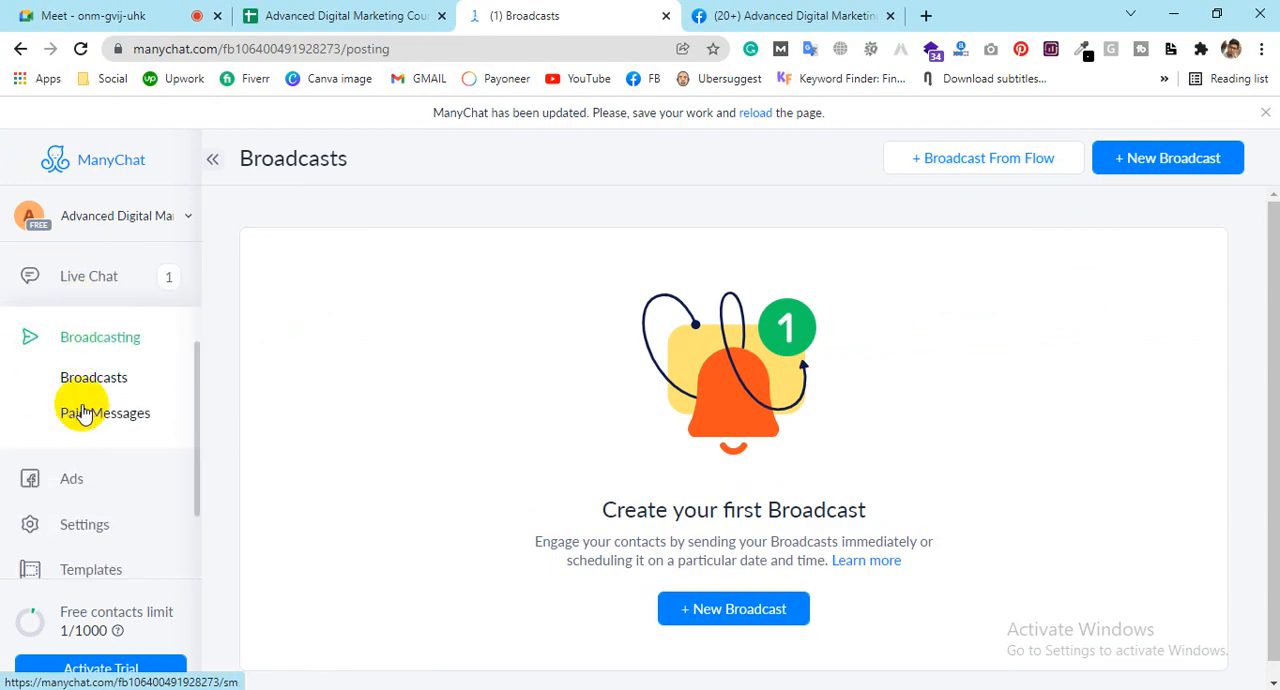
pyautogui.scroll(2, 80, 405)
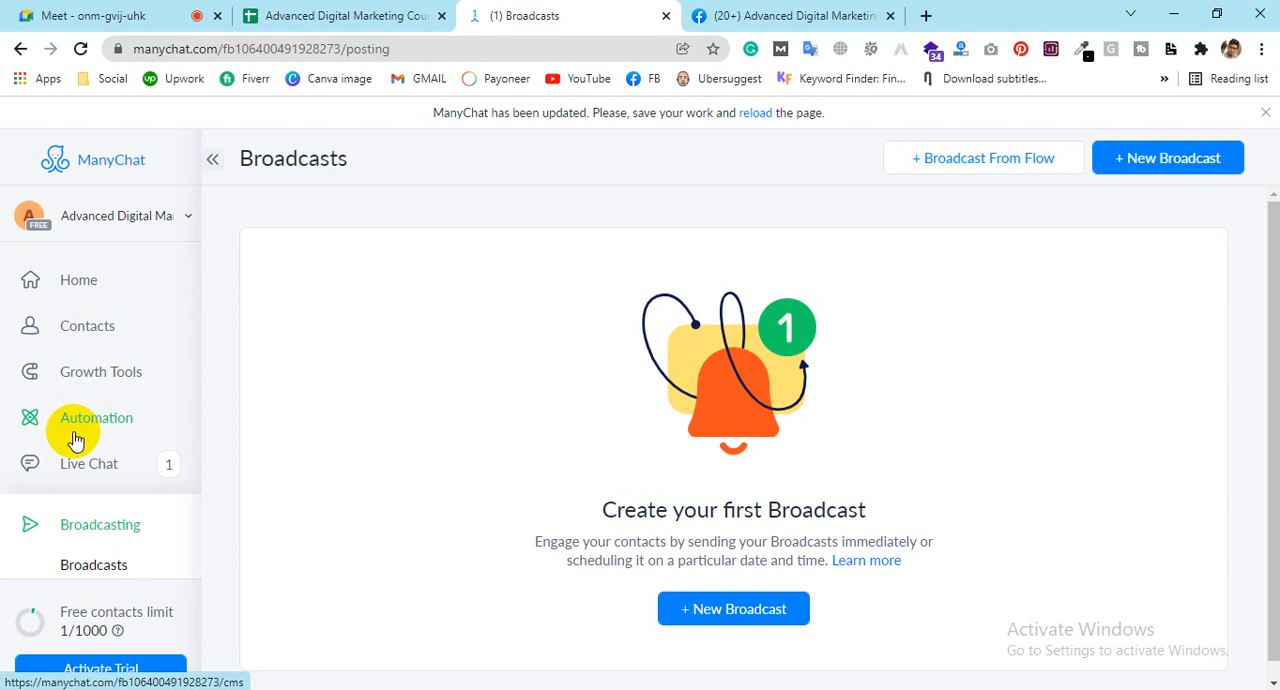
# Step: Open the Paid Messages page under Broadcasting and look over its ads activation content
pyautogui.scroll(-3, 100, 470)
pyautogui.scroll(1, 95, 340)
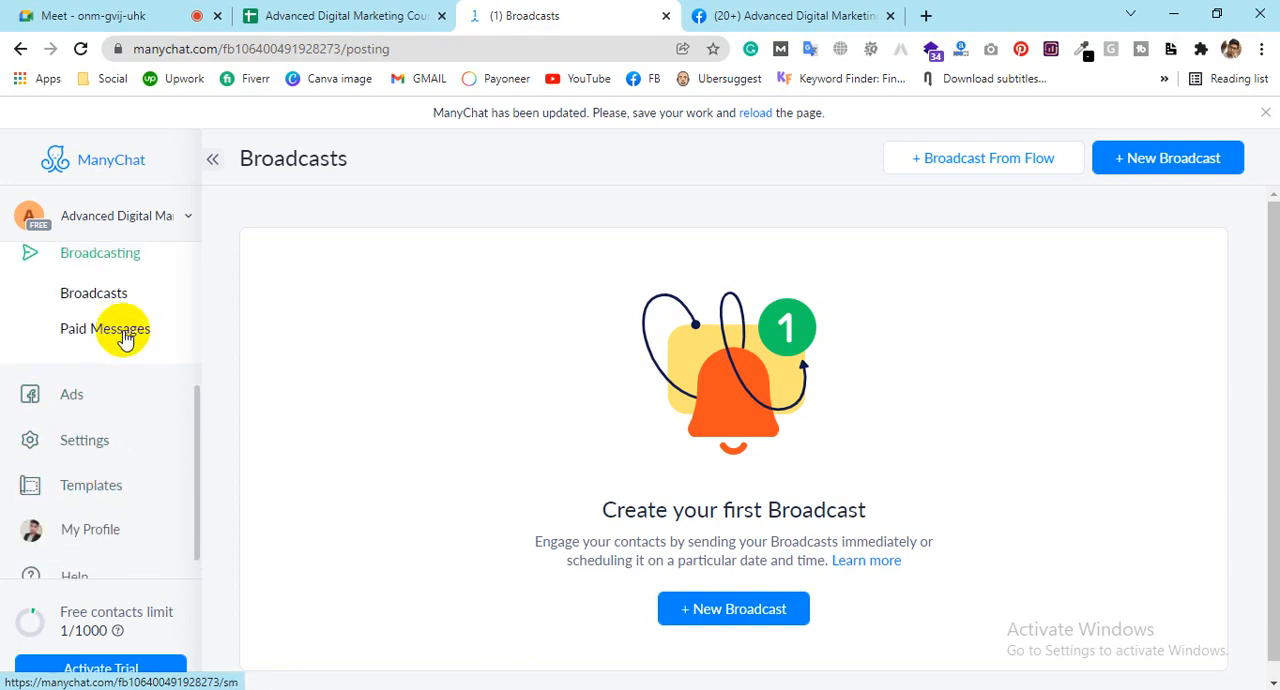
pyautogui.scroll(2, 88, 400)
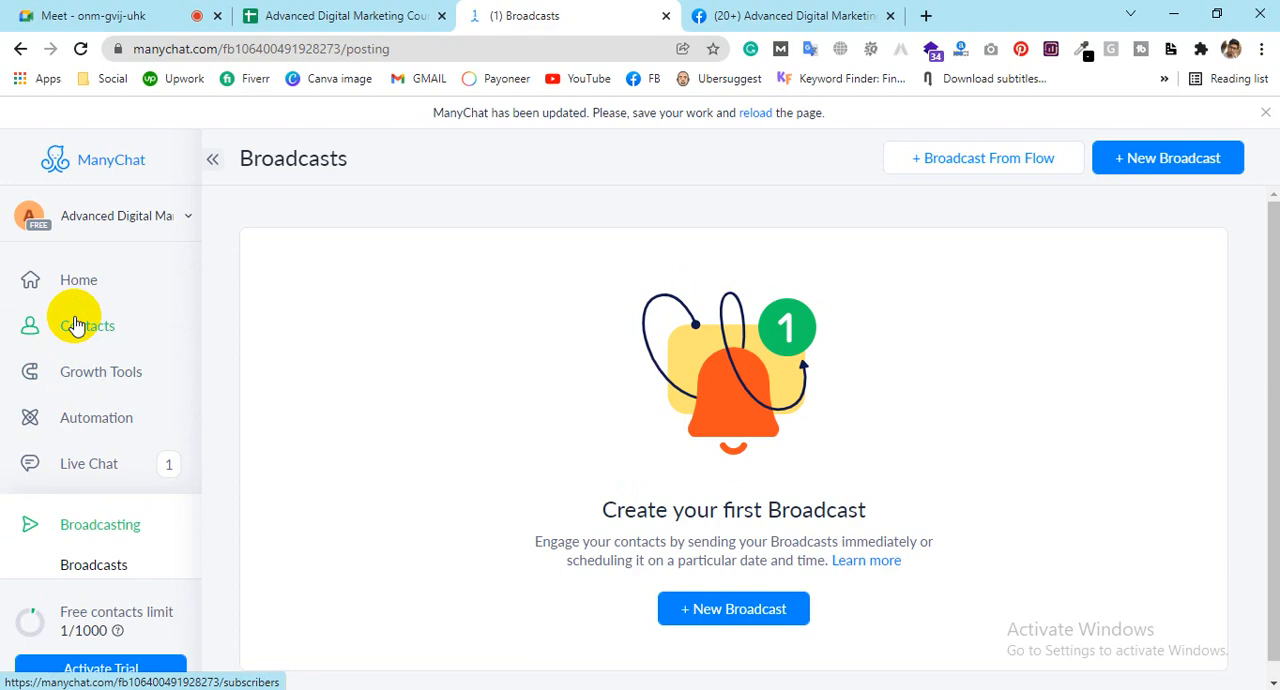
pyautogui.scroll(-2, 63, 351)
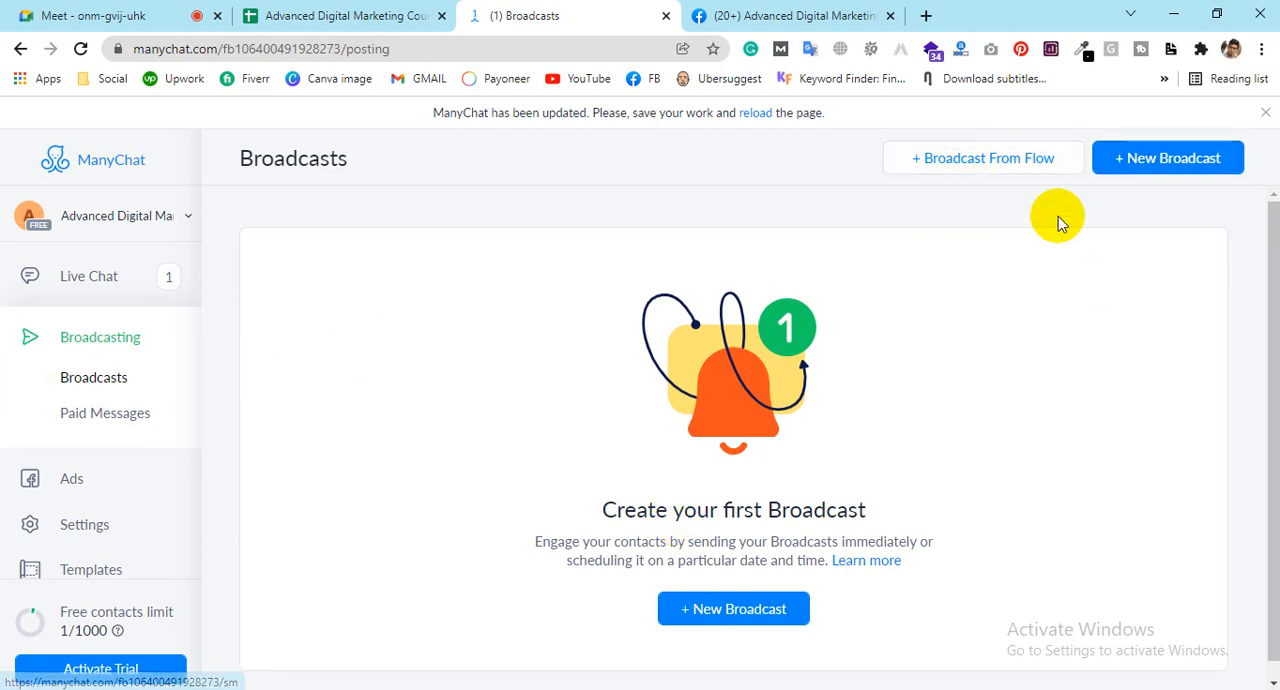
pyautogui.click(101, 420)
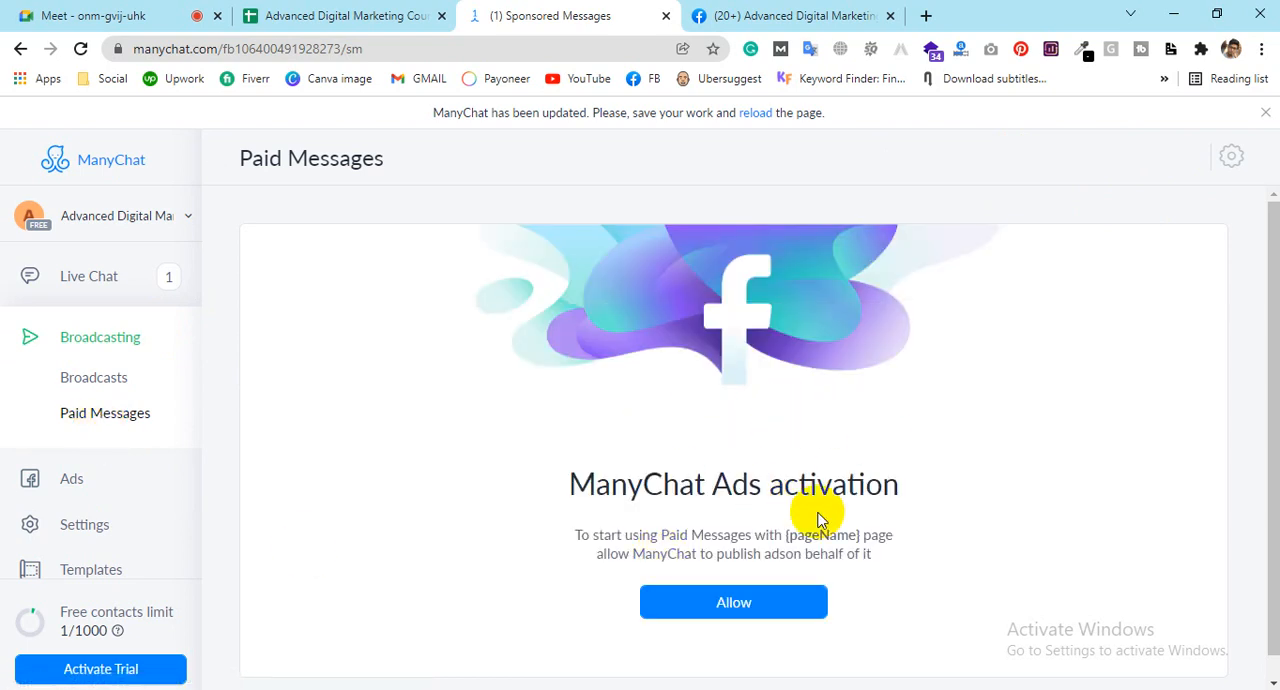
pyautogui.scroll(-1, 825, 495)
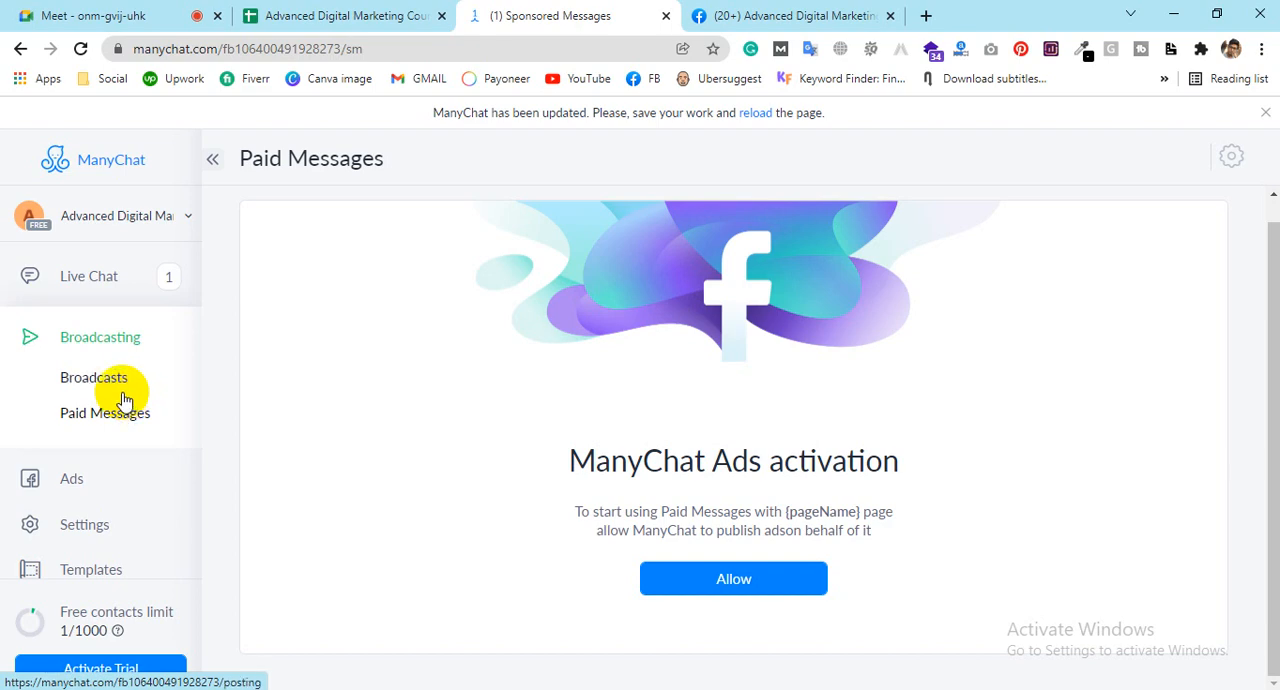
# Step: Create a new broadcast in the Basic Builder and rename its starting message step to jhjh
pyautogui.click(106, 378)
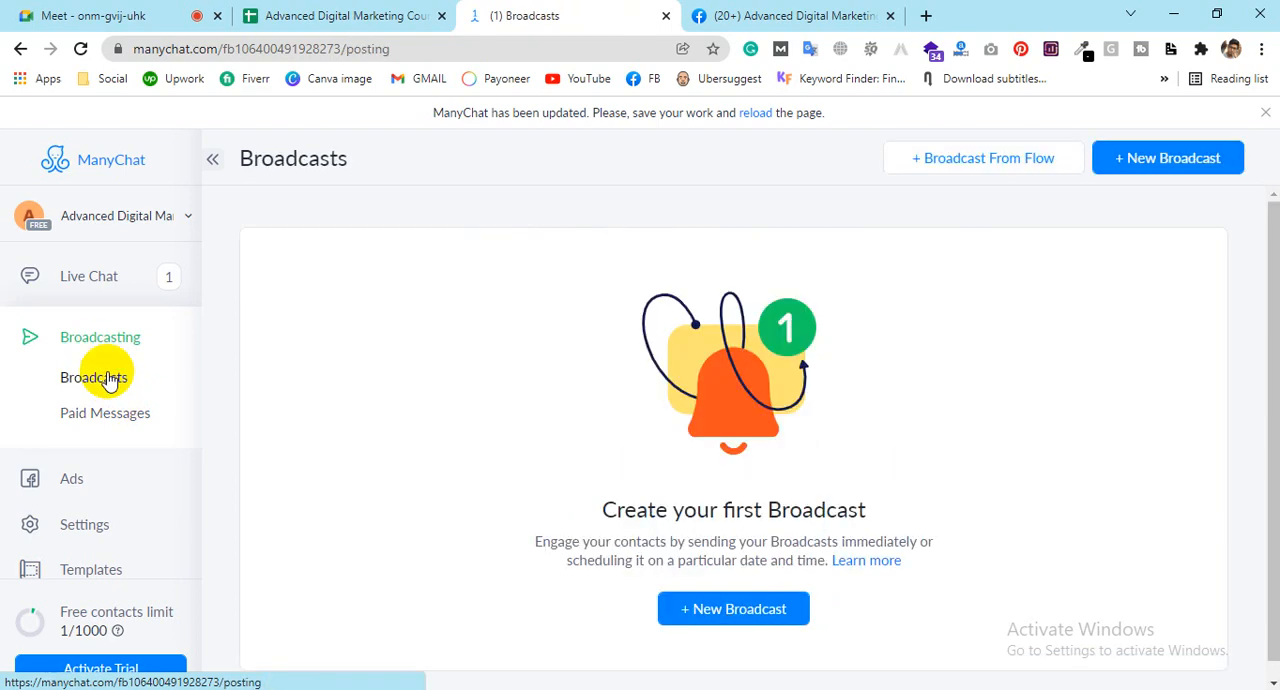
pyautogui.click(730, 609)
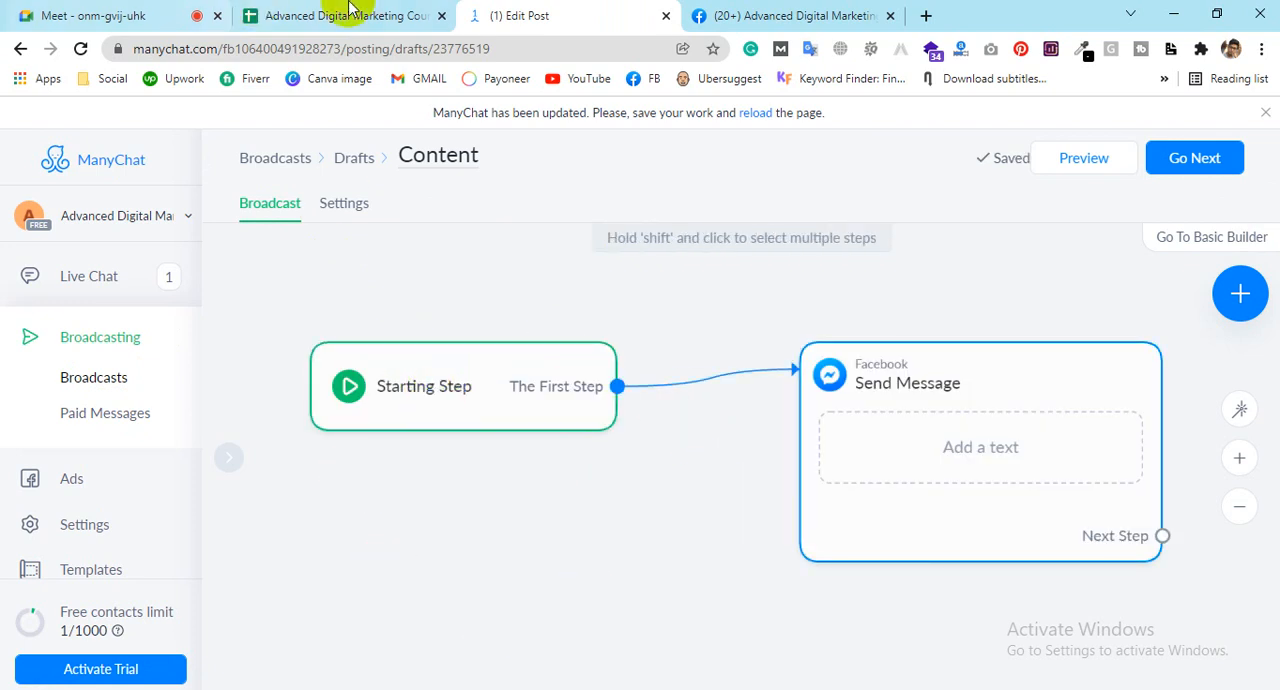
pyautogui.click(1218, 244)
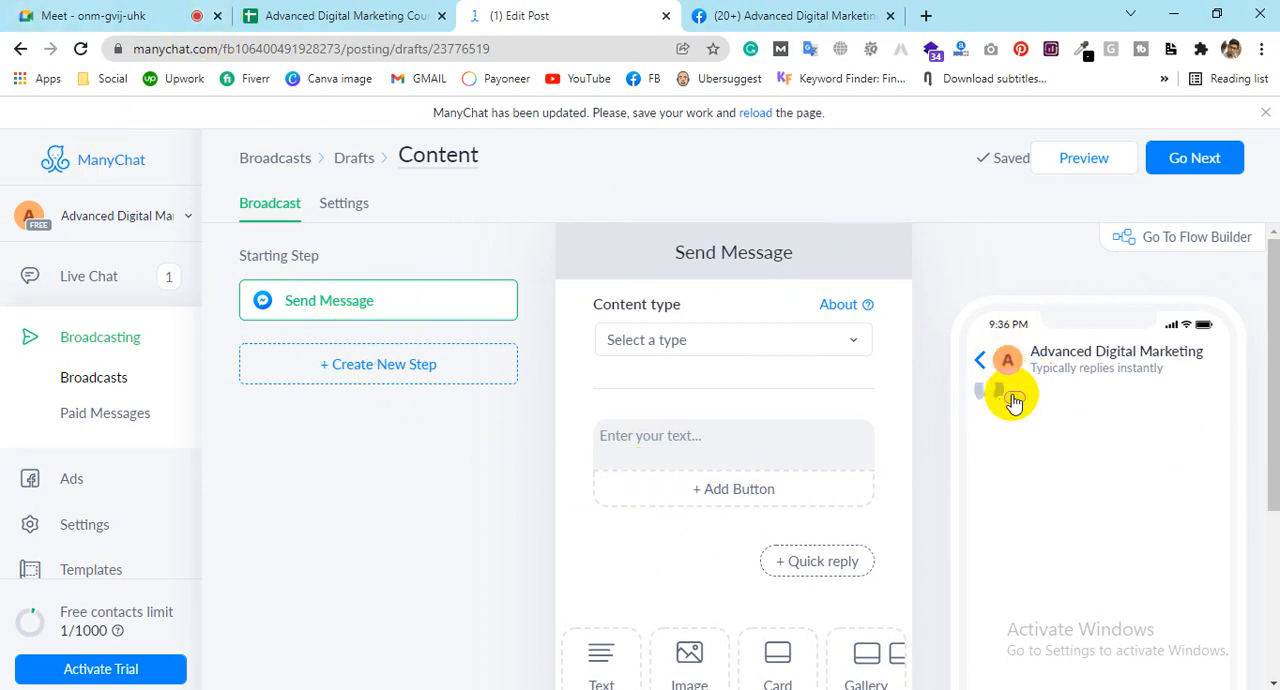
pyautogui.scroll(-3, 1137, 523)
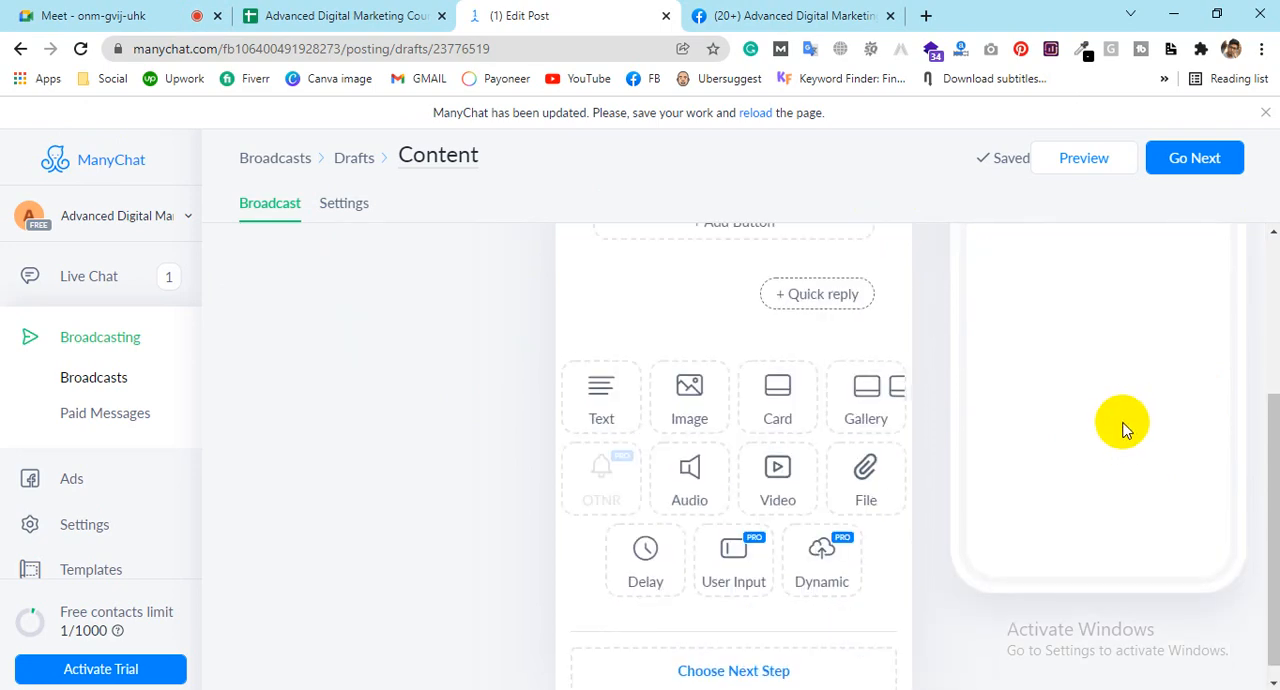
pyautogui.scroll(3, 1122, 425)
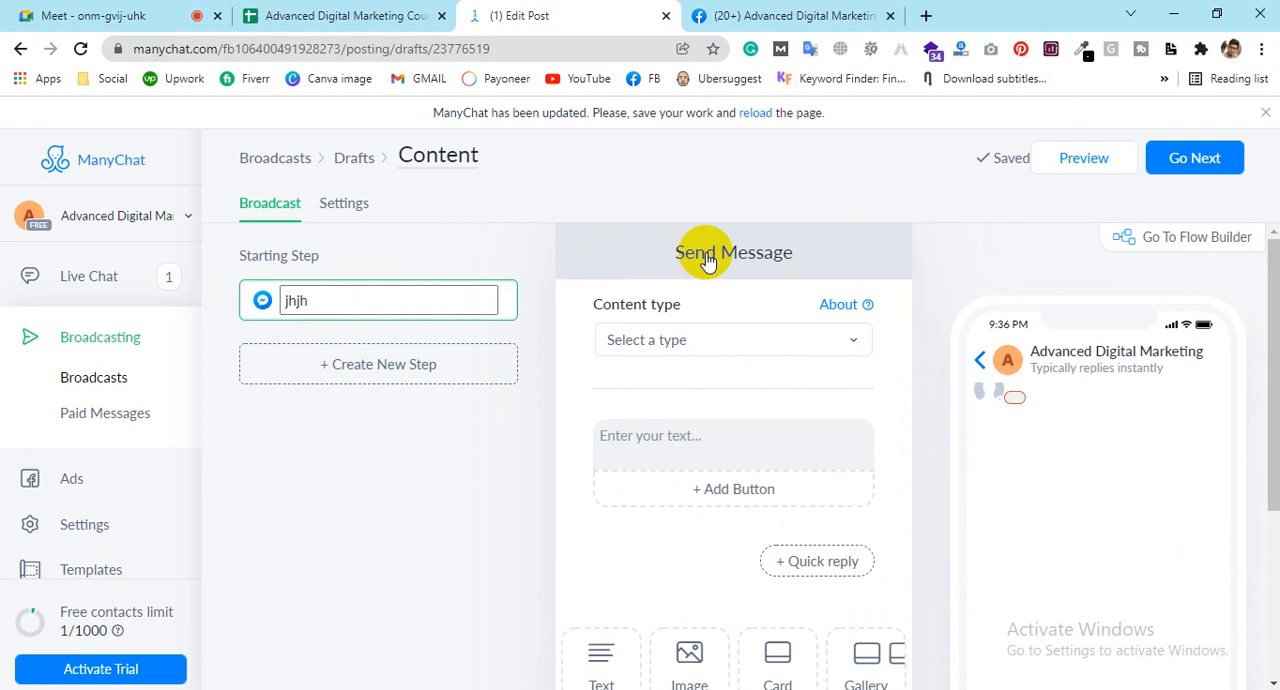
# Step: Review the content type choices for the jhjh step and enter "hi" as its message text
pyautogui.click(665, 345)
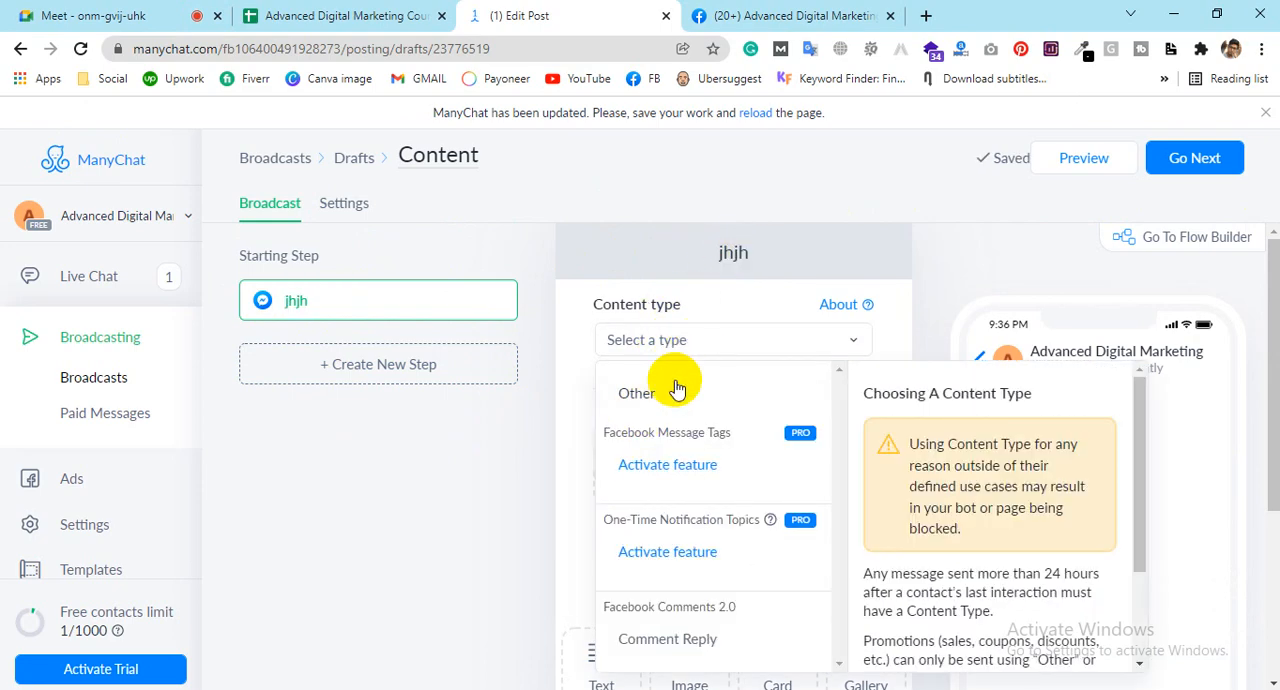
pyautogui.click(457, 594)
pyautogui.click(711, 440)
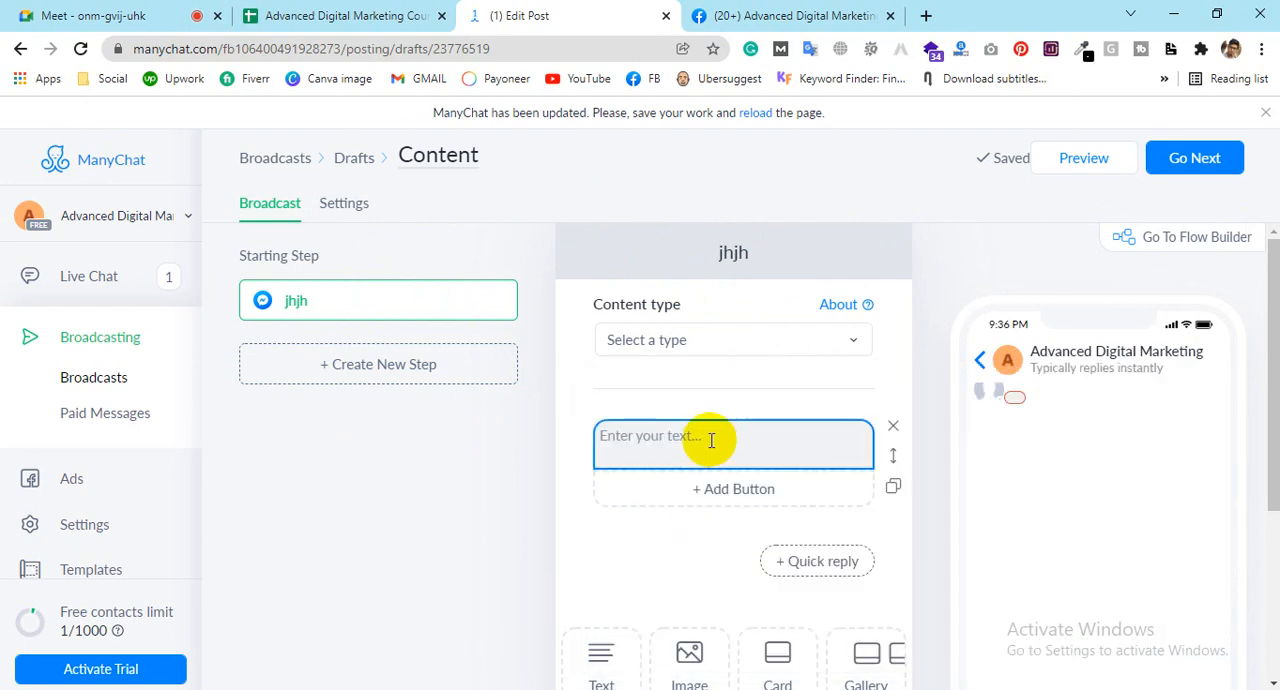
pyautogui.click(678, 436)
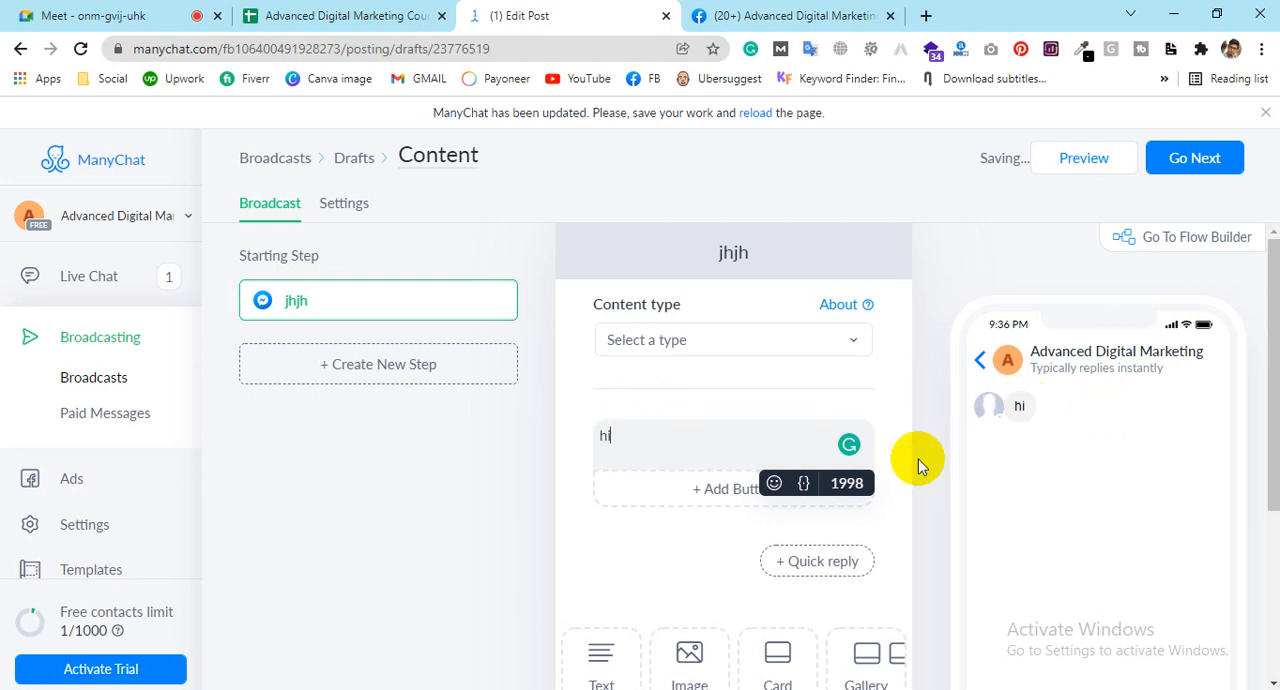
# Step: Add a second text block to the jhjh step containing "jk"
pyautogui.scroll(-2, 666, 530)
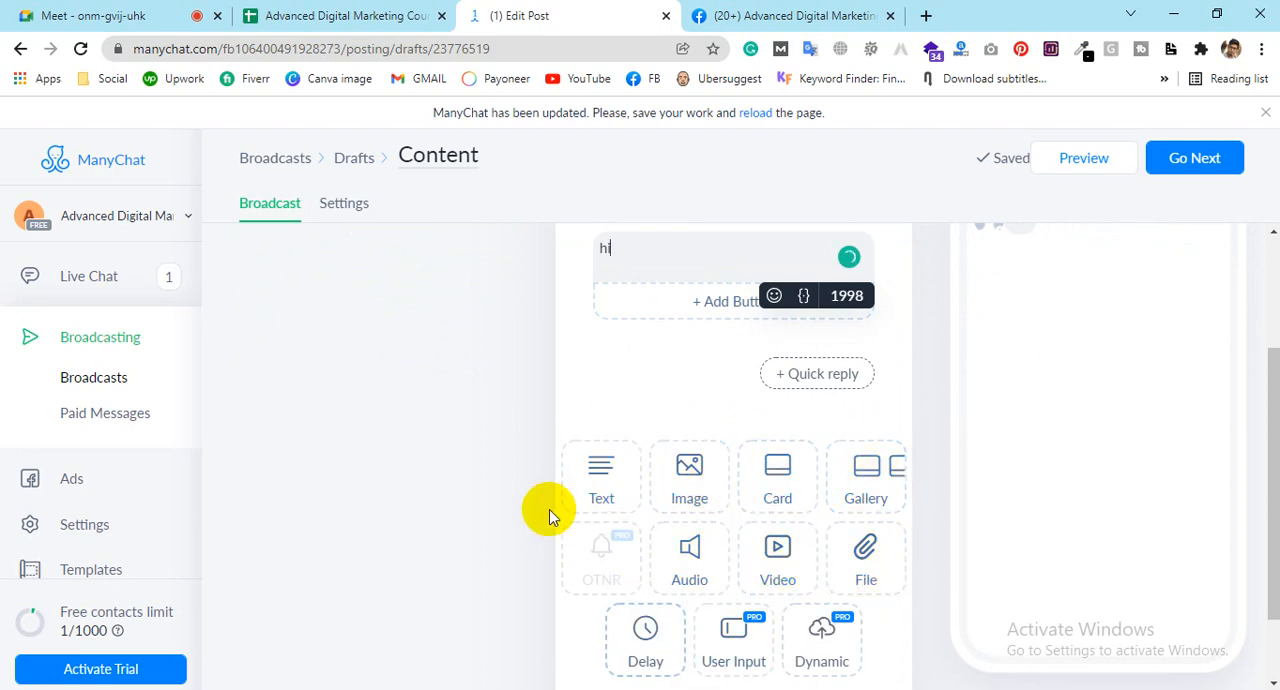
pyautogui.scroll(1, 670, 428)
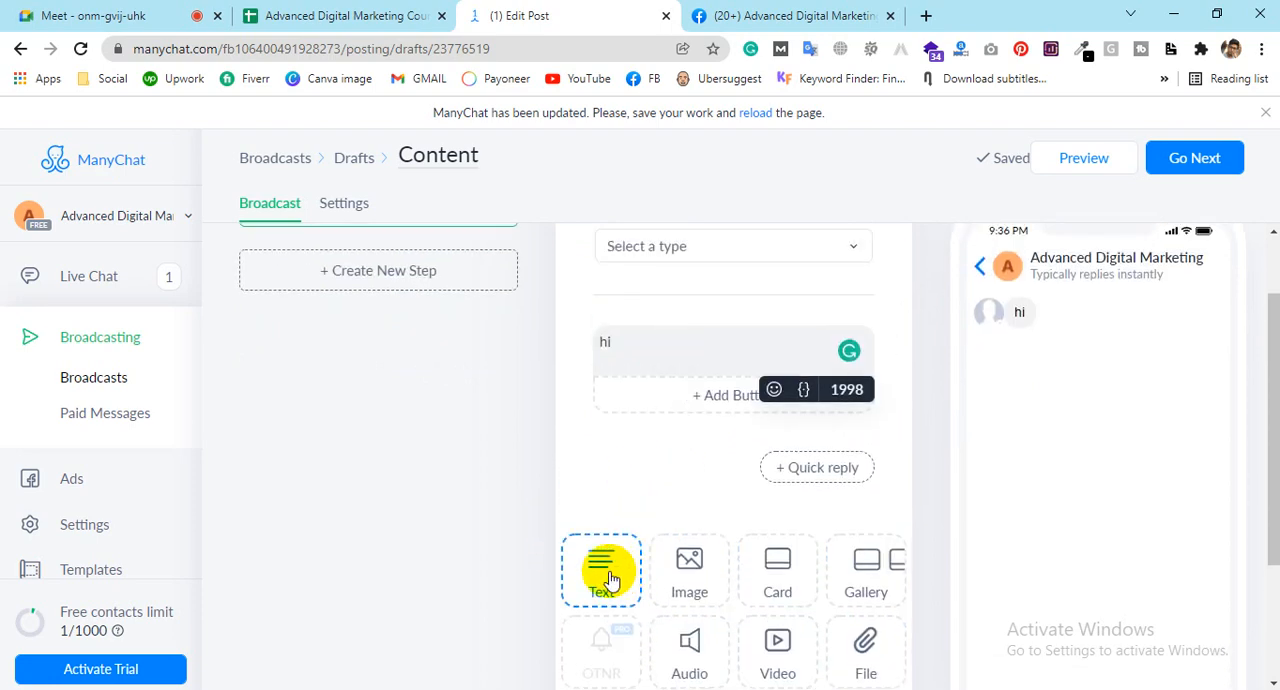
pyautogui.click(610, 580)
pyautogui.click(651, 459)
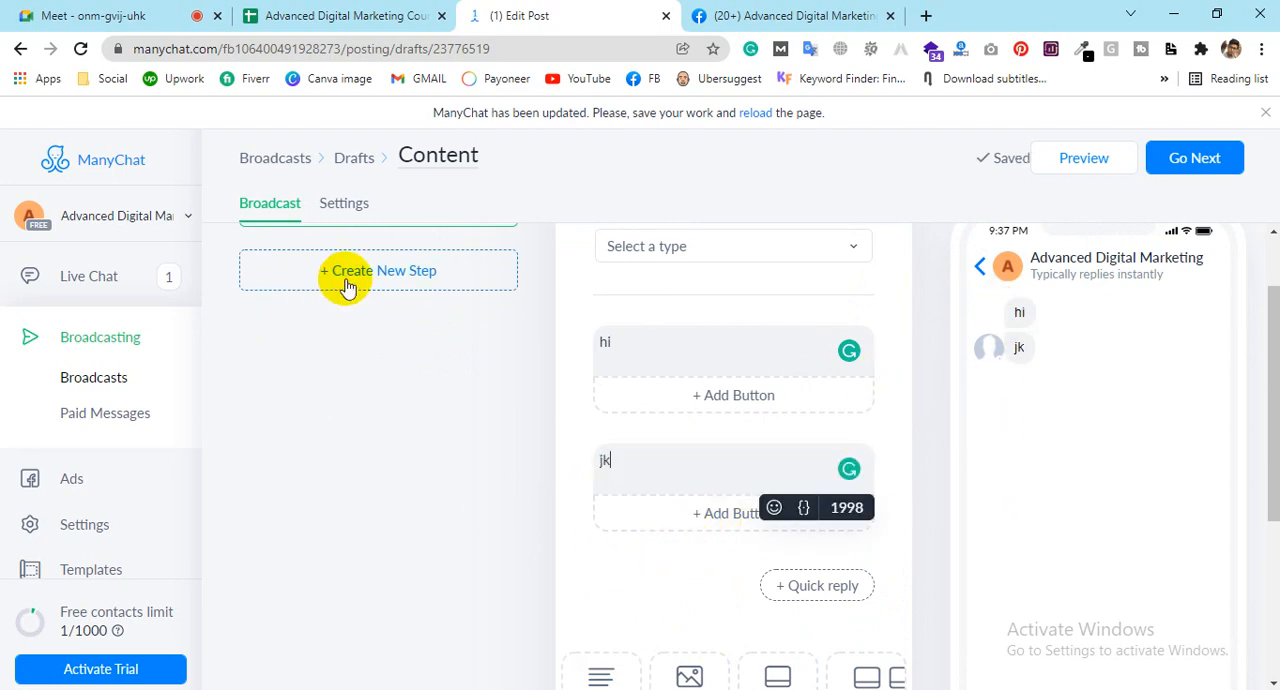
# Step: Examine the step types available for a new step and the channels that can be connected
pyautogui.scroll(2, 709, 404)
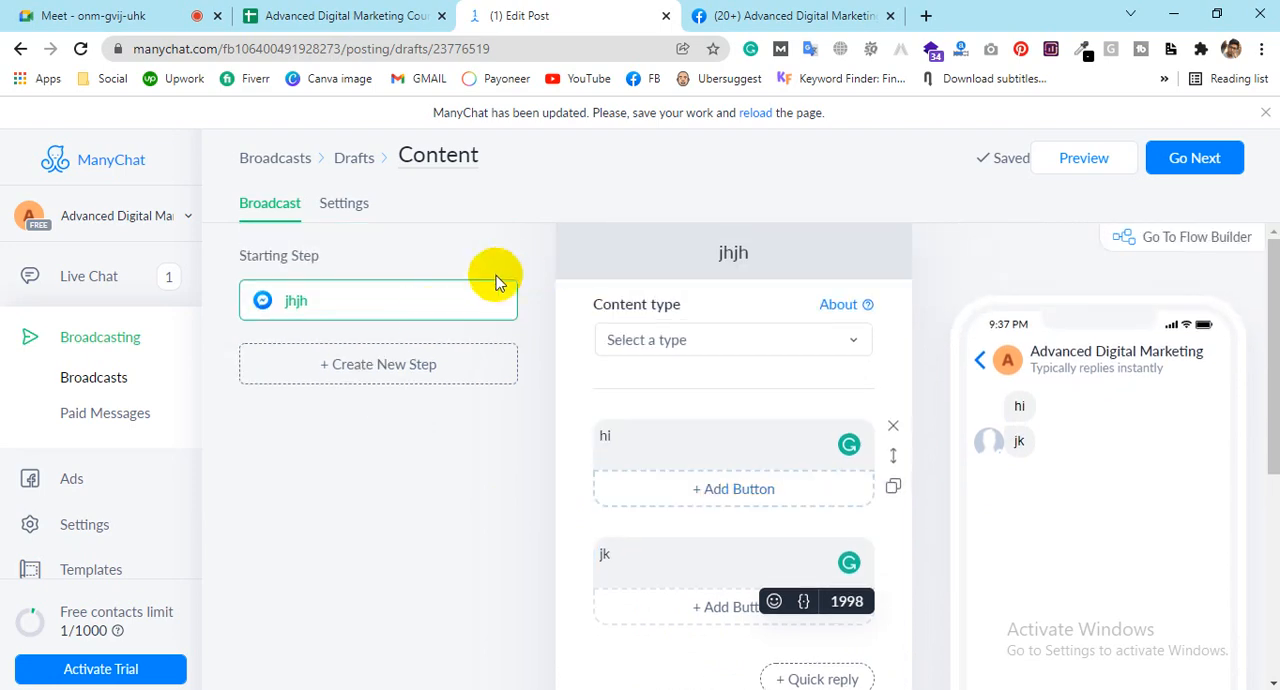
pyautogui.click(414, 374)
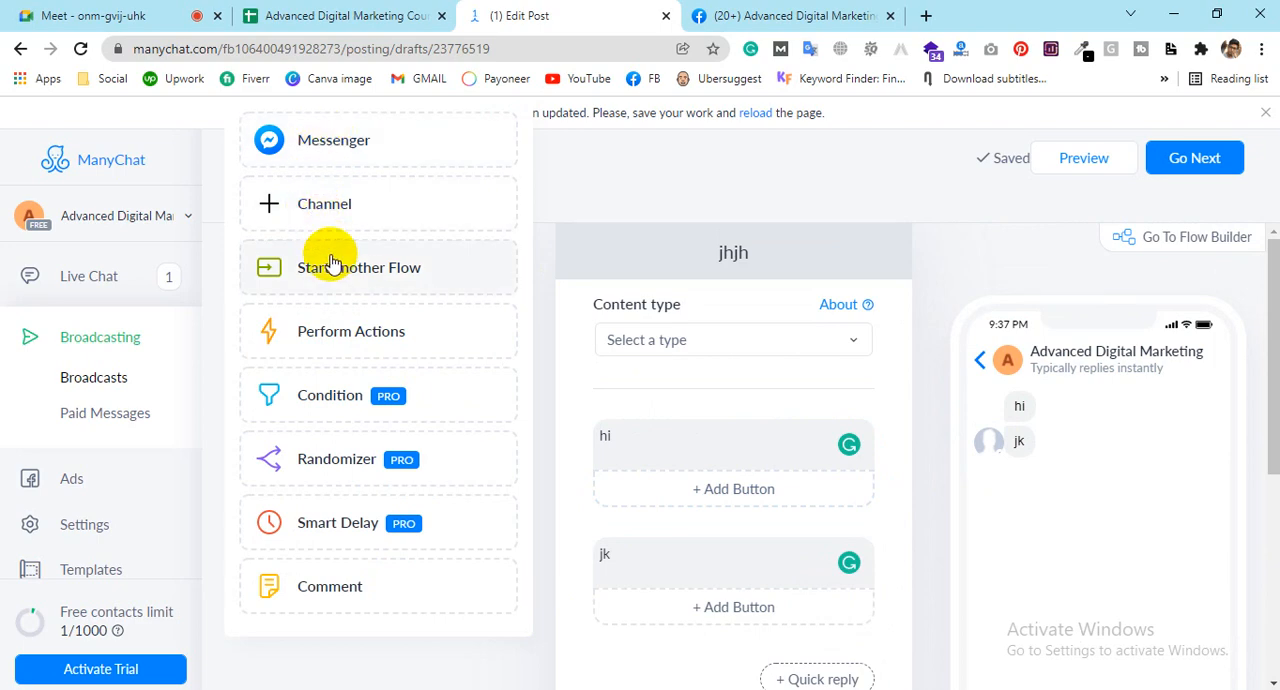
pyautogui.click(328, 218)
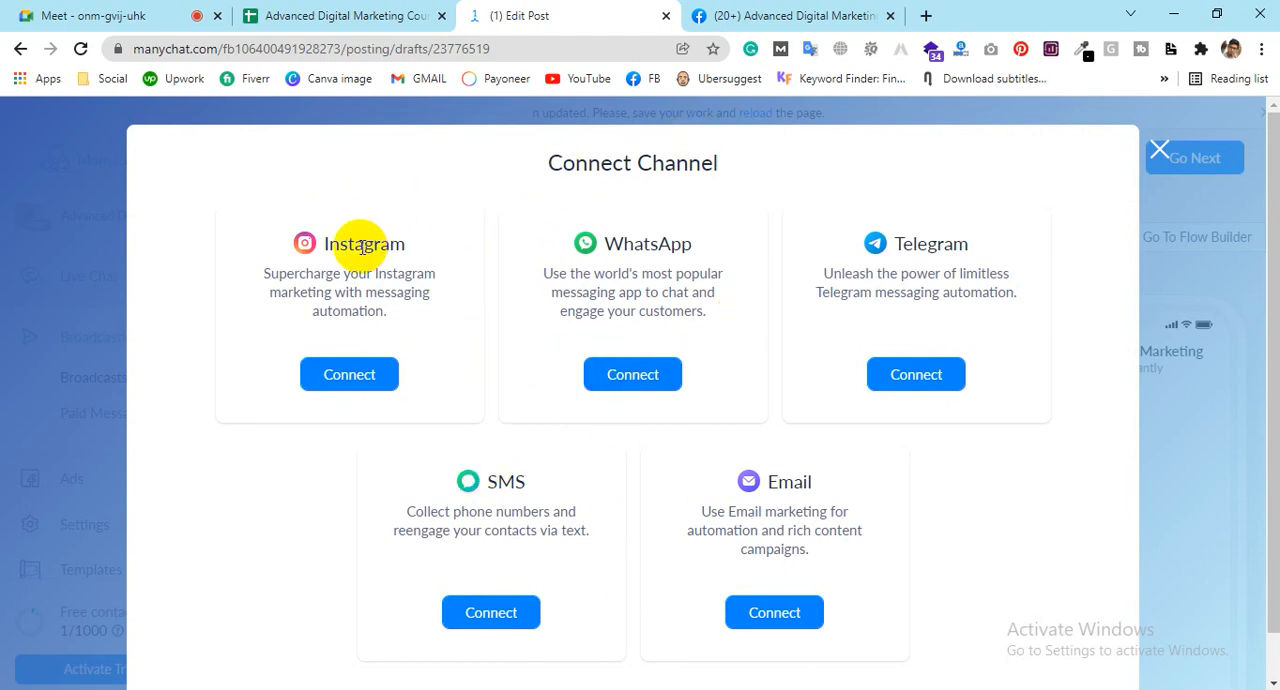
pyautogui.click(1158, 153)
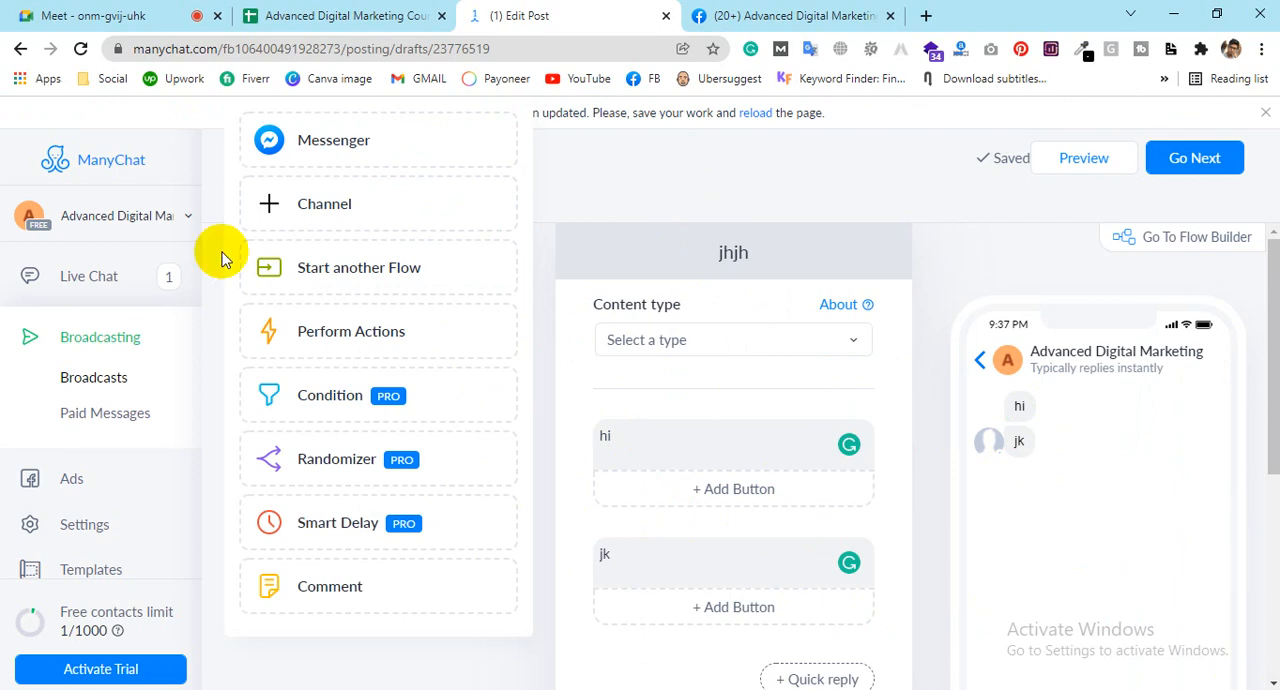
pyautogui.click(327, 190)
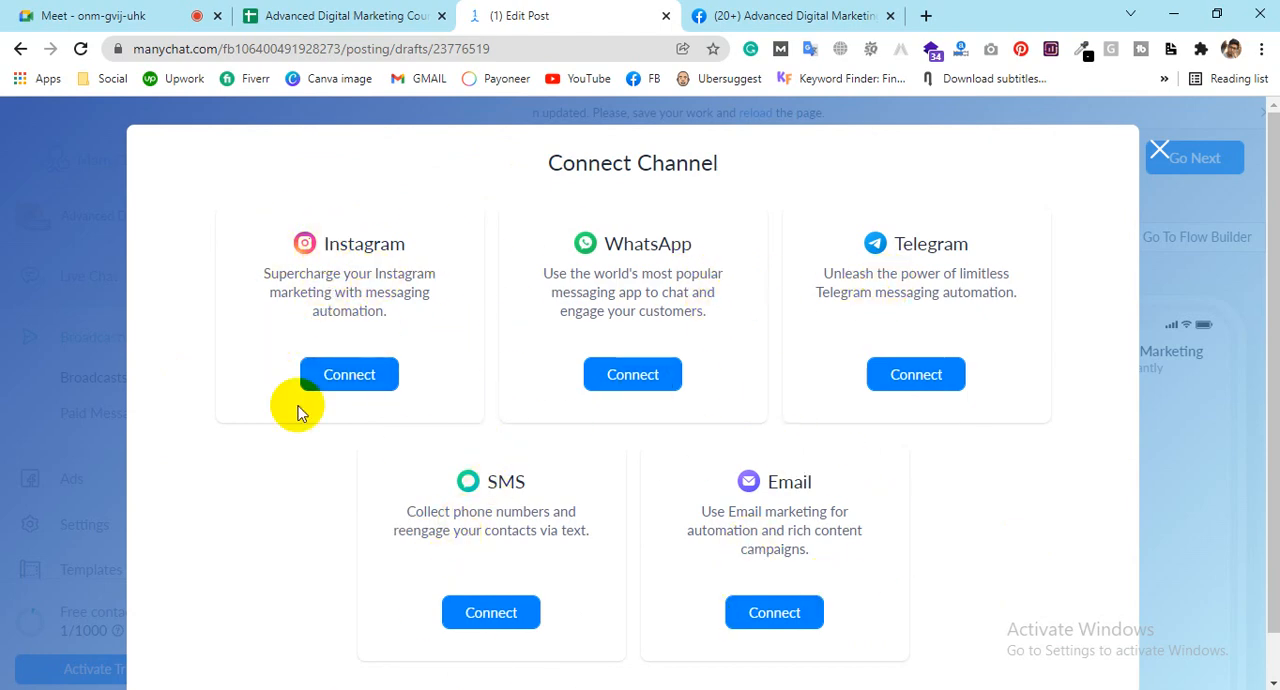
pyautogui.click(1159, 155)
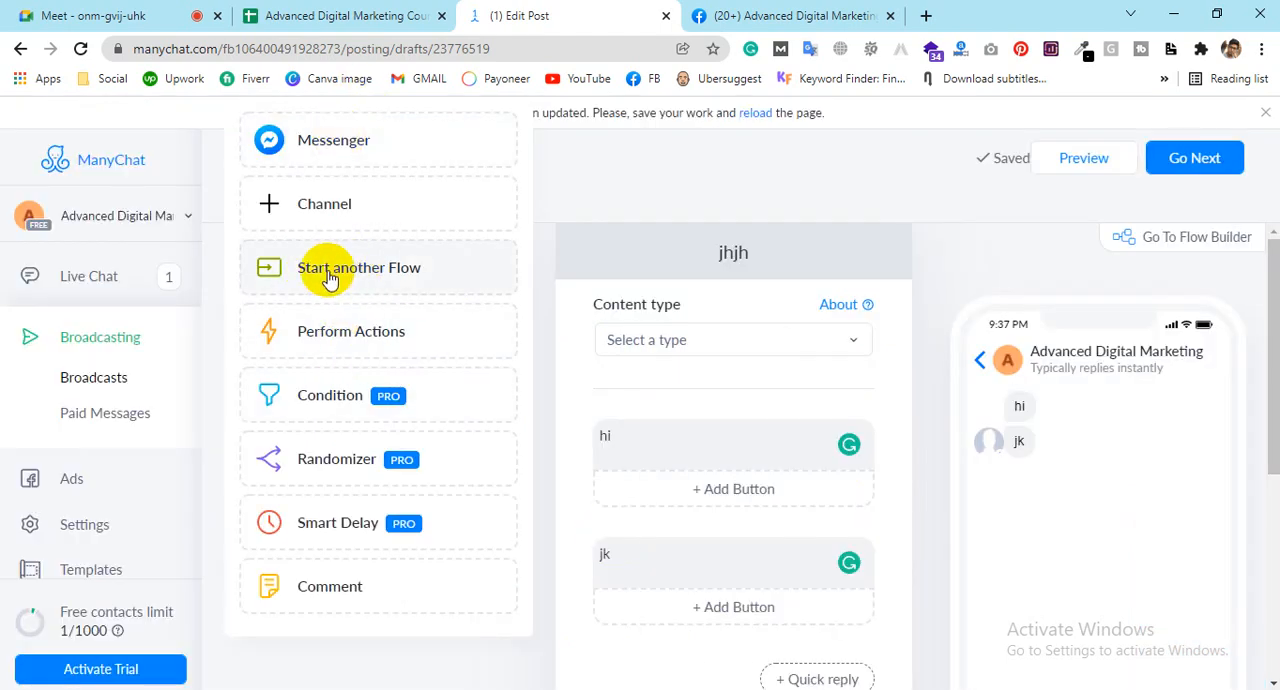
# Step: Add an unattached Messenger step and separate the overlapping steps in the Flow Builder
pyautogui.click(308, 142)
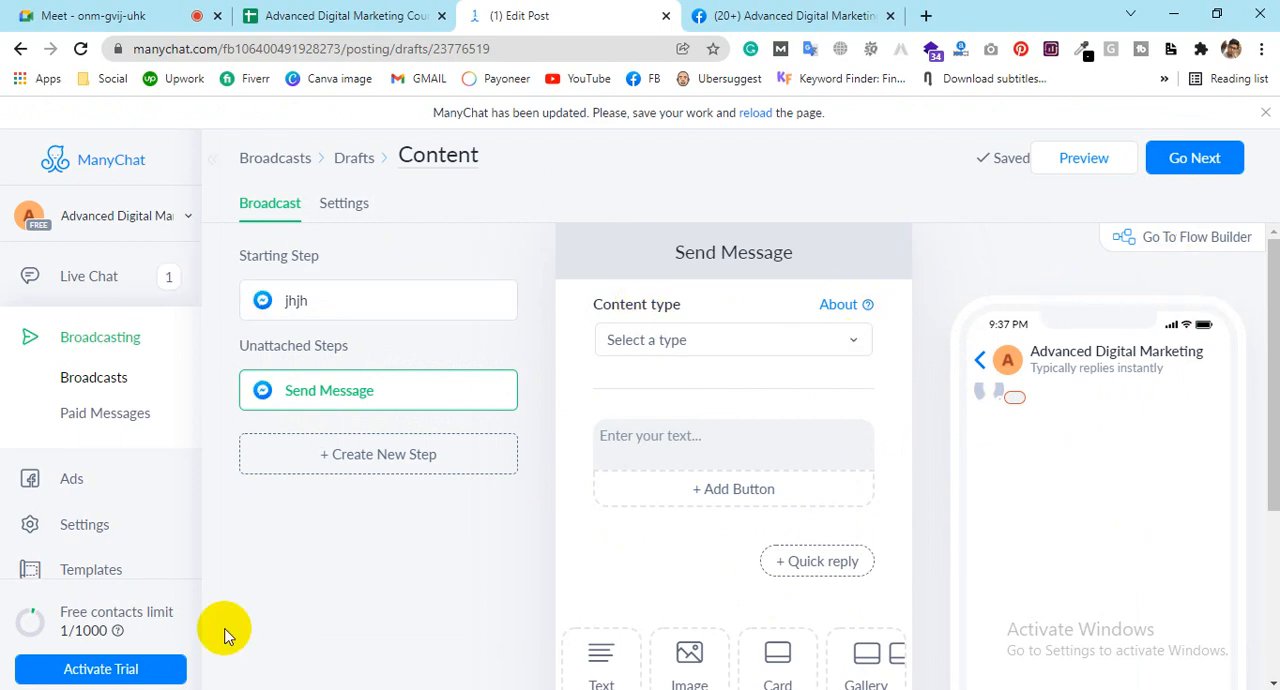
pyautogui.click(1160, 244)
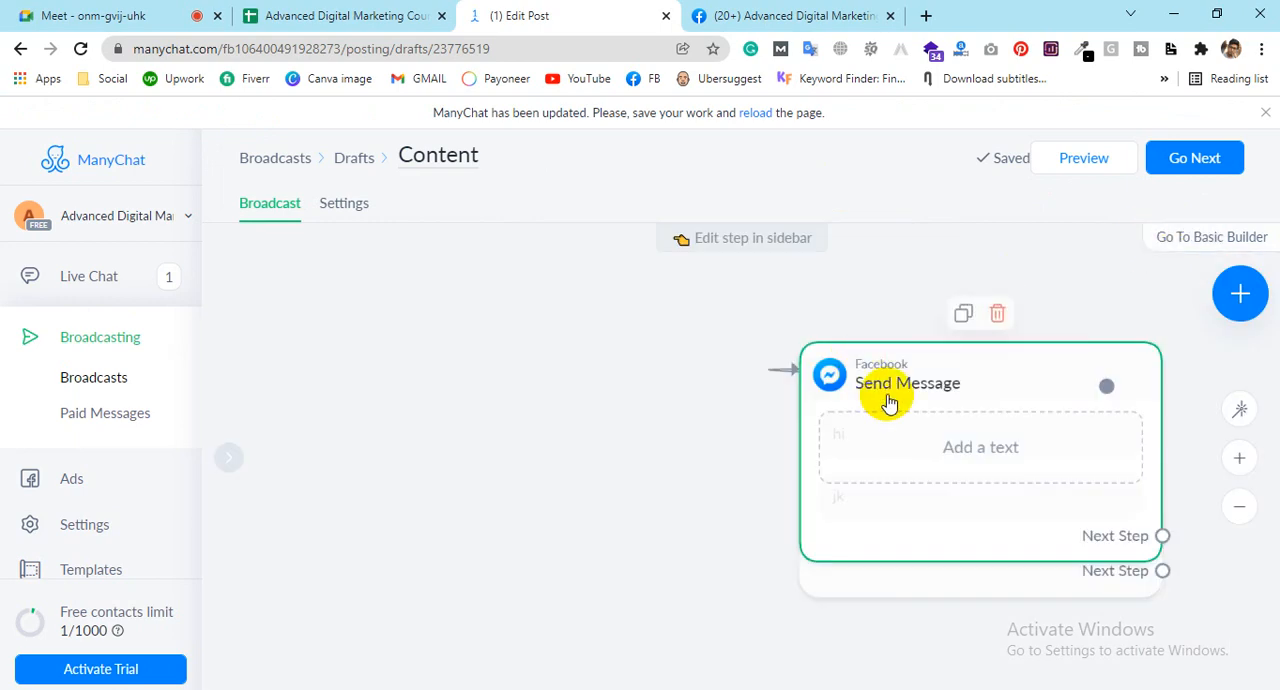
pyautogui.moveTo(894, 372); pyautogui.dragTo(506, 311)
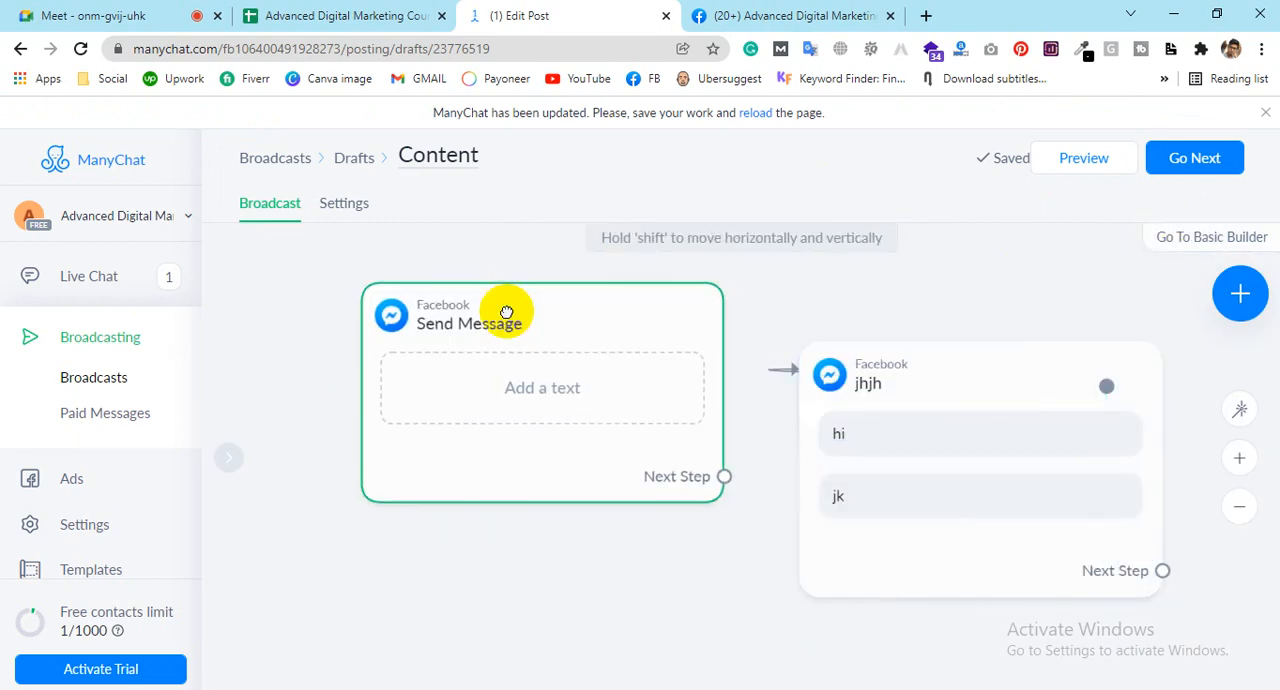
pyautogui.moveTo(971, 571); pyautogui.dragTo(1180, 586)
pyautogui.moveTo(951, 398); pyautogui.dragTo(785, 306)
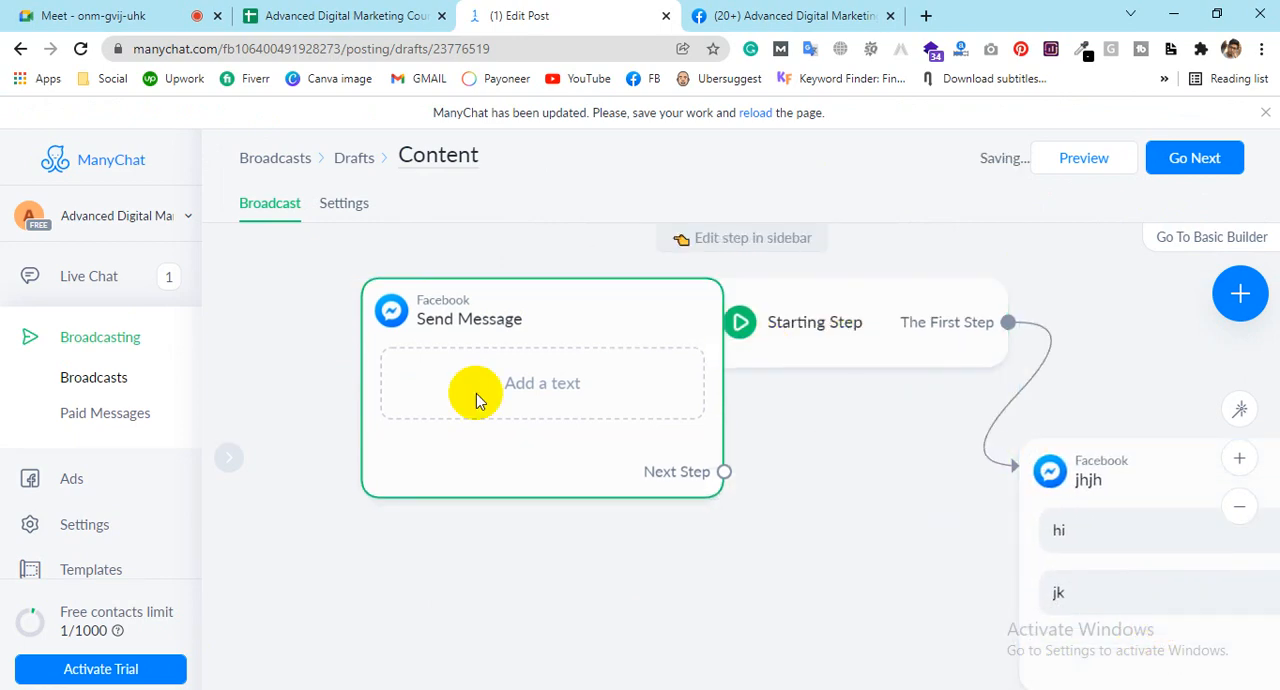
pyautogui.moveTo(477, 394); pyautogui.dragTo(466, 454)
# Step: Delete the empty Send Message step from the flow and collapse the editing sidebar
pyautogui.click(537, 375)
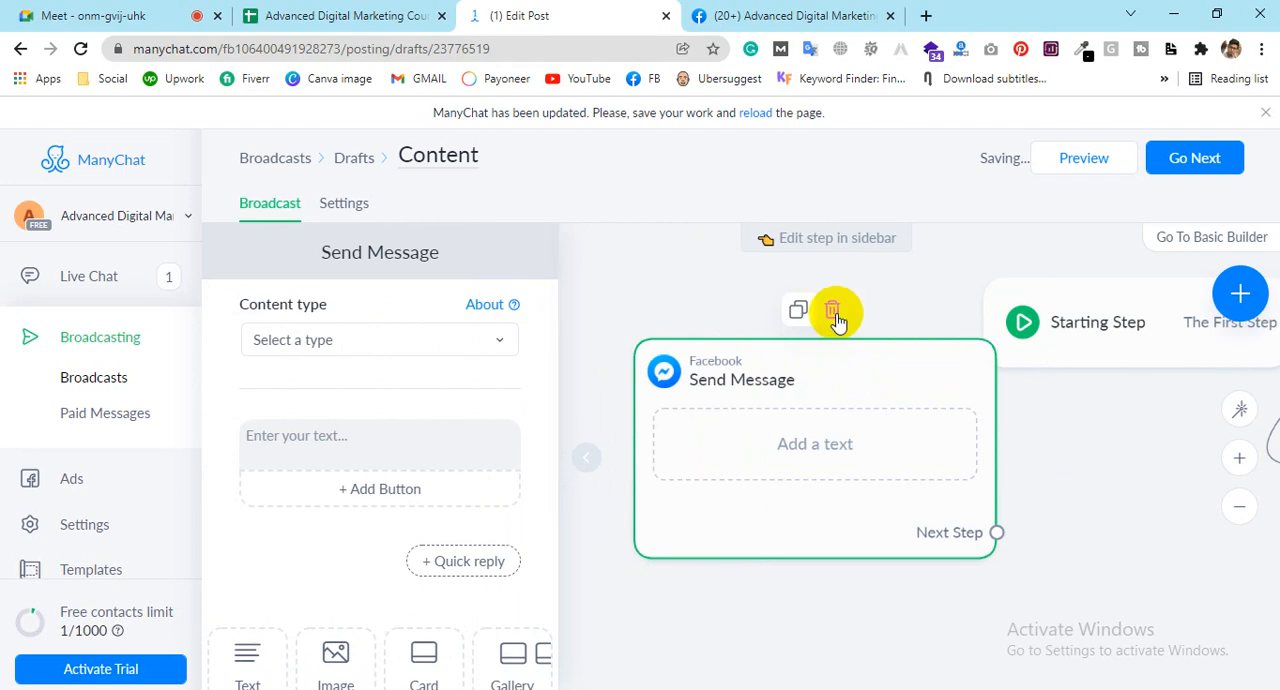
pyautogui.click(836, 314)
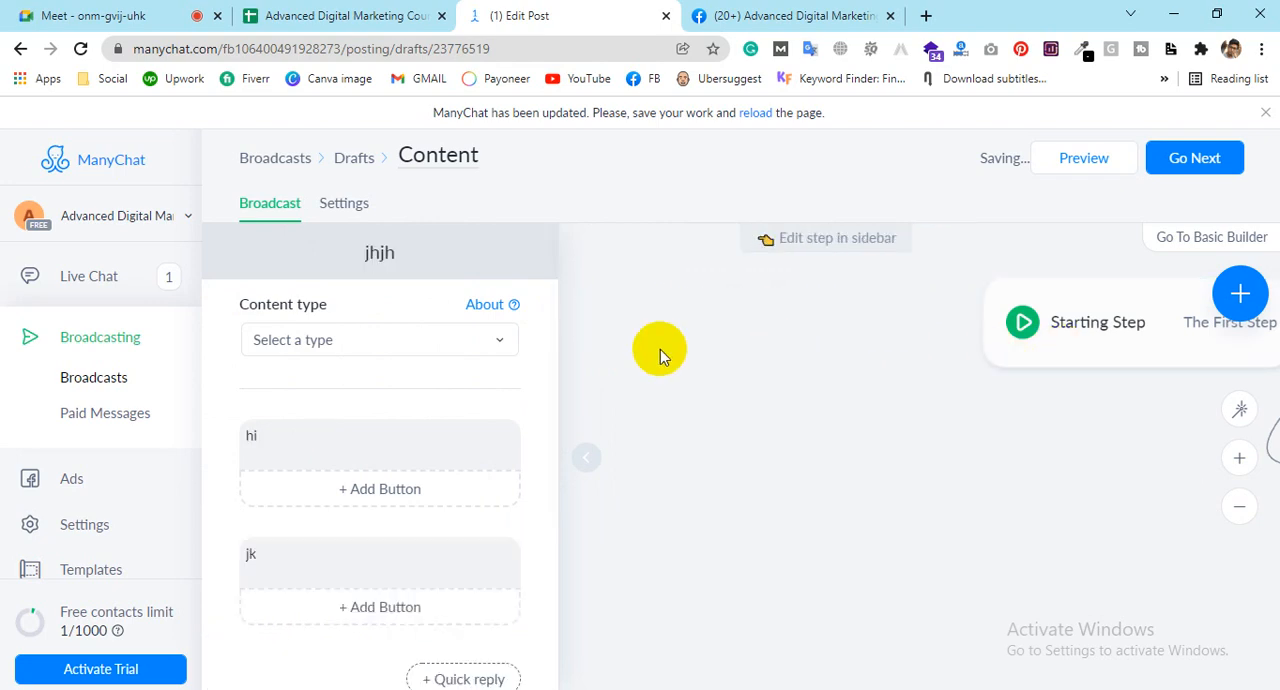
pyautogui.click(592, 449)
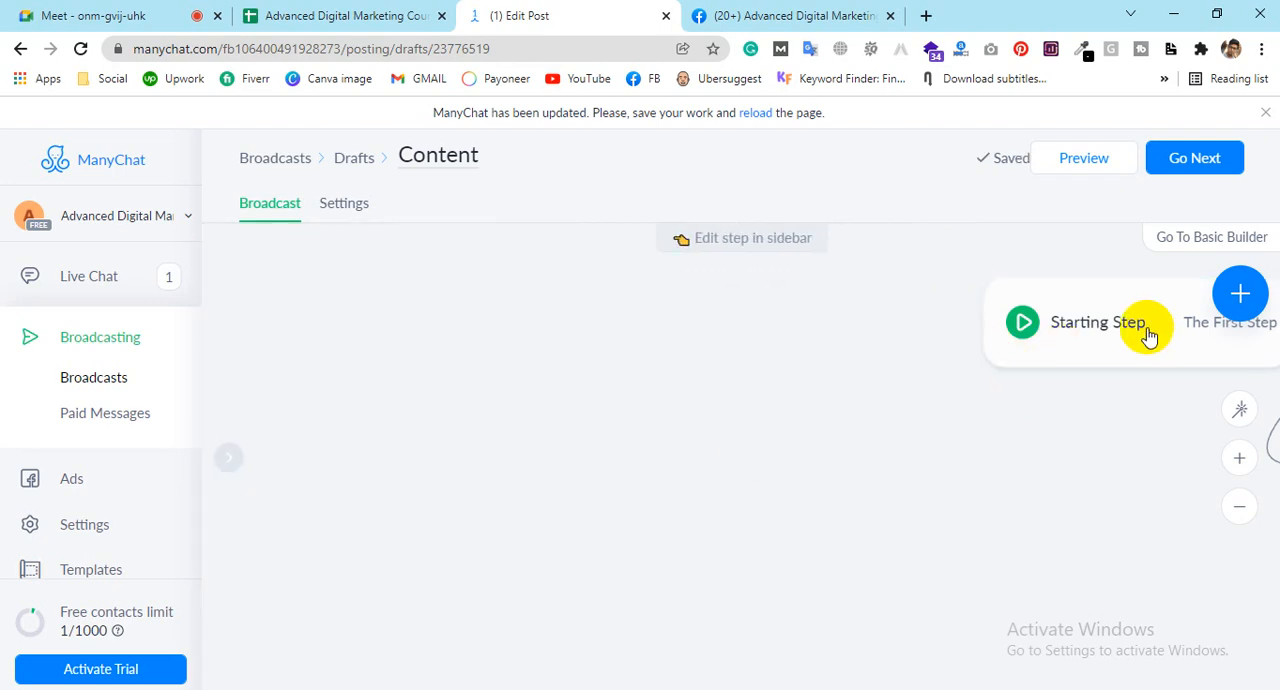
# Step: Arrange the Starting Step and the jhjh message step close together, side by side on the canvas
pyautogui.moveTo(1148, 335); pyautogui.dragTo(398, 317)
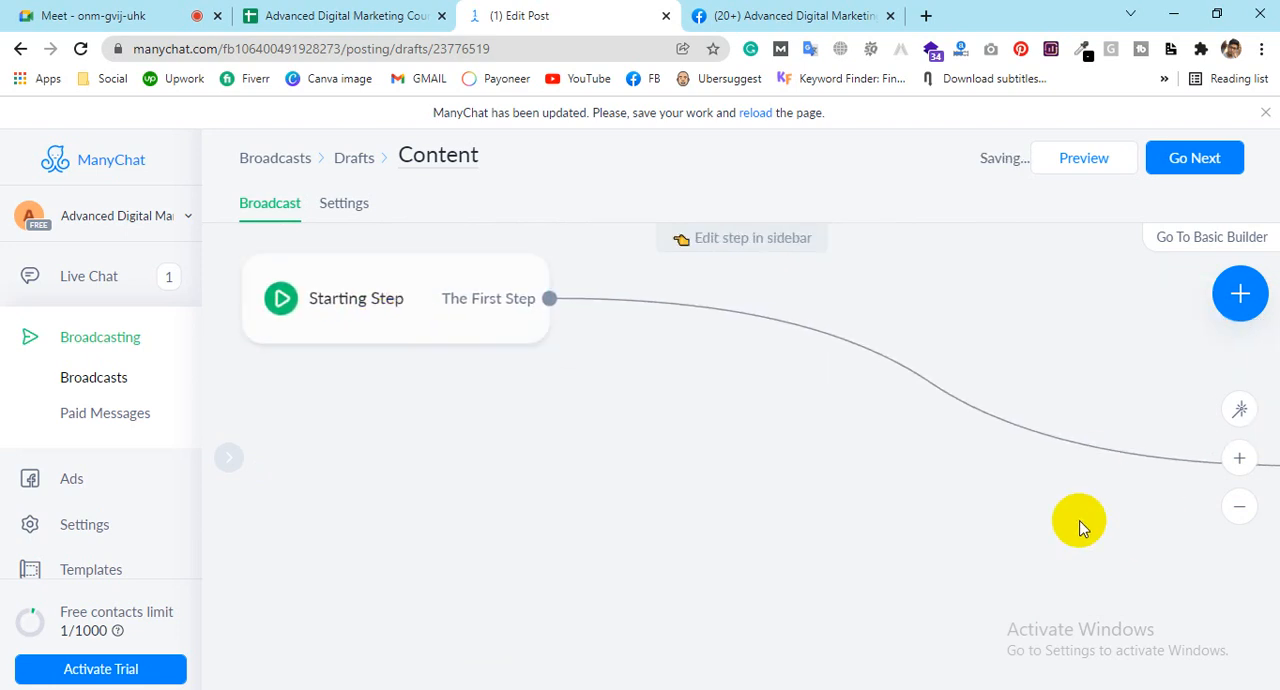
pyautogui.scroll(-3, 790, 396)
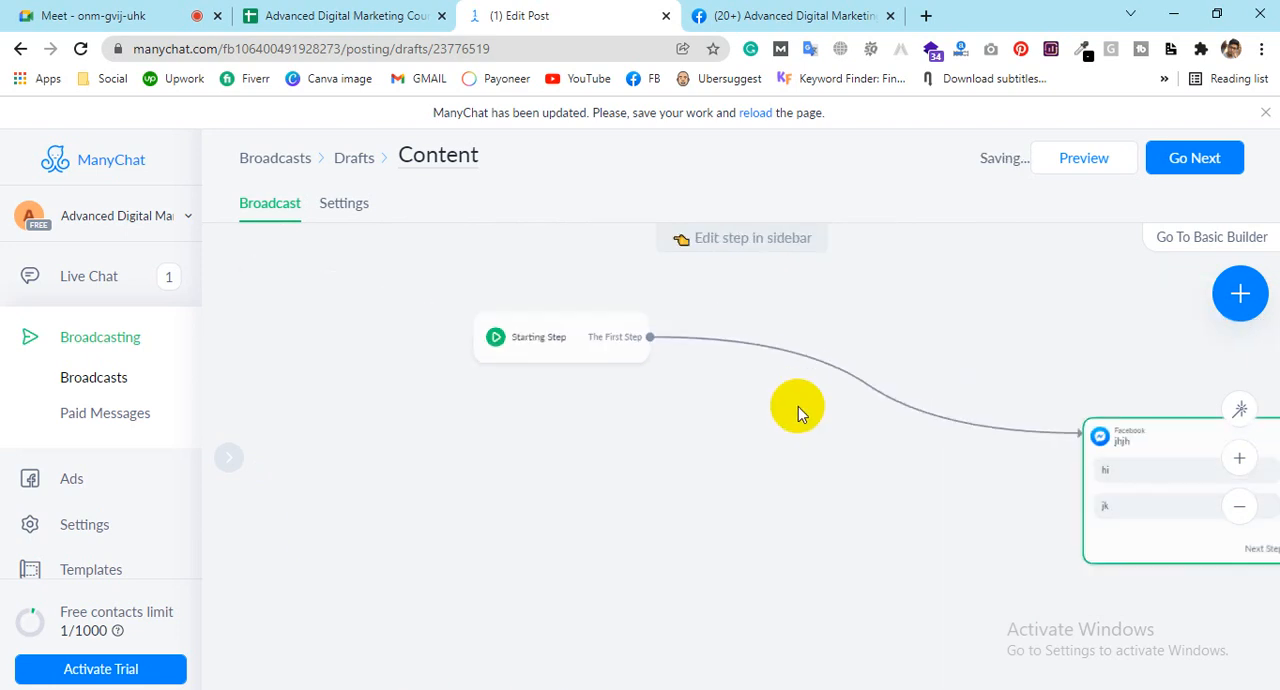
pyautogui.moveTo(540, 346); pyautogui.dragTo(357, 312)
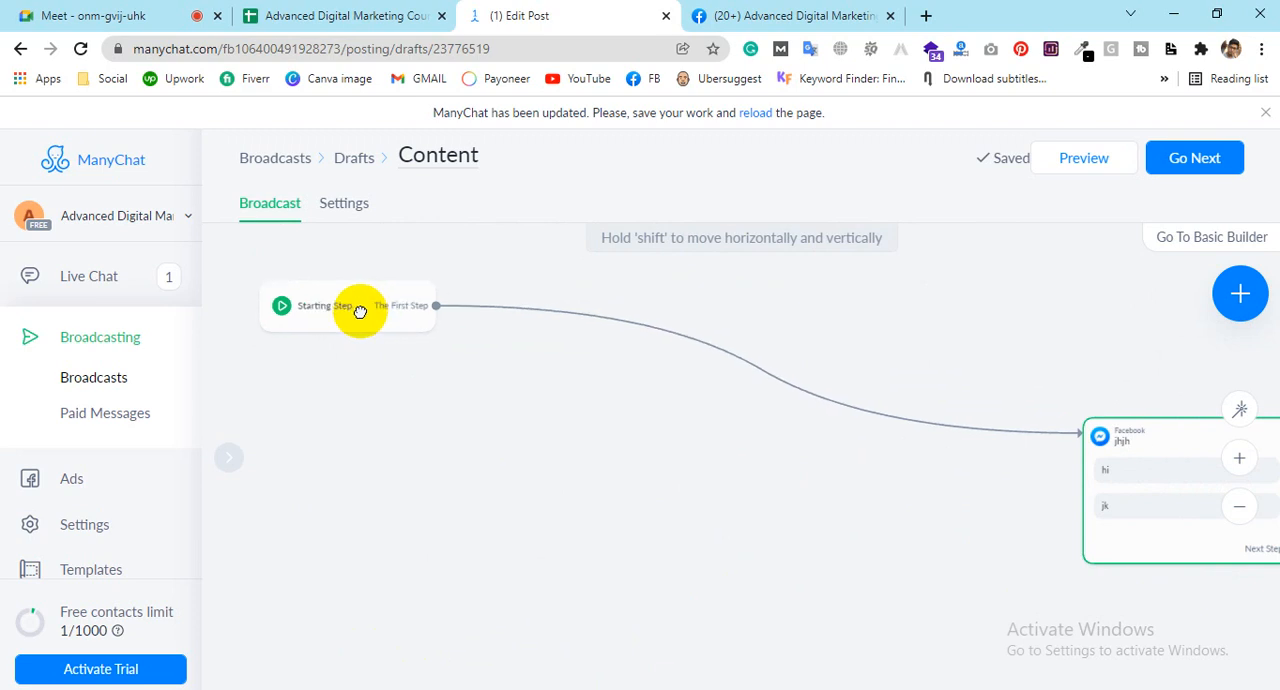
pyautogui.moveTo(1180, 520); pyautogui.dragTo(601, 385)
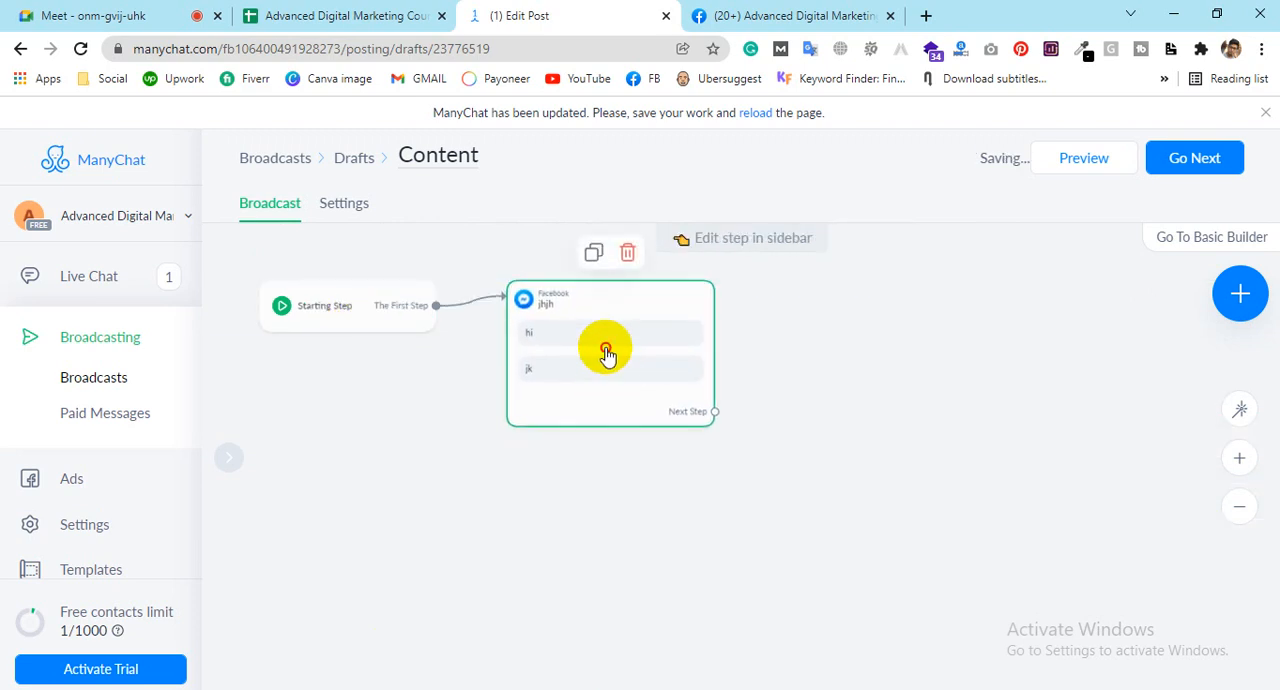
# Step: Open the jhjh step for editing and try to remove its "jk" text block
pyautogui.click(606, 352)
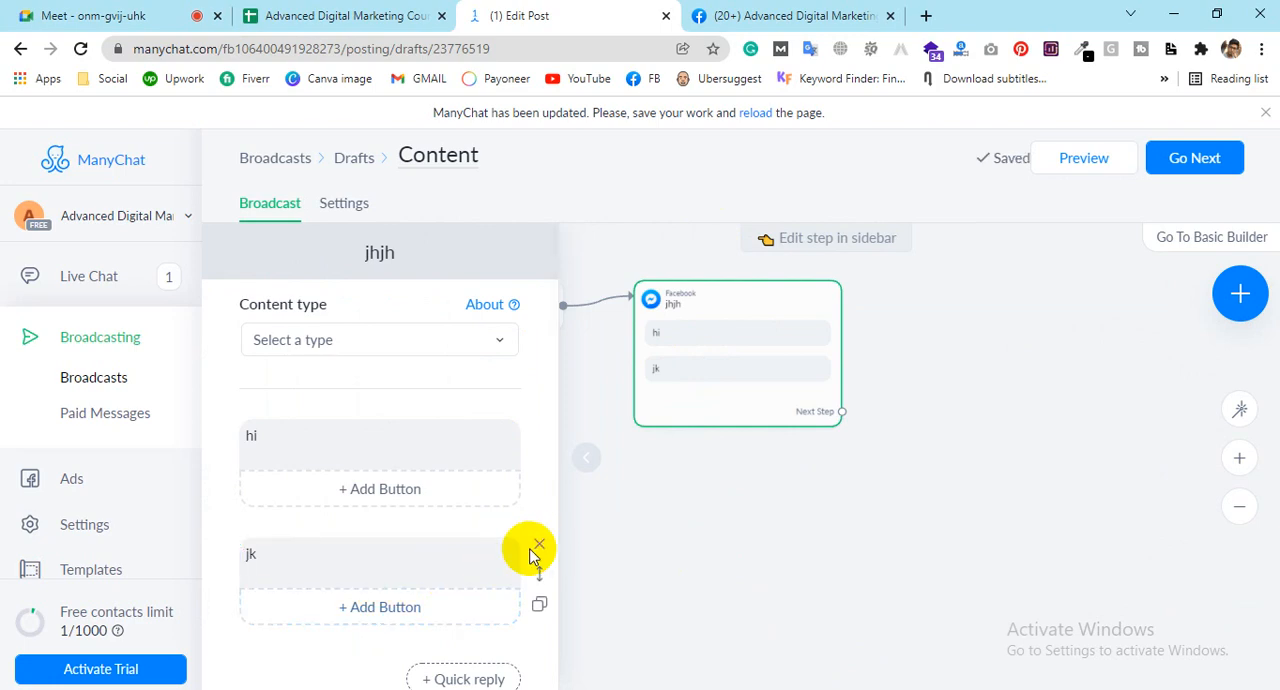
pyautogui.click(539, 545)
pyautogui.click(788, 250)
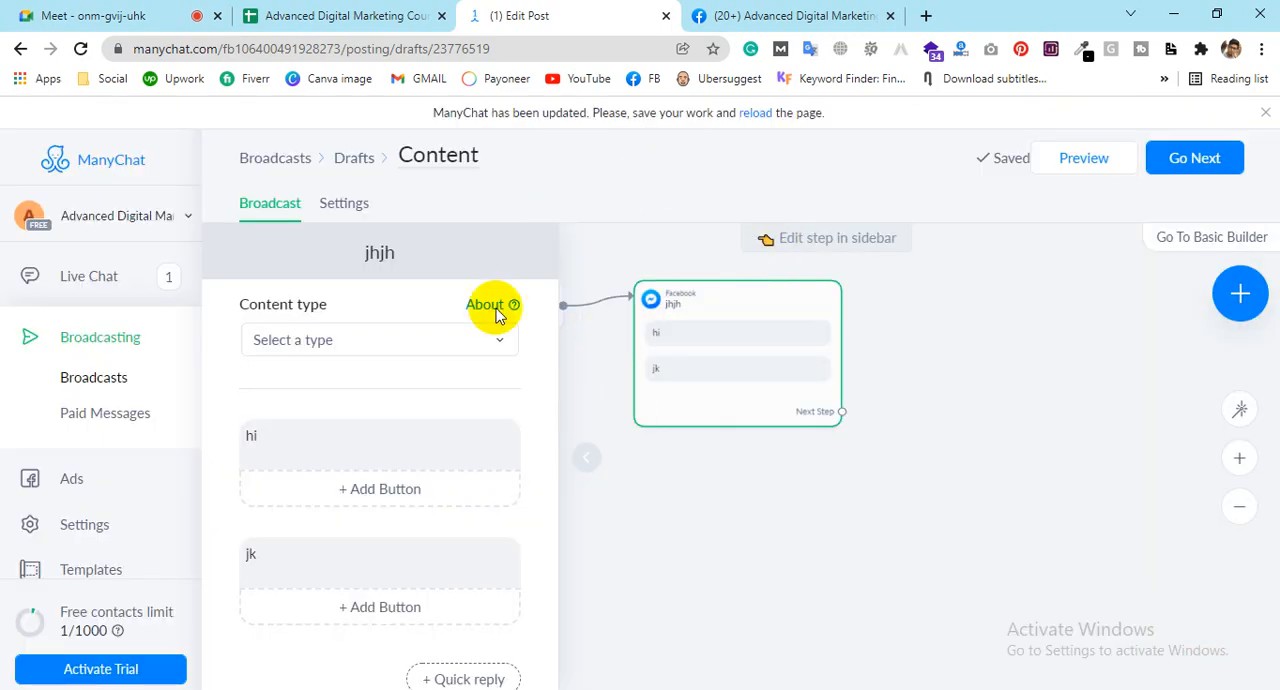
# Step: Add an image block below the "hi" text in the jhjh step and upload "WhatsApp Image 2022-01-07 at 6.11.18 PM.jpeg" into it
pyautogui.scroll(-2, 240, 480)
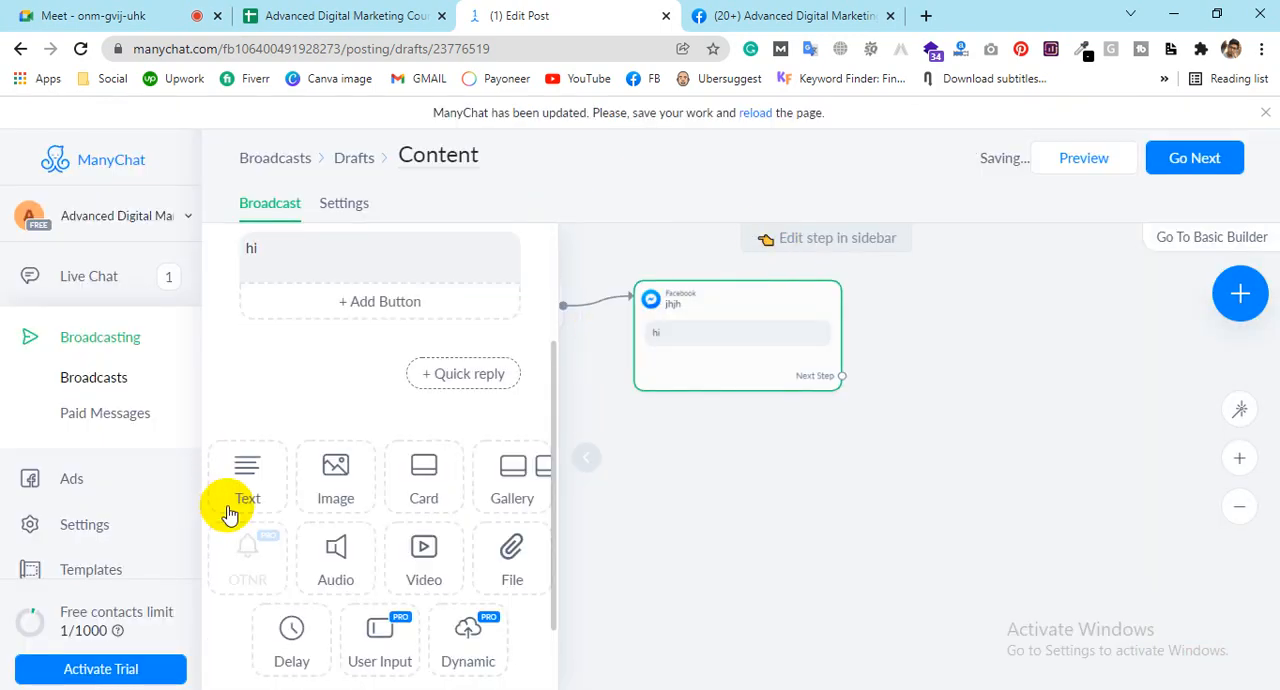
pyautogui.click(333, 466)
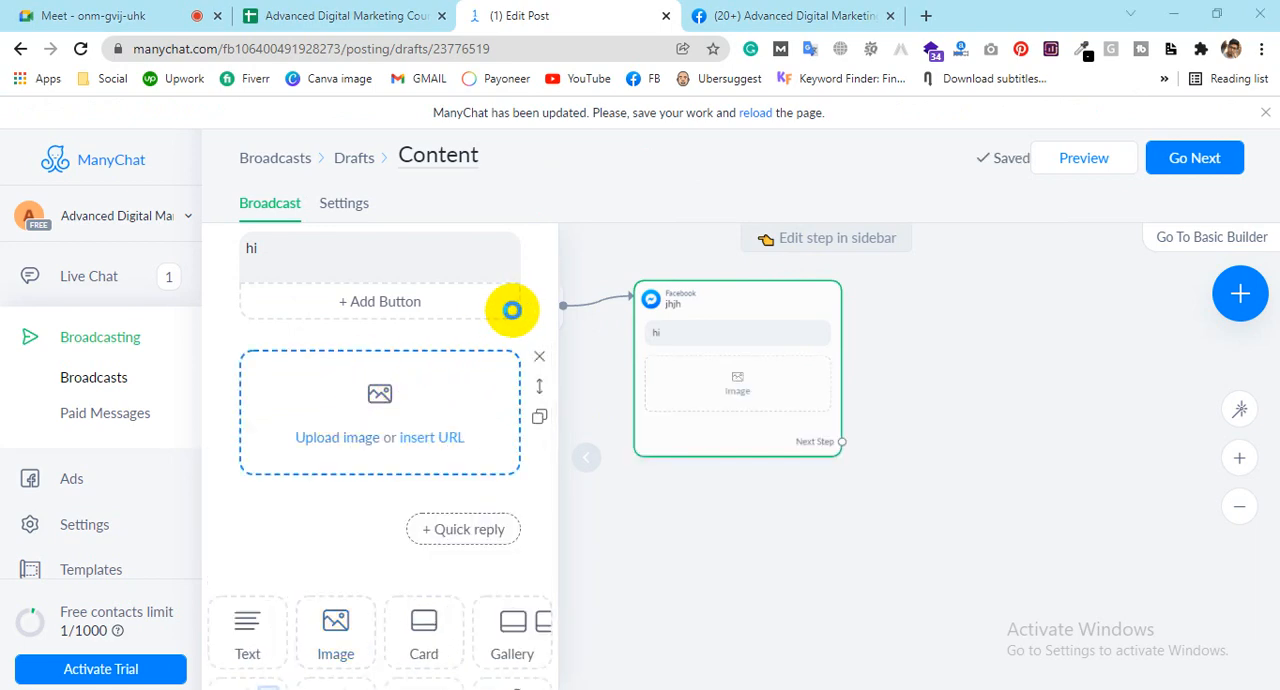
pyautogui.click(511, 310)
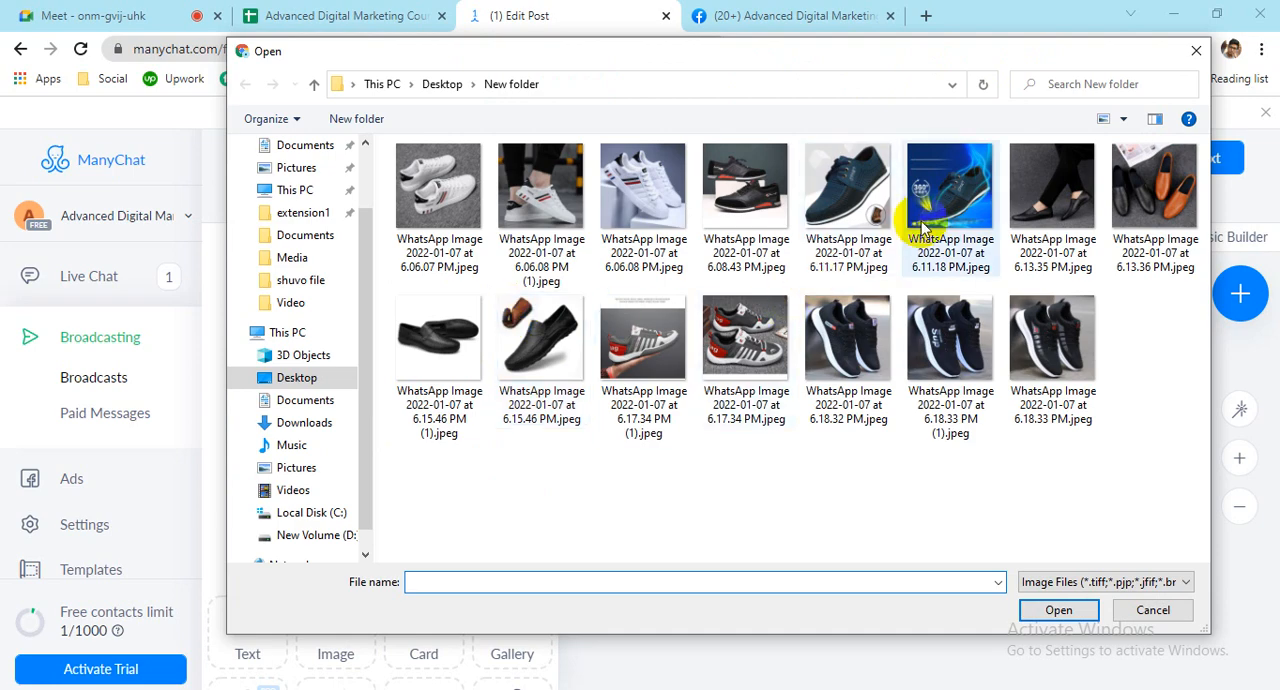
pyautogui.doubleClick(930, 210)
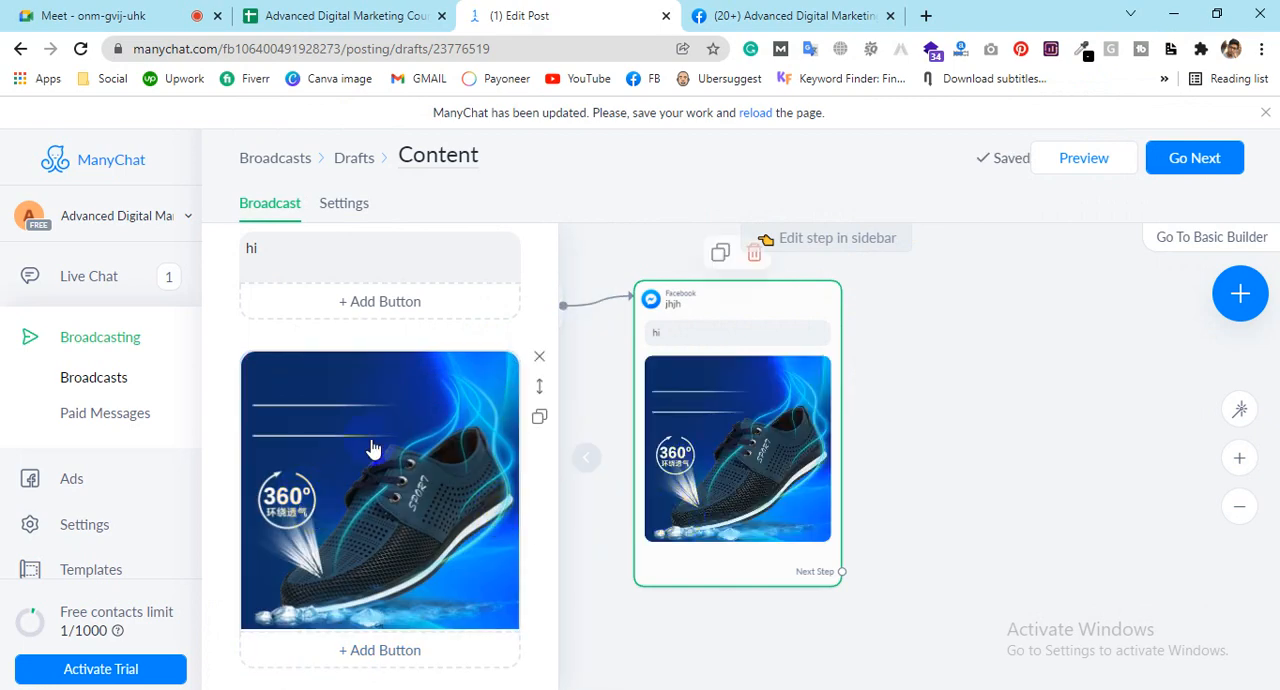
# Step: Move the jhjh step closer to the Starting Step and connect a new Actions step as its next step
pyautogui.moveTo(810, 395)
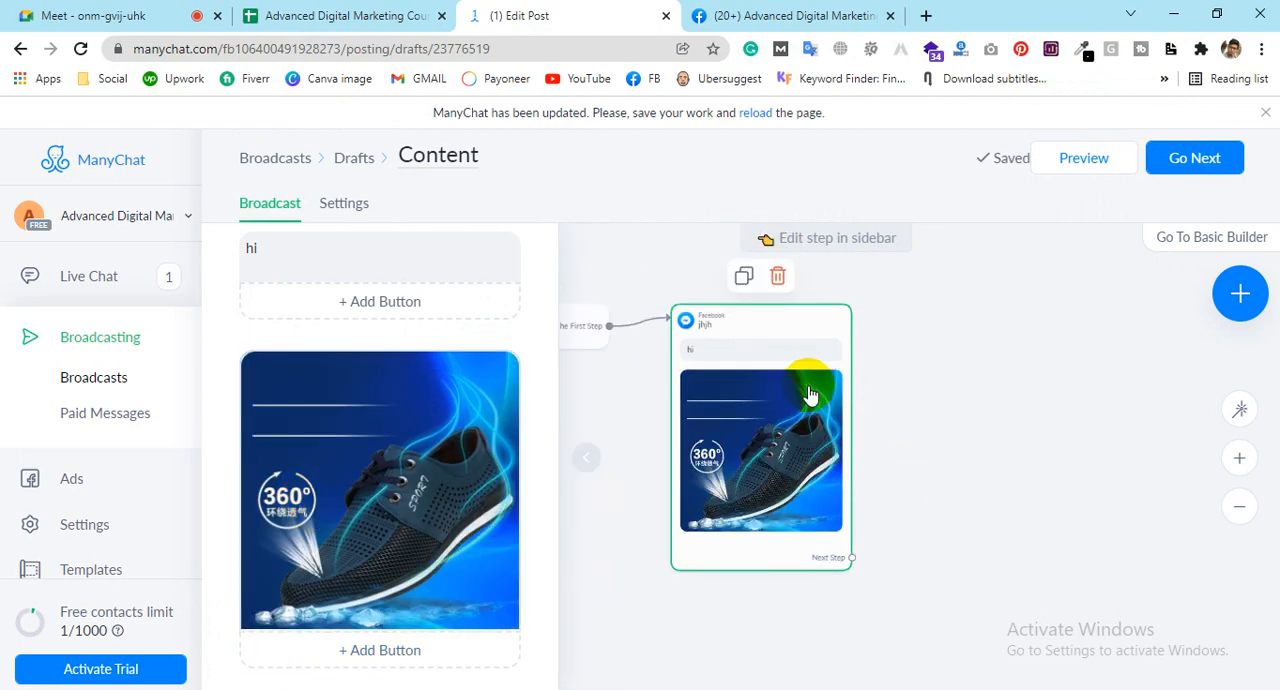
pyautogui.moveTo(738, 382); pyautogui.dragTo(683, 373)
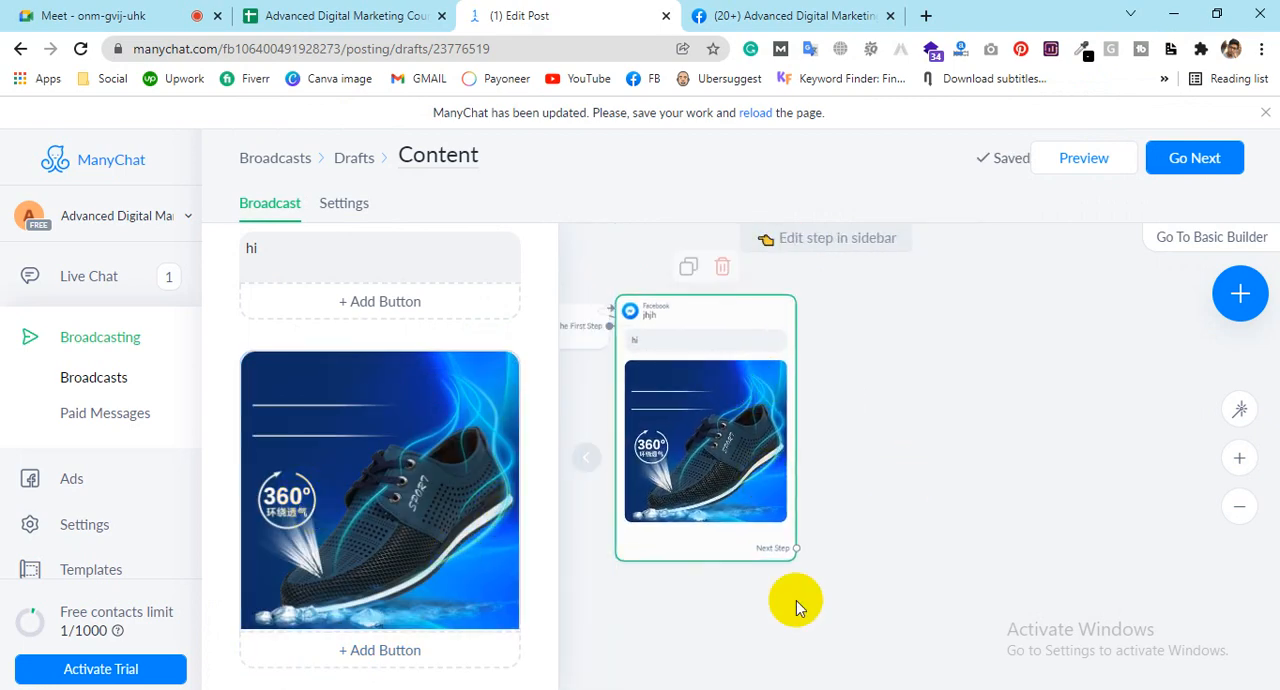
pyautogui.click(796, 550)
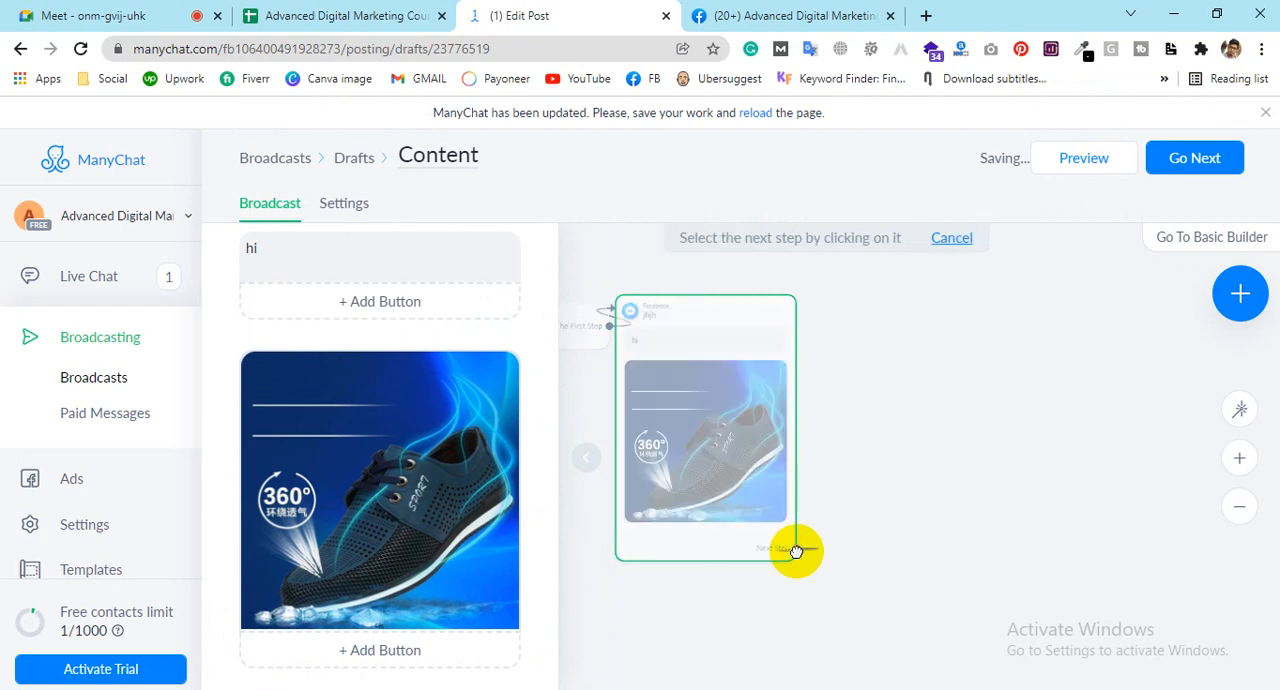
pyautogui.click(854, 326)
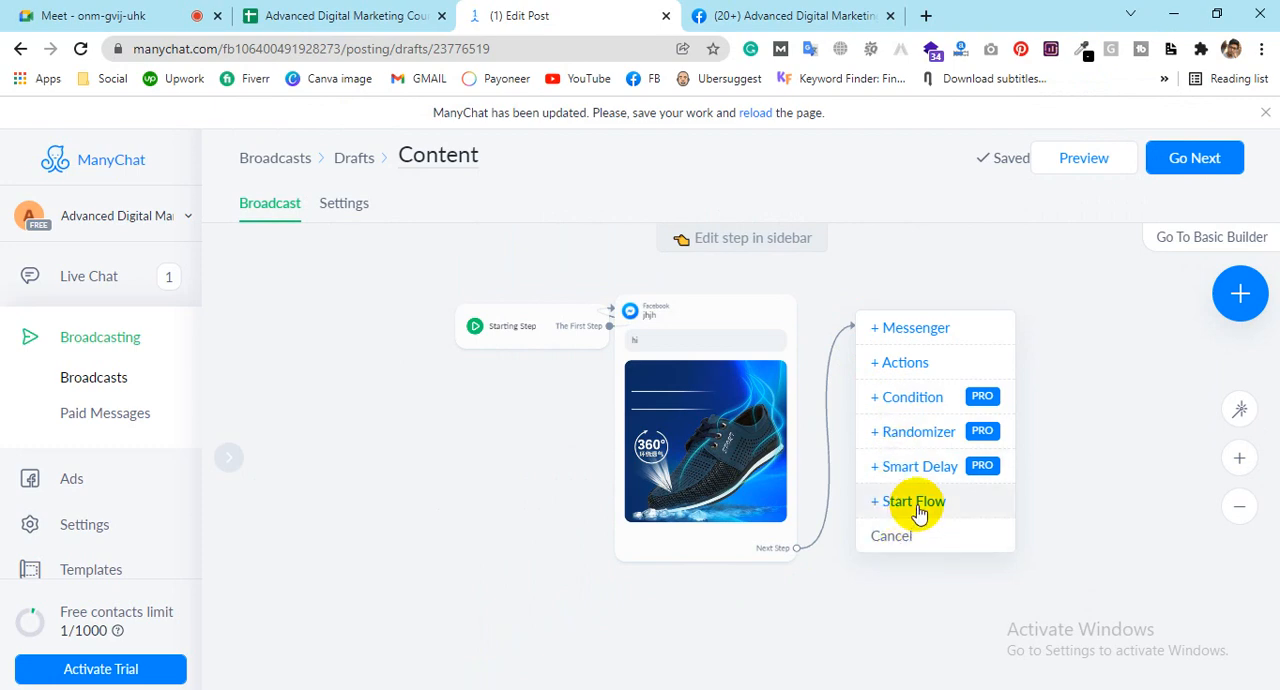
pyautogui.click(899, 365)
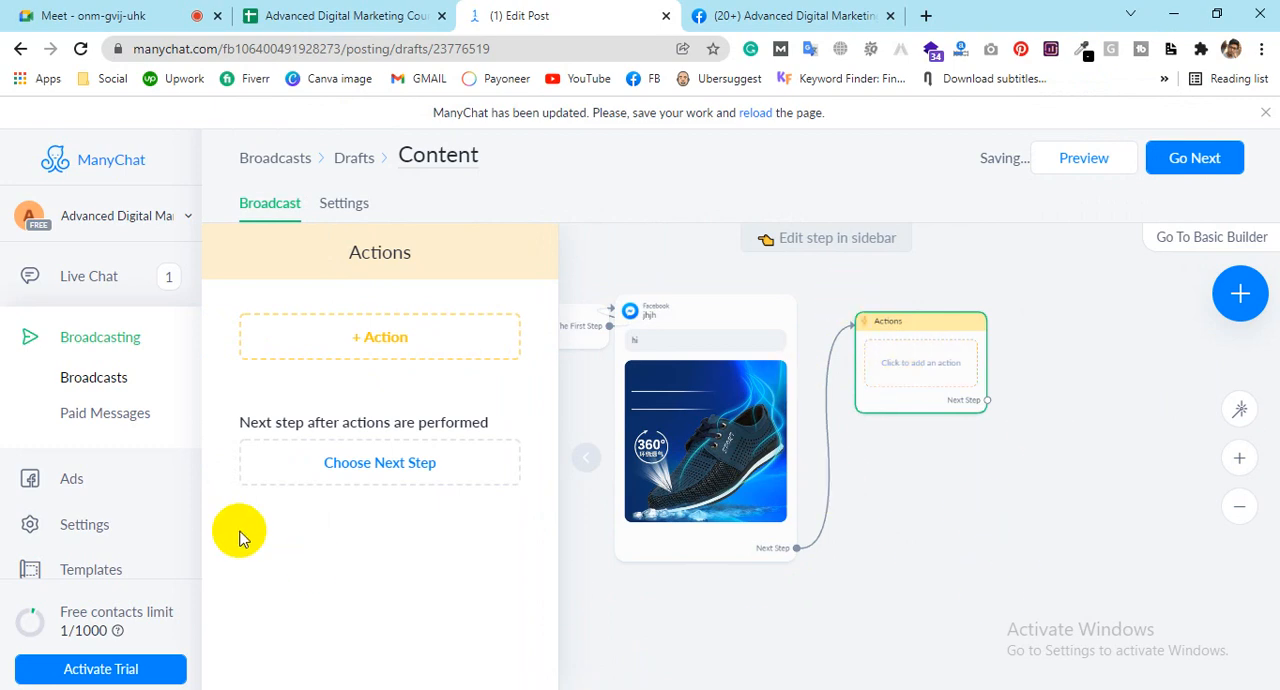
# Step: Add an Add Tag action to the Actions step and create the new tag "call" for it
pyautogui.click(390, 343)
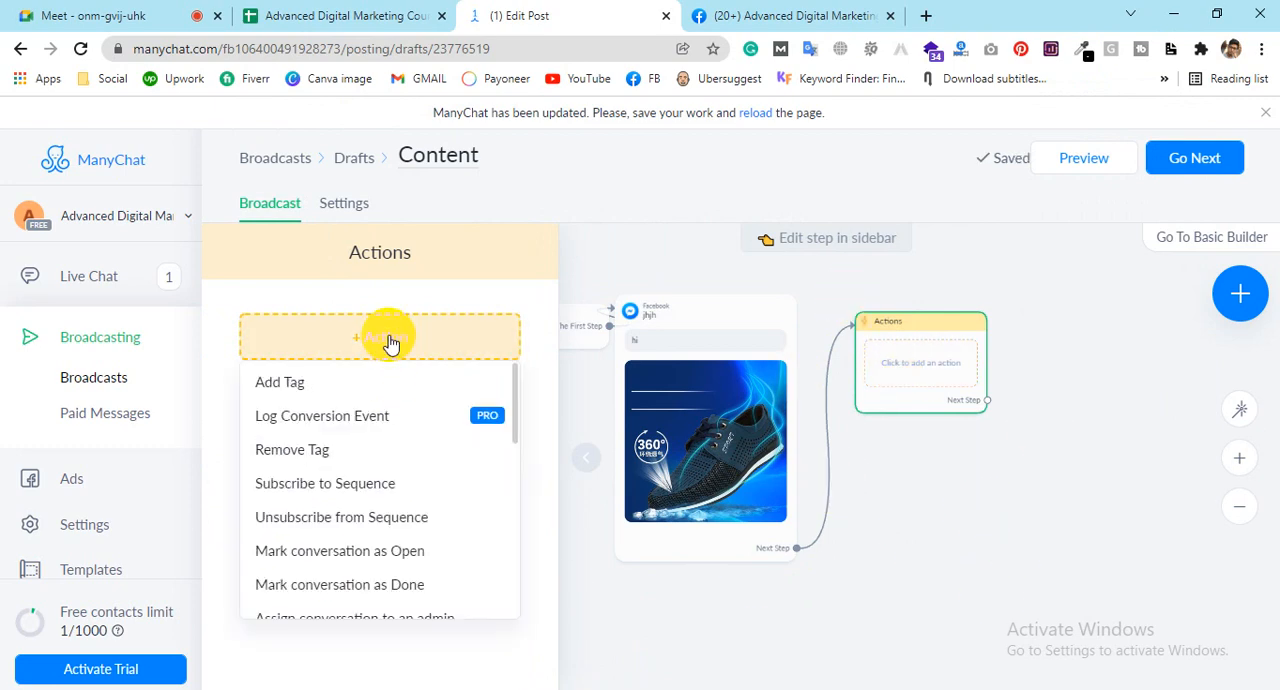
pyautogui.click(316, 393)
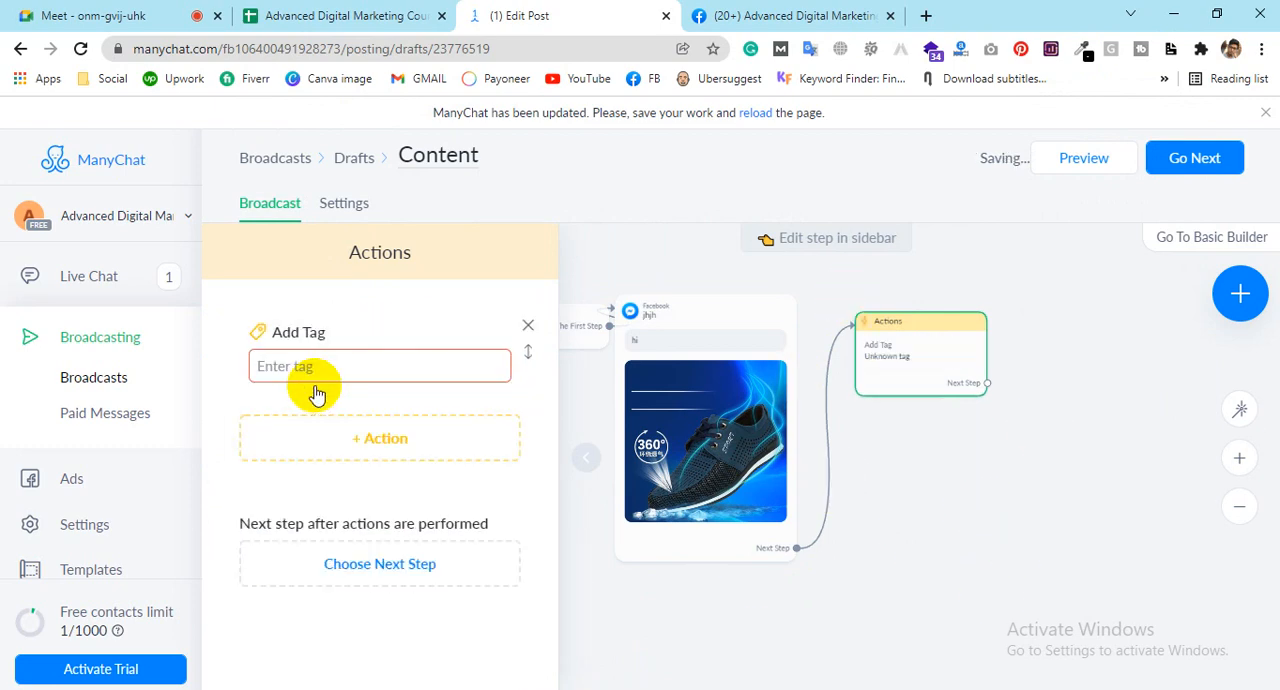
pyautogui.click(342, 370)
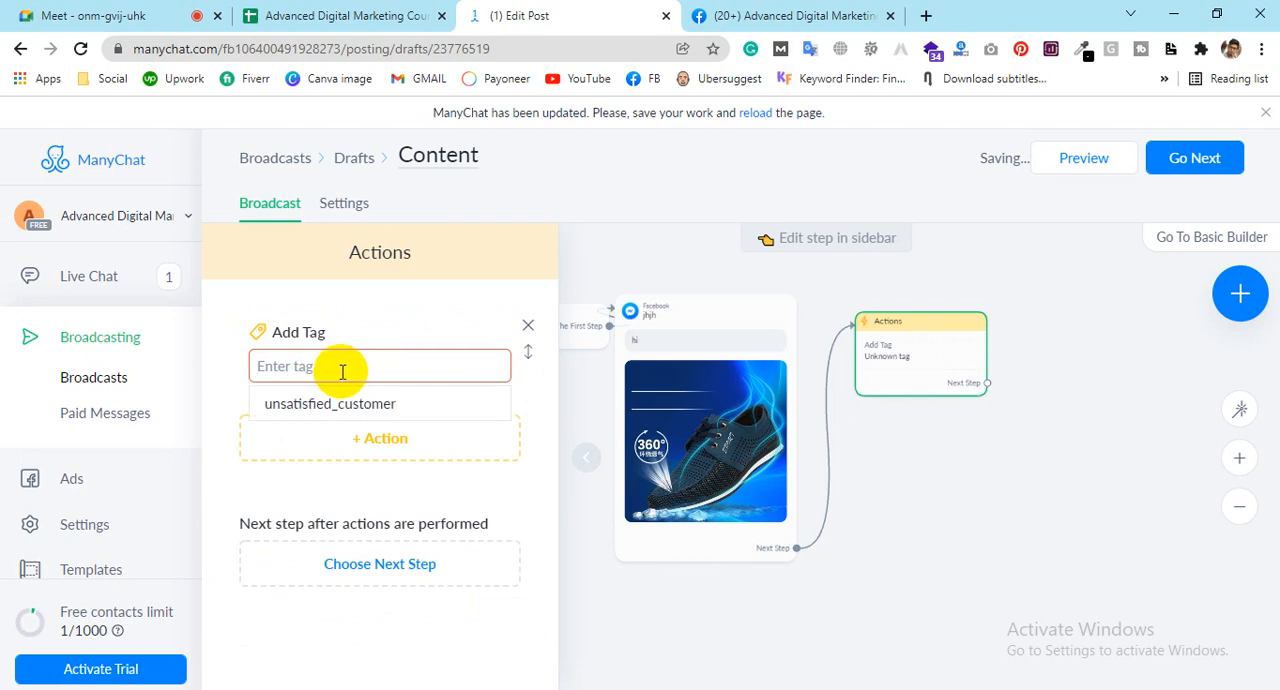
pyautogui.write('c')
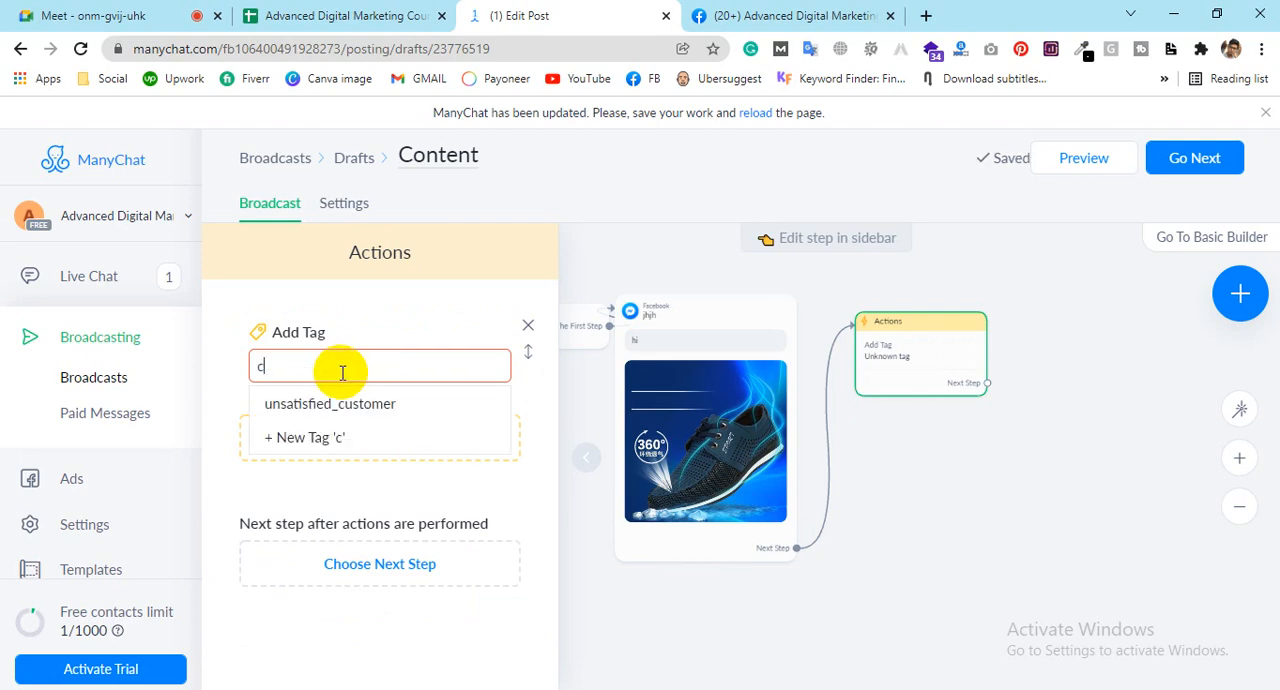
pyautogui.write('a')
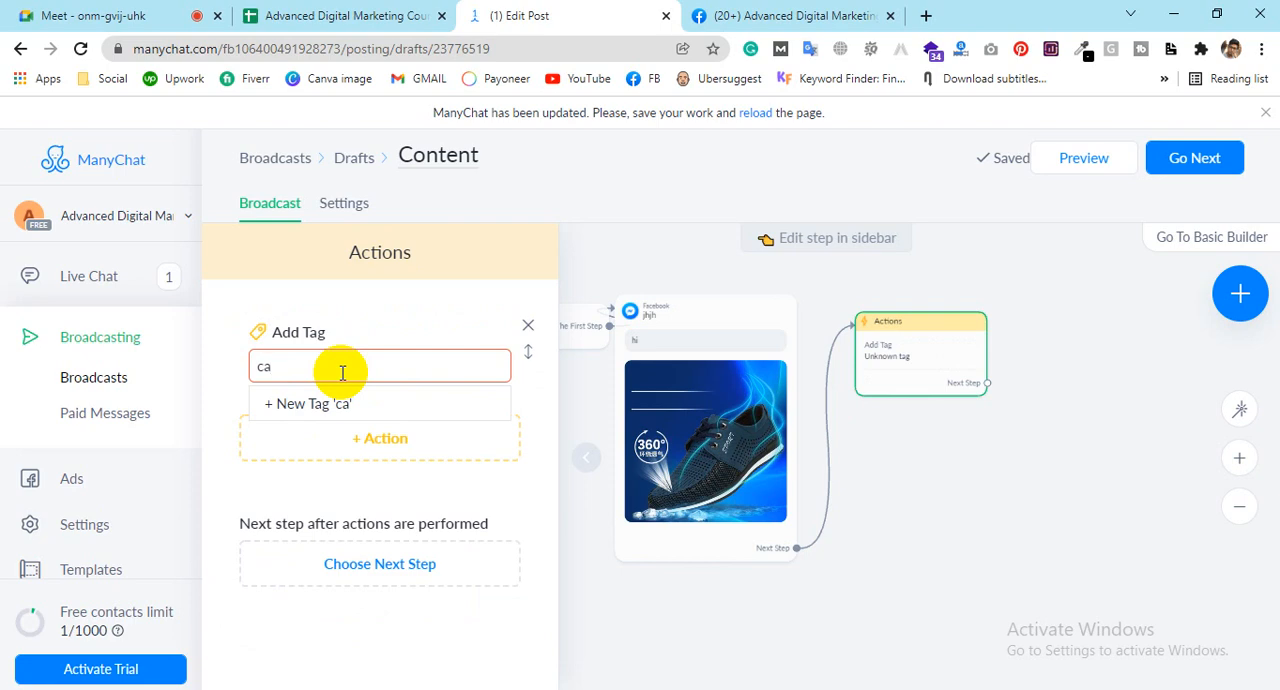
pyautogui.write('ll')
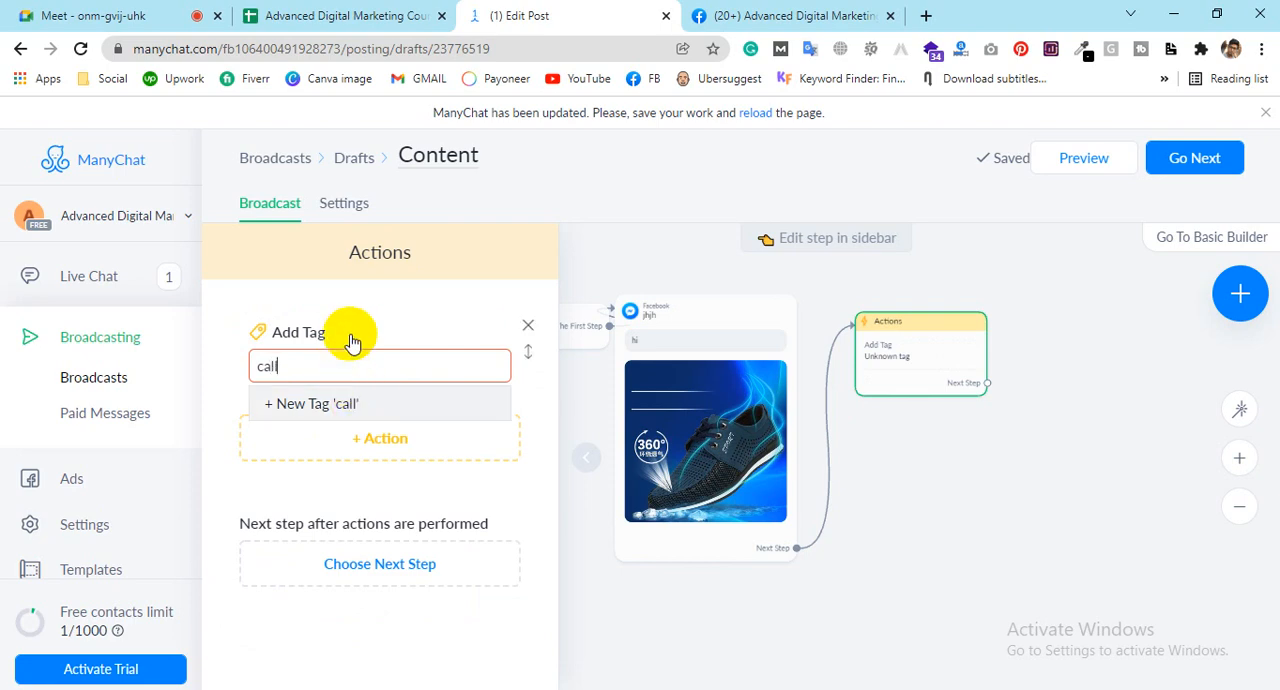
pyautogui.click(335, 410)
pyautogui.click(314, 406)
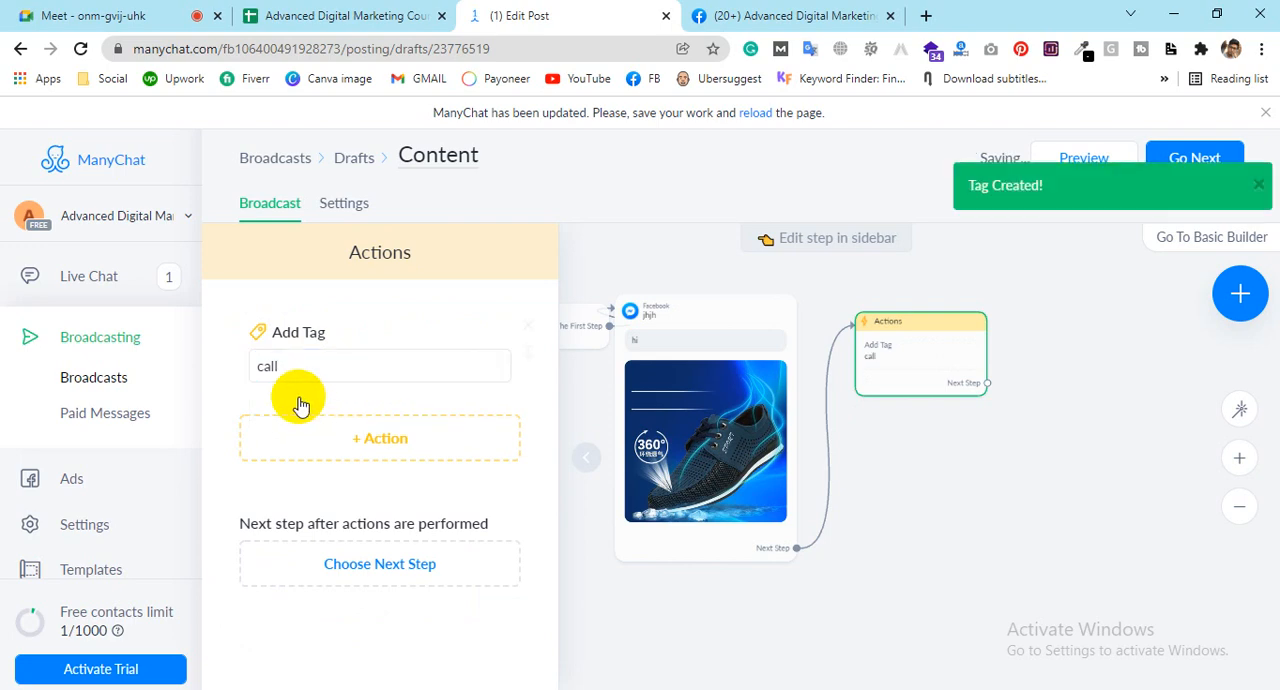
pyautogui.moveTo(891, 346)
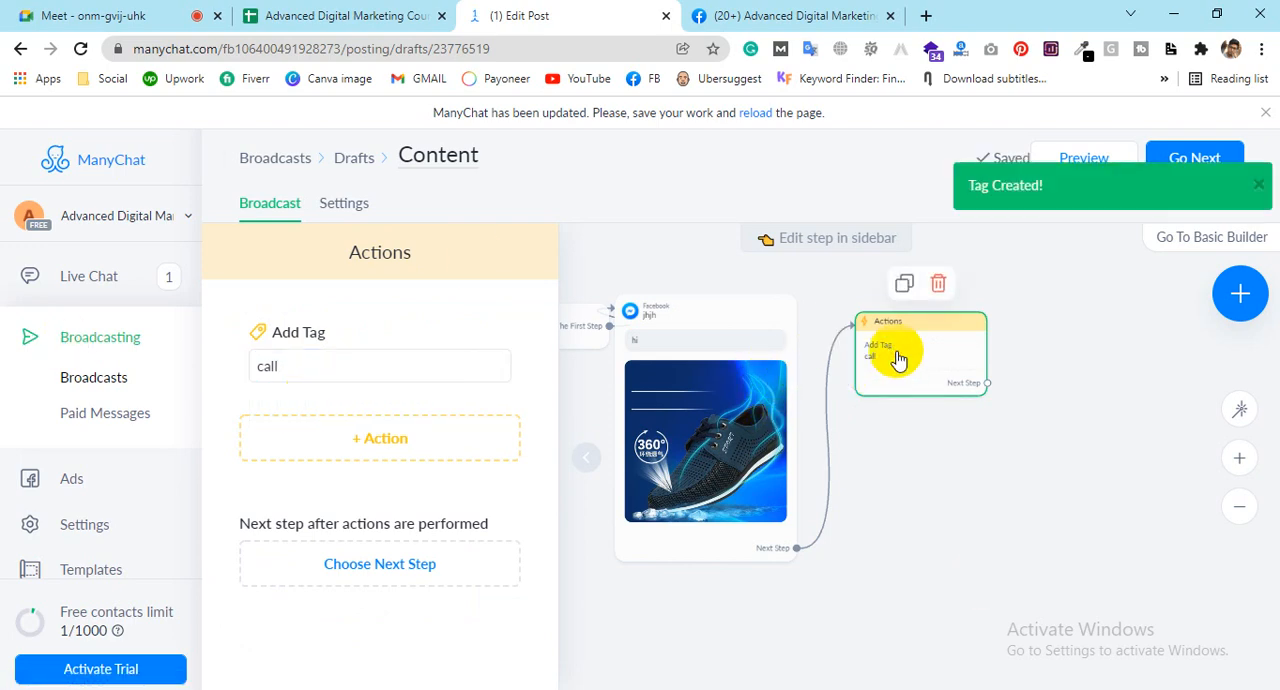
# Step: Look through the list of further actions available for the Actions step without adding one
pyautogui.click(345, 450)
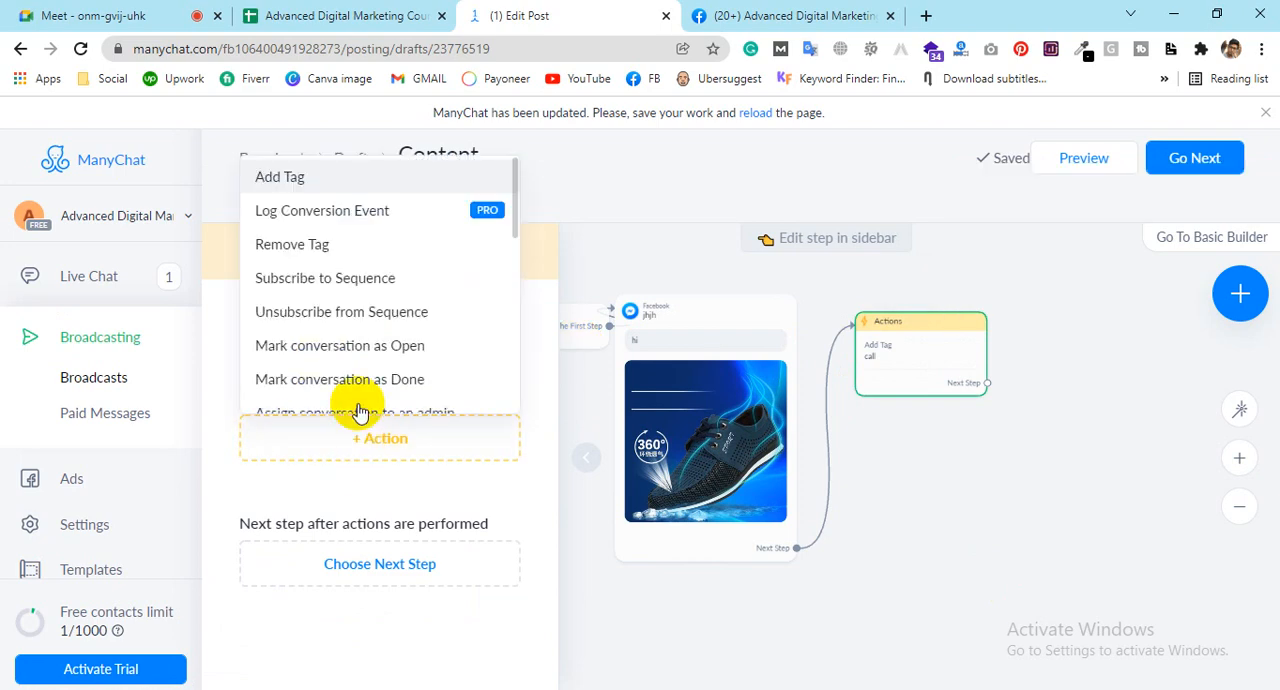
pyautogui.scroll(-5, 400, 300)
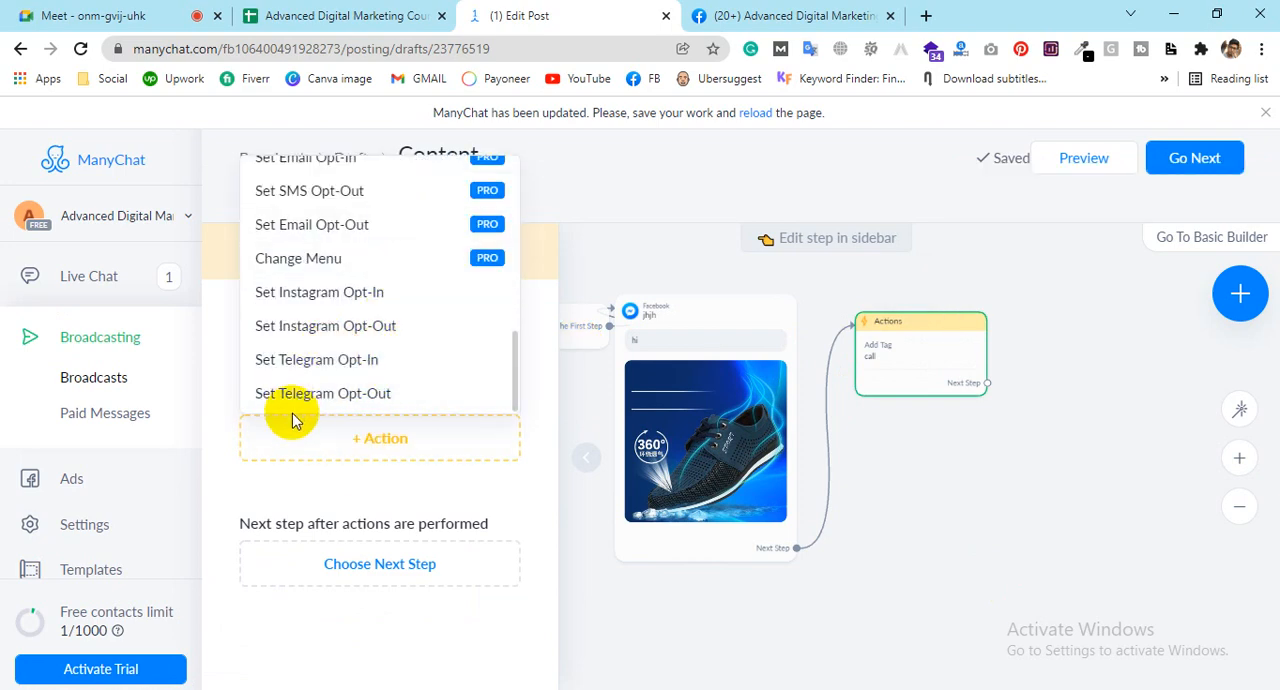
pyautogui.scroll(4, 345, 355)
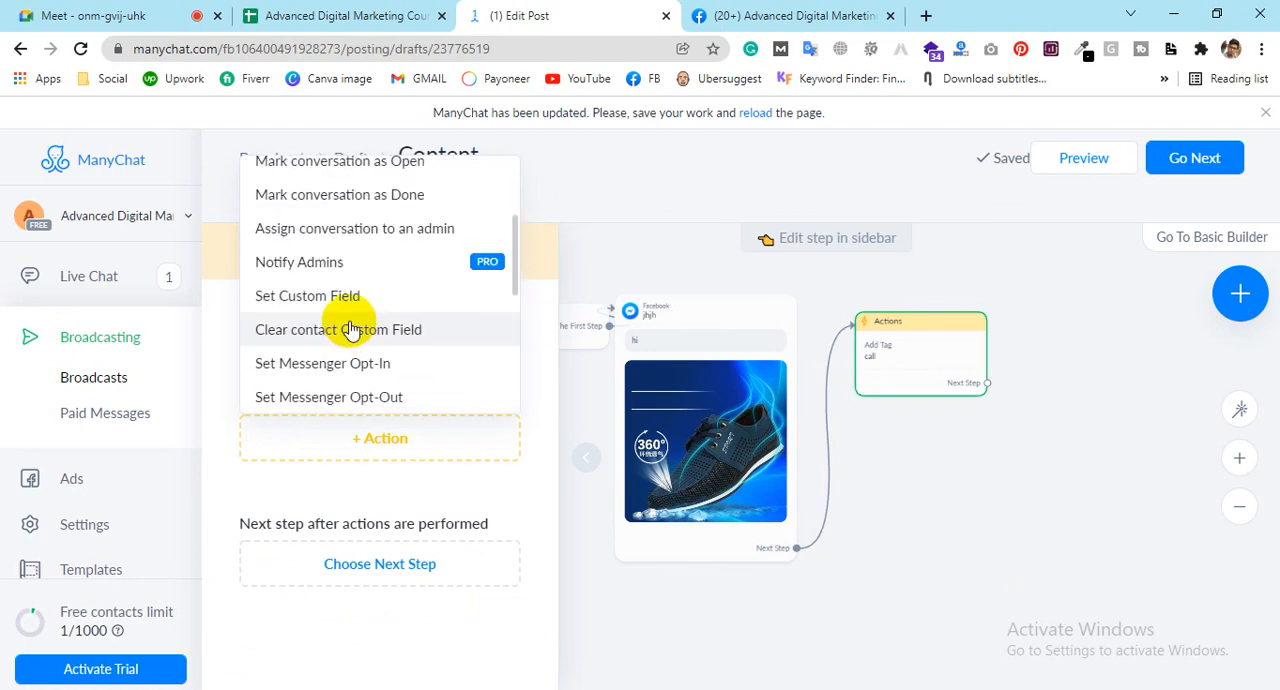
pyautogui.scroll(3, 349, 290)
pyautogui.scroll(-3, 320, 205)
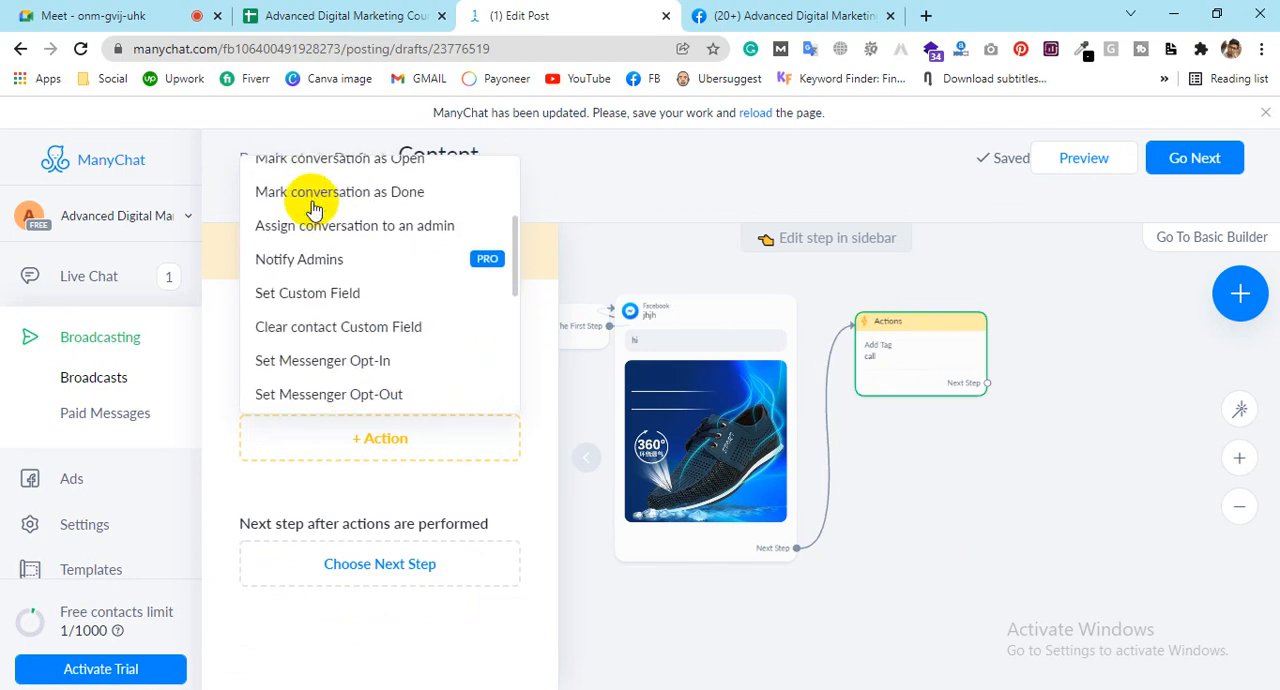
pyautogui.scroll(-5, 325, 285)
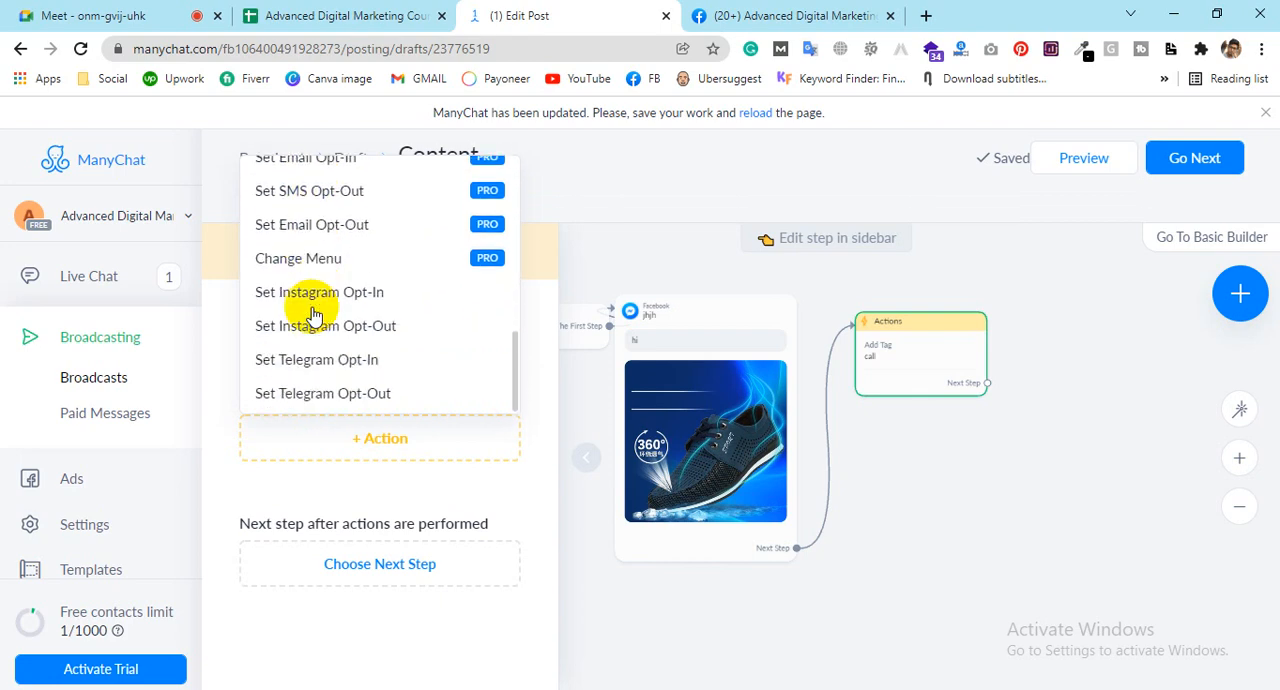
pyautogui.click(243, 500)
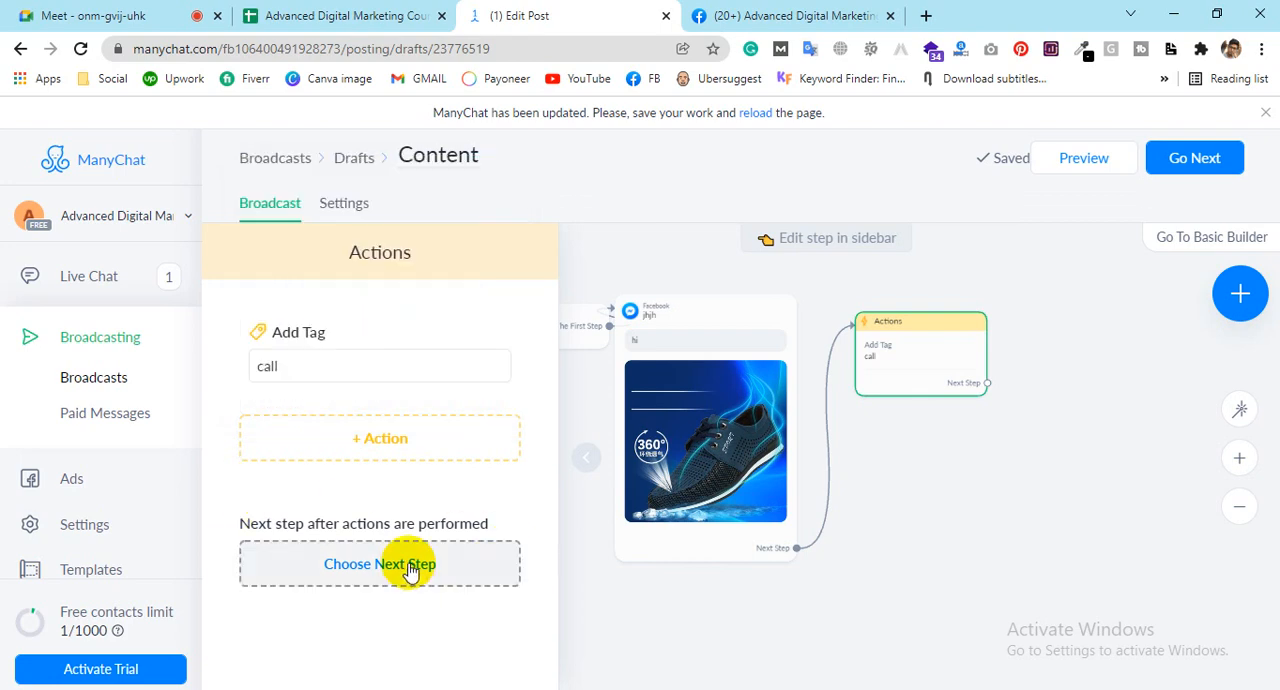
# Step: Set a new Messenger step to follow the Actions step, open its empty message for editing, and collapse the editing sidebar
pyautogui.click(410, 566)
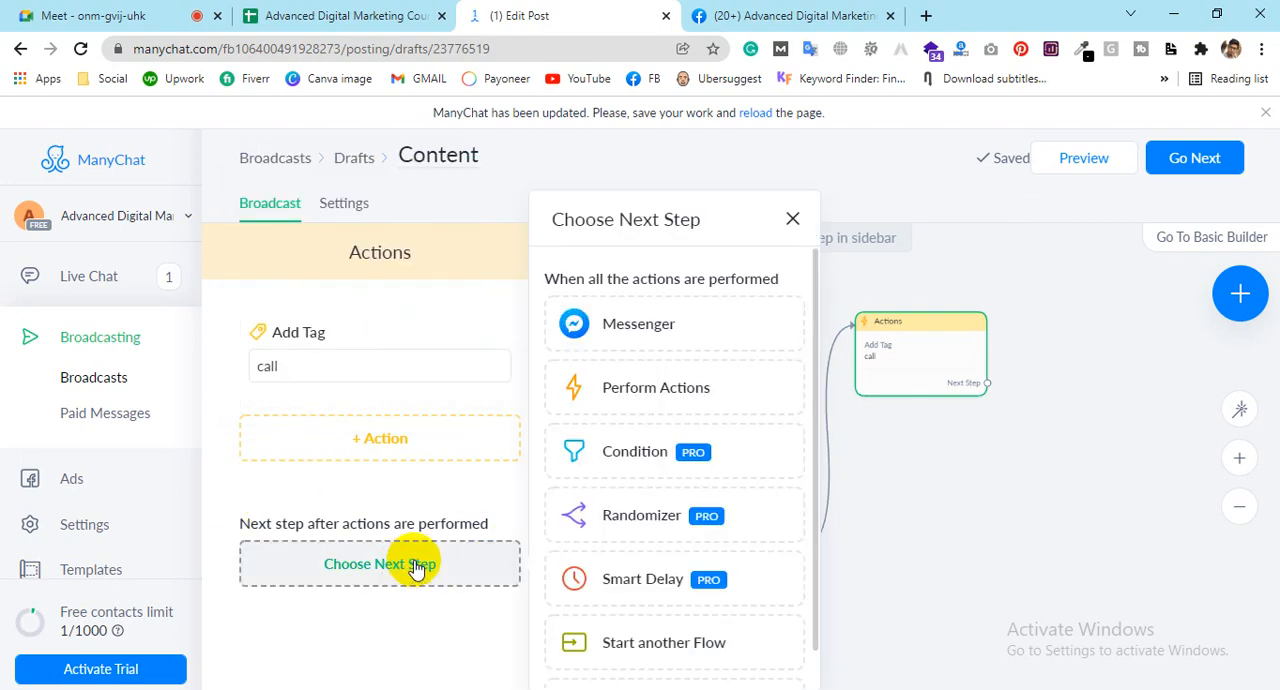
pyautogui.click(659, 335)
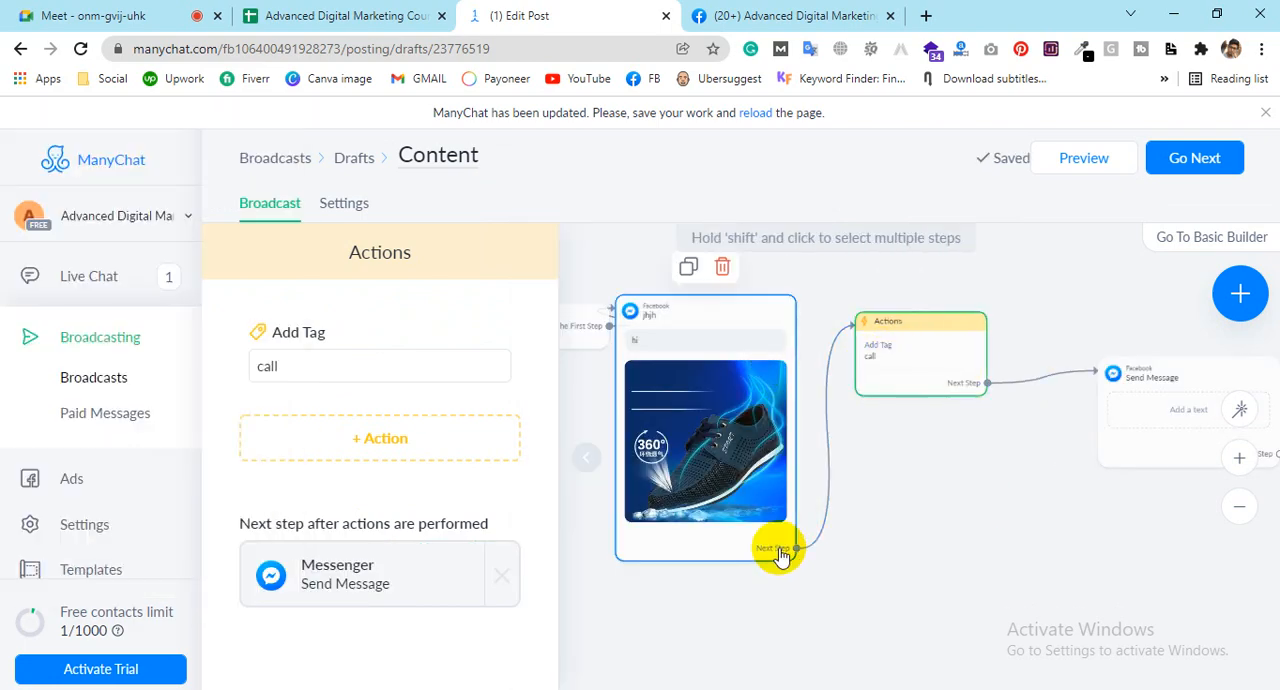
pyautogui.click(1174, 420)
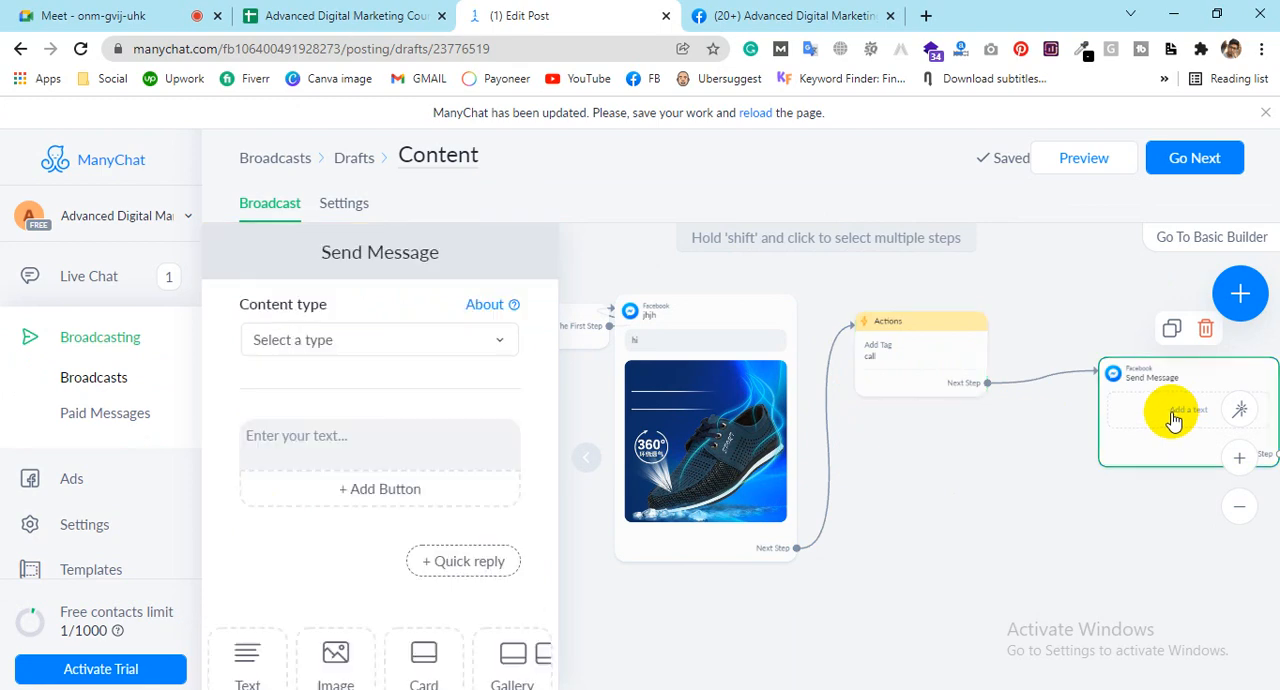
pyautogui.click(275, 437)
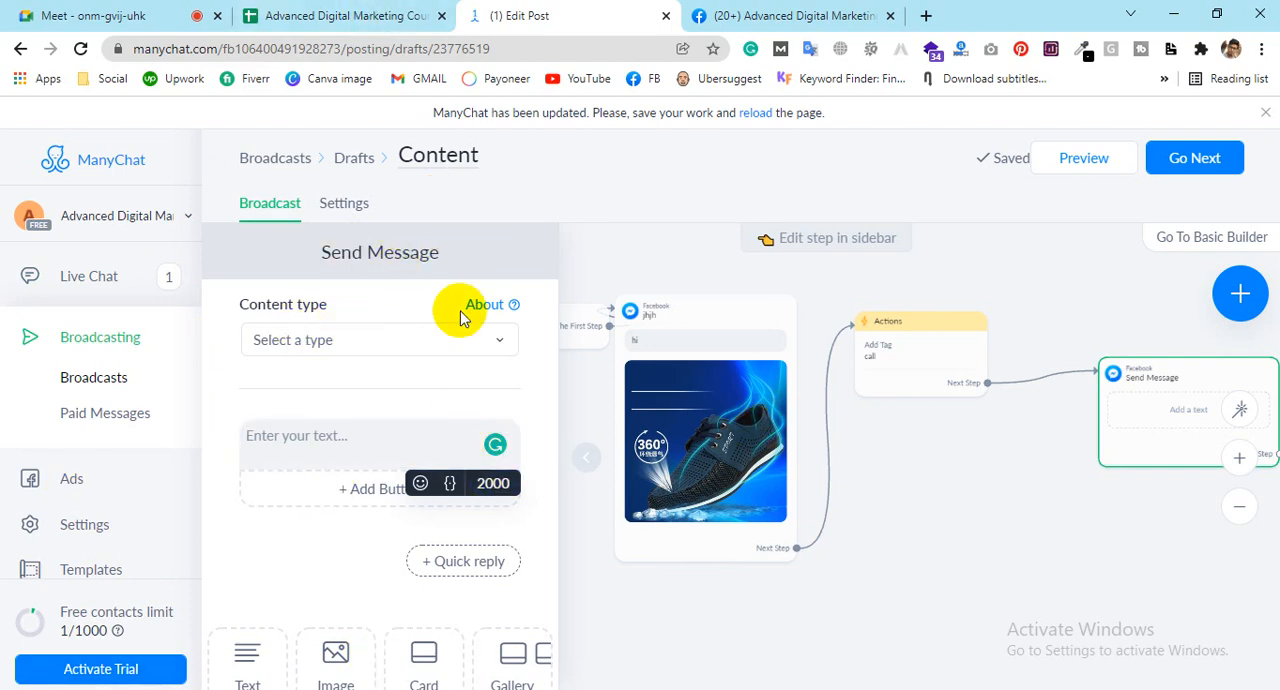
pyautogui.click(590, 459)
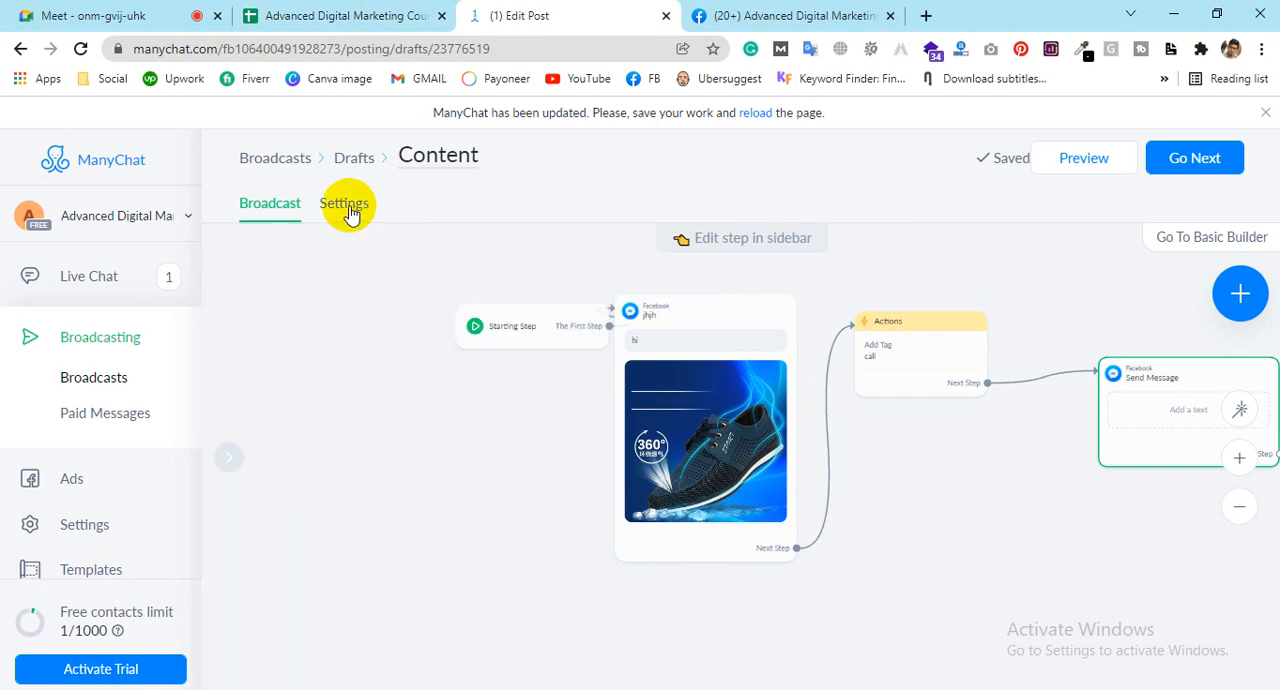
# Step: Review the broadcast's content type settings, including the warning about sending tagged content, and return to the broadcast flow
pyautogui.click(346, 205)
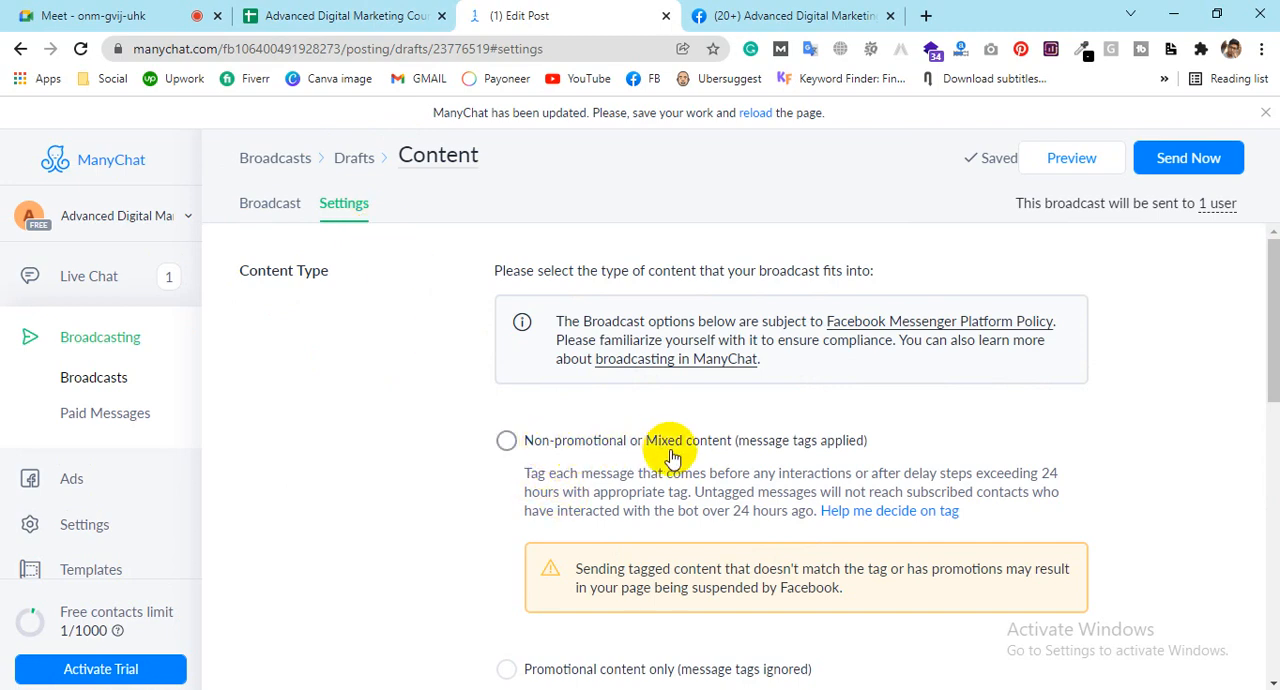
pyautogui.scroll(-1, 976, 440)
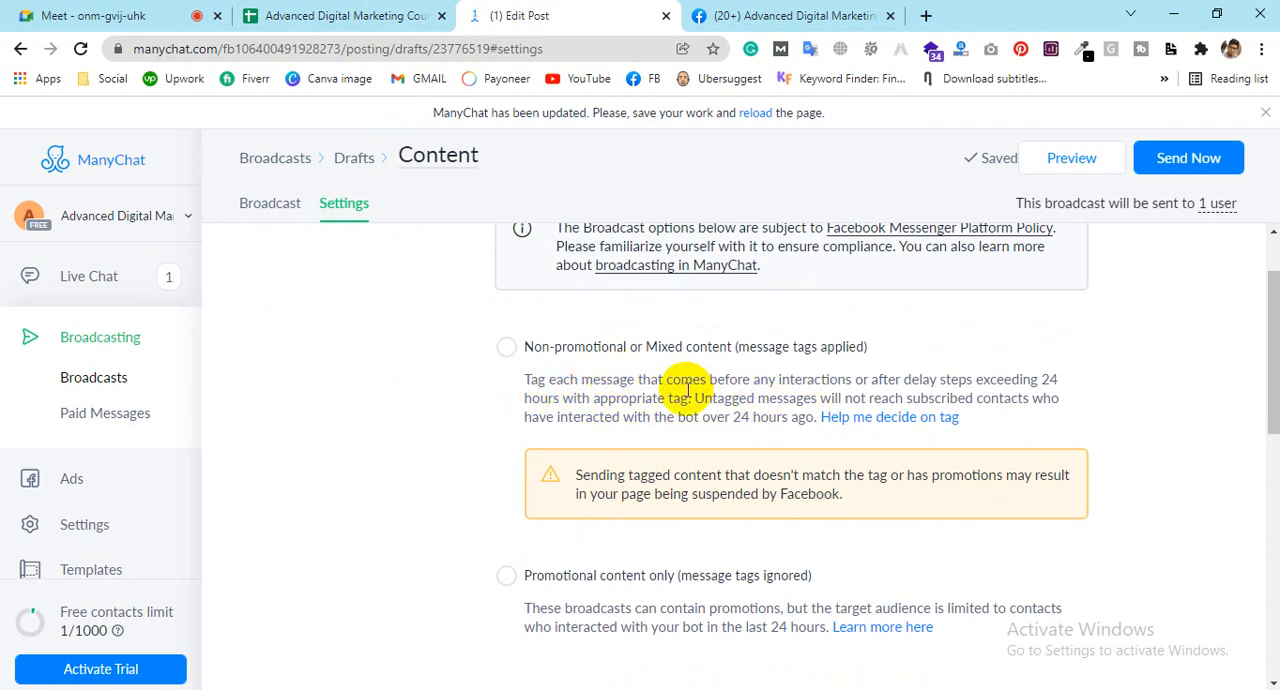
pyautogui.scroll(-1, 610, 394)
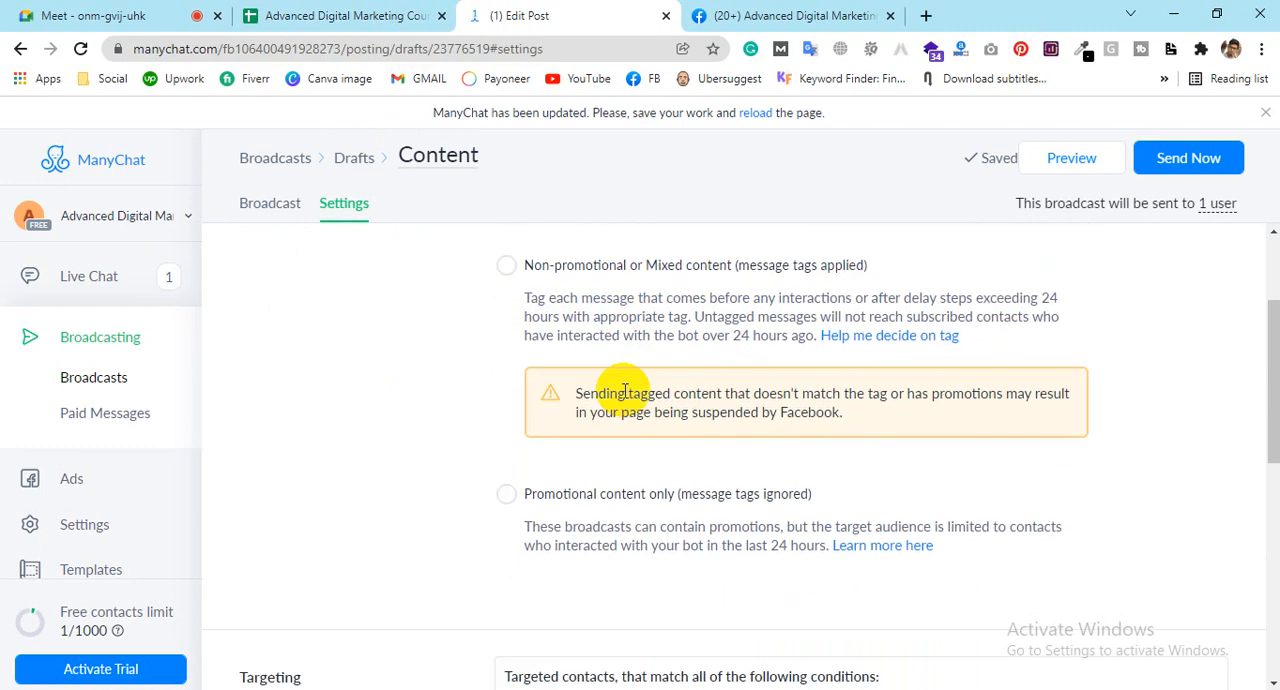
pyautogui.moveTo(582, 378); pyautogui.dragTo(697, 384)
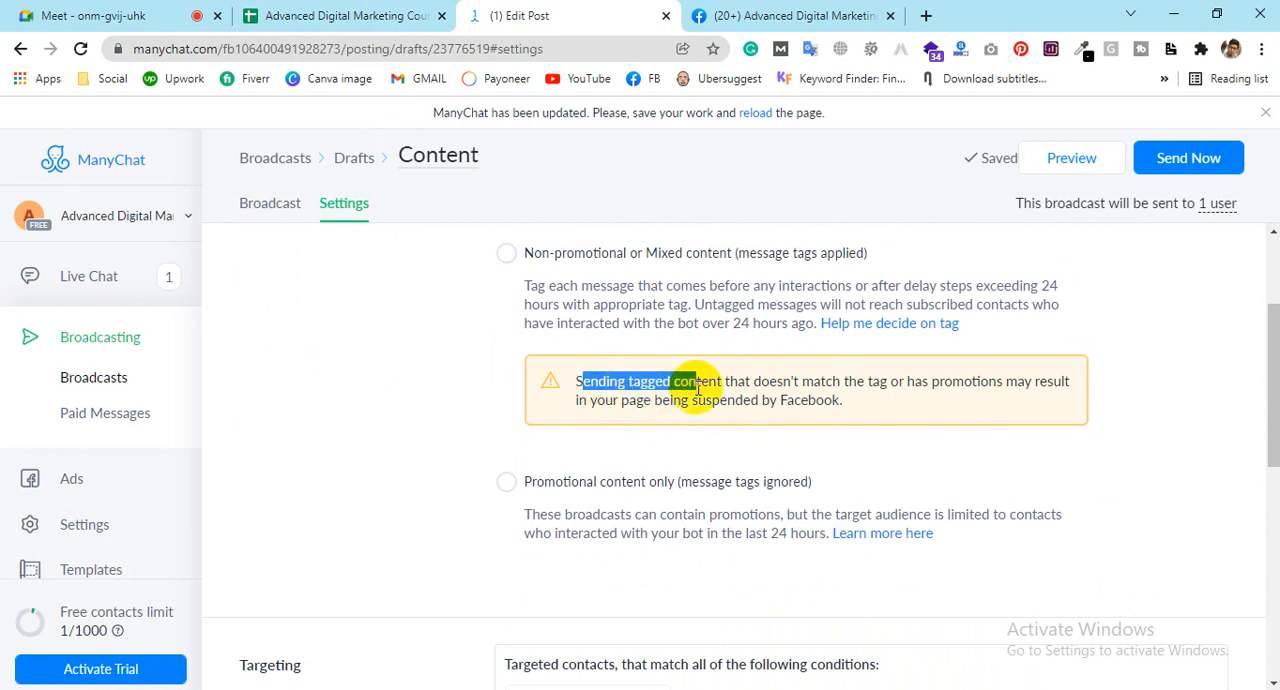
pyautogui.click(794, 375)
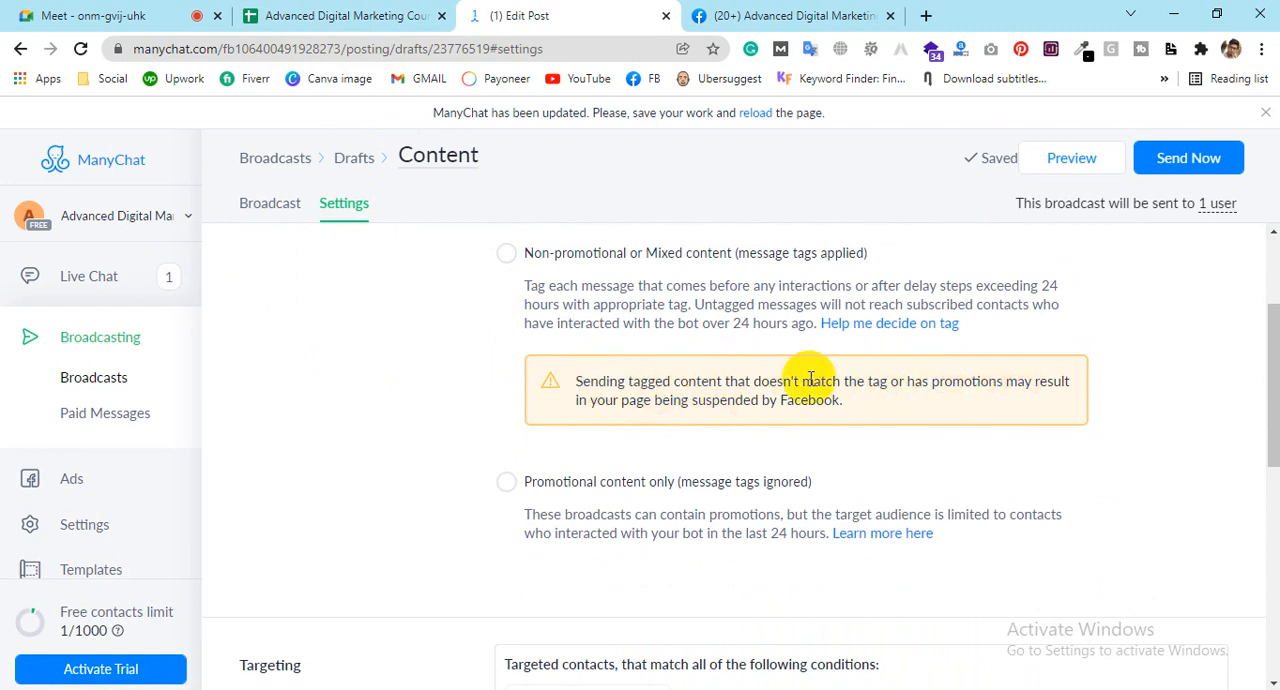
pyautogui.moveTo(892, 381); pyautogui.dragTo(566, 383)
pyautogui.click(245, 216)
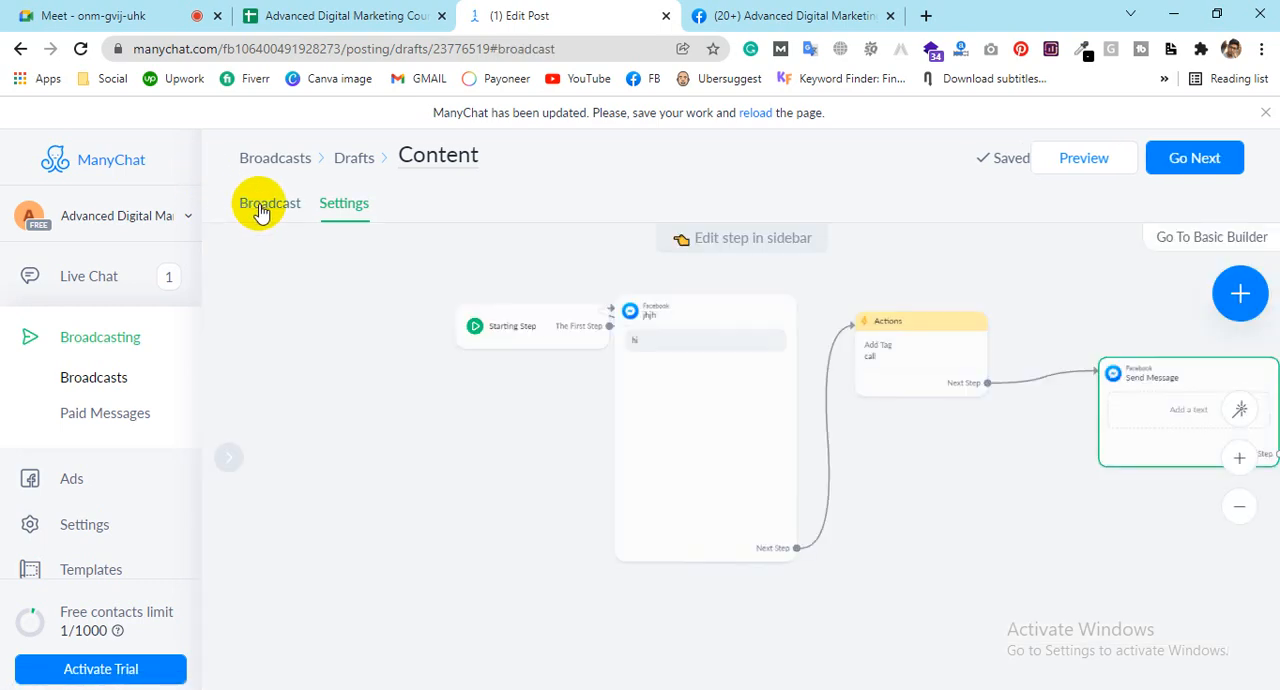
pyautogui.moveTo(891, 349)
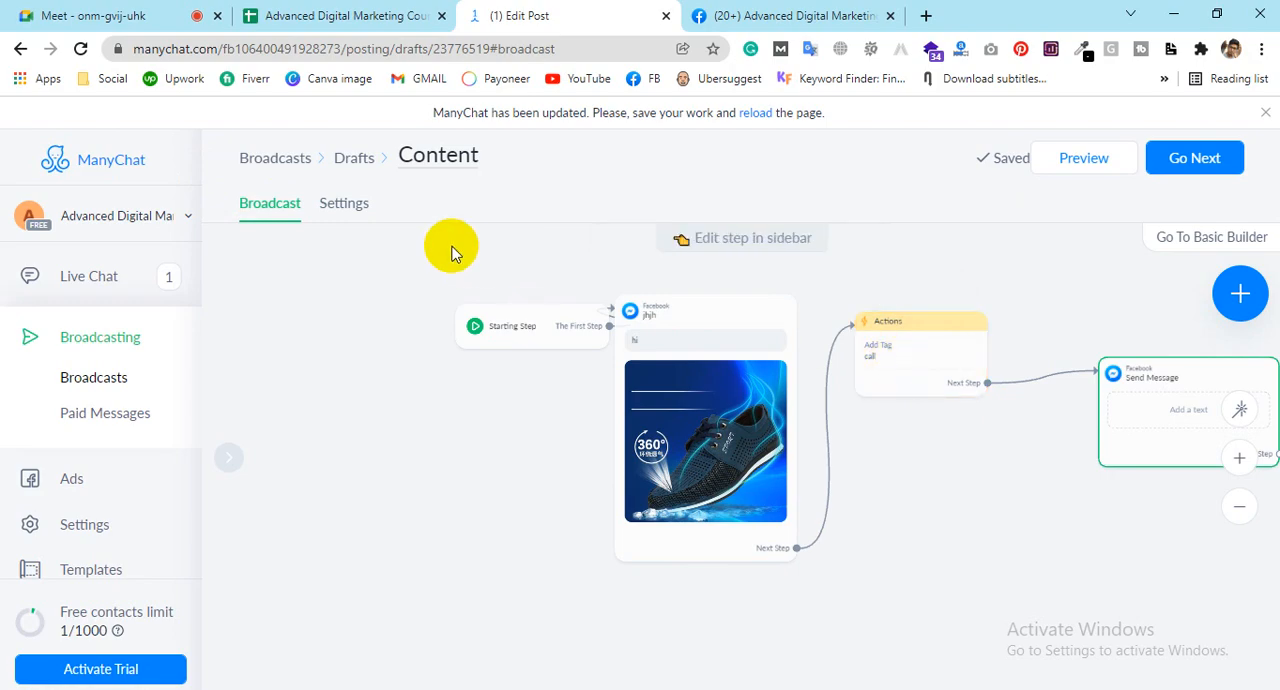
# Step: Review the tagged-content warning in the broadcast settings and set the content type to Promotional content only
pyautogui.click(366, 205)
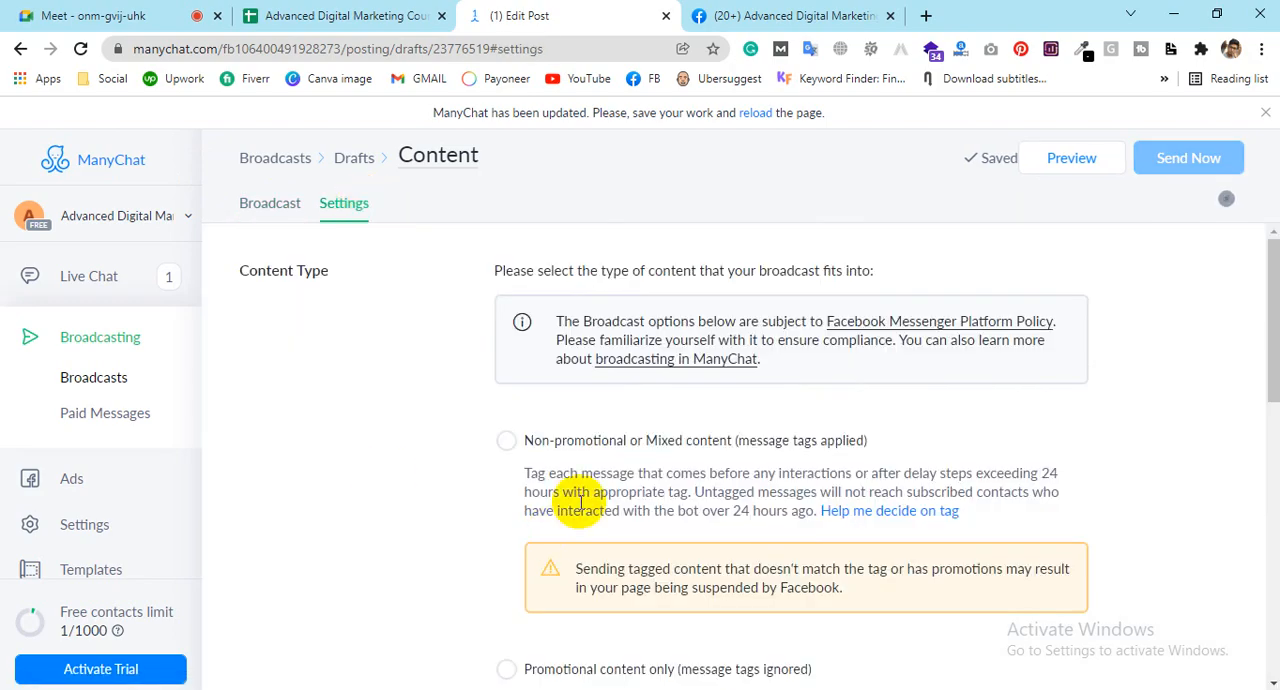
pyautogui.scroll(-2, 600, 480)
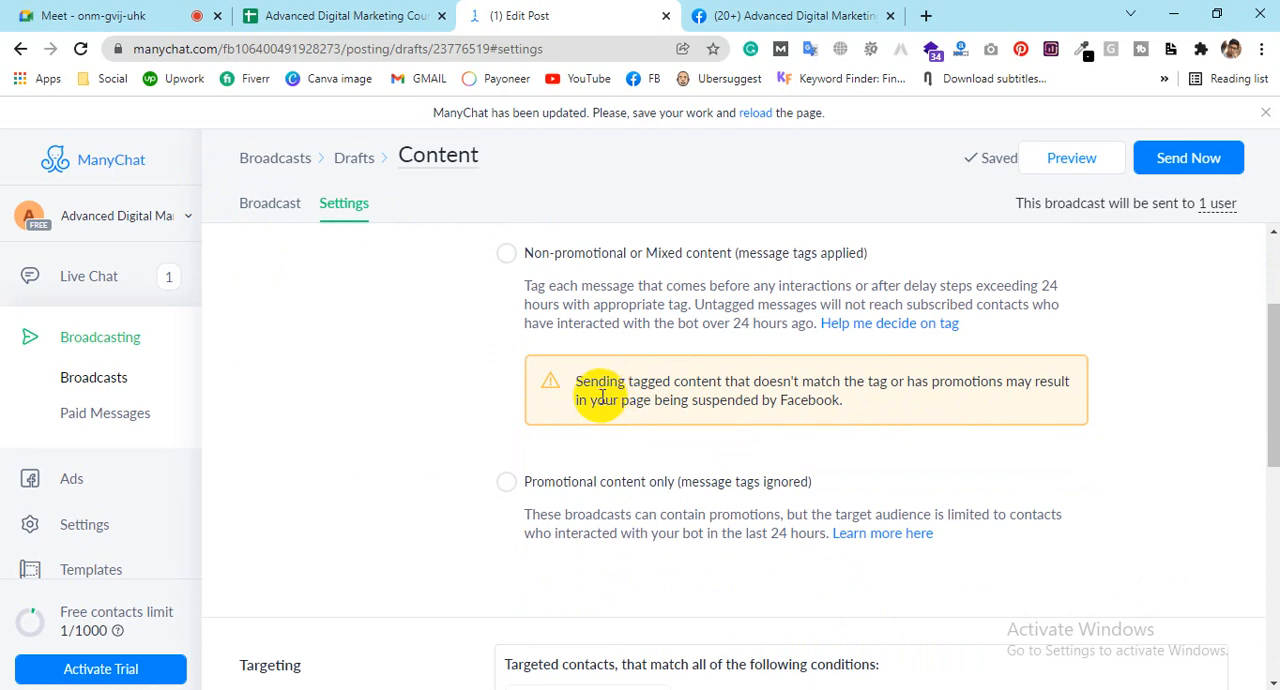
pyautogui.moveTo(590, 399); pyautogui.dragTo(846, 409)
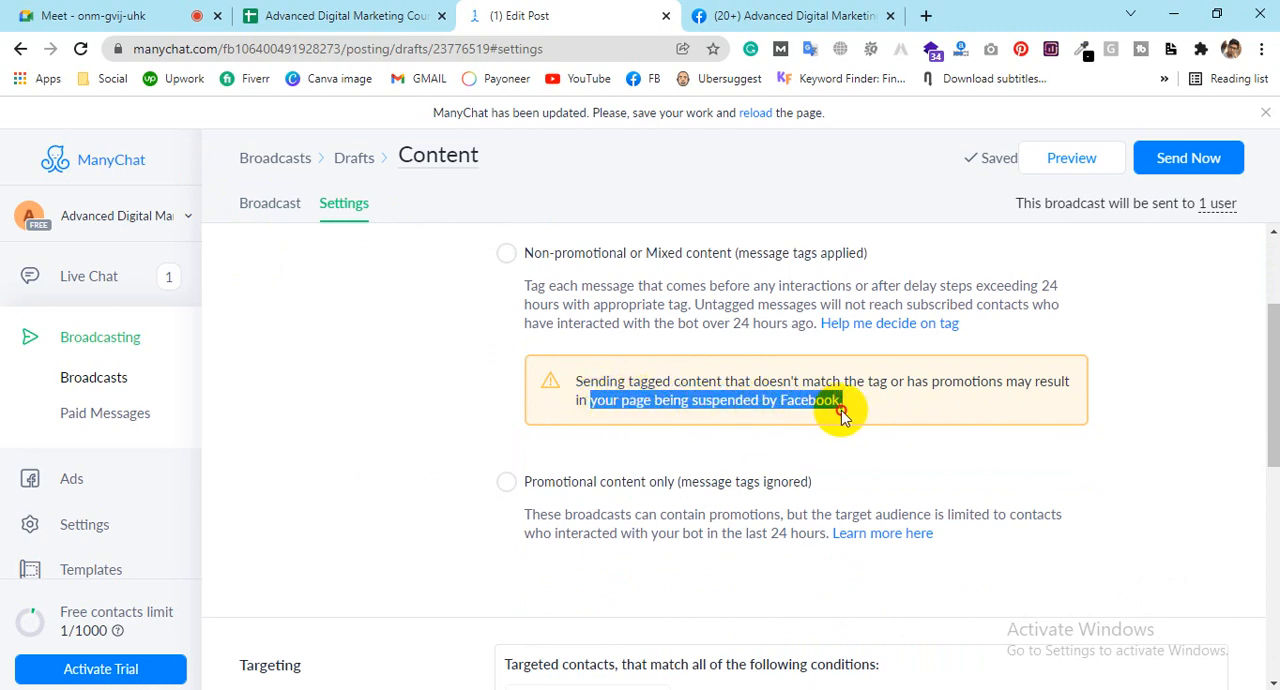
pyautogui.click(757, 426)
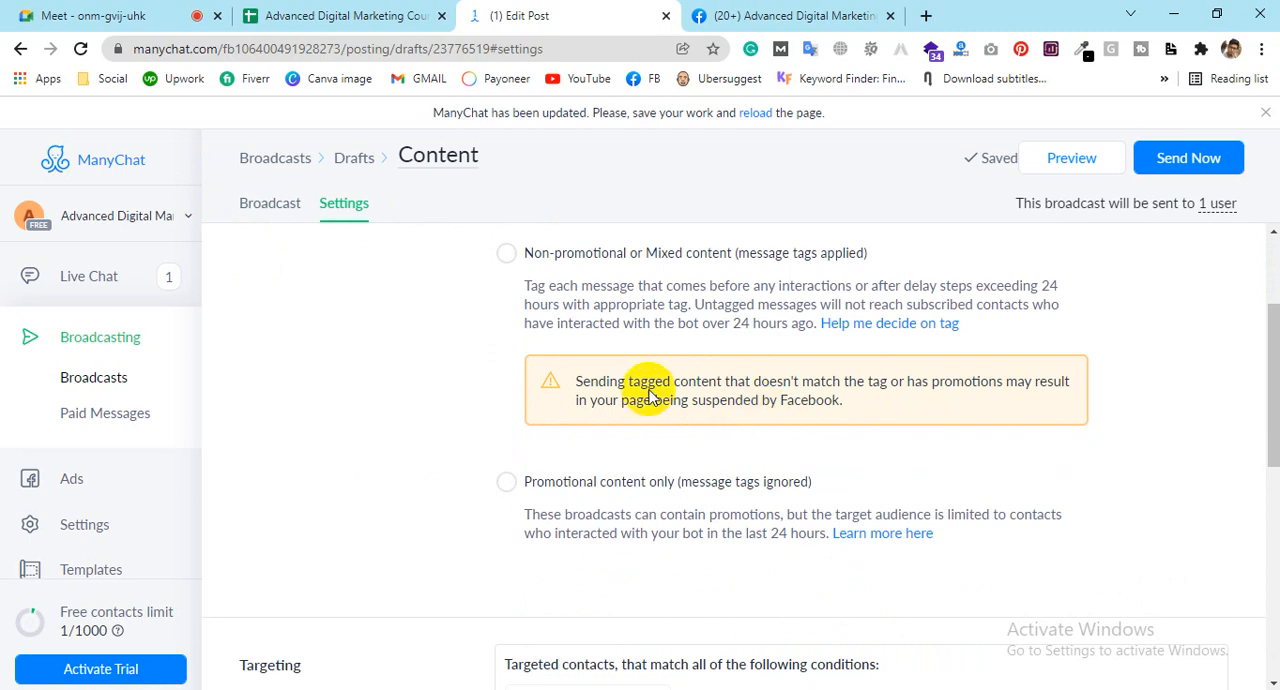
pyautogui.click(507, 254)
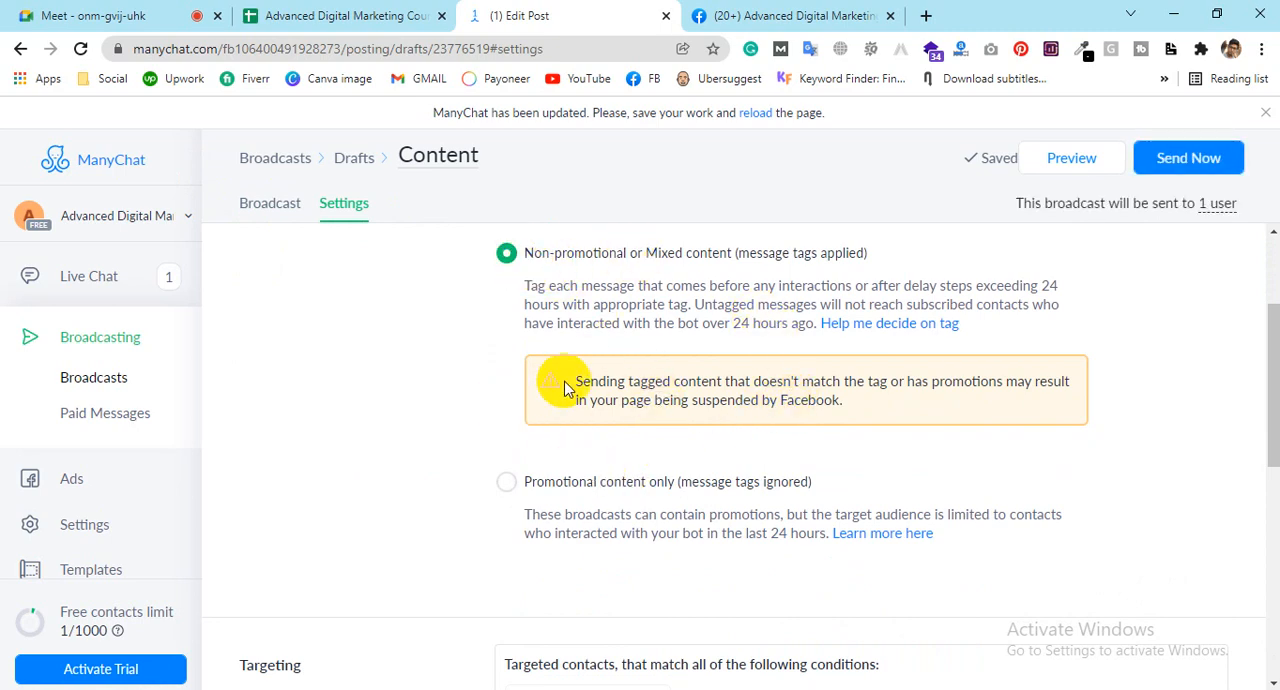
pyautogui.click(507, 483)
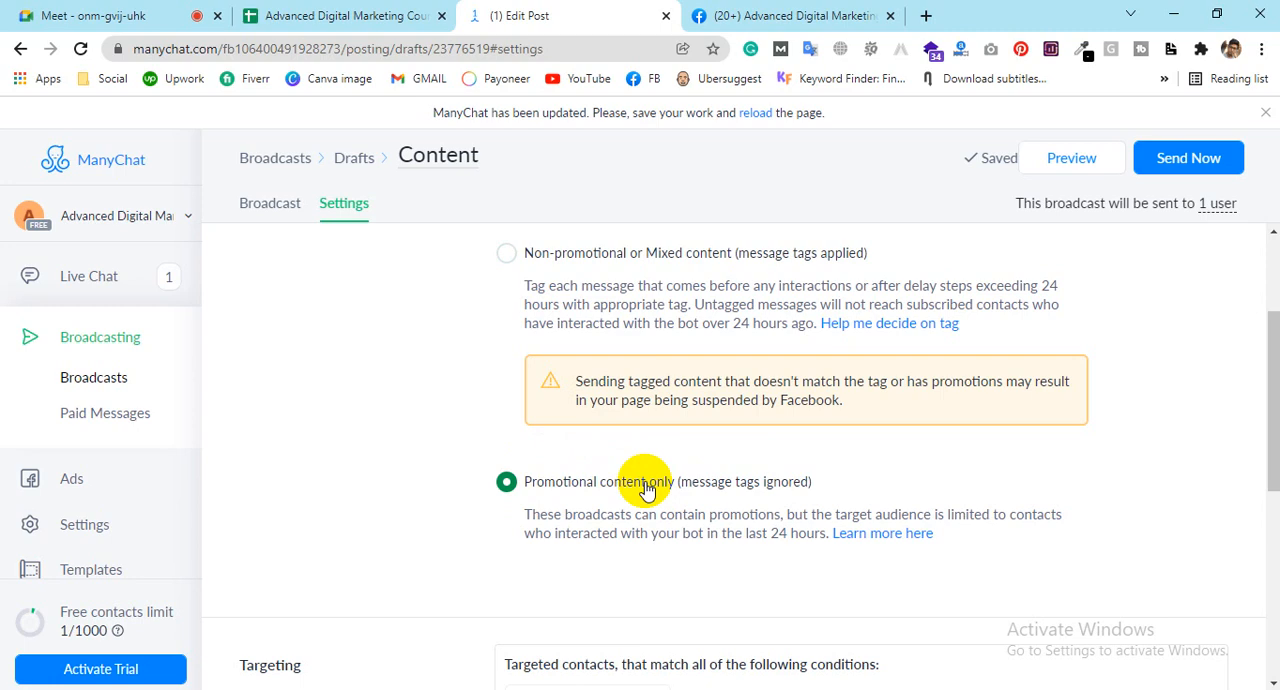
# Step: Revisit the broadcast flow, try the Non-promotional or Mixed content type in the settings, and reselect Promotional content only
pyautogui.click(283, 220)
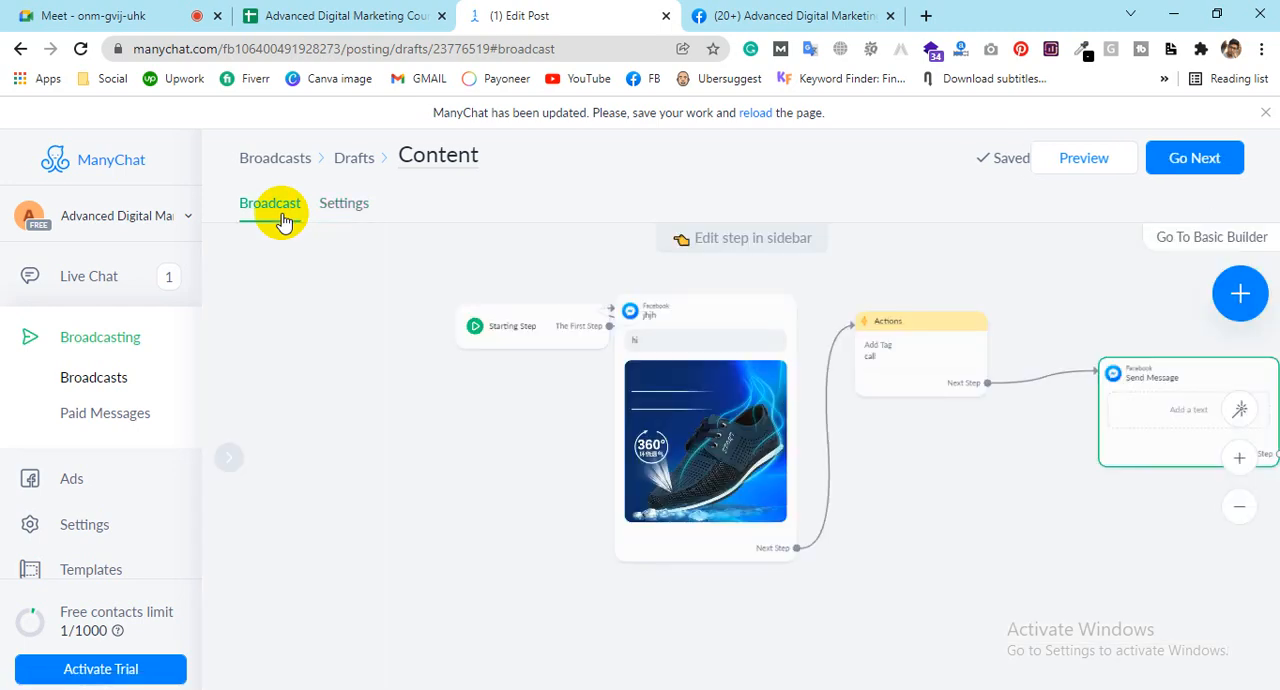
pyautogui.click(340, 226)
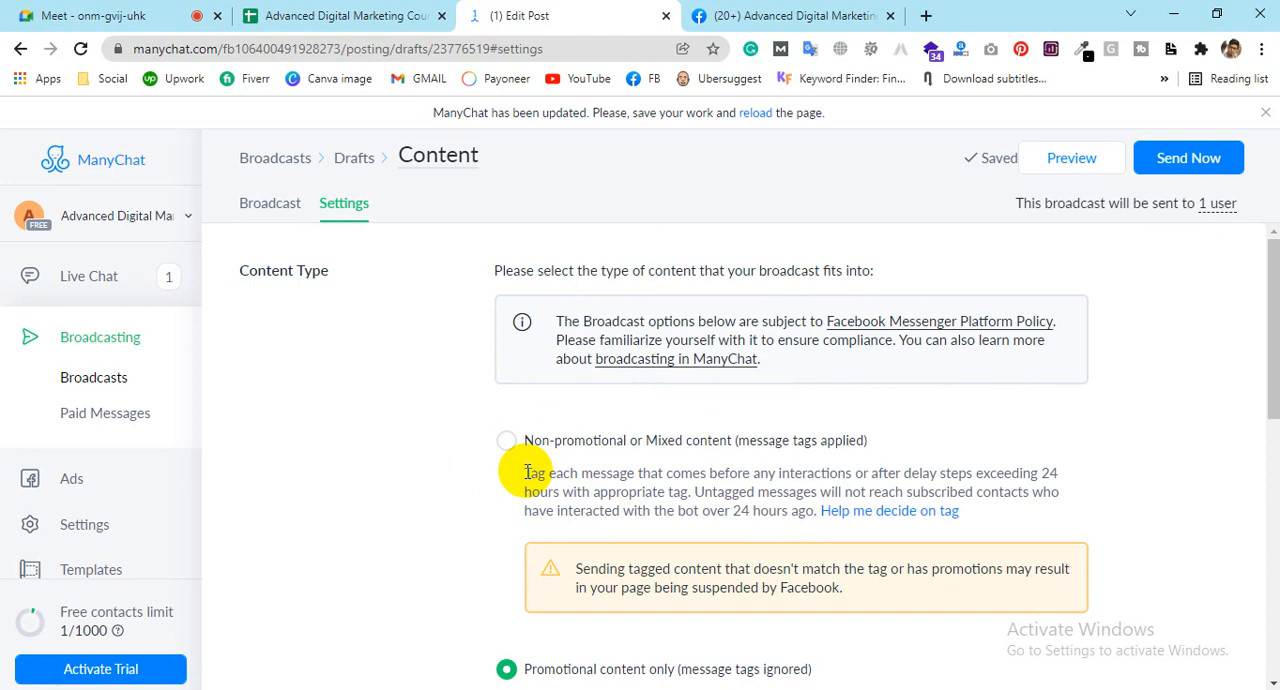
pyautogui.scroll(-2, 508, 449)
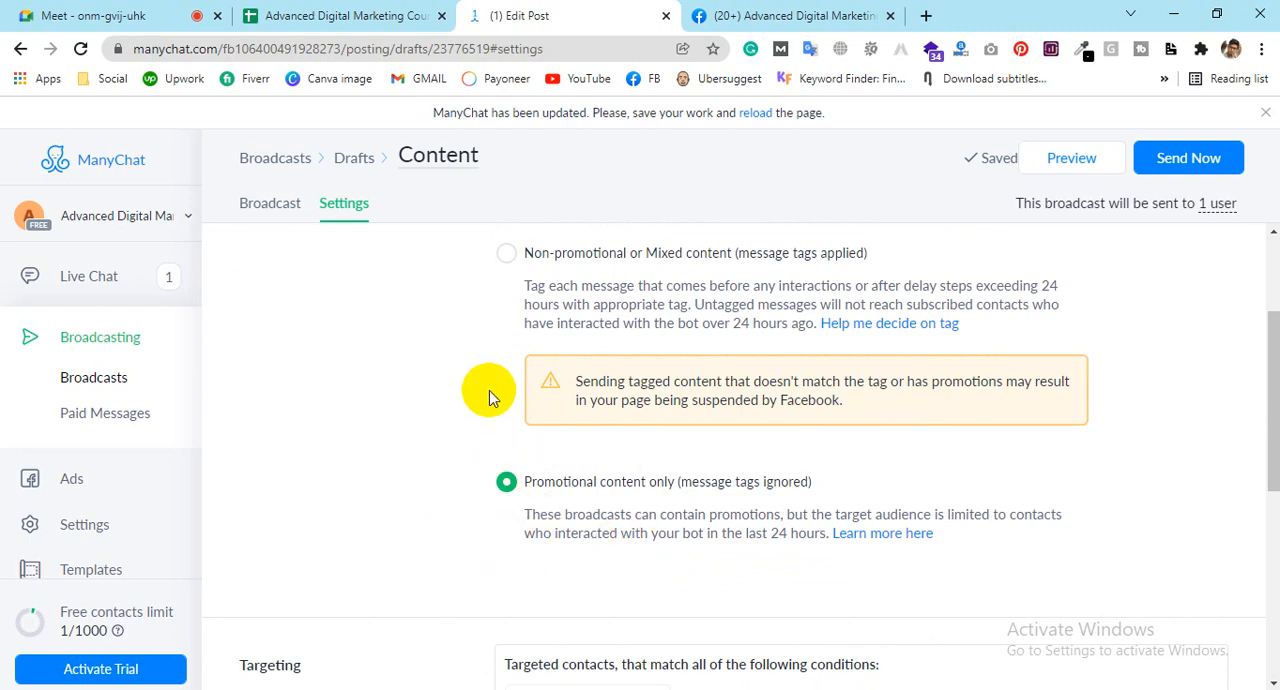
pyautogui.click(516, 256)
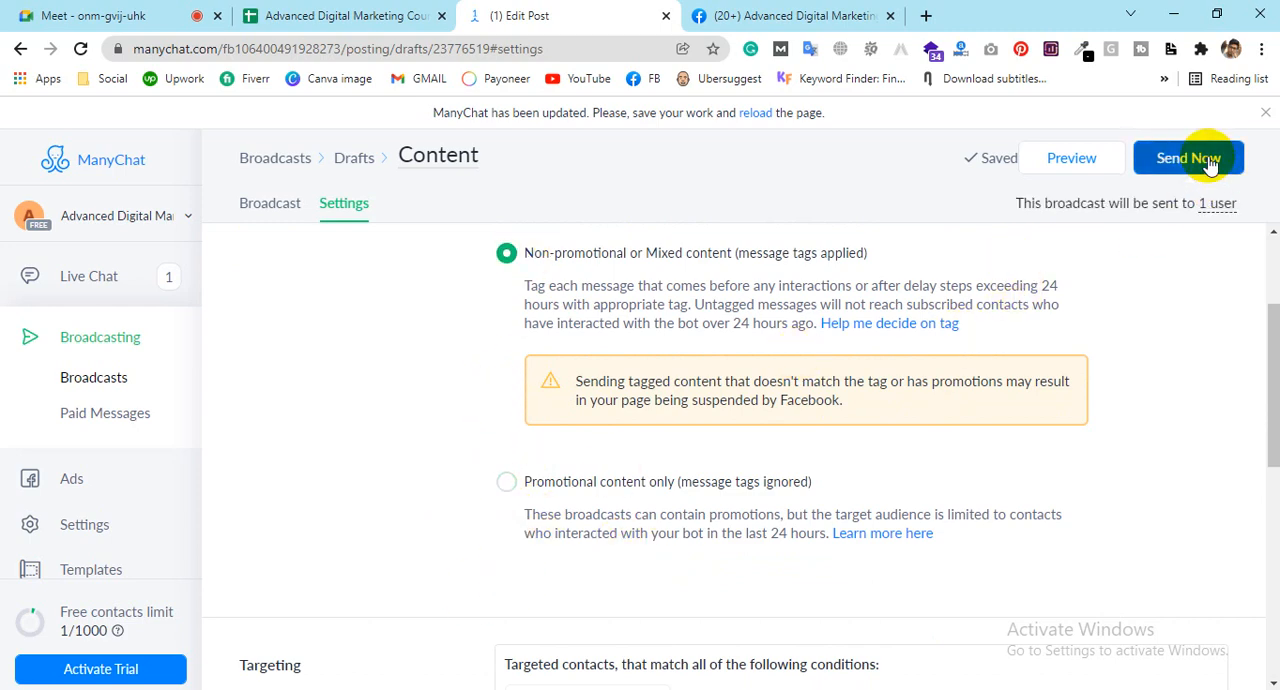
pyautogui.click(507, 484)
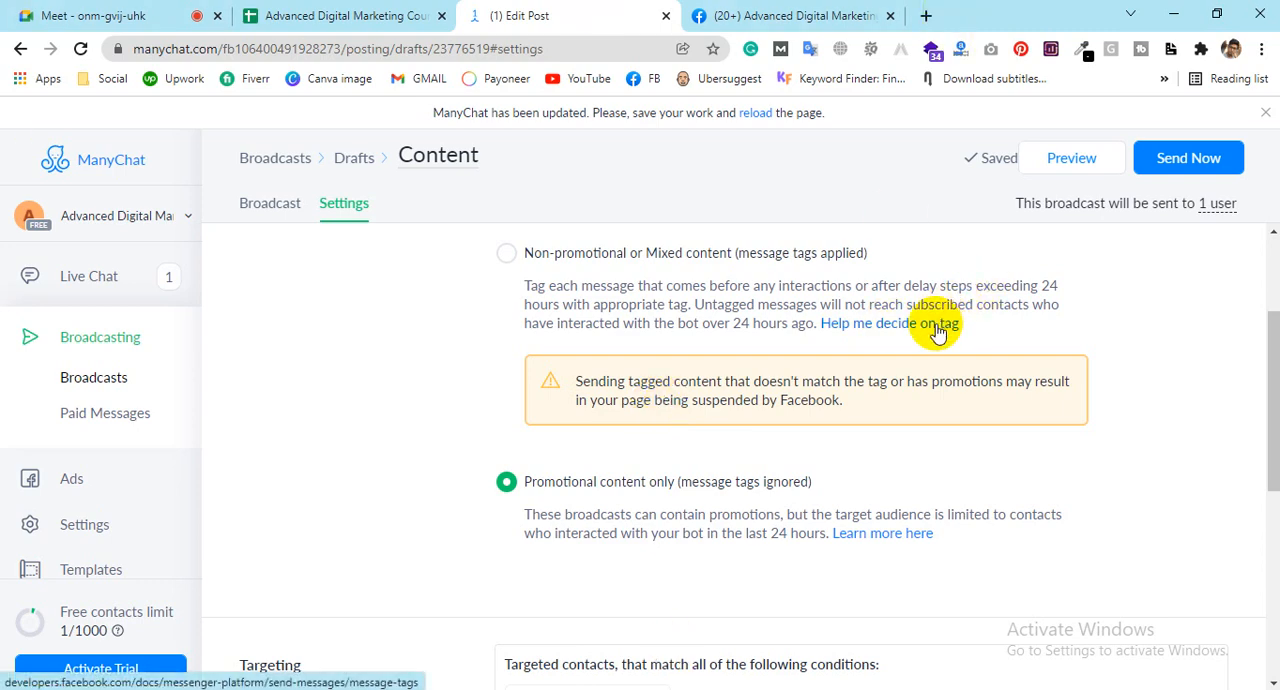
# Step: Open the Facebook help on deciding on a message tag and examine the disallowed content for CONFIRMED_EVENT_UPDATE
pyautogui.click(858, 328)
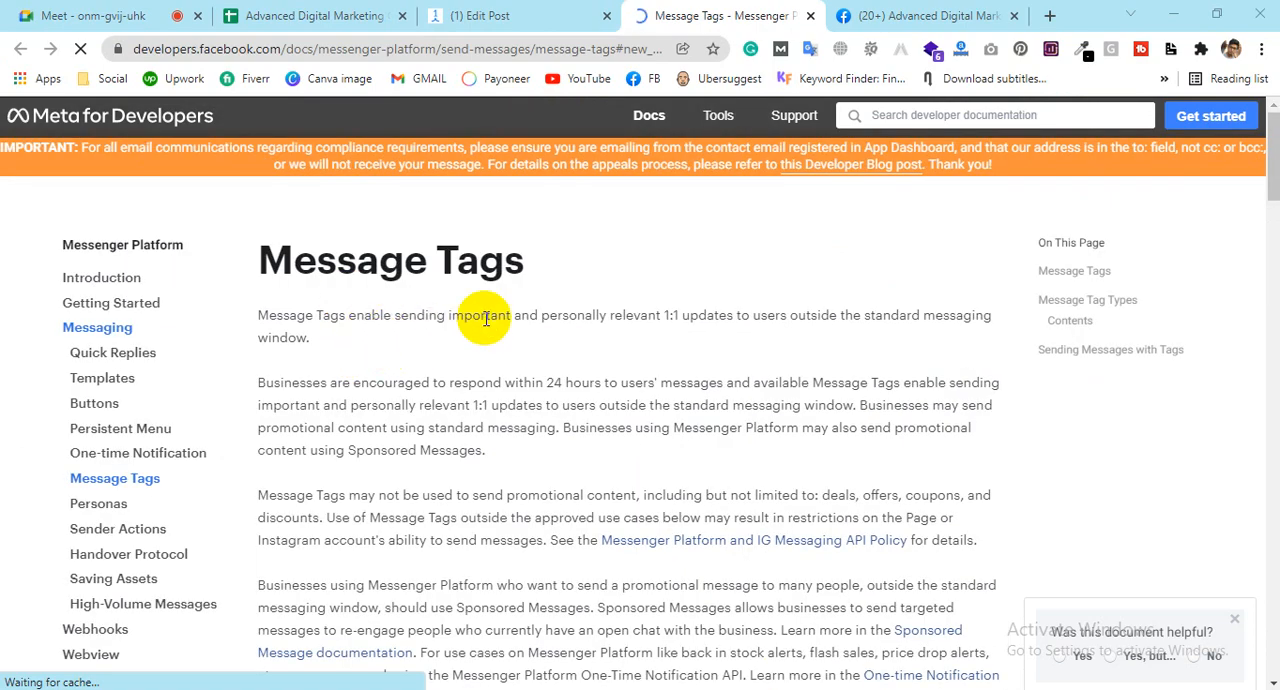
pyautogui.scroll(-4, 485, 318)
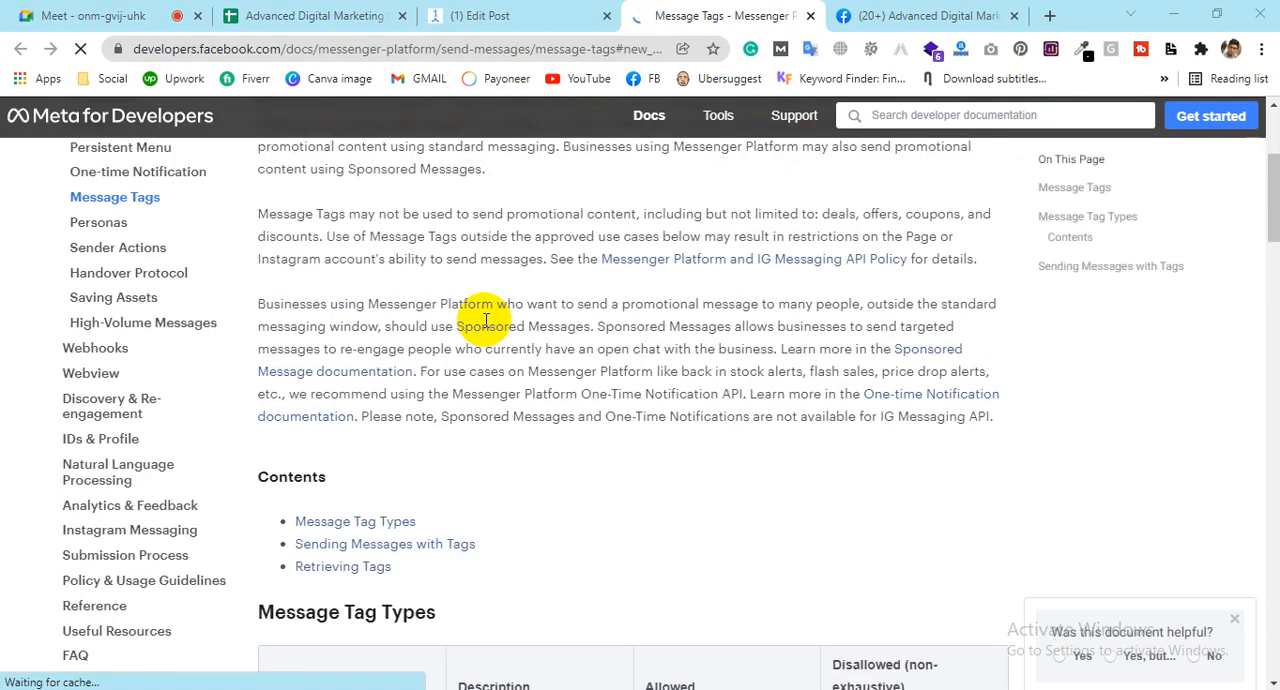
pyautogui.scroll(-1, 485, 318)
pyautogui.scroll(-1, 485, 320)
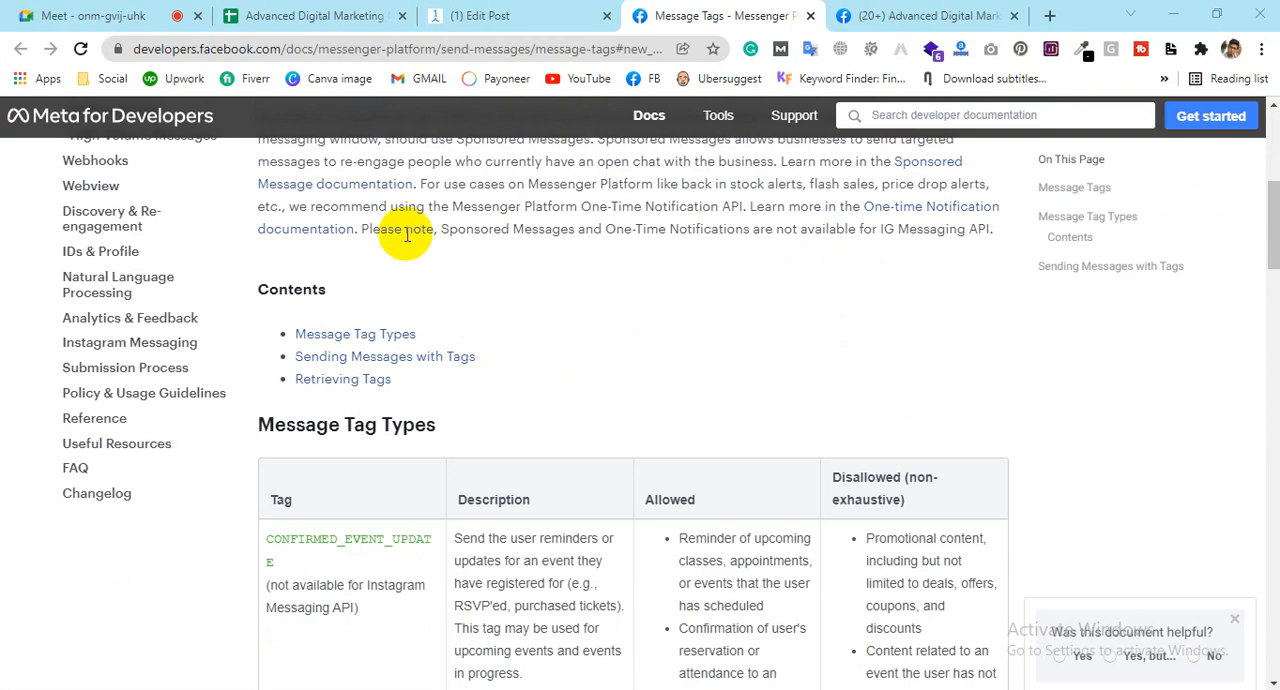
pyautogui.scroll(-3, 670, 400)
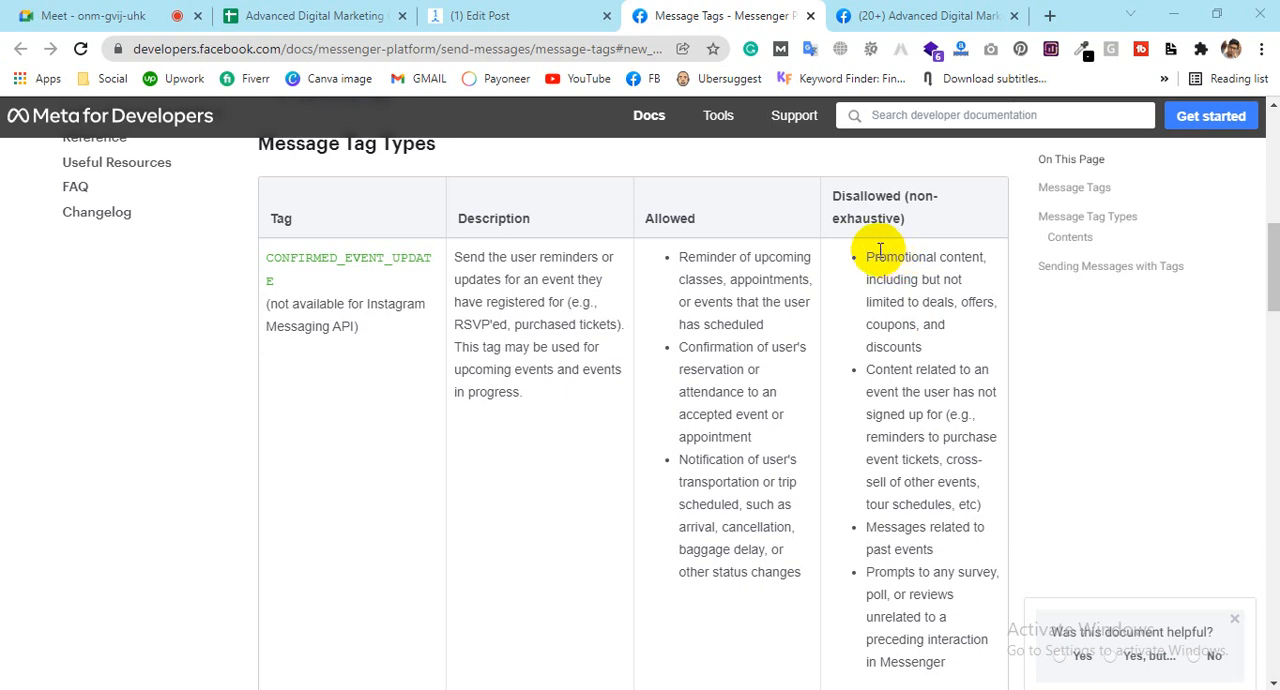
pyautogui.moveTo(875, 257); pyautogui.dragTo(912, 347)
pyautogui.doubleClick(940, 302)
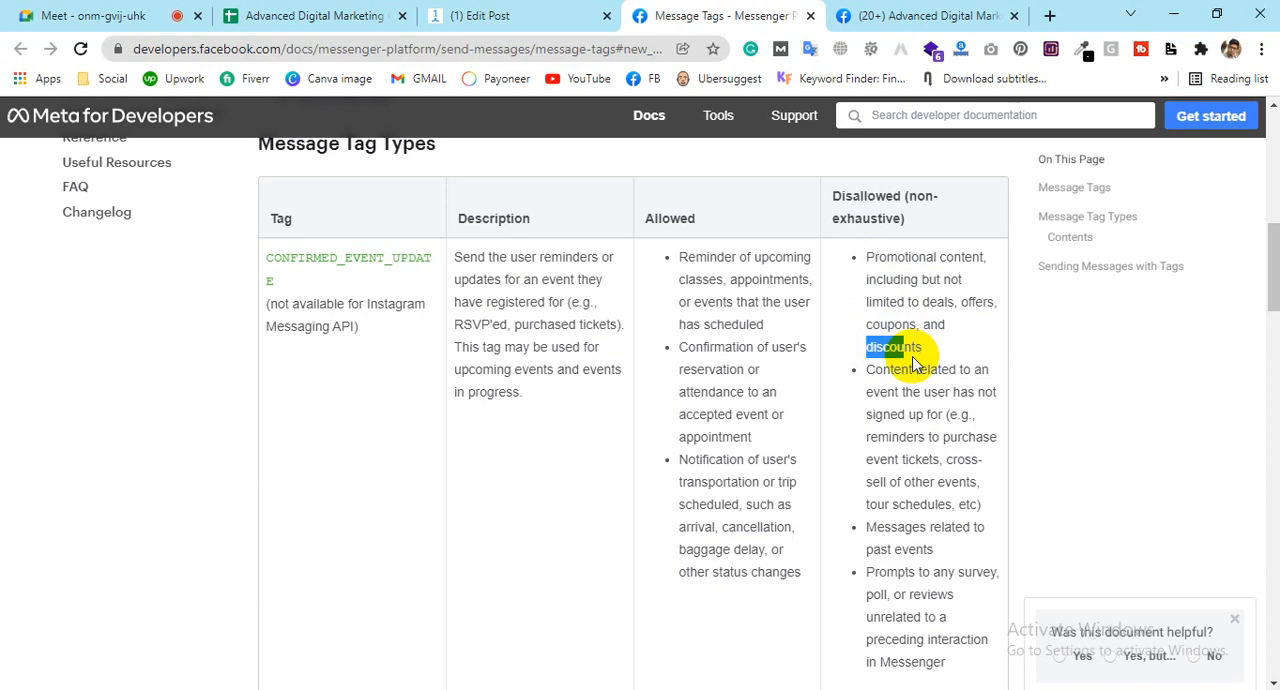
pyautogui.scroll(-1, 903, 340)
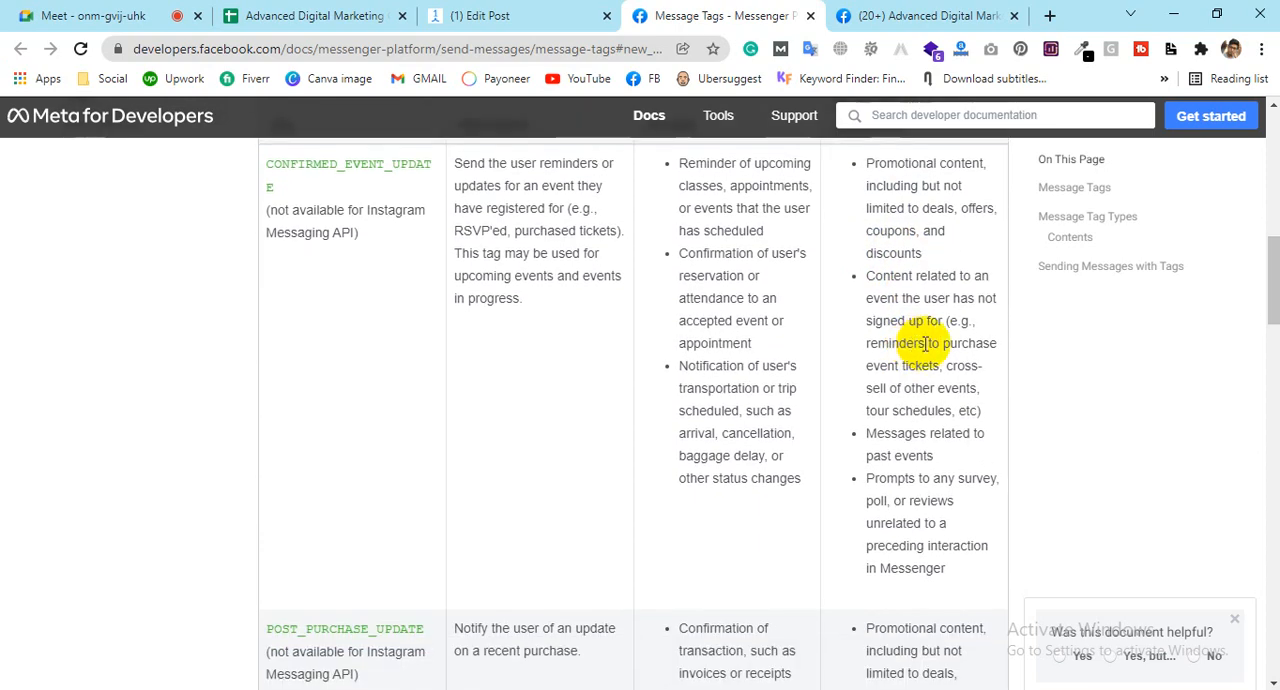
pyautogui.moveTo(914, 343); pyautogui.dragTo(880, 366)
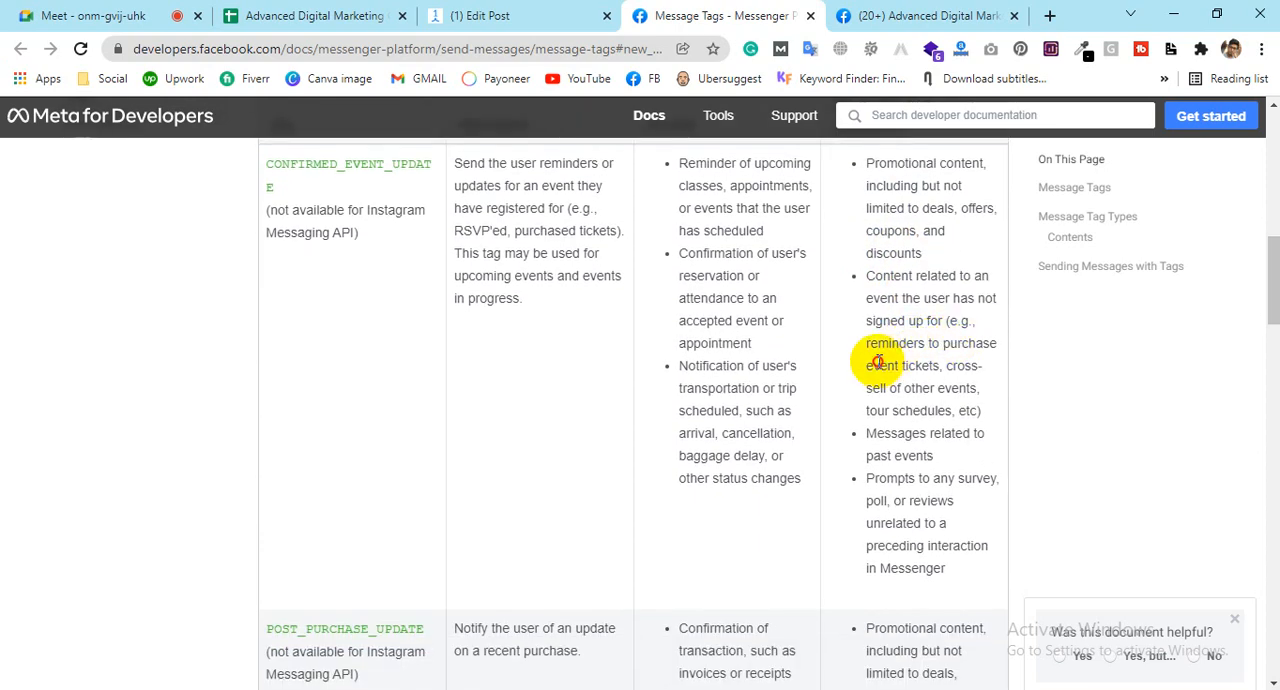
pyautogui.moveTo(890, 410); pyautogui.dragTo(929, 414)
# Step: Examine the disallowed content listed for the POST_PURCHASE_UPDATE and ACCOUNT_UPDATE message tags
pyautogui.scroll(-3, 920, 425)
pyautogui.click(943, 443)
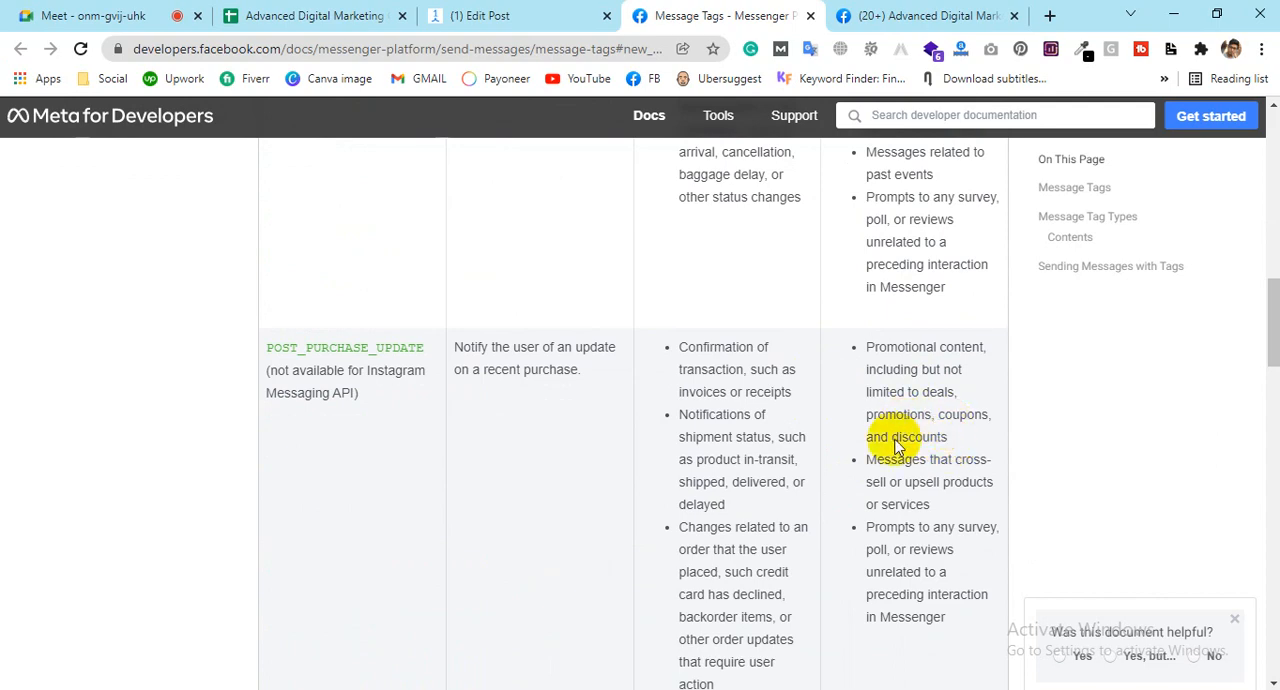
pyautogui.moveTo(872, 343); pyautogui.dragTo(920, 341)
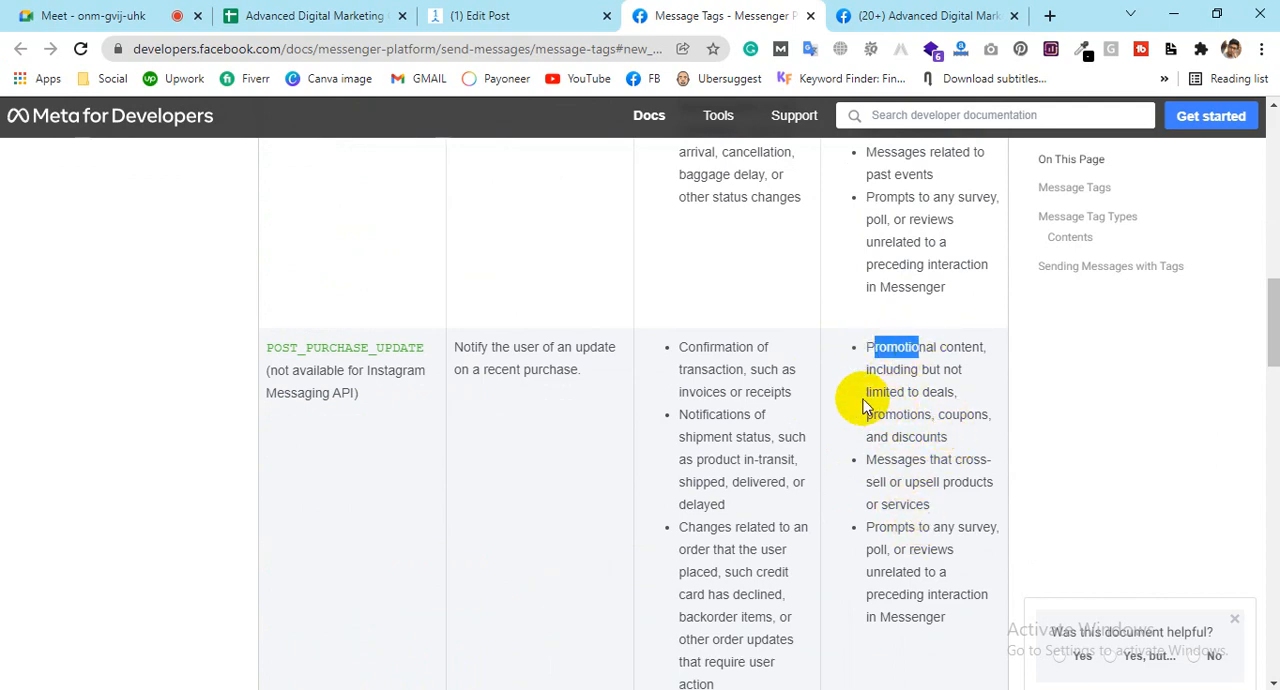
pyautogui.moveTo(863, 397); pyautogui.dragTo(917, 395)
pyautogui.moveTo(878, 461); pyautogui.dragTo(906, 458)
pyautogui.scroll(-2, 906, 448)
pyautogui.scroll(-3, 906, 448)
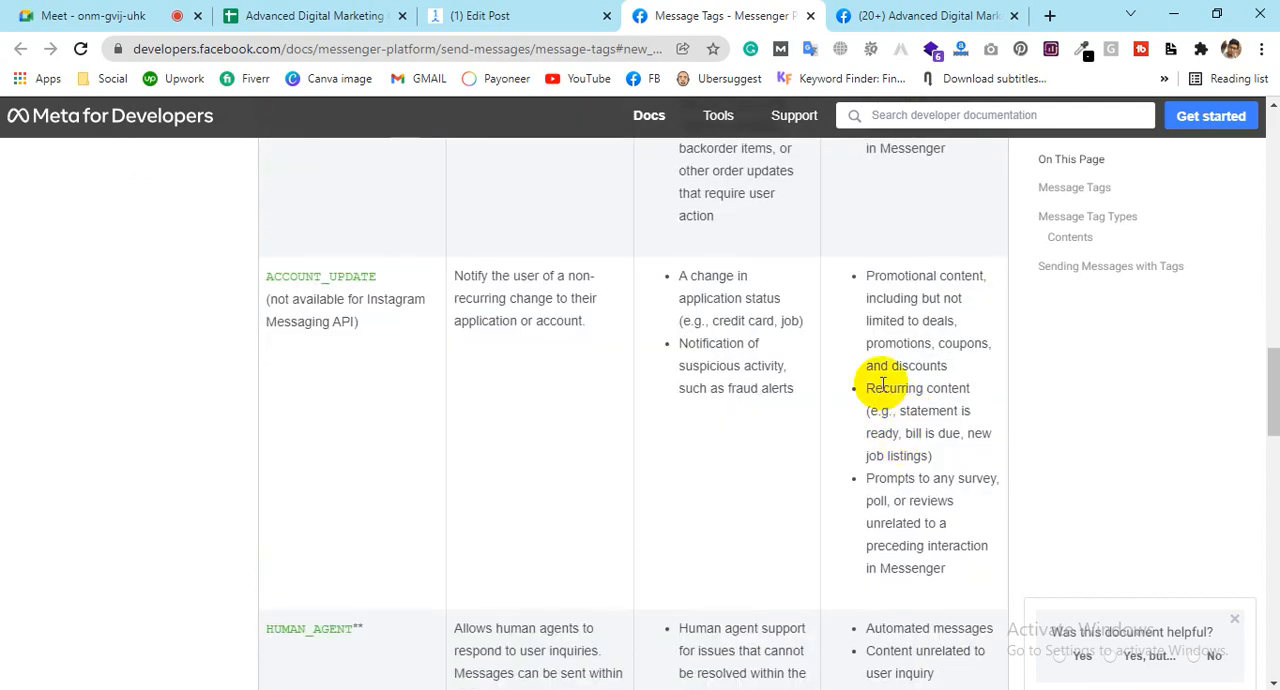
pyautogui.moveTo(864, 276); pyautogui.dragTo(918, 299)
pyautogui.moveTo(876, 415); pyautogui.dragTo(899, 411)
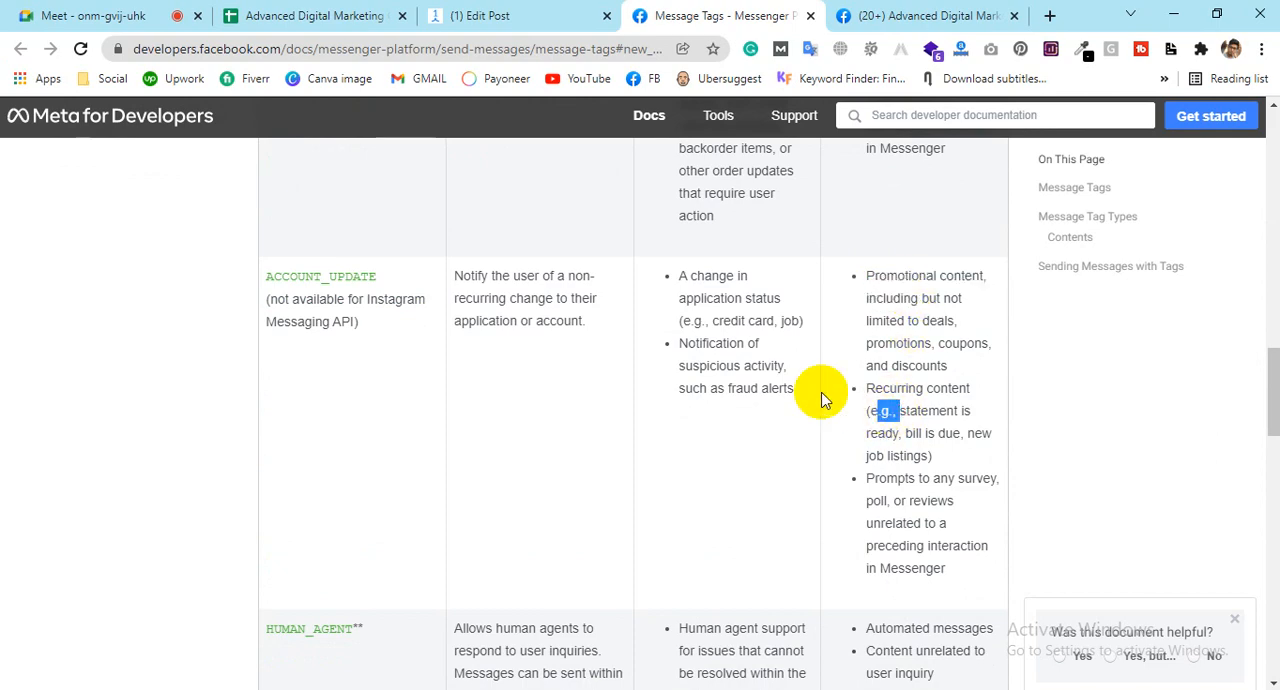
pyautogui.moveTo(376, 277); pyautogui.dragTo(320, 311)
pyautogui.click(366, 276)
# Step: Look over the HUMAN_AGENT and CUSTOMER_FEEDBACK entries in the table of message tag types
pyautogui.scroll(-2, 366, 391)
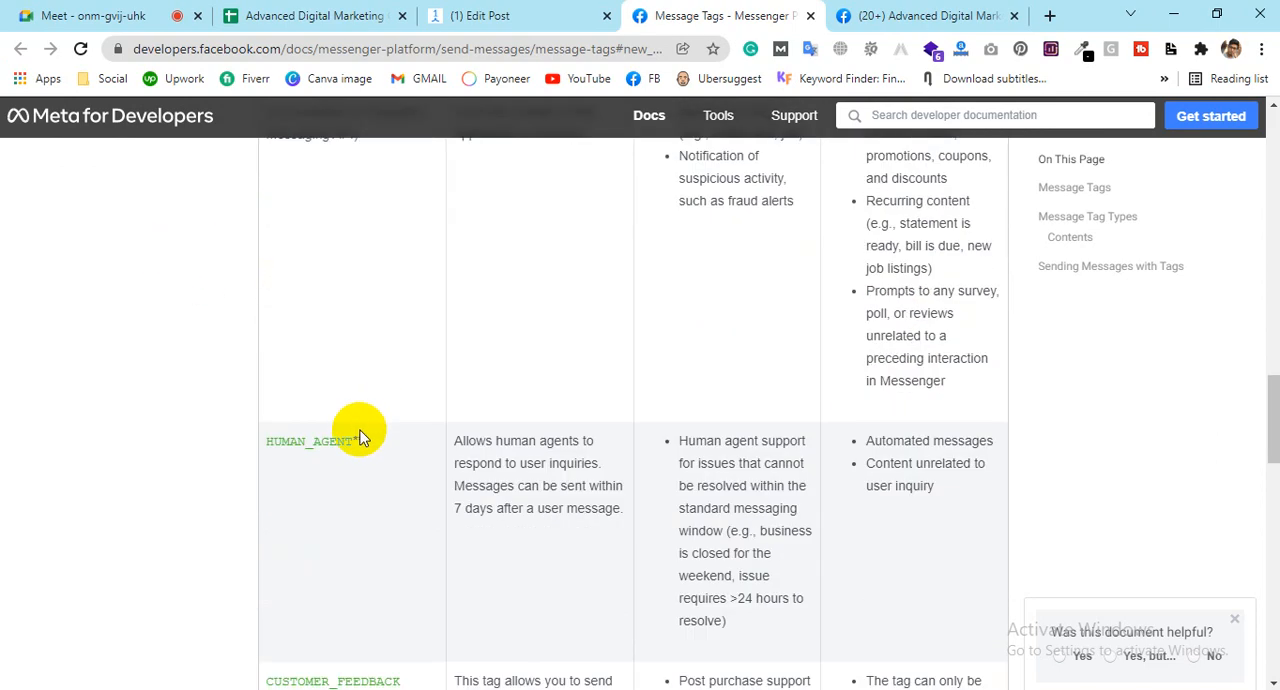
pyautogui.moveTo(358, 445); pyautogui.dragTo(282, 445)
pyautogui.scroll(-3, 357, 415)
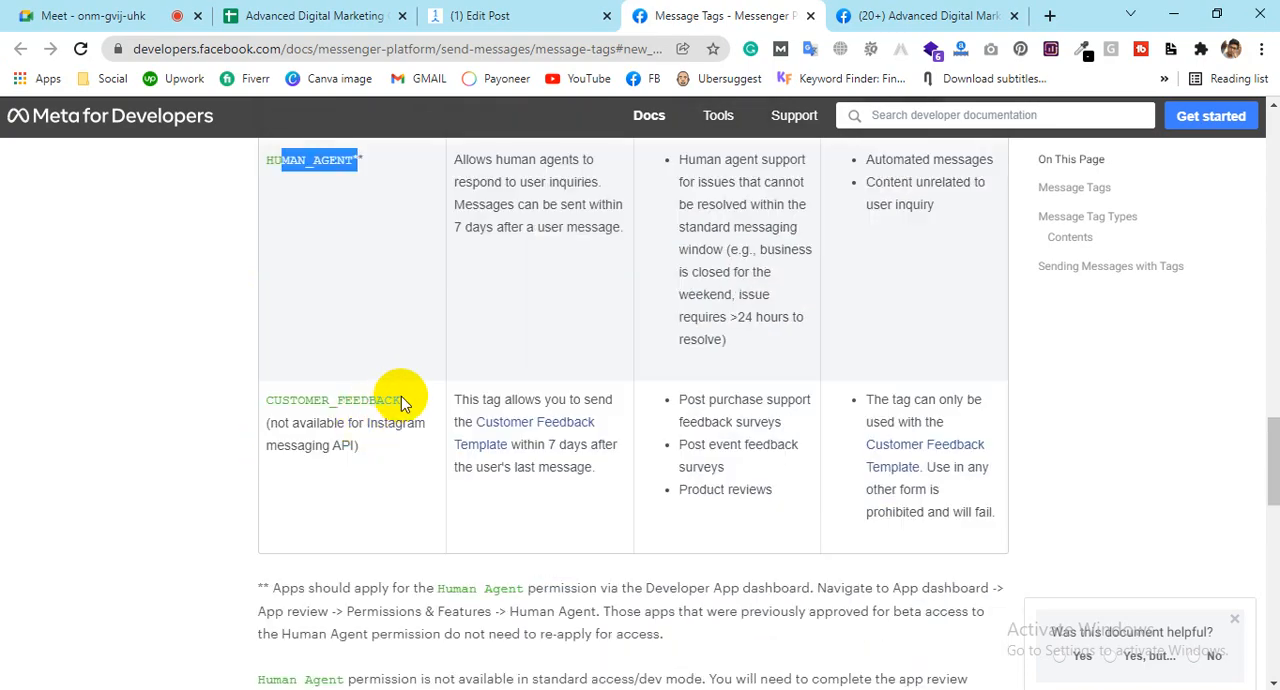
pyautogui.moveTo(401, 396); pyautogui.dragTo(266, 396)
# Step: Go back to the CONFIRMED_EVENT_UPDATE tag and reread its disallowed content and its description
pyautogui.scroll(4, 396, 371)
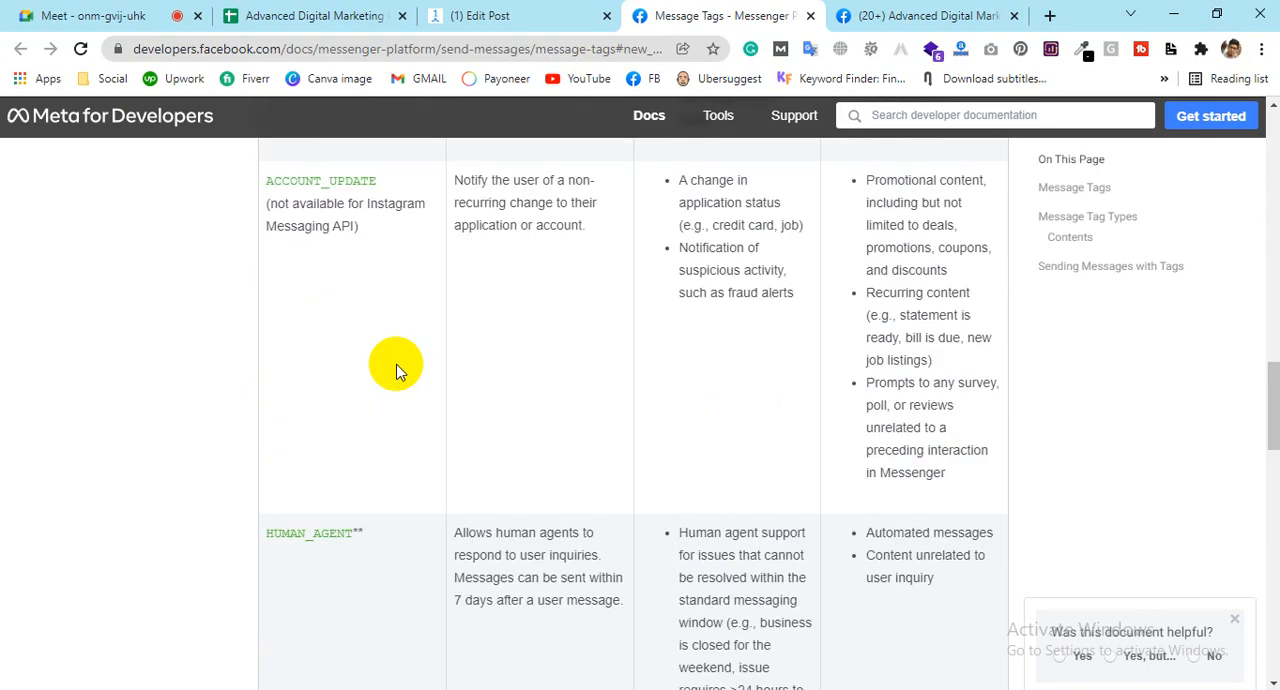
pyautogui.scroll(10, 396, 371)
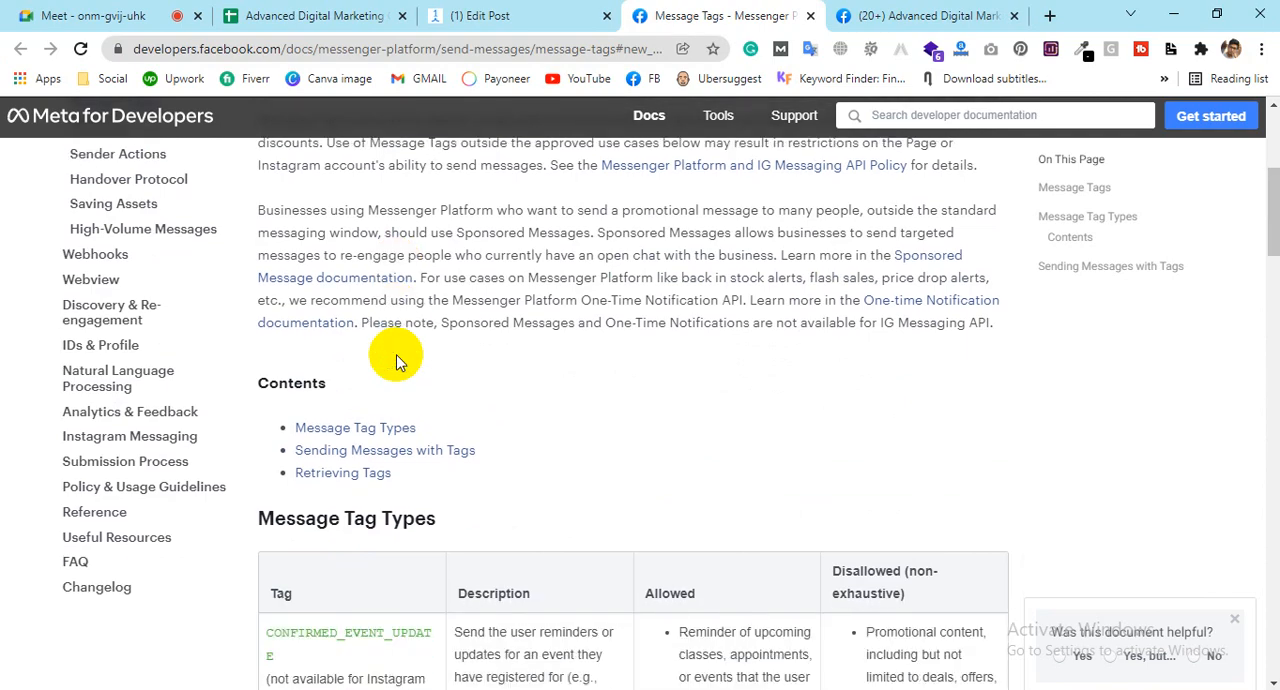
pyautogui.scroll(-2, 396, 358)
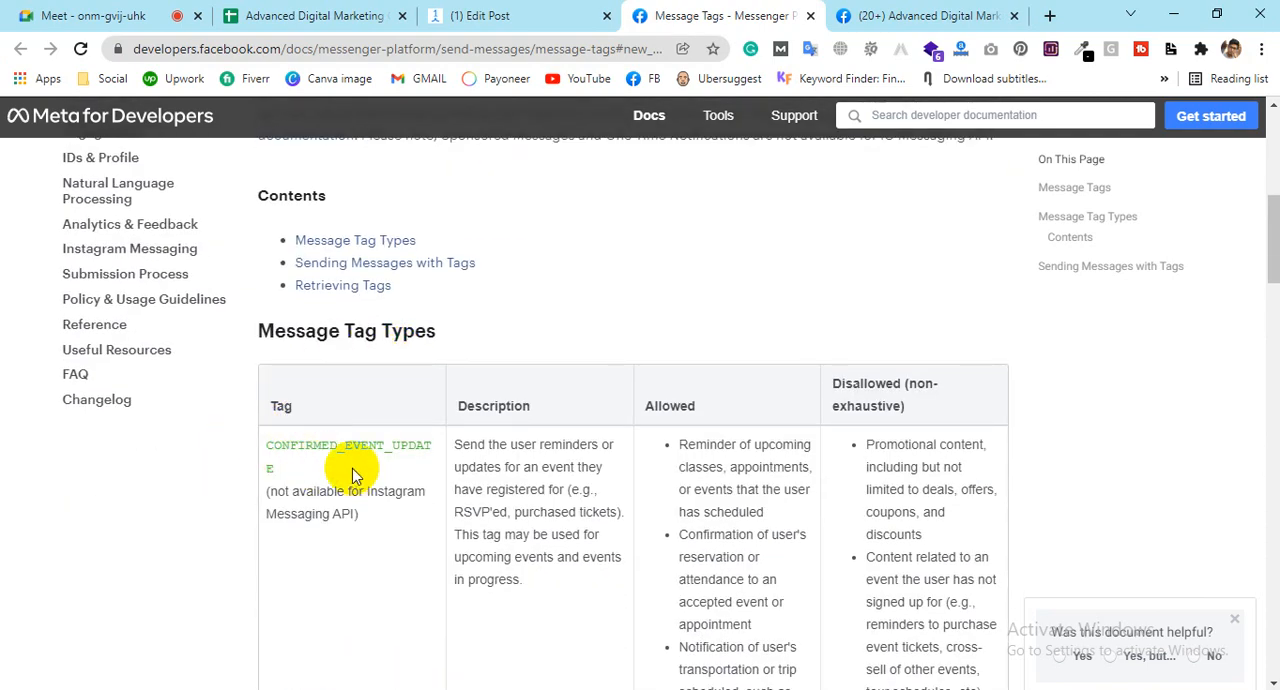
pyautogui.moveTo(268, 445); pyautogui.dragTo(291, 470)
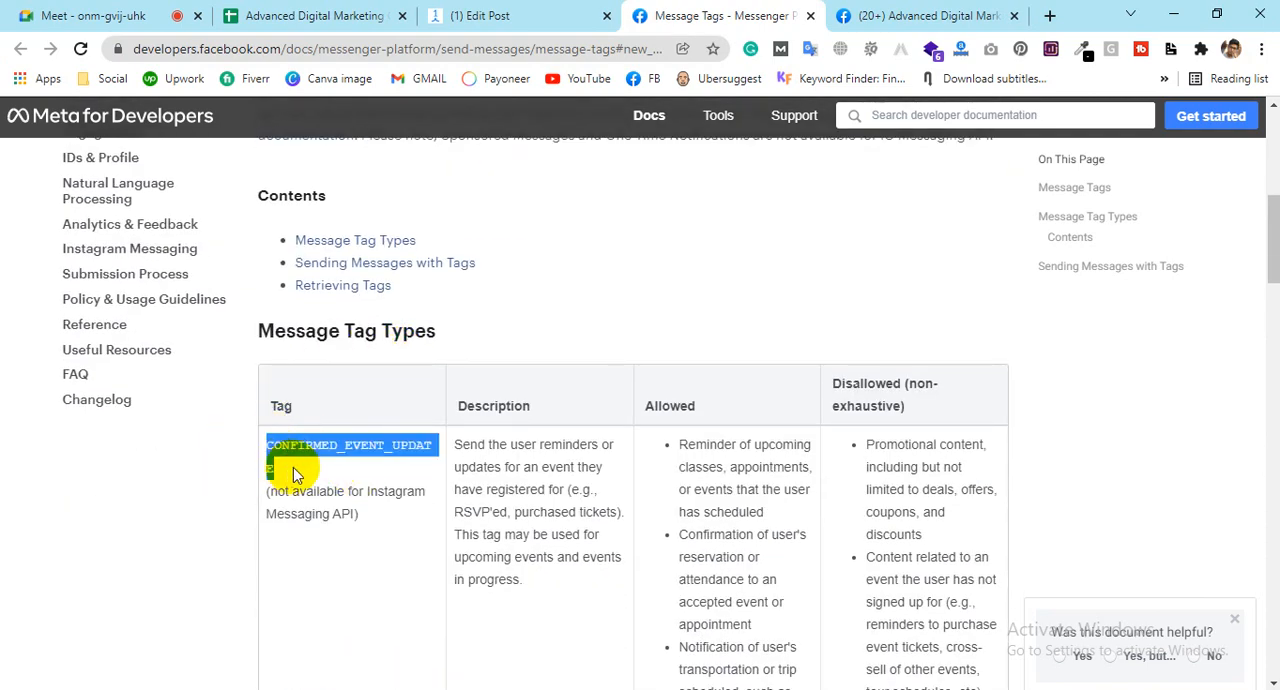
pyautogui.scroll(-2, 666, 509)
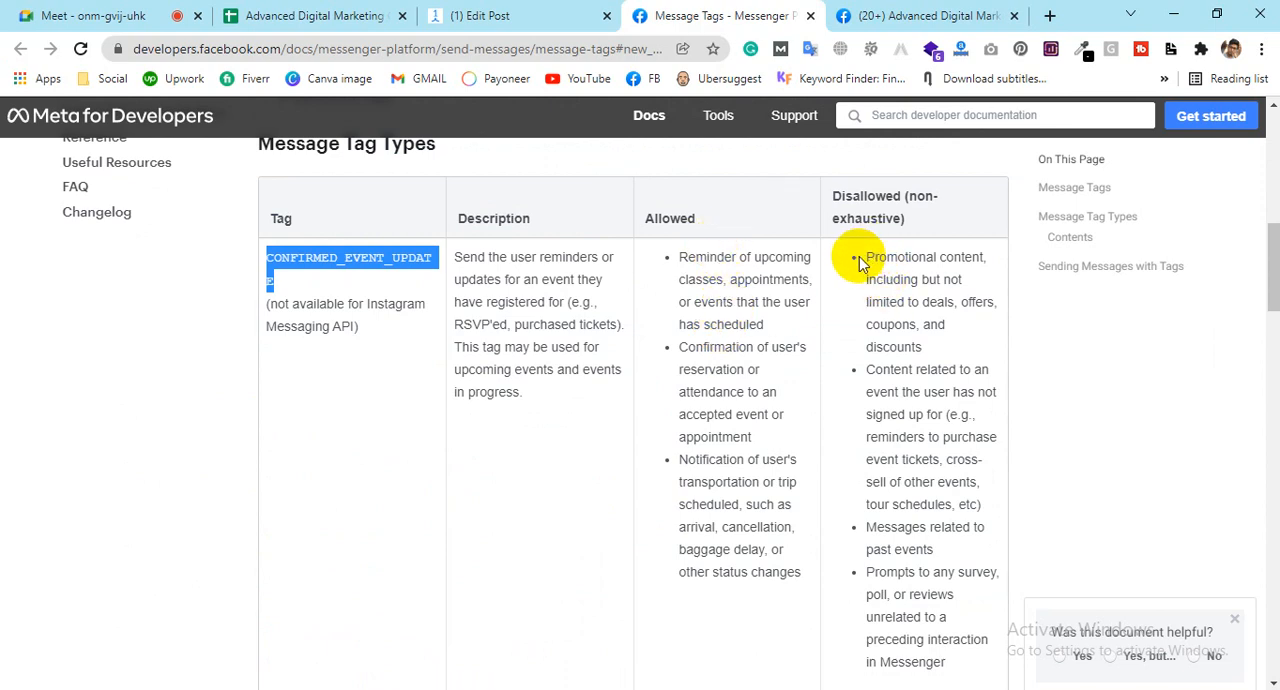
pyautogui.moveTo(864, 257); pyautogui.dragTo(909, 594)
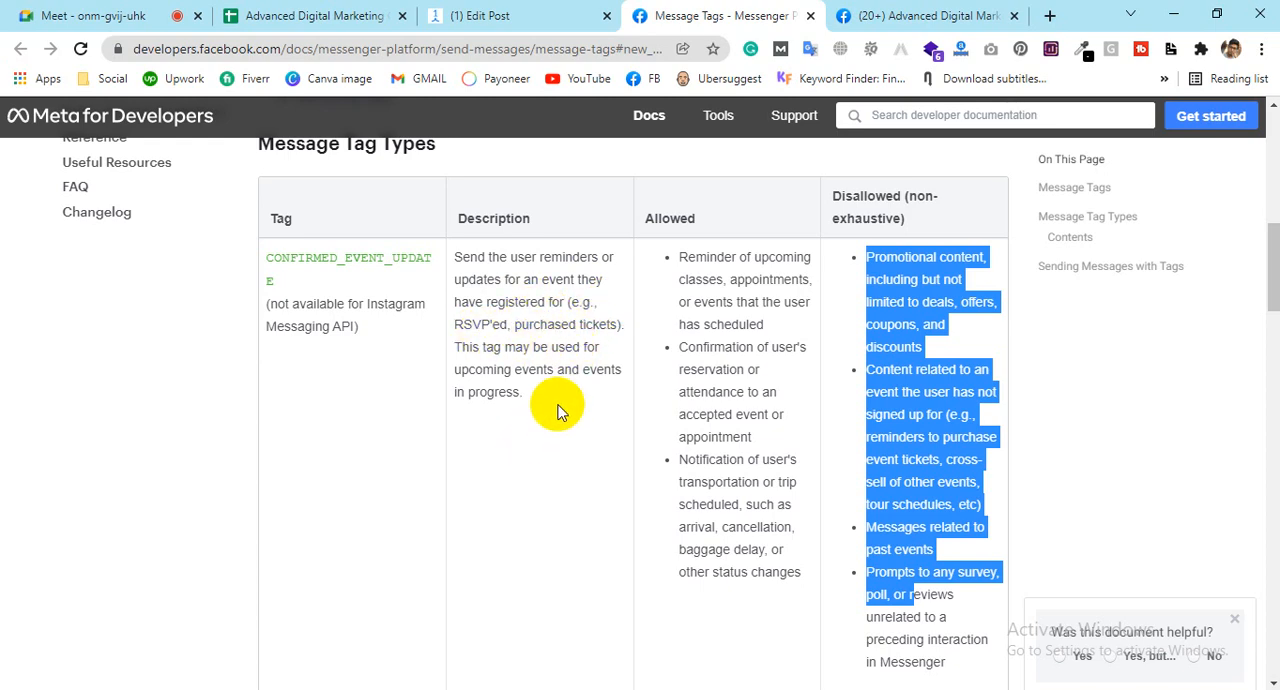
pyautogui.moveTo(560, 409); pyautogui.dragTo(462, 257)
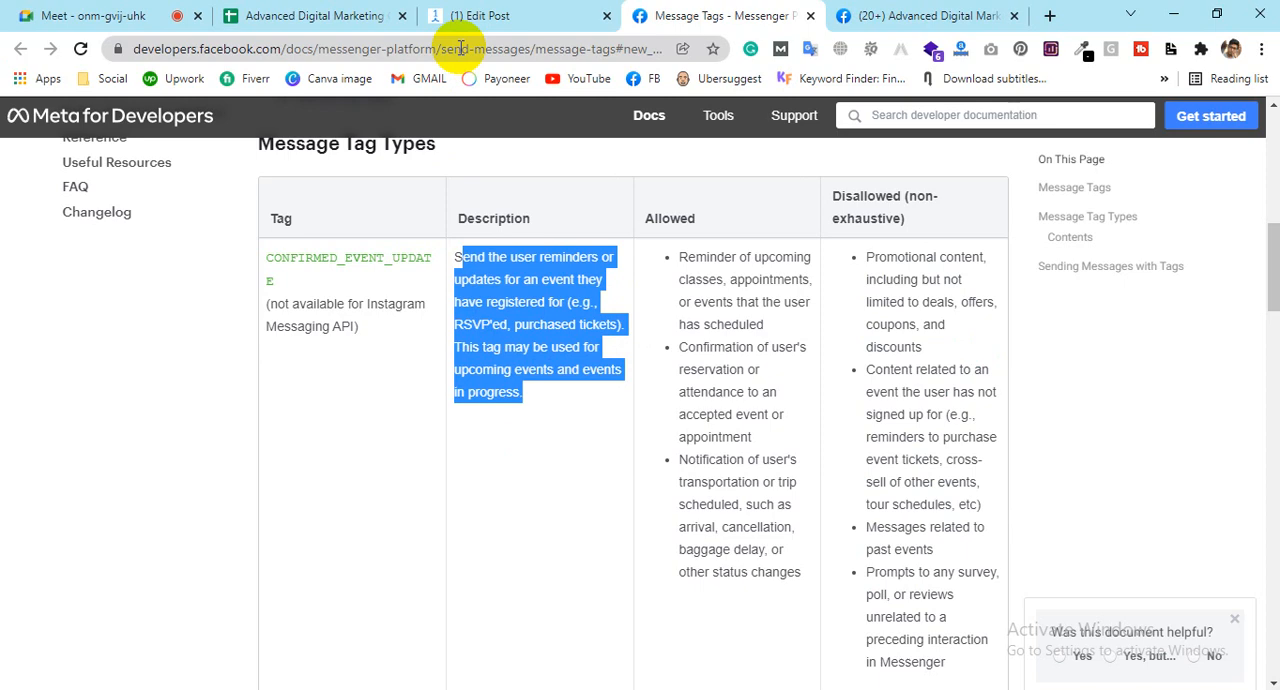
# Step: Skim the rest of the Message Tags page, then switch back to ManyChat and view the broadcast's targeting and schedule settings
pyautogui.scroll(-20, 514, 329)
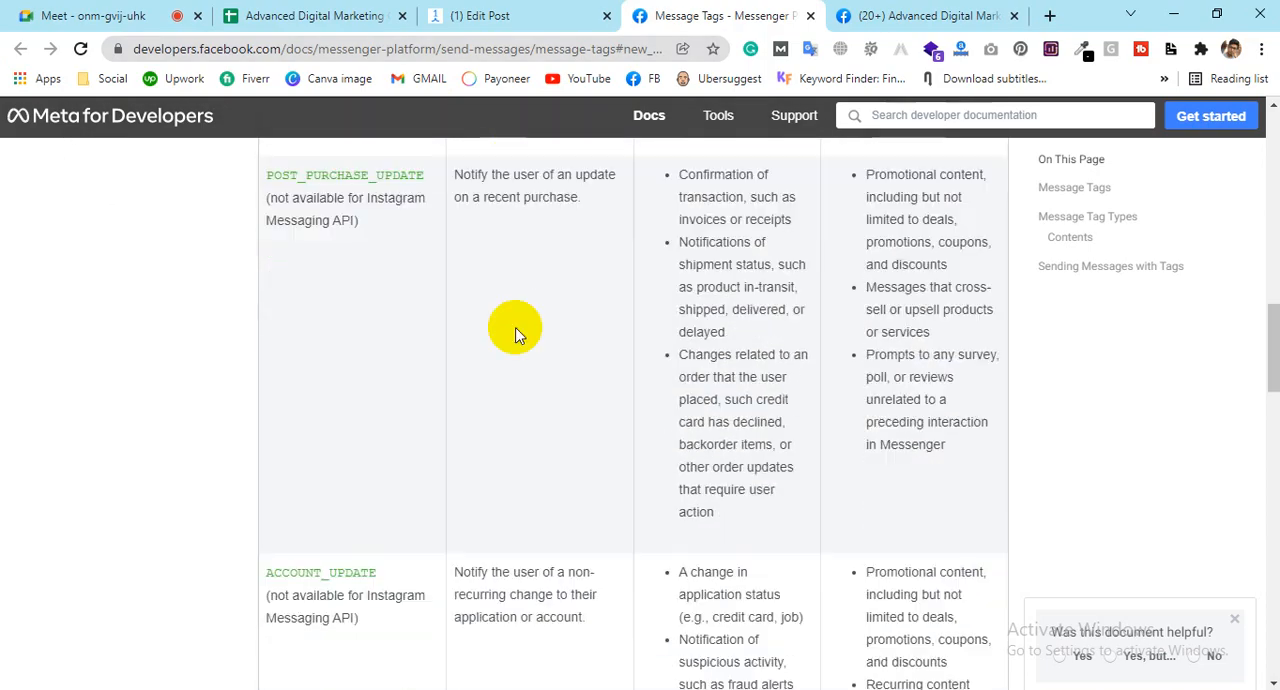
pyautogui.scroll(8, 508, 297)
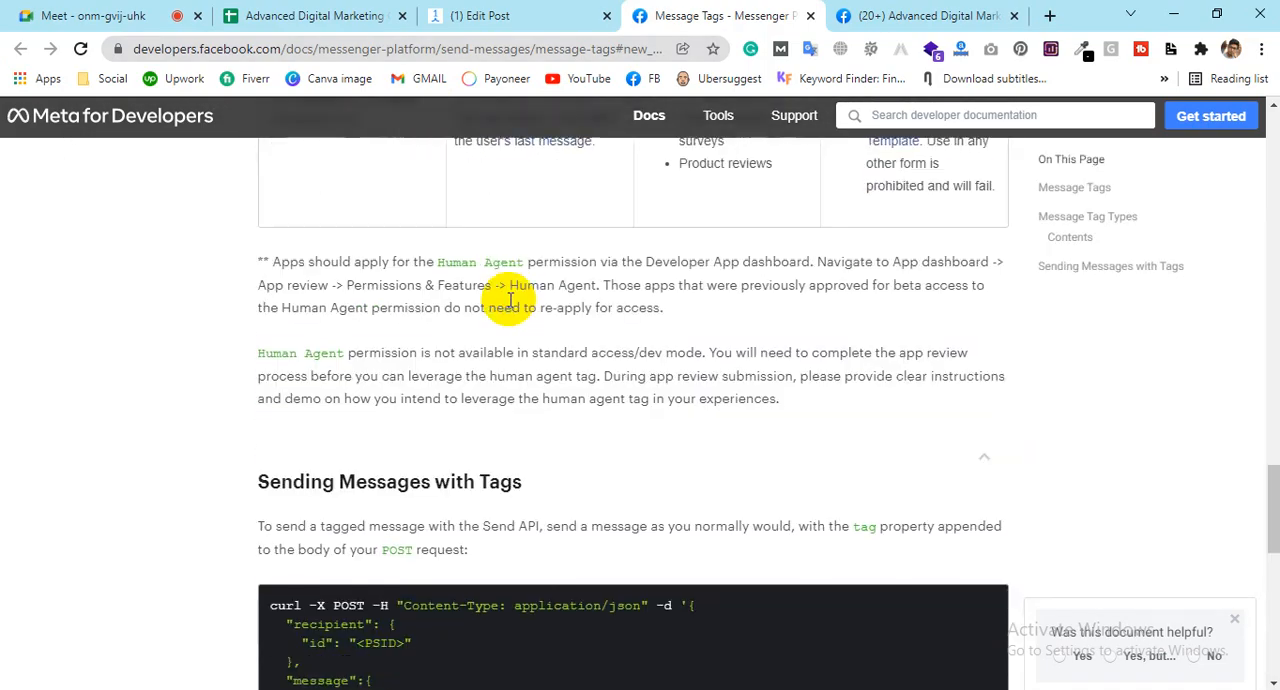
pyautogui.scroll(-3, 543, 534)
pyautogui.click(516, 12)
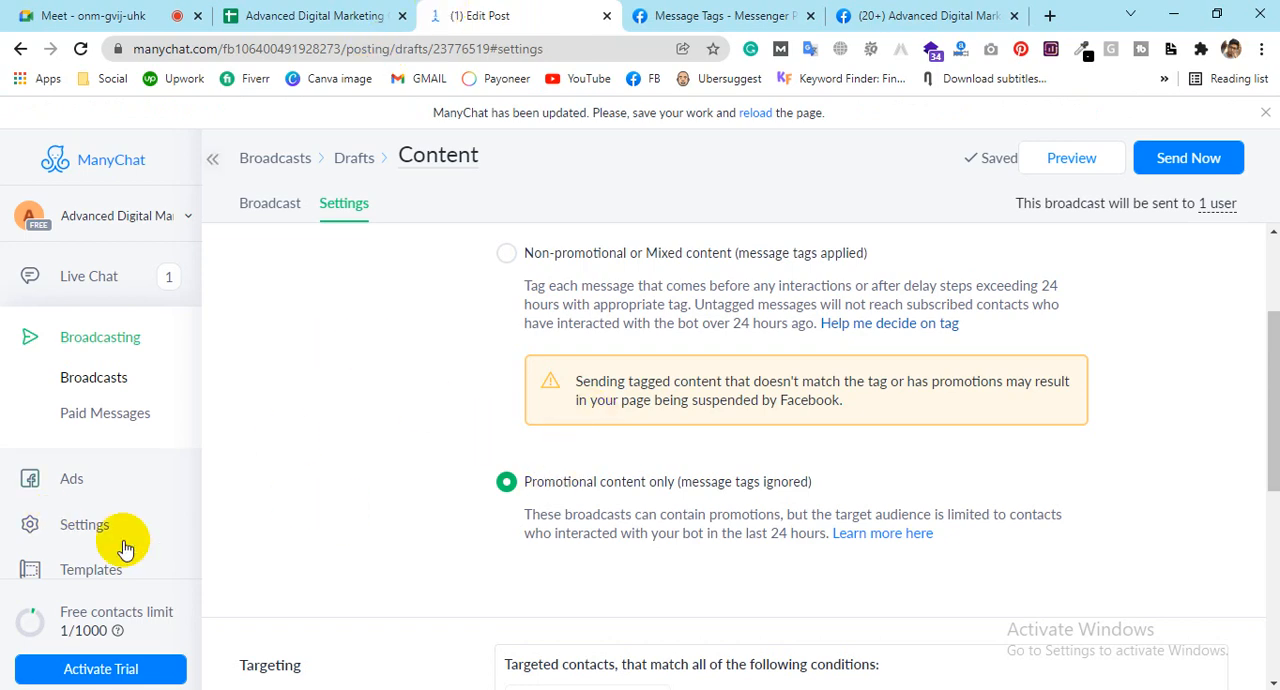
pyautogui.scroll(-4, 520, 380)
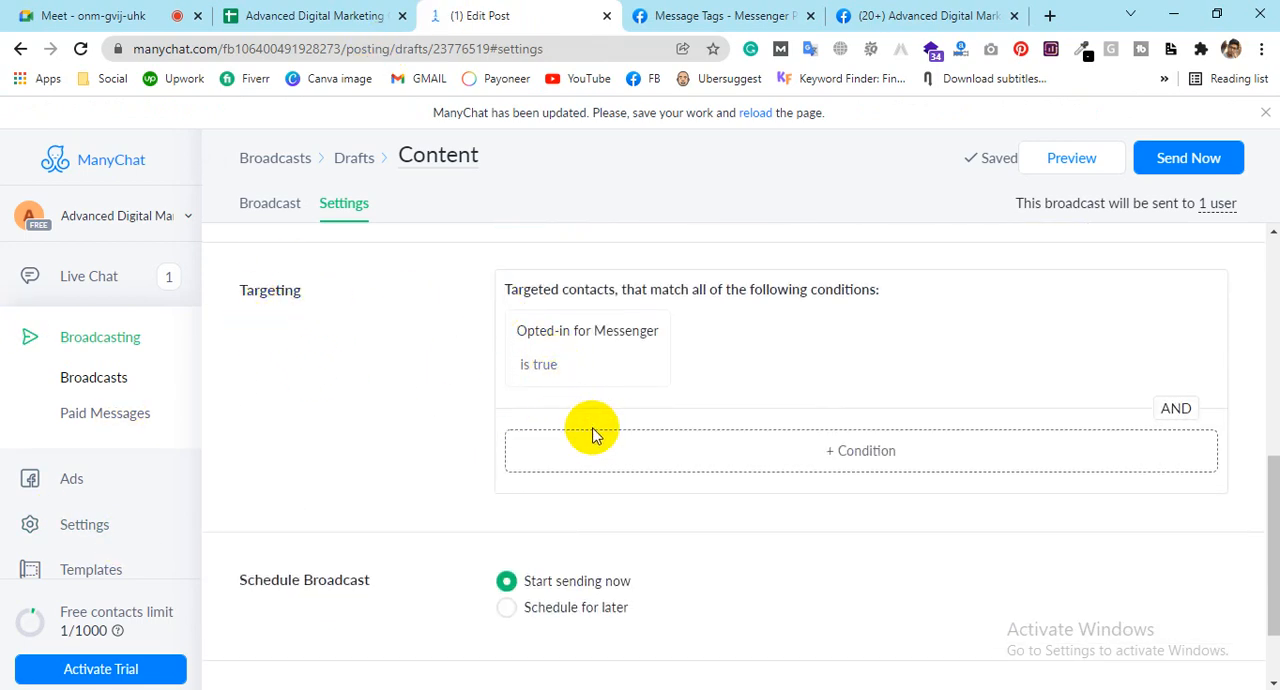
# Step: Try the Schedule for later option and return the broadcast schedule to Start sending now
pyautogui.scroll(-1, 595, 428)
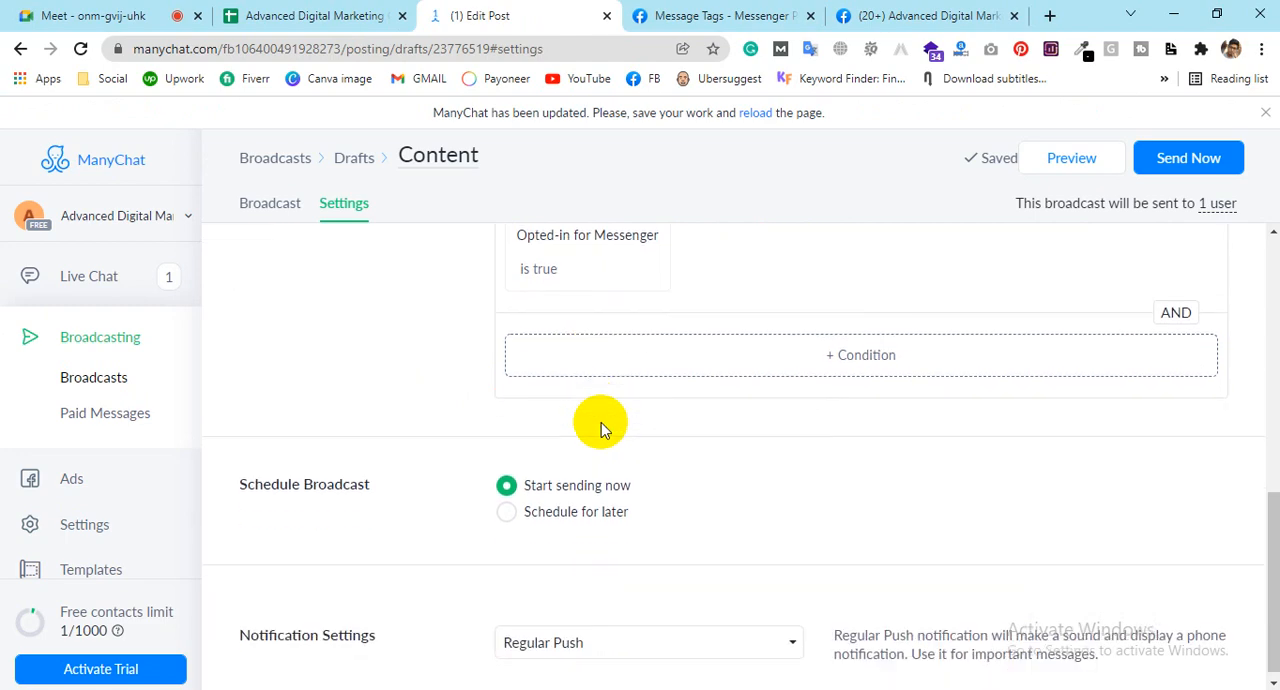
pyautogui.click(530, 512)
pyautogui.click(518, 478)
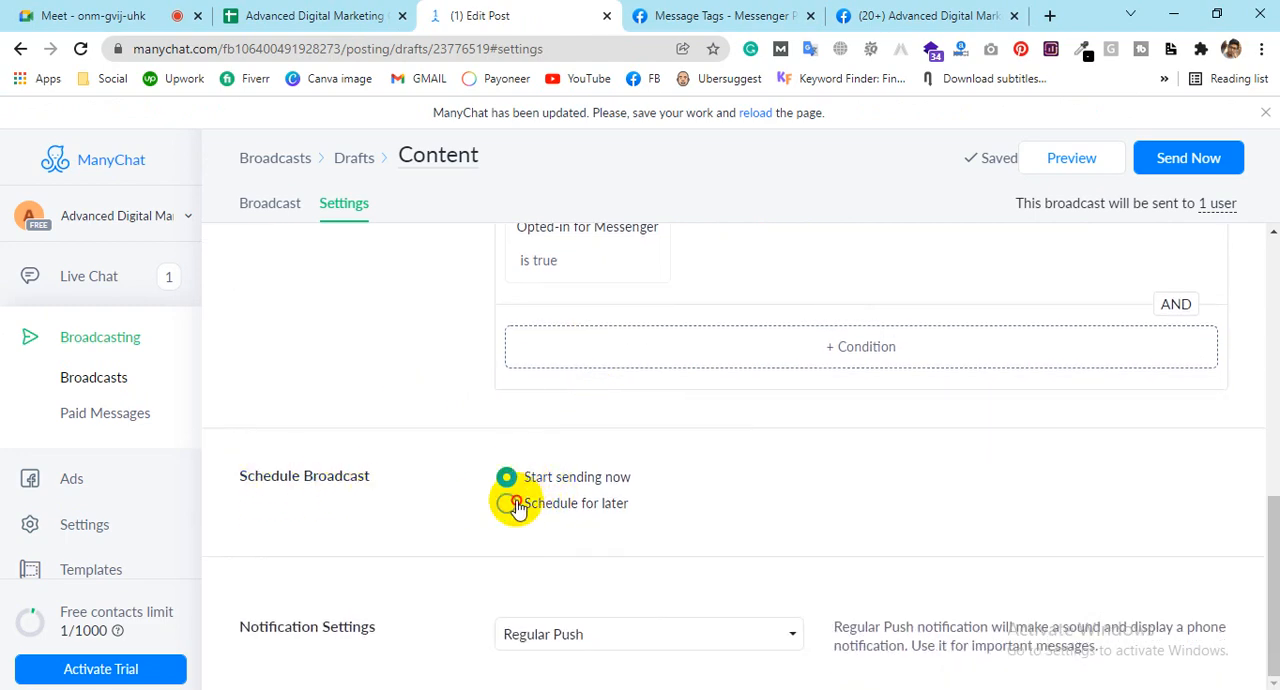
pyautogui.click(532, 502)
pyautogui.click(540, 479)
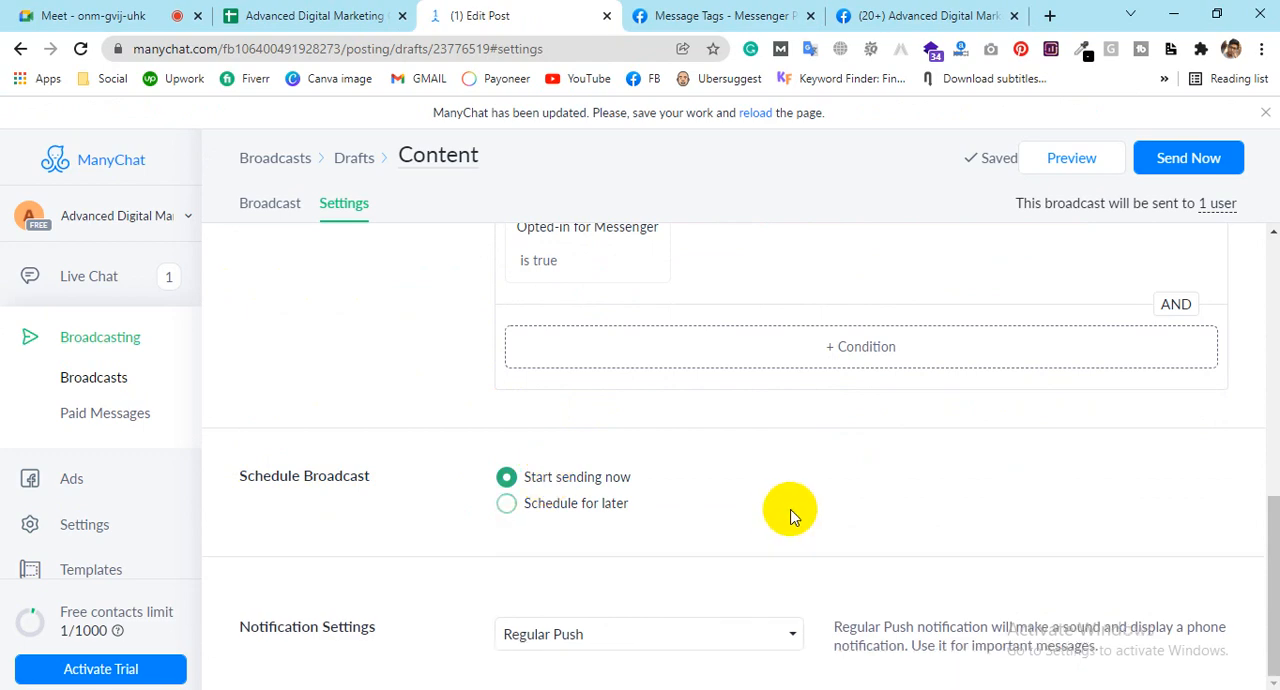
# Step: View the broadcast's notification options, keep Regular Push and read its description
pyautogui.click(622, 636)
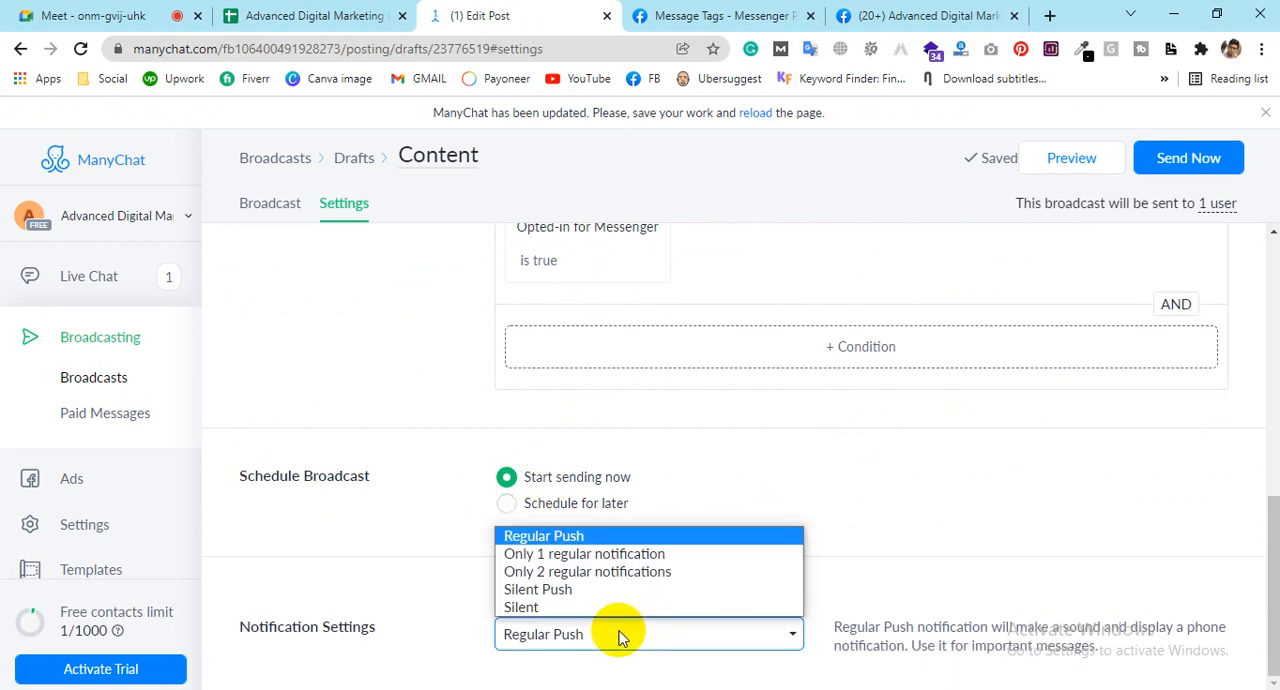
pyautogui.click(620, 636)
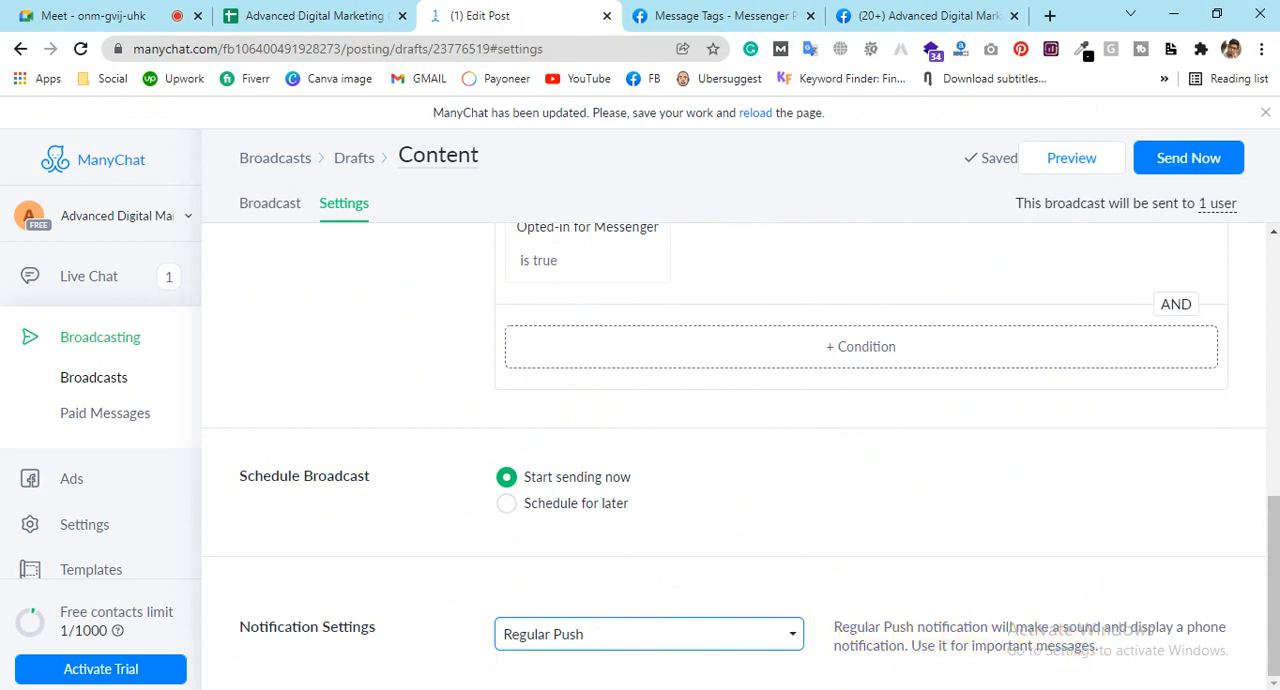
pyautogui.moveTo(912, 645); pyautogui.dragTo(1137, 648)
pyautogui.click(1088, 657)
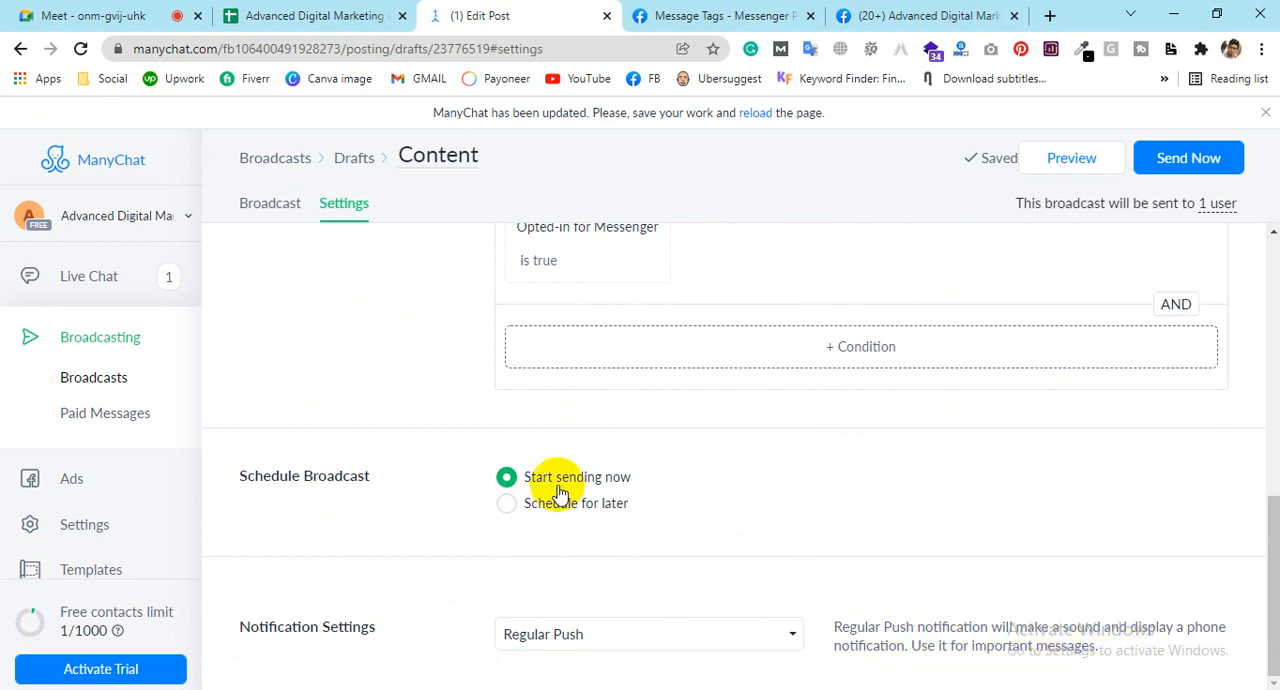
# Step: Open the Paid Messages section and allow ManyChat to publish ads on behalf of the page
pyautogui.scroll(10, 692, 422)
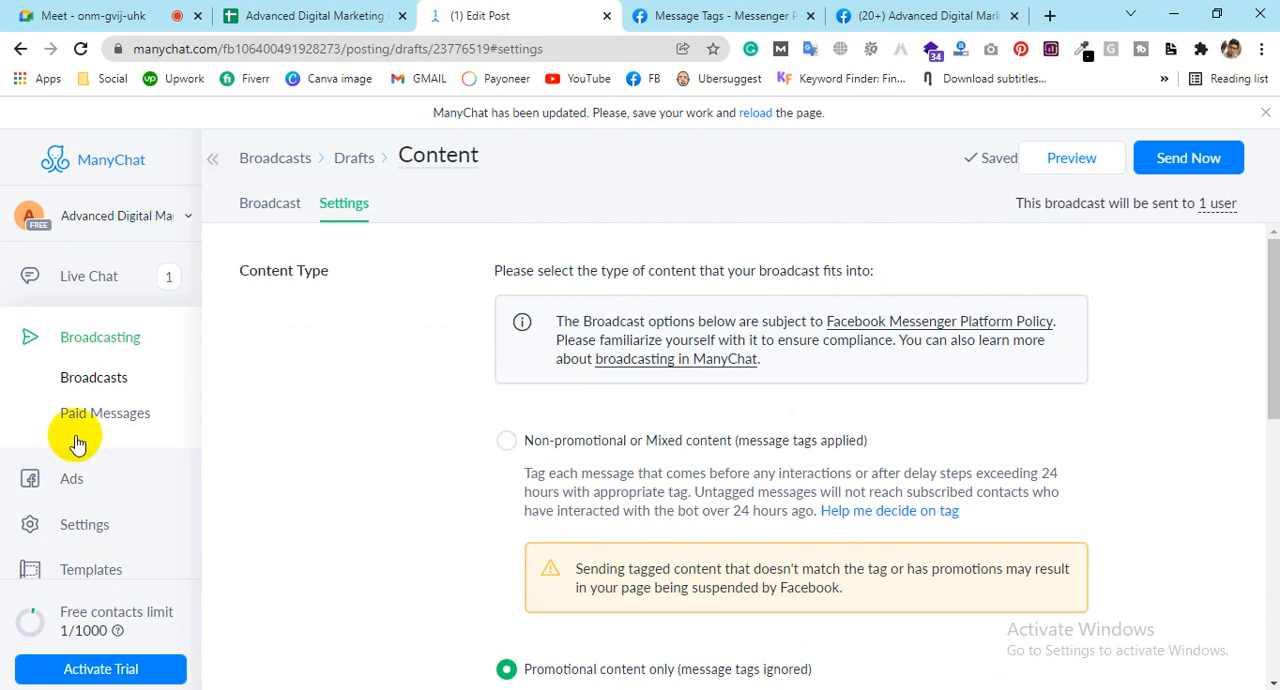
pyautogui.click(113, 425)
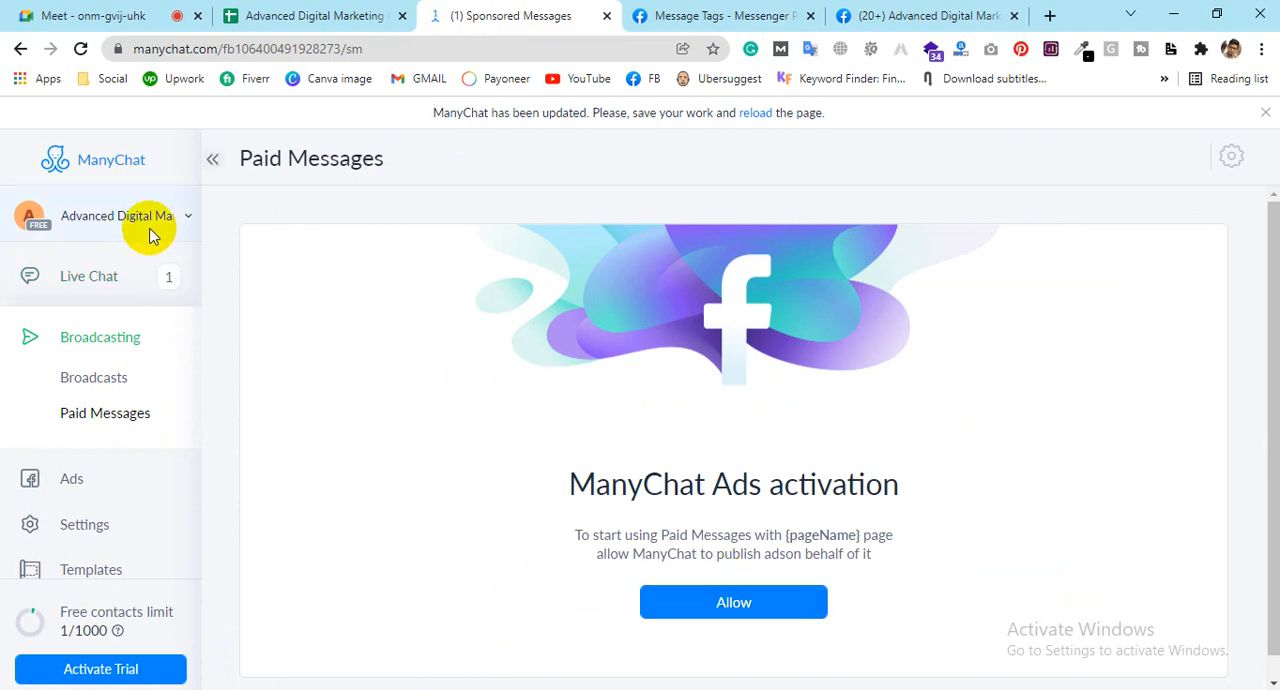
pyautogui.click(721, 612)
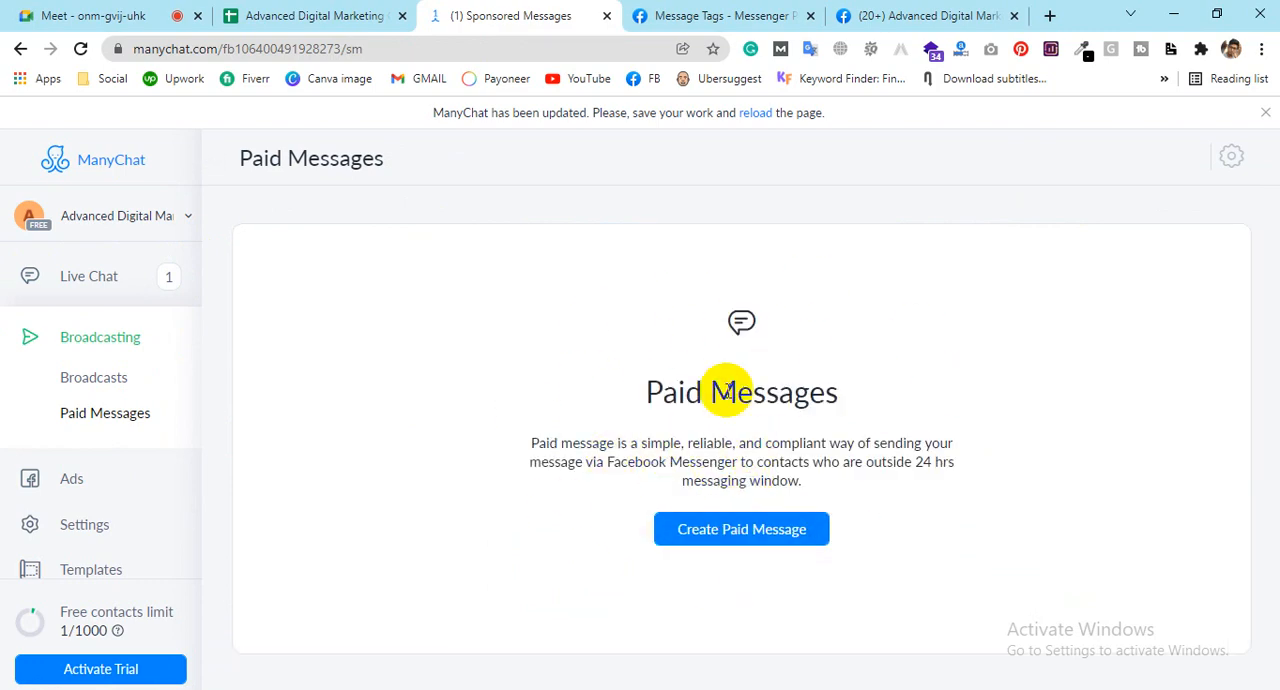
pyautogui.moveTo(661, 390); pyautogui.dragTo(704, 392)
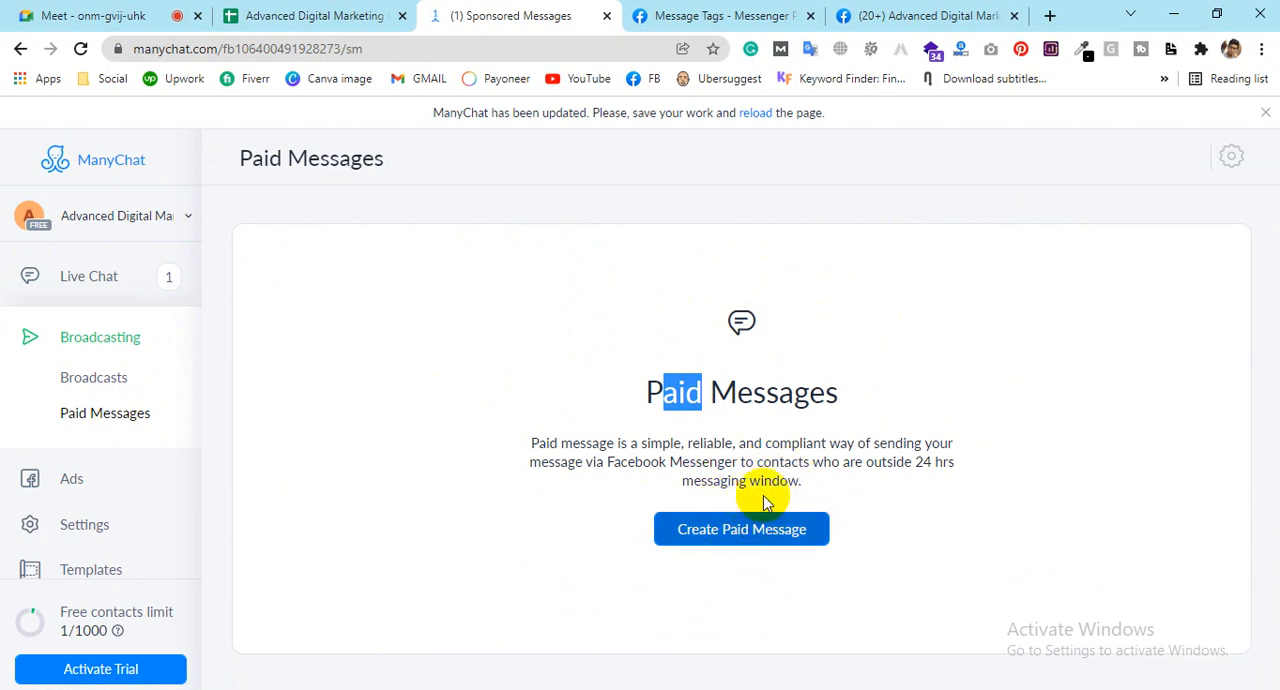
pyautogui.click(752, 440)
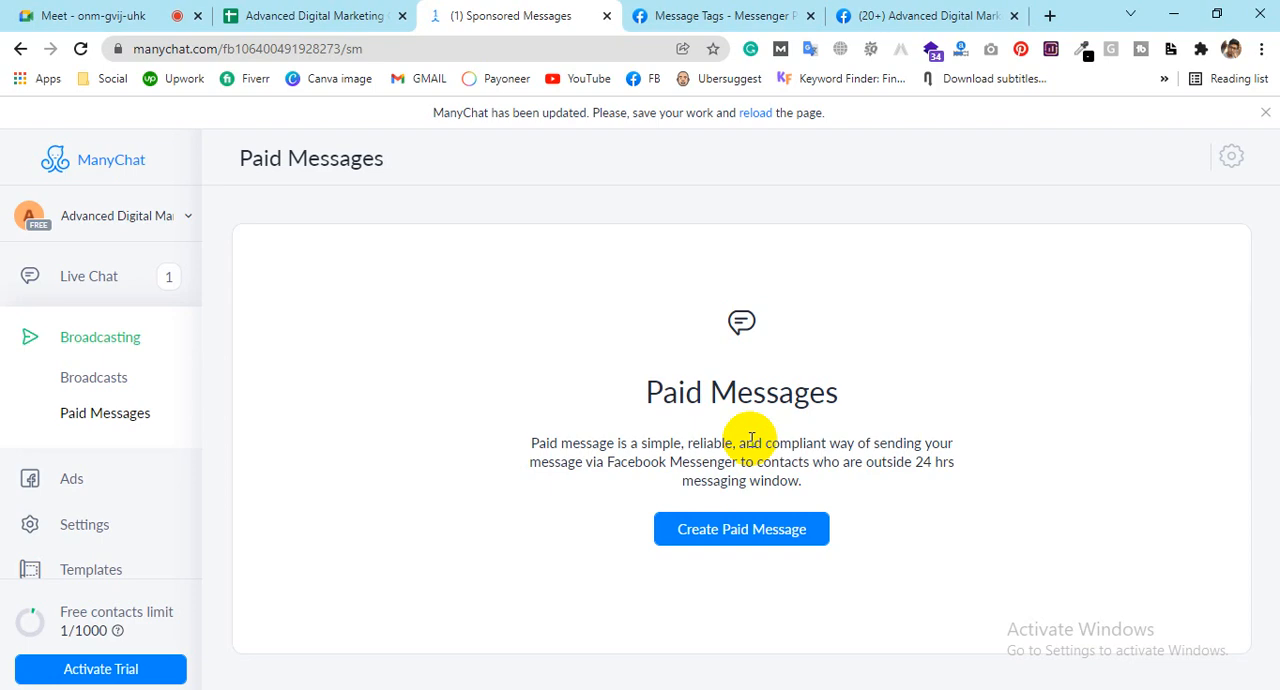
# Step: Start creating a paid message and look over the Pro offer's pricing and Free versus Pro plan comparison
pyautogui.click(727, 543)
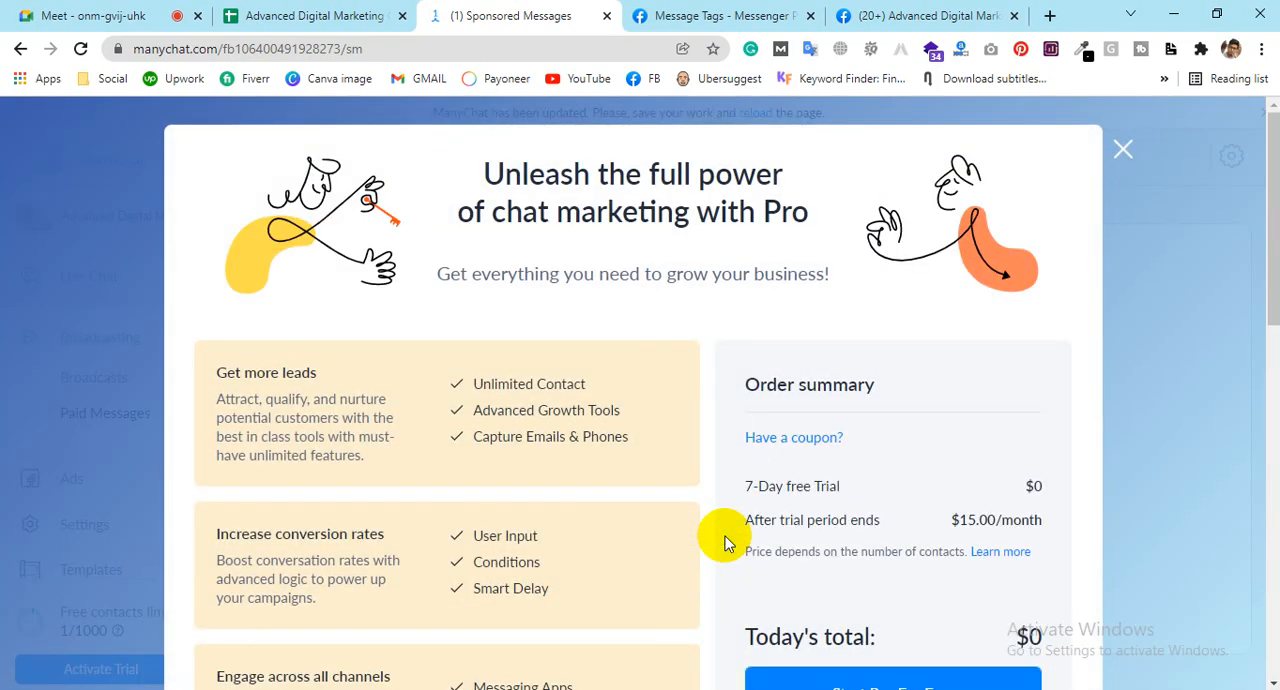
pyautogui.scroll(-3, 689, 466)
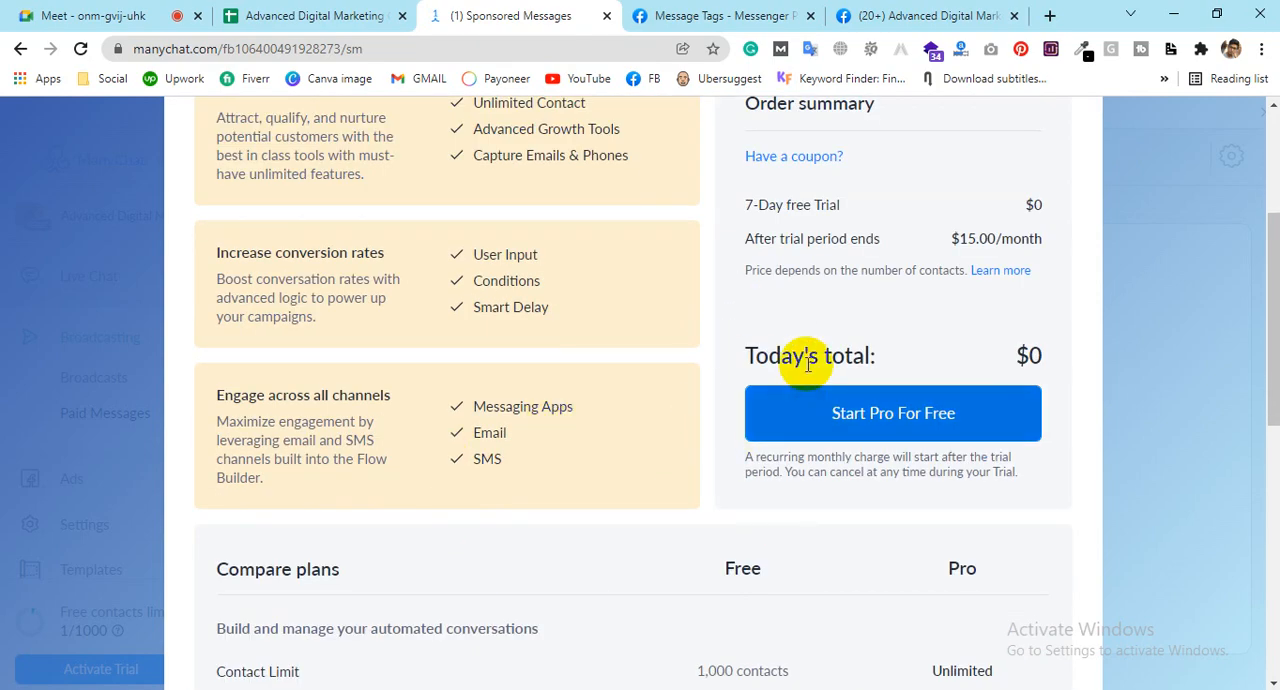
pyautogui.scroll(-2, 735, 385)
pyautogui.scroll(-2, 790, 480)
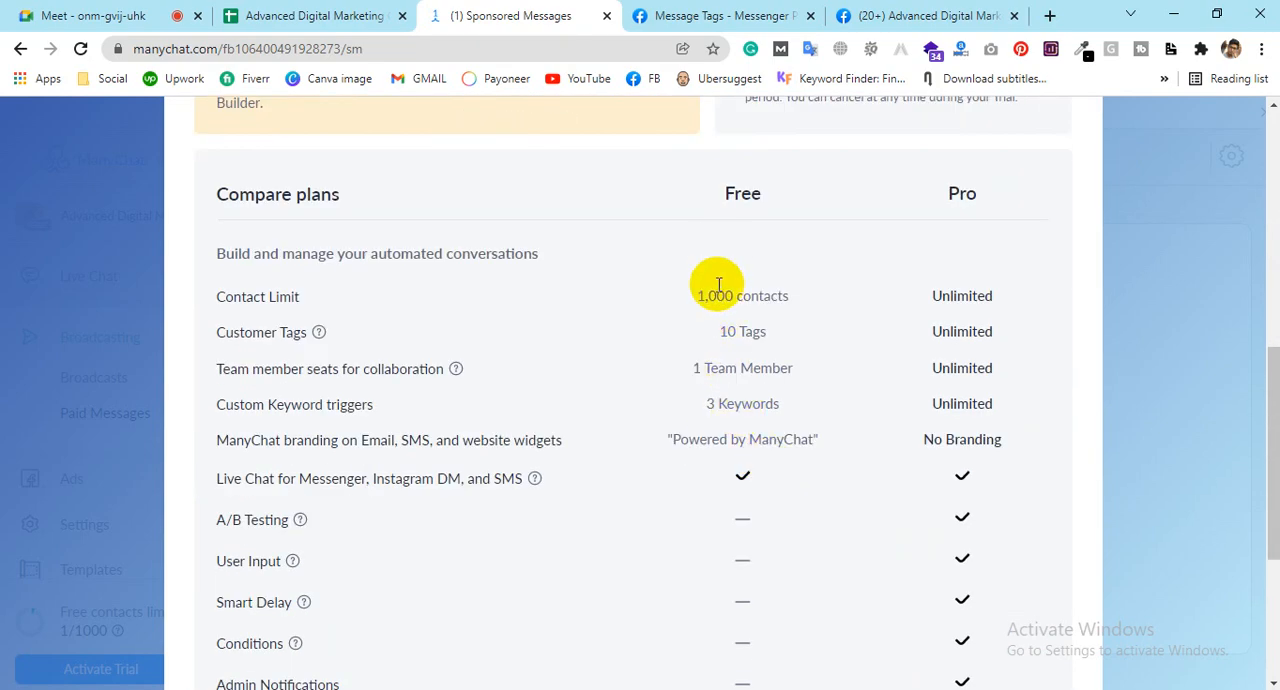
pyautogui.scroll(-3, 738, 303)
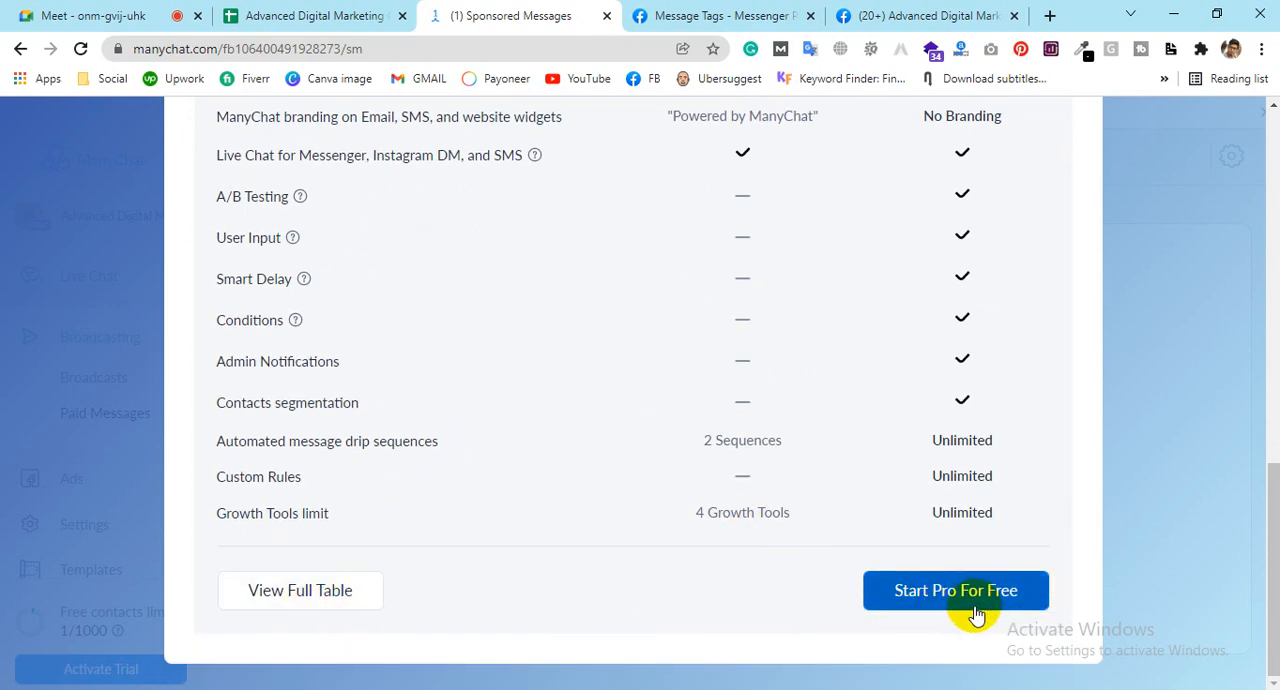
# Step: Choose to start Pro for free, review the free trial order summary and plan features, and close the offer
pyautogui.click(941, 598)
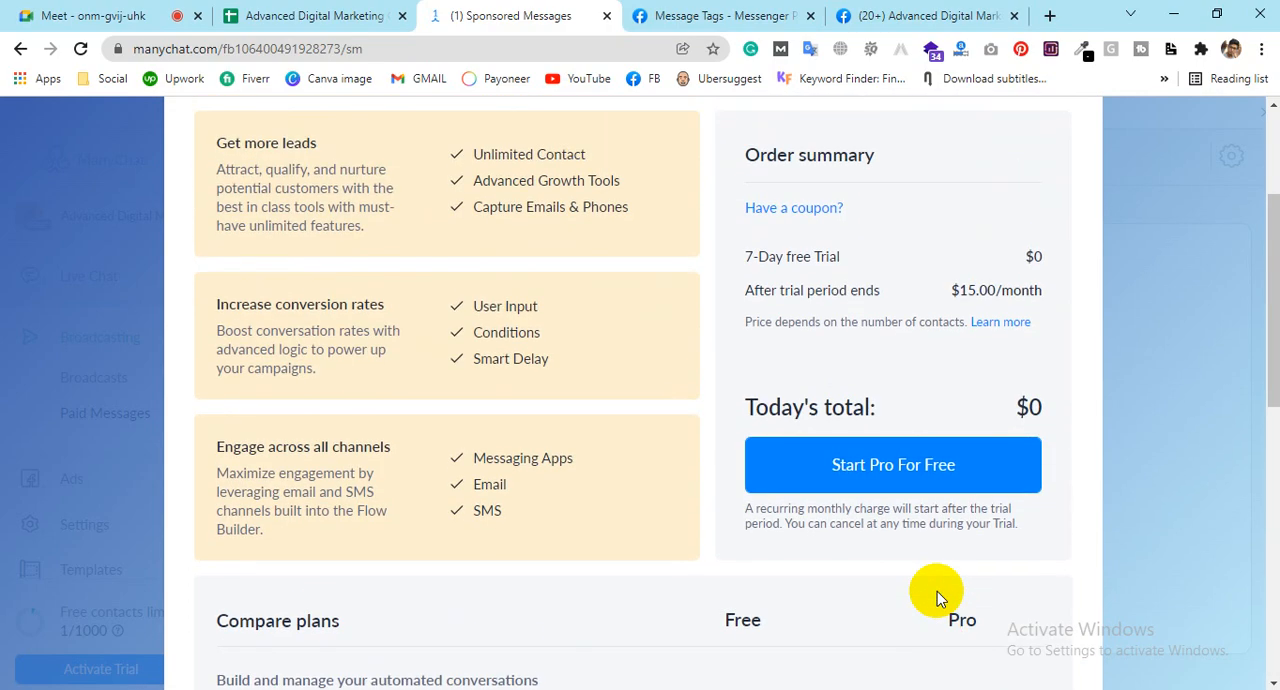
pyautogui.moveTo(752, 252); pyautogui.dragTo(908, 243)
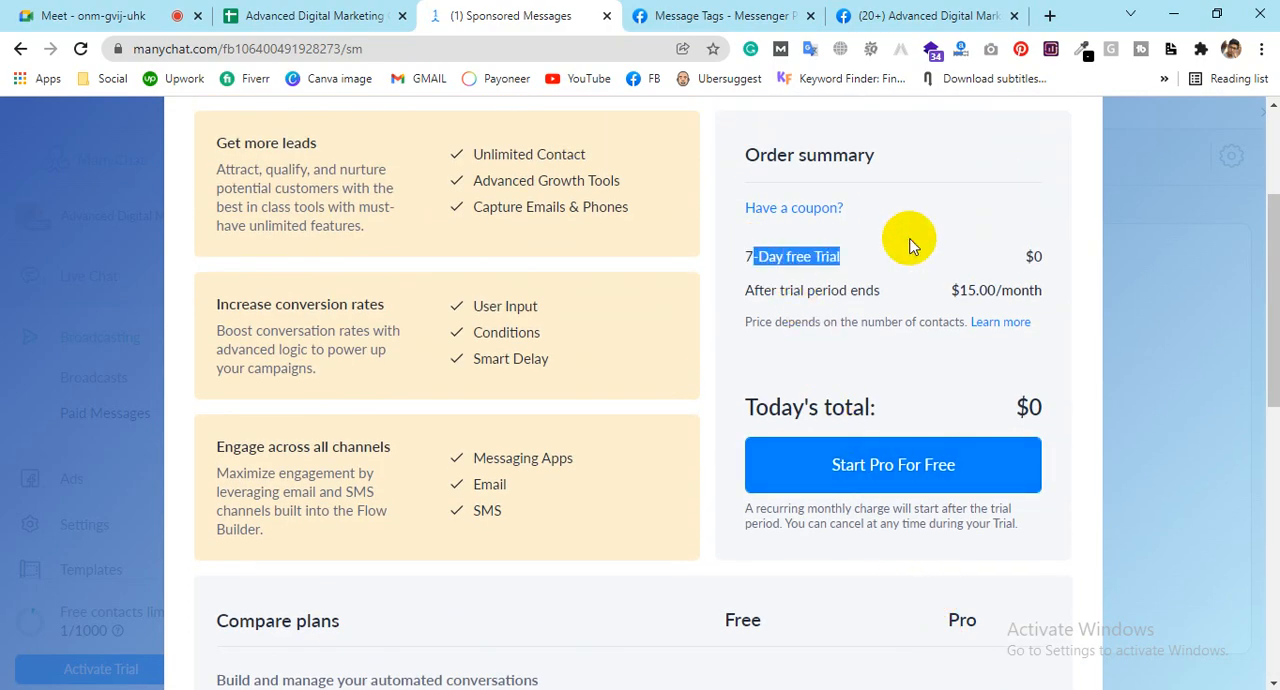
pyautogui.click(694, 306)
pyautogui.scroll(3, 640, 329)
pyautogui.scroll(-4, 643, 330)
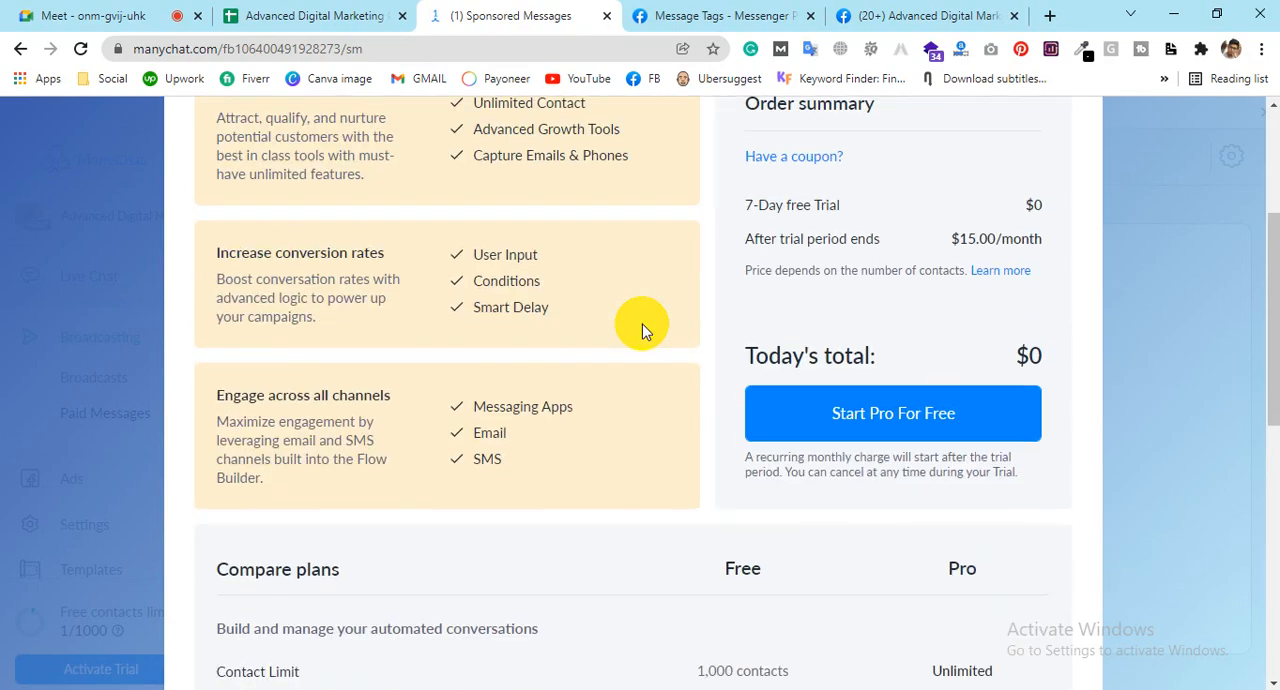
pyautogui.scroll(3, 742, 481)
pyautogui.scroll(1, 742, 481)
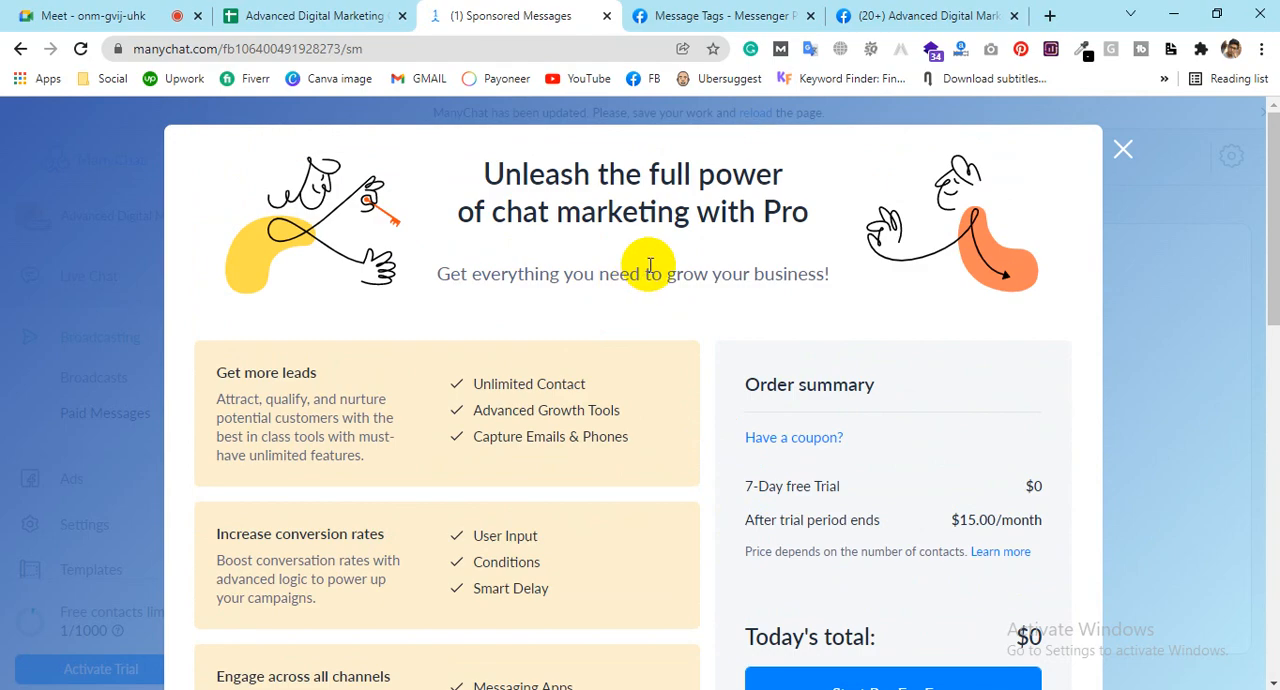
pyautogui.scroll(-10, 650, 265)
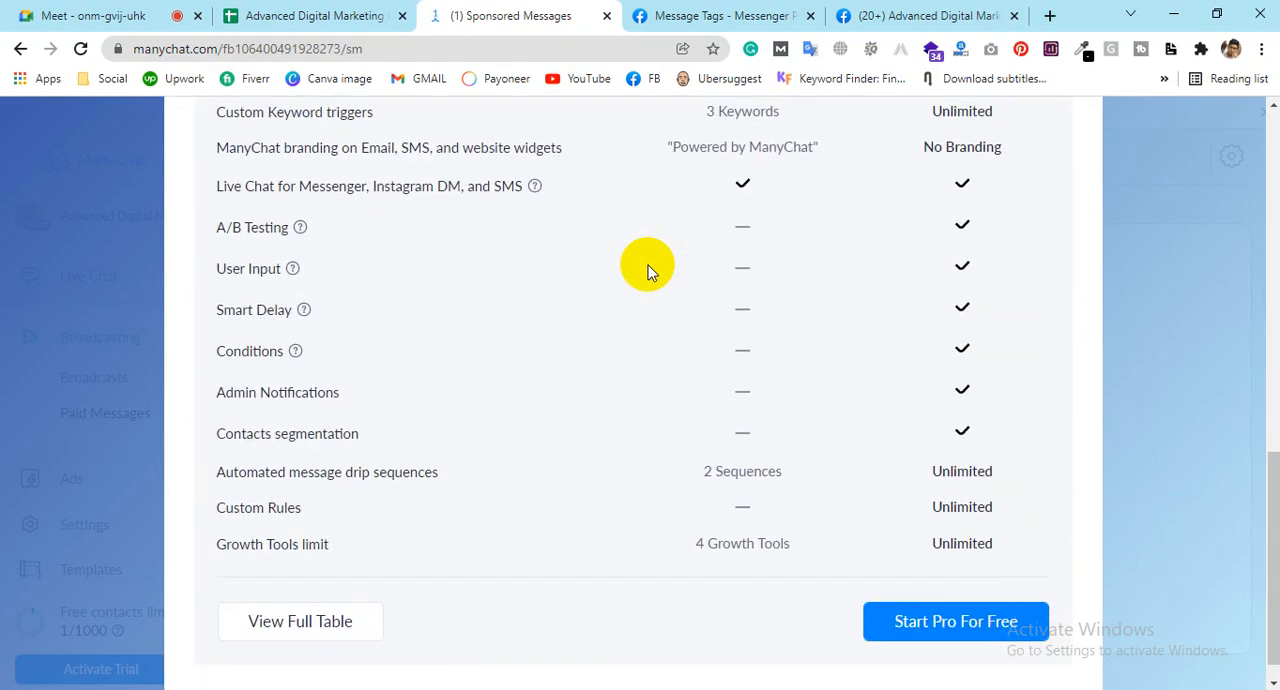
pyautogui.scroll(-1, 648, 265)
pyautogui.scroll(10, 1151, 420)
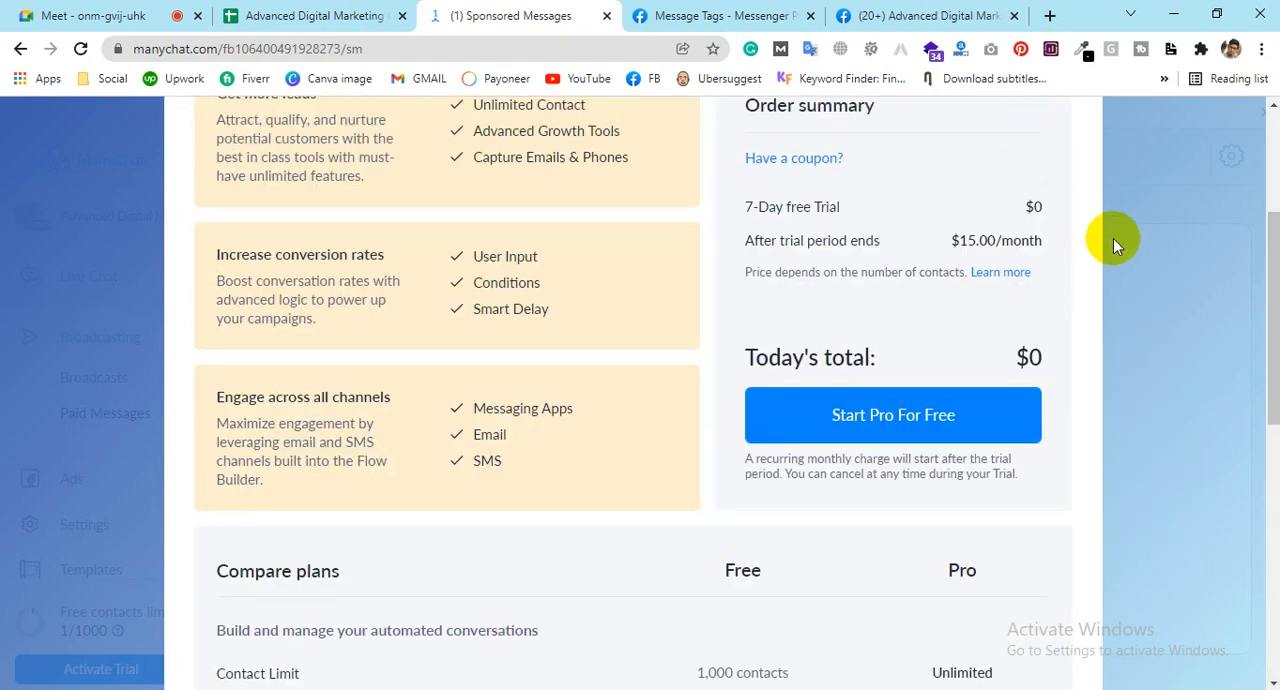
pyautogui.click(1122, 152)
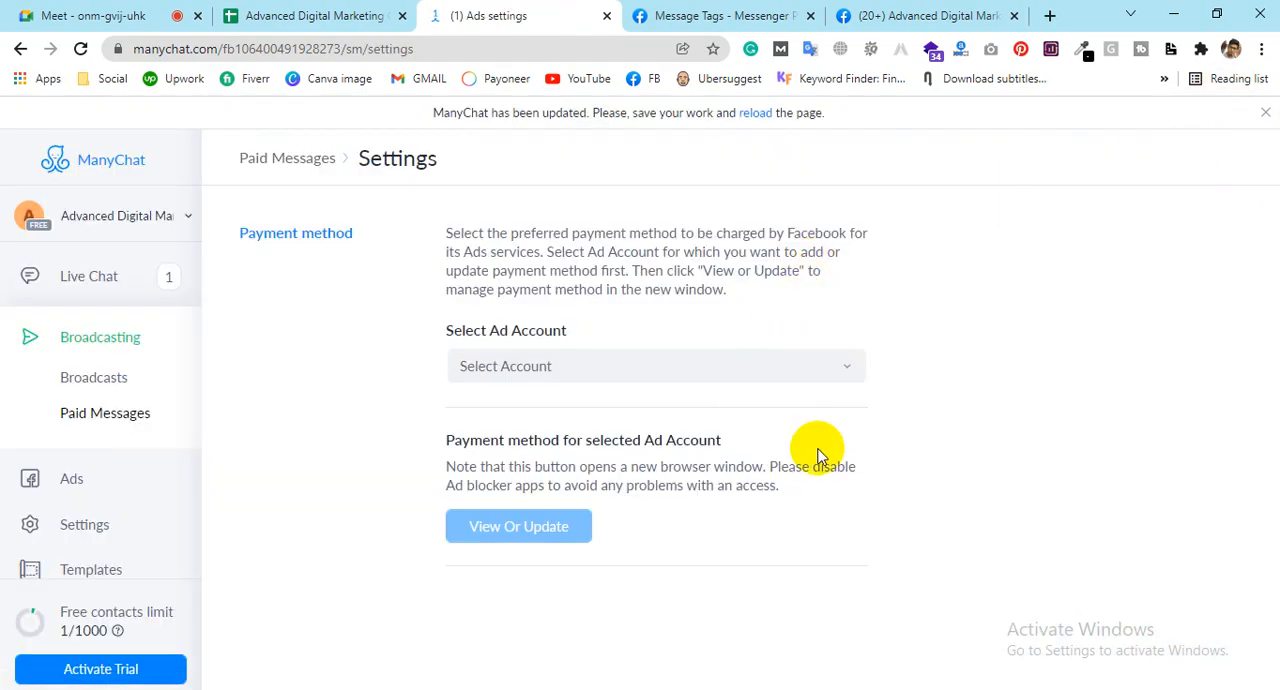
# Step: Look through the ad accounts available for the Paid Messages payment method and close the list without selecting one
pyautogui.click(587, 368)
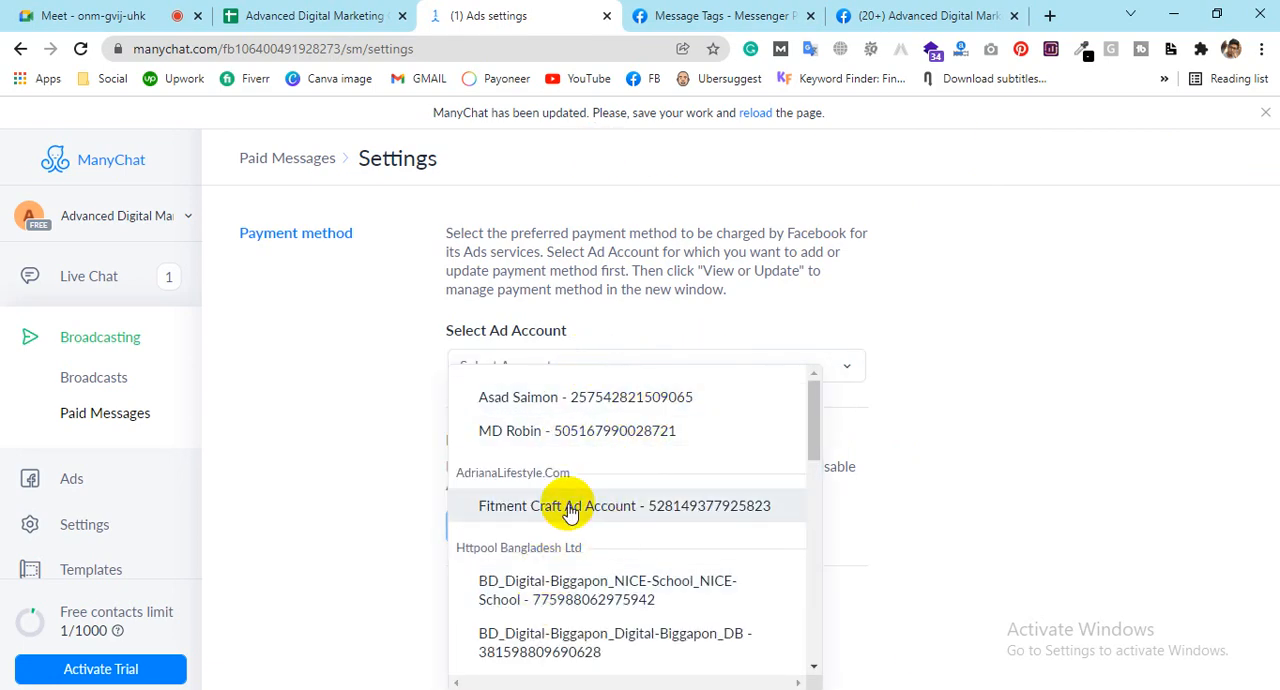
pyautogui.scroll(-10, 565, 520)
pyautogui.scroll(6, 567, 507)
pyautogui.scroll(5, 565, 500)
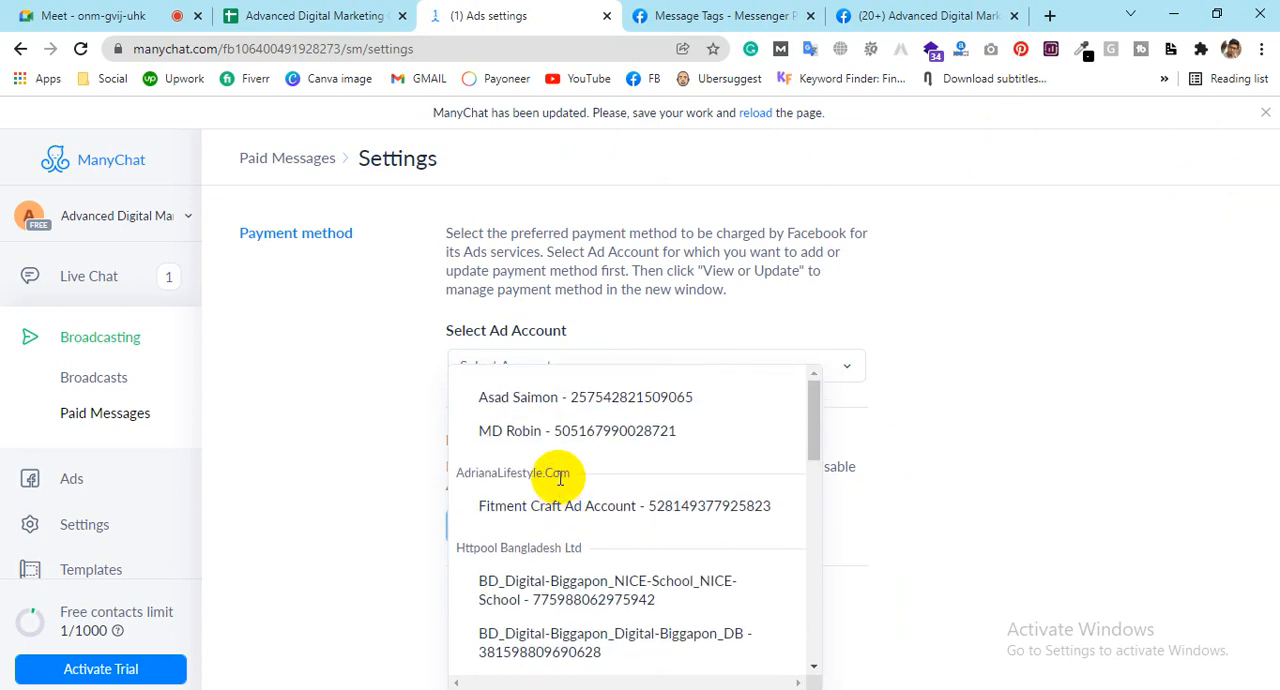
pyautogui.click(358, 334)
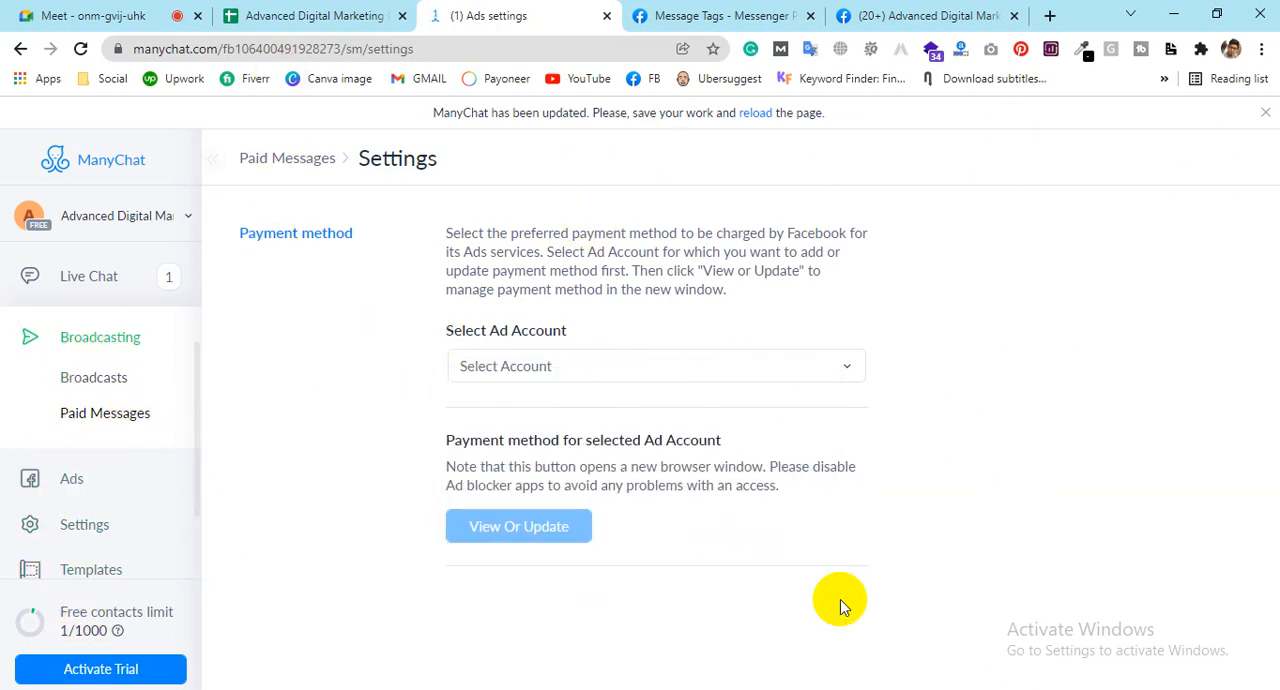
# Step: Open the Ads section, start creating the first ad, look over the Pro offer and close it
pyautogui.click(80, 488)
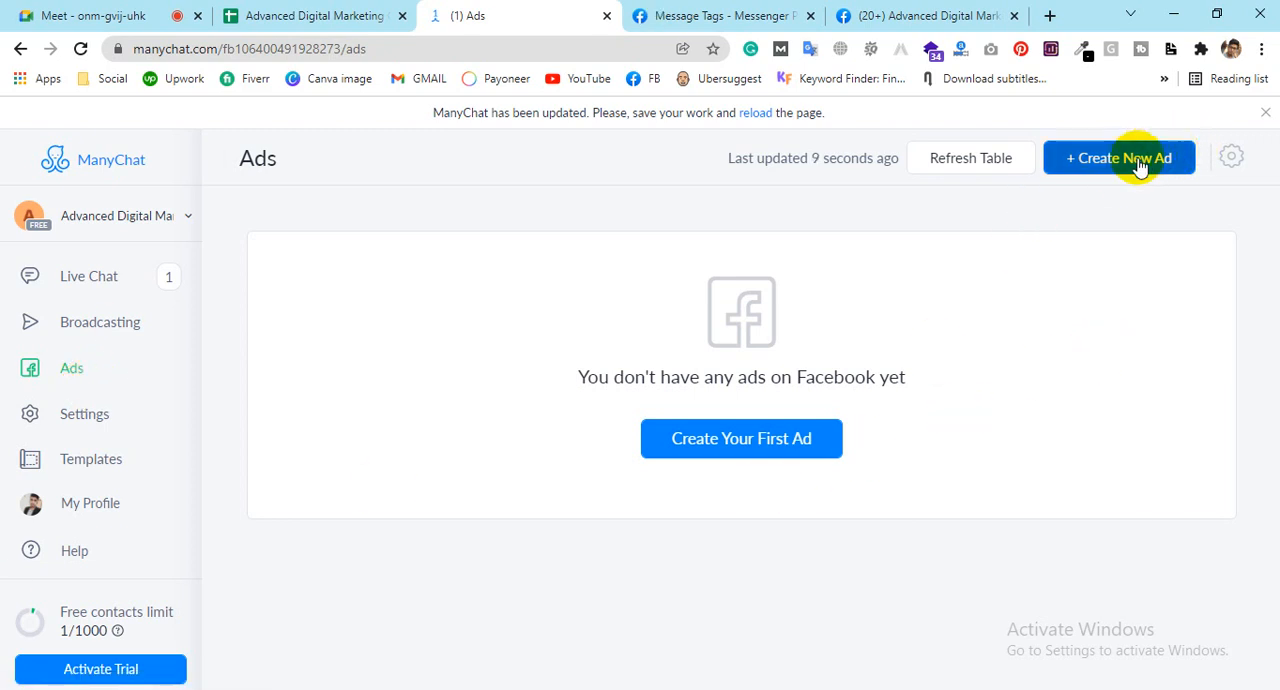
pyautogui.click(784, 454)
pyautogui.scroll(-3, 770, 318)
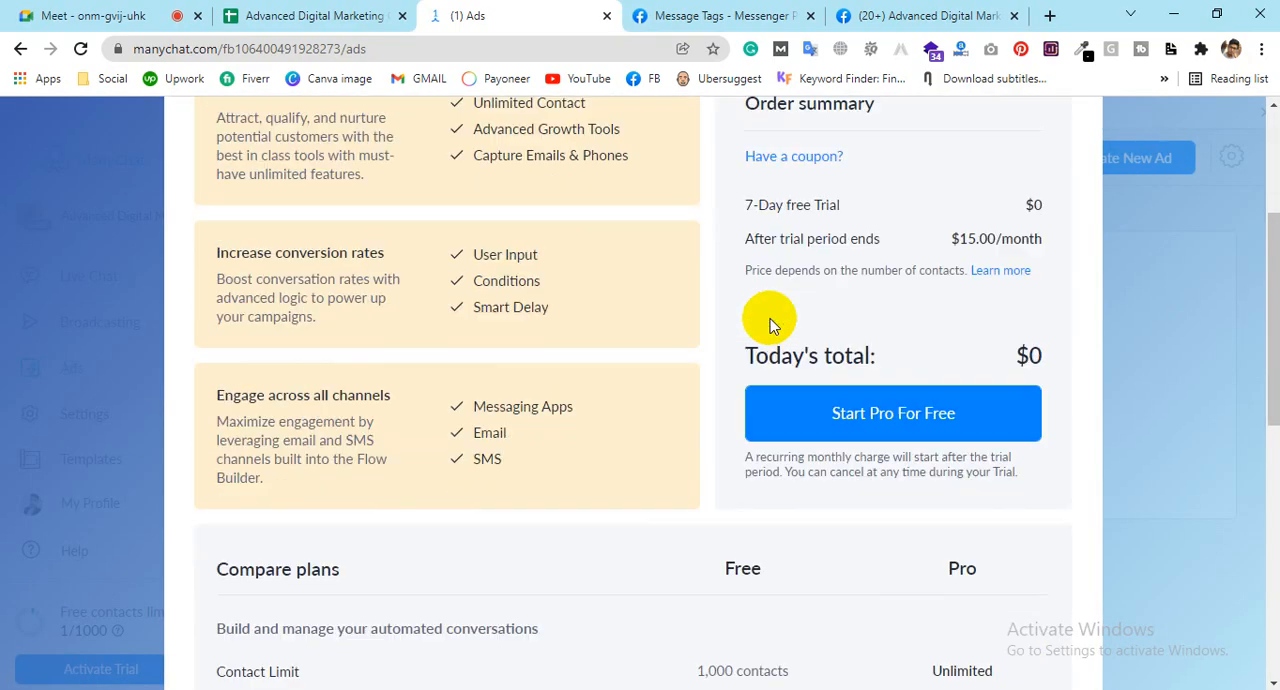
pyautogui.scroll(-7, 770, 318)
pyautogui.scroll(3, 800, 410)
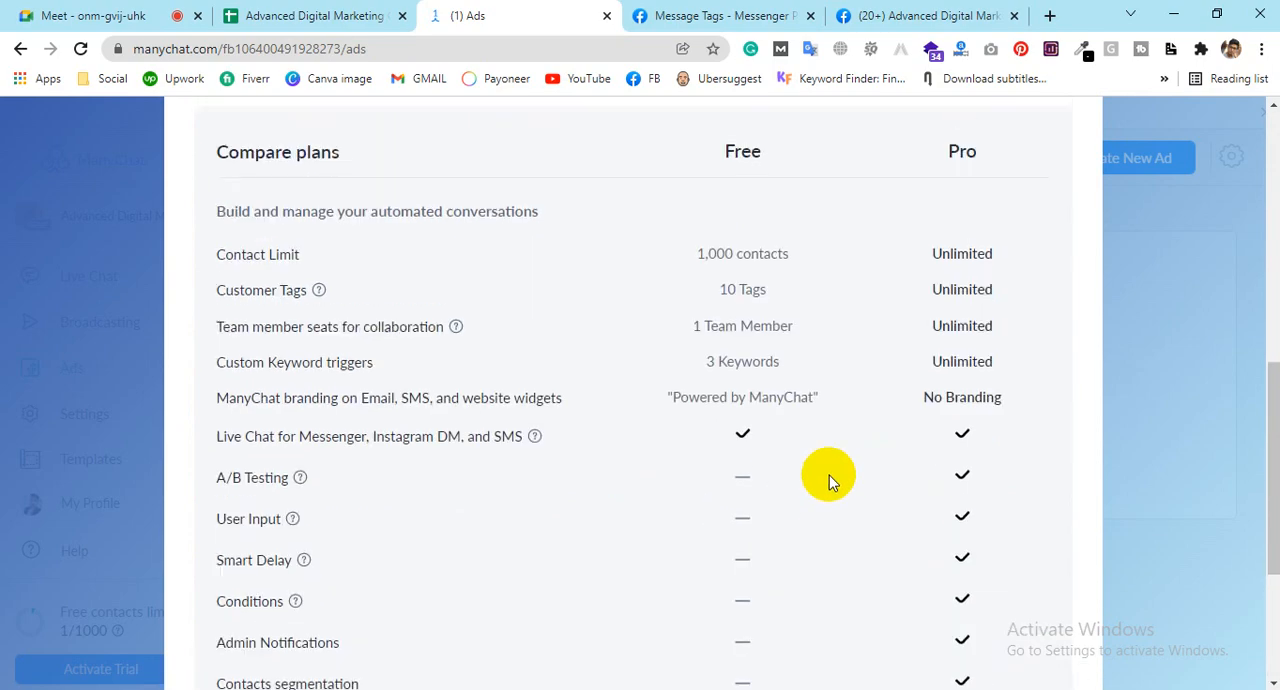
pyautogui.scroll(6, 829, 475)
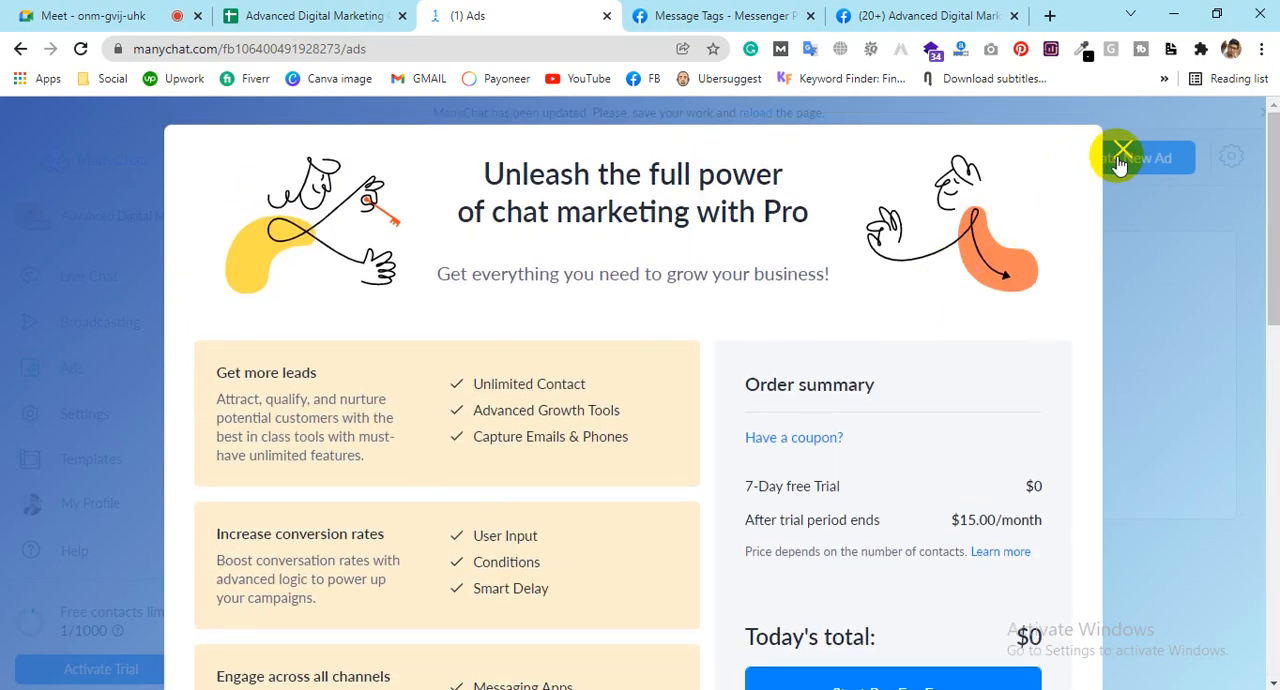
pyautogui.click(1120, 158)
# Step: Reopen the Pro offer from the first-ad option and expand the full Free versus Pro comparison table to its end
pyautogui.click(790, 438)
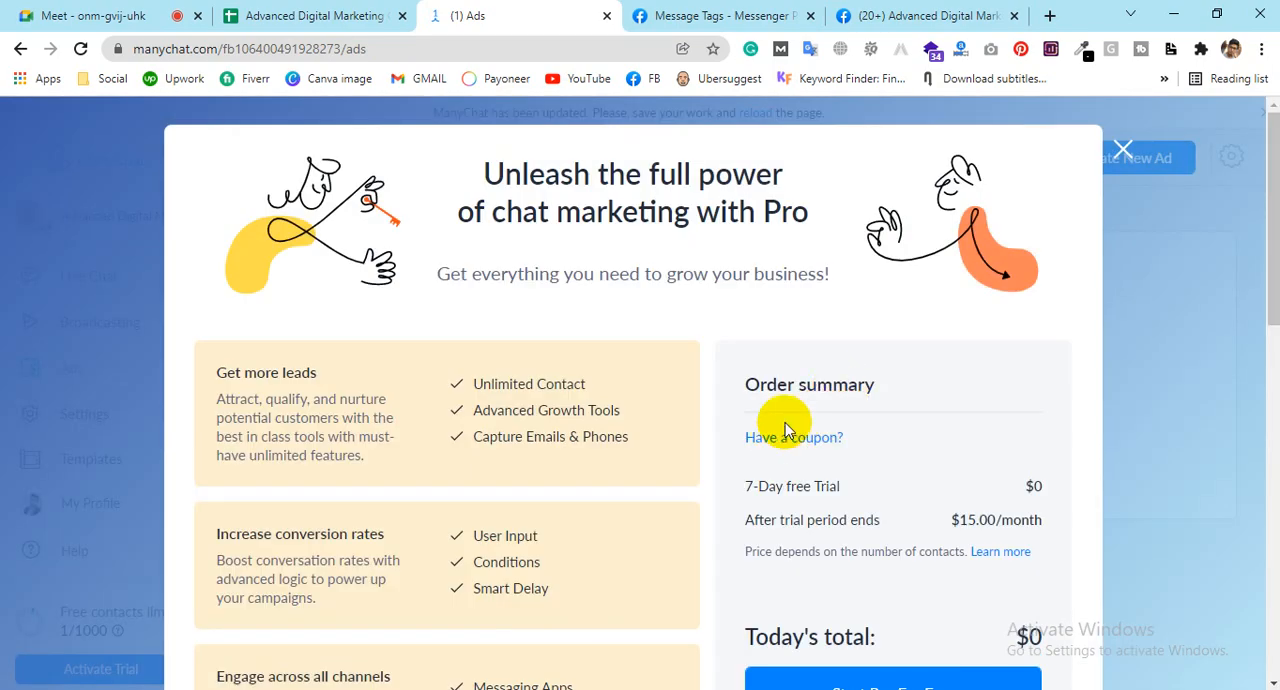
pyautogui.scroll(-2, 825, 482)
pyautogui.scroll(-3, 820, 470)
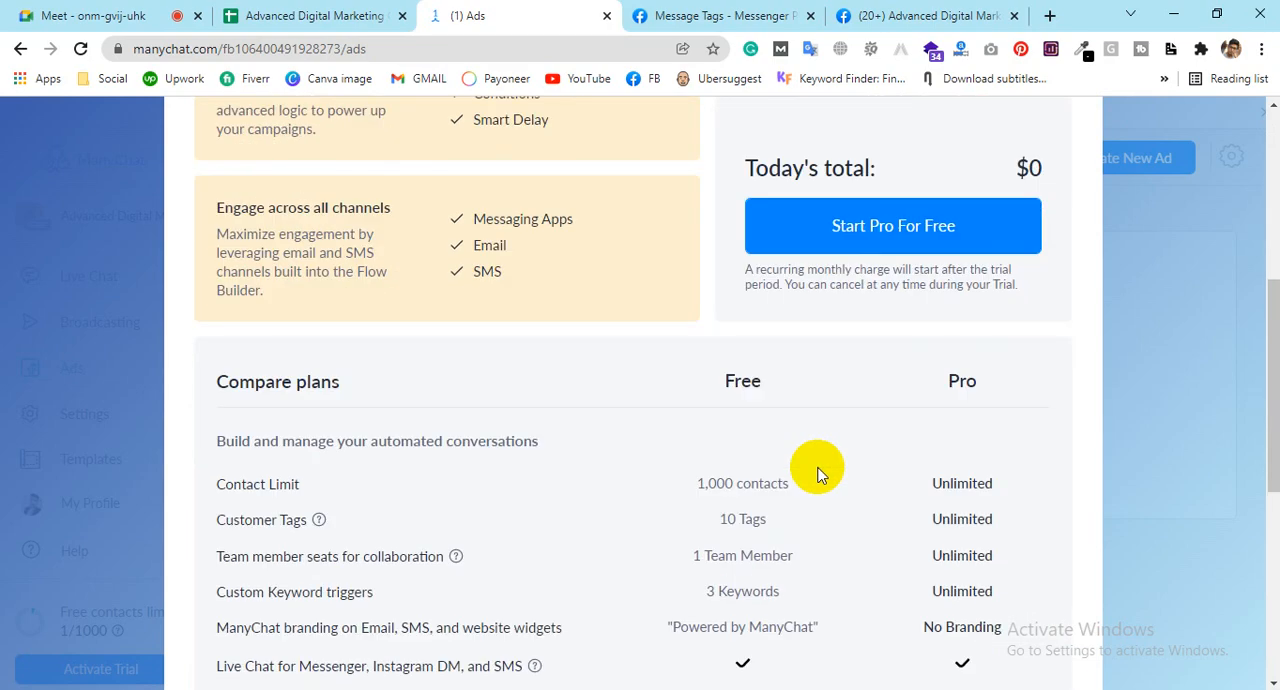
pyautogui.scroll(-5, 871, 257)
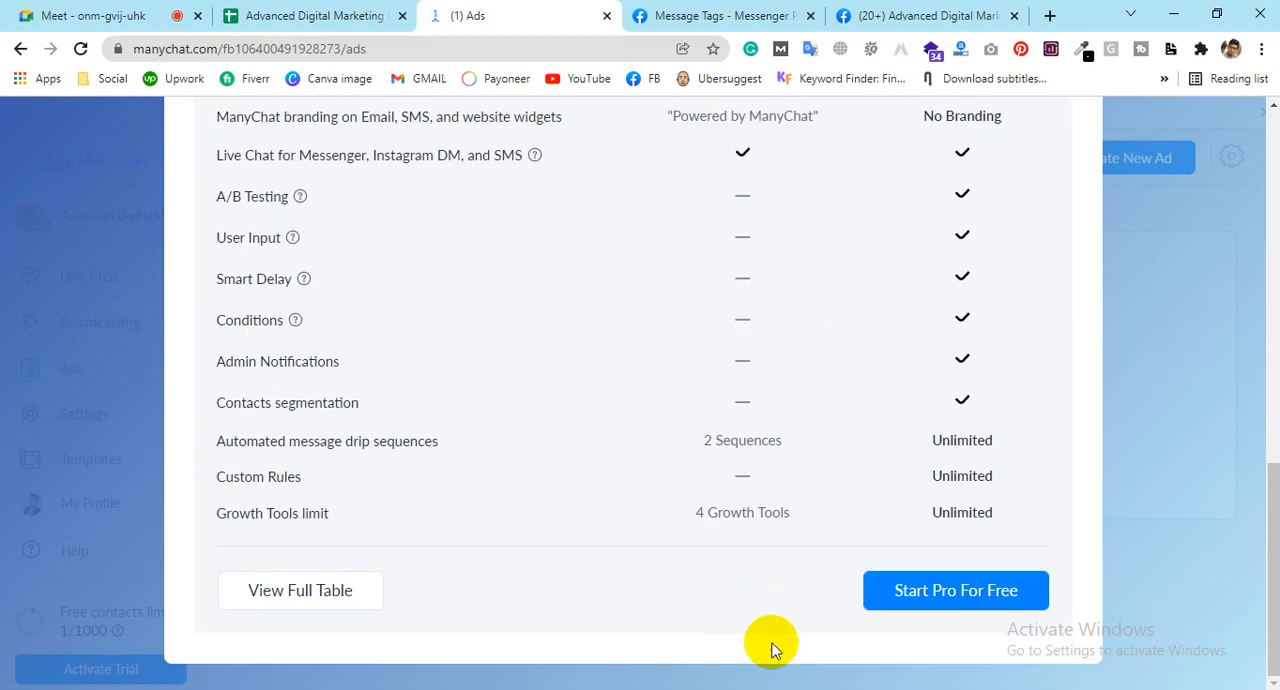
pyautogui.click(331, 600)
pyautogui.scroll(-15, 500, 520)
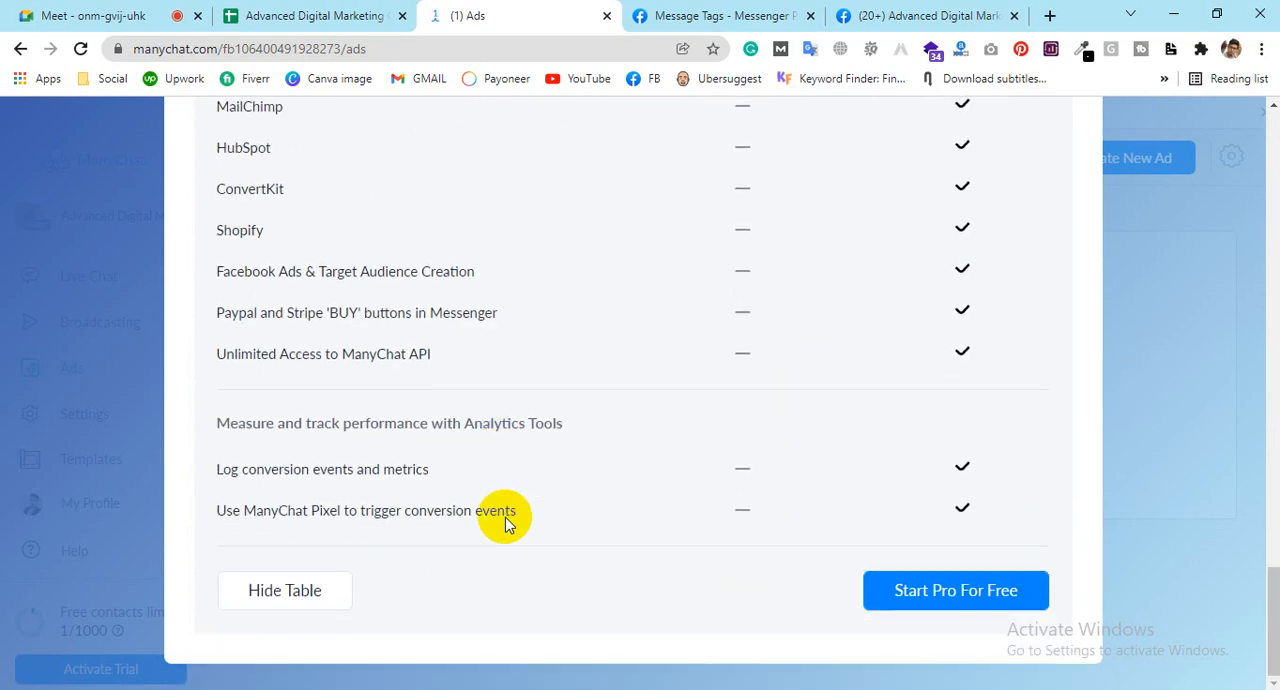
# Step: Collapse and re-expand the full plan comparison table, and start the Pro plan for free
pyautogui.click(305, 593)
pyautogui.click(310, 593)
pyautogui.click(900, 597)
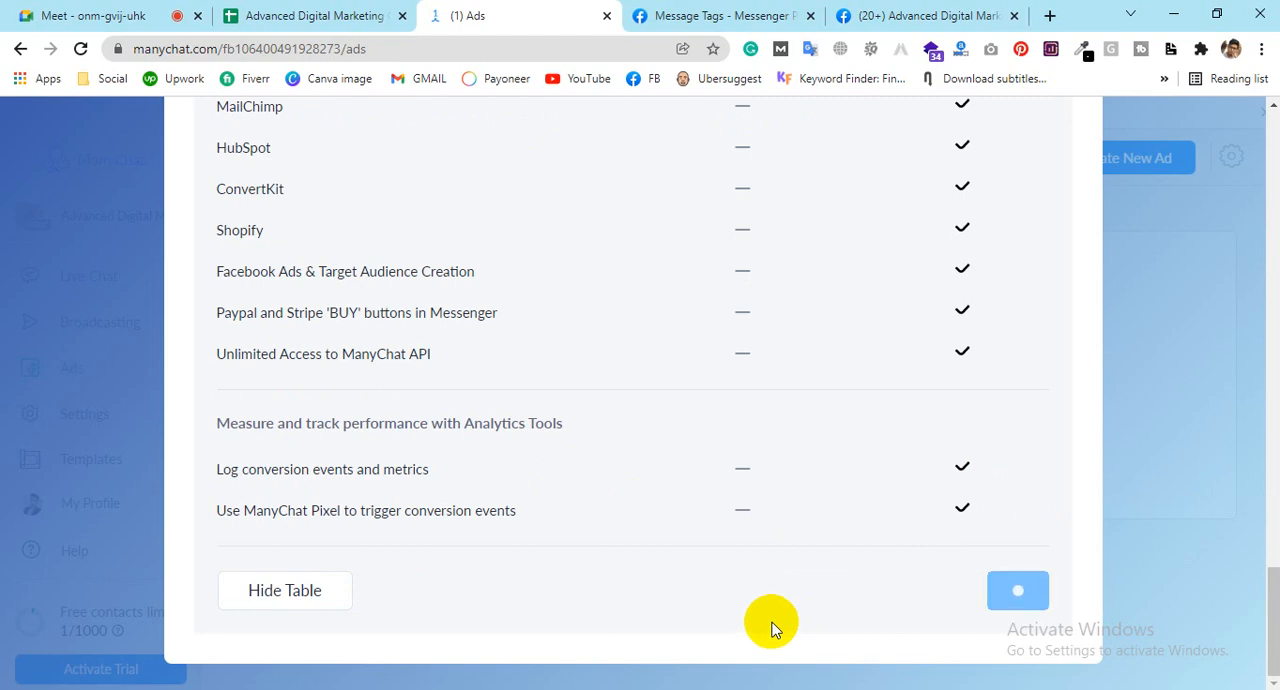
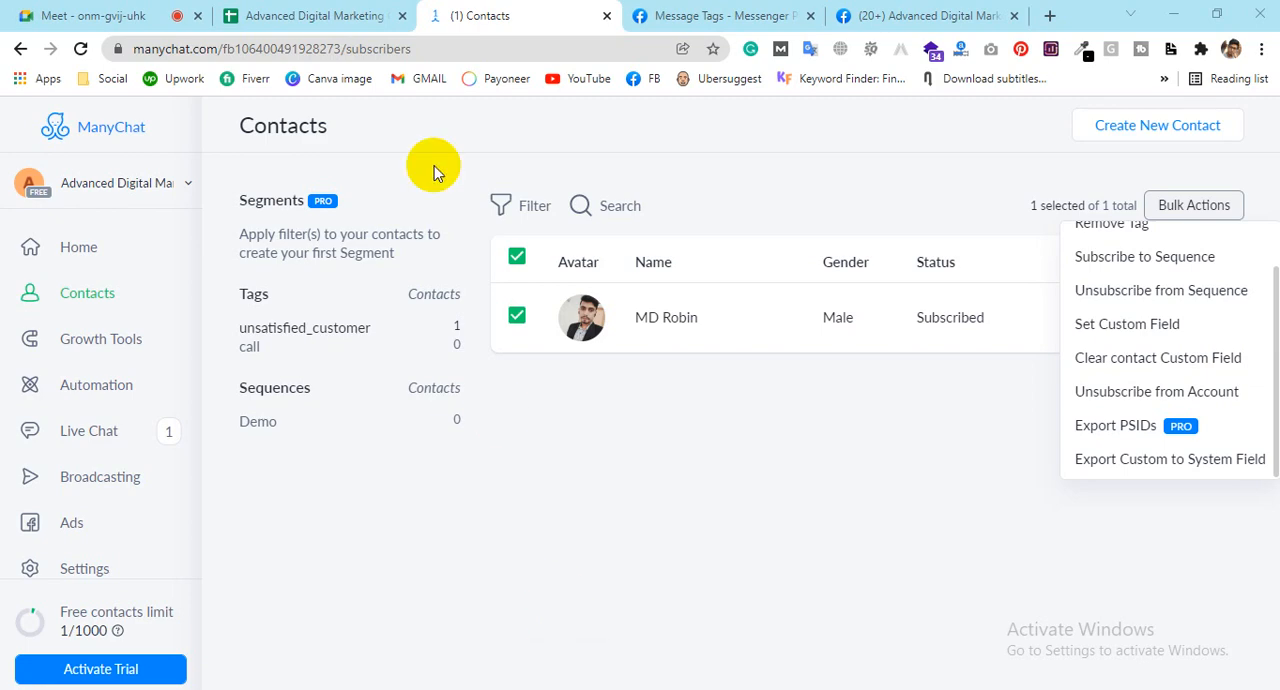
# Step: Switch to the course outline spreadsheet and insert "Ads Manager, " before "Facebook Business Manager" in cell A11
pyautogui.click(376, 10)
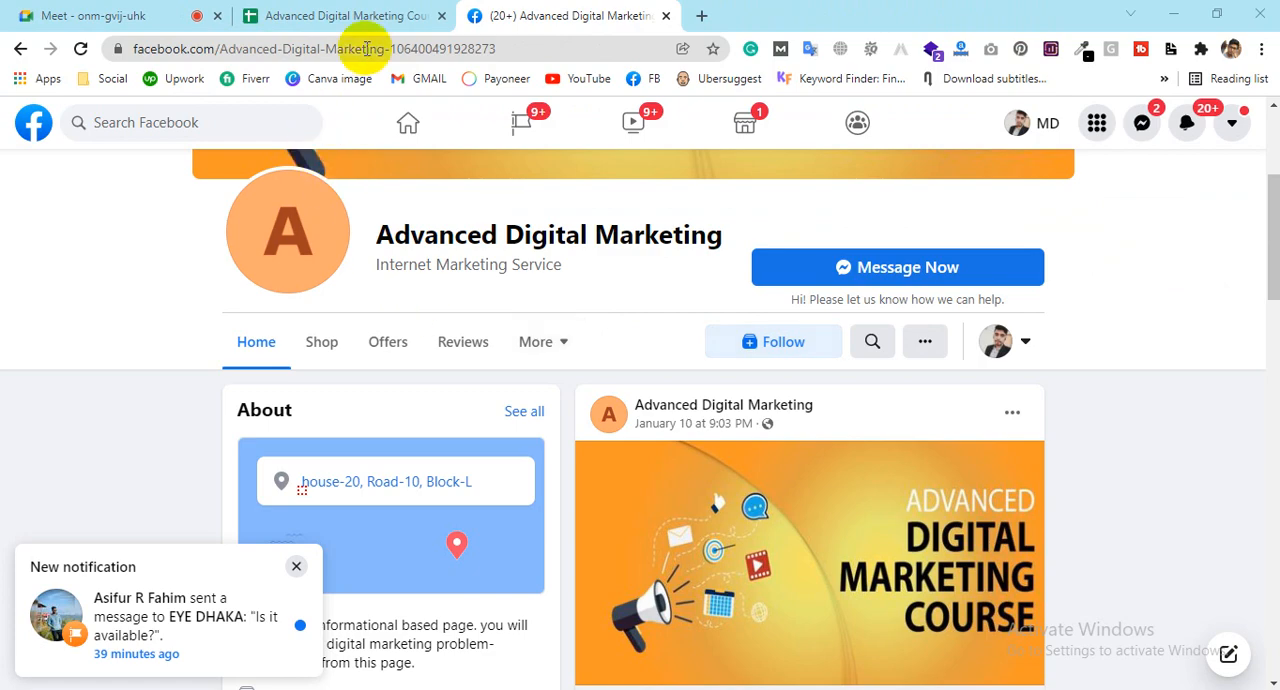
pyautogui.click(335, 15)
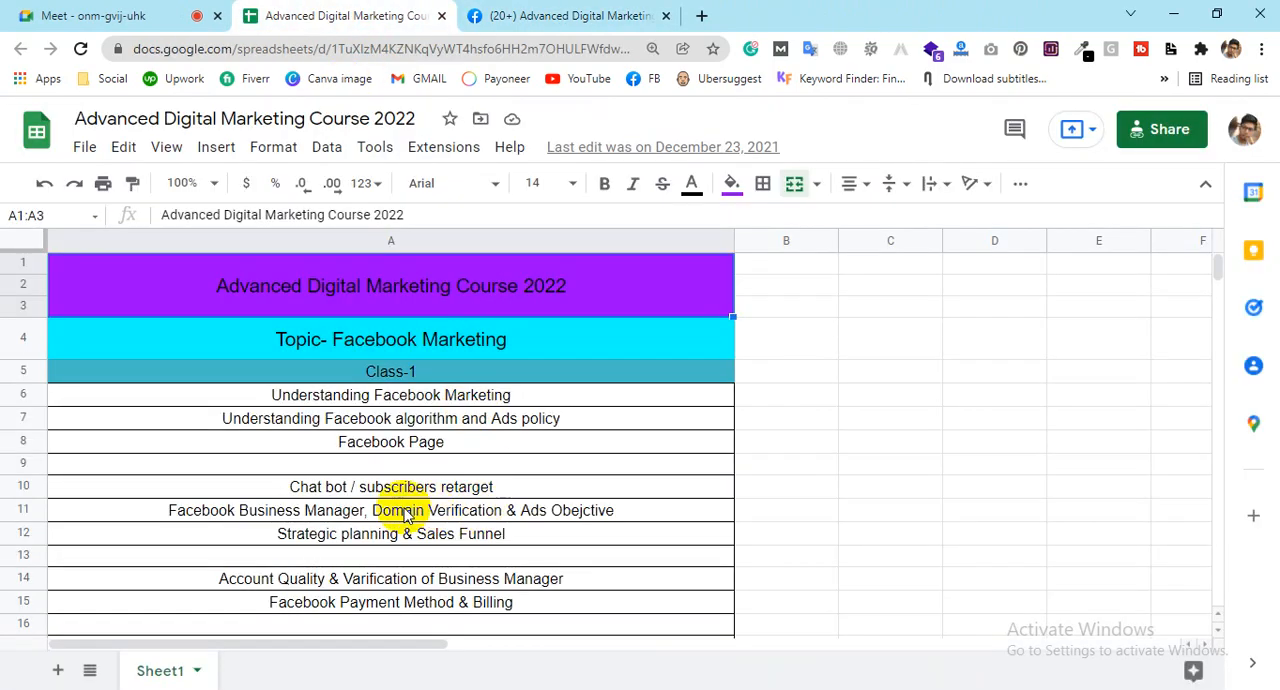
pyautogui.click(288, 515)
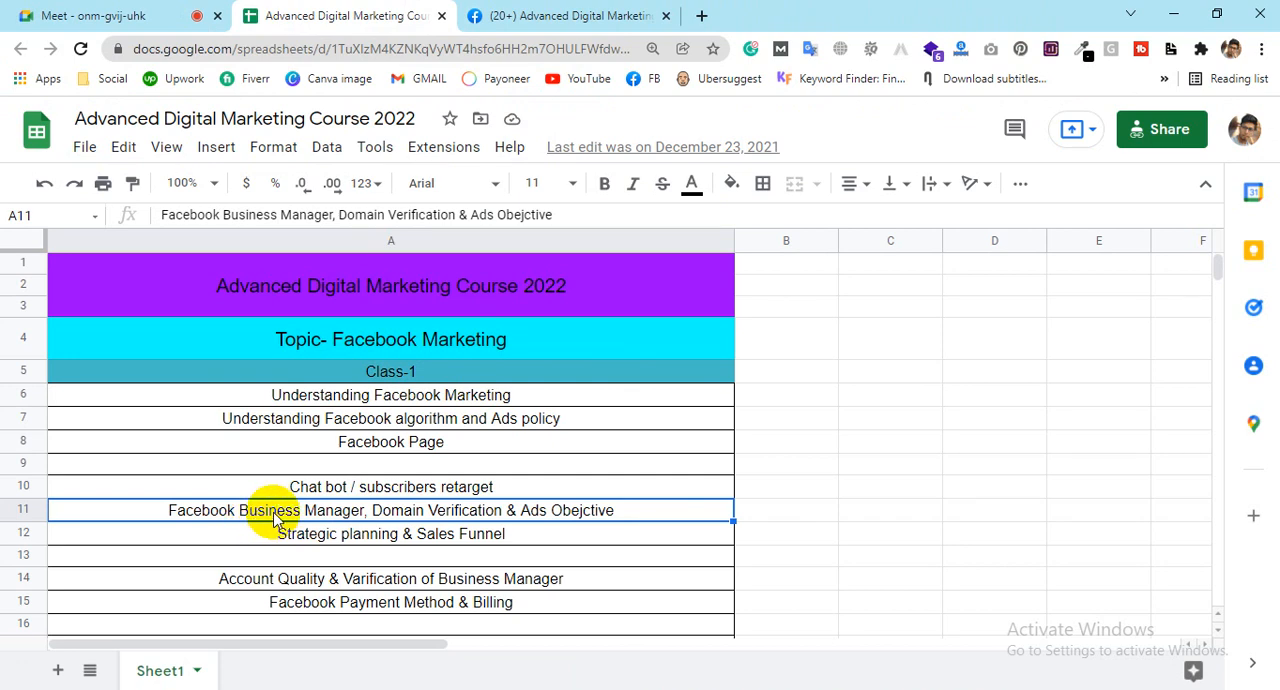
pyautogui.click(168, 511)
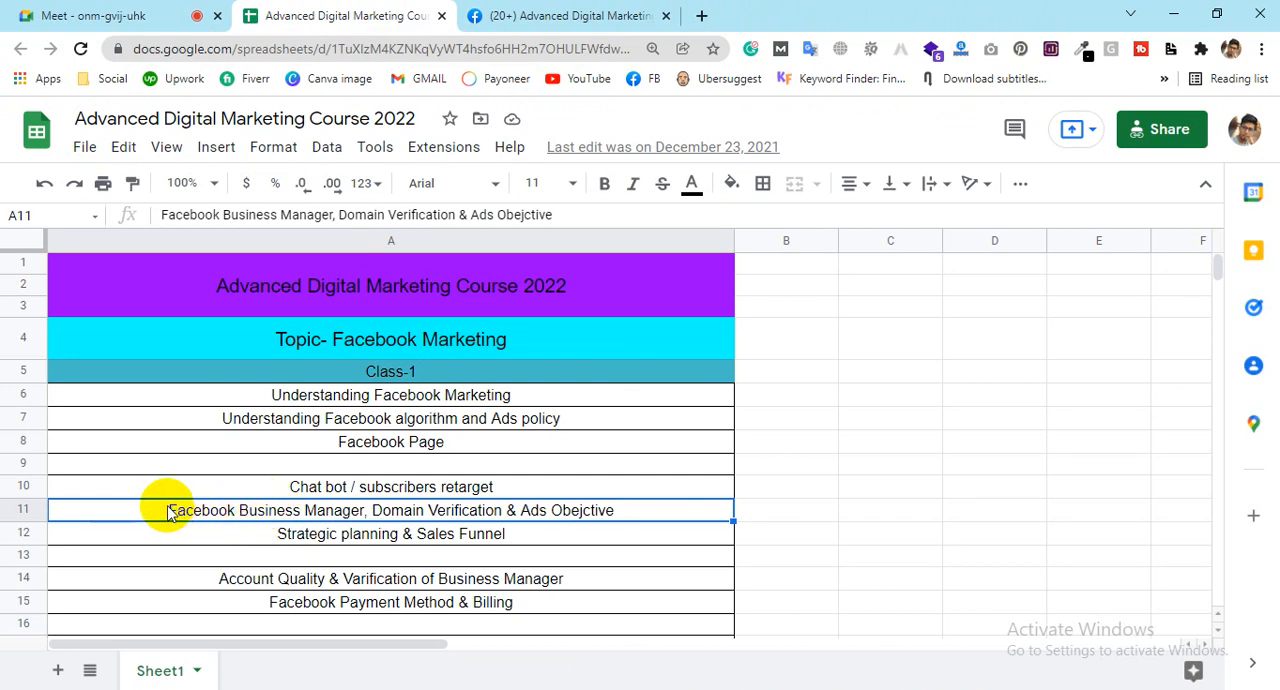
pyautogui.doubleClick(168, 511)
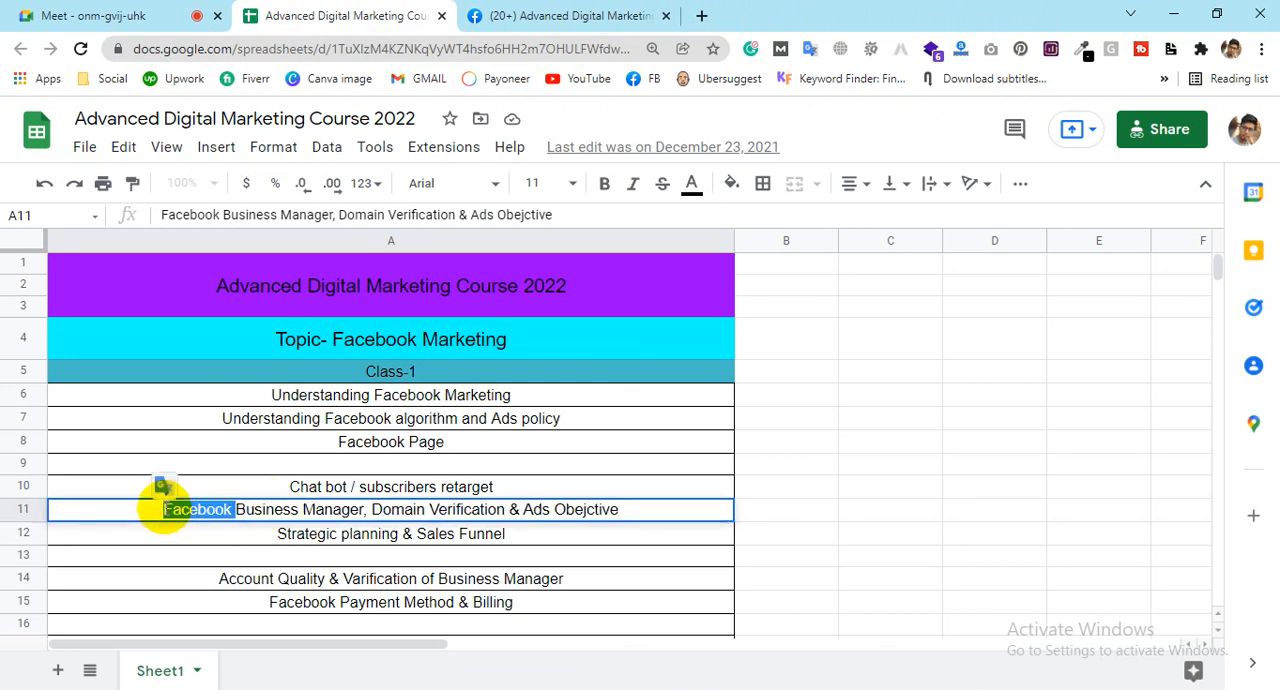
pyautogui.click(166, 511)
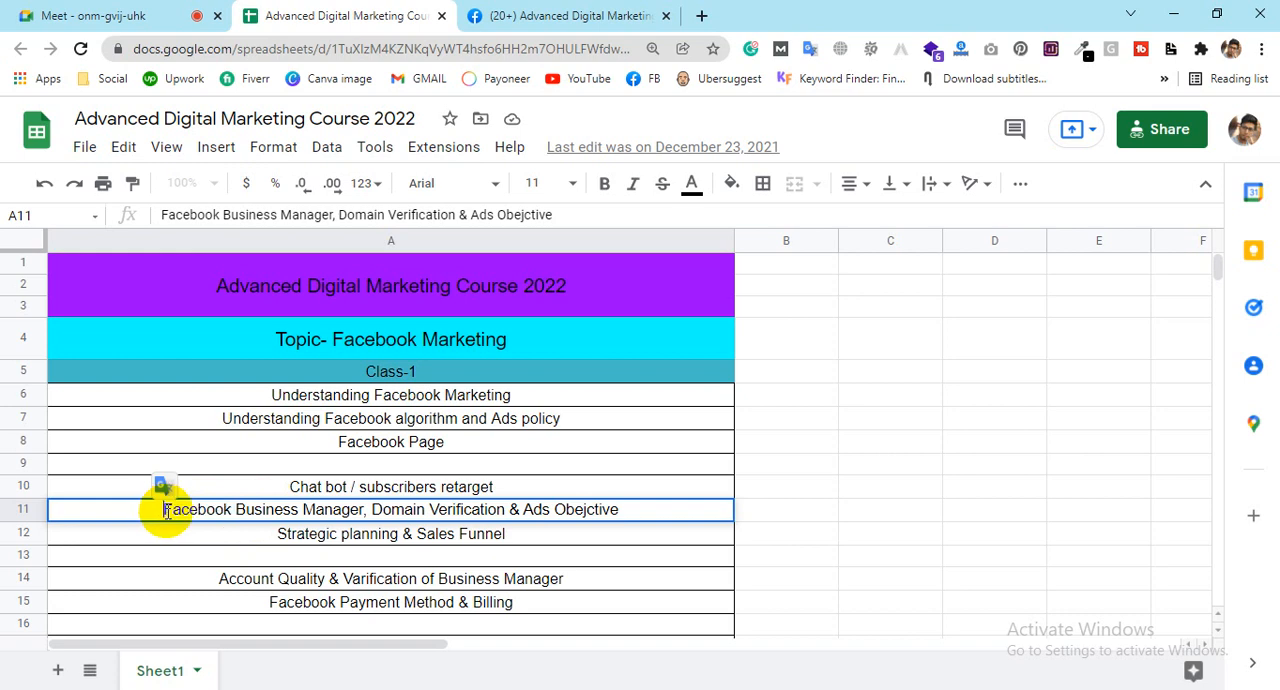
pyautogui.write('Ads Manager')
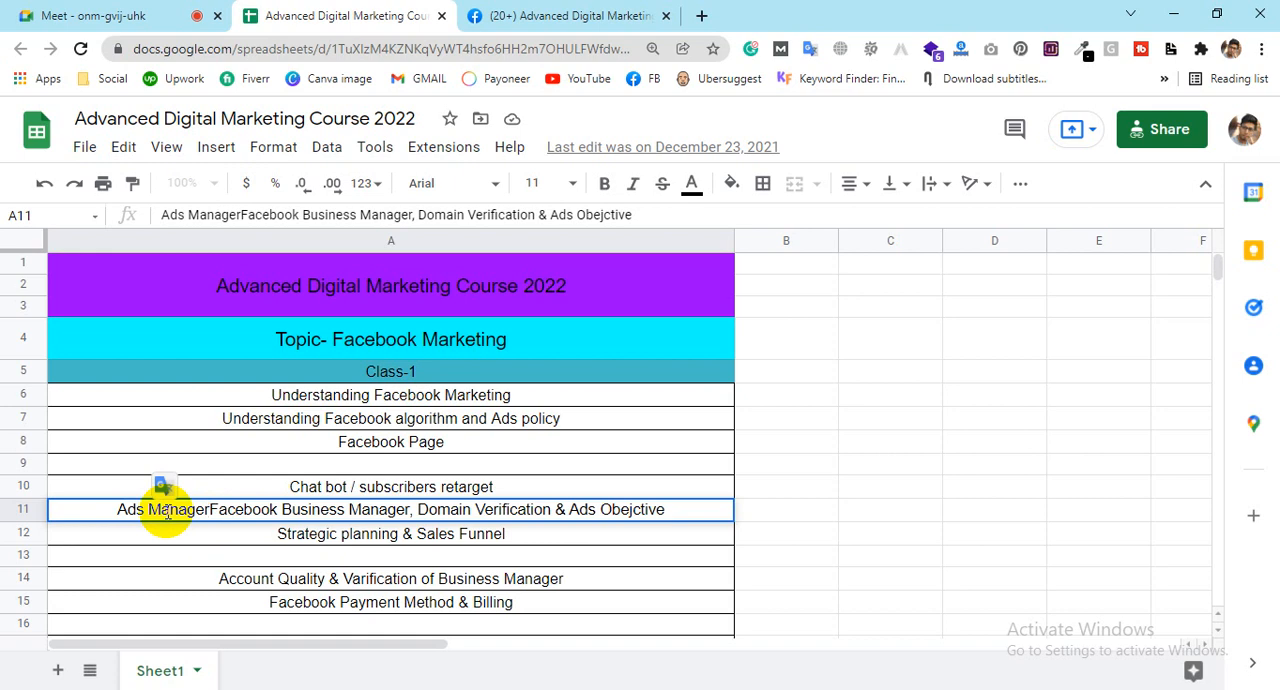
pyautogui.write(',')
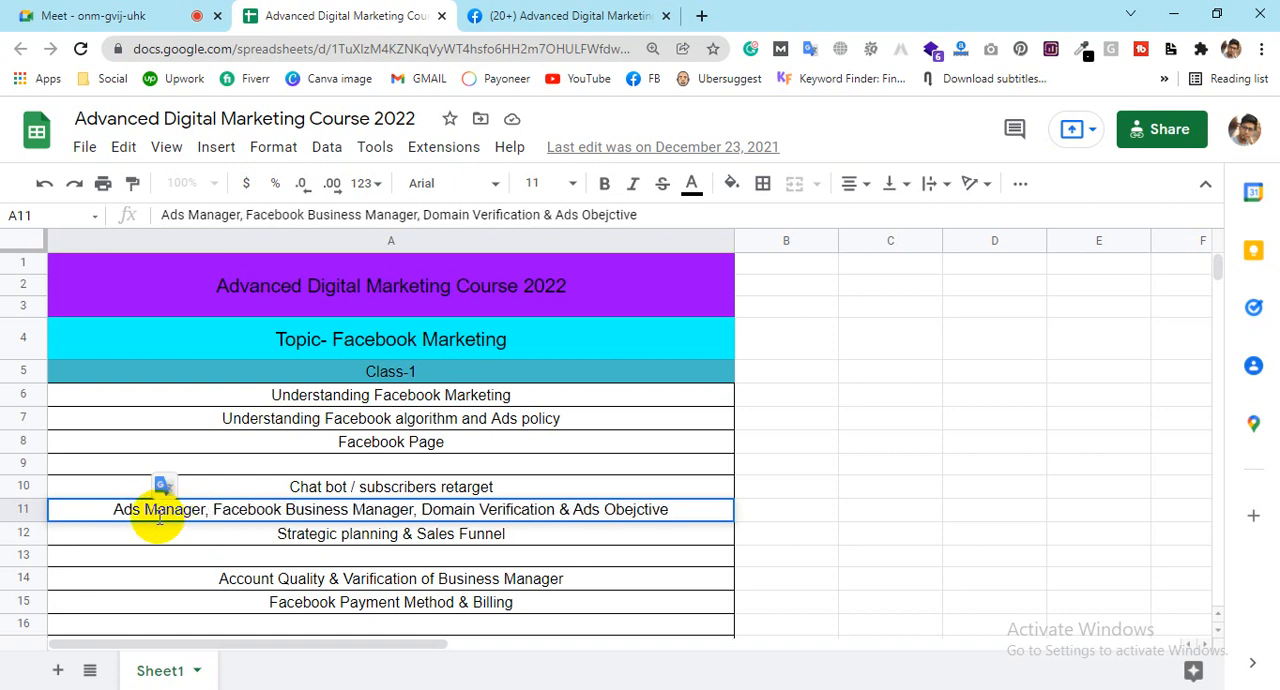
pyautogui.click(516, 540)
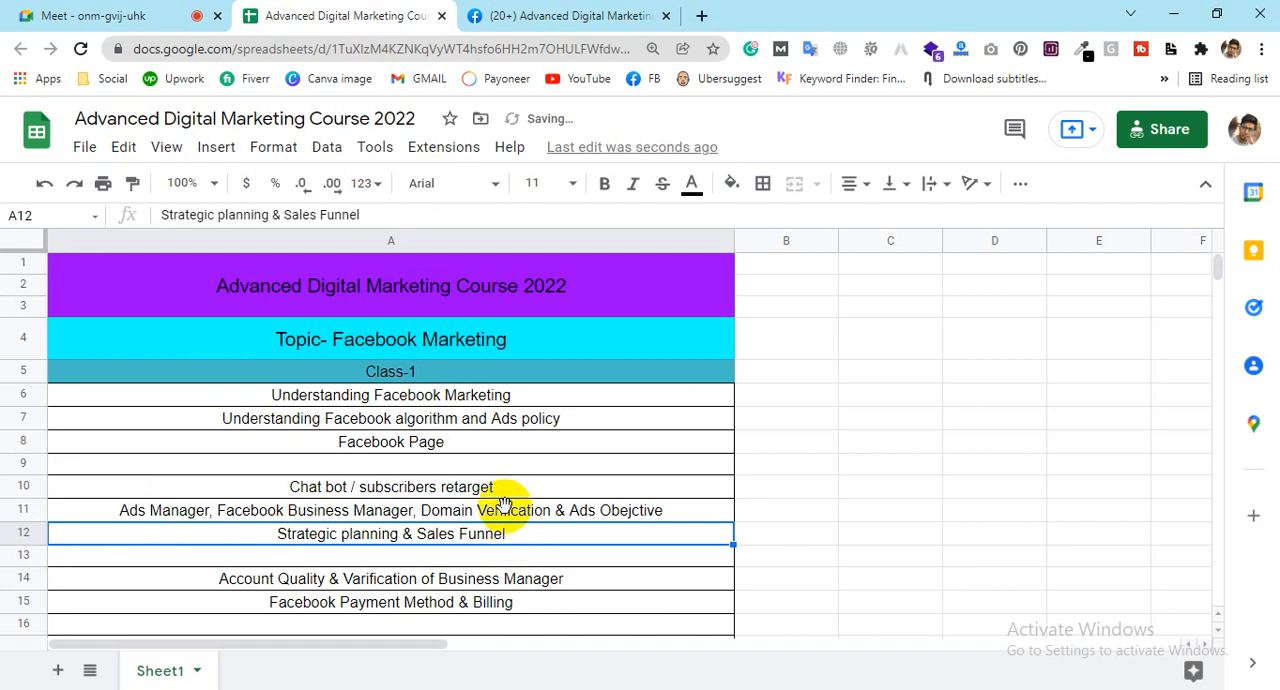
pyautogui.hotkey('ctrl', 'c')
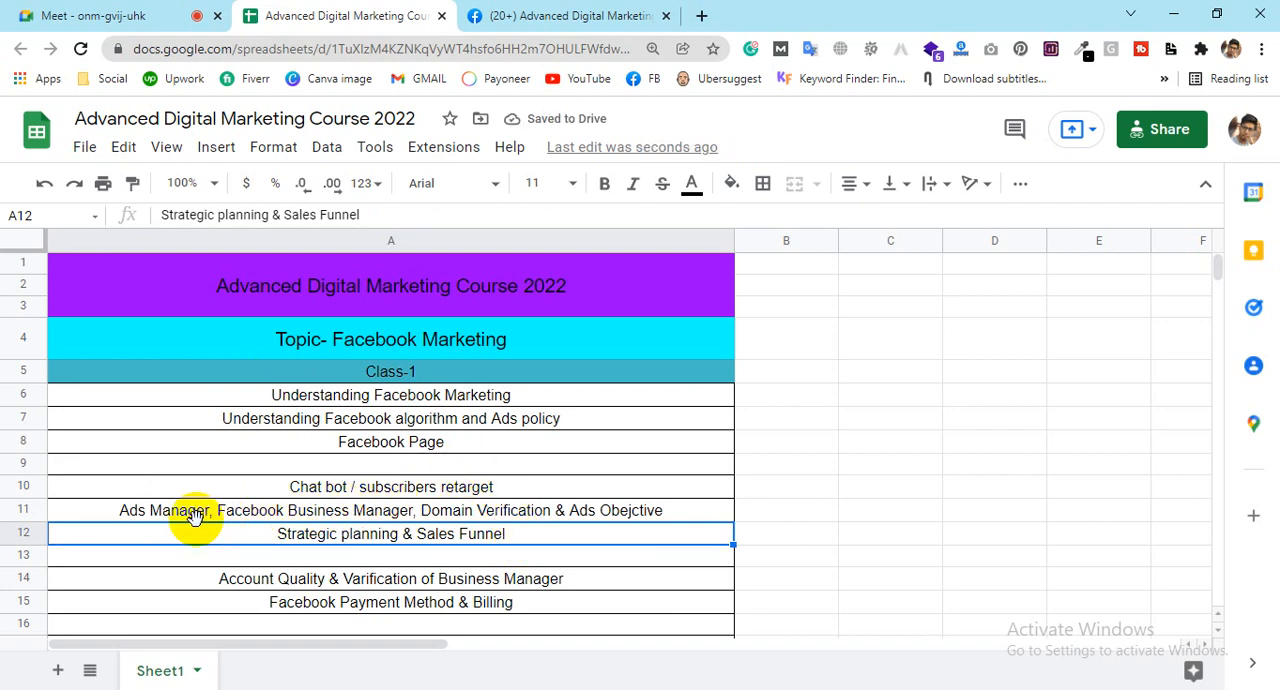
# Step: Switch to Facebook, look over the Advanced Digital Marketing page, open the personal profile and close the chat window
pyautogui.click(524, 13)
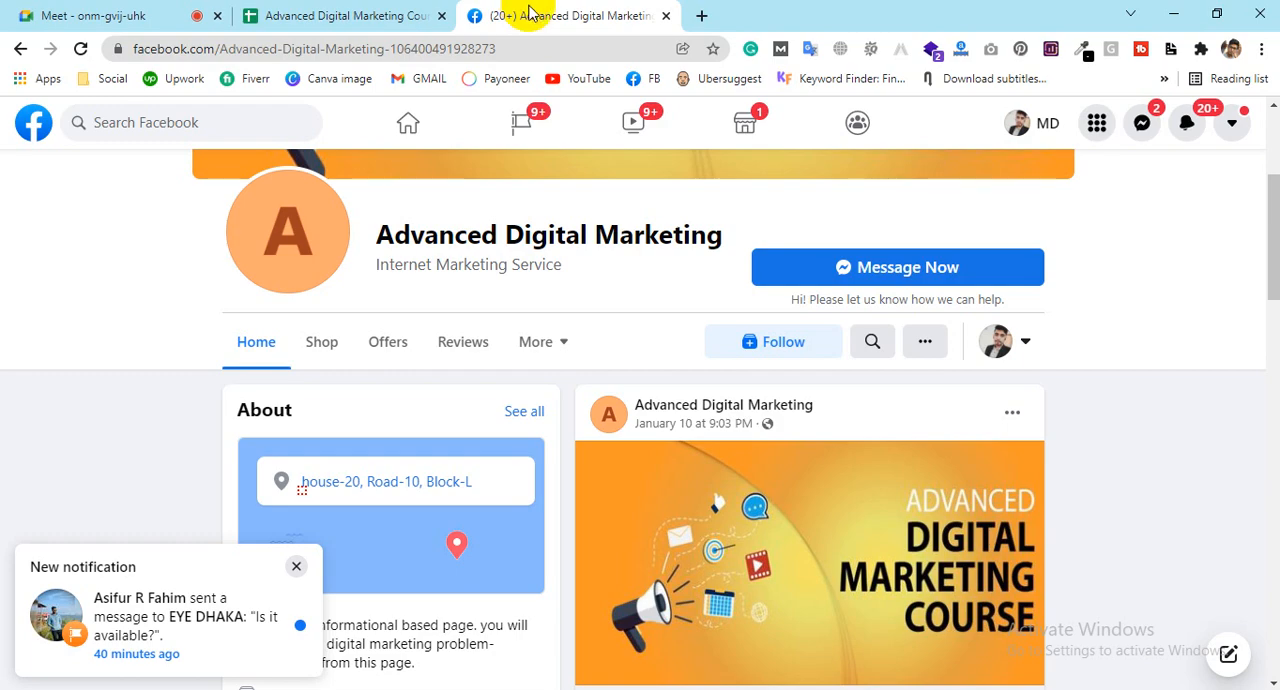
pyautogui.scroll(3, 718, 360)
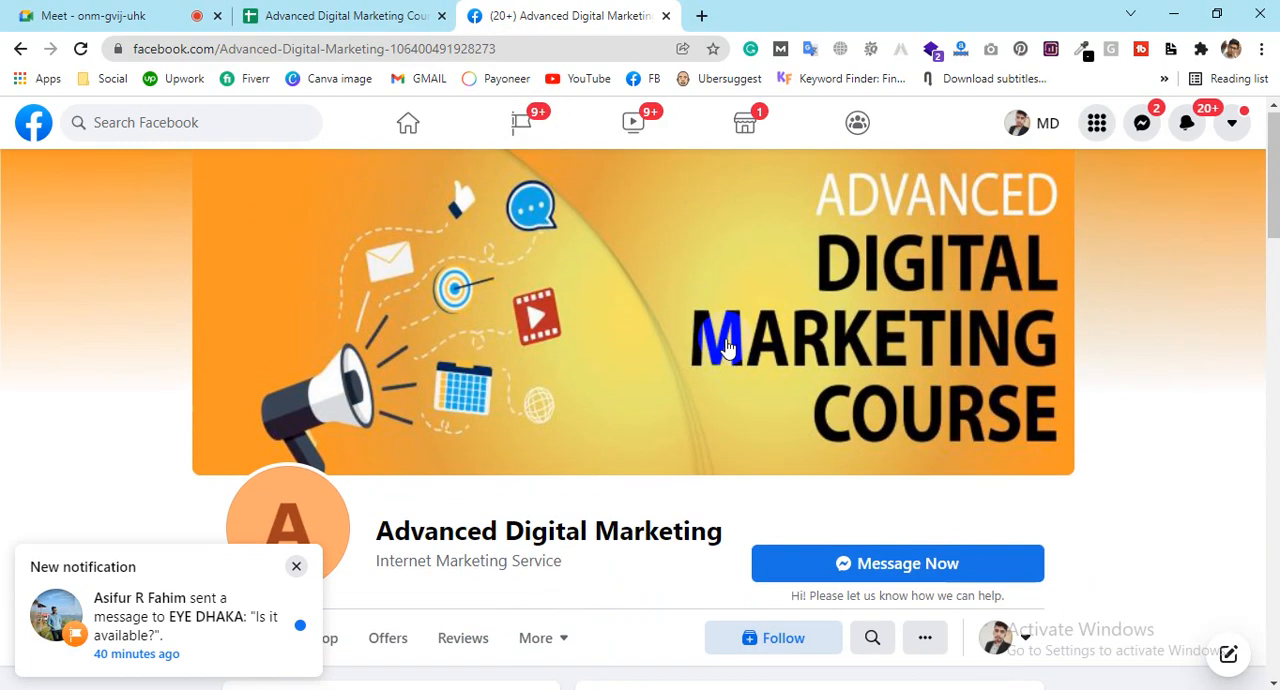
pyautogui.scroll(-2, 726, 346)
pyautogui.click(1020, 122)
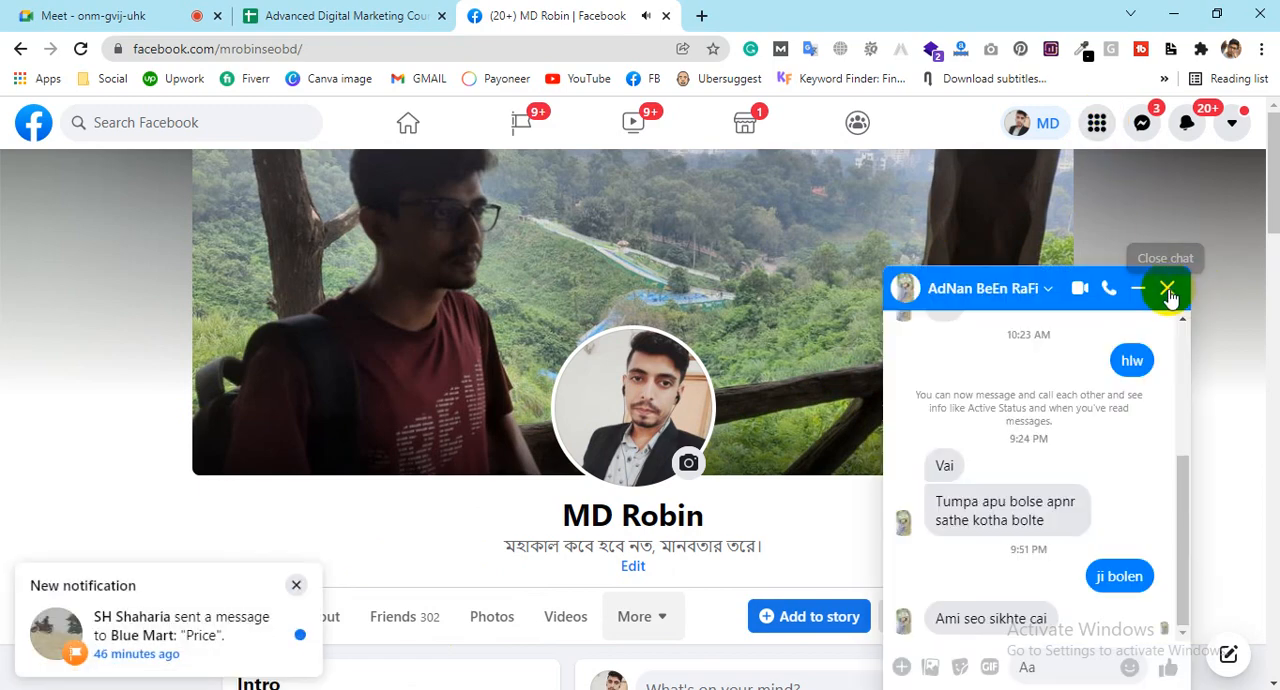
pyautogui.click(1167, 292)
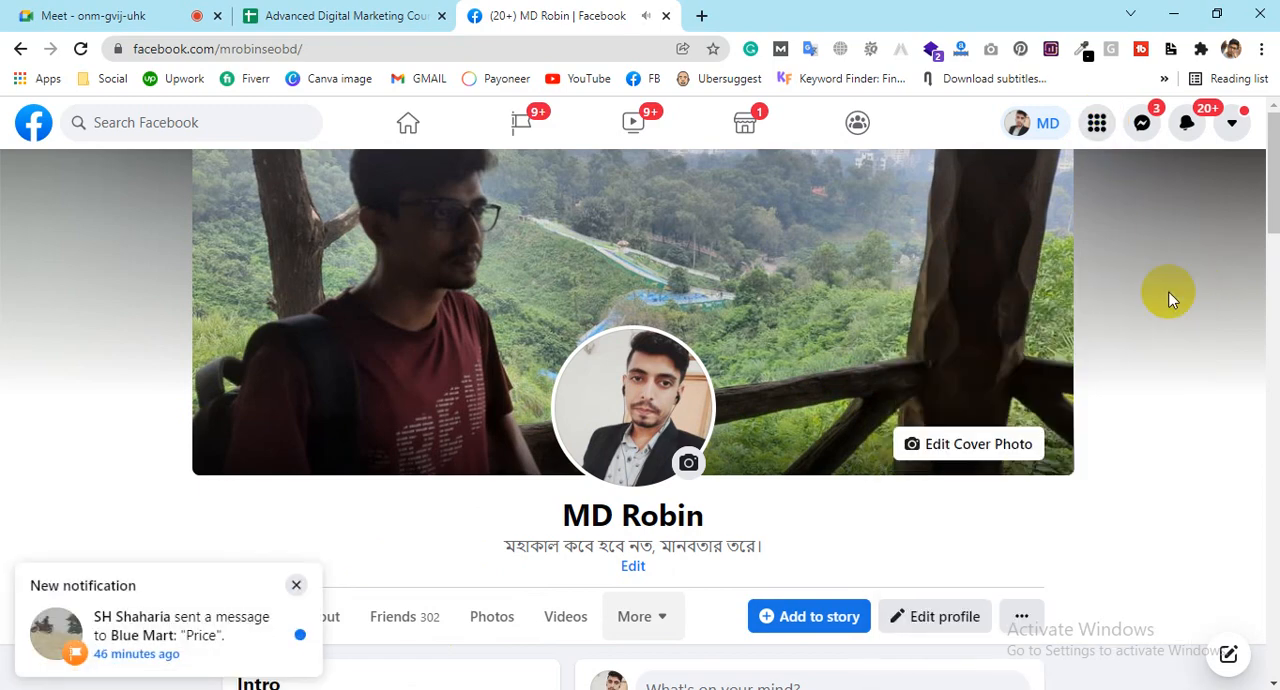
# Step: Open Ads Manager from Facebook's professional tools
pyautogui.click(1097, 121)
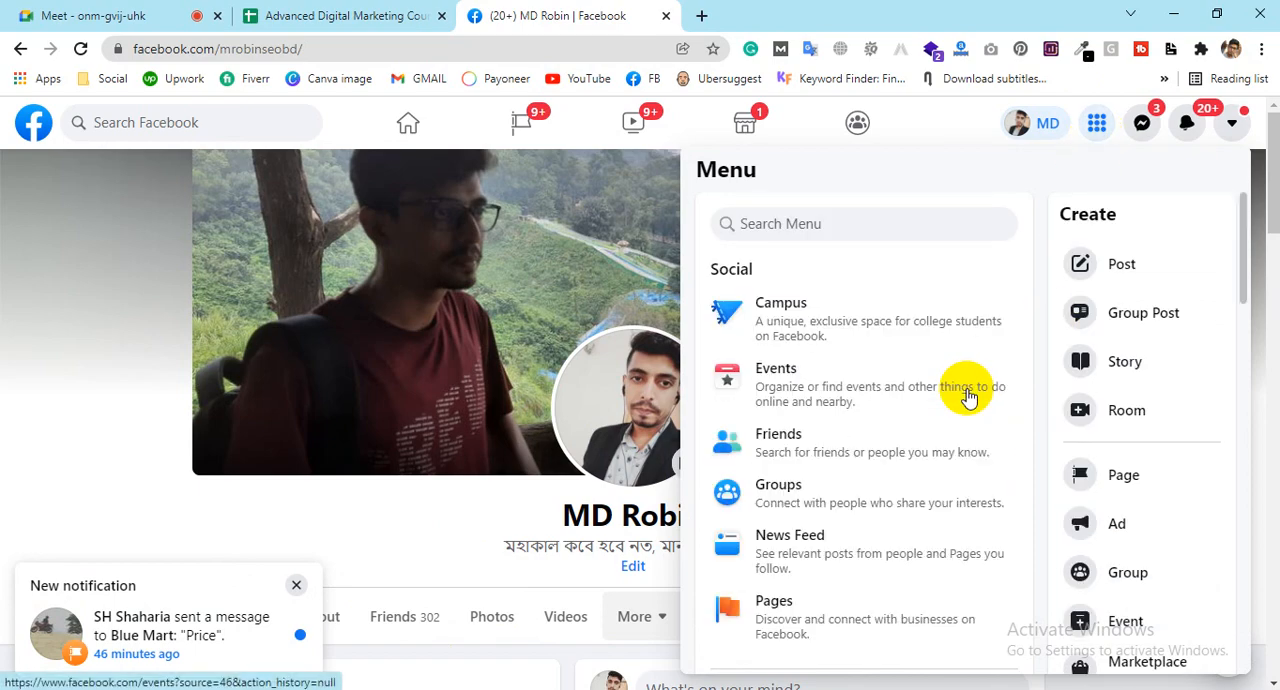
pyautogui.scroll(-3, 826, 391)
pyautogui.scroll(-10, 826, 391)
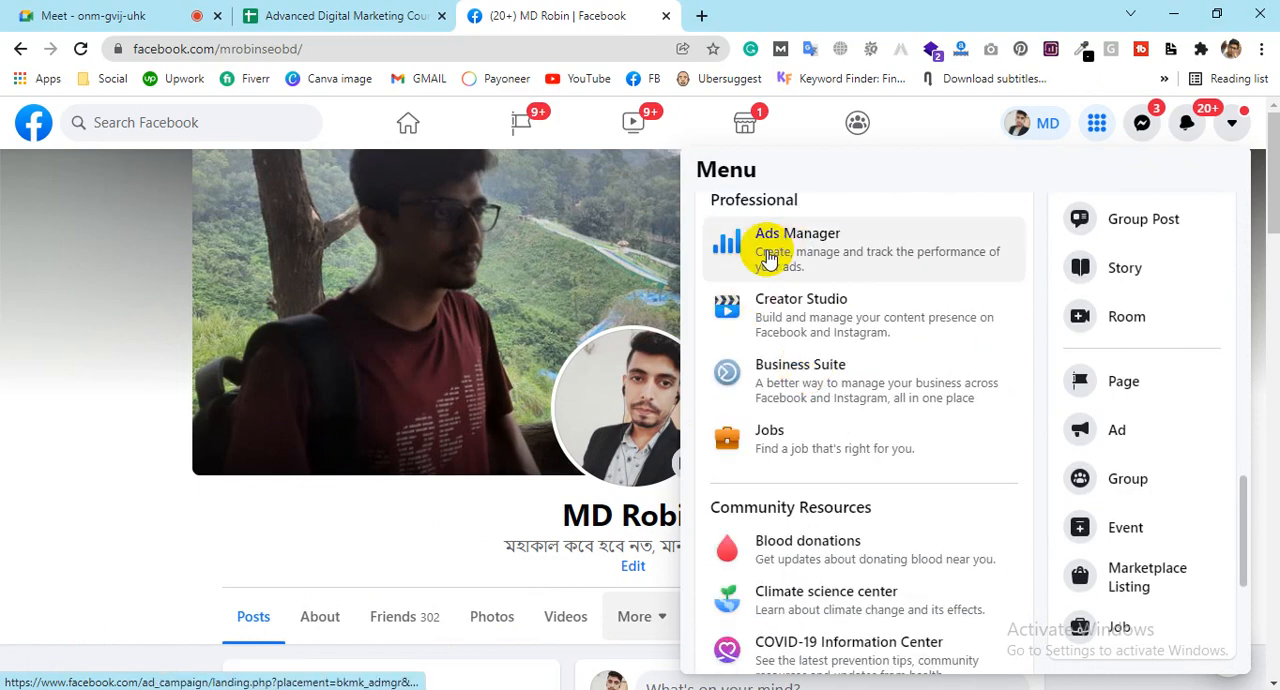
pyautogui.click(793, 253)
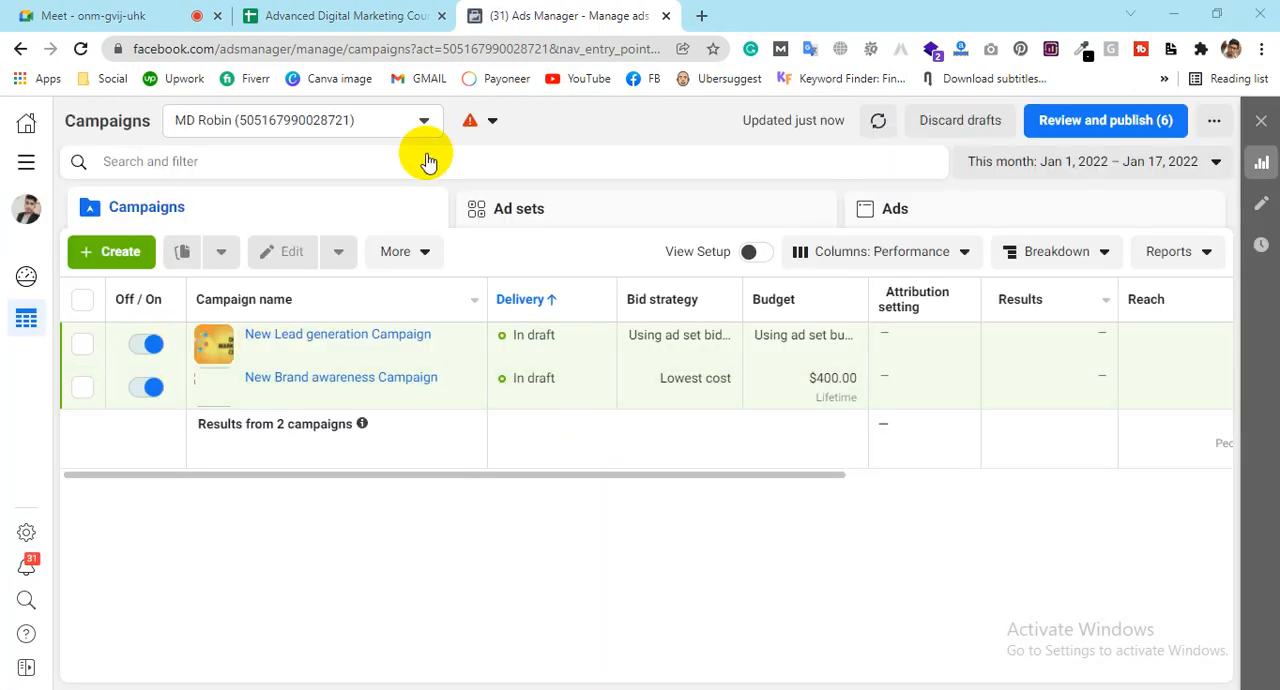
# Step: Switch to the other listed ad account and look through its campaigns
pyautogui.click(208, 123)
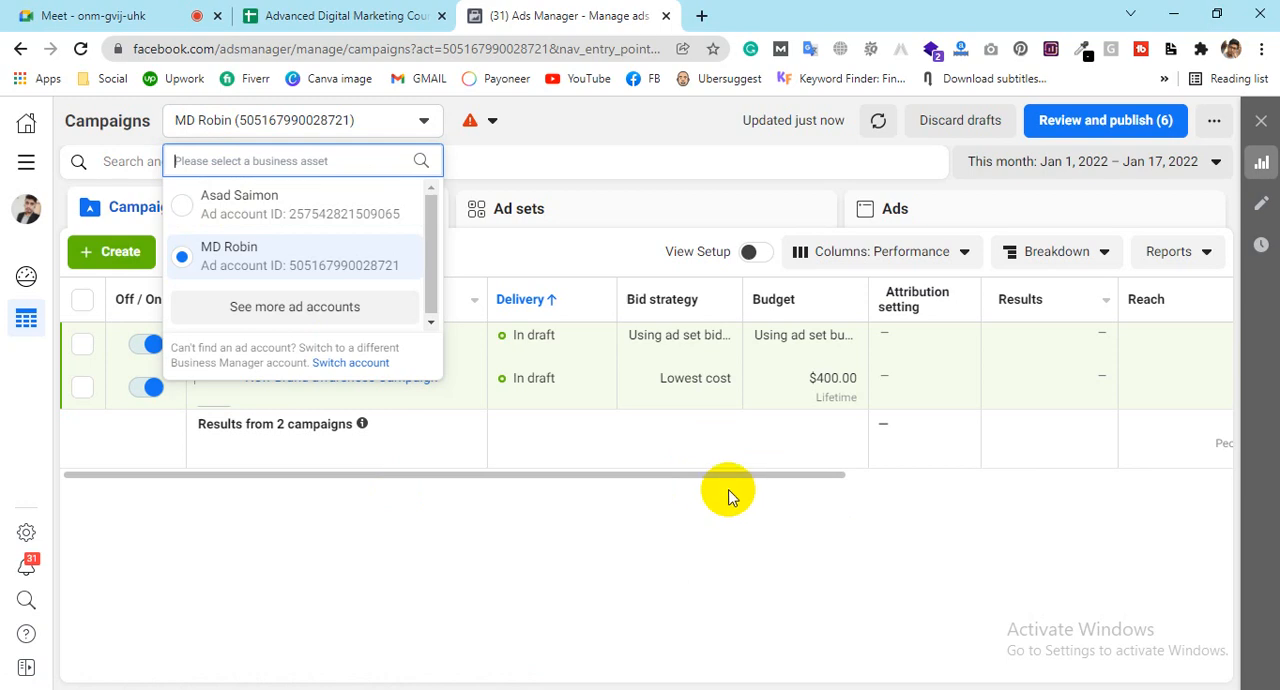
pyautogui.click(243, 197)
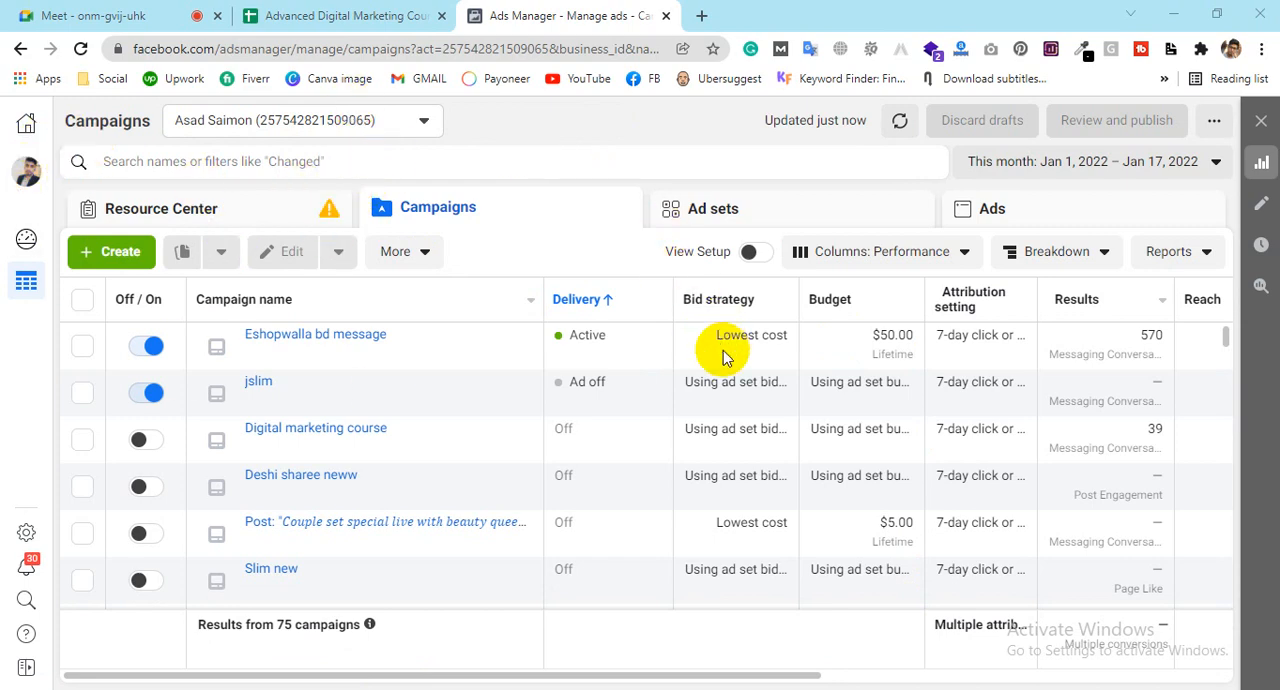
pyautogui.scroll(-1, 723, 352)
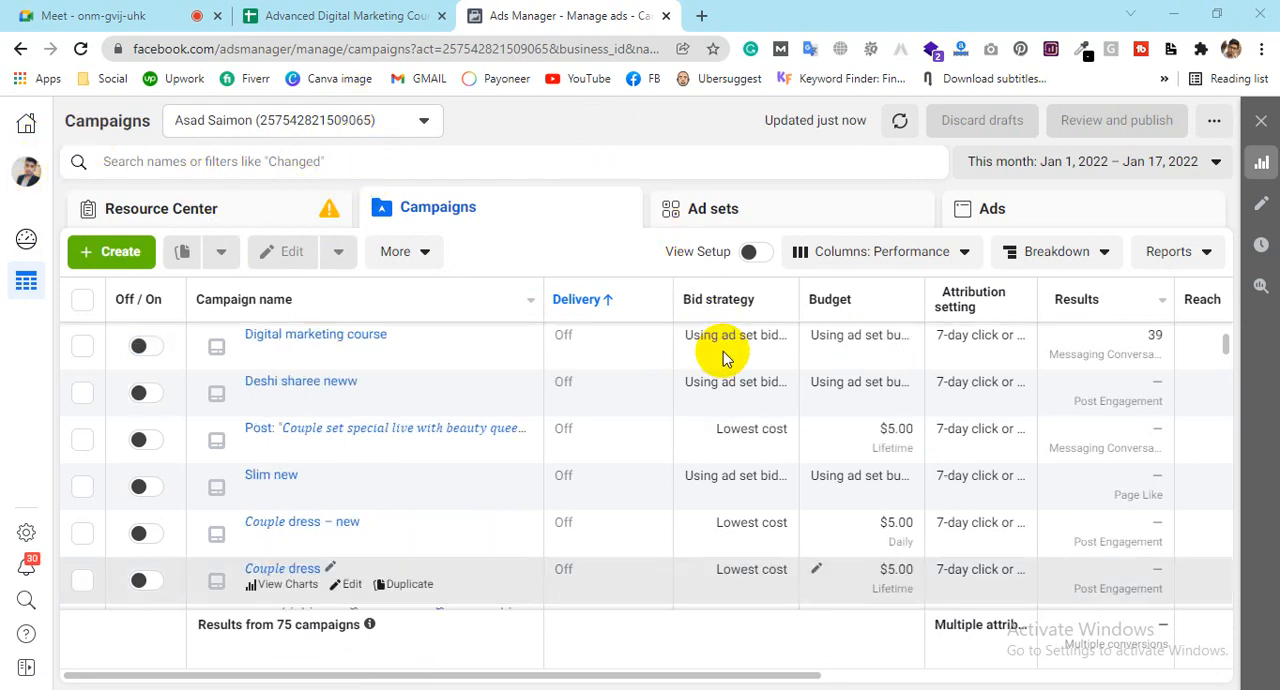
pyautogui.scroll(-3, 723, 351)
pyautogui.scroll(1, 342, 427)
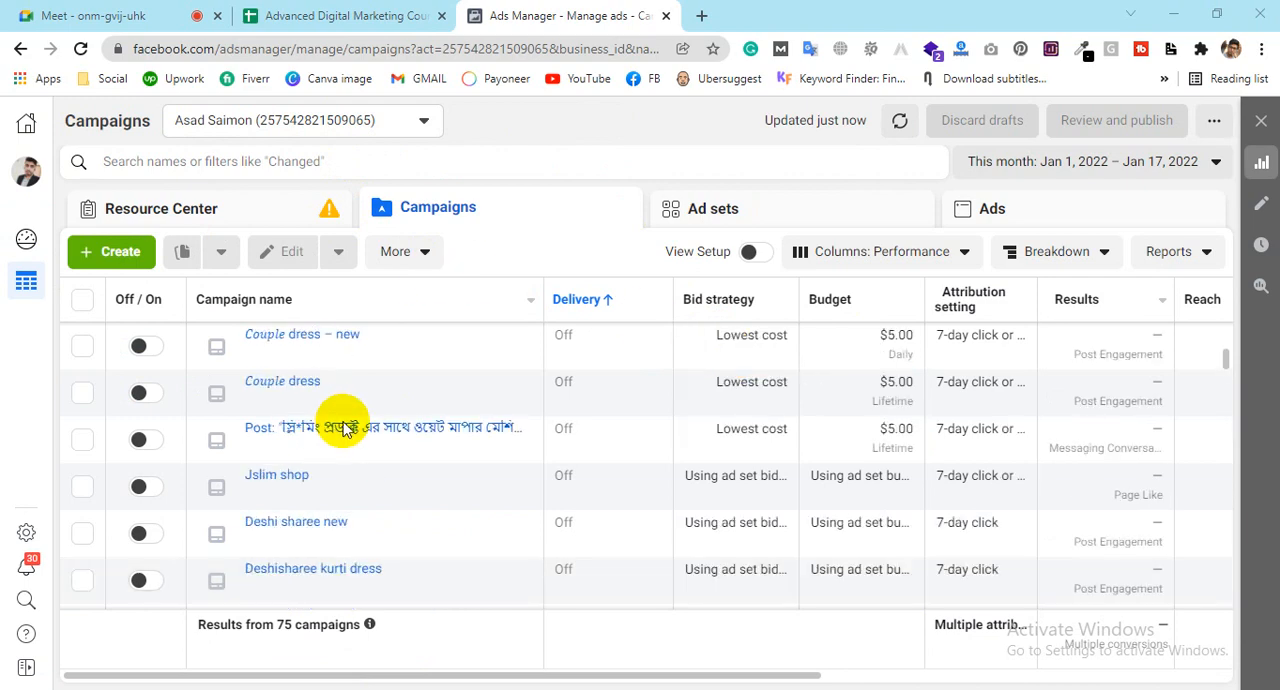
pyautogui.scroll(3, 342, 427)
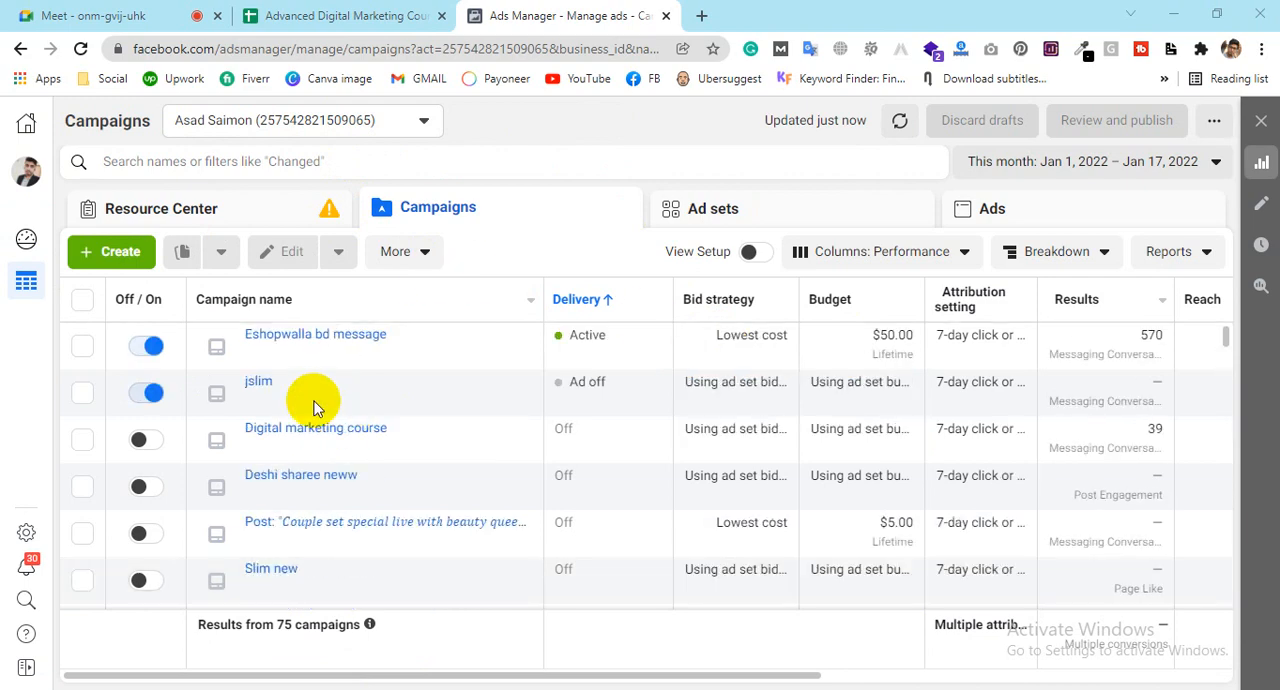
# Step: Expand the Ads Manager navigation and show the list of business accounts and the personal account
pyautogui.click(25, 183)
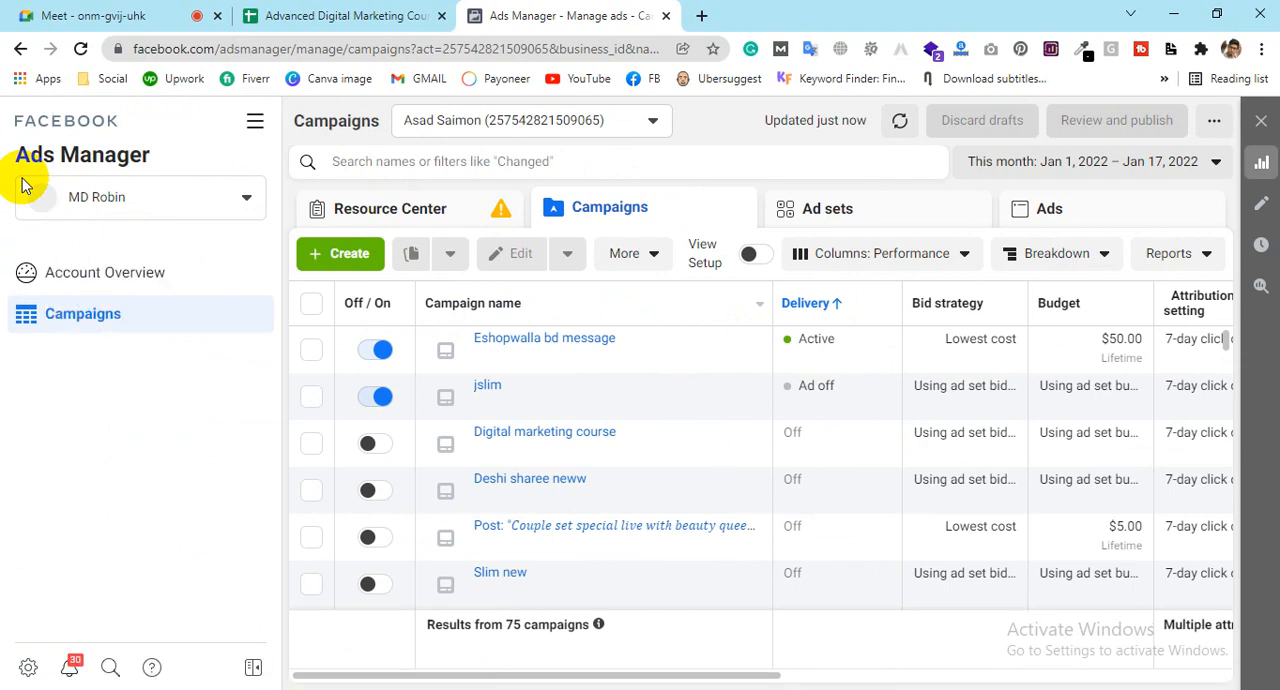
pyautogui.click(25, 186)
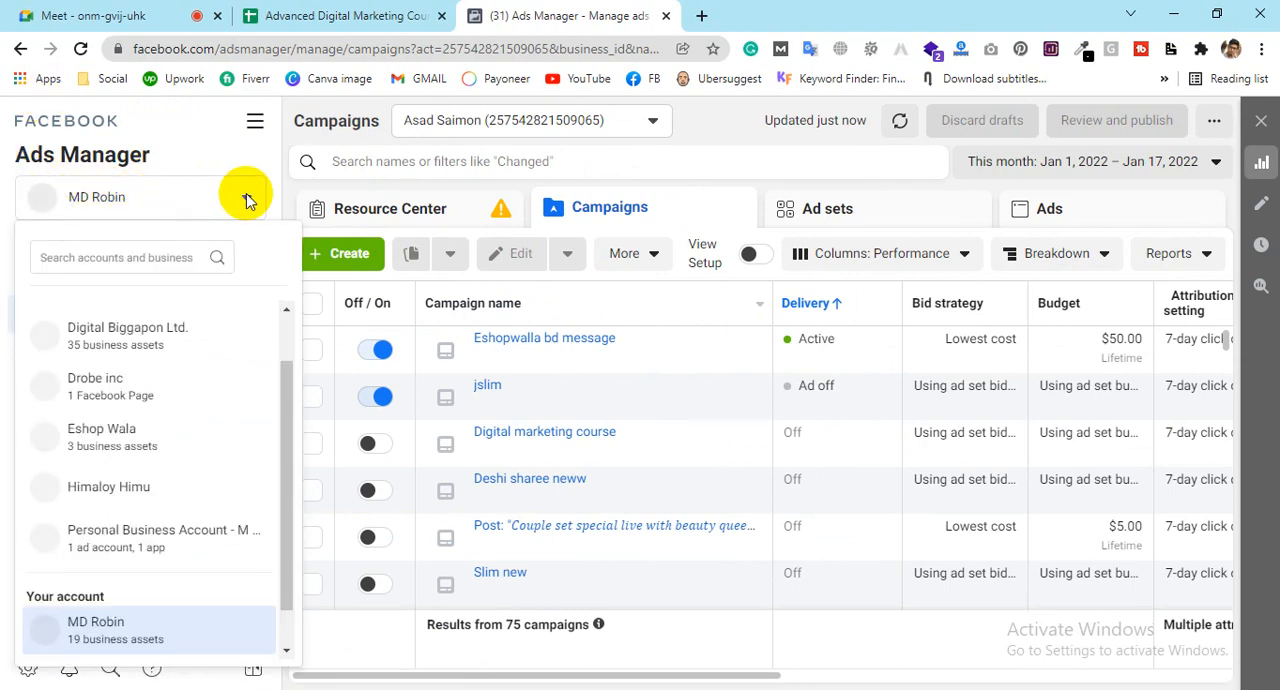
pyautogui.click(246, 198)
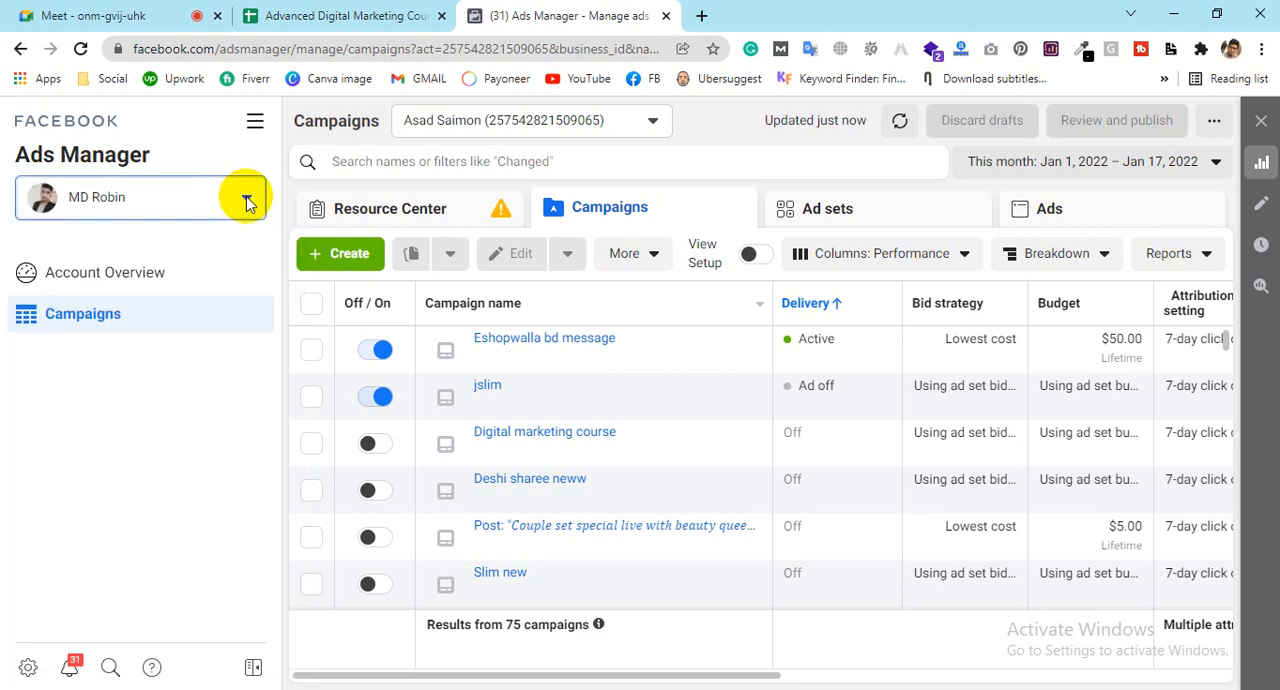
pyautogui.click(247, 199)
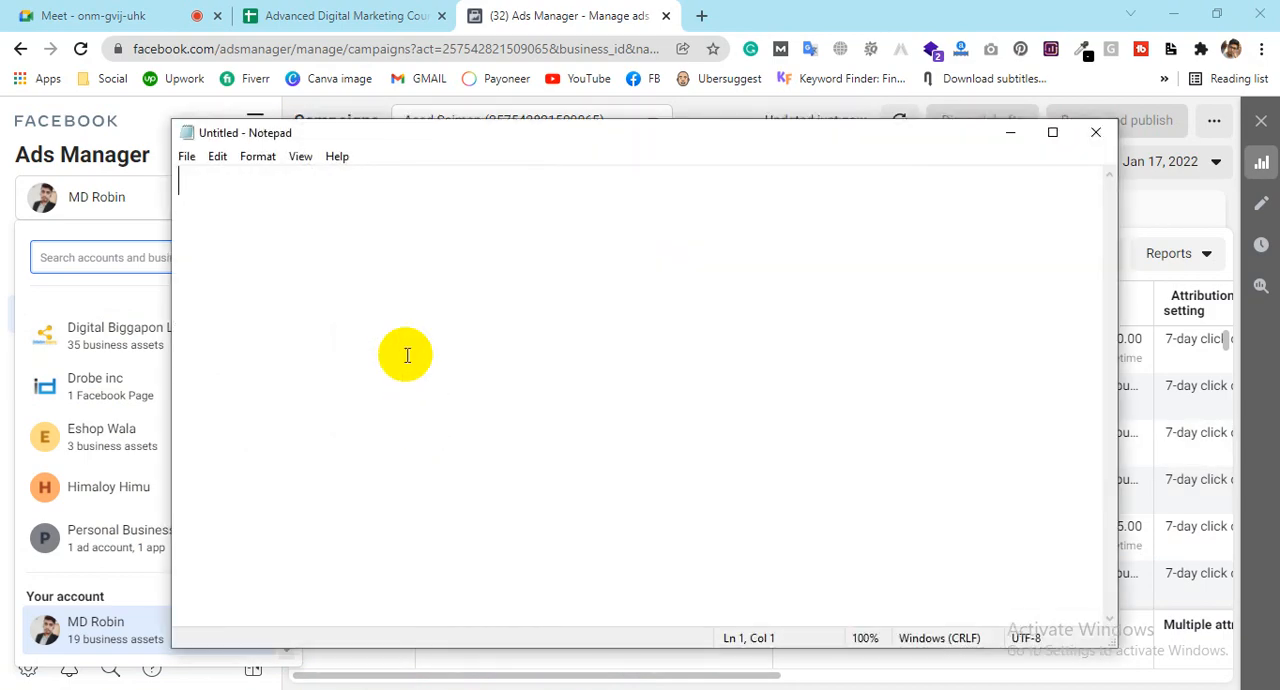
# Step: Move the Notepad window beside the account list and write "Ads manager" with "Under your Profile" on the line below
pyautogui.moveTo(365, 135); pyautogui.dragTo(517, 97)
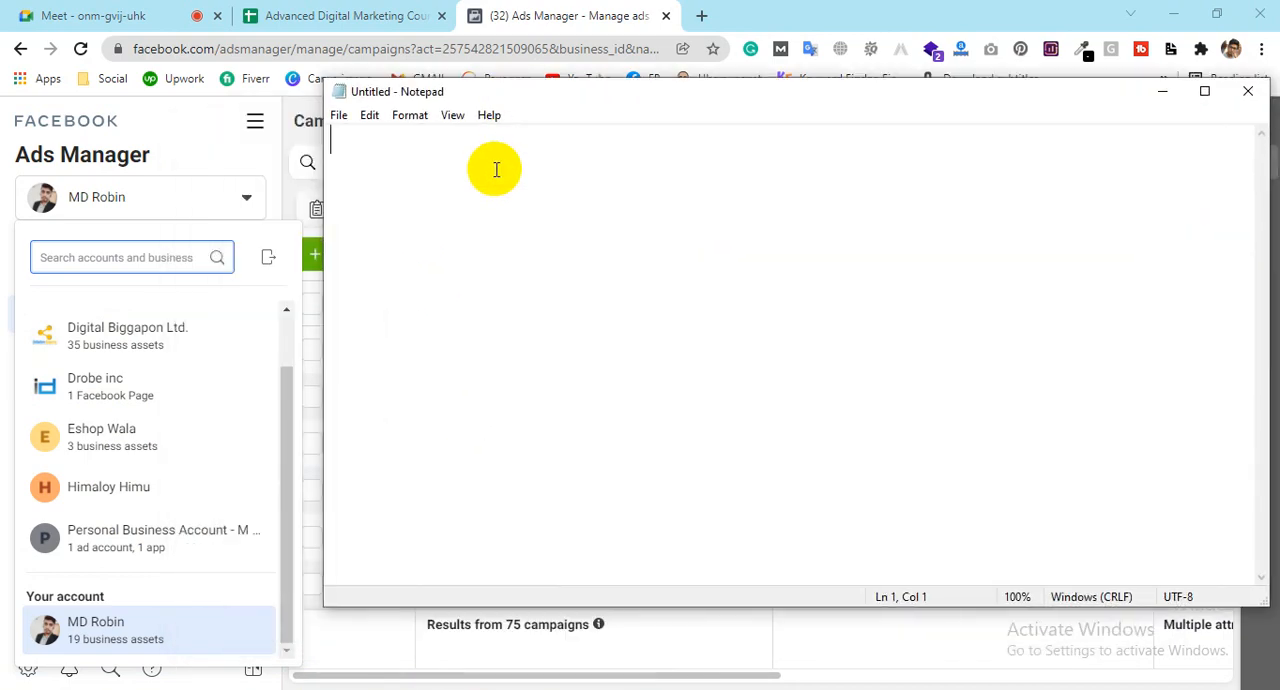
pyautogui.write('Ads m')
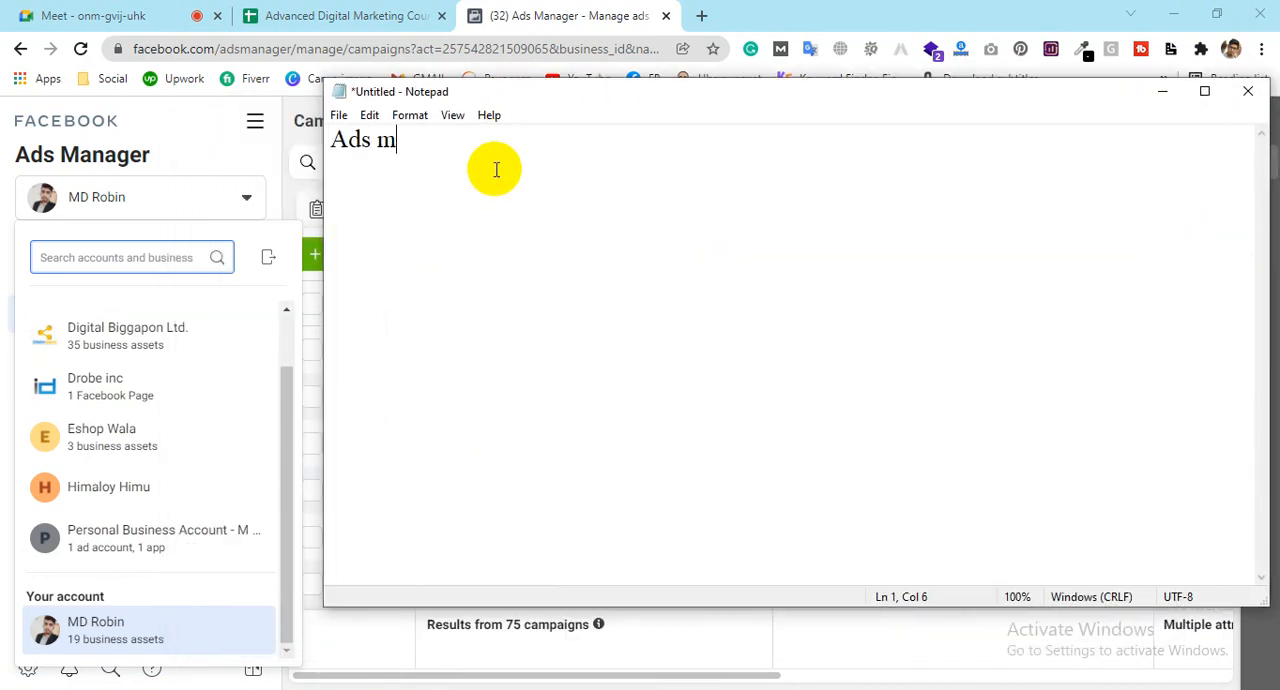
pyautogui.write('anager ')
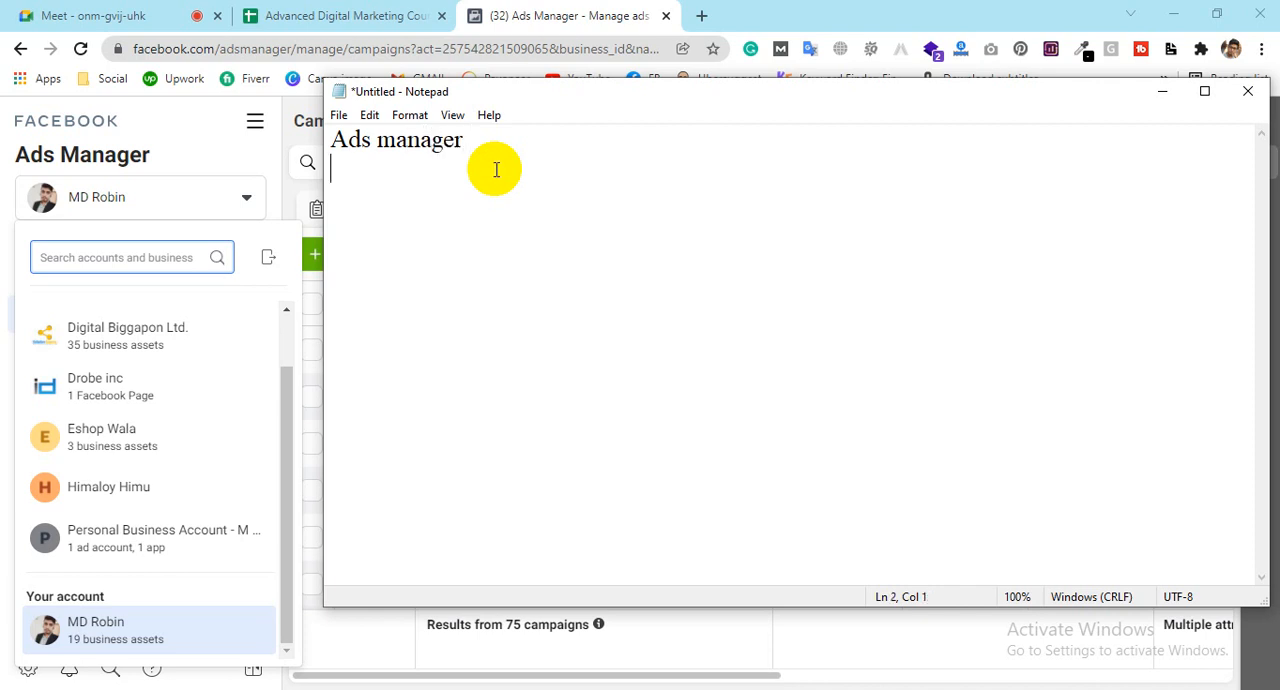
pyautogui.write('Profile ')
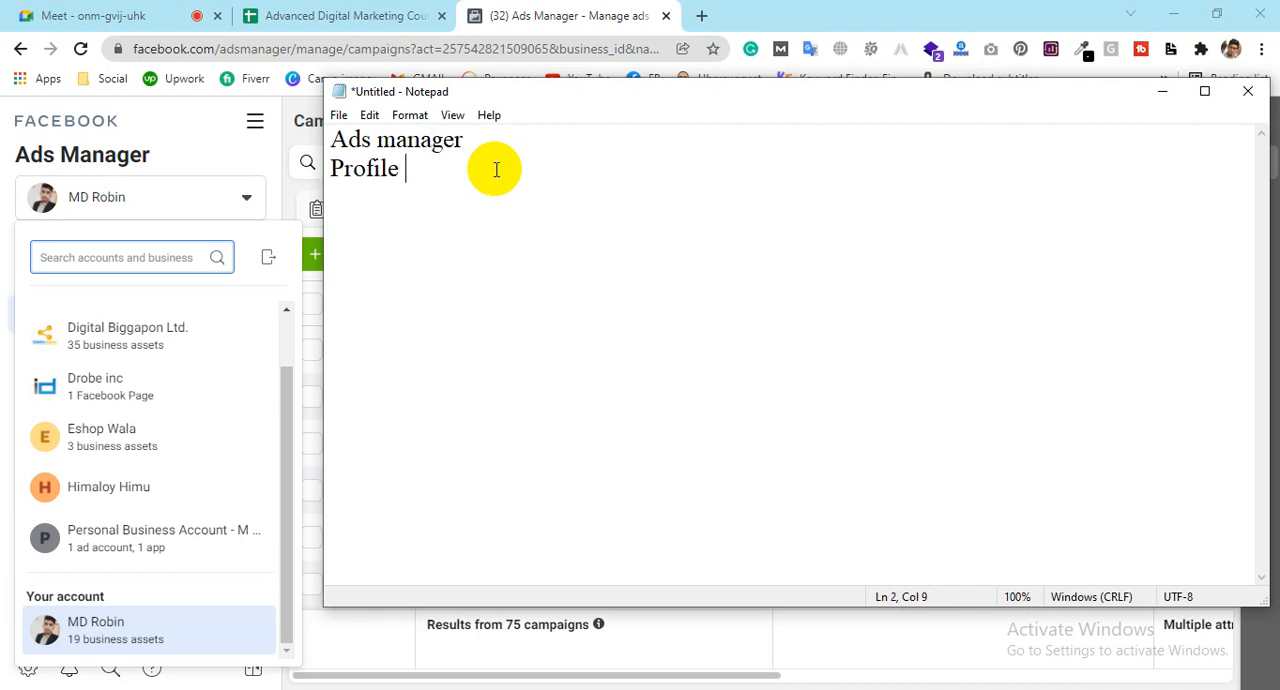
pyautogui.write('u')
pyautogui.press('BackSpace')
pyautogui.click(333, 167)
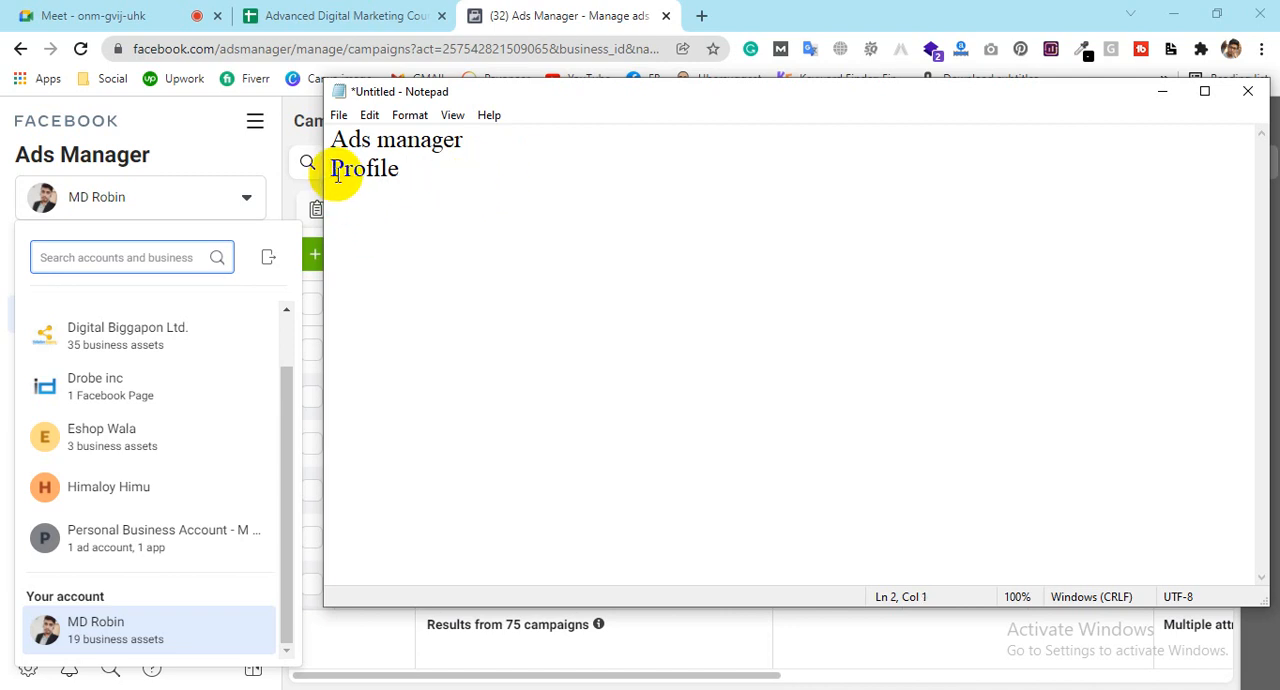
pyautogui.write('Under')
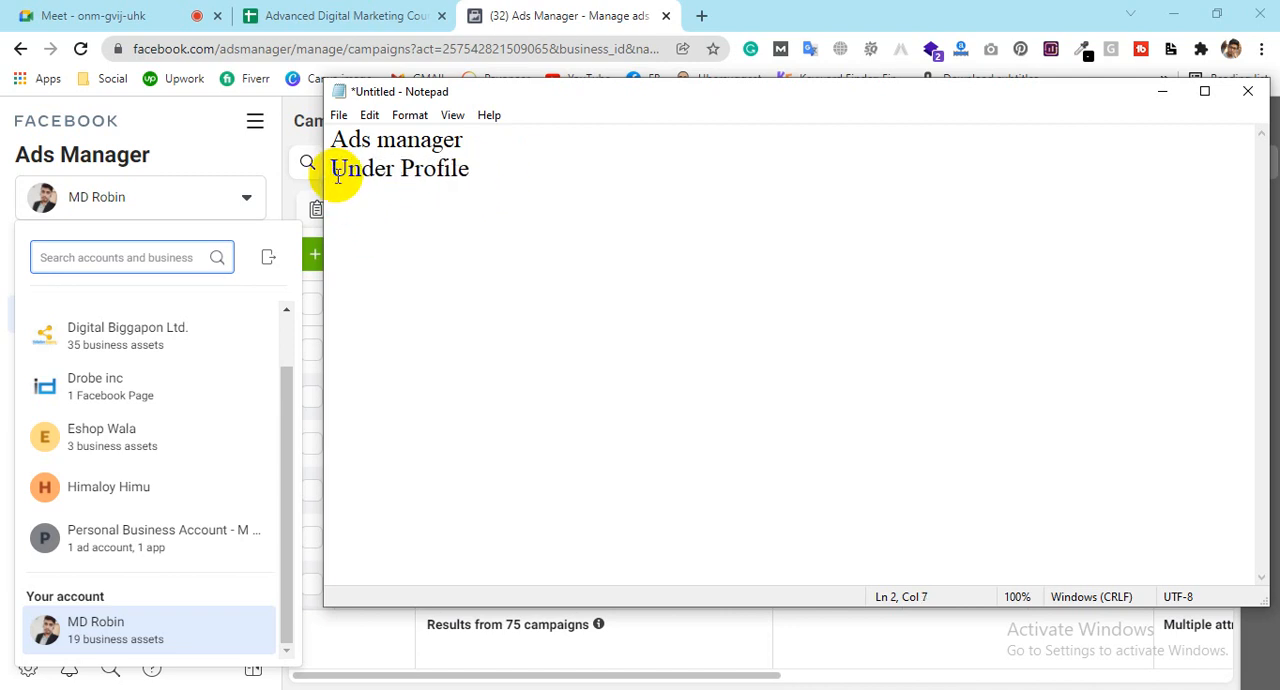
pyautogui.write(' your')
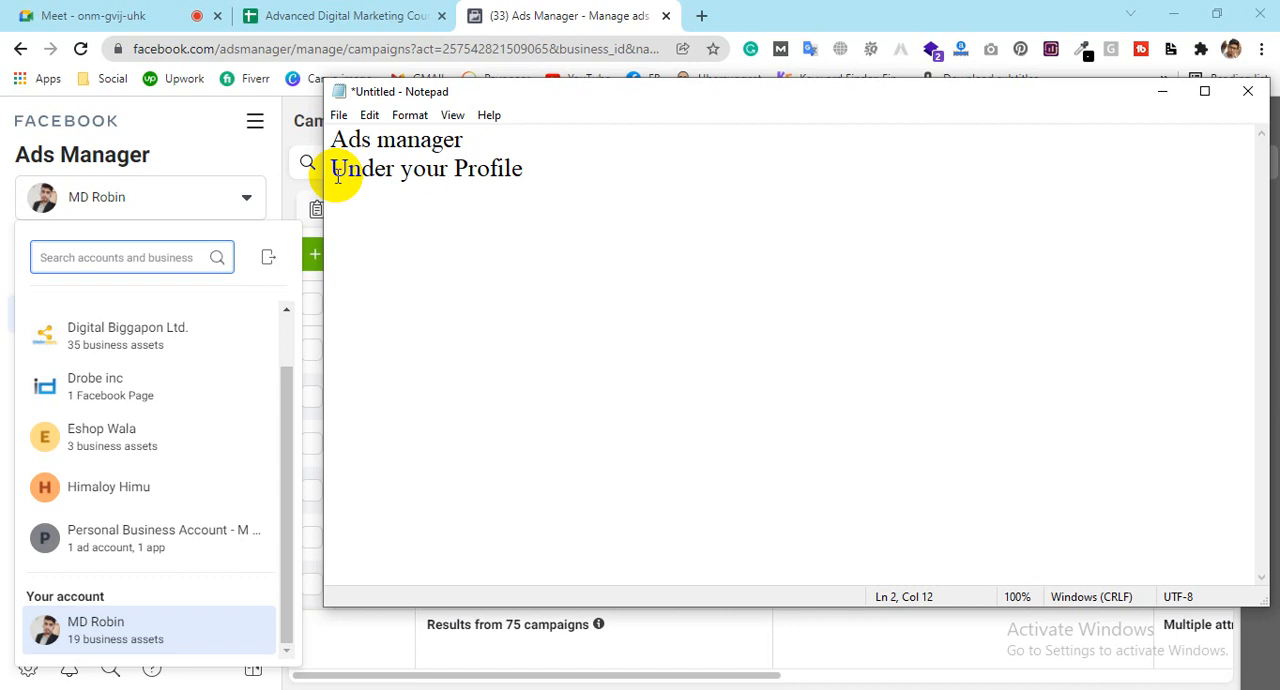
# Step: Add a "Bussiness Manager" heading after a blank line in the notes, with "Multiple Ads manager" on the line below
pyautogui.click(556, 167)
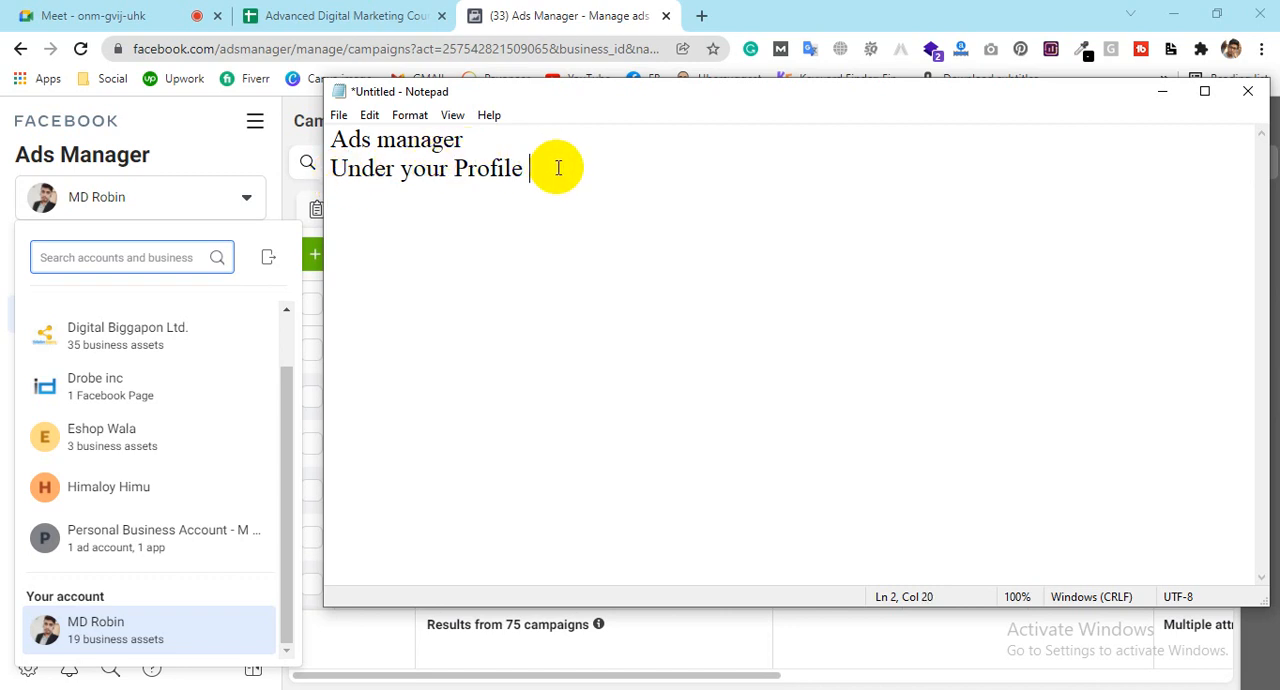
pyautogui.press('Return')
pyautogui.press('Return')
pyautogui.write('Bussiness ')
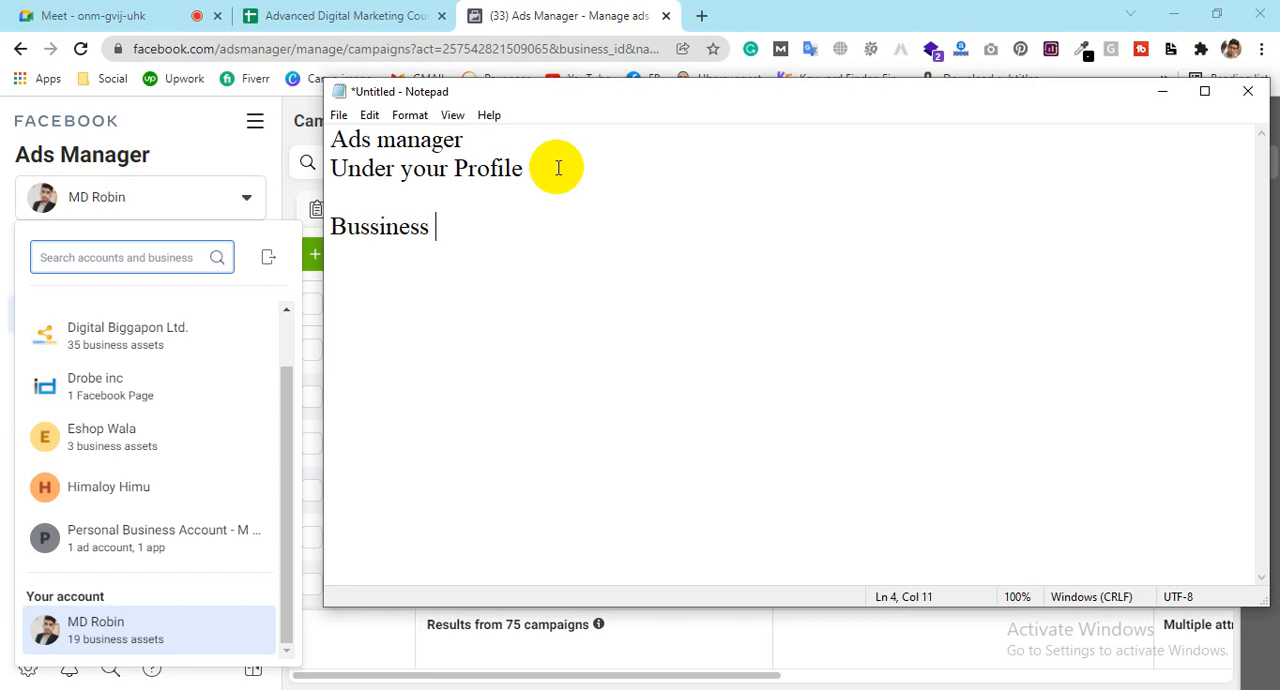
pyautogui.write('Manager')
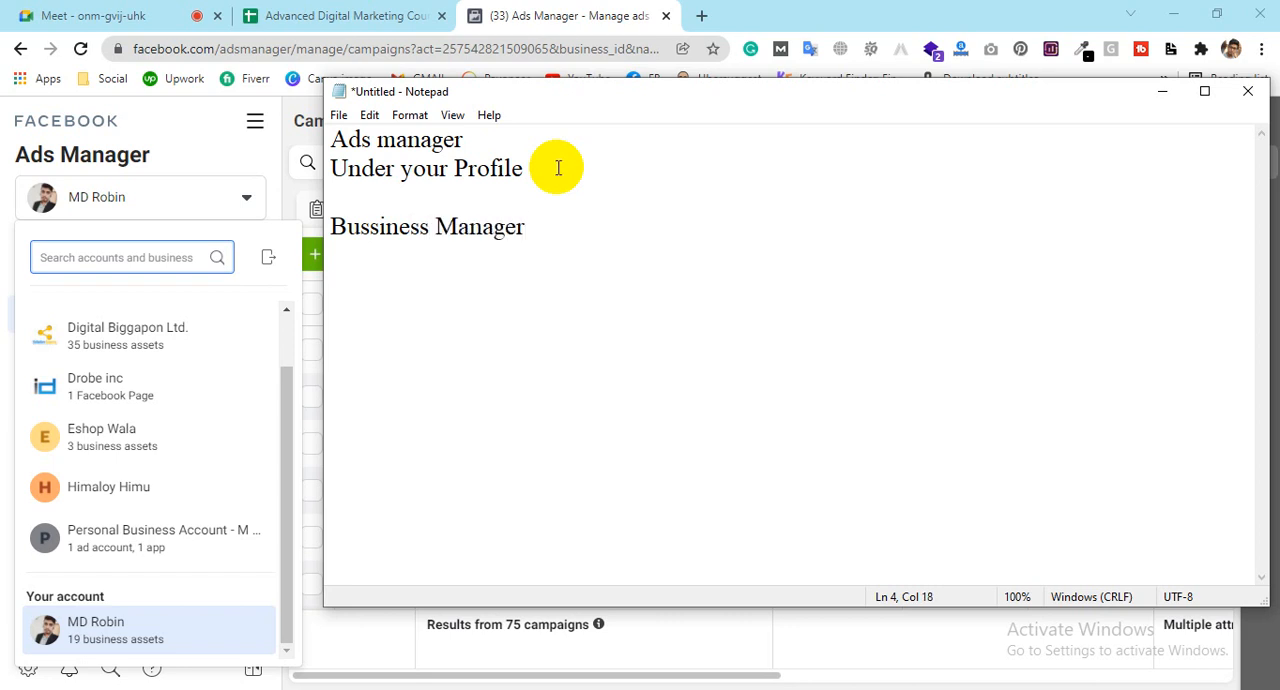
pyautogui.press('Return')
pyautogui.write('Multiple ')
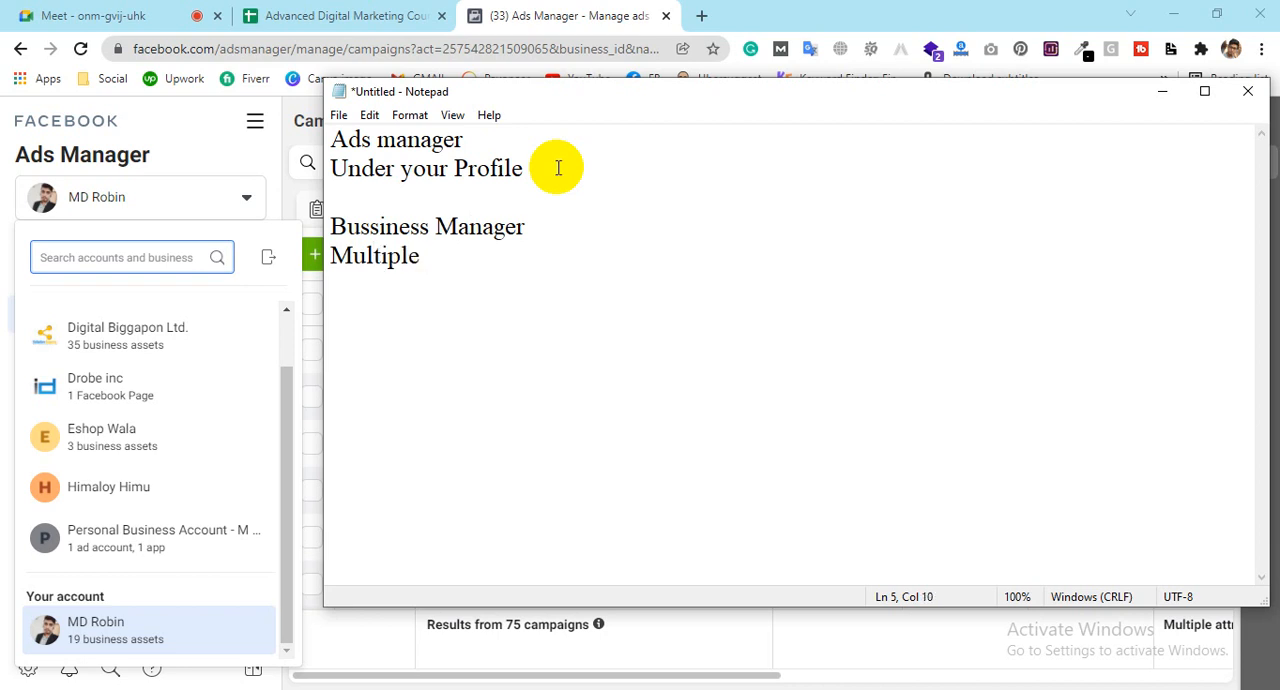
pyautogui.write('Ads manager')
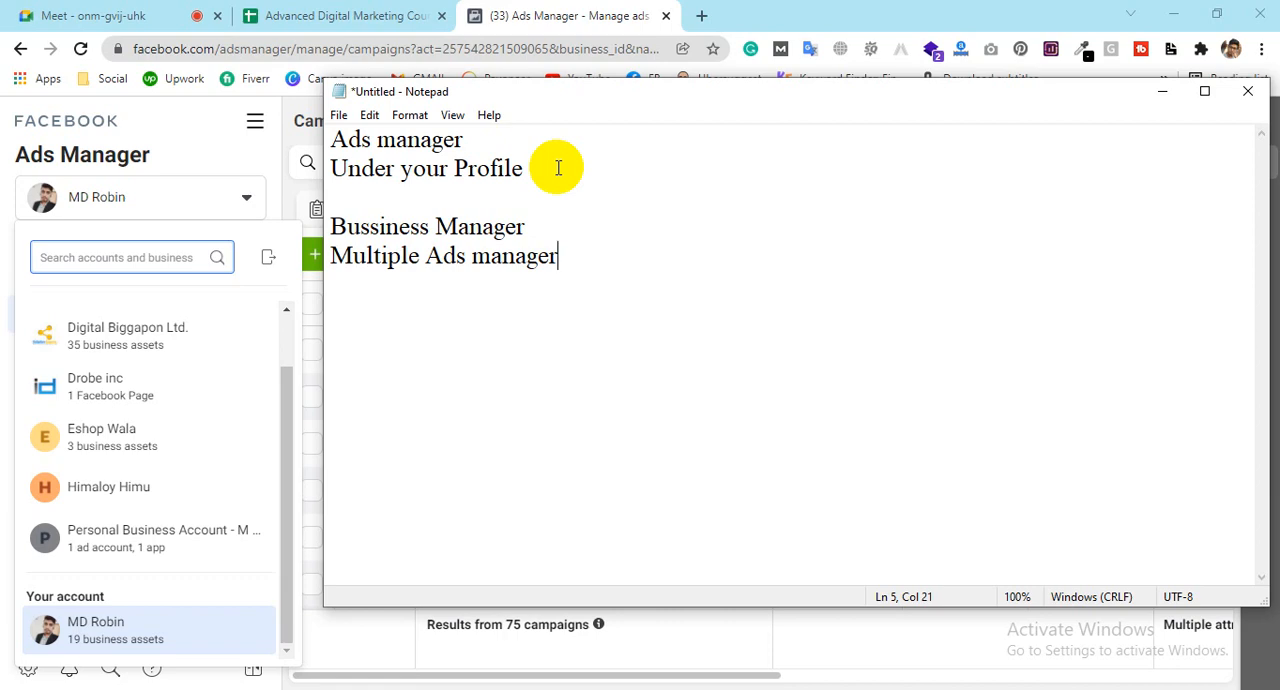
# Step: Add the line "50 ads" under "Multiple Ads manager" in the notes
pyautogui.click(523, 217)
pyautogui.click(332, 251)
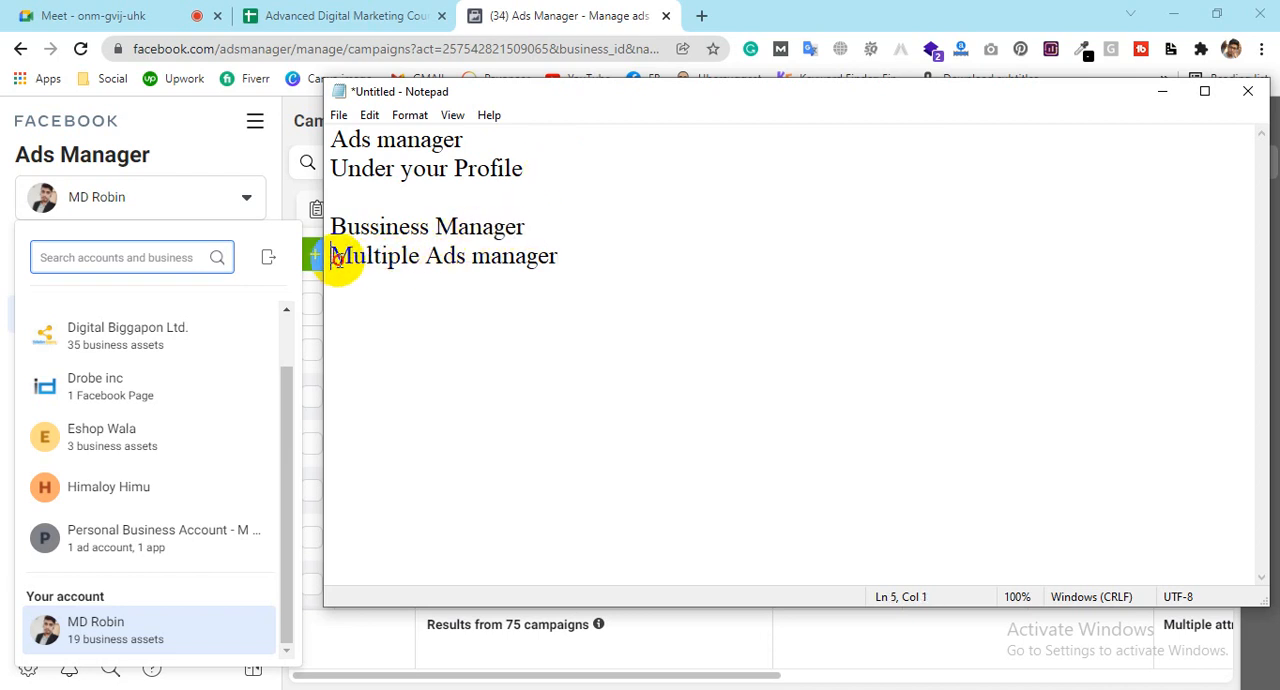
pyautogui.click(578, 250)
pyautogui.press('Return')
pyautogui.write('50')
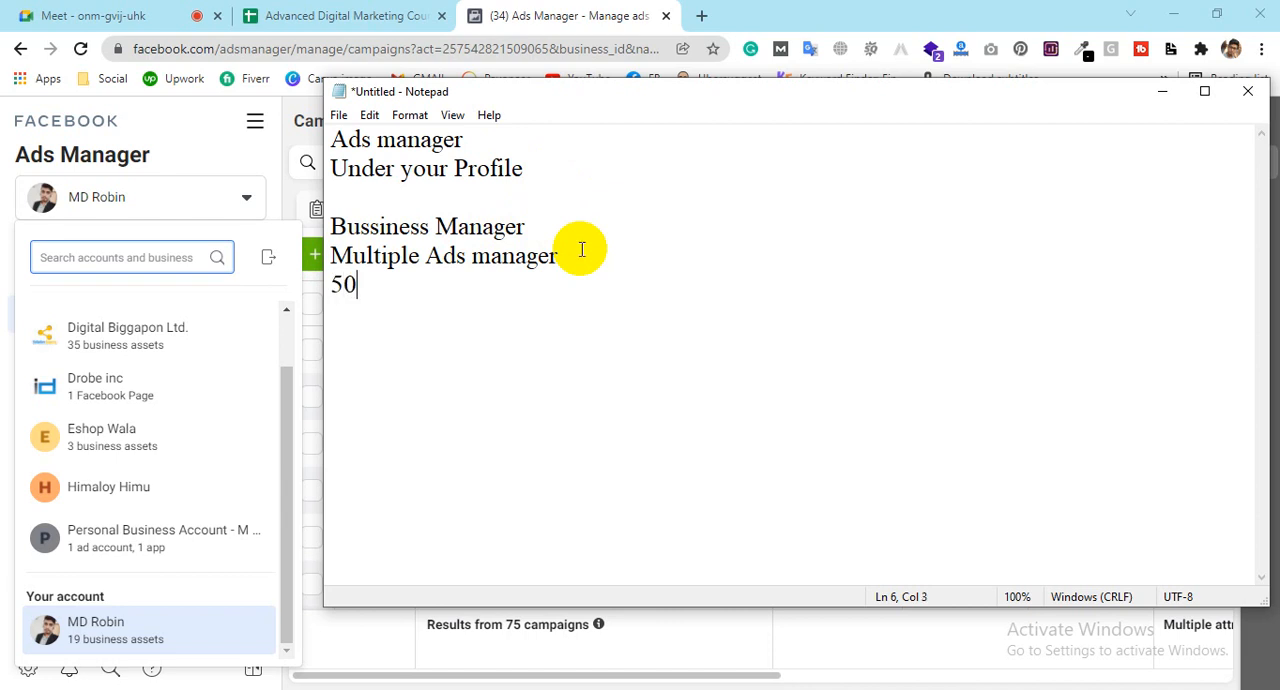
pyautogui.write(' ads')
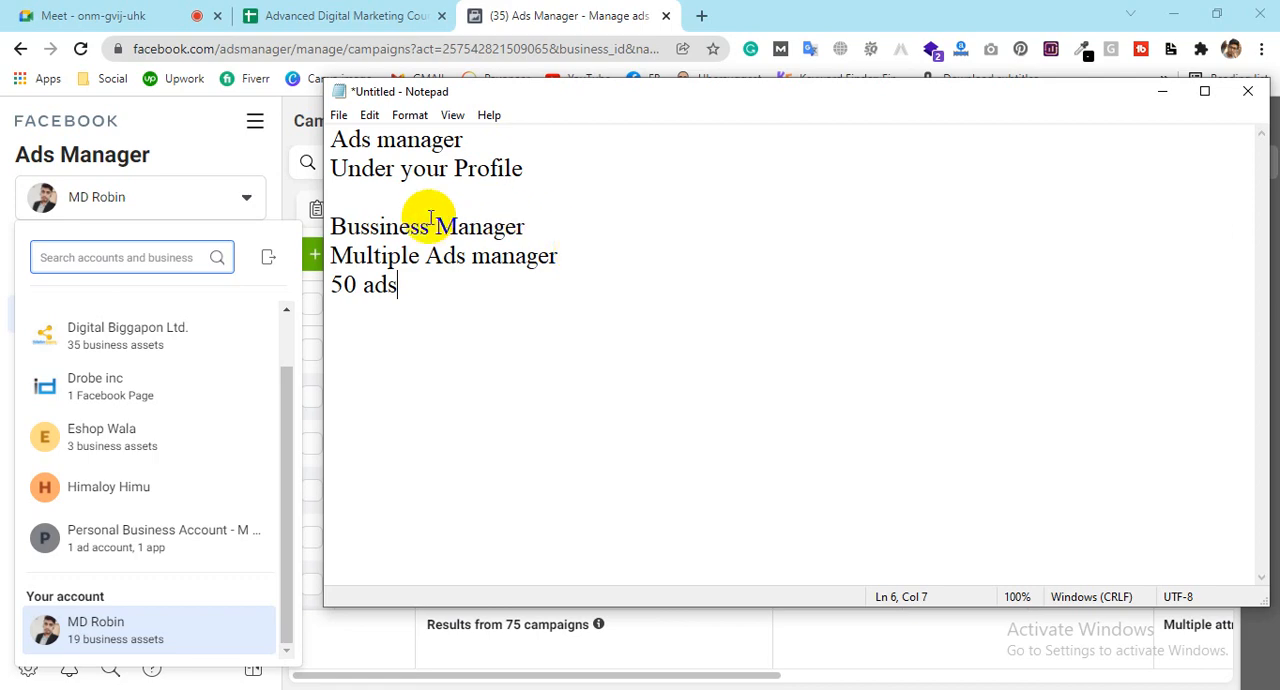
# Step: Compare the "Ads manager" and "Bussiness Manager" notes with each other and with the Facebook Ads Manager account page
pyautogui.click(505, 14)
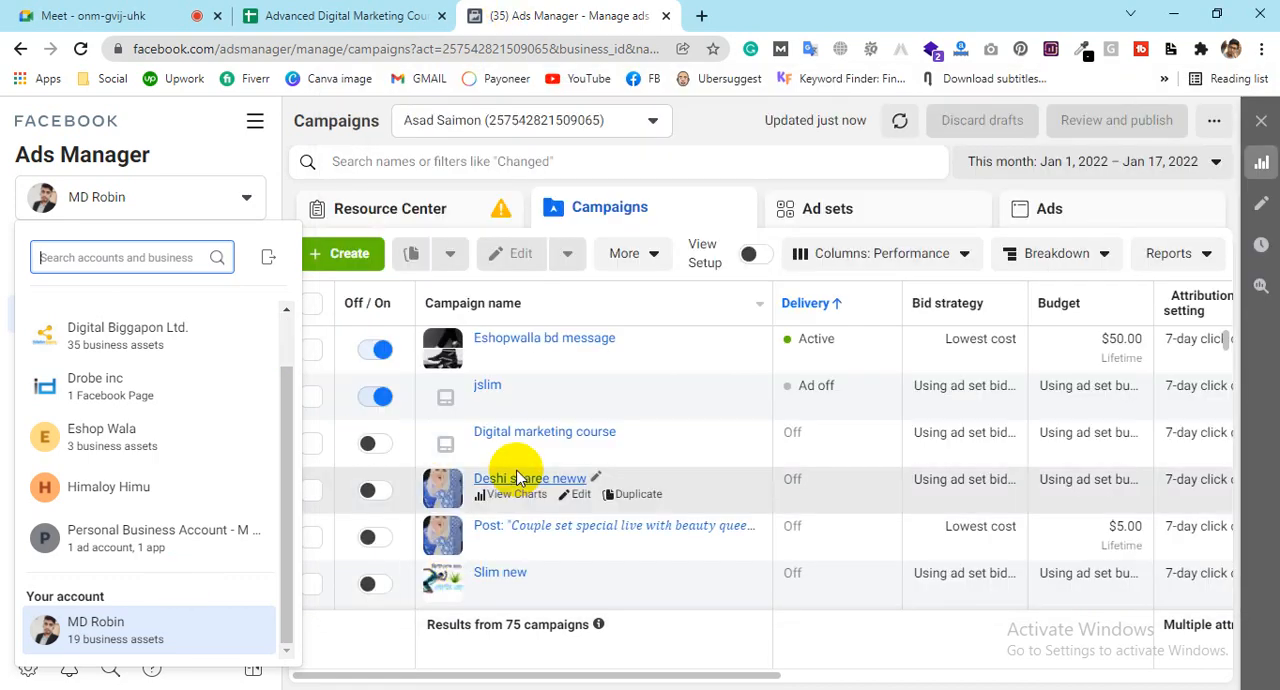
pyautogui.hotkey('alt', 'Tab')
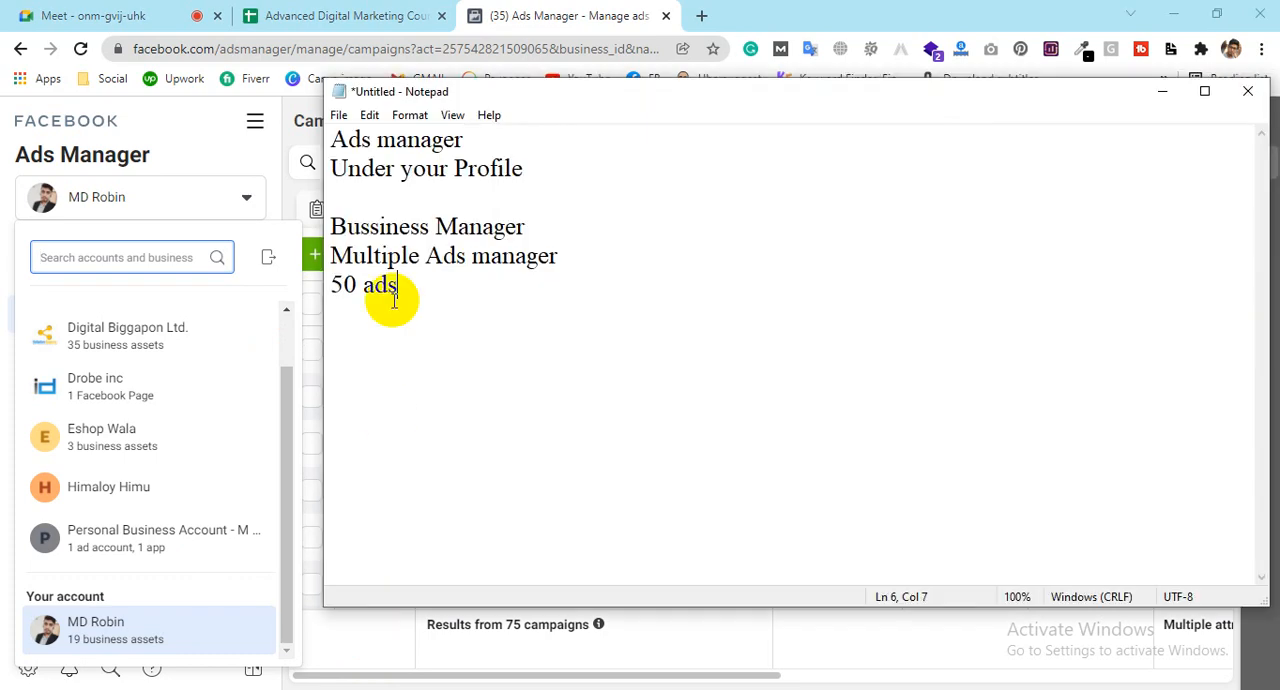
pyautogui.moveTo(483, 138); pyautogui.dragTo(304, 156)
pyautogui.click(476, 138)
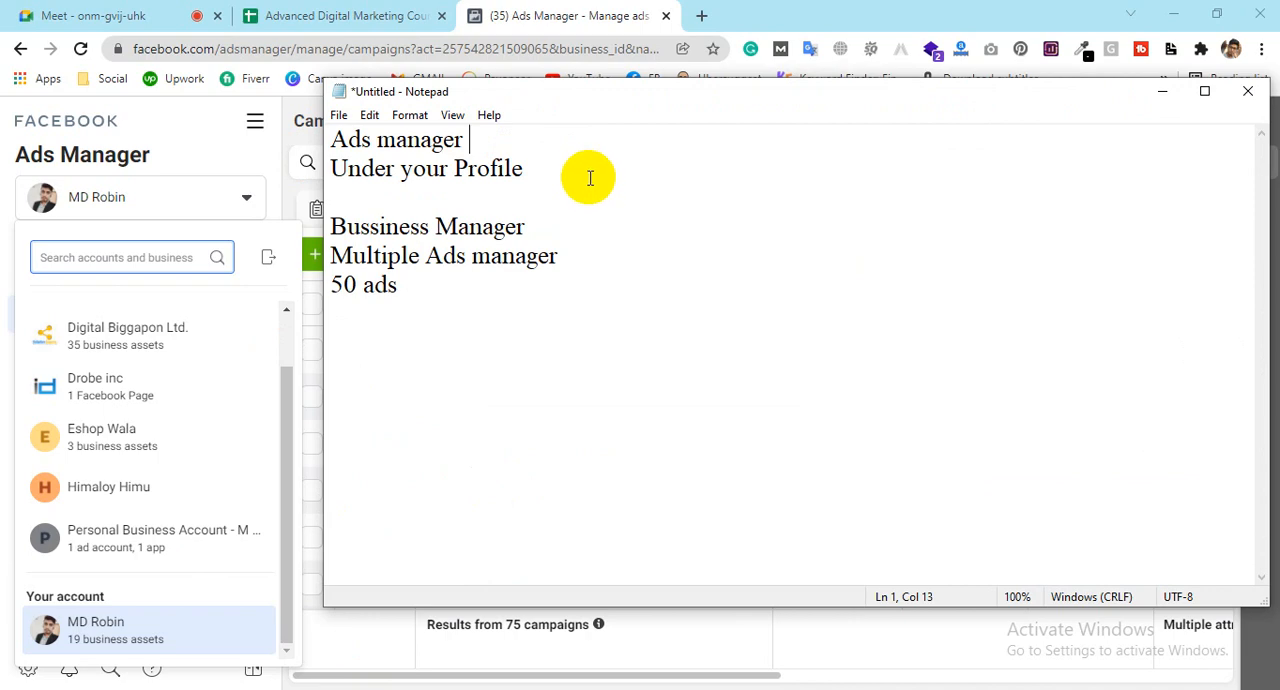
pyautogui.moveTo(586, 234); pyautogui.dragTo(391, 229)
pyautogui.click(466, 255)
pyautogui.click(592, 246)
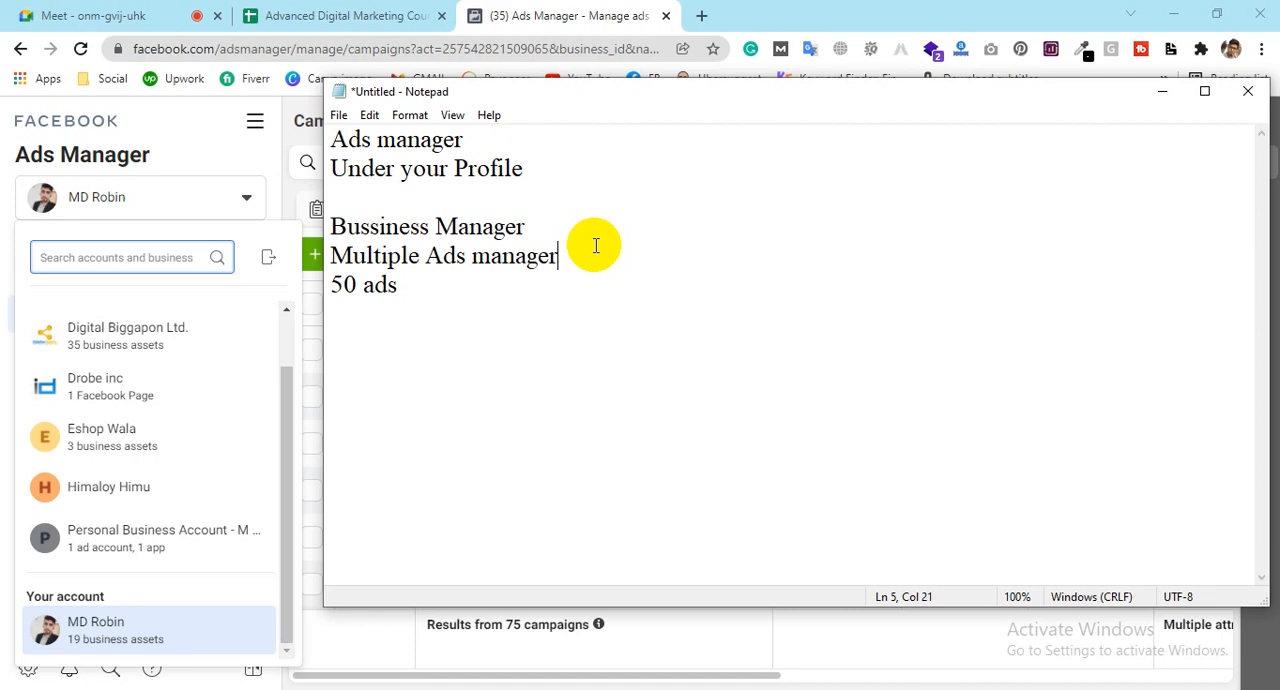
pyautogui.doubleClick(508, 168)
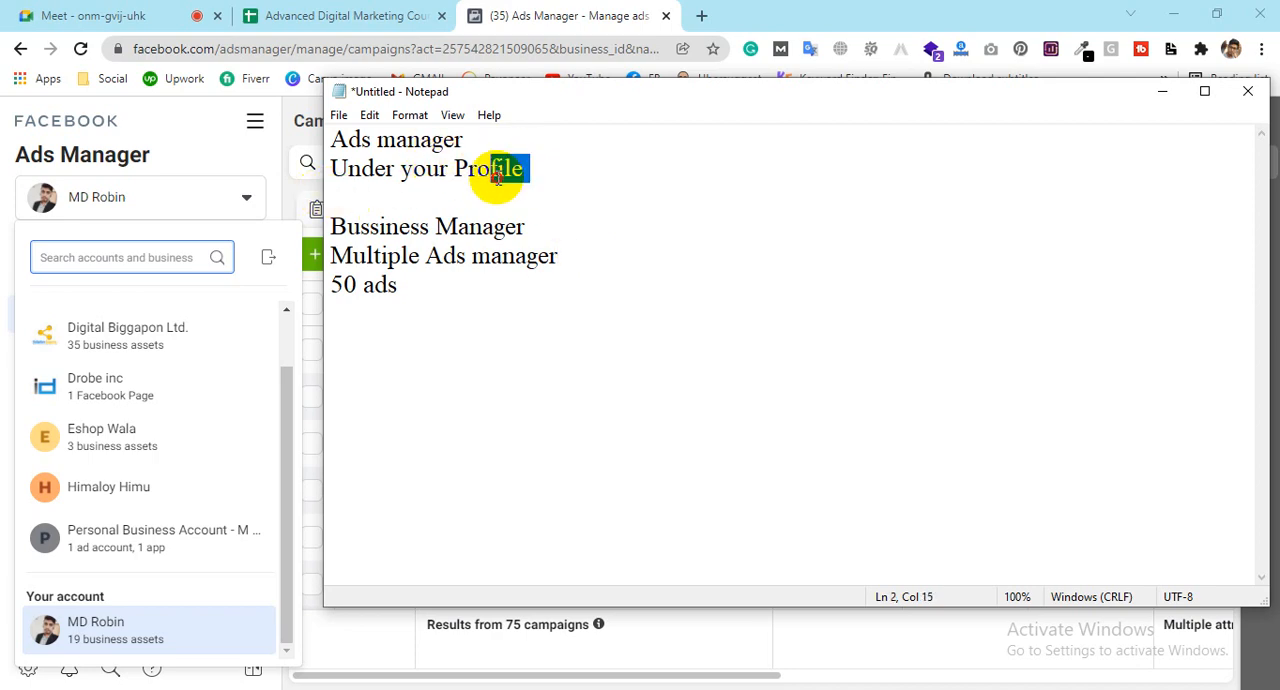
pyautogui.click(340, 192)
pyautogui.moveTo(466, 140); pyautogui.dragTo(328, 145)
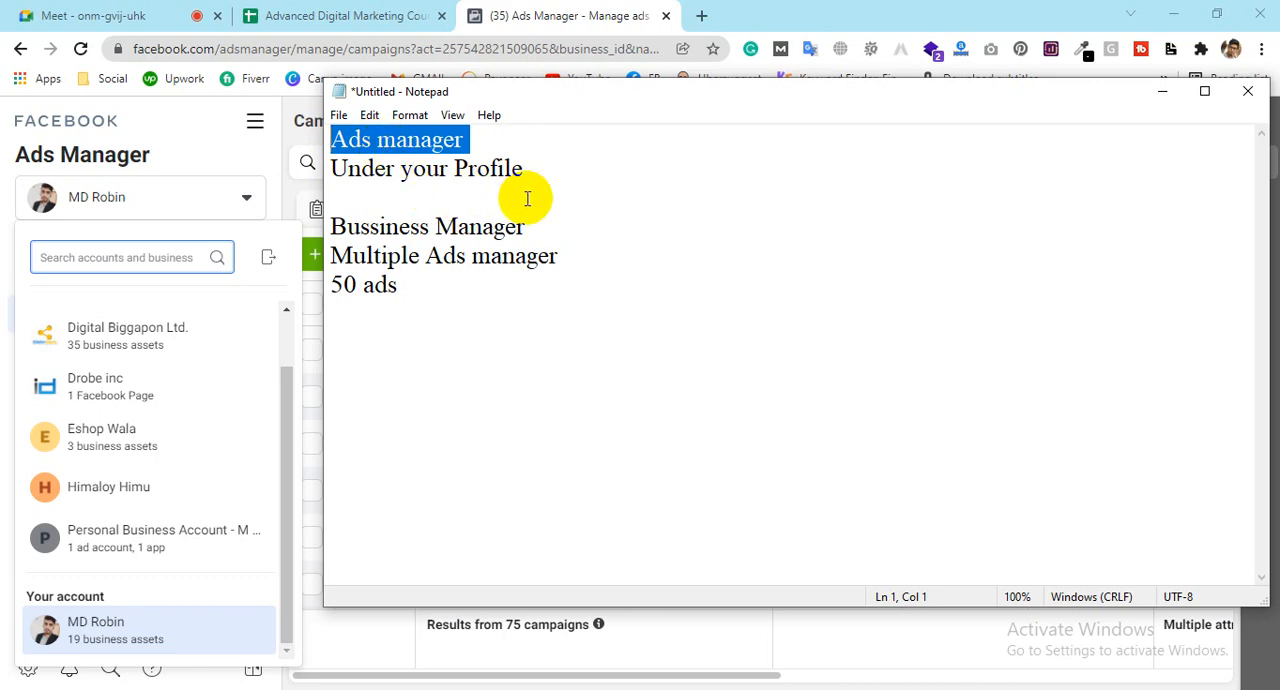
pyautogui.click(543, 229)
pyautogui.click(337, 244)
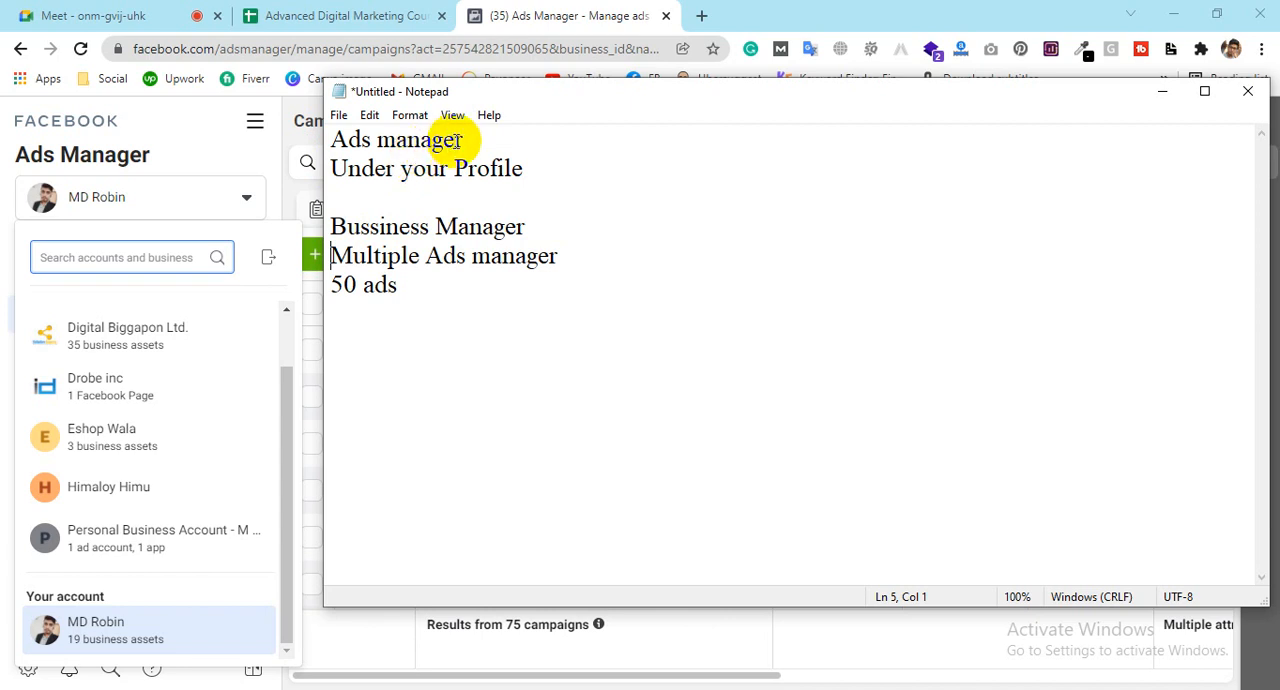
pyautogui.moveTo(468, 140); pyautogui.dragTo(330, 148)
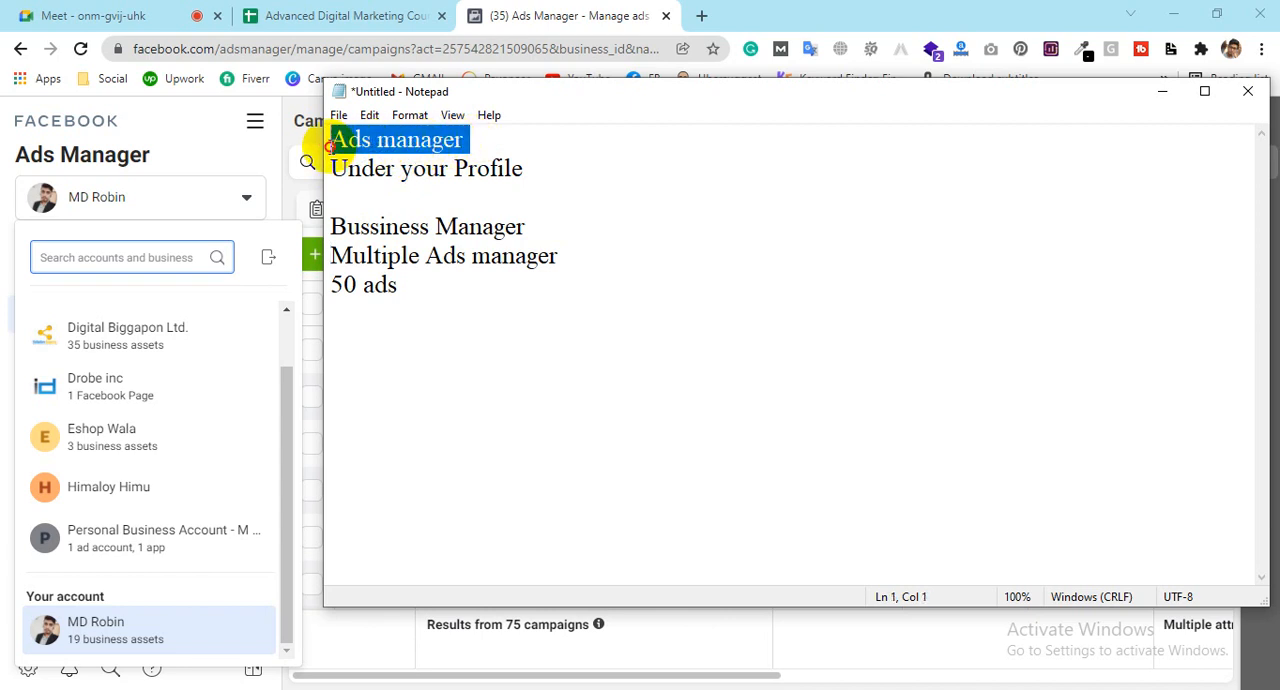
pyautogui.moveTo(527, 226); pyautogui.dragTo(322, 232)
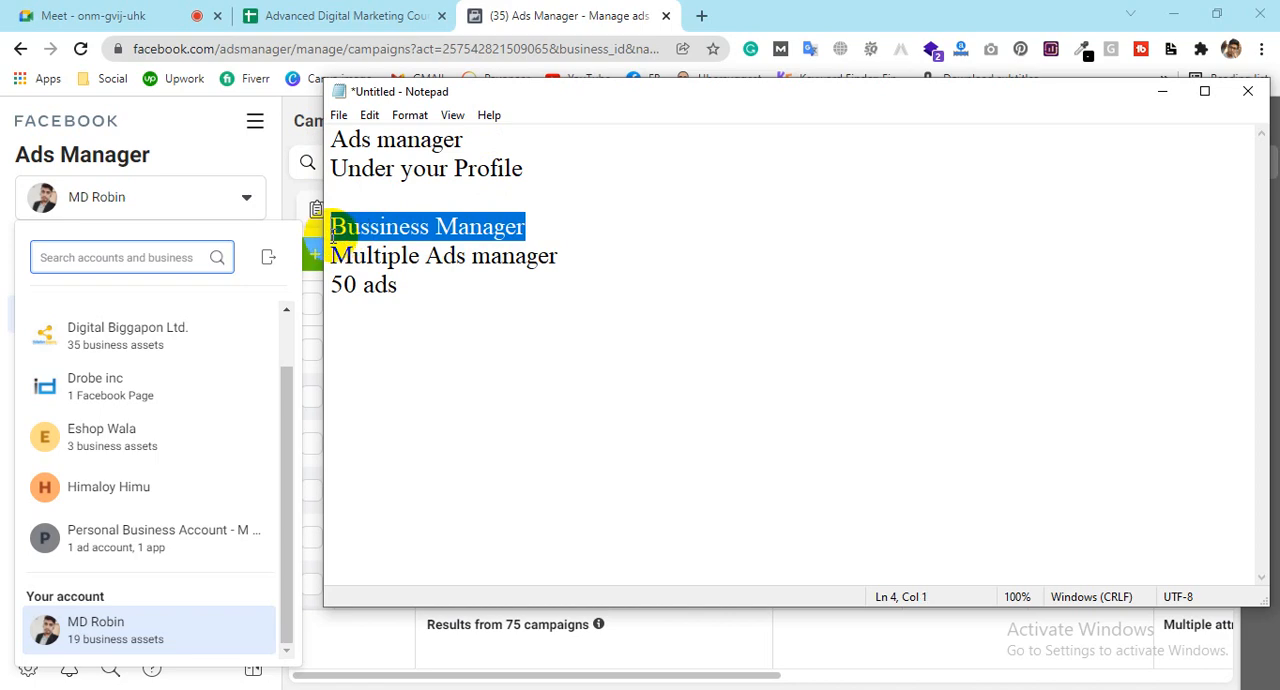
pyautogui.moveTo(472, 140); pyautogui.dragTo(330, 150)
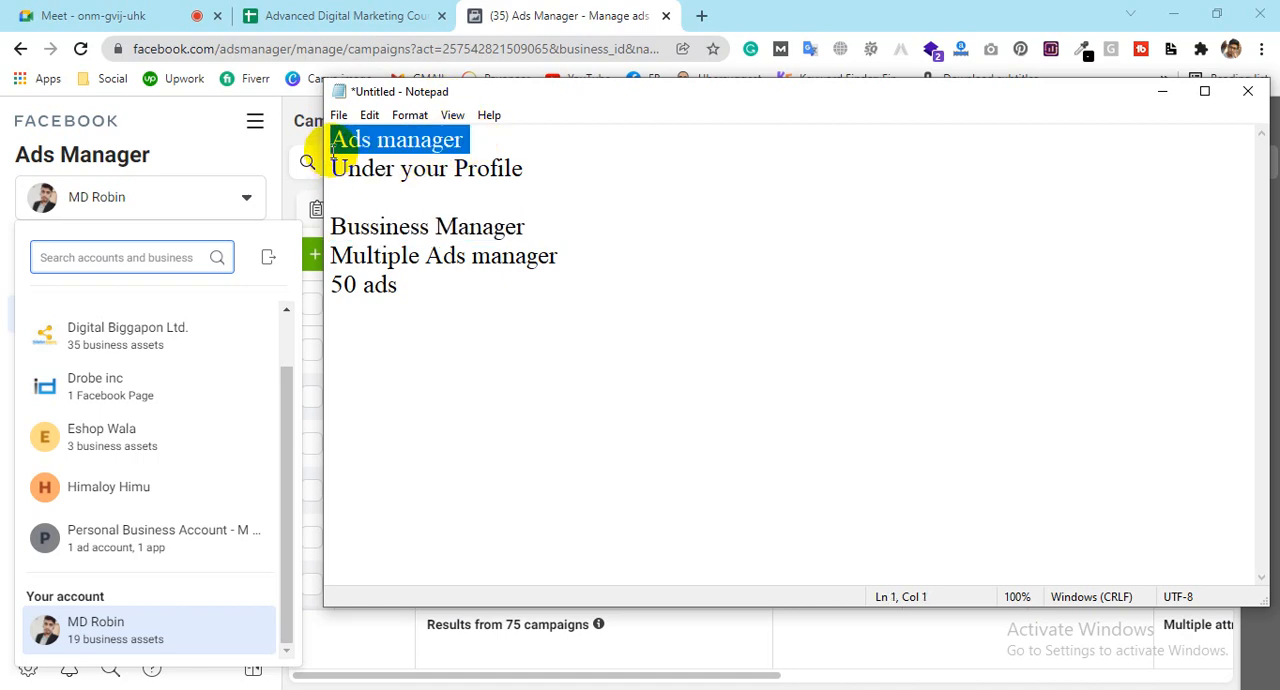
pyautogui.click(498, 14)
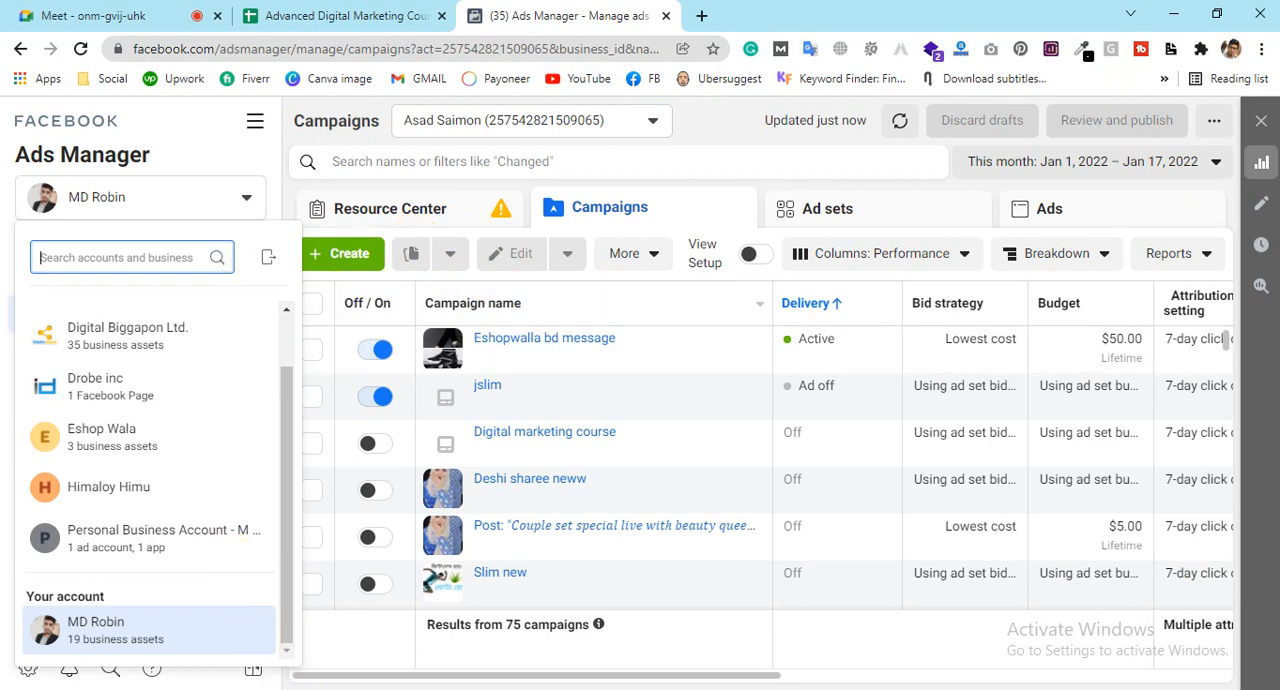
pyautogui.click(318, 689)
pyautogui.moveTo(526, 226); pyautogui.dragTo(320, 214)
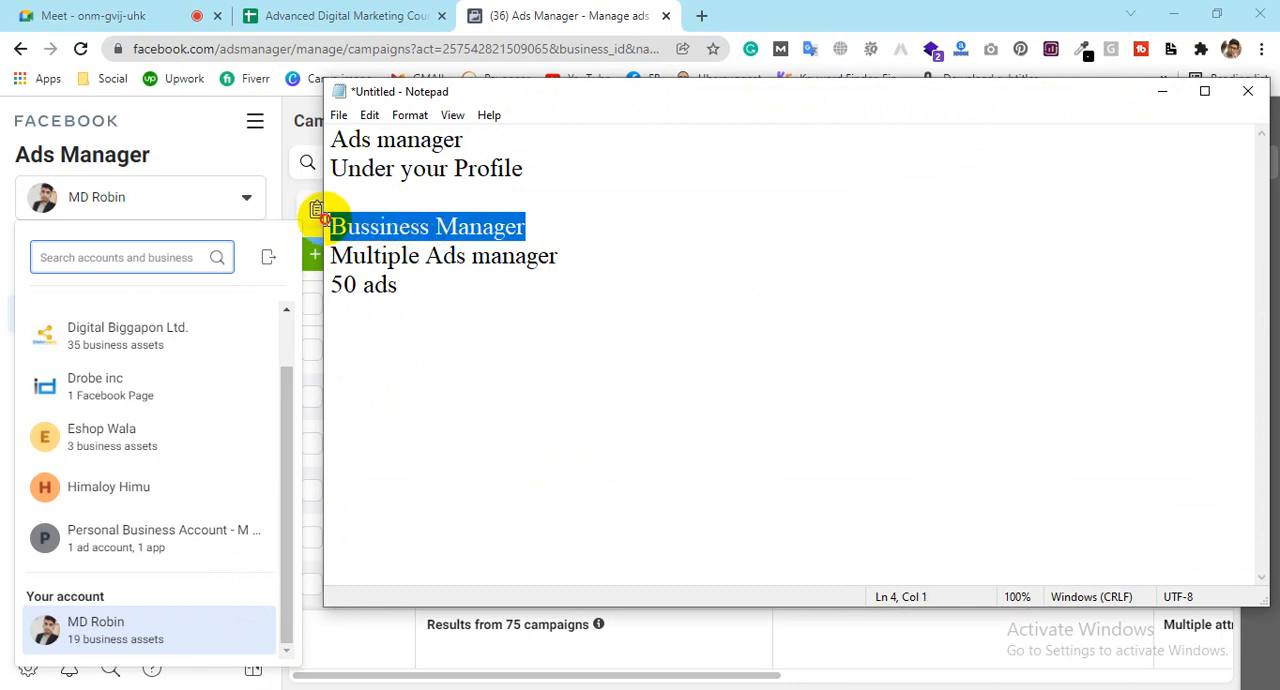
pyautogui.click(334, 226)
pyautogui.moveTo(331, 226); pyautogui.dragTo(523, 226)
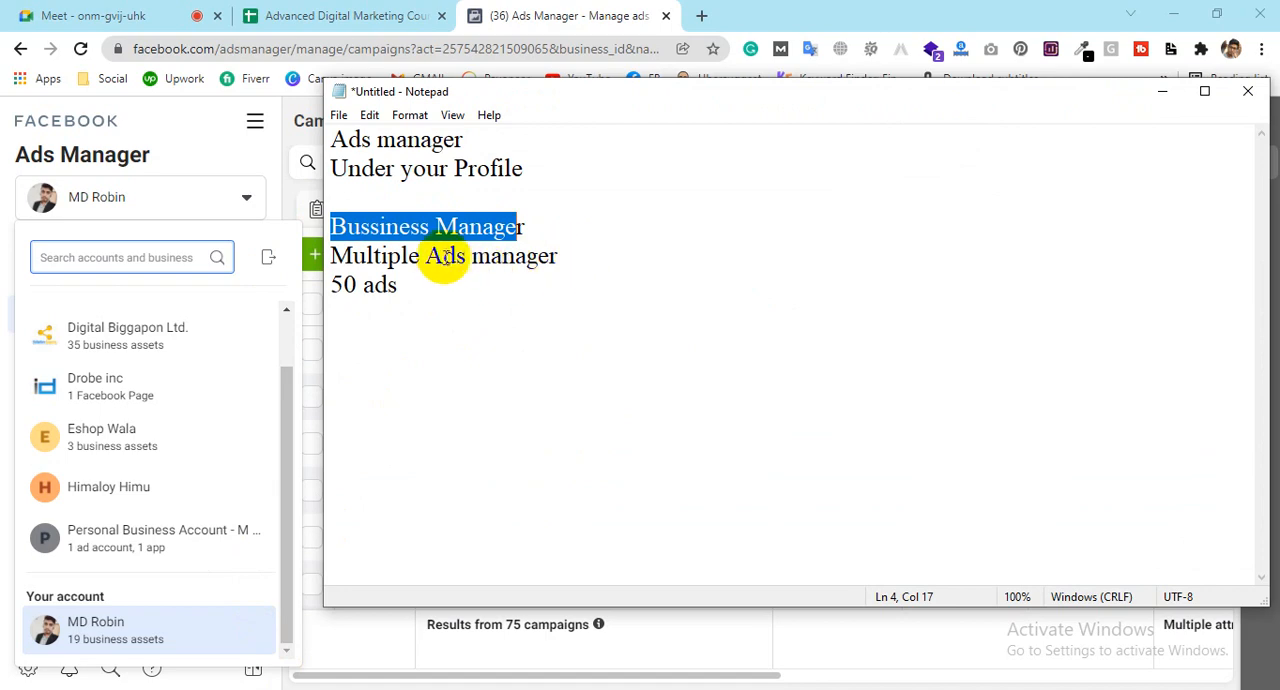
pyautogui.moveTo(425, 257); pyautogui.dragTo(557, 252)
pyautogui.click(539, 230)
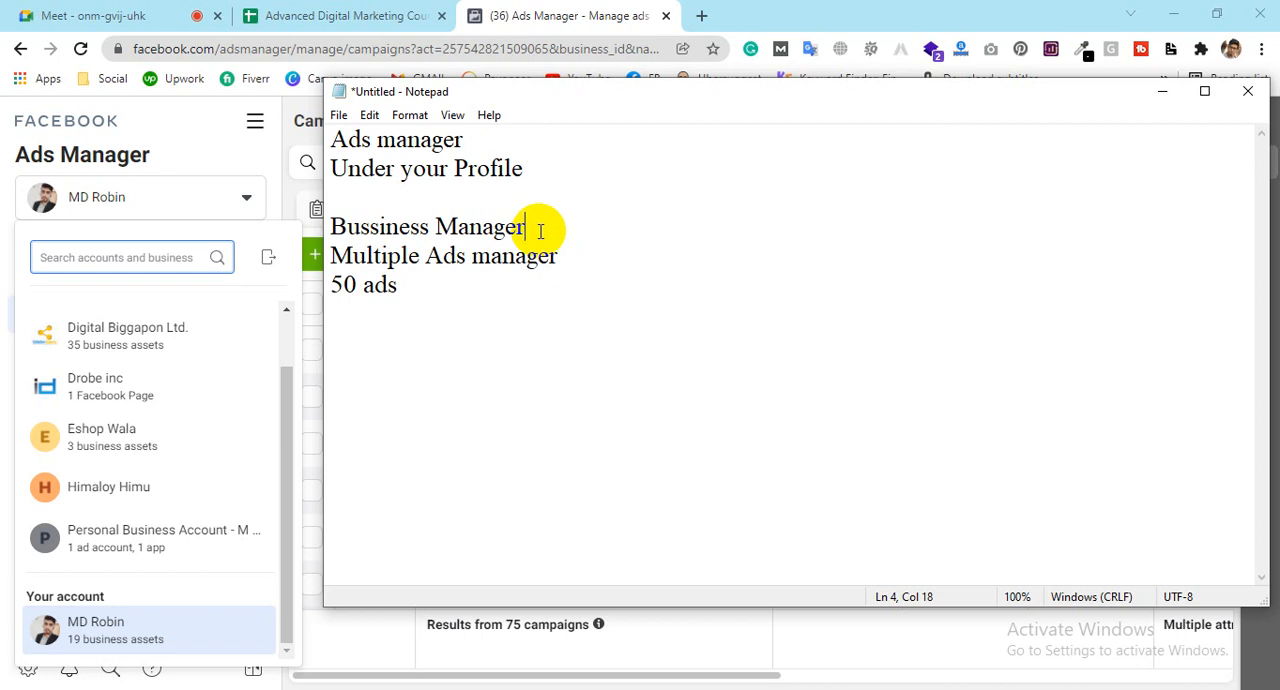
# Step: Write "ABC" as an example heading below "50 ads", separated by a blank line
pyautogui.click(502, 300)
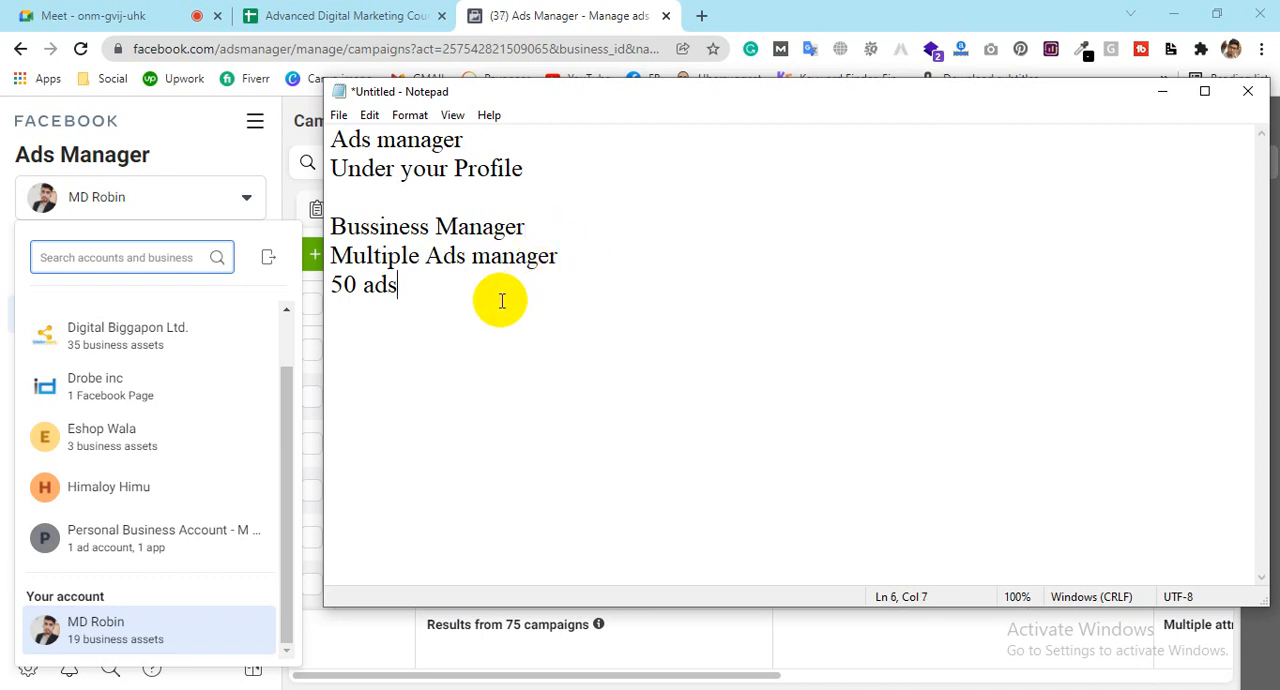
pyautogui.press('Return')
pyautogui.press('Return')
pyautogui.write('AV')
pyautogui.press('BackSpace')
pyautogui.write('BC')
# Step: List the numbers 1 to 5 on separate lines under "ABC"
pyautogui.press('Return')
pyautogui.write('1')
pyautogui.press('Return')
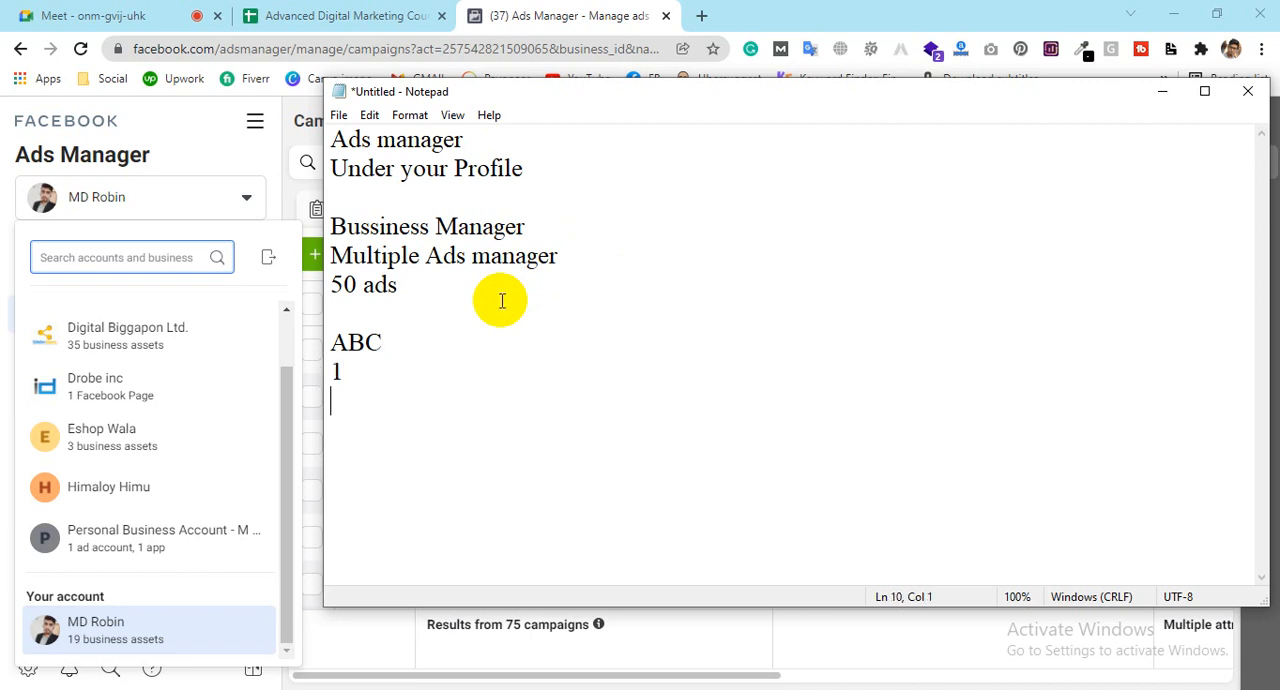
pyautogui.write('23')
pyautogui.press('BackSpace')
pyautogui.press('BackSpace')
pyautogui.write('2')
pyautogui.press('Return')
pyautogui.write('3')
pyautogui.press('Return')
pyautogui.write('4')
pyautogui.press('Return')
pyautogui.write('5')
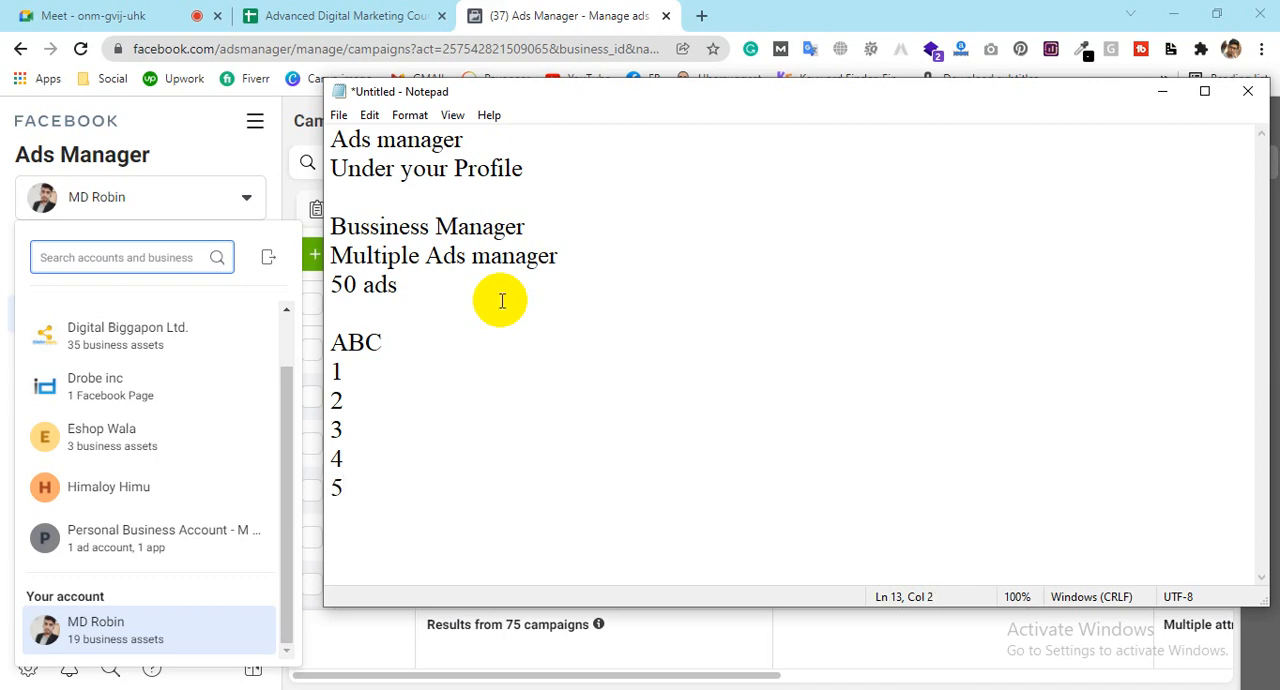
# Step: Note the amount $100 beside item 1 and $50 beside item 2 of the ABC list
pyautogui.click(389, 373)
pyautogui.write('$100')
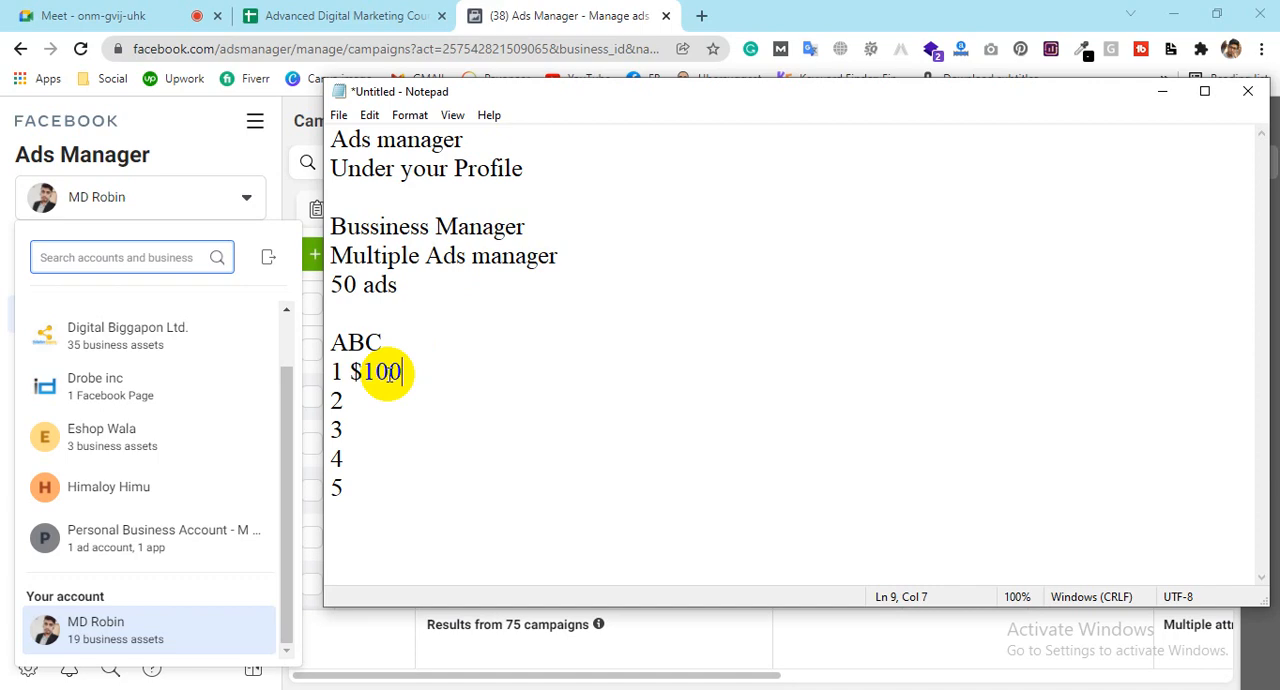
pyautogui.click(397, 400)
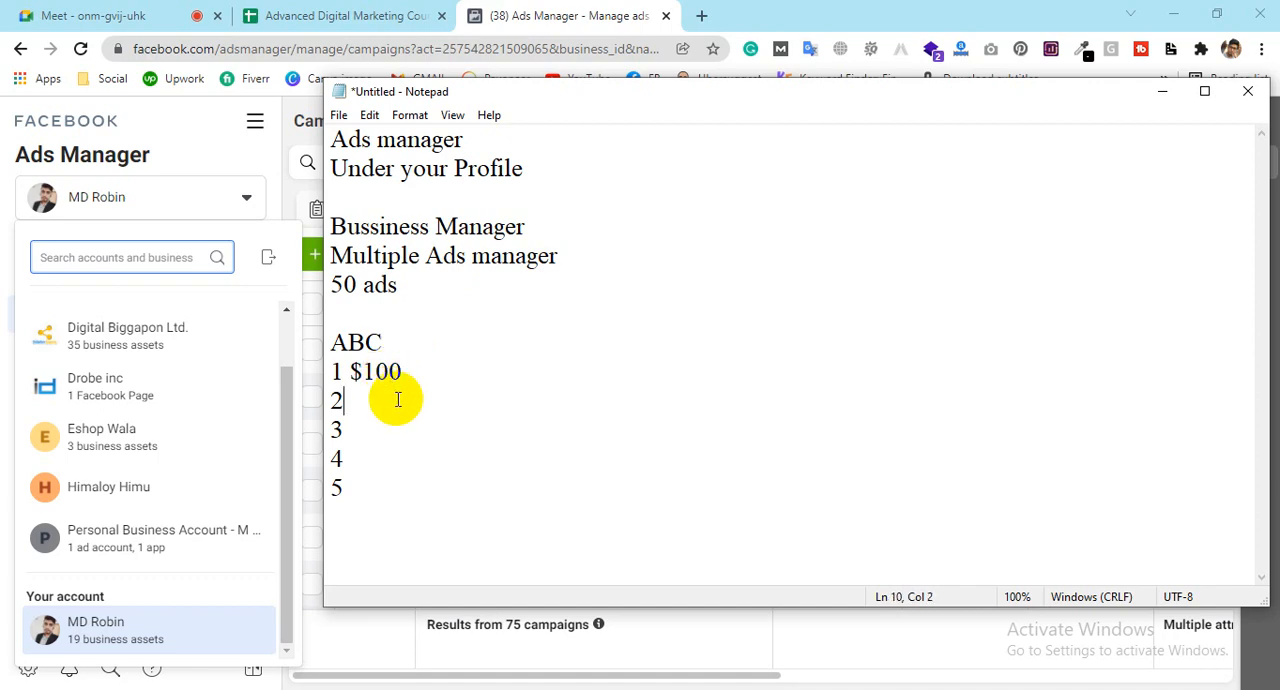
pyautogui.write('$50')
# Step: Review the ABC list's amounts together with the "Bussiness Manager" and "Multiple Ads manager" lines
pyautogui.click(340, 370)
pyautogui.click(345, 400)
pyautogui.moveTo(345, 400); pyautogui.dragTo(286, 503)
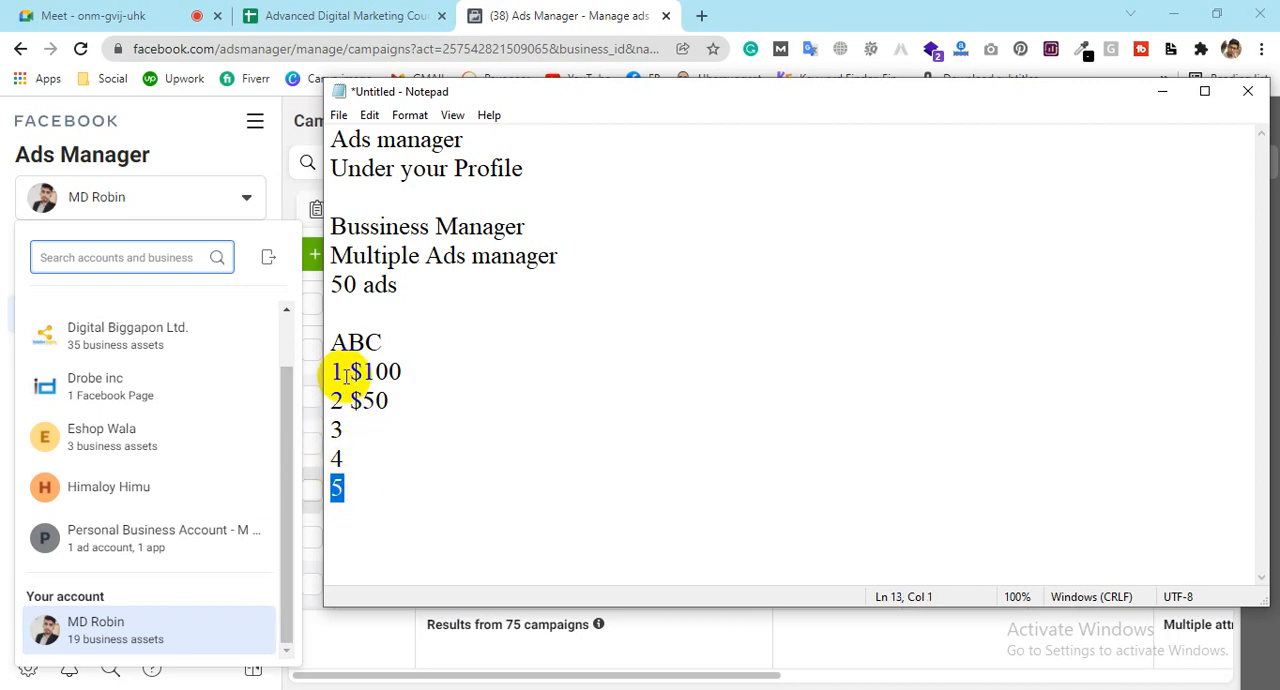
pyautogui.moveTo(343, 371); pyautogui.dragTo(418, 395)
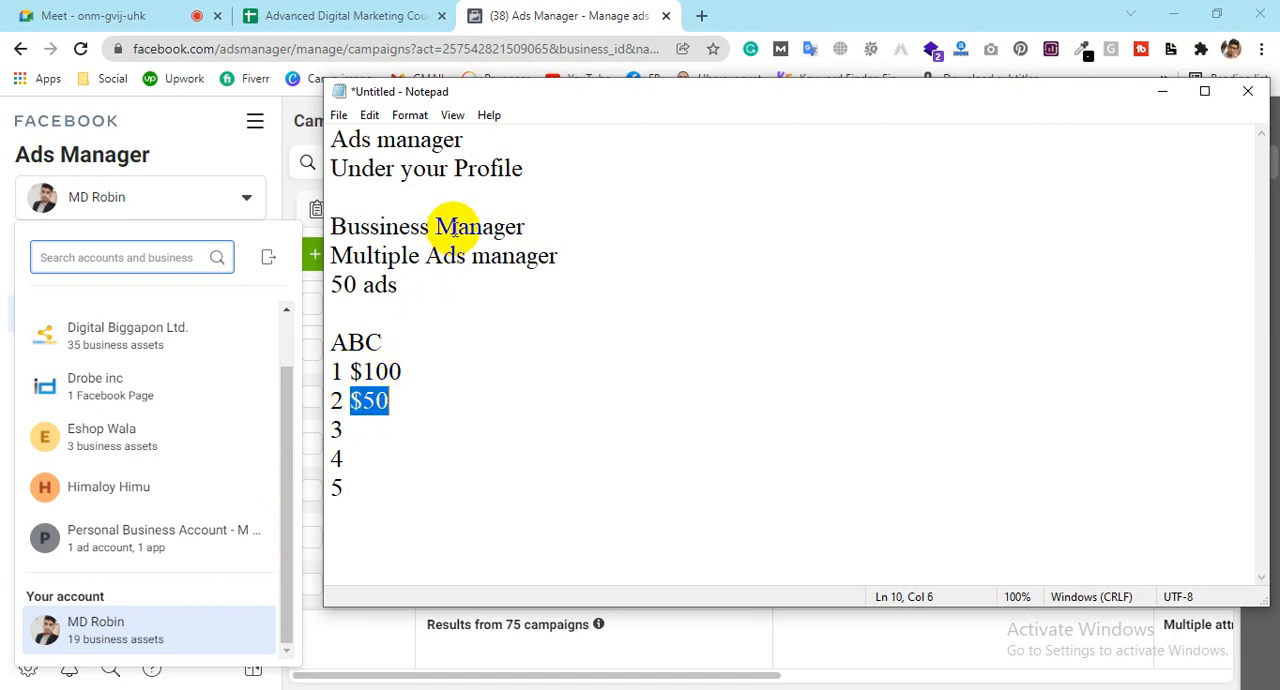
pyautogui.moveTo(525, 226); pyautogui.dragTo(336, 236)
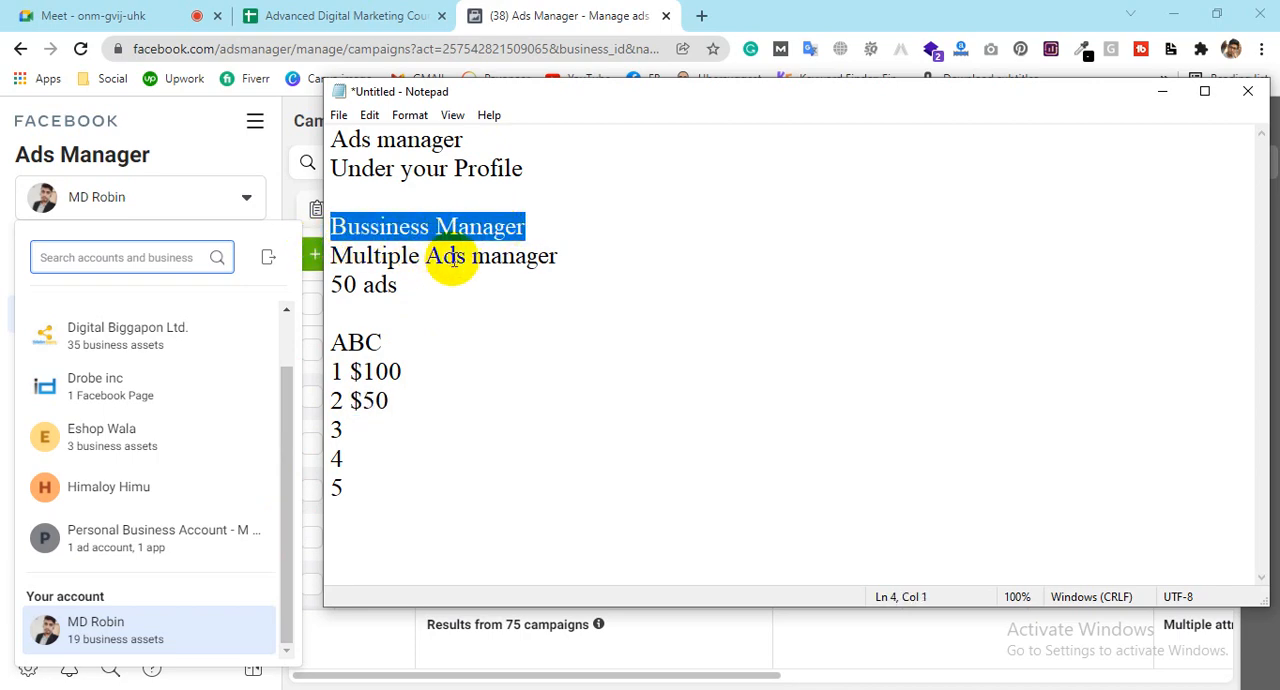
pyautogui.moveTo(443, 257); pyautogui.dragTo(581, 262)
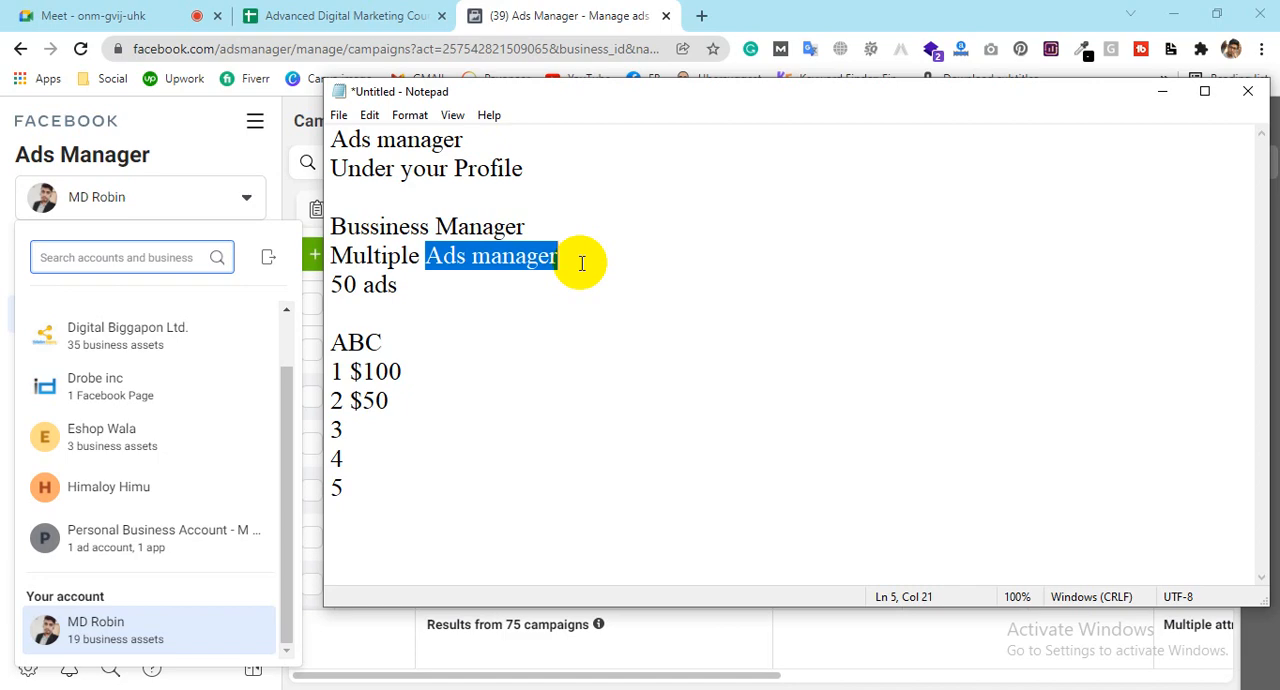
# Step: Return to Facebook Ads Manager and open the business settings of Digital Biggapon Ltd
pyautogui.click(560, 12)
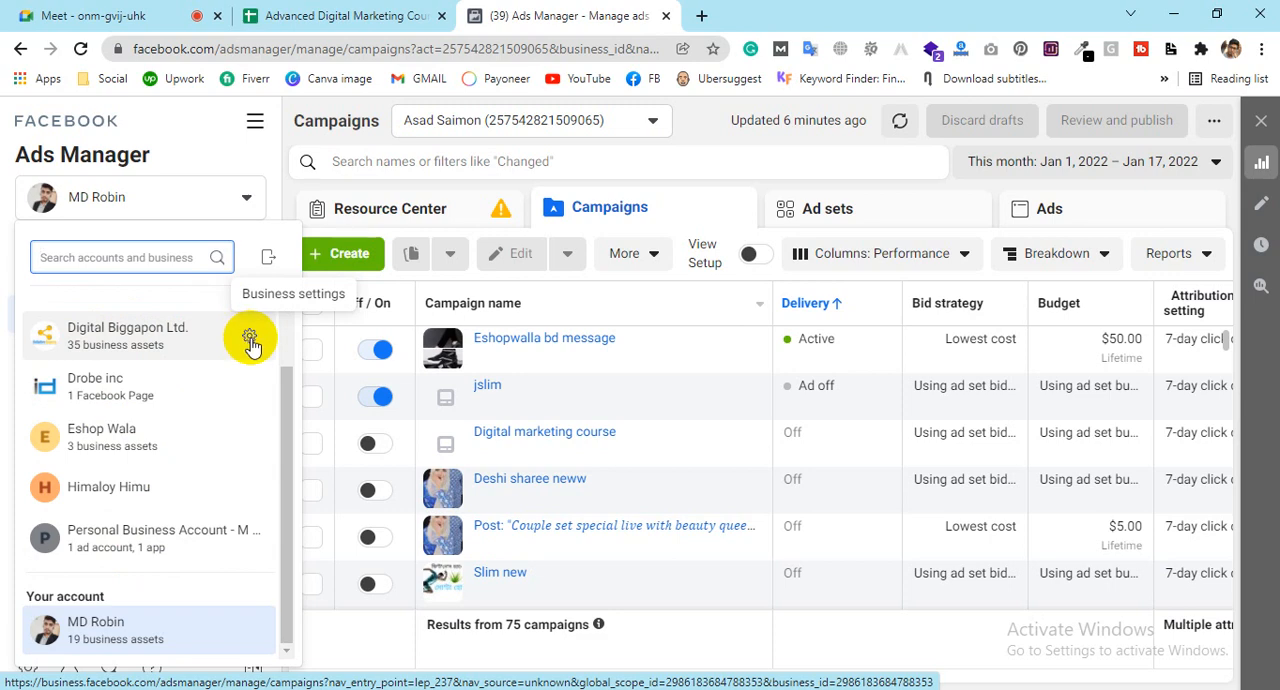
pyautogui.moveTo(252, 343)
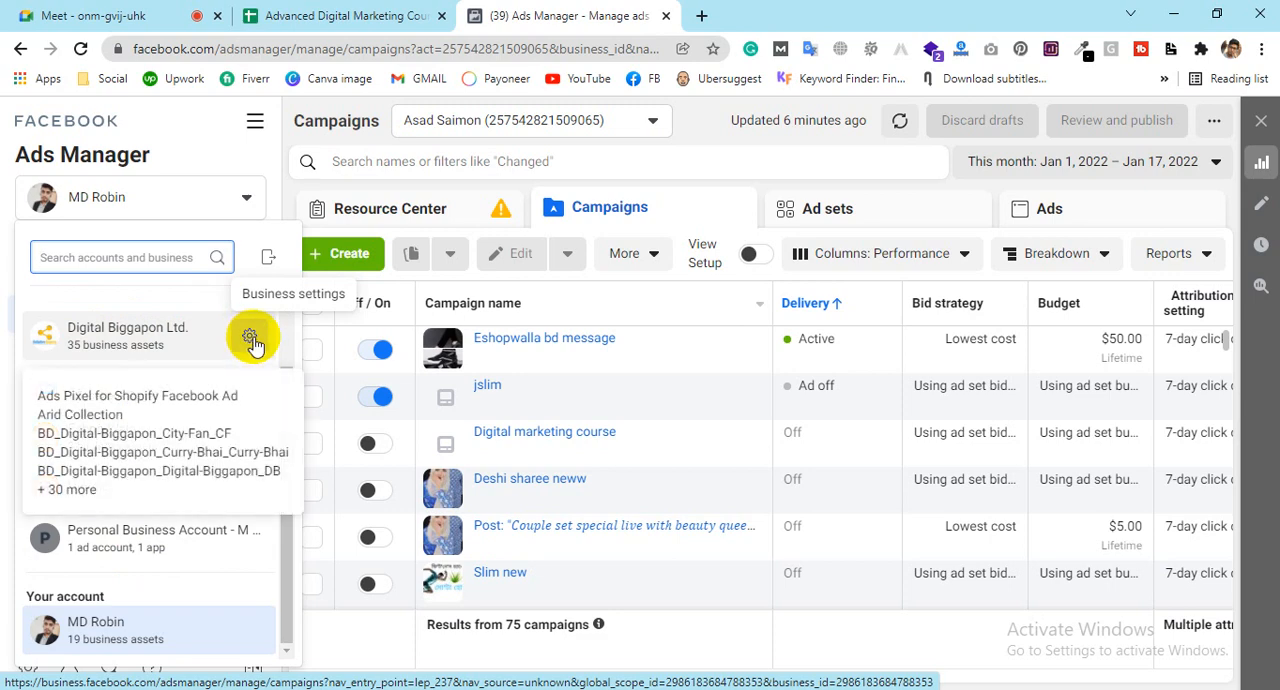
pyautogui.click(250, 338)
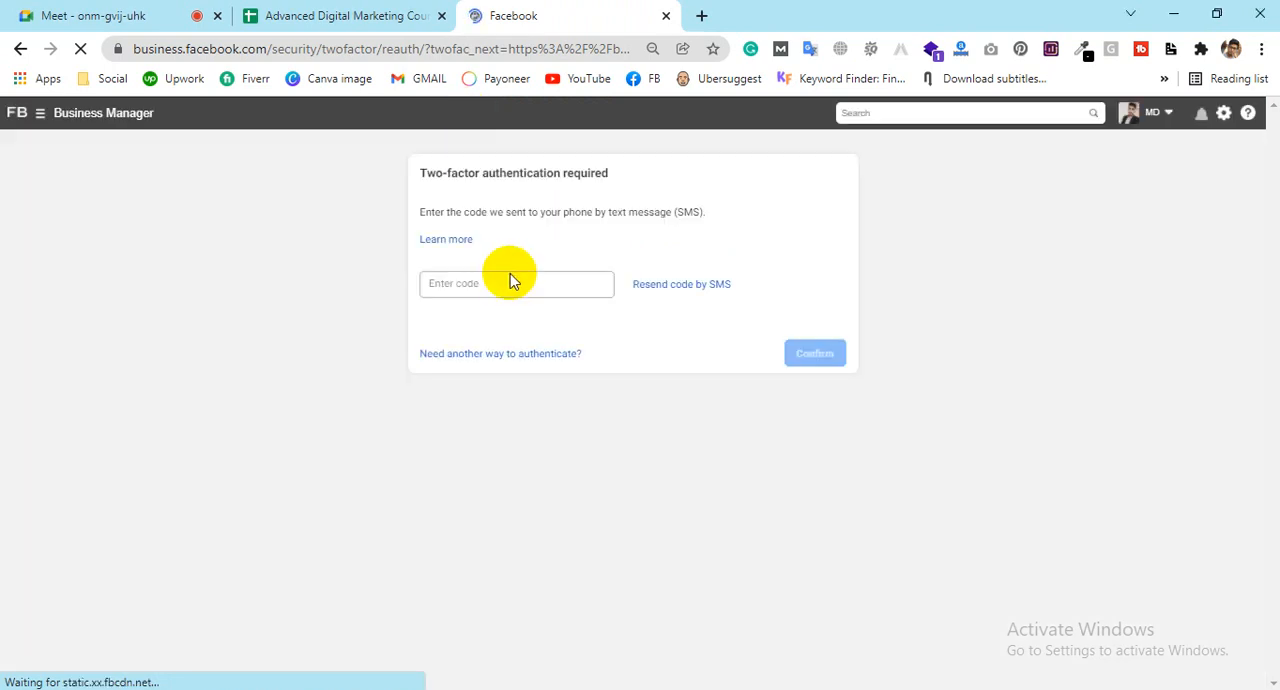
# Step: Check the business name and Business Manager ID in the Business Information of Digital Biggapon Ltd
pyautogui.click(509, 283)
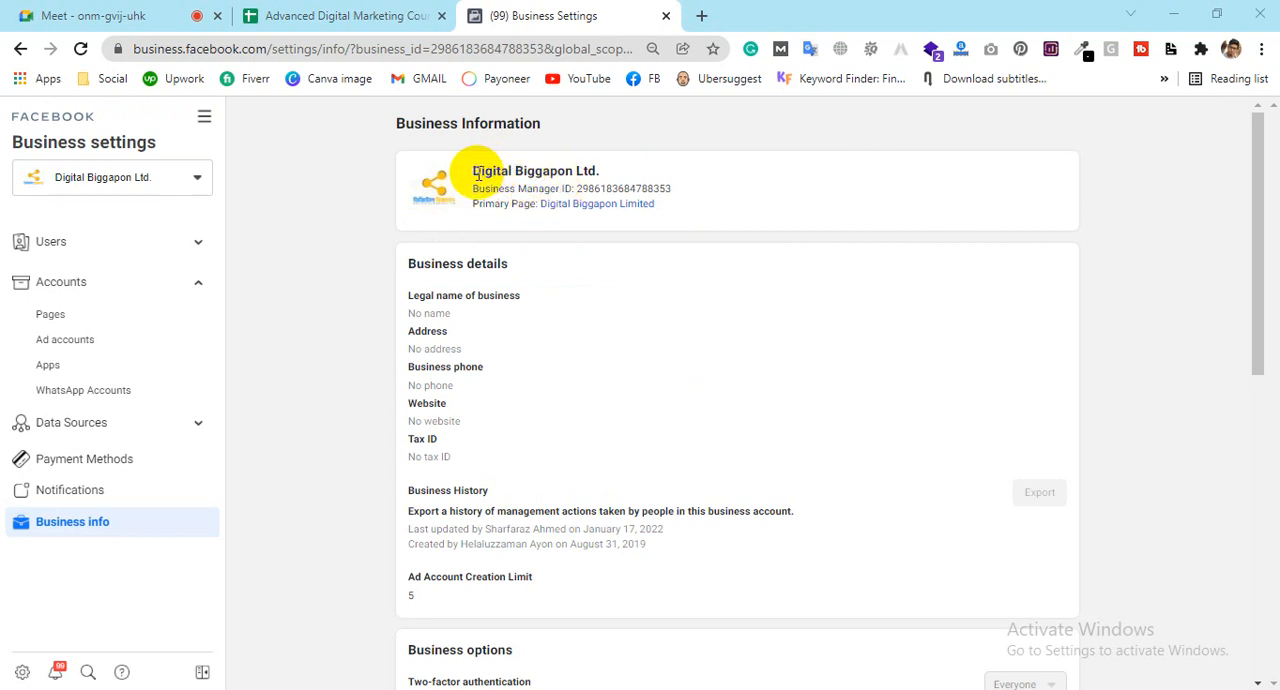
pyautogui.moveTo(473, 172); pyautogui.dragTo(689, 195)
pyautogui.click(551, 185)
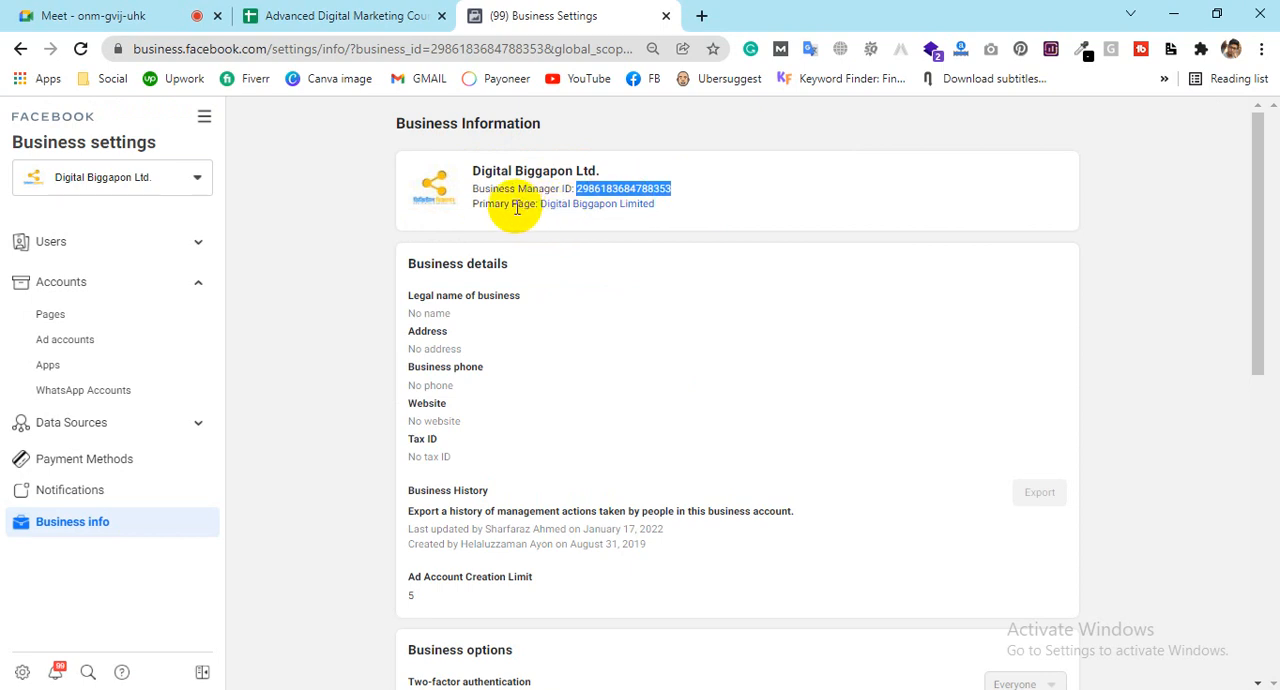
pyautogui.click(478, 172)
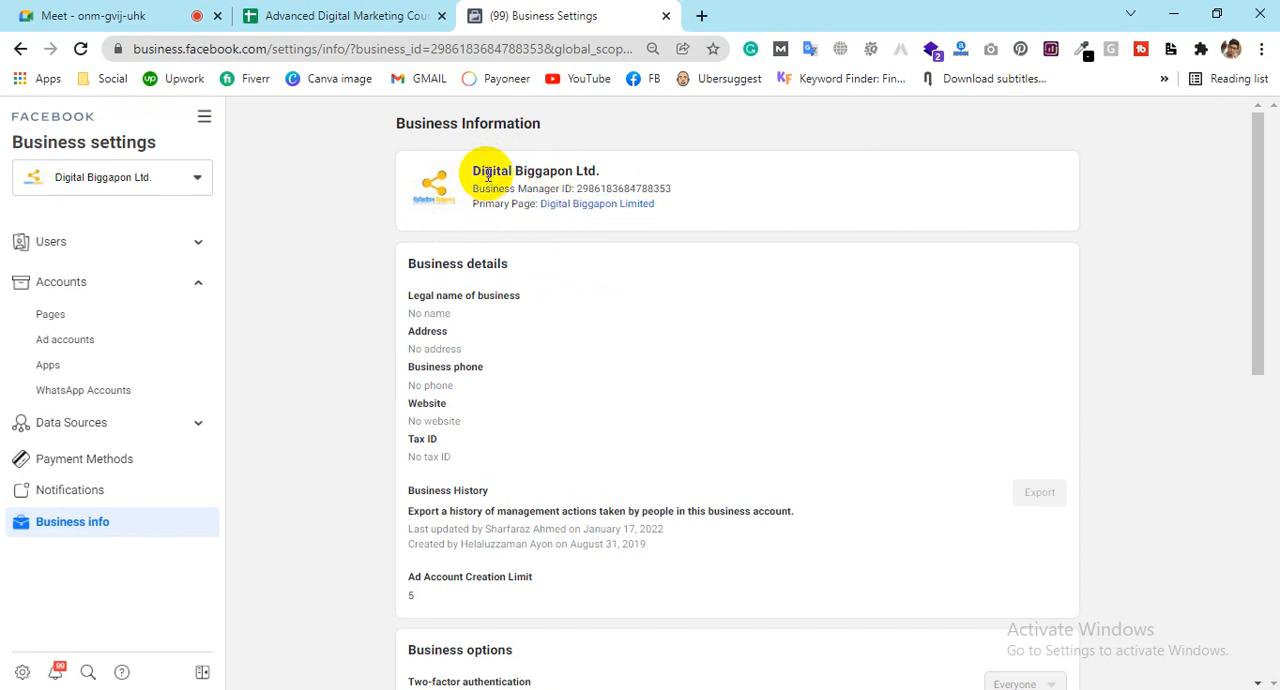
pyautogui.moveTo(476, 172); pyautogui.dragTo(603, 173)
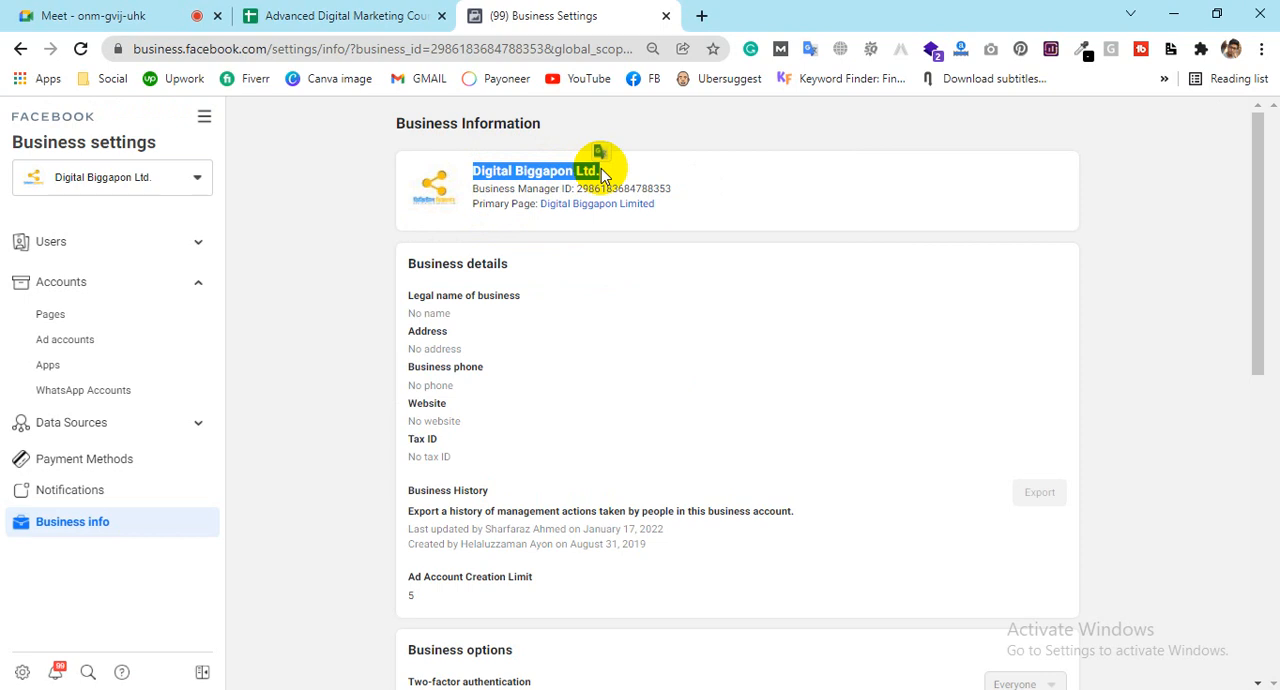
pyautogui.click(603, 173)
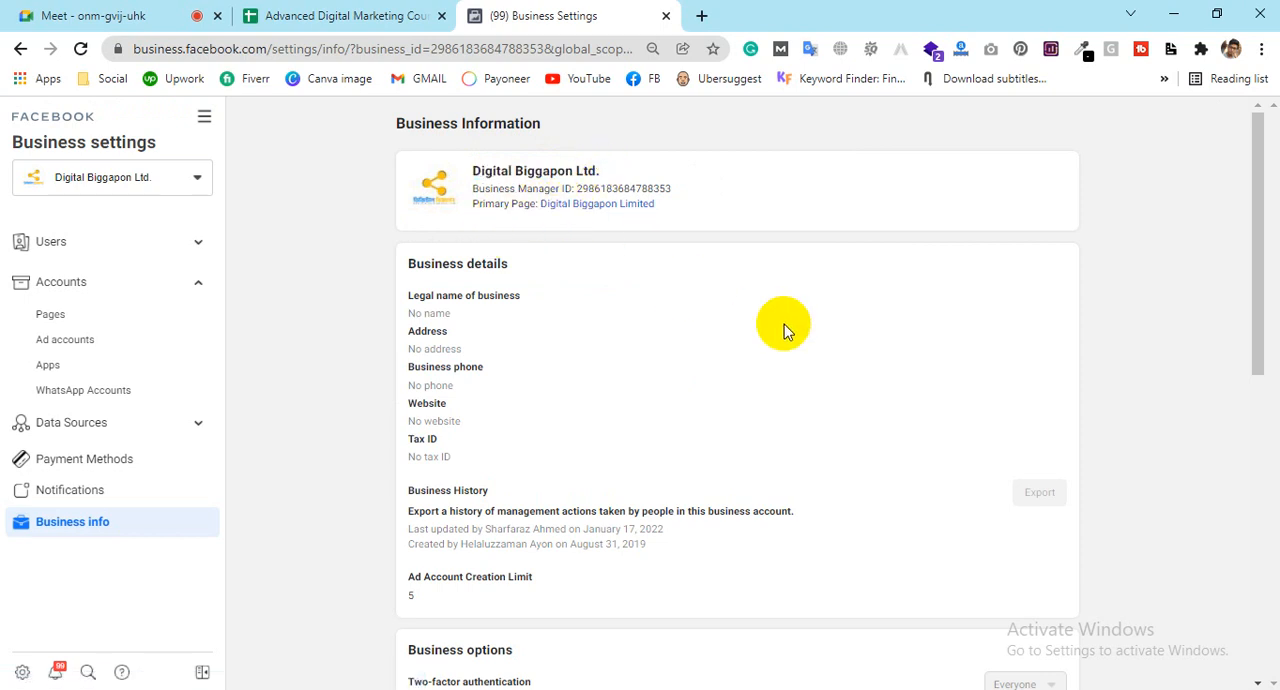
# Step: Review the business details and the creation entry in the Business History of Digital Biggapon Ltd
pyautogui.scroll(-1, 784, 324)
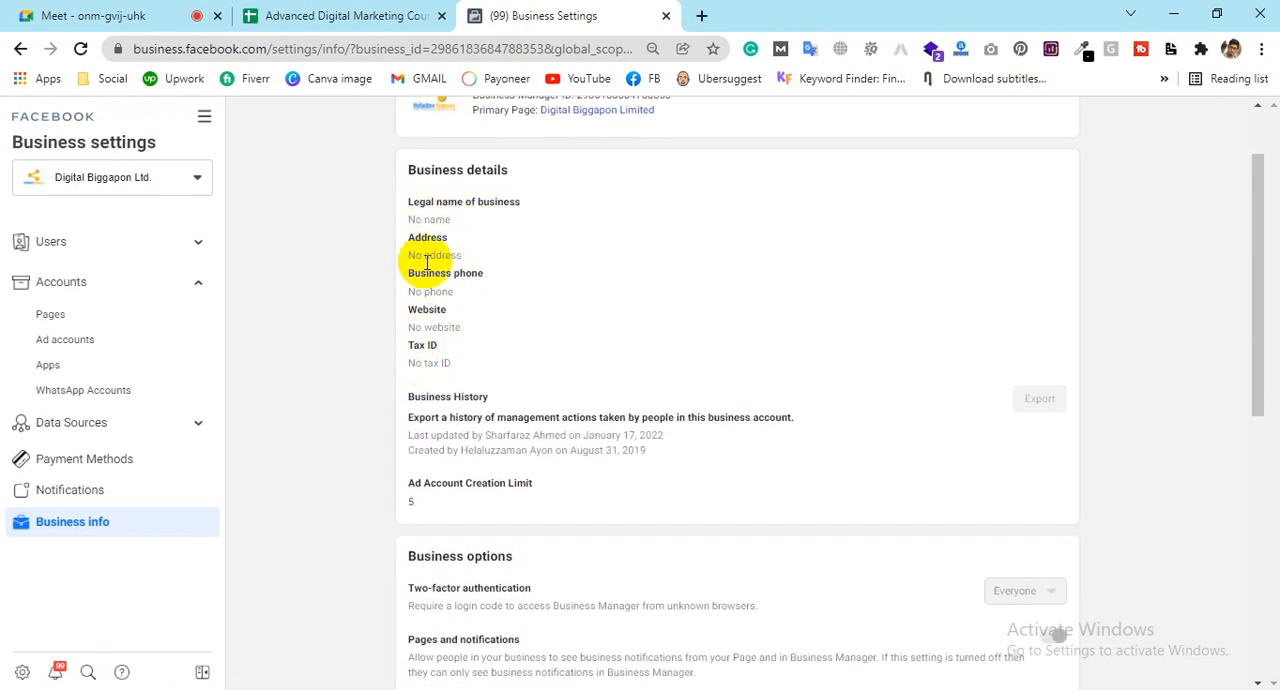
pyautogui.moveTo(455, 361); pyautogui.dragTo(406, 214)
pyautogui.click(586, 354)
pyautogui.scroll(-1, 587, 355)
pyautogui.scroll(-1, 586, 360)
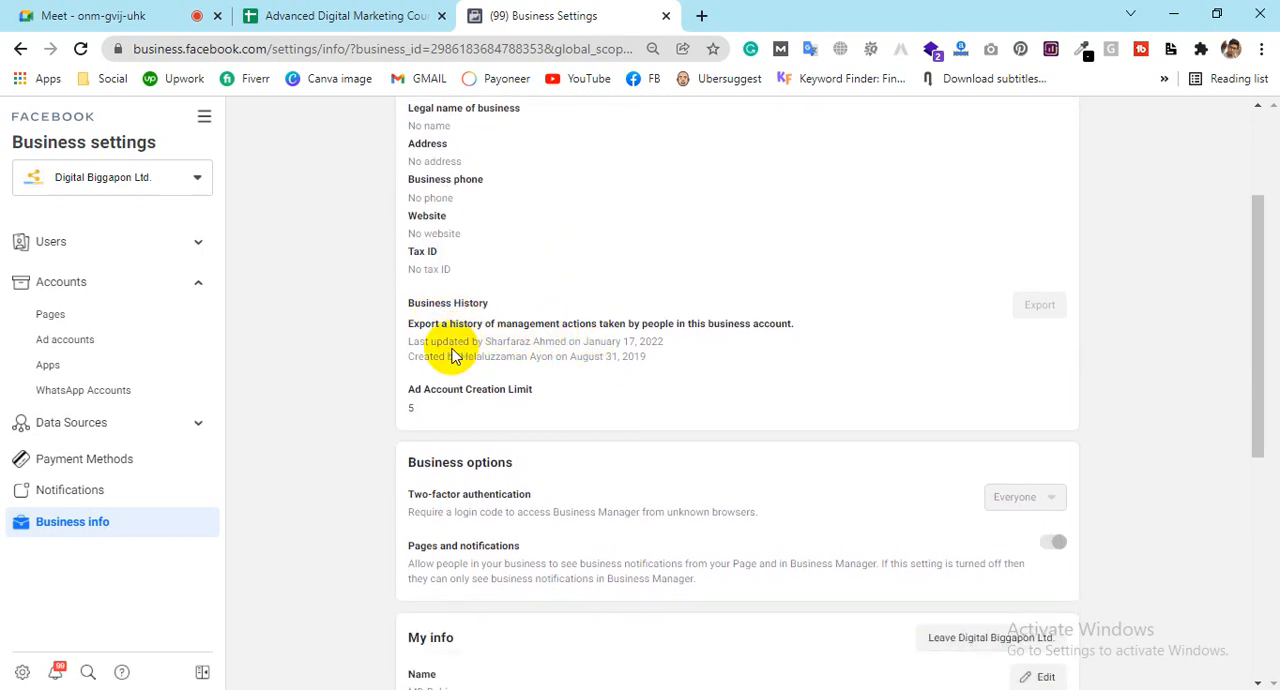
pyautogui.scroll(-2, 530, 330)
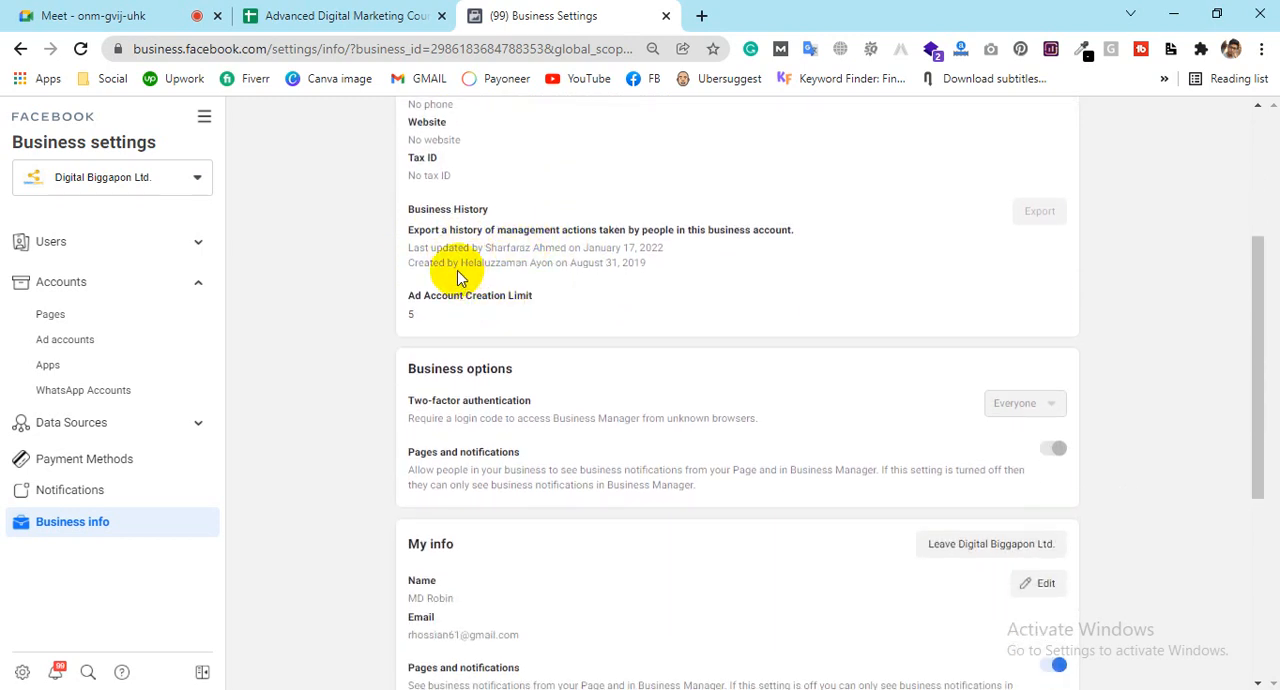
pyautogui.moveTo(648, 263); pyautogui.dragTo(508, 264)
pyautogui.click(541, 258)
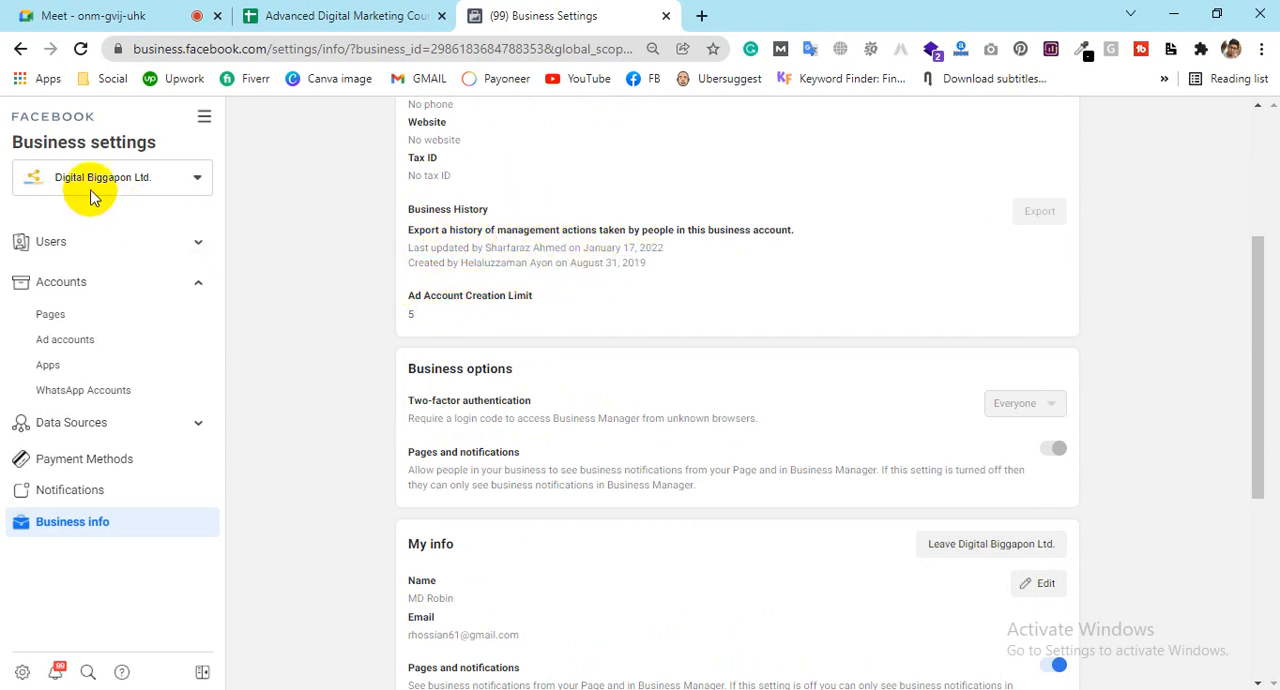
# Step: Check the Ad Account Creation Limit that applies to the Digital Biggapon Ltd. business account
pyautogui.scroll(3, 485, 230)
pyautogui.scroll(-3, 543, 372)
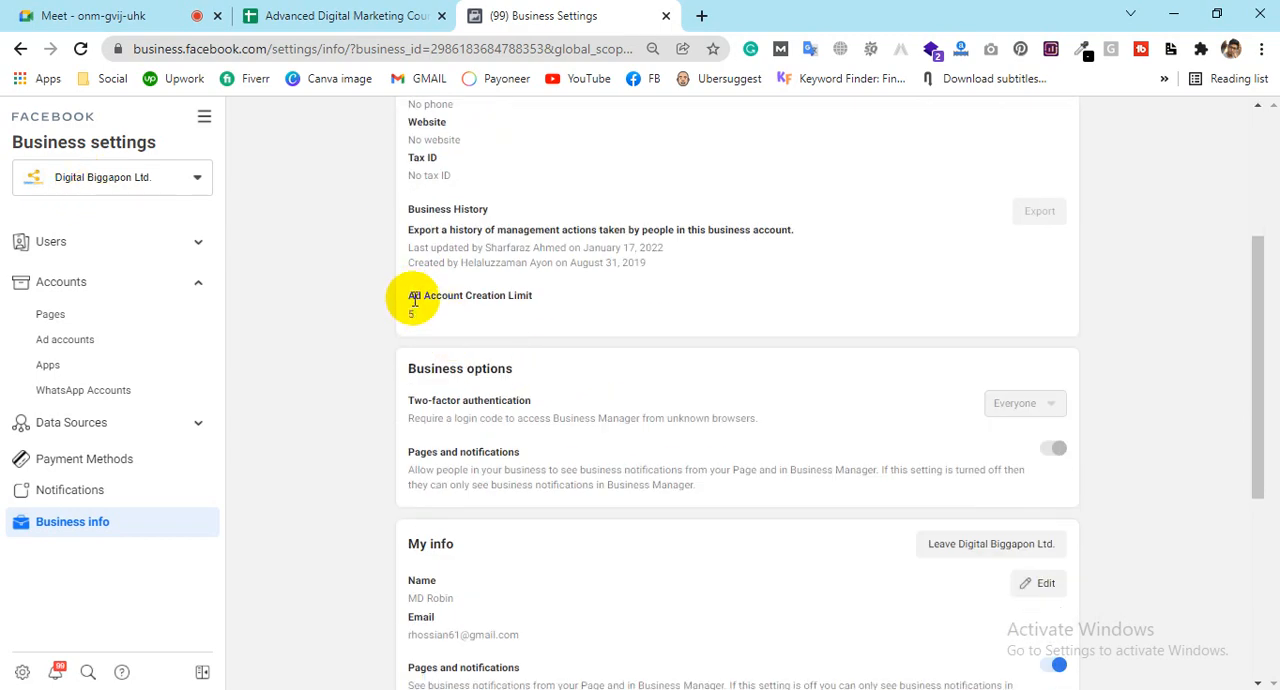
pyautogui.moveTo(412, 298); pyautogui.dragTo(531, 296)
pyautogui.scroll(3, 566, 286)
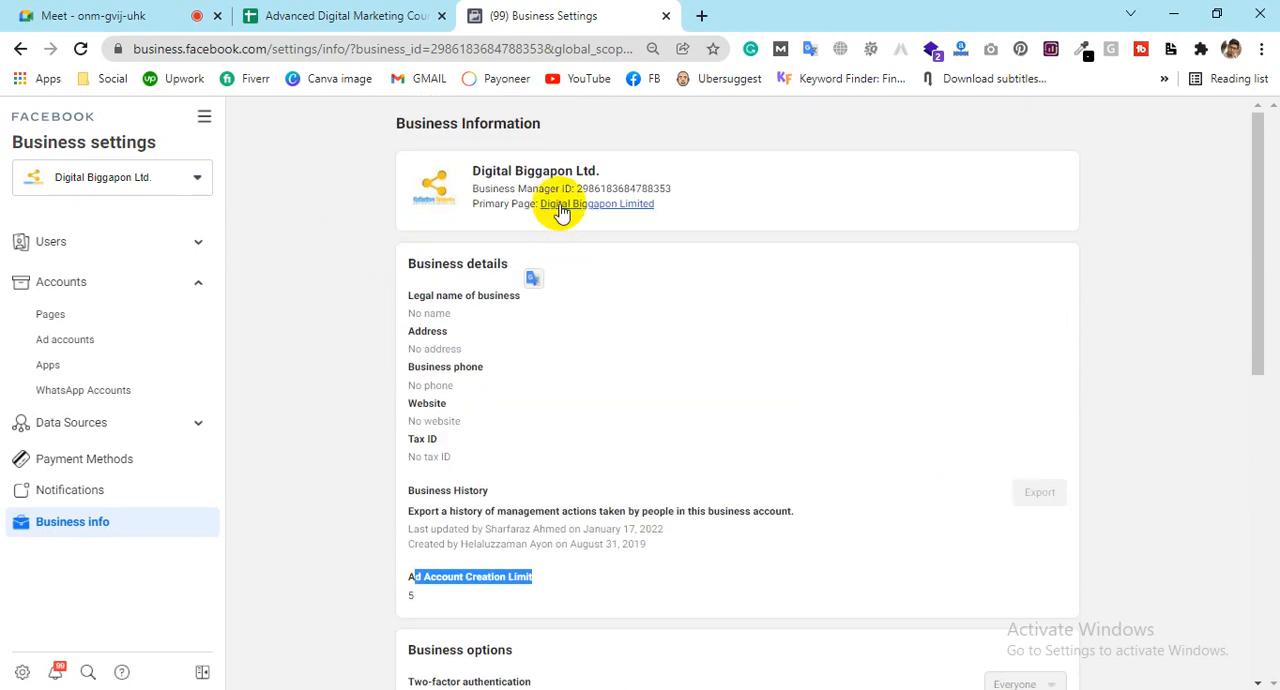
pyautogui.moveTo(601, 175); pyautogui.dragTo(467, 171)
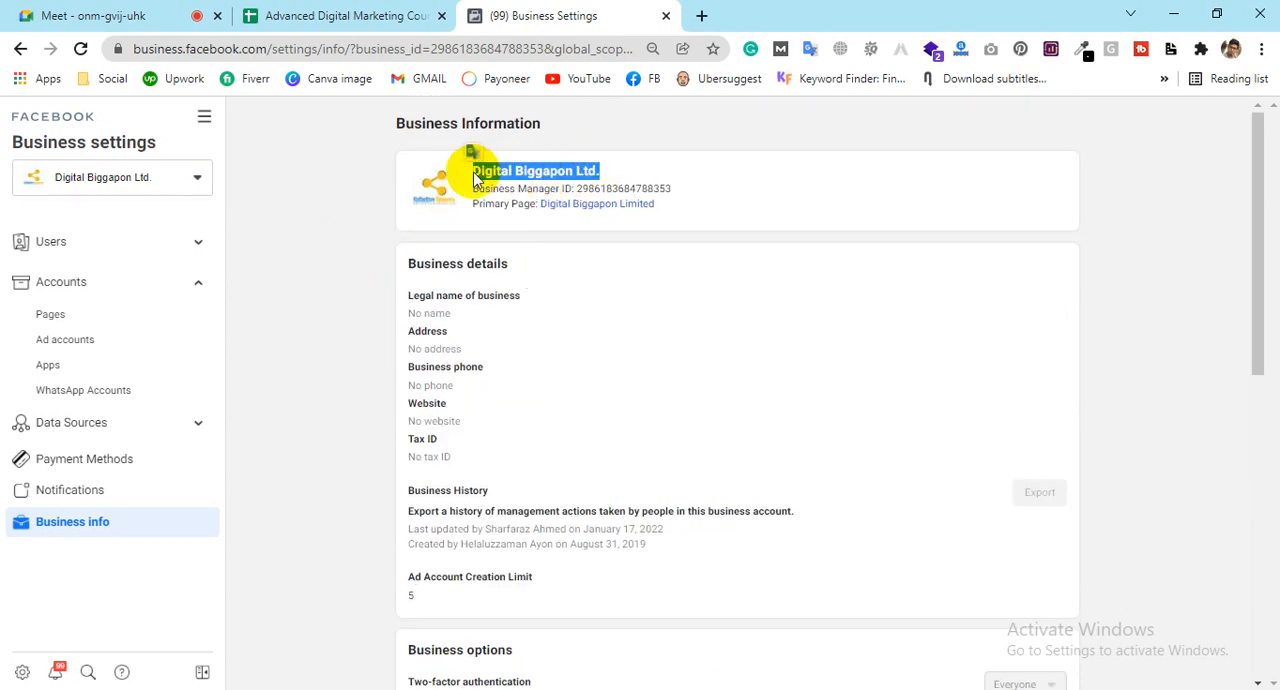
pyautogui.scroll(-2, 540, 365)
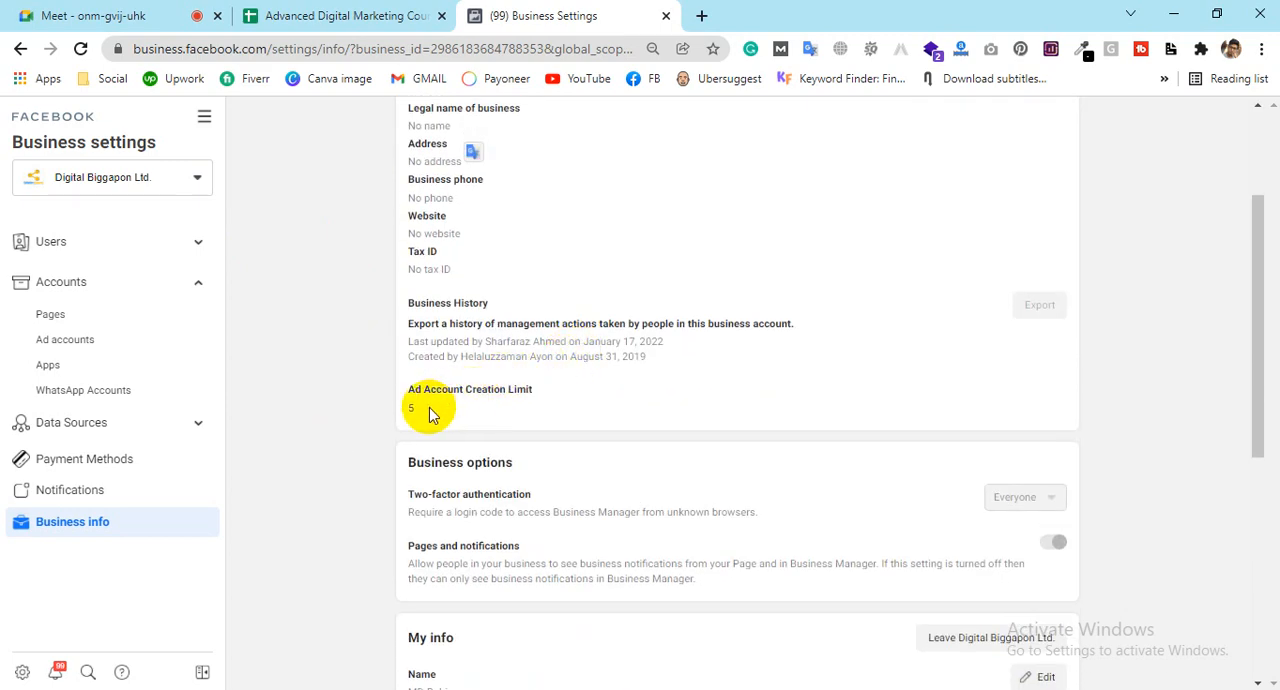
pyautogui.moveTo(430, 408); pyautogui.dragTo(388, 420)
pyautogui.scroll(-3, 570, 395)
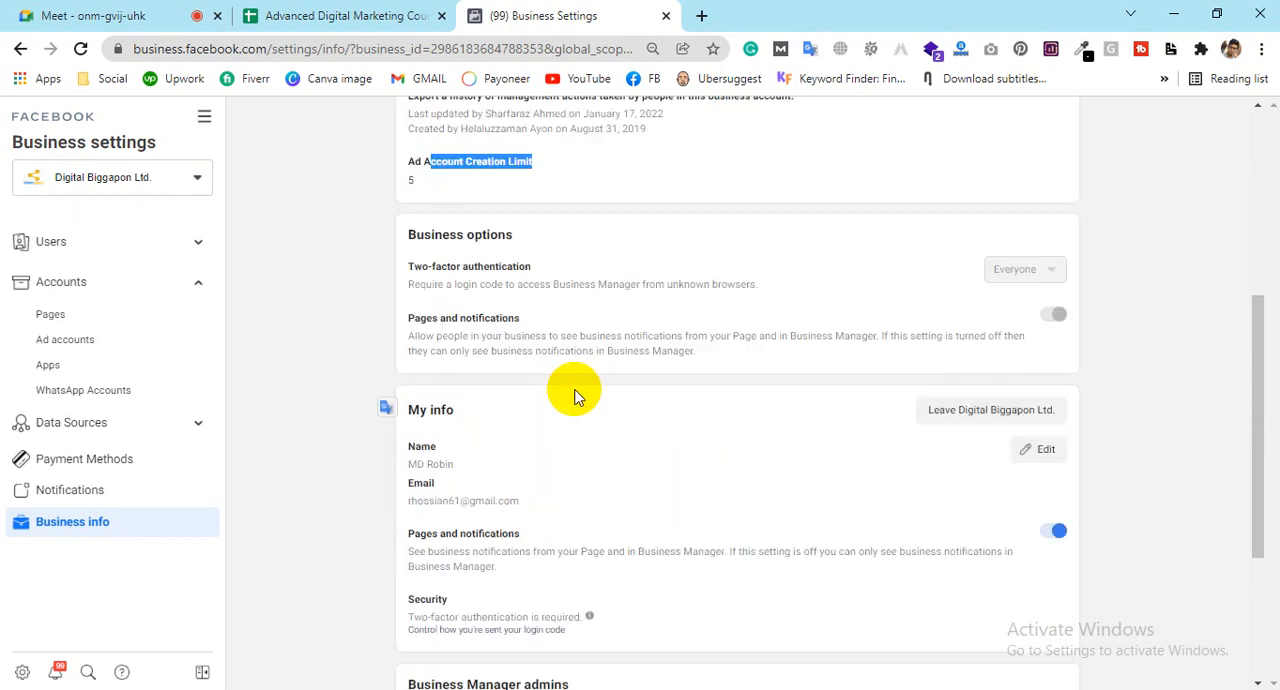
pyautogui.scroll(3, 543, 388)
pyautogui.click(538, 412)
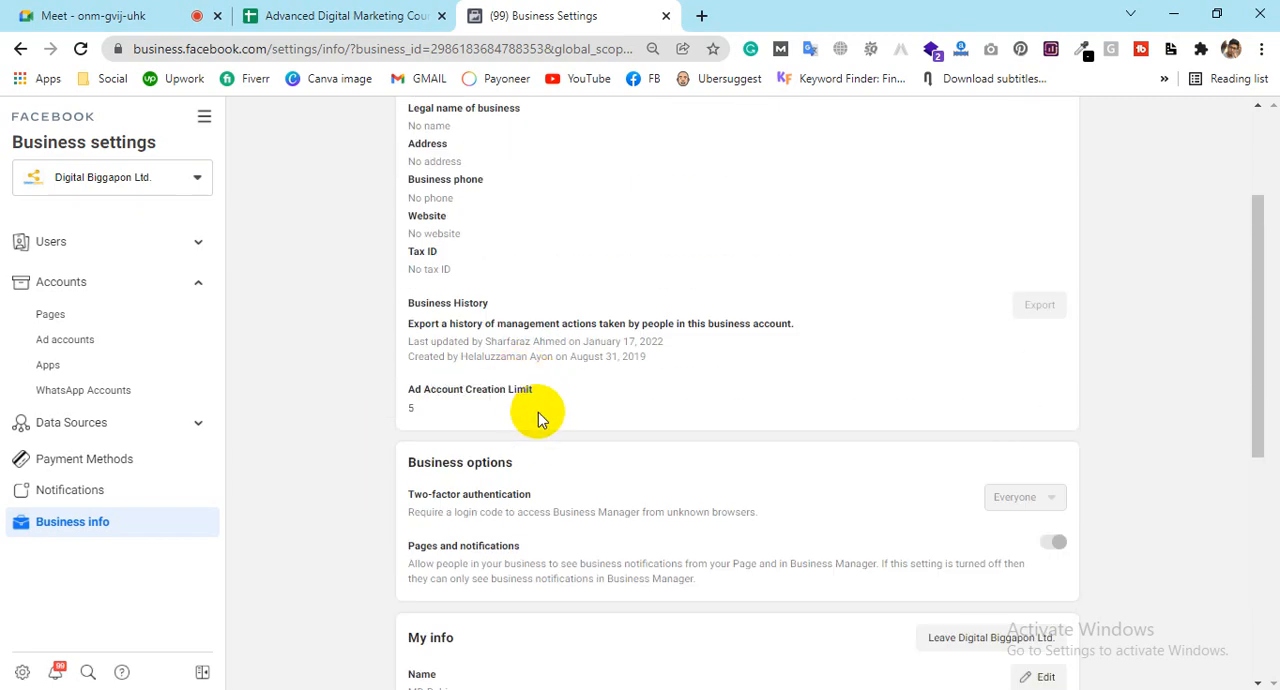
# Step: Review the Business options, My info and Business Manager admins sections of the business information
pyautogui.scroll(-5, 560, 415)
pyautogui.scroll(1, 563, 420)
pyautogui.scroll(6, 565, 417)
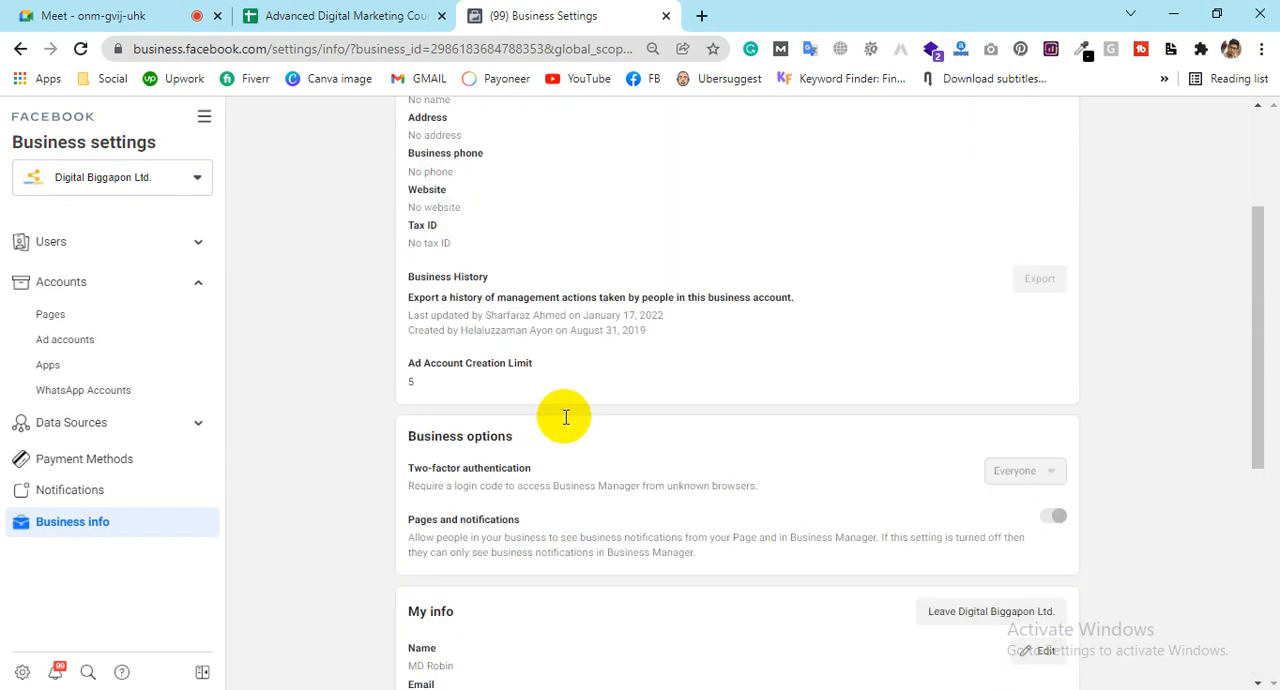
pyautogui.scroll(-4, 565, 417)
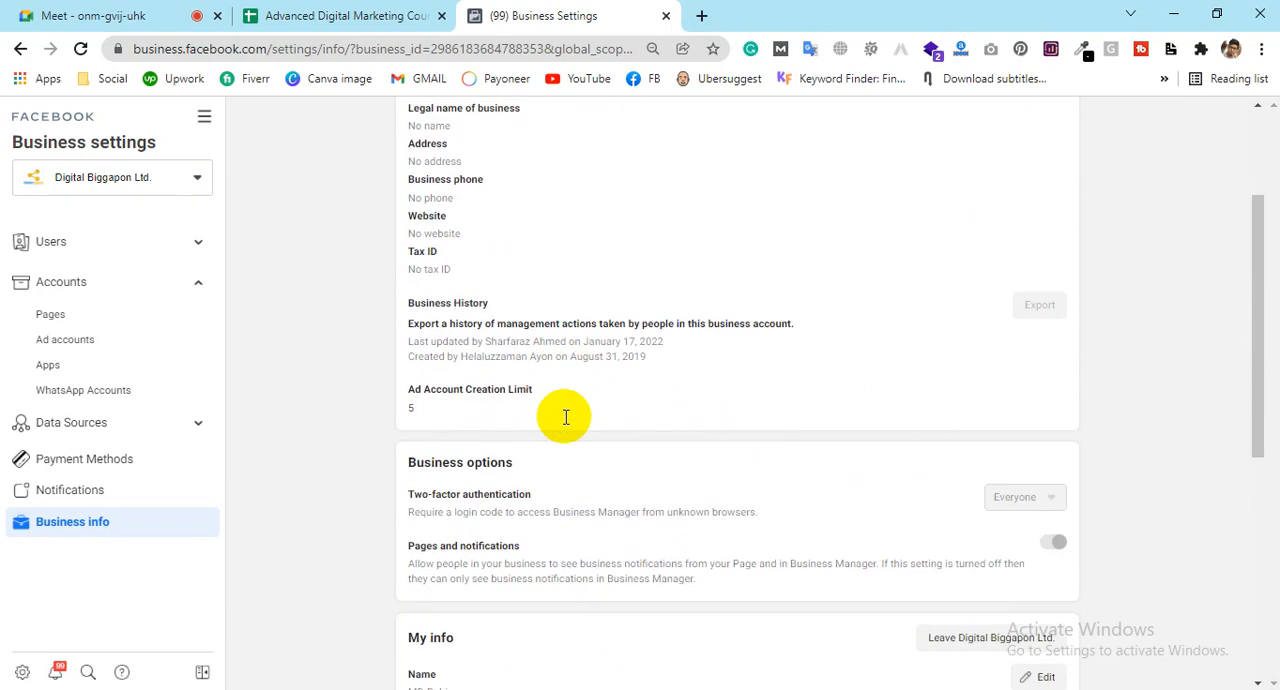
pyautogui.scroll(-3, 760, 474)
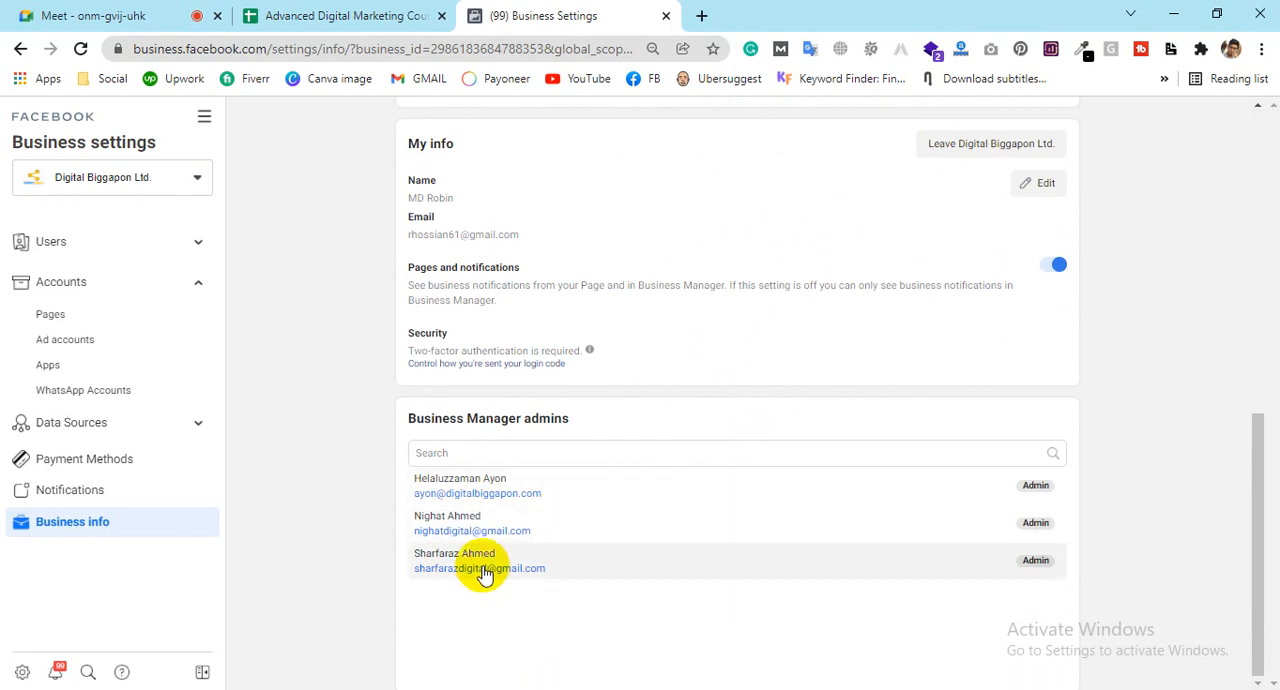
pyautogui.scroll(1, 763, 605)
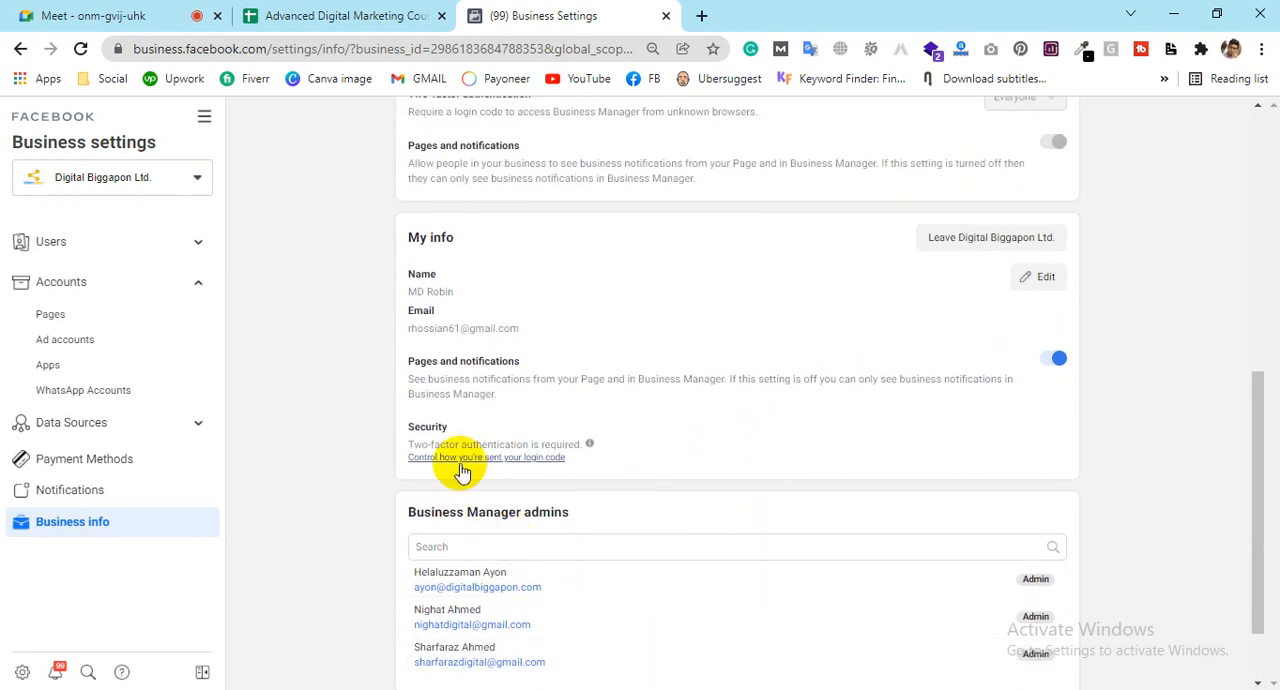
pyautogui.scroll(1, 478, 588)
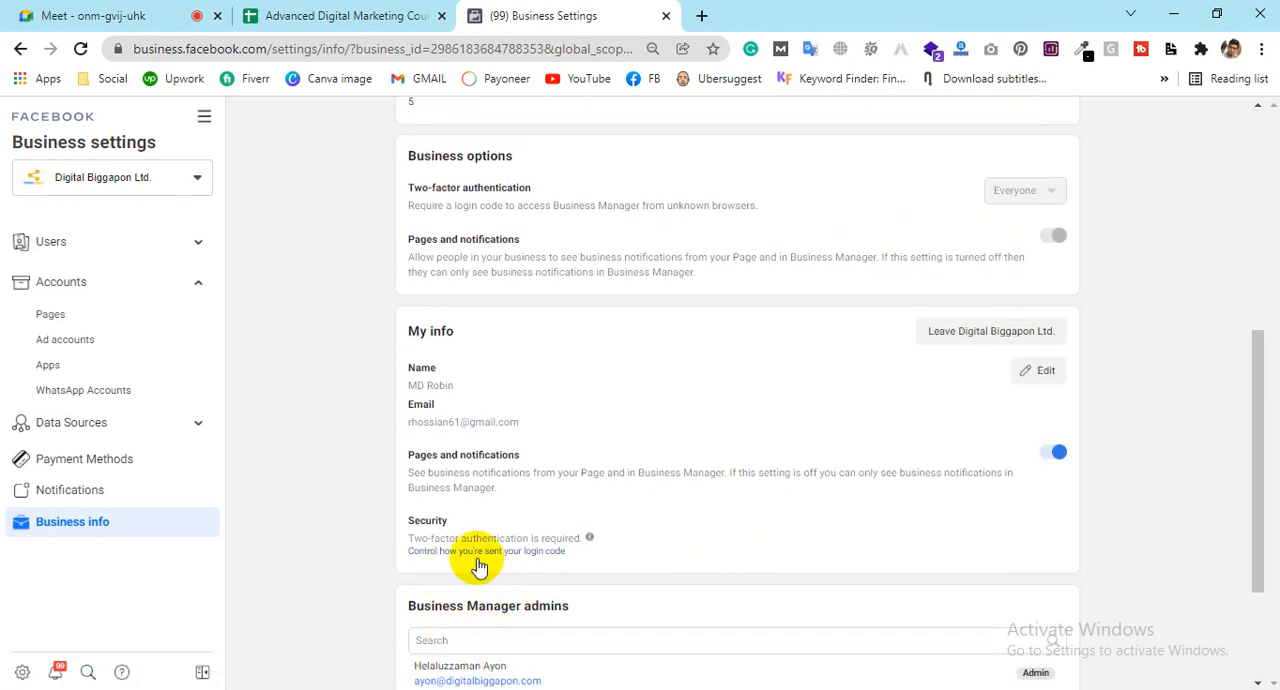
pyautogui.scroll(2, 477, 538)
pyautogui.scroll(-2, 647, 579)
pyautogui.scroll(1, 647, 579)
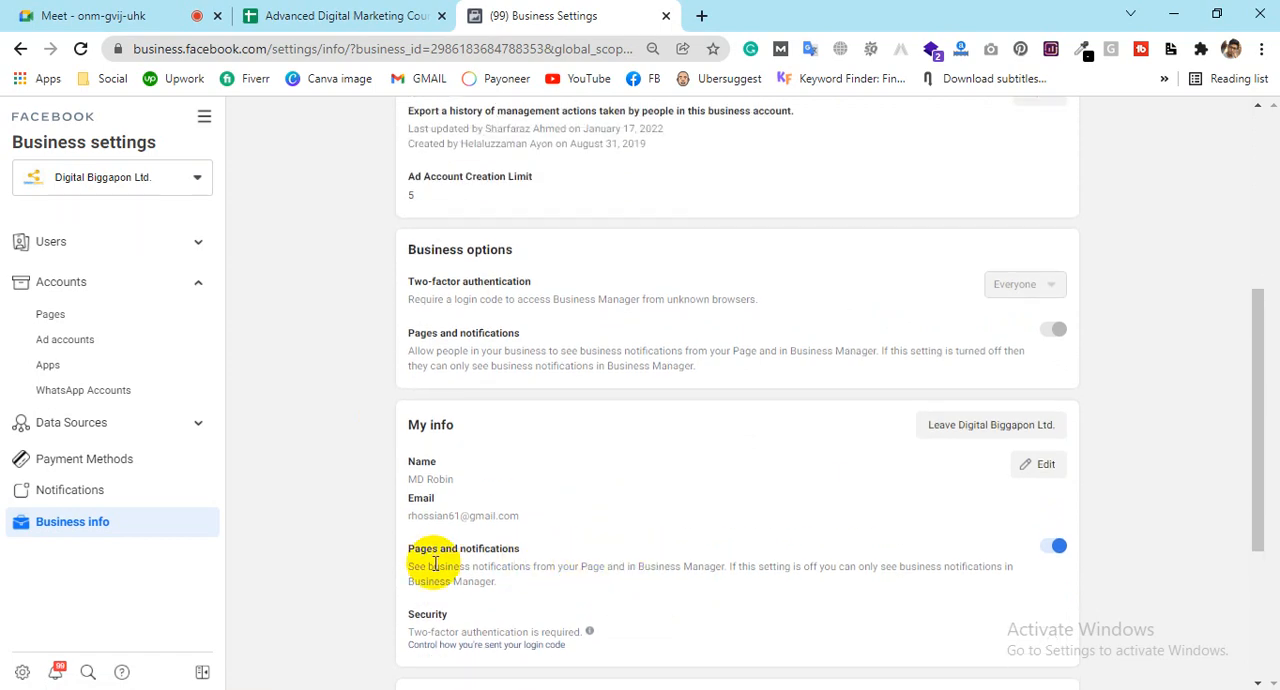
pyautogui.scroll(4, 631, 508)
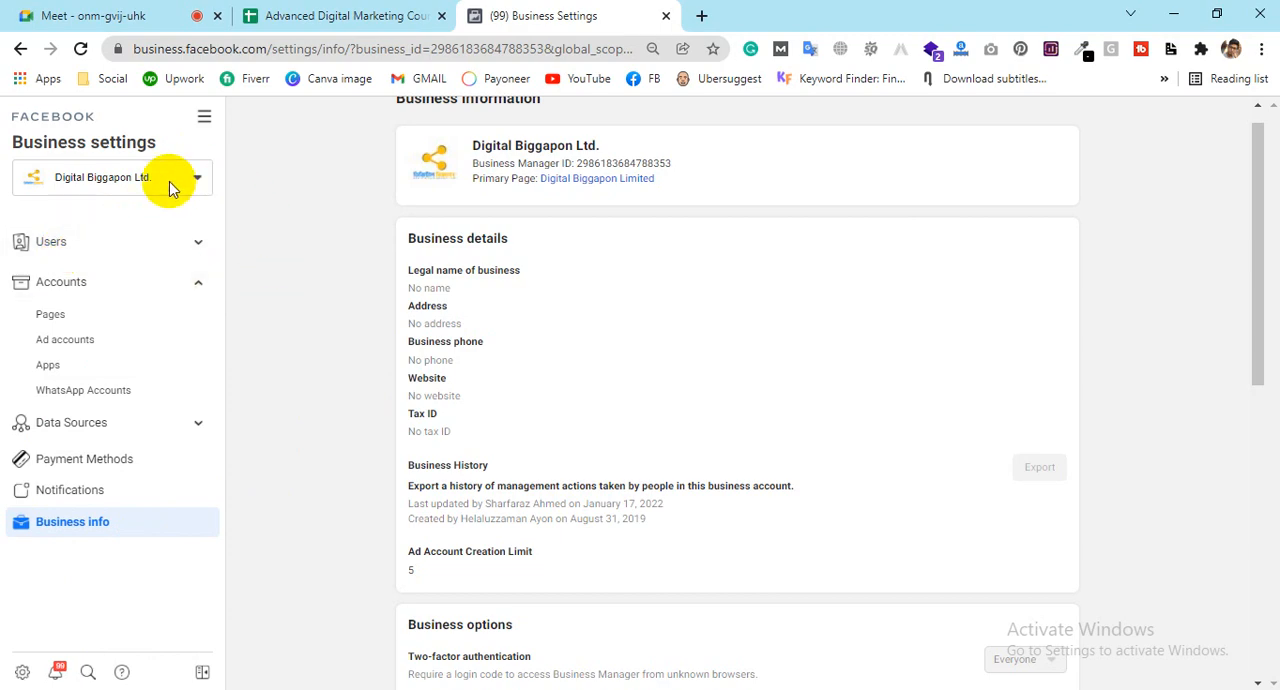
pyautogui.scroll(-5, 518, 225)
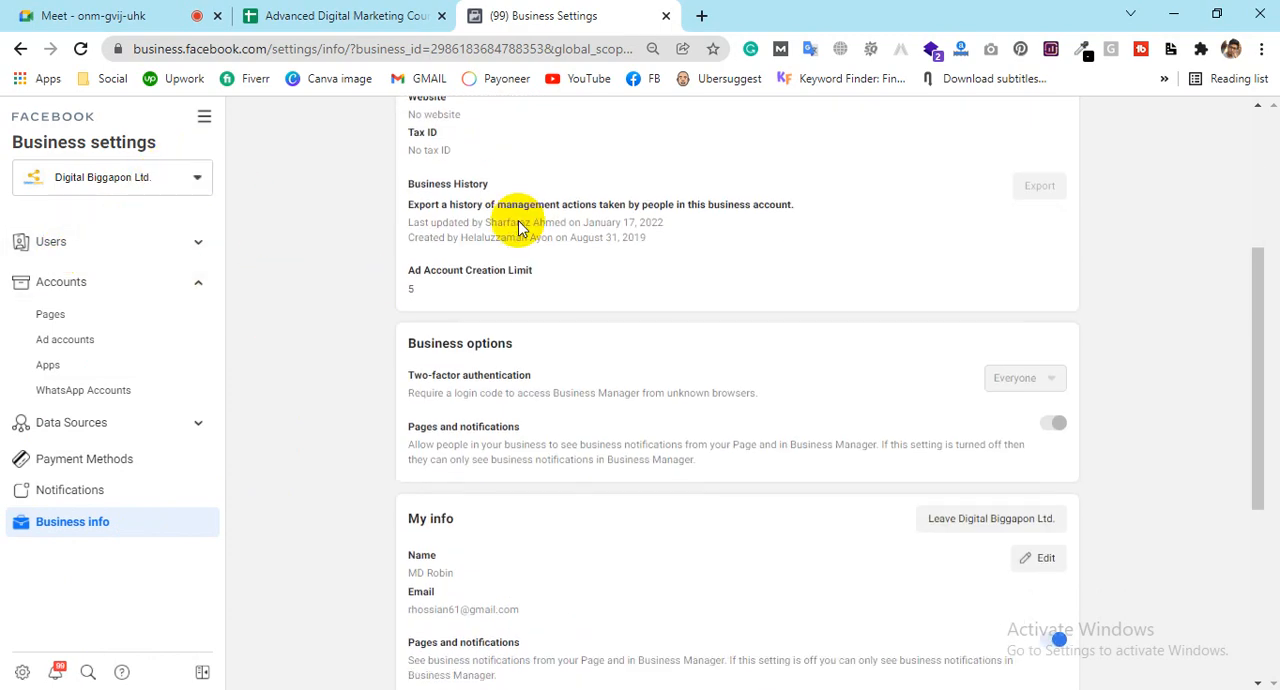
pyautogui.scroll(4, 518, 225)
pyautogui.scroll(-3, 518, 225)
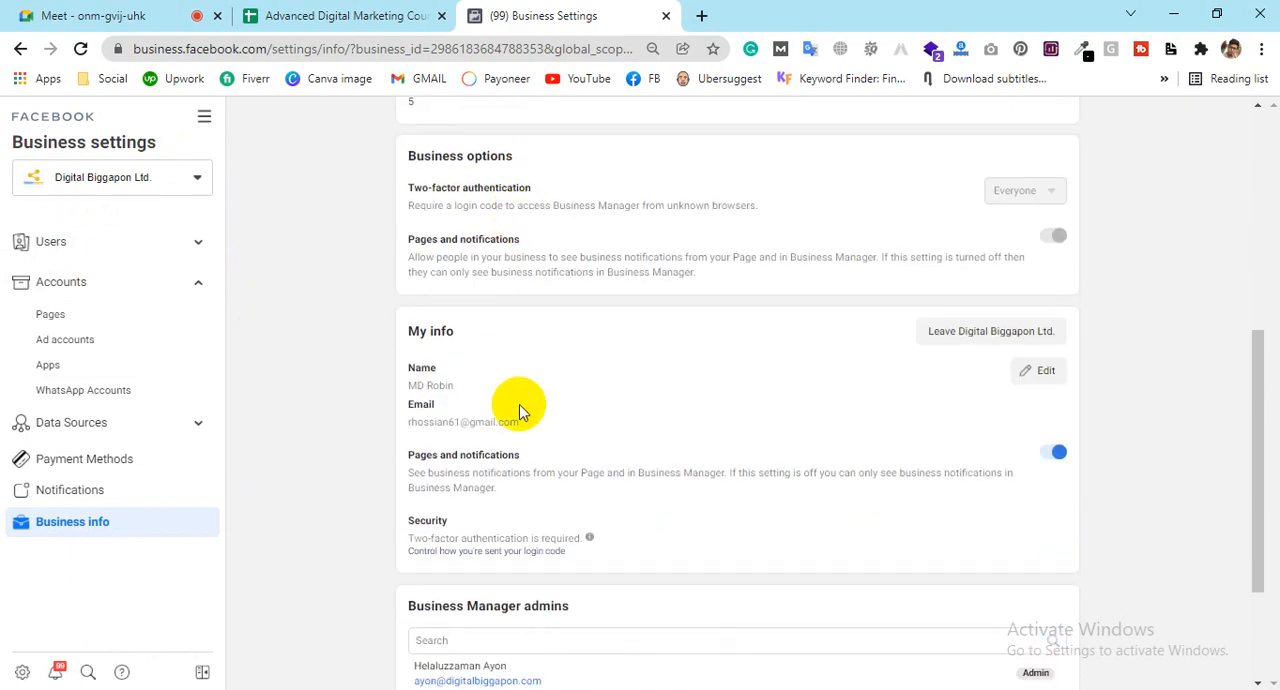
pyautogui.scroll(-2, 518, 410)
pyautogui.scroll(2, 490, 390)
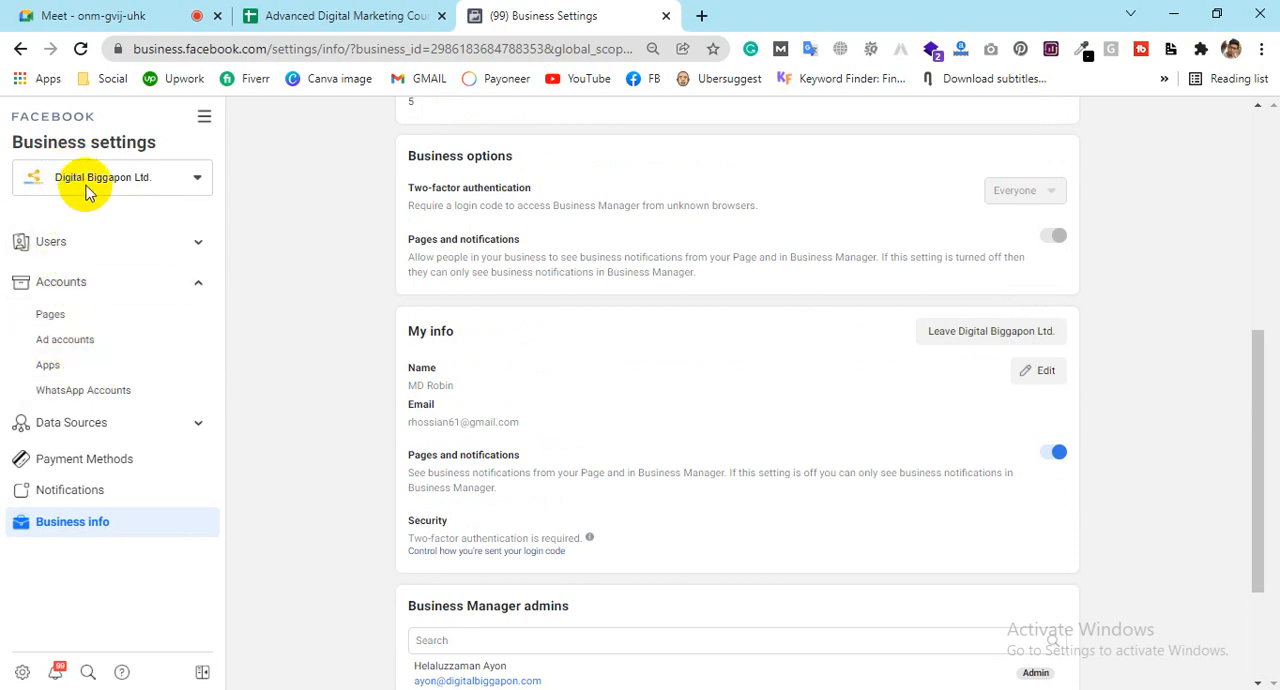
# Step: Show the Pages of Digital Biggapon Ltd. and open another business account's settings in a new browser tab
pyautogui.click(50, 318)
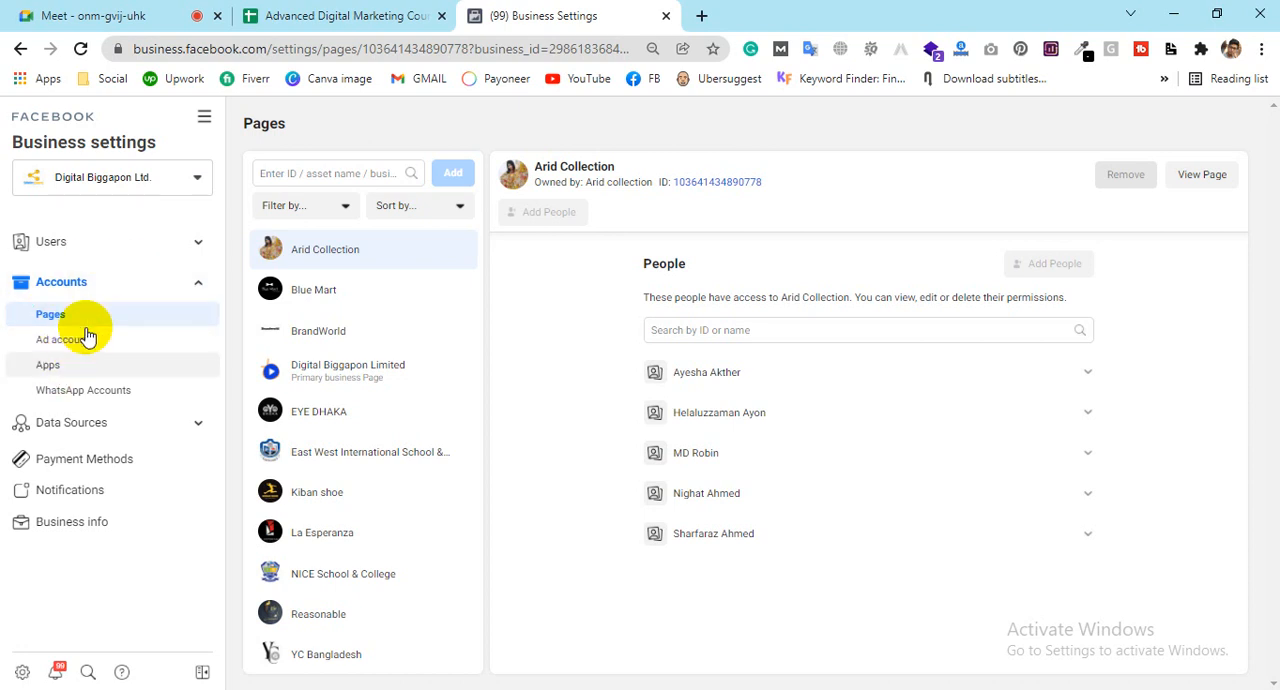
pyautogui.click(198, 180)
pyautogui.click(198, 182)
pyautogui.click(198, 182)
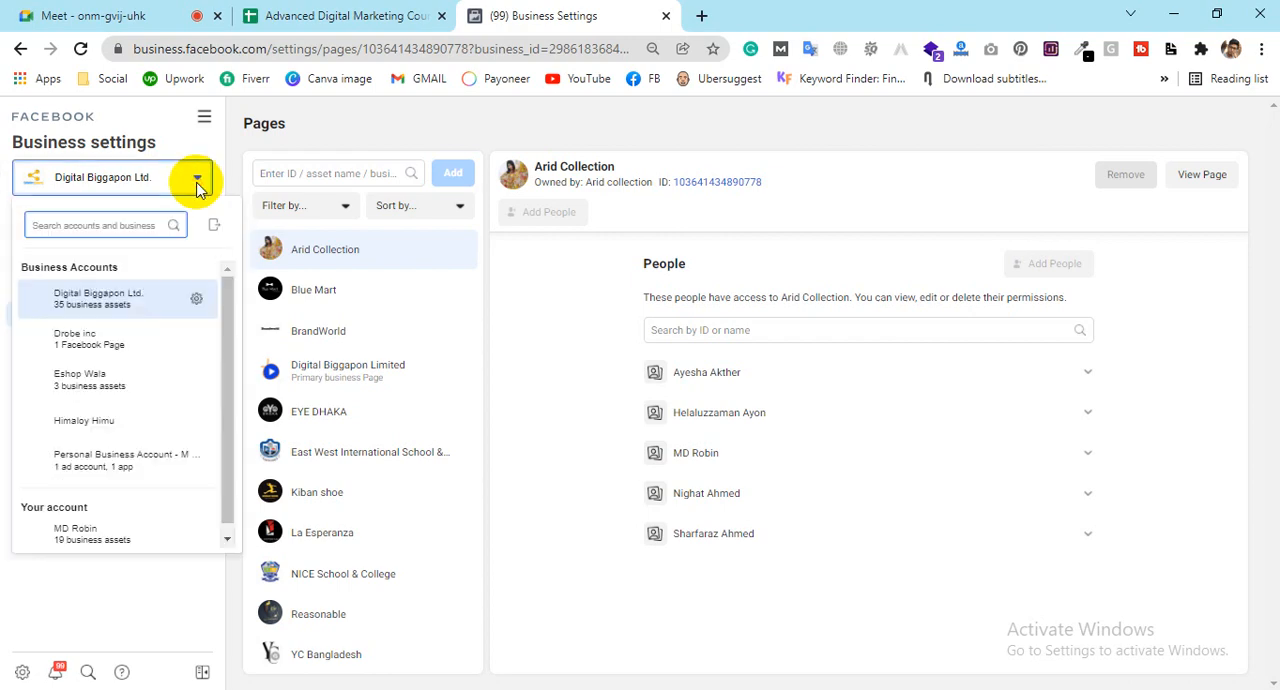
pyautogui.rightClick(97, 360)
pyautogui.click(134, 366)
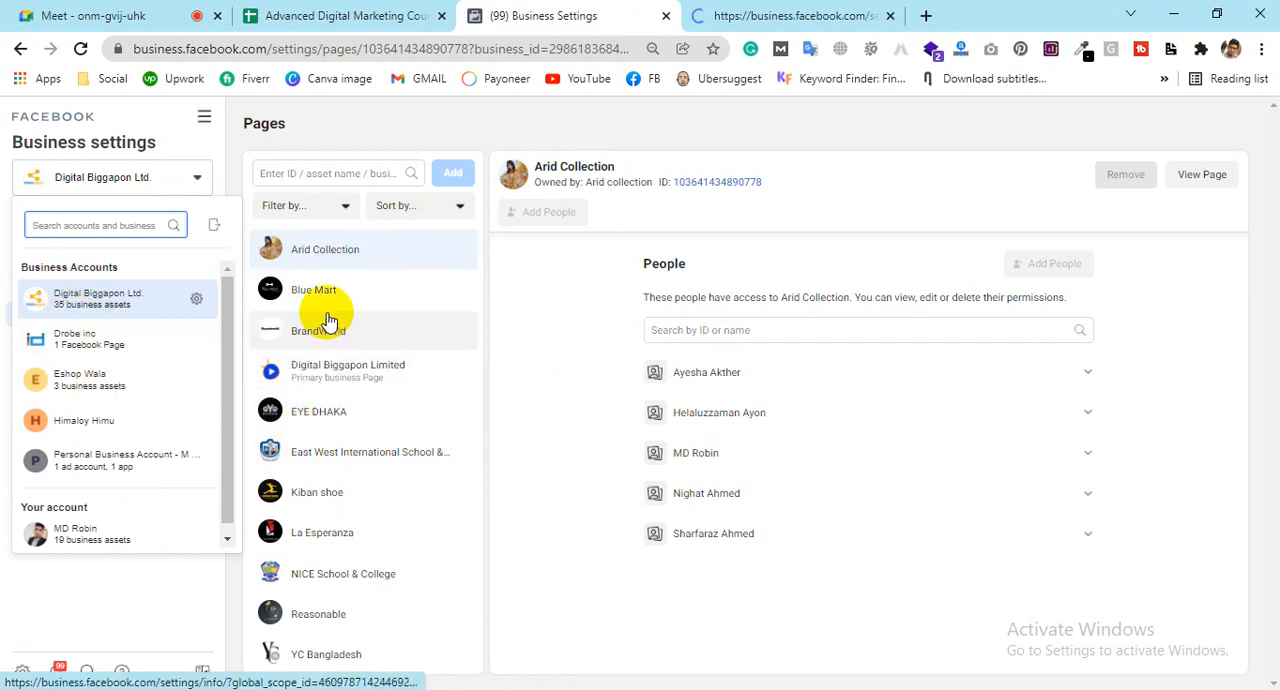
pyautogui.scroll(-1, 330, 322)
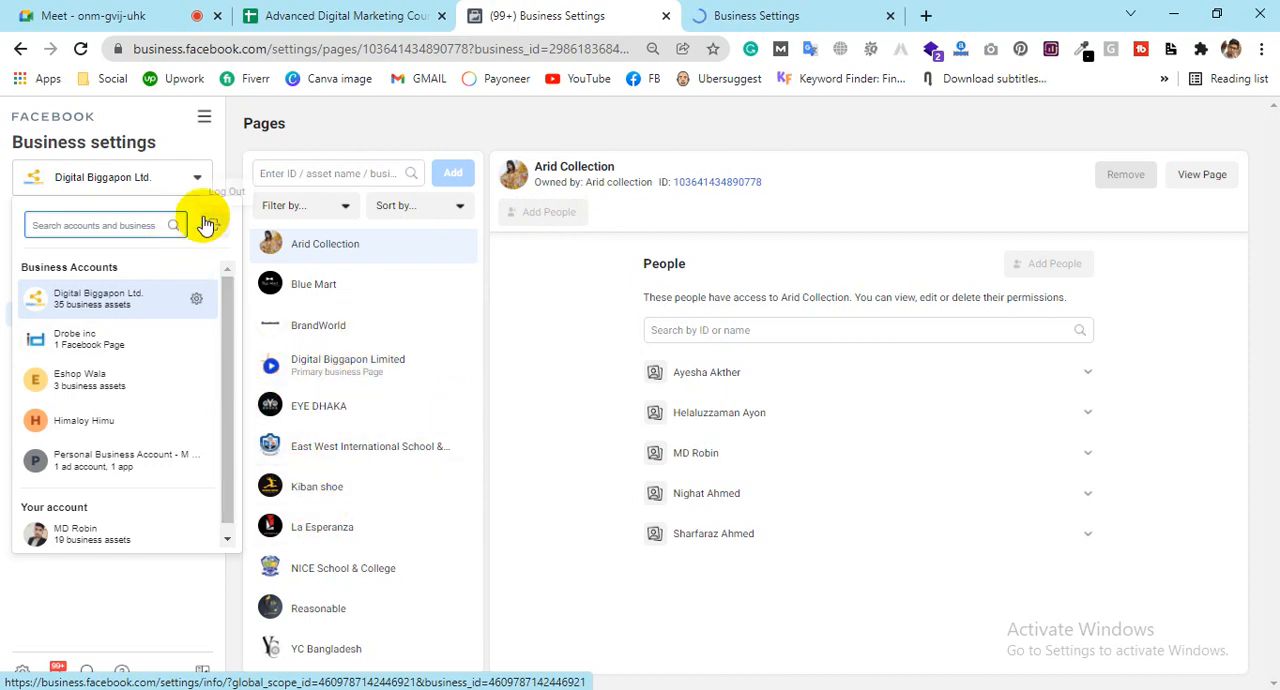
pyautogui.click(222, 160)
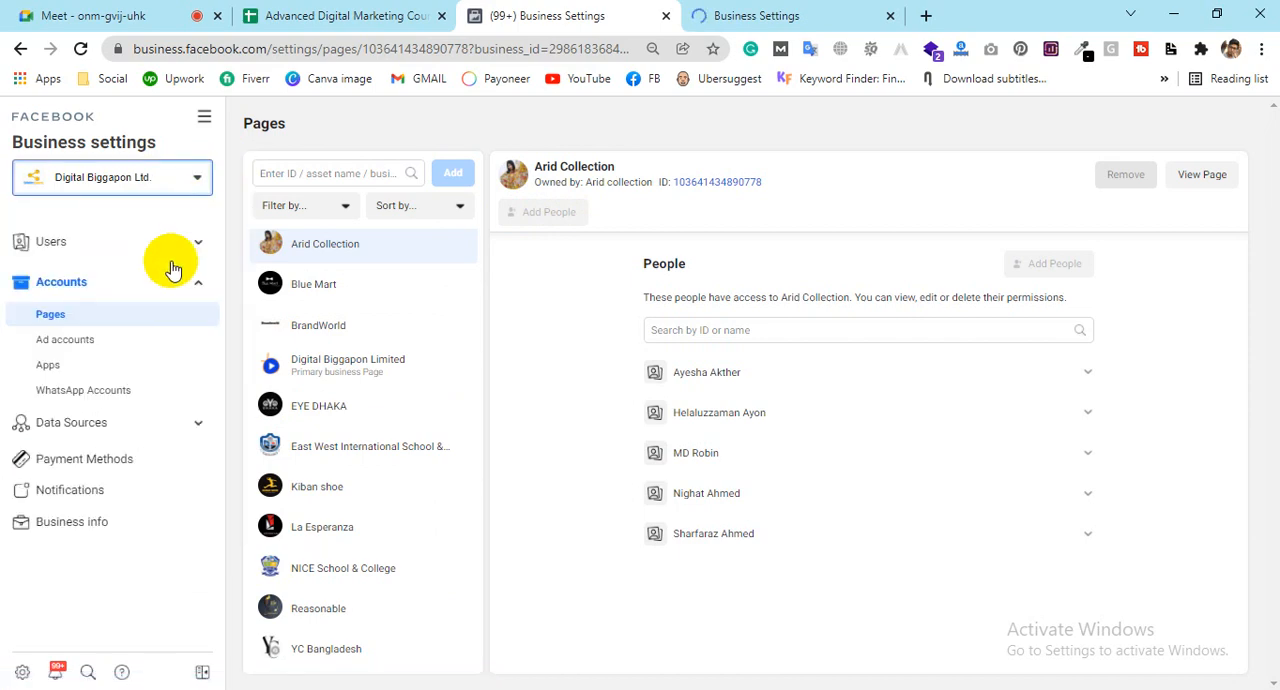
# Step: Open the Ad accounts of Digital Biggapon Ltd. and look through the whole list of ad accounts
pyautogui.click(58, 342)
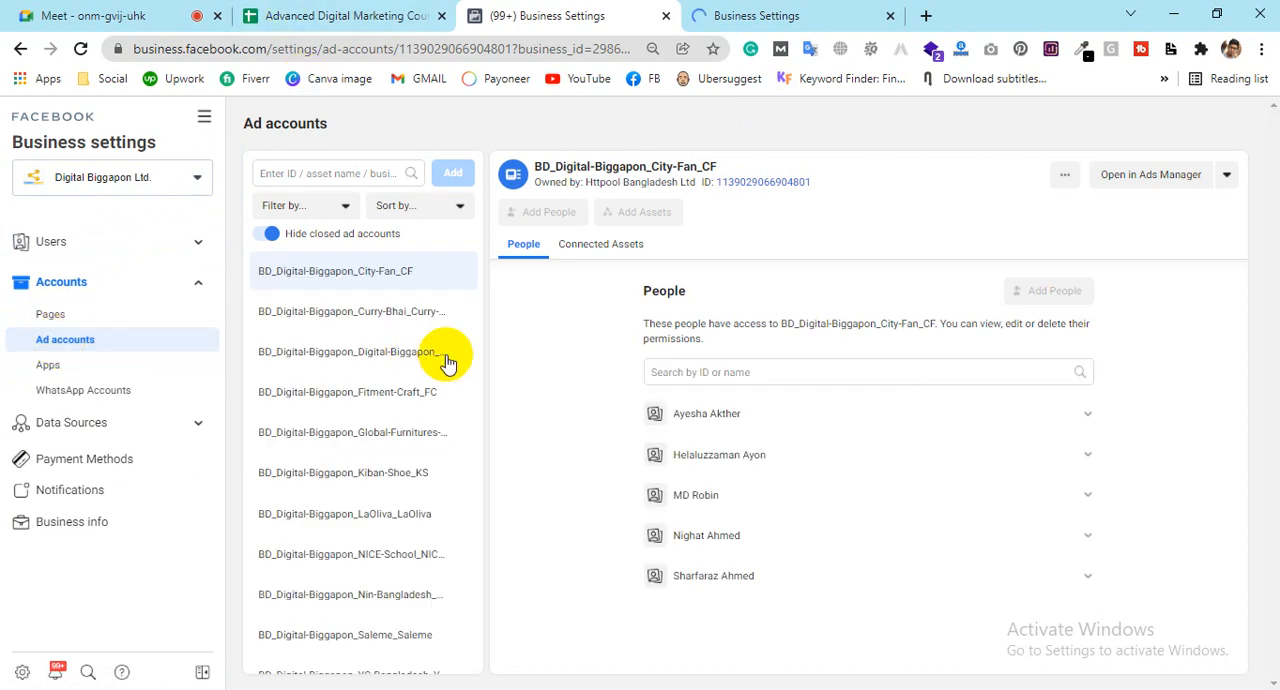
pyautogui.scroll(-2, 309, 270)
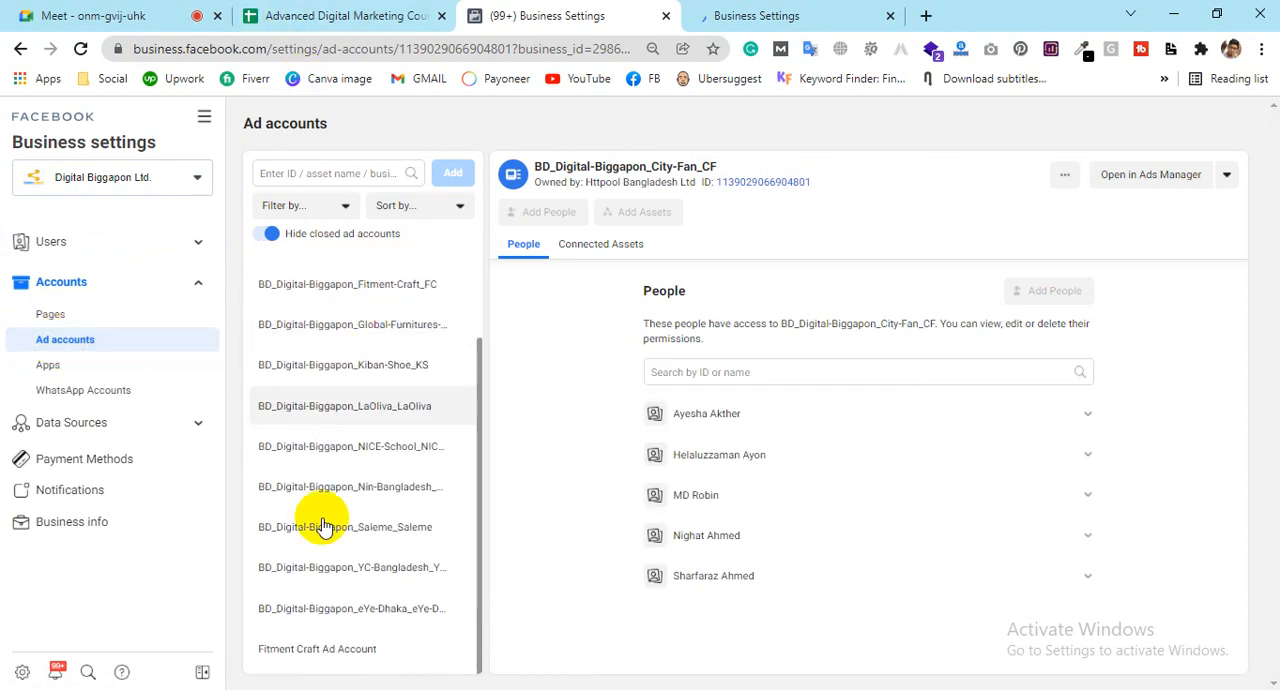
pyautogui.scroll(1, 325, 575)
pyautogui.scroll(1, 327, 567)
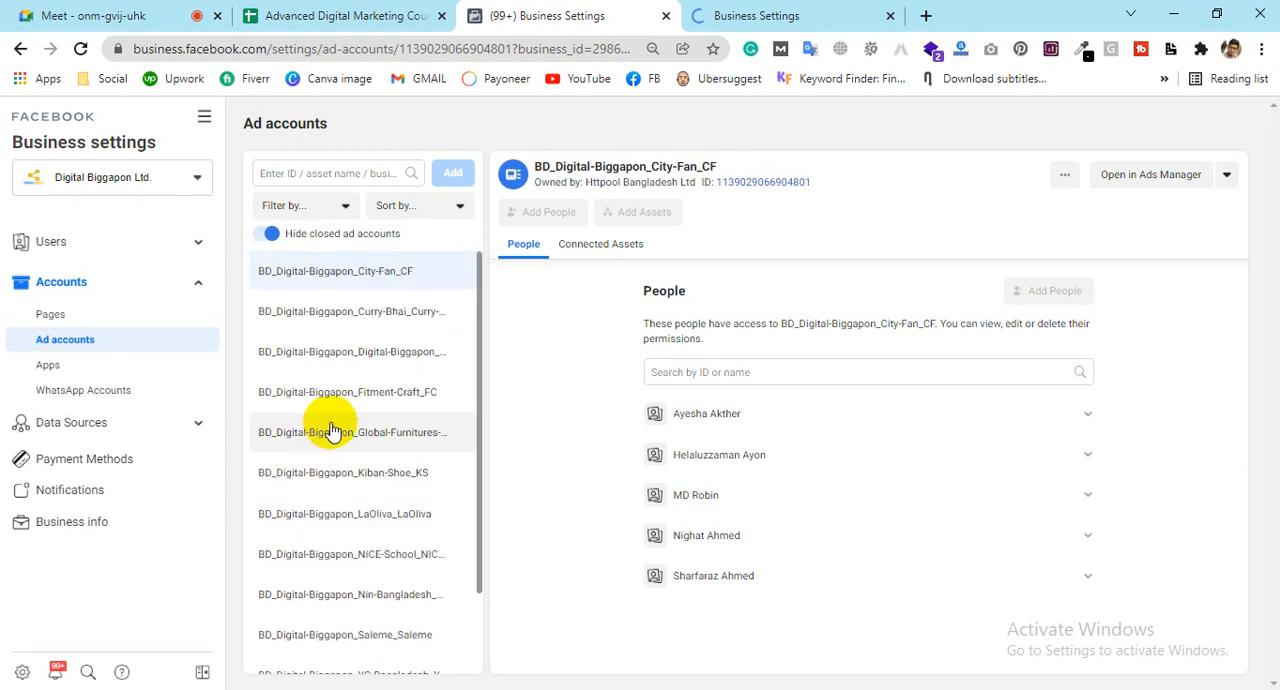
pyautogui.scroll(-2, 365, 588)
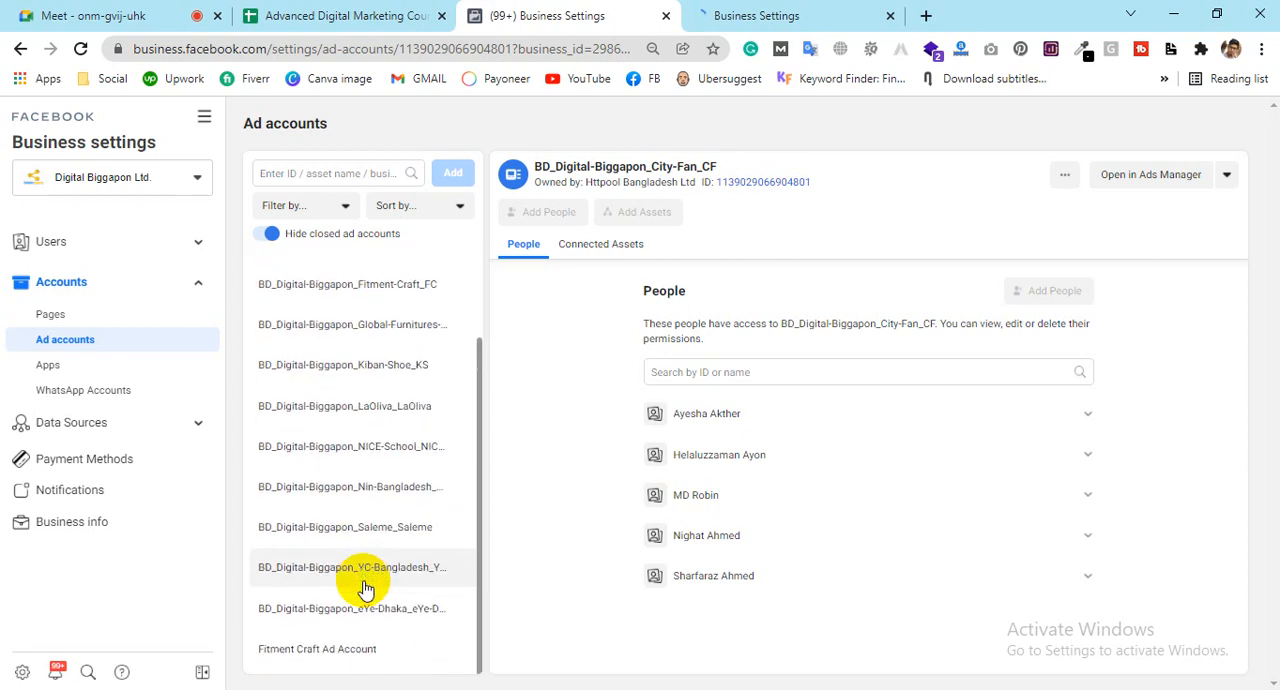
pyautogui.scroll(1, 357, 571)
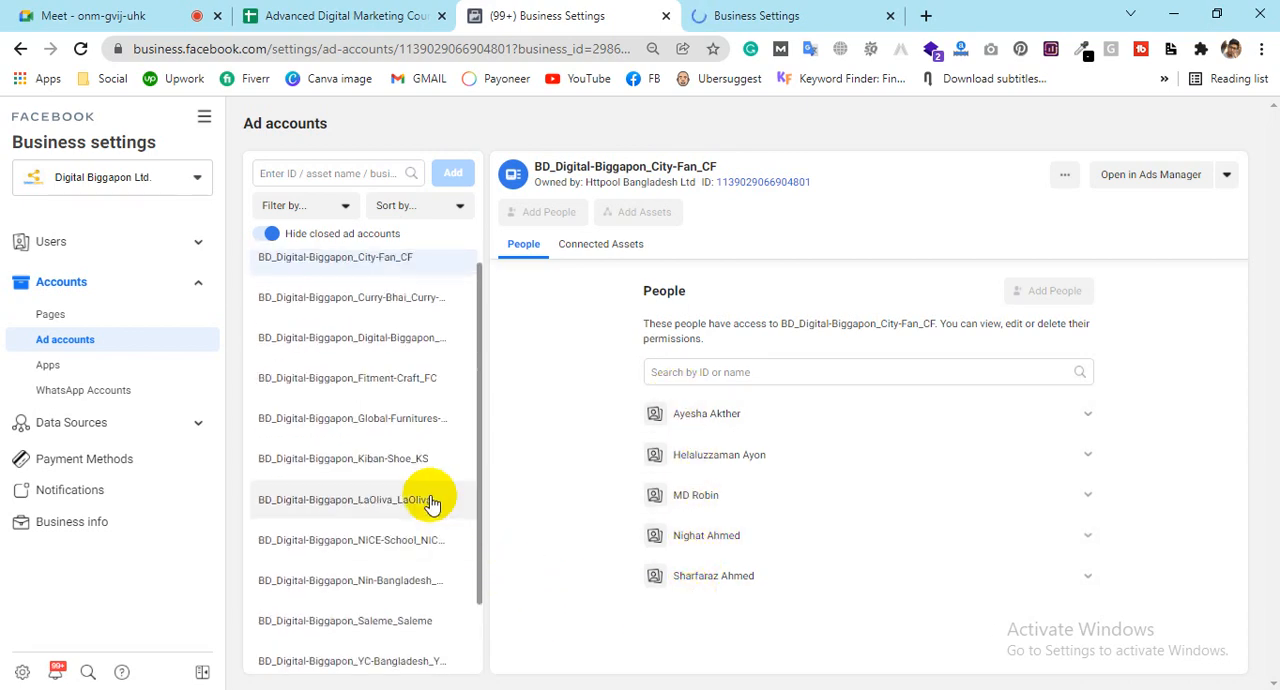
# Step: Check the join request in the Google Meet call, return to Business settings and expand the Data Sources of Digital Biggapon Ltd
pyautogui.scroll(1, 405, 420)
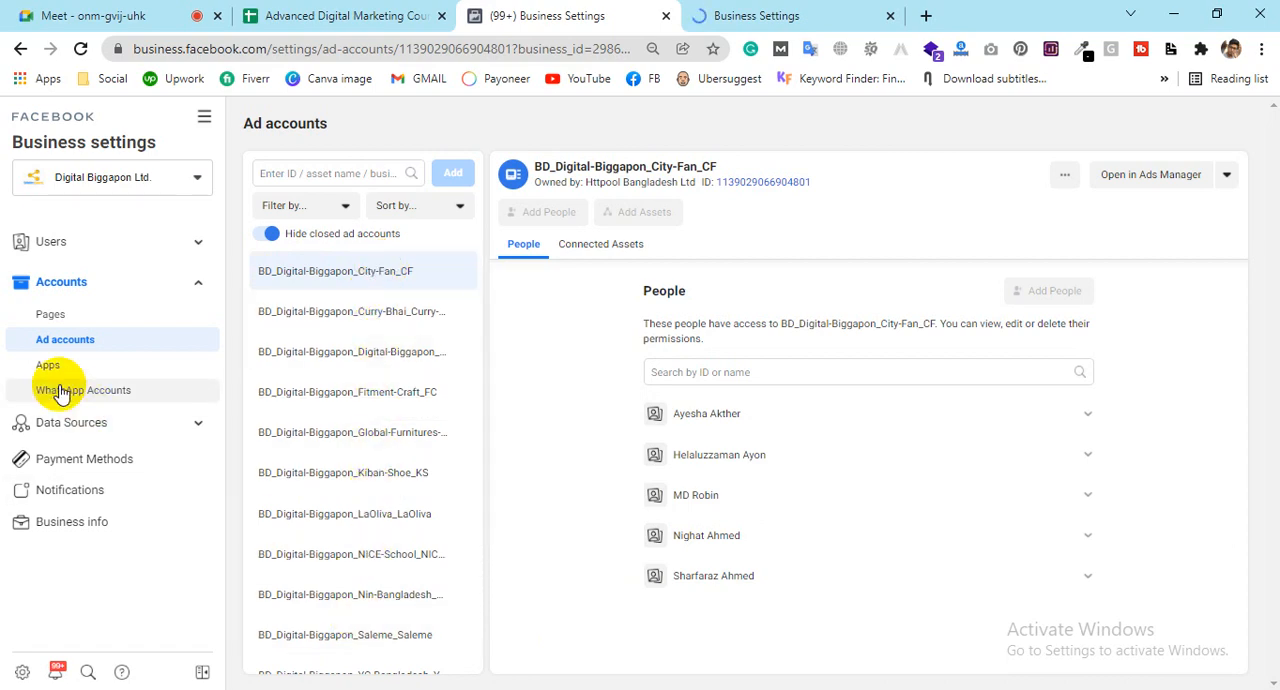
pyautogui.click(70, 15)
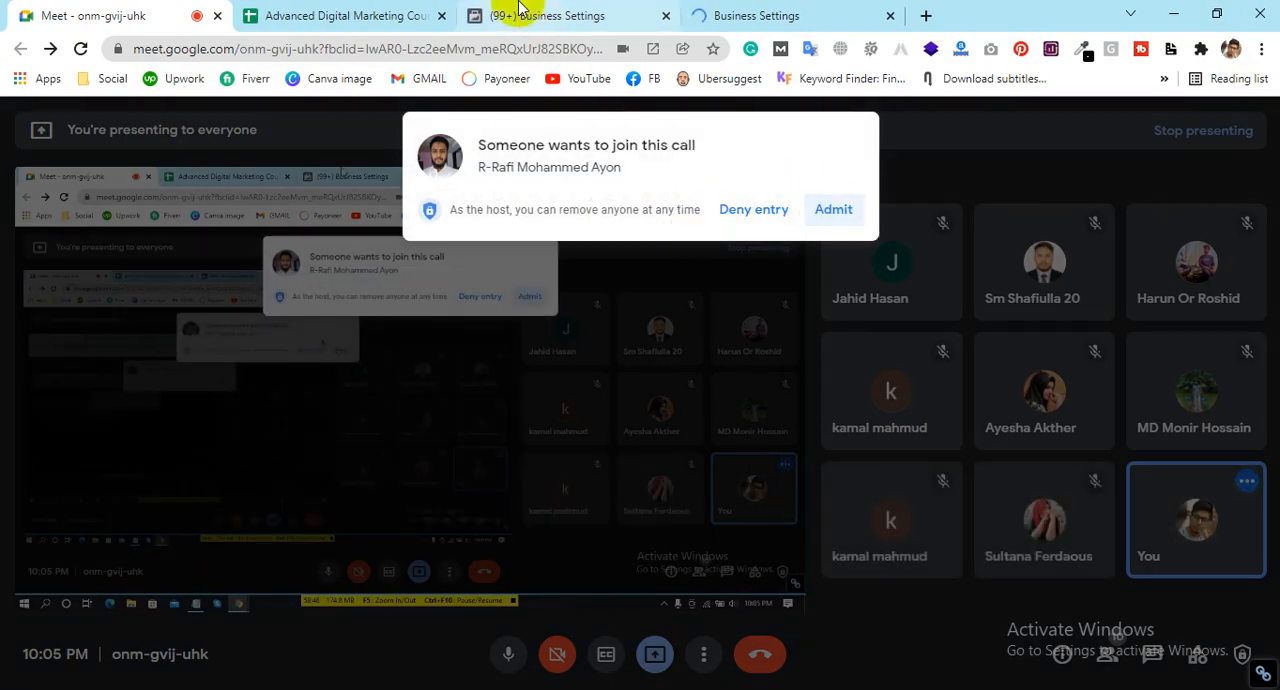
pyautogui.click(520, 10)
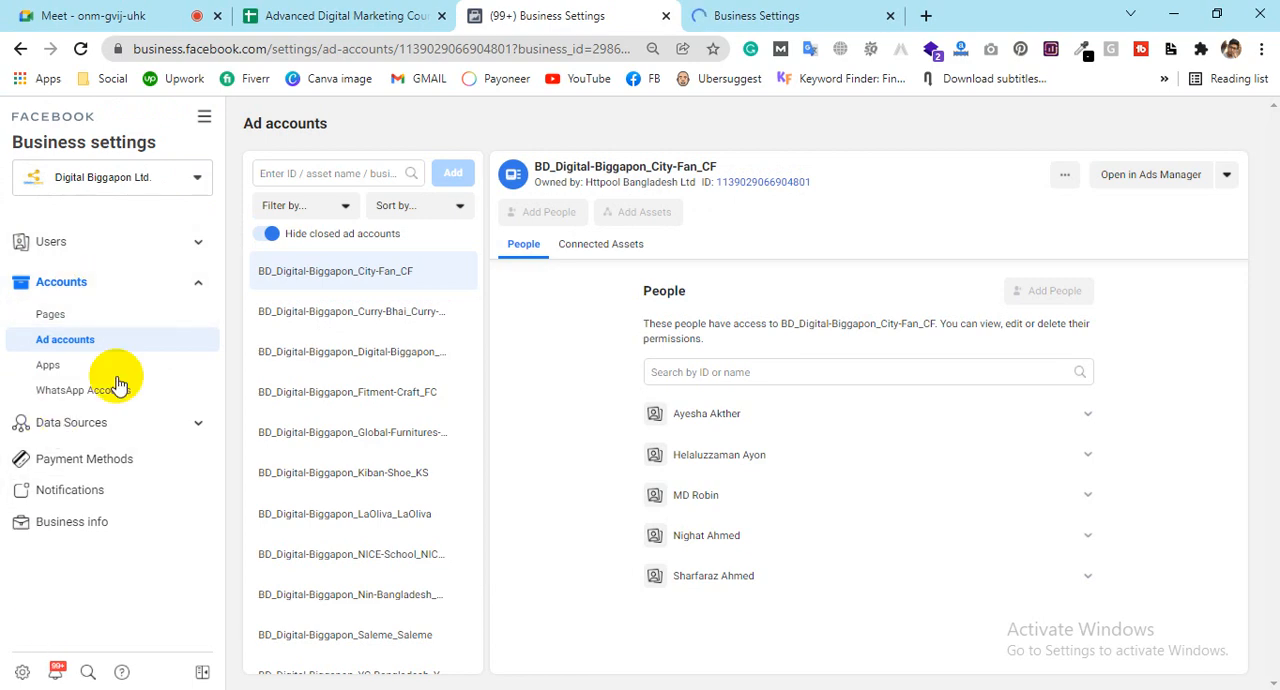
pyautogui.scroll(-2, 314, 449)
pyautogui.scroll(2, 314, 449)
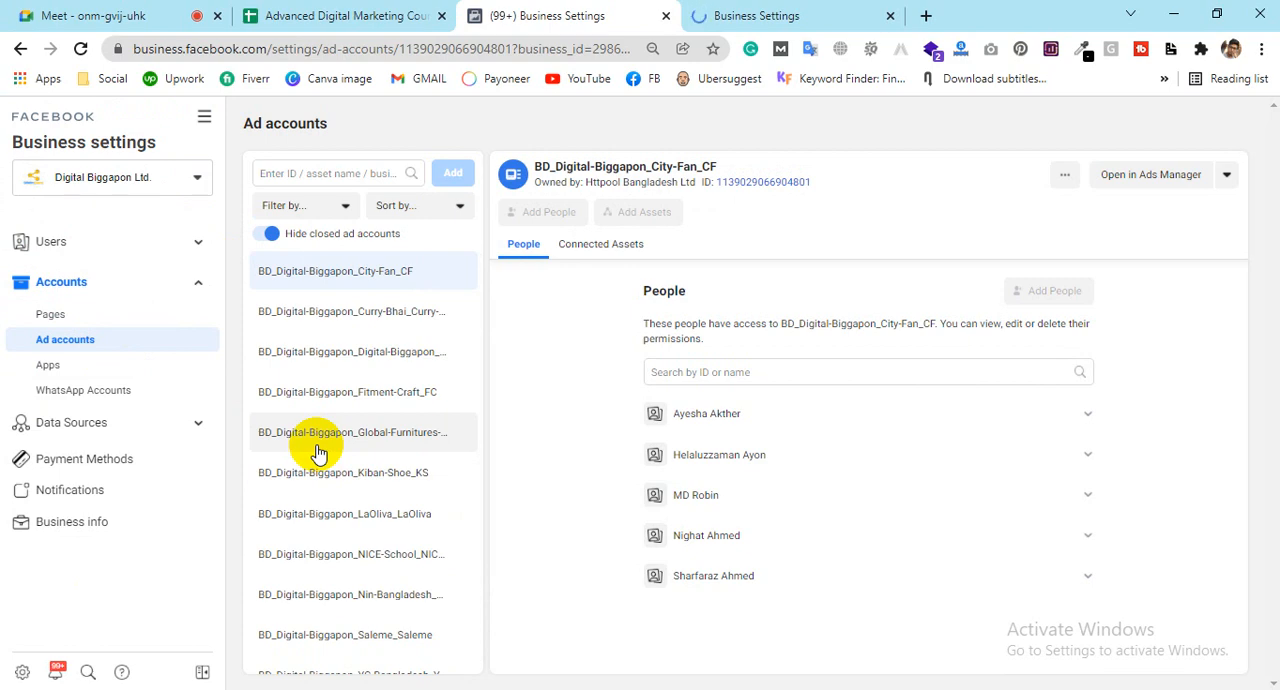
pyautogui.click(197, 428)
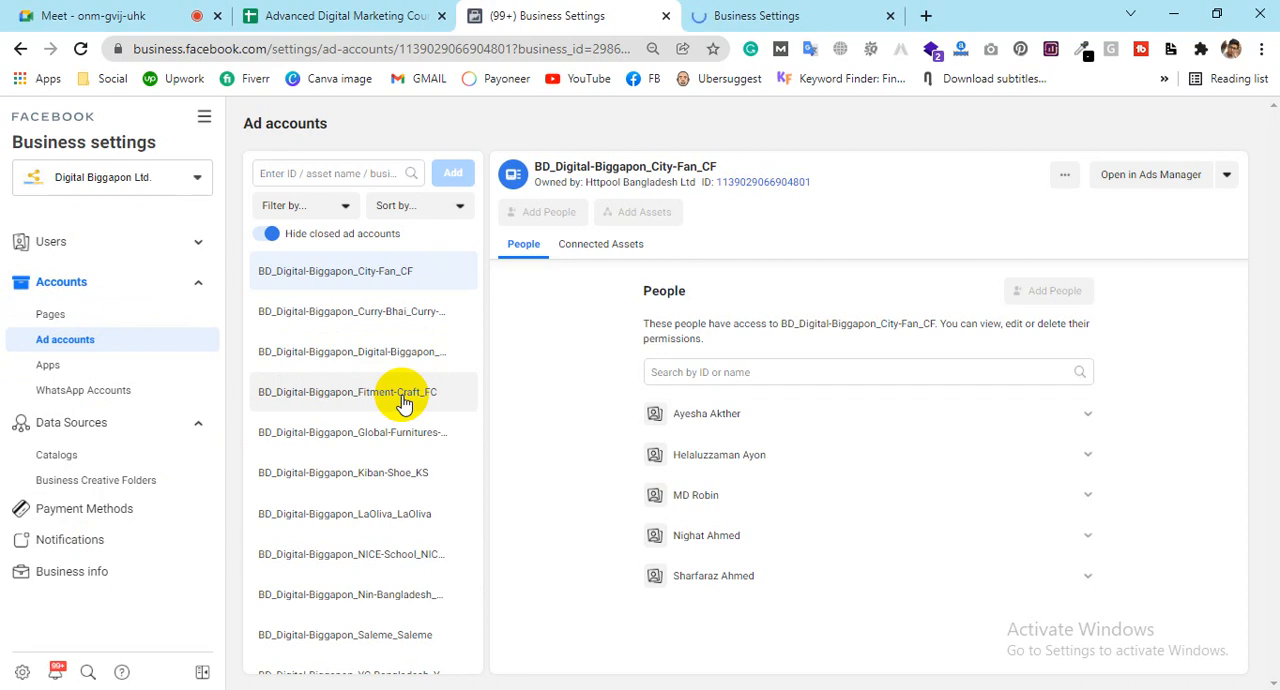
# Step: Compare the Digital Biggapon Ltd. ad accounts with the Drobe inc business account and finish on the Drobe inc Pages settings
pyautogui.click(786, 12)
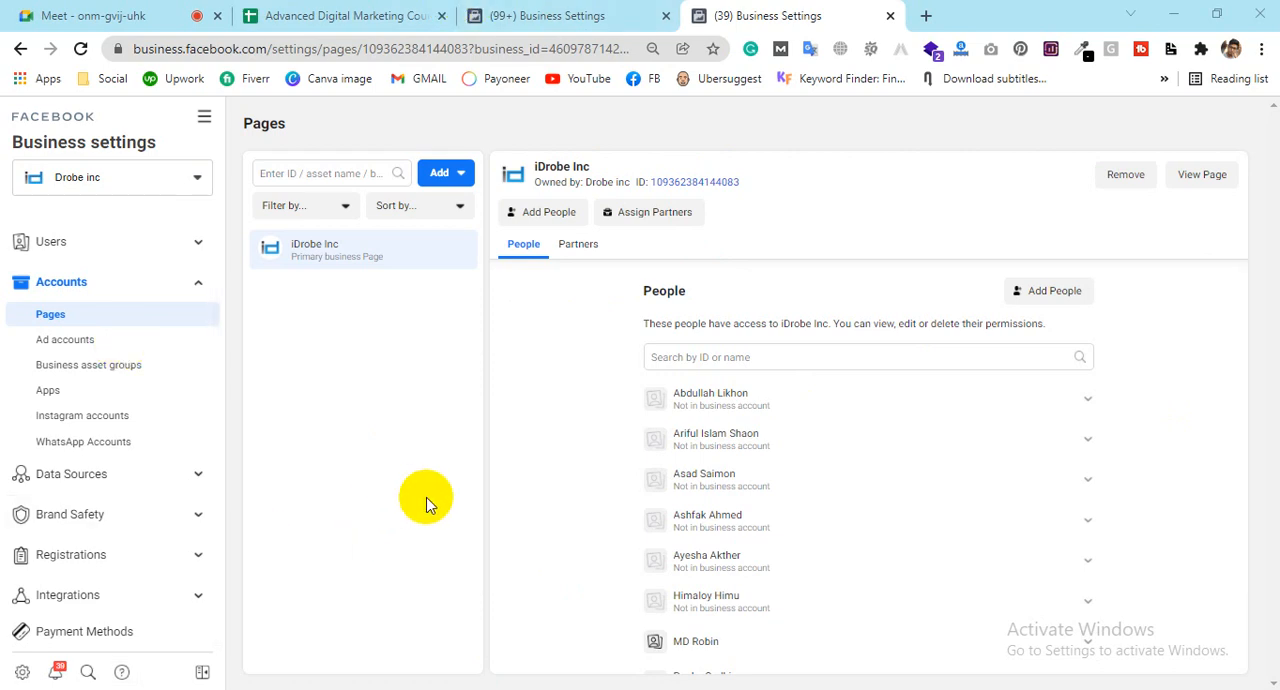
pyautogui.click(512, 14)
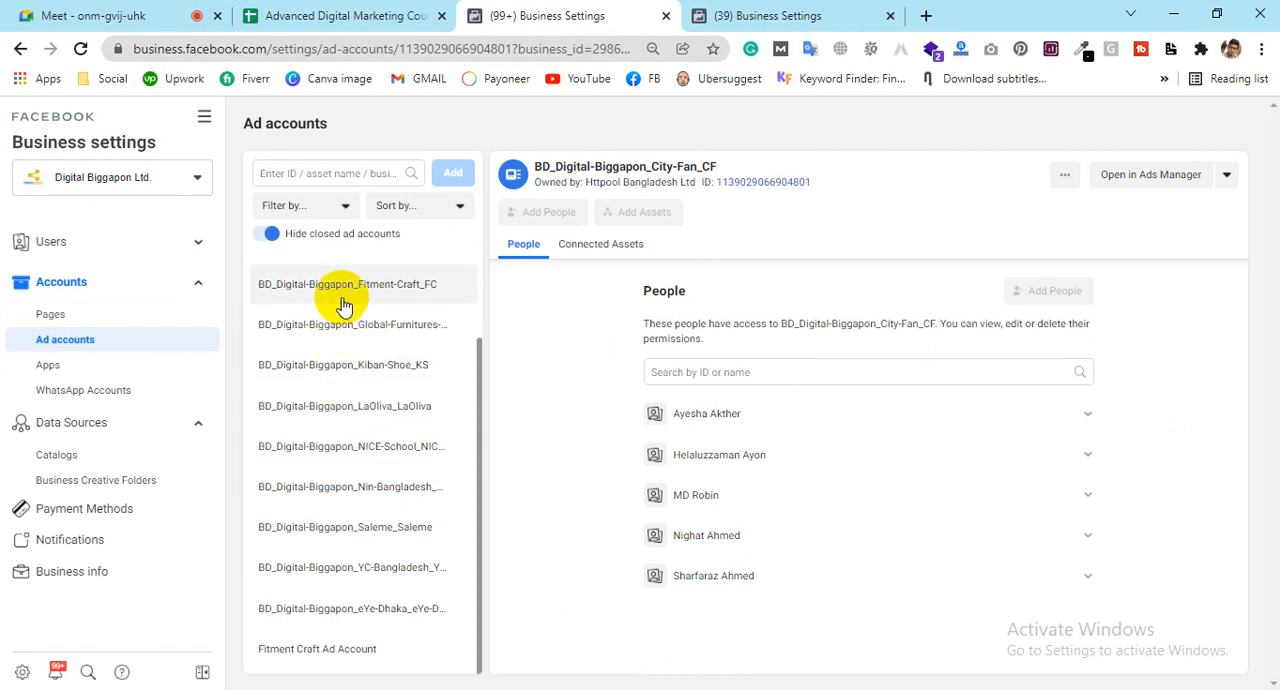
pyautogui.click(118, 12)
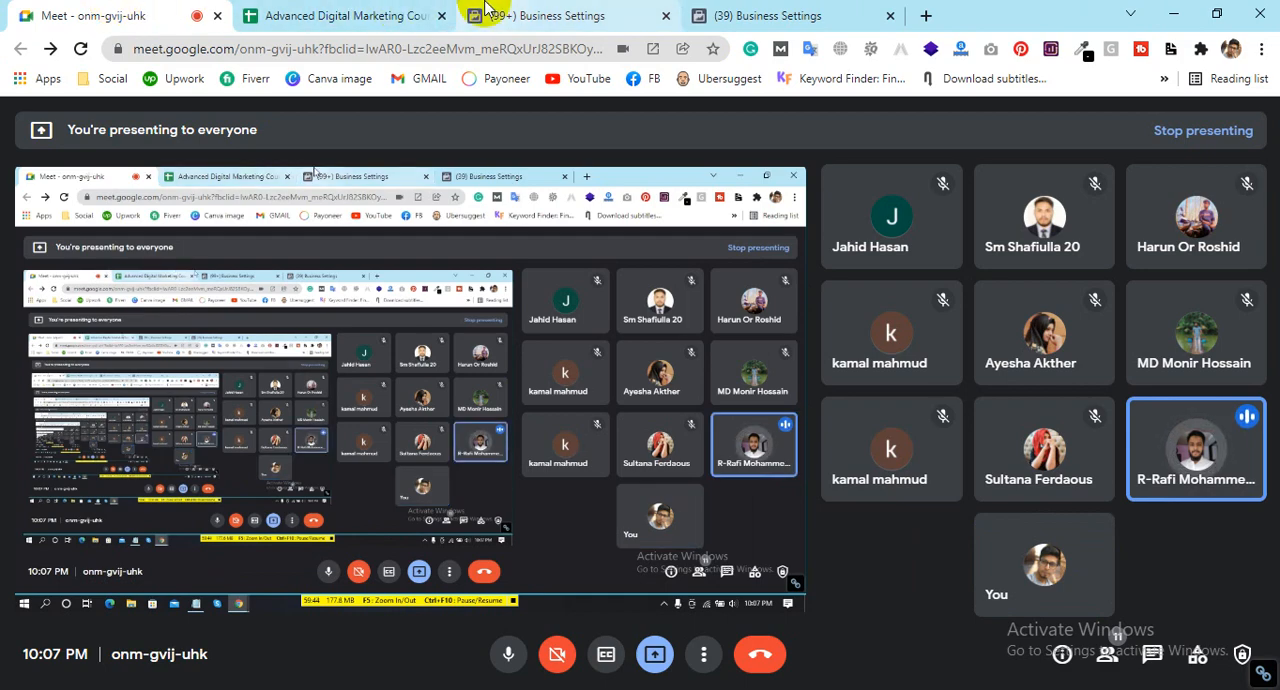
pyautogui.click(547, 18)
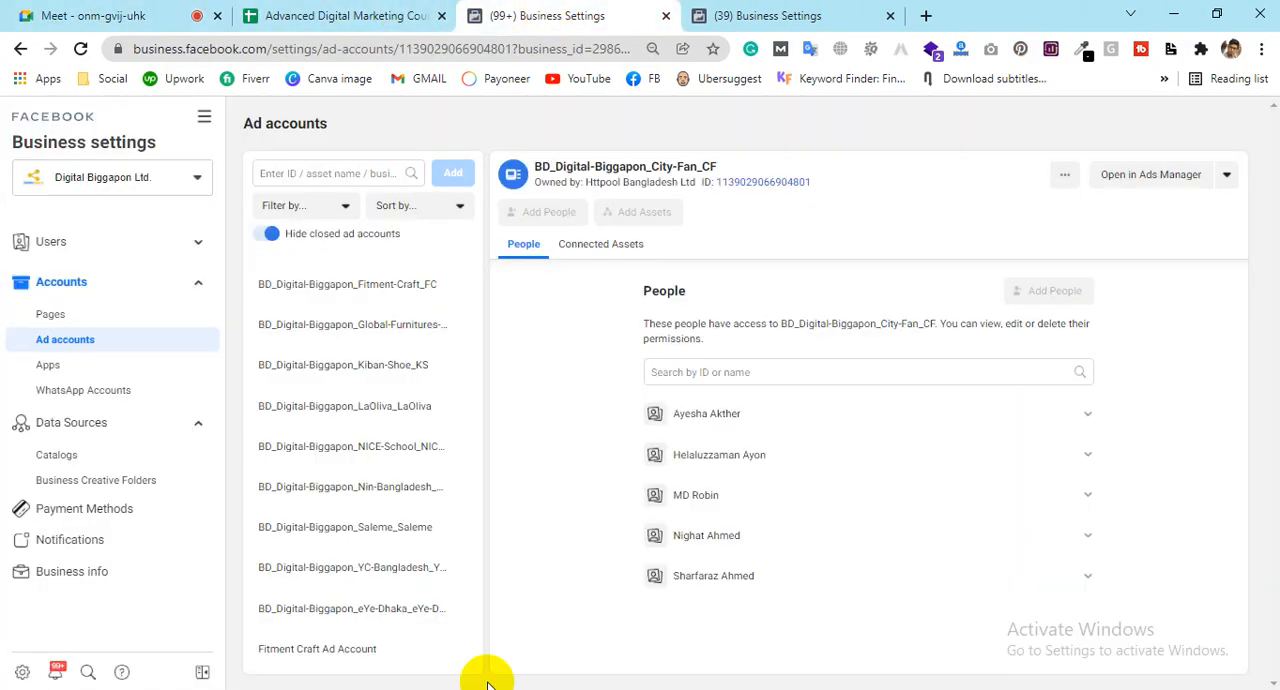
pyautogui.click(736, 12)
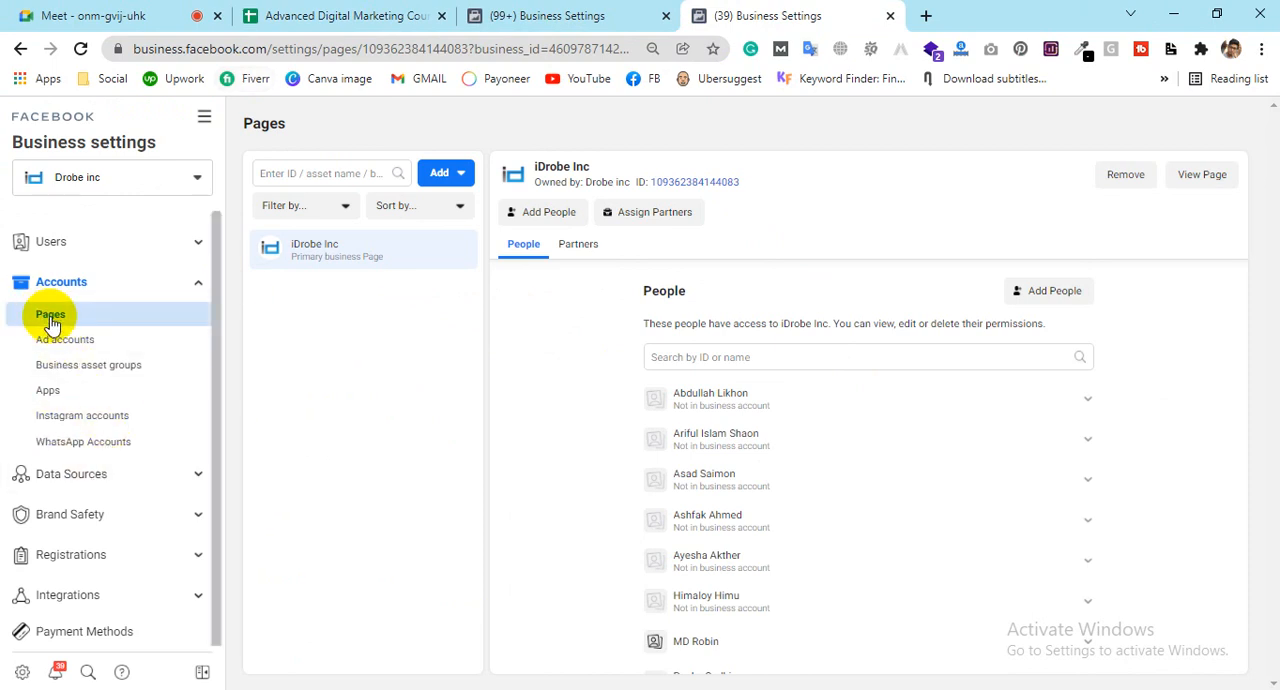
# Step: Start a request for access to a Facebook Page, search by Page name and select the third suggested Page
pyautogui.click(455, 177)
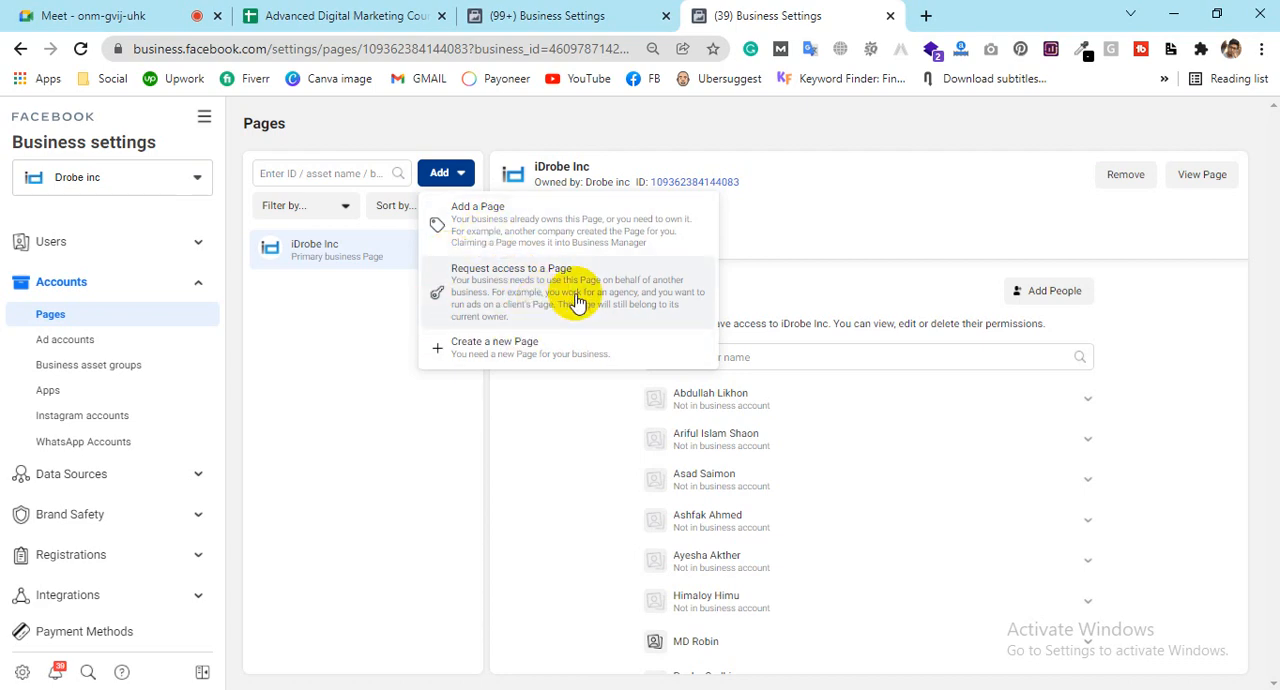
pyautogui.click(510, 278)
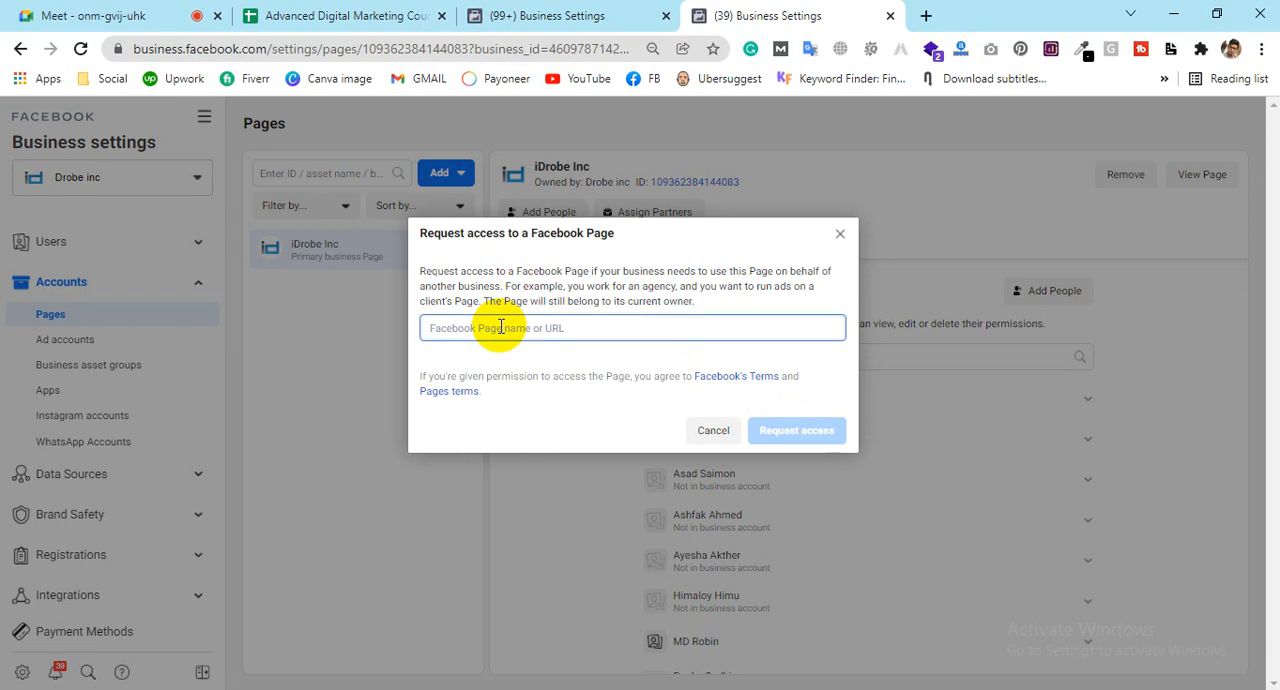
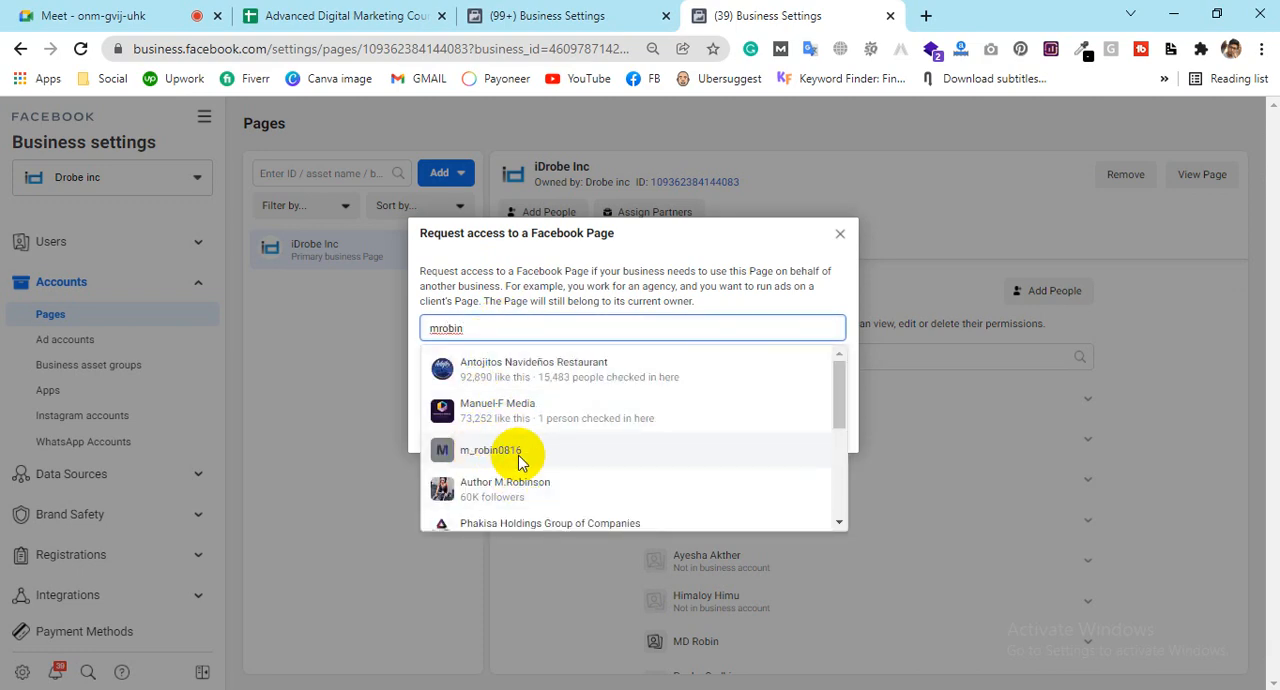
pyautogui.click(518, 452)
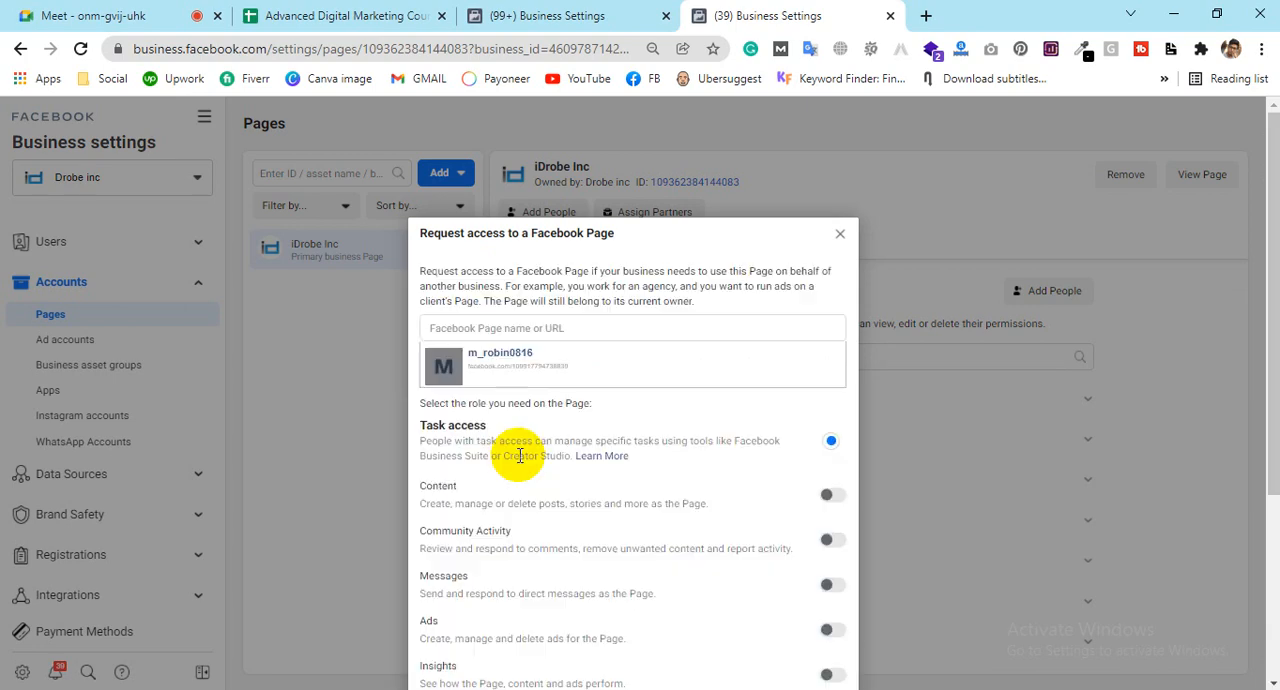
# Step: Review the roles offered in the Page access request, trying the Ads task and Facebook access before returning to Task access
pyautogui.scroll(-2, 1025, 329)
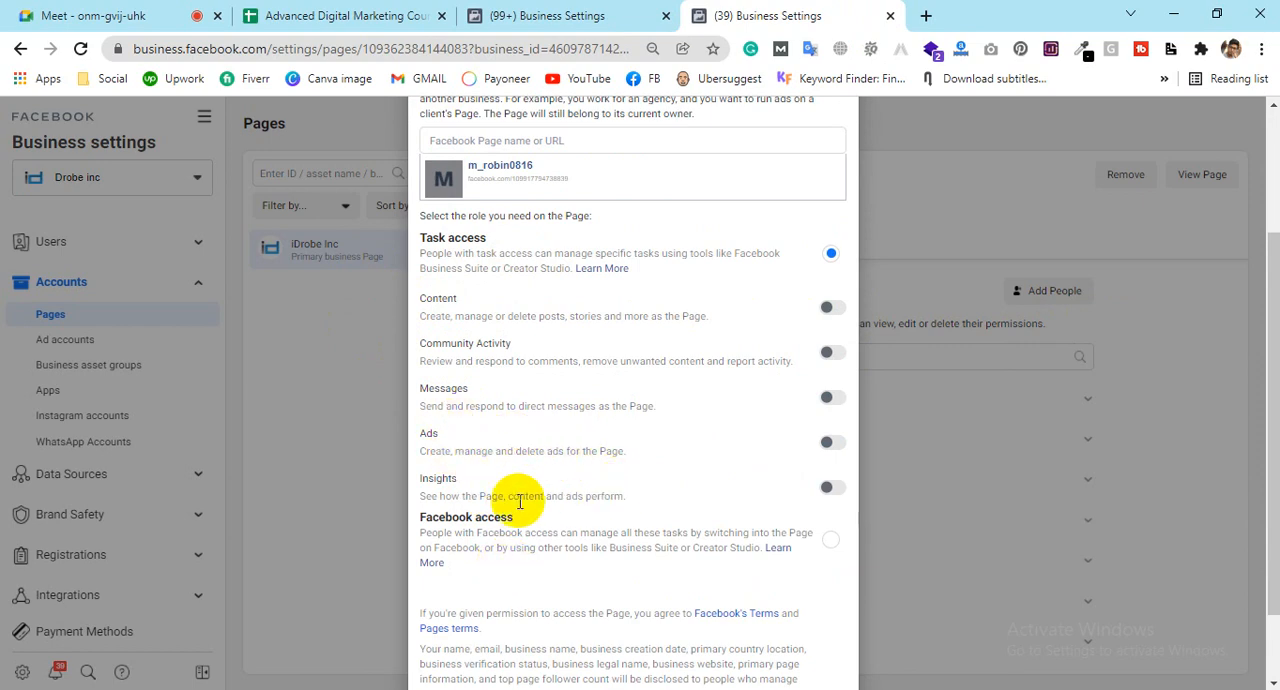
pyautogui.scroll(-2, 525, 498)
pyautogui.scroll(2, 533, 497)
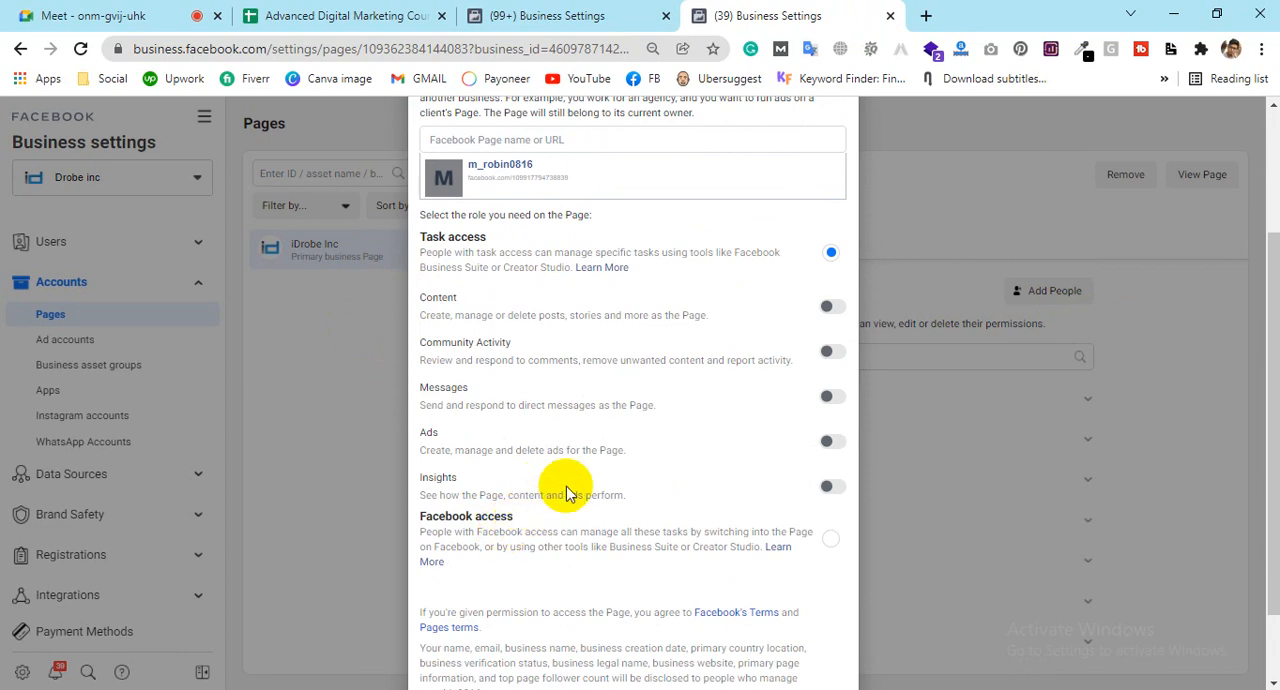
pyautogui.click(831, 443)
pyautogui.click(831, 443)
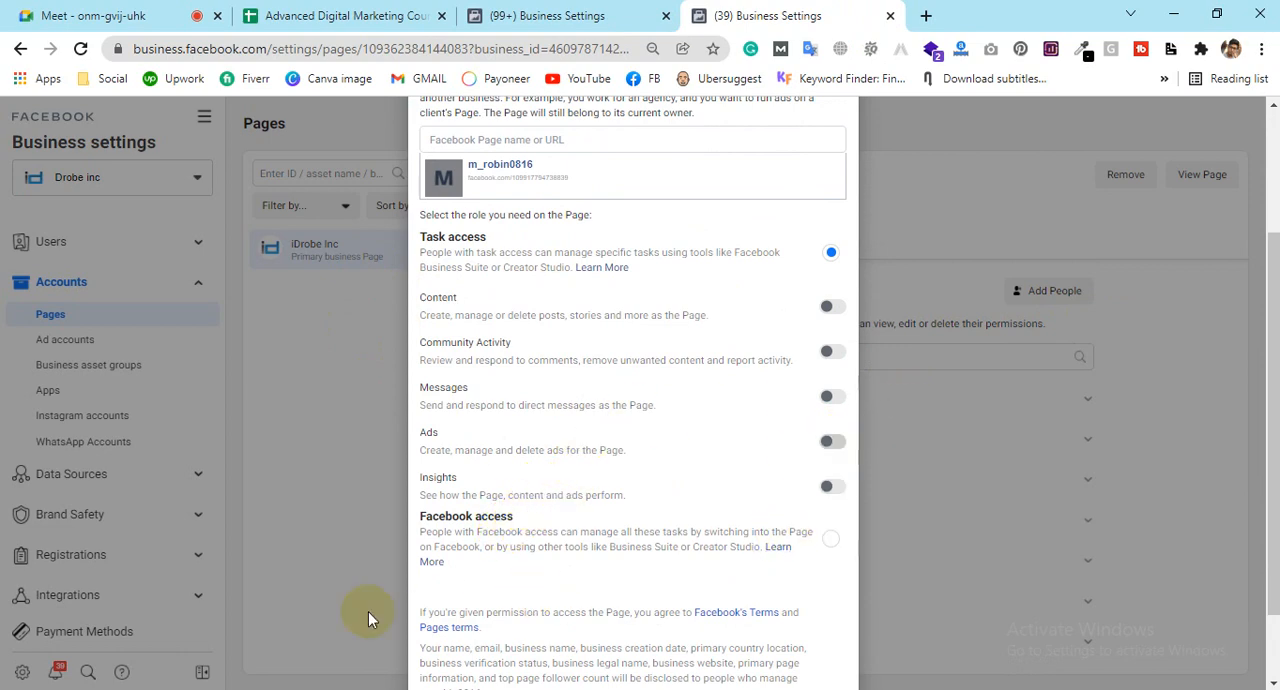
pyautogui.click(832, 543)
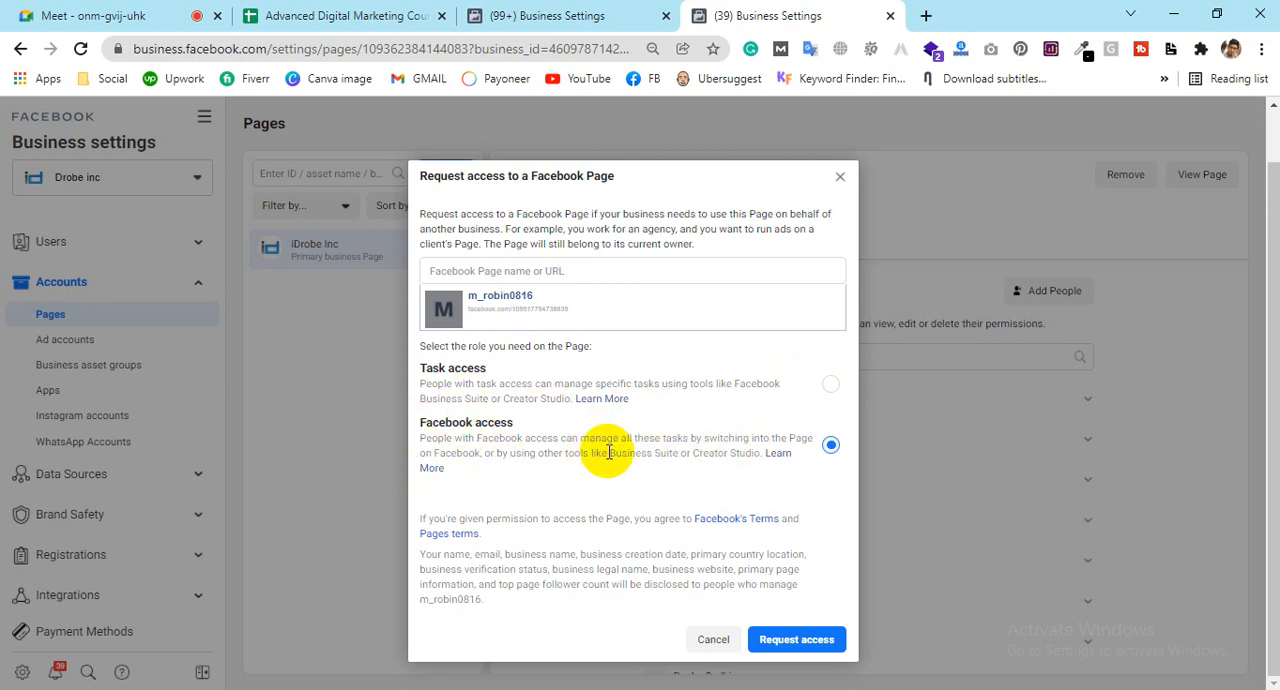
pyautogui.click(831, 386)
pyautogui.scroll(-1, 757, 378)
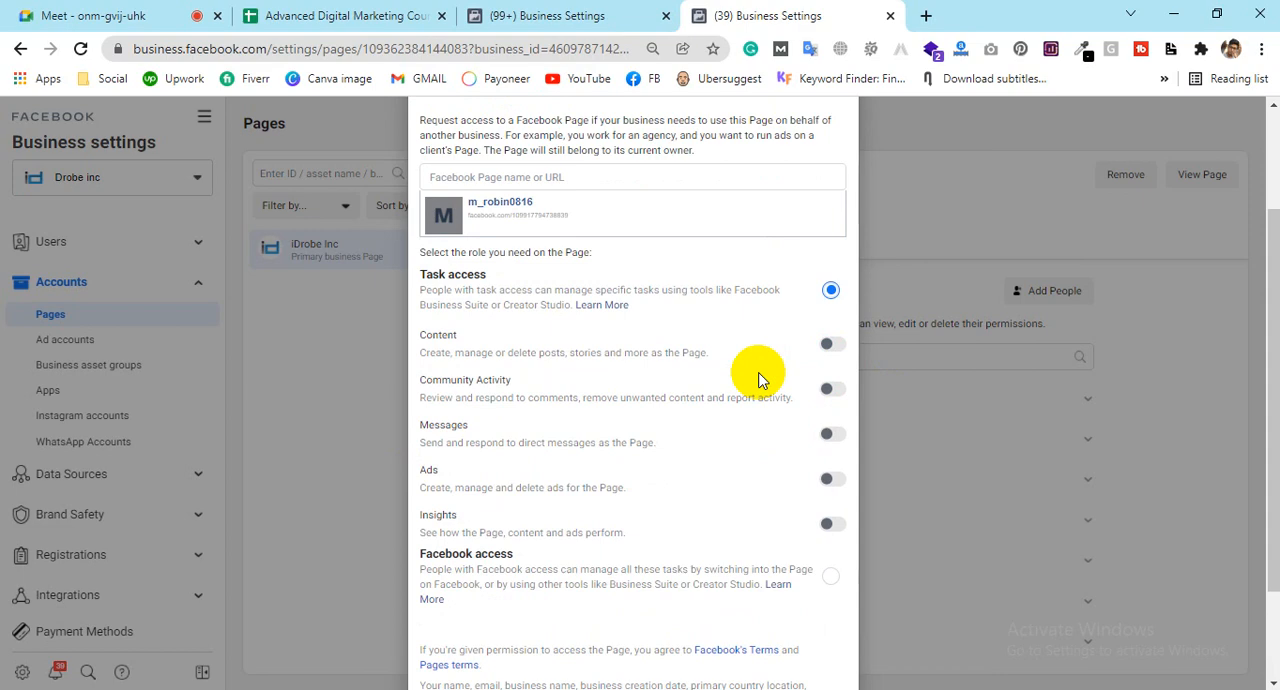
pyautogui.scroll(-1, 757, 378)
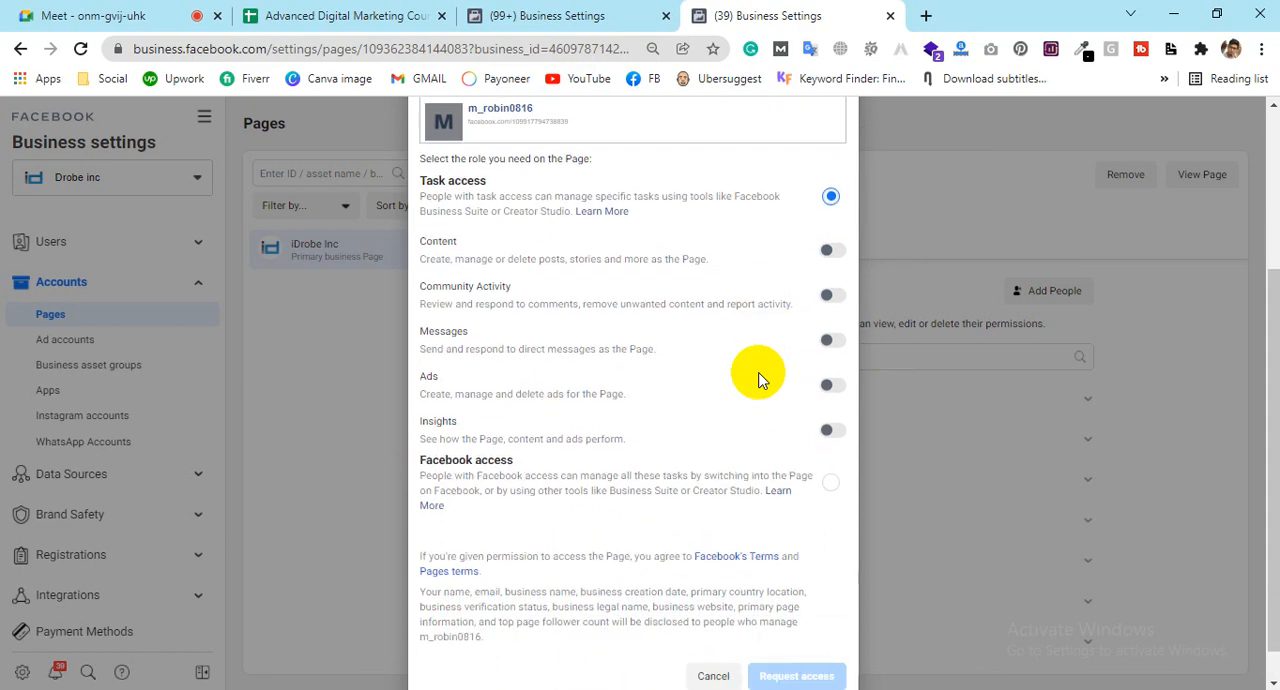
# Step: Try the Messages, Ads and Content task permissions in the access request, and dismiss the request without sending it
pyautogui.click(833, 343)
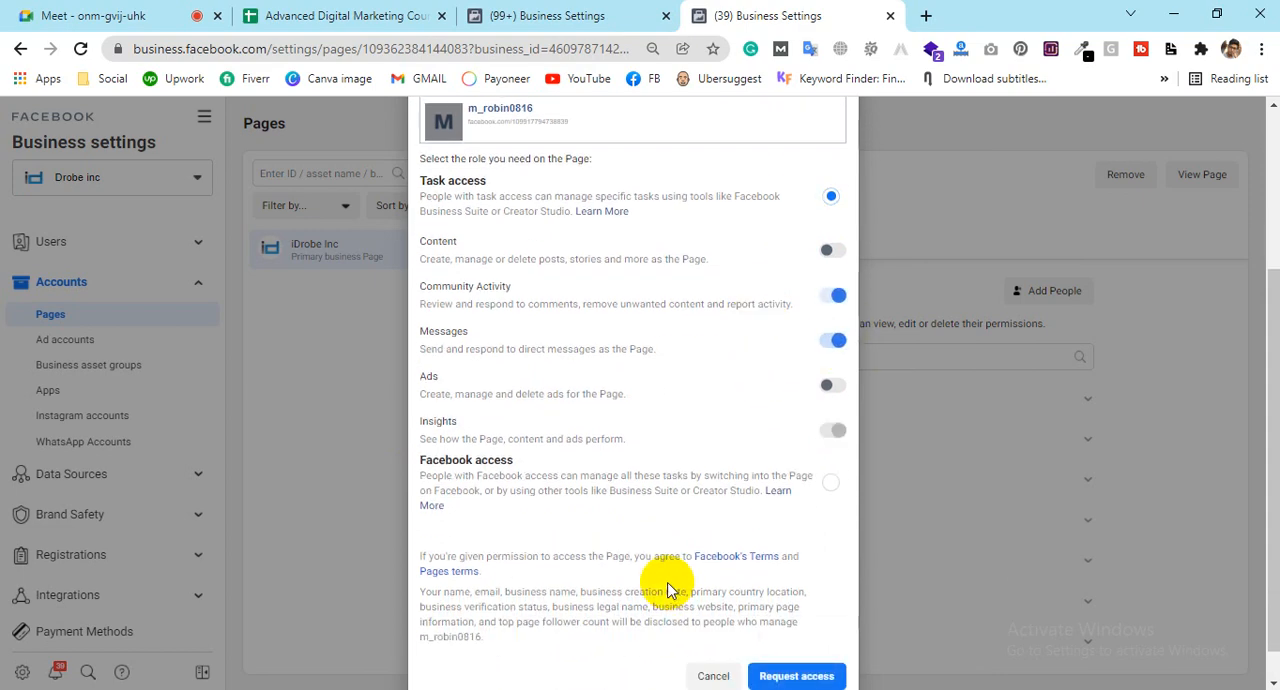
pyautogui.click(833, 386)
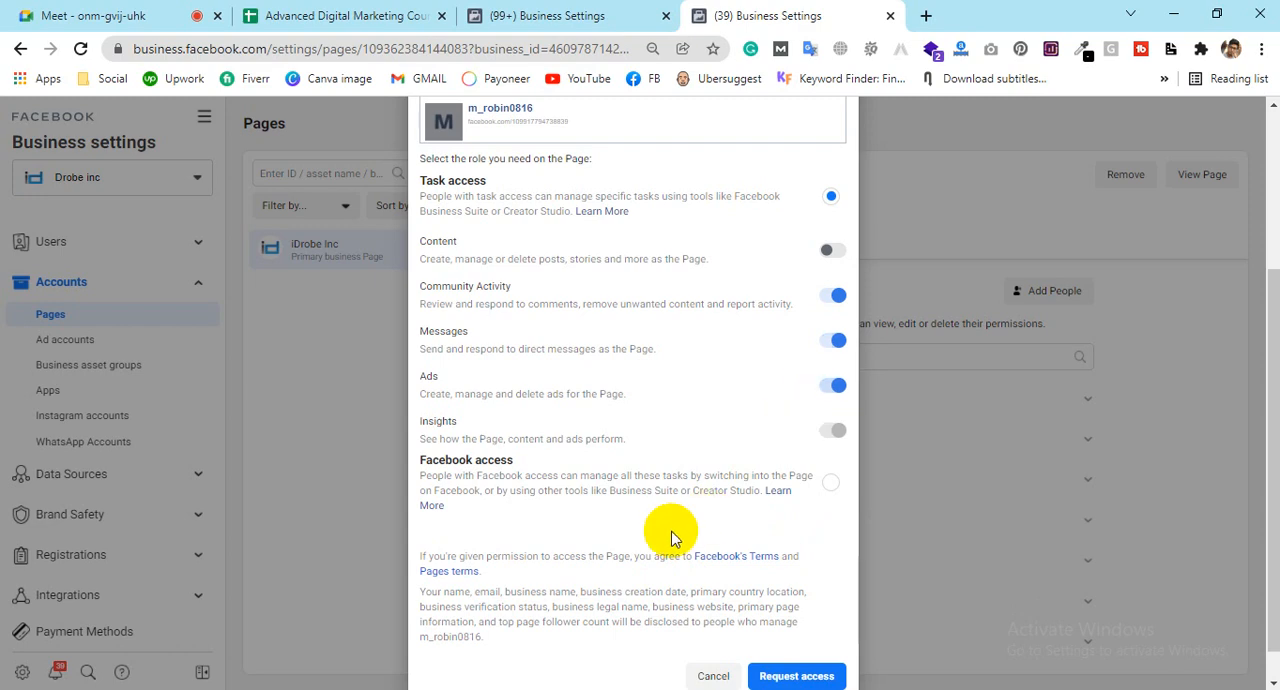
pyautogui.click(833, 253)
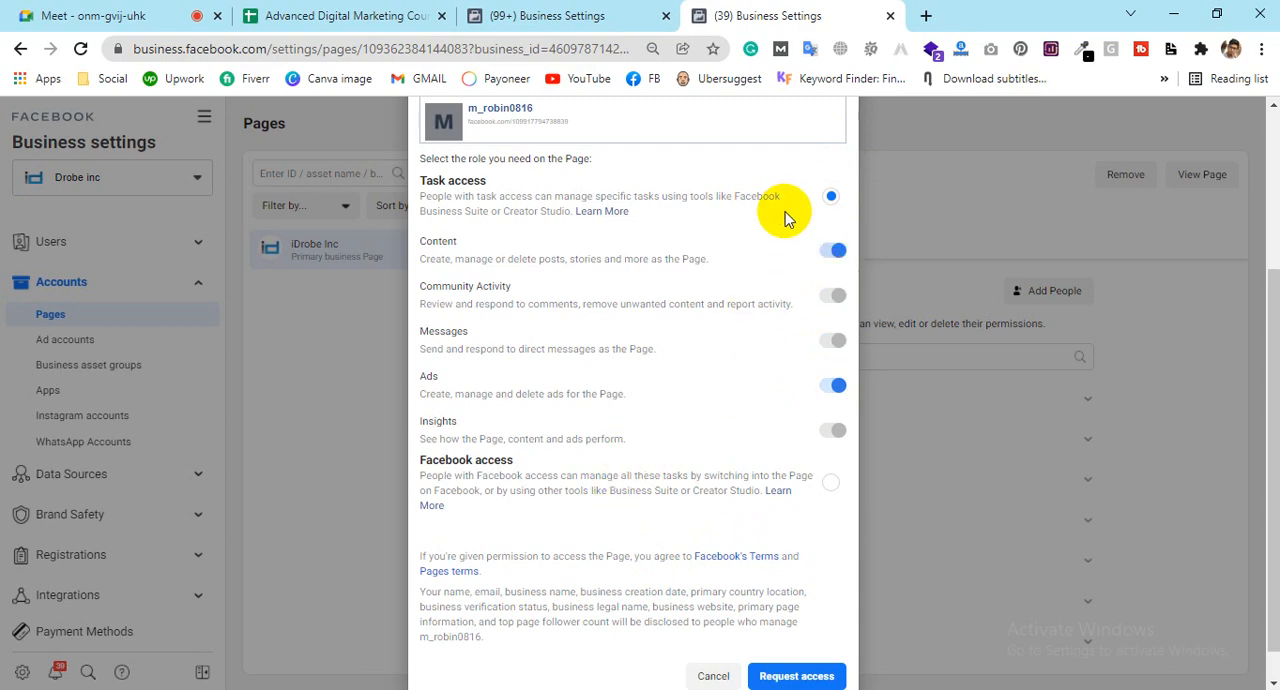
pyautogui.click(838, 251)
pyautogui.click(828, 398)
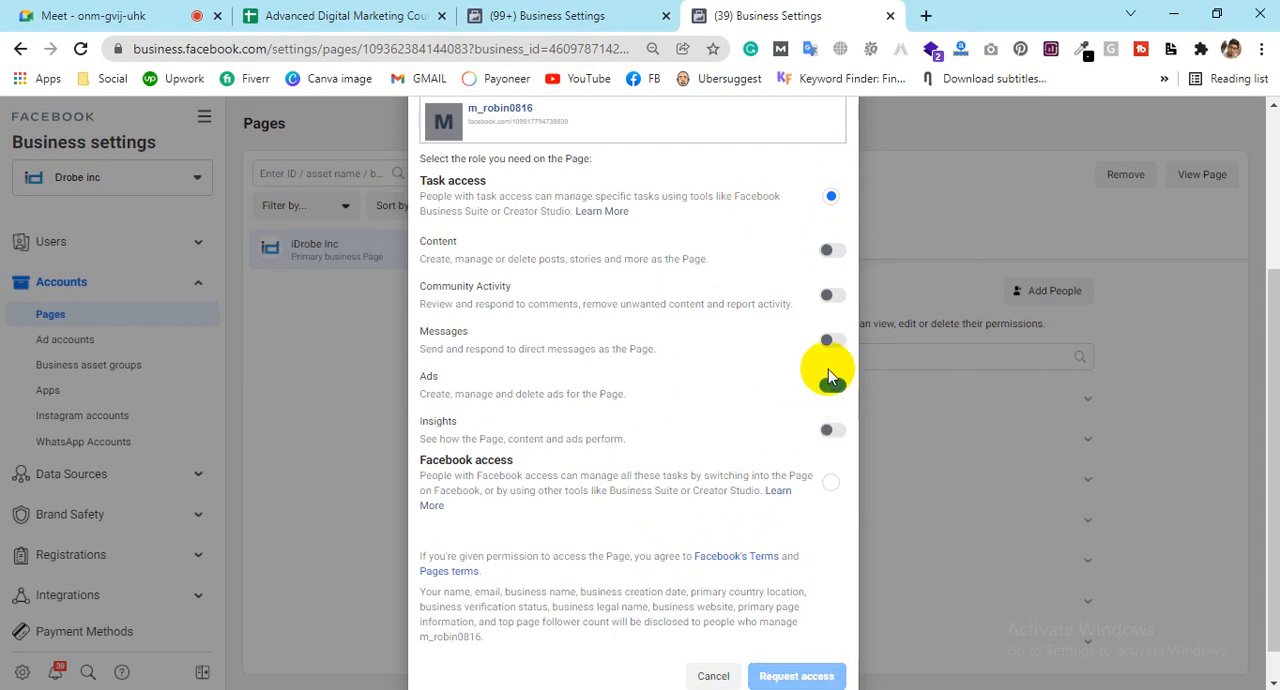
pyautogui.click(828, 248)
pyautogui.click(832, 390)
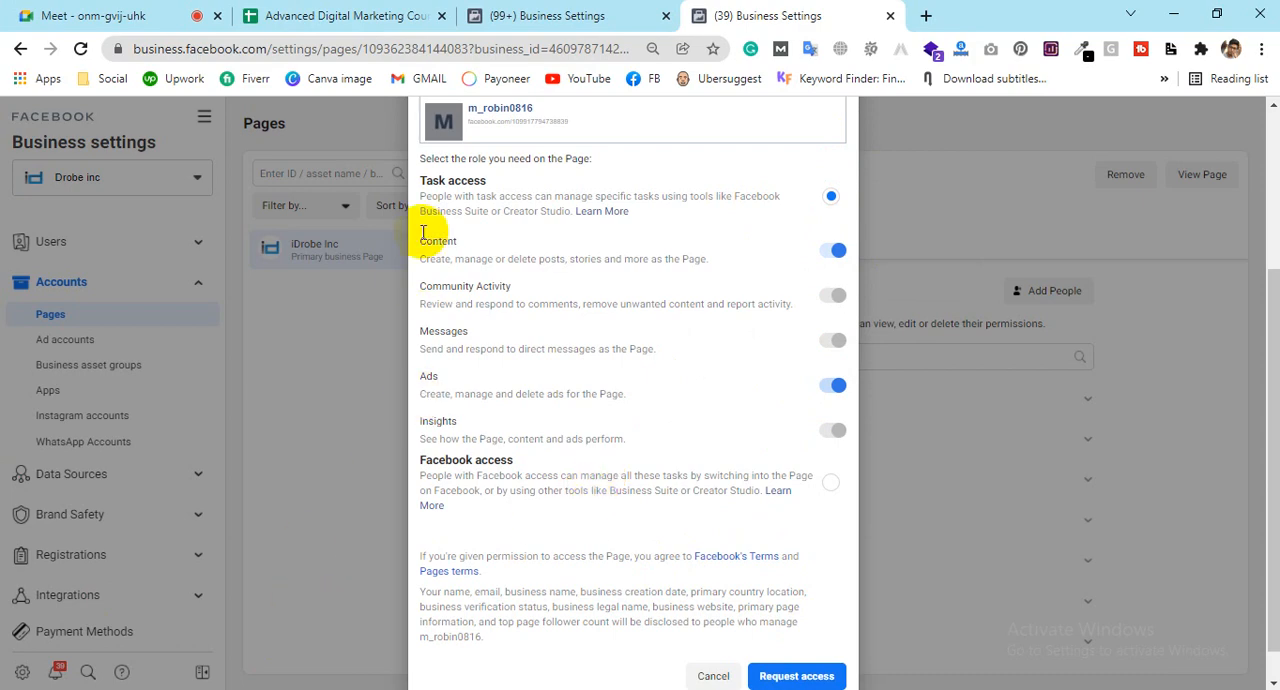
pyautogui.scroll(2, 483, 581)
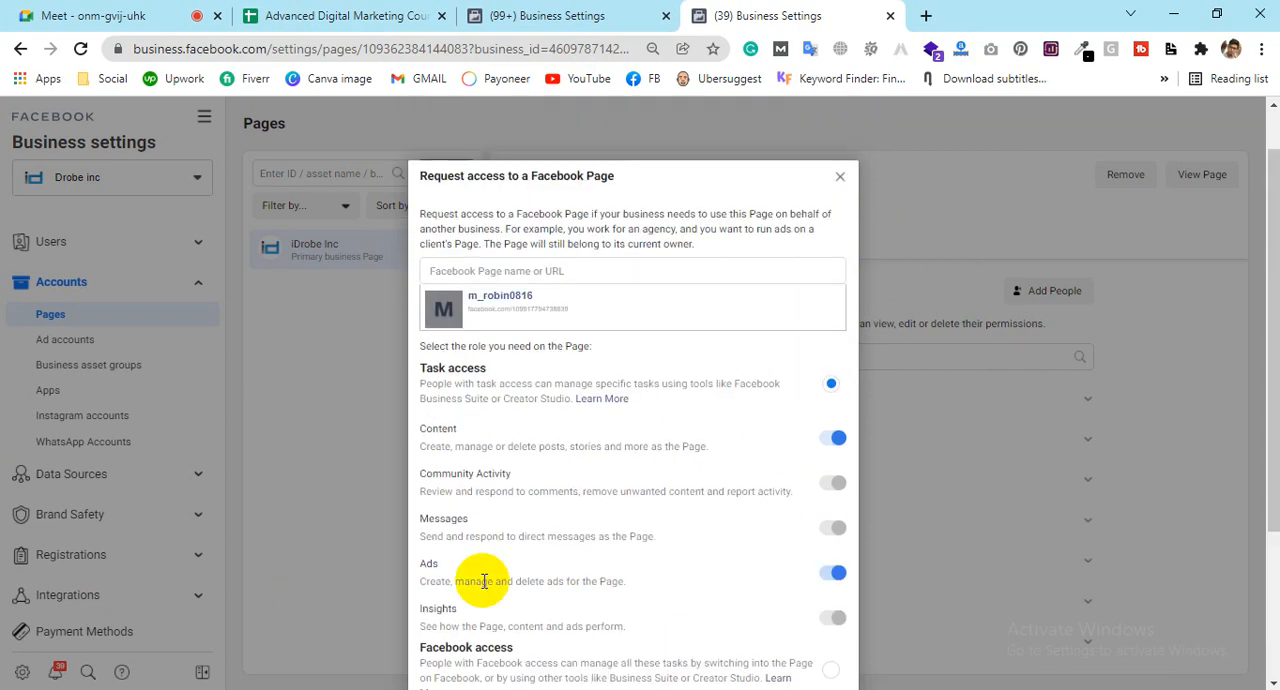
pyautogui.click(841, 176)
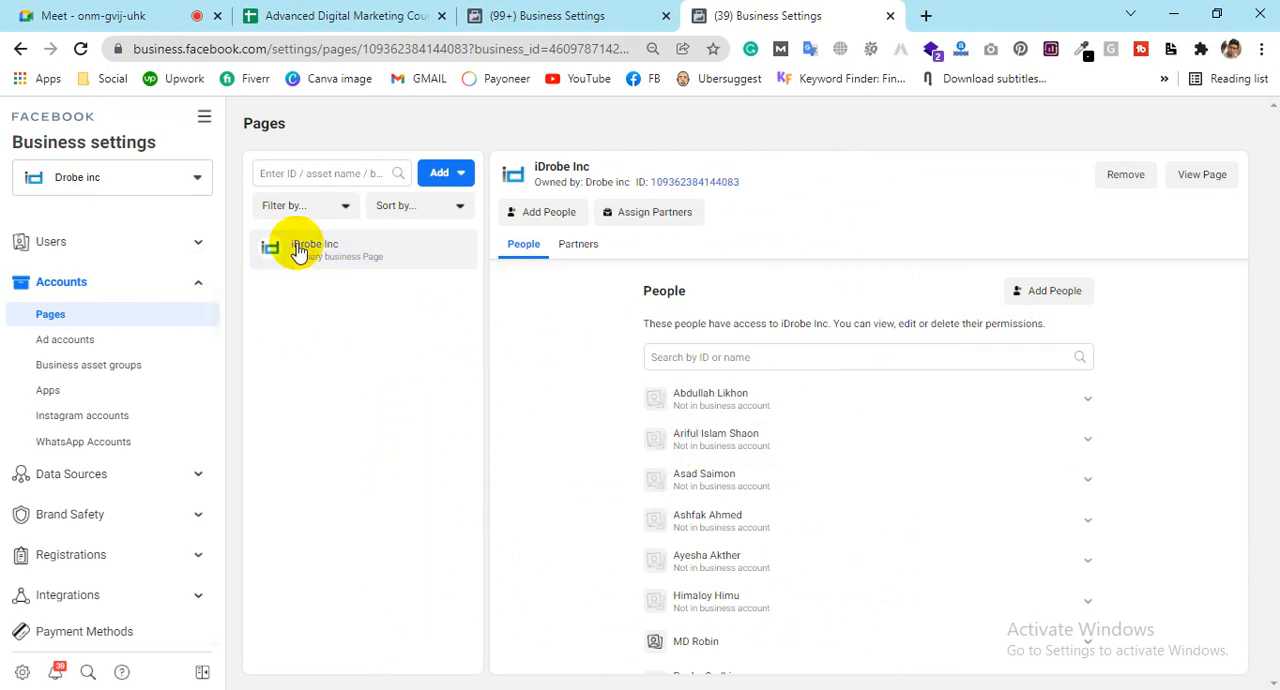
# Step: Open the Add people dialog of the iDrobe Inc Page and try its Manage Page, Community Activity and Send messages permissions
pyautogui.click(549, 212)
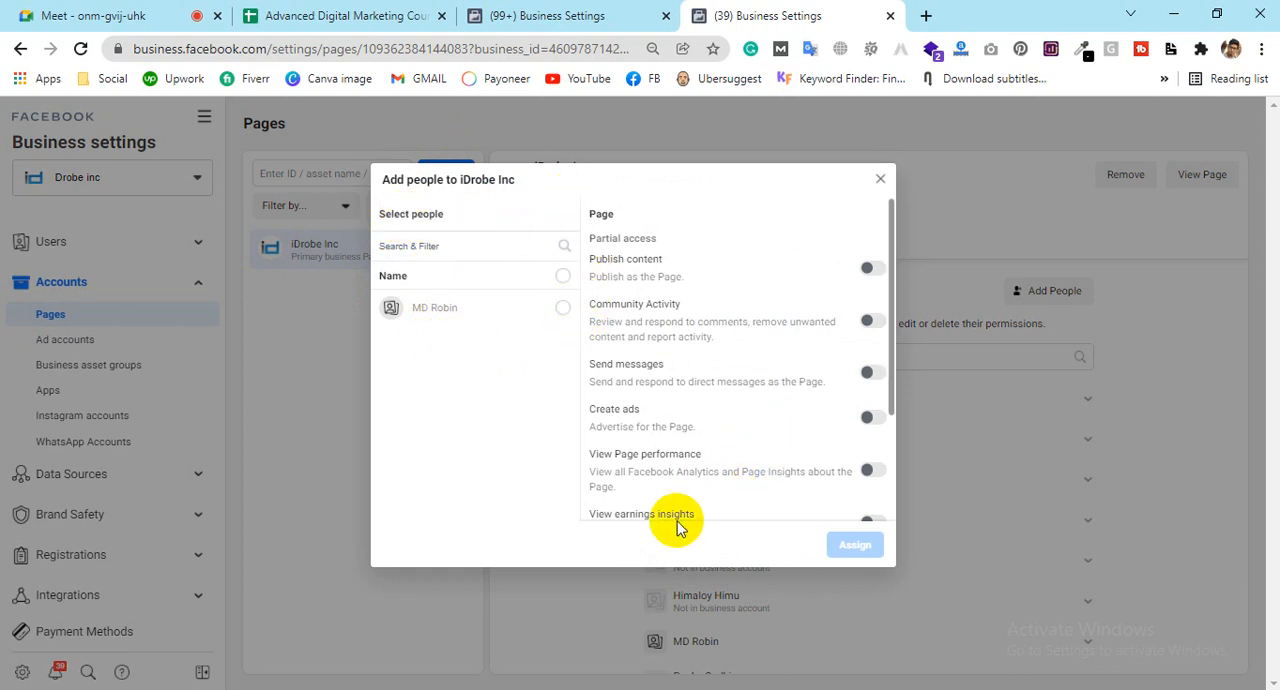
pyautogui.scroll(-2, 700, 400)
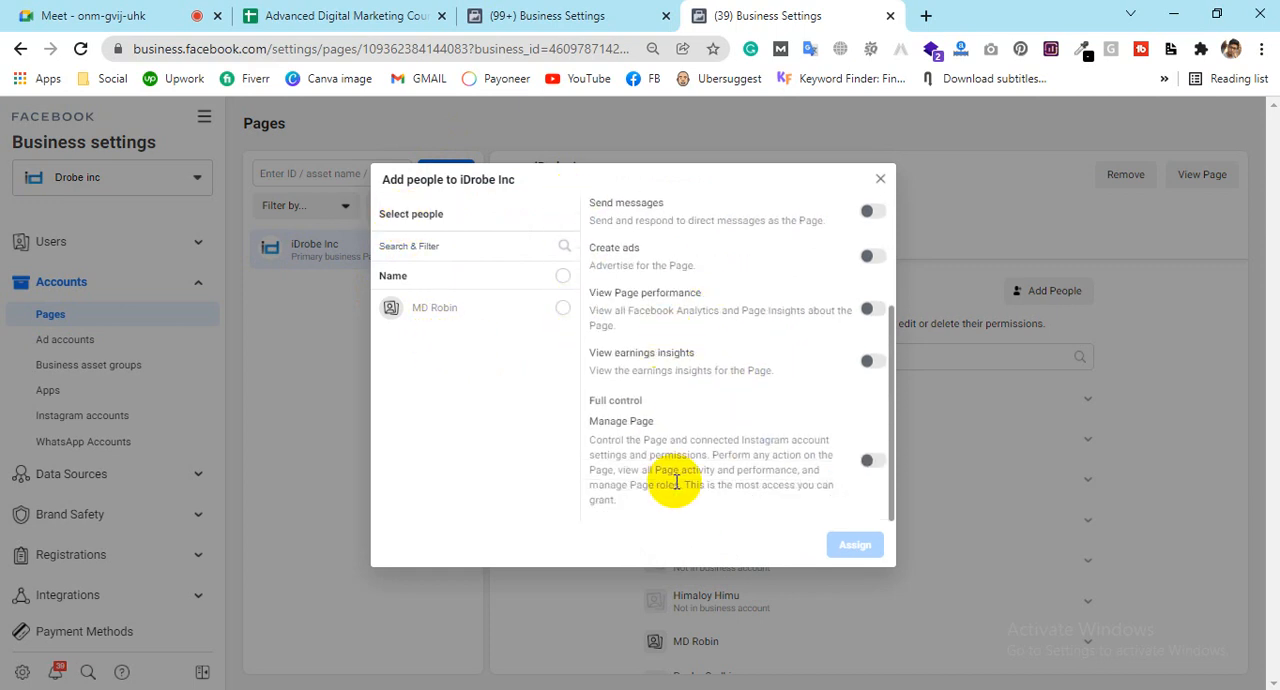
pyautogui.click(870, 462)
pyautogui.click(870, 462)
pyautogui.scroll(1, 740, 380)
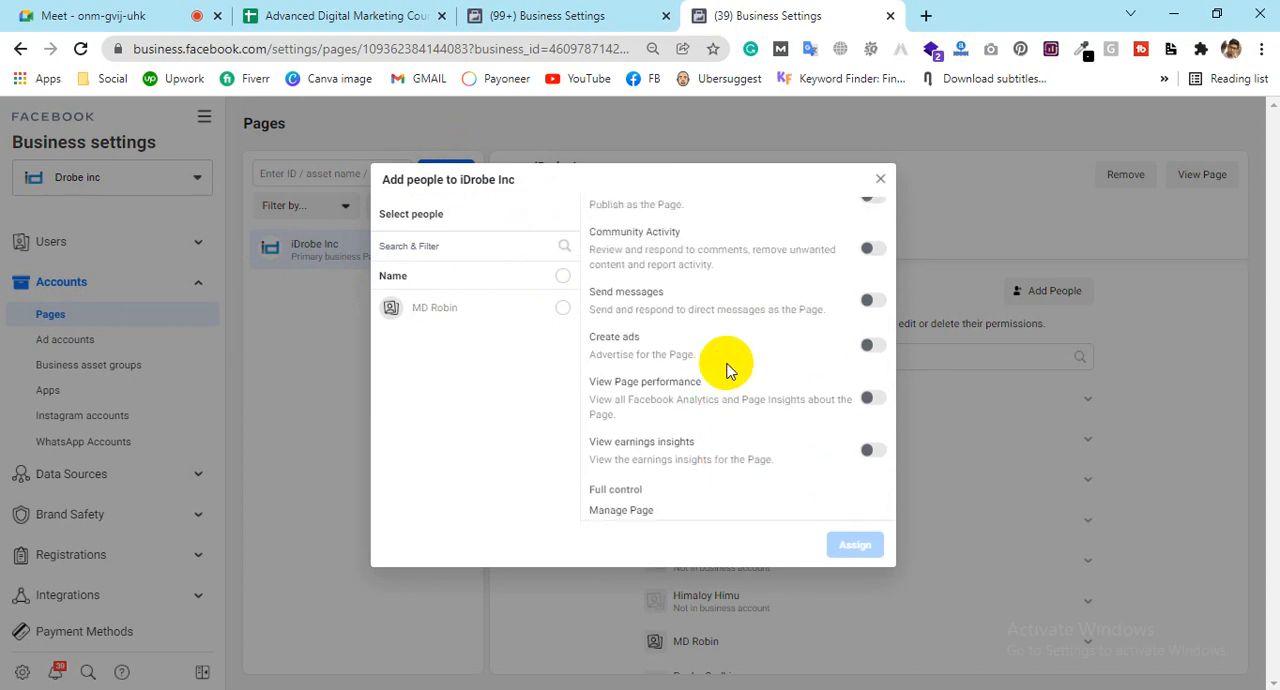
pyautogui.click(869, 251)
pyautogui.click(873, 306)
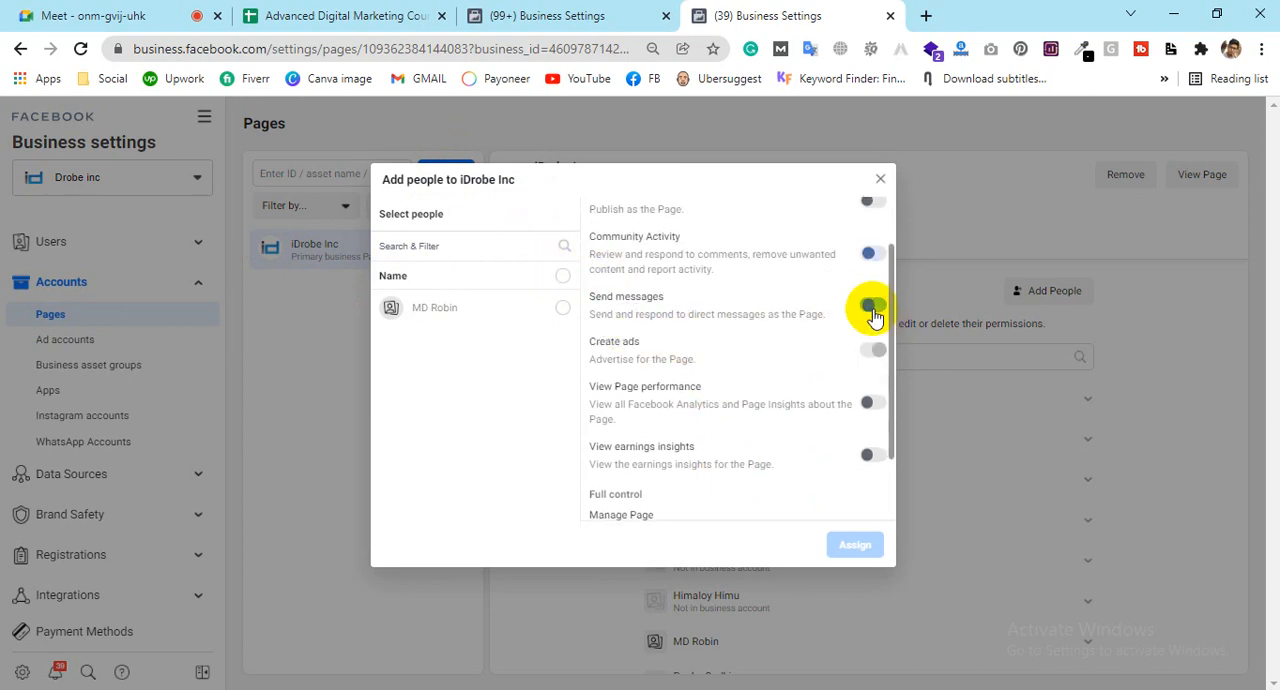
pyautogui.click(873, 306)
# Step: Enable the Create ads and View Page performance permissions and select the listed person for the iDrobe Inc Page
pyautogui.scroll(1, 612, 320)
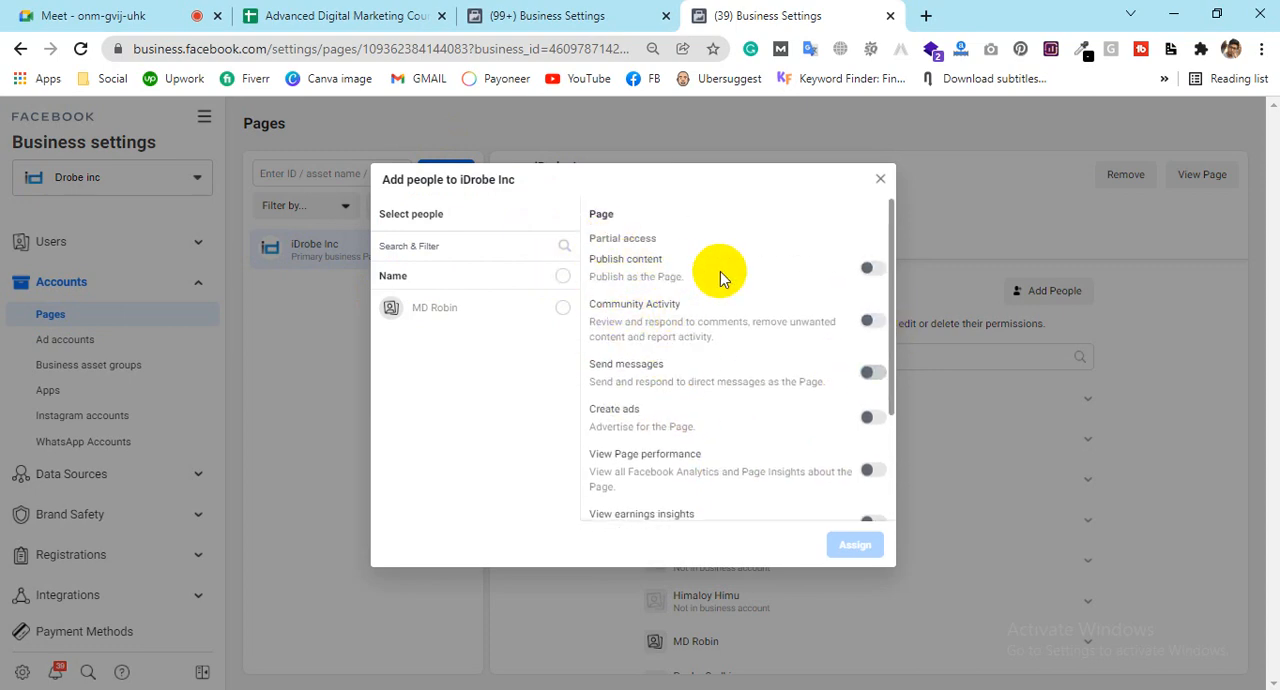
pyautogui.scroll(-2, 690, 320)
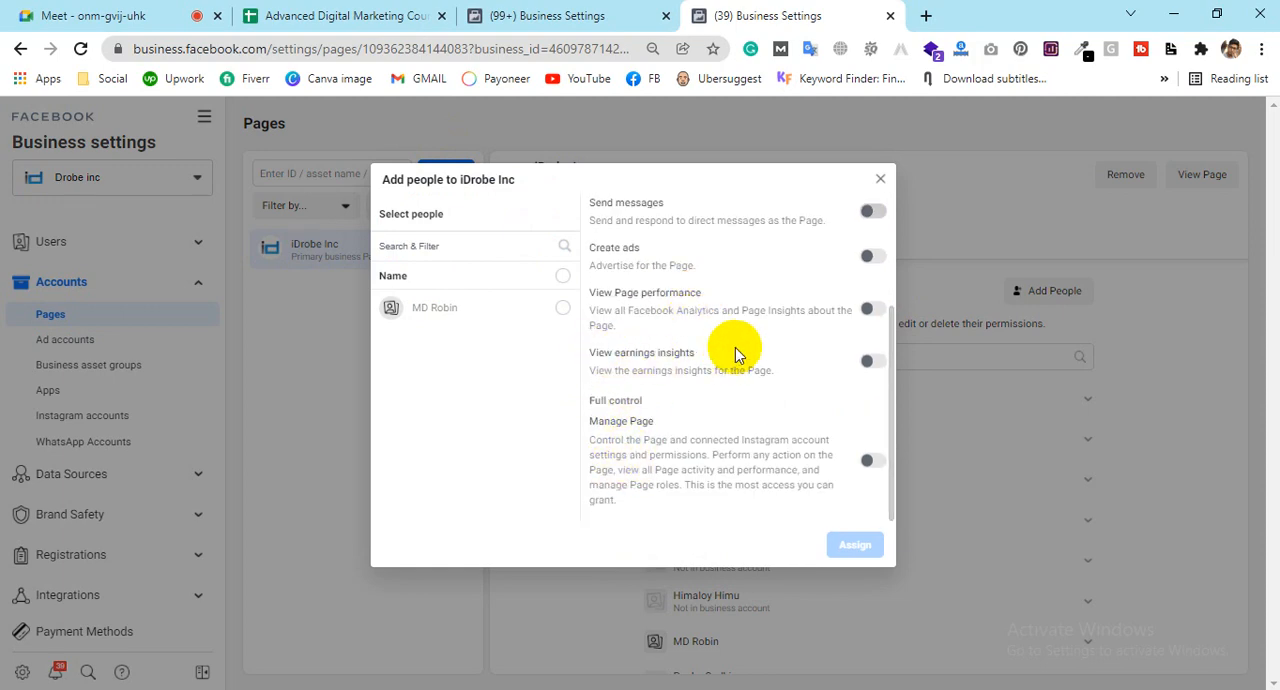
pyautogui.click(870, 256)
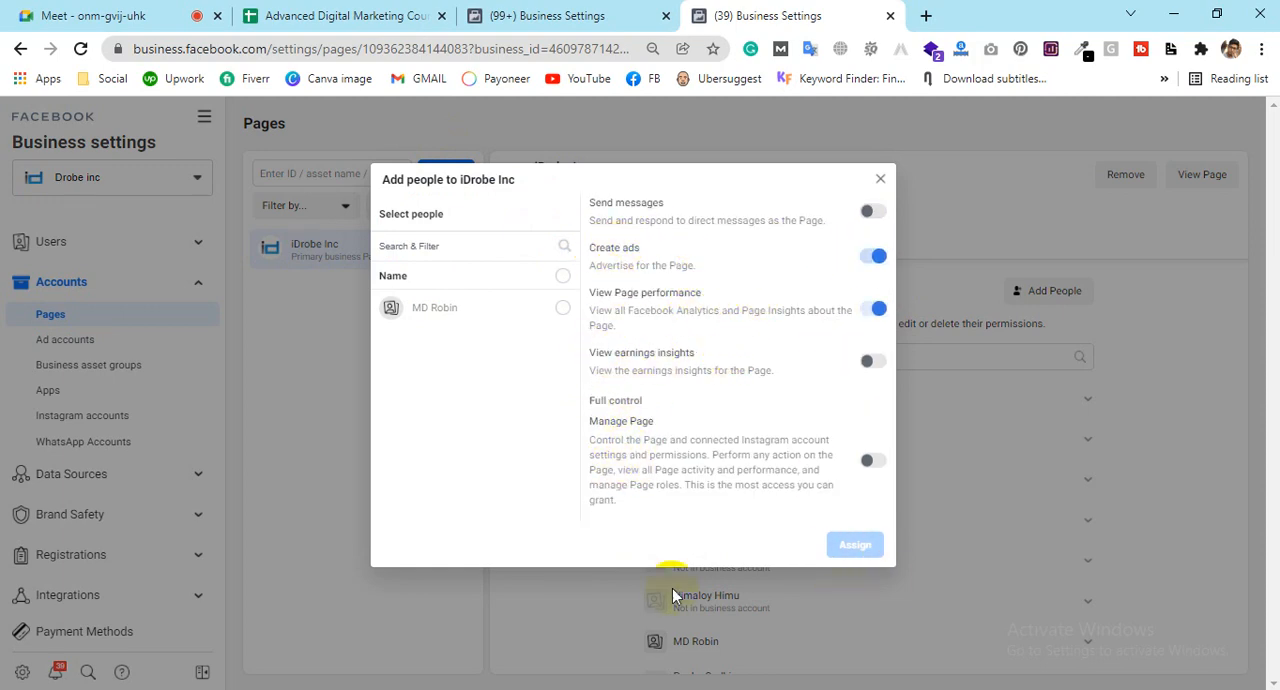
pyautogui.click(562, 310)
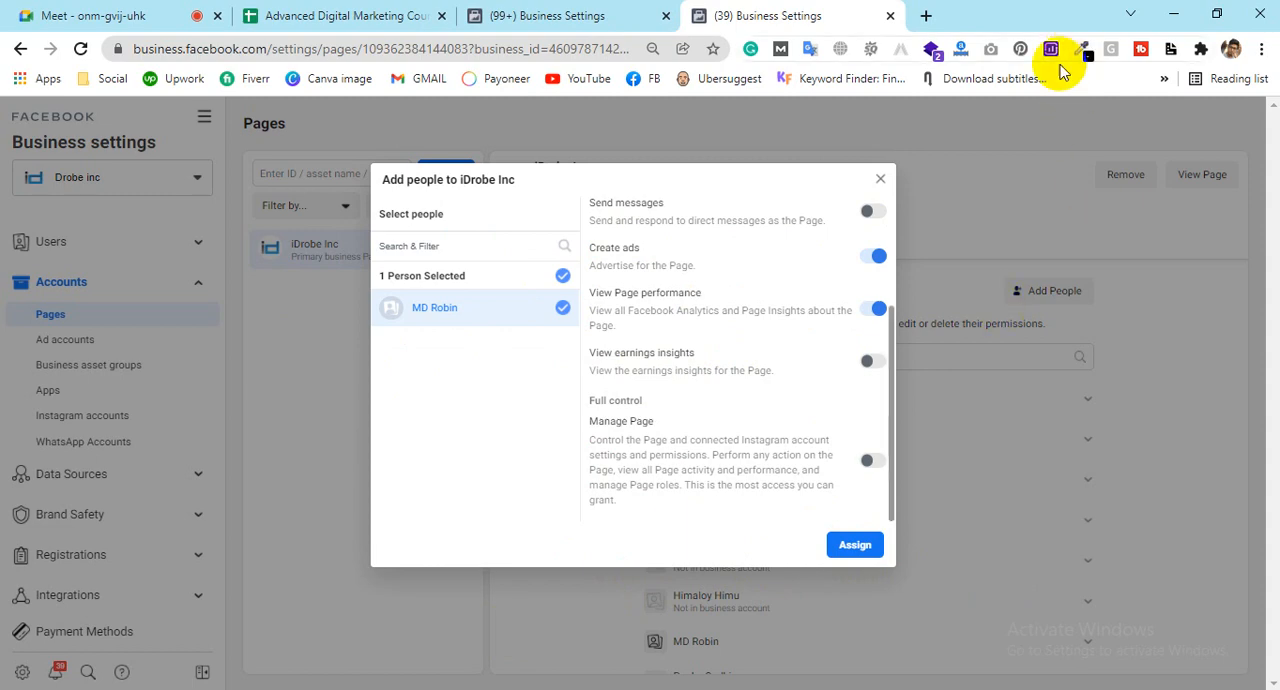
# Step: Try searching the people list of the Add people to iDrobe Inc dialog, and dismiss it without assigning anyone
pyautogui.click(428, 240)
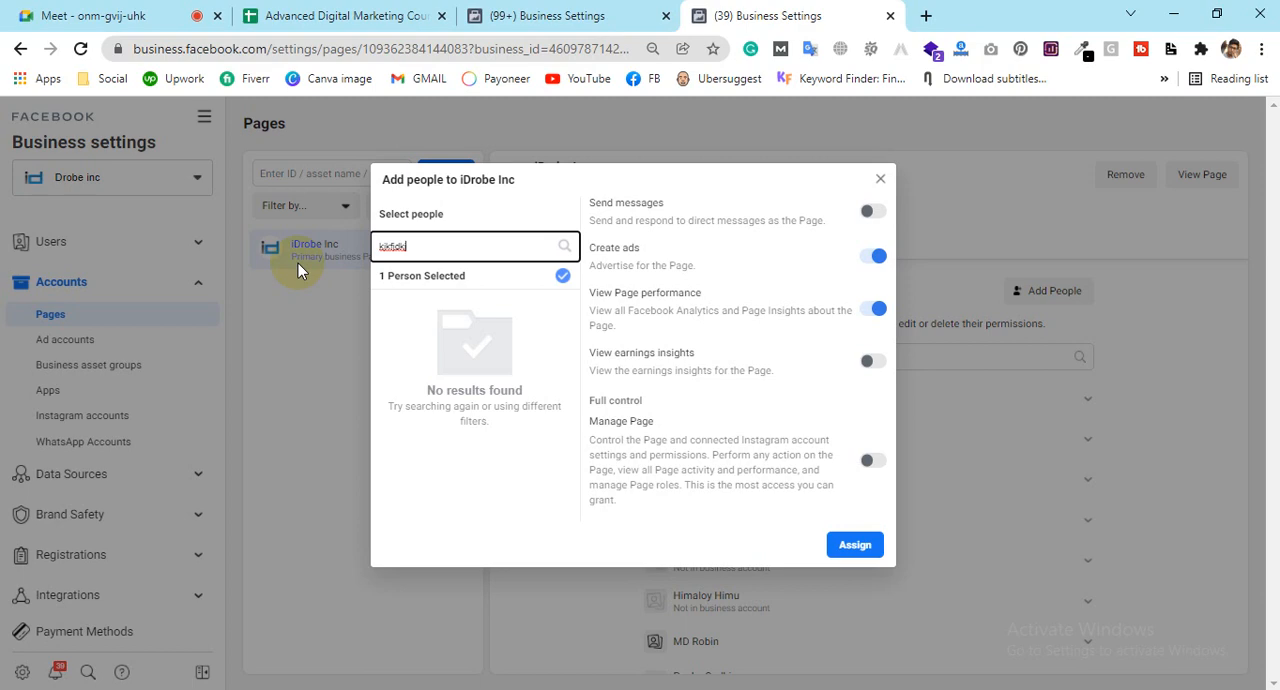
pyautogui.click(880, 183)
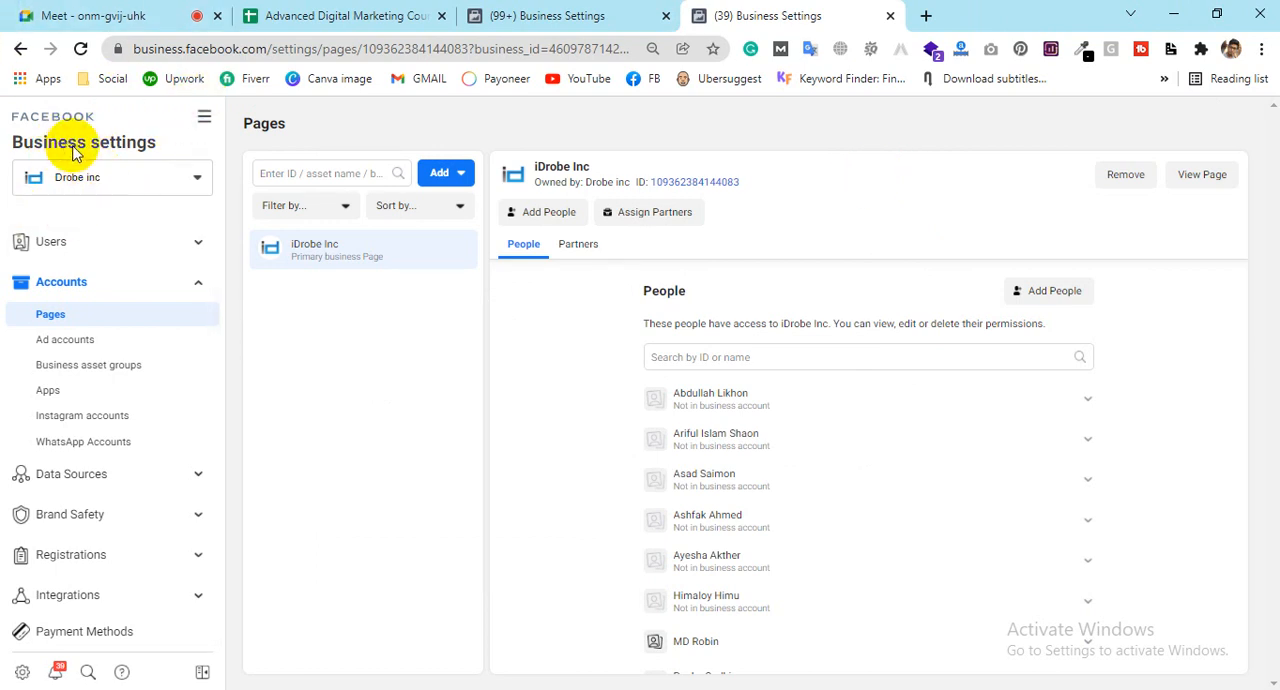
# Step: Start inviting a new person in the People settings of Drobe inc, and check the Meet call before returning to the invitation
pyautogui.click(57, 244)
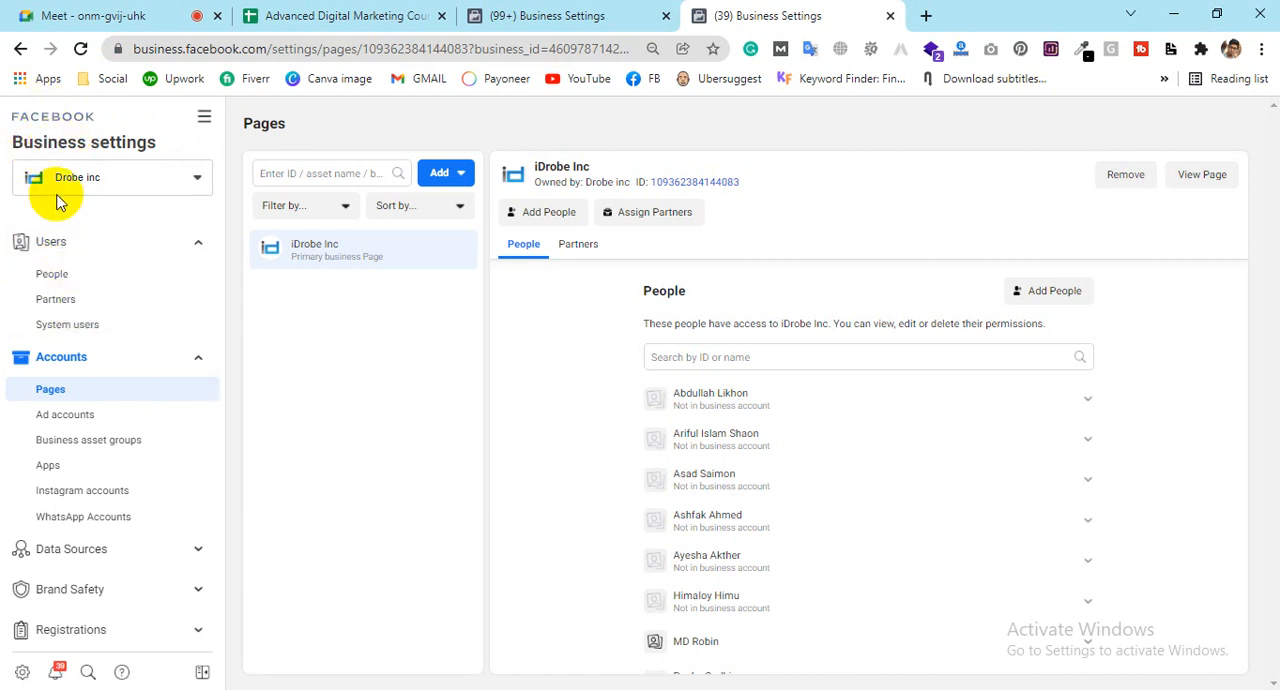
pyautogui.click(62, 287)
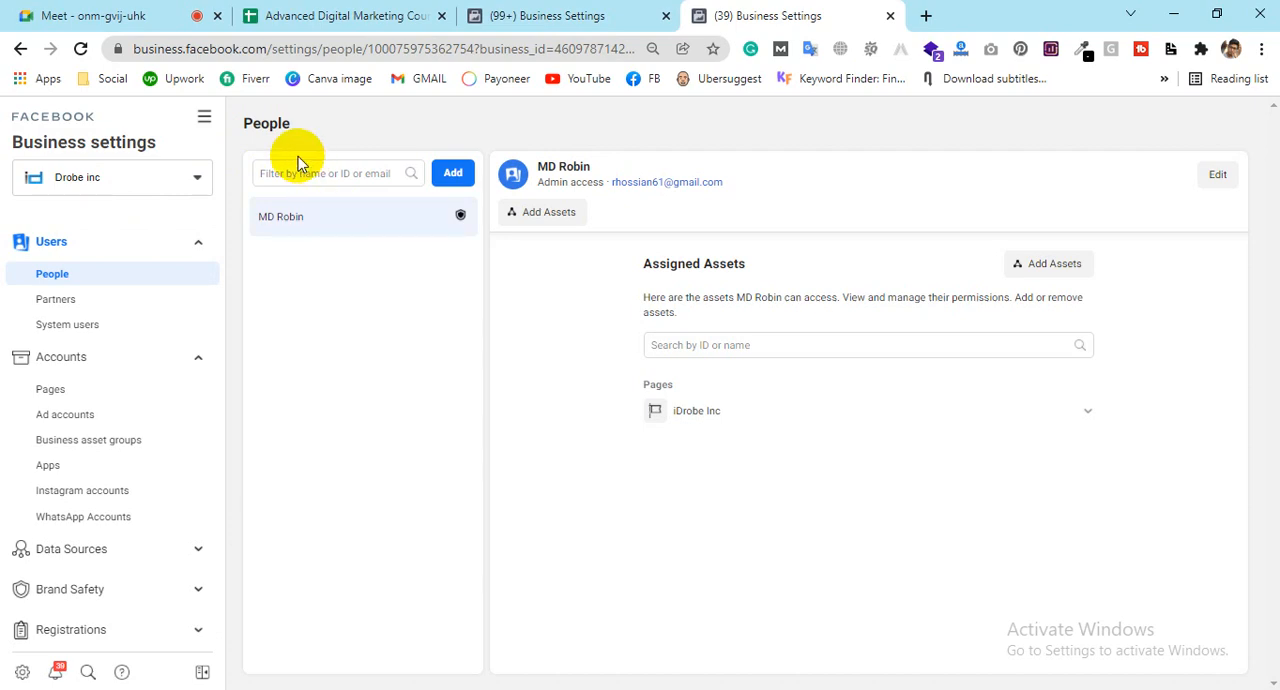
pyautogui.click(455, 174)
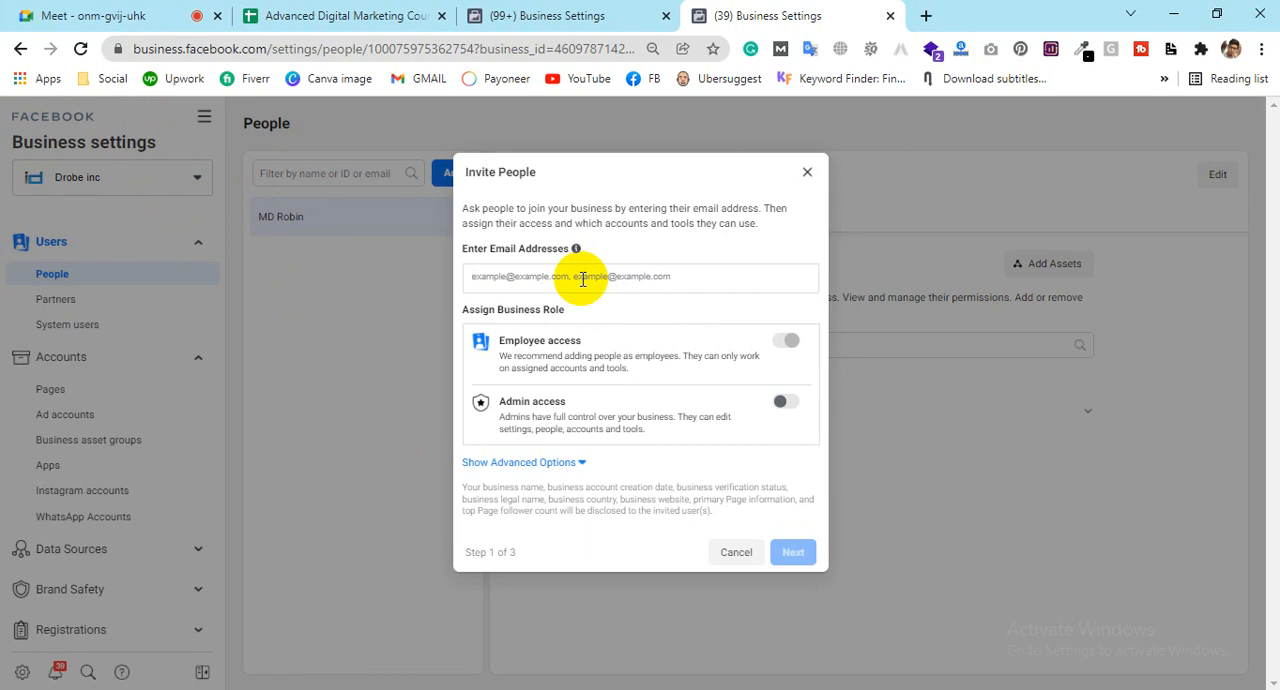
pyautogui.click(60, 15)
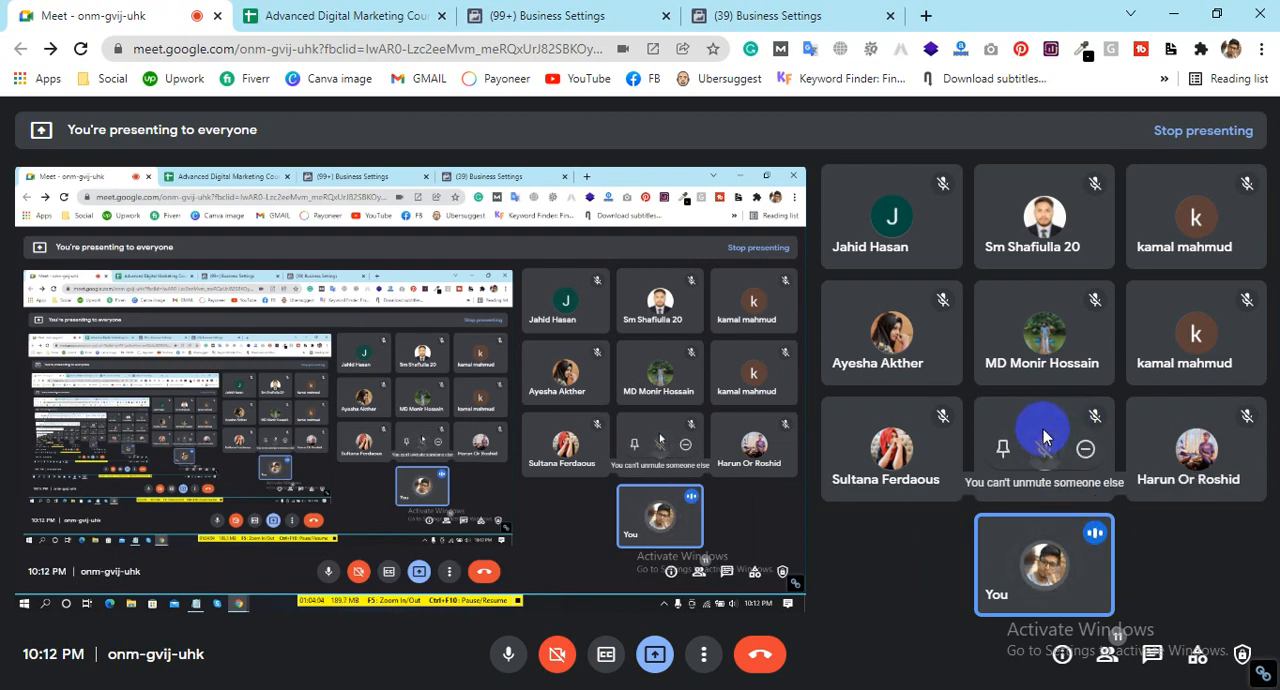
pyautogui.click(737, 15)
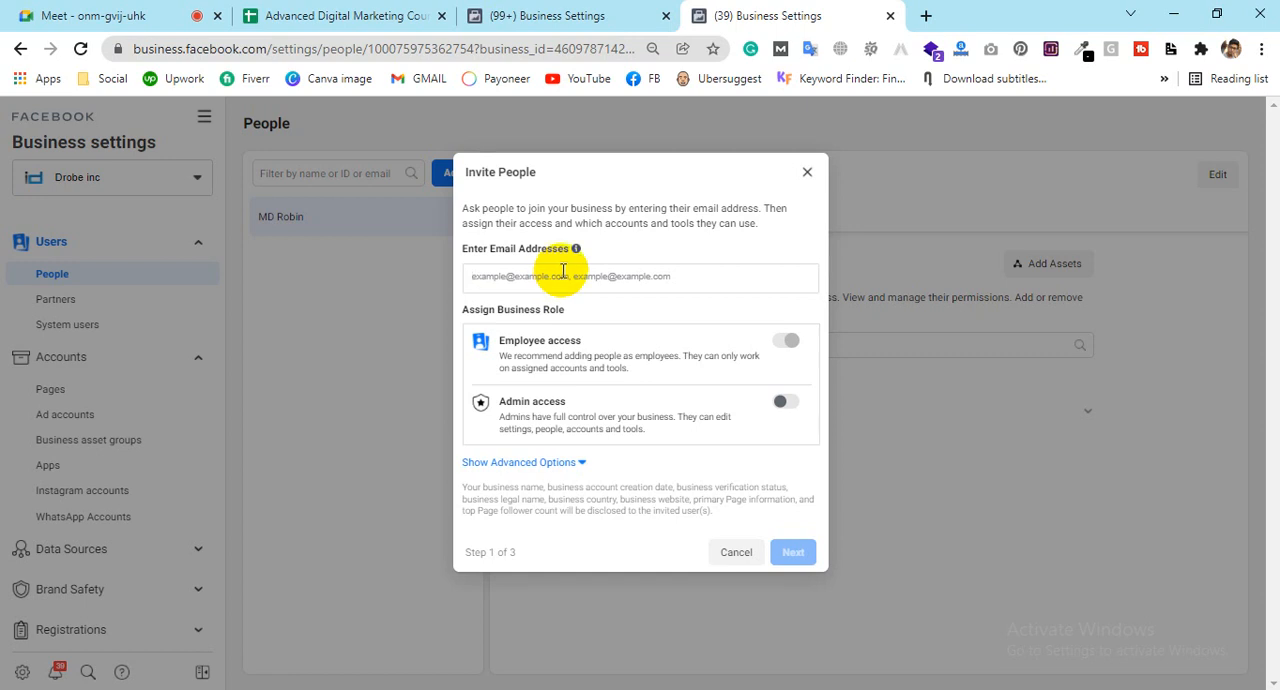
# Step: Enter the invitee's e-mail address in the Invite People form
pyautogui.click(563, 271)
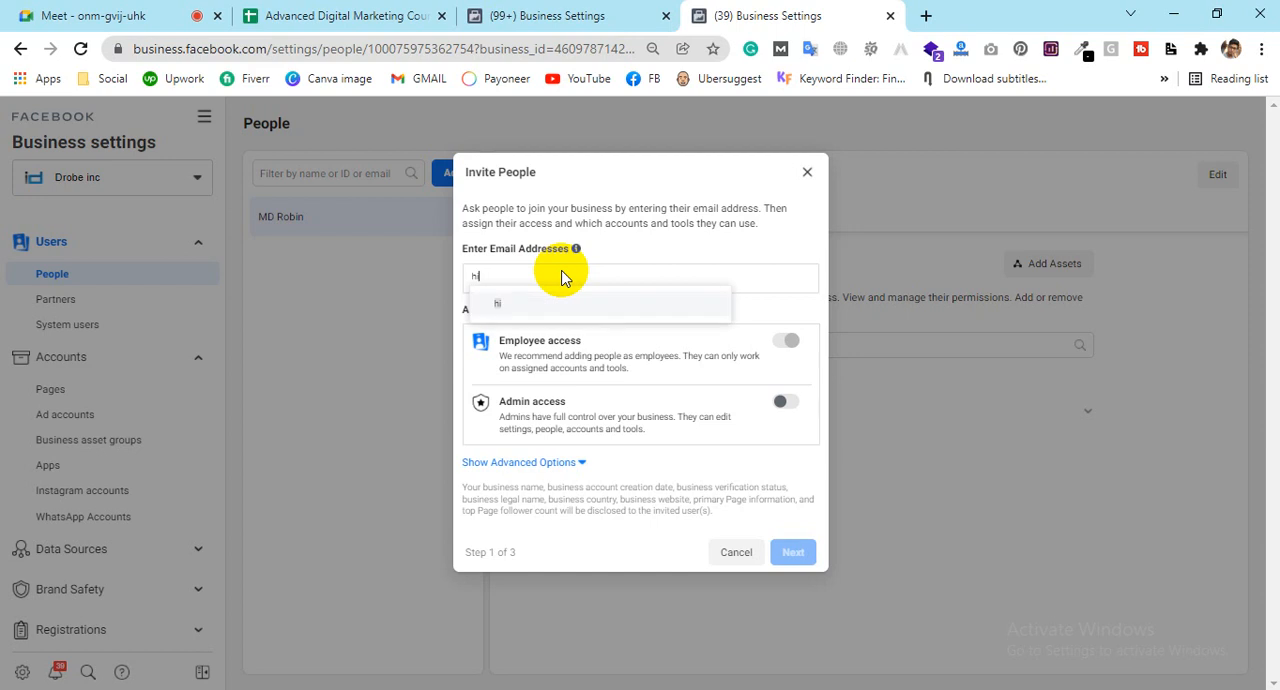
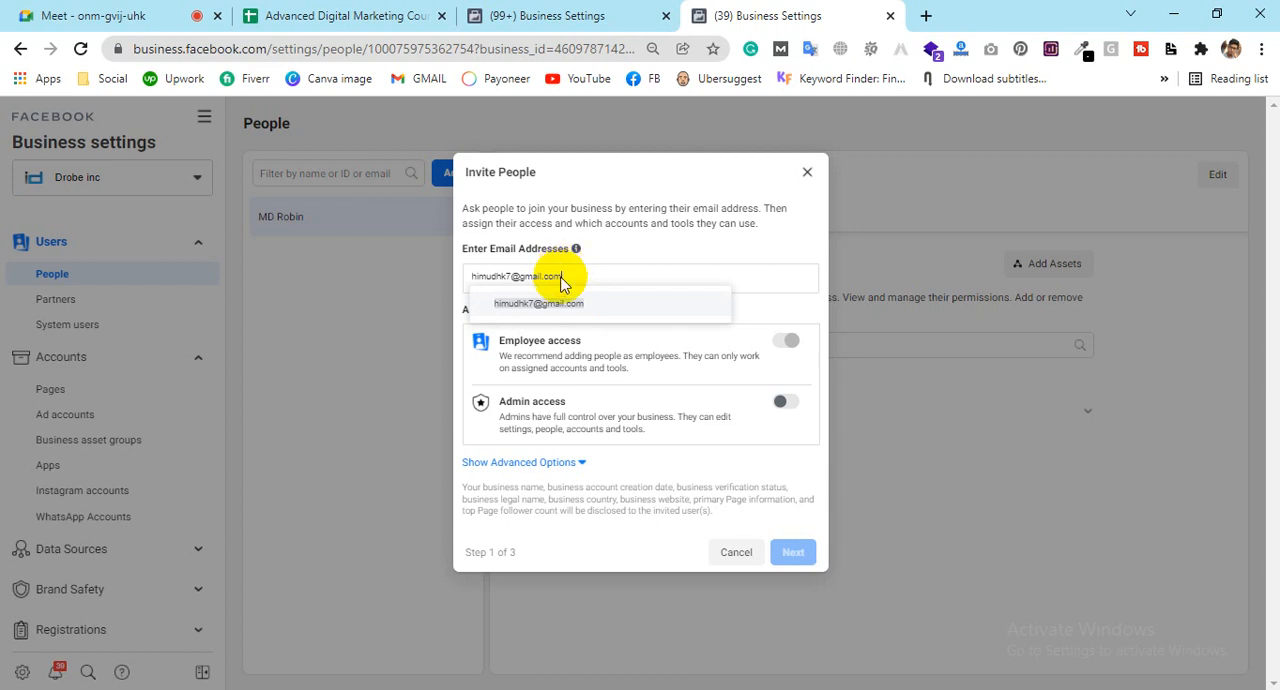
pyautogui.click(541, 304)
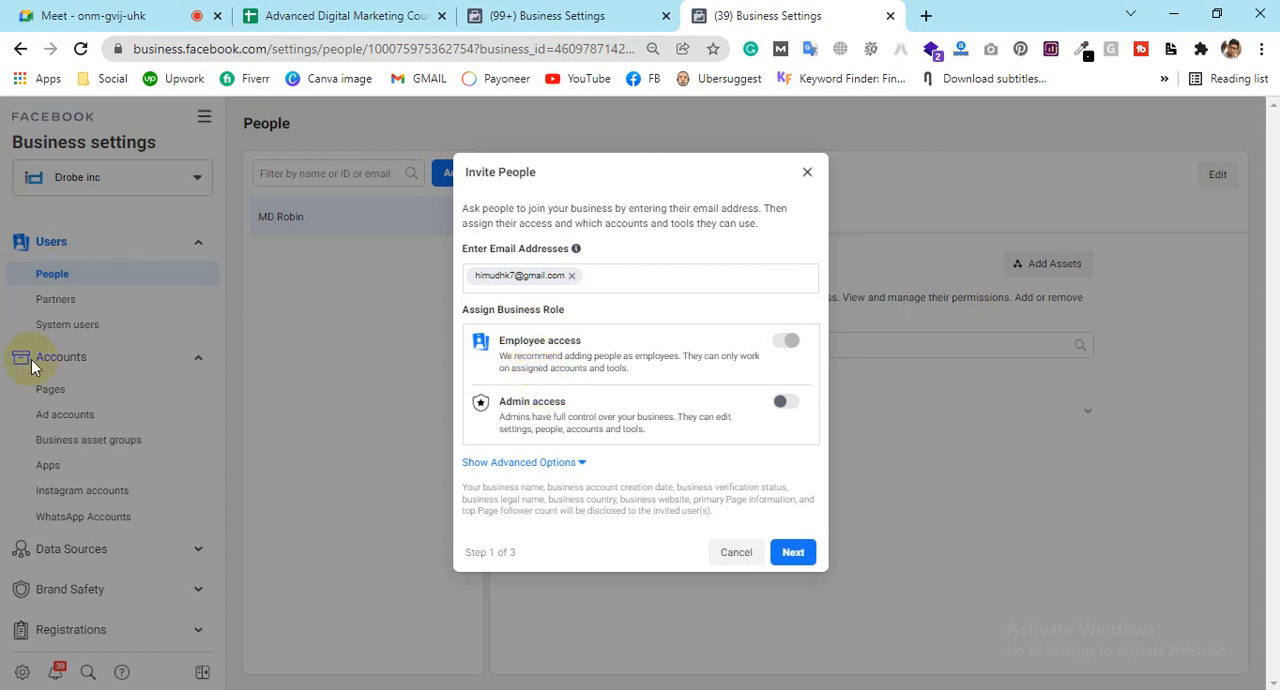
# Step: Try the Admin access, Finance editor and Developer roles for the invitee, switch each off again and hide the advanced options
pyautogui.click(785, 405)
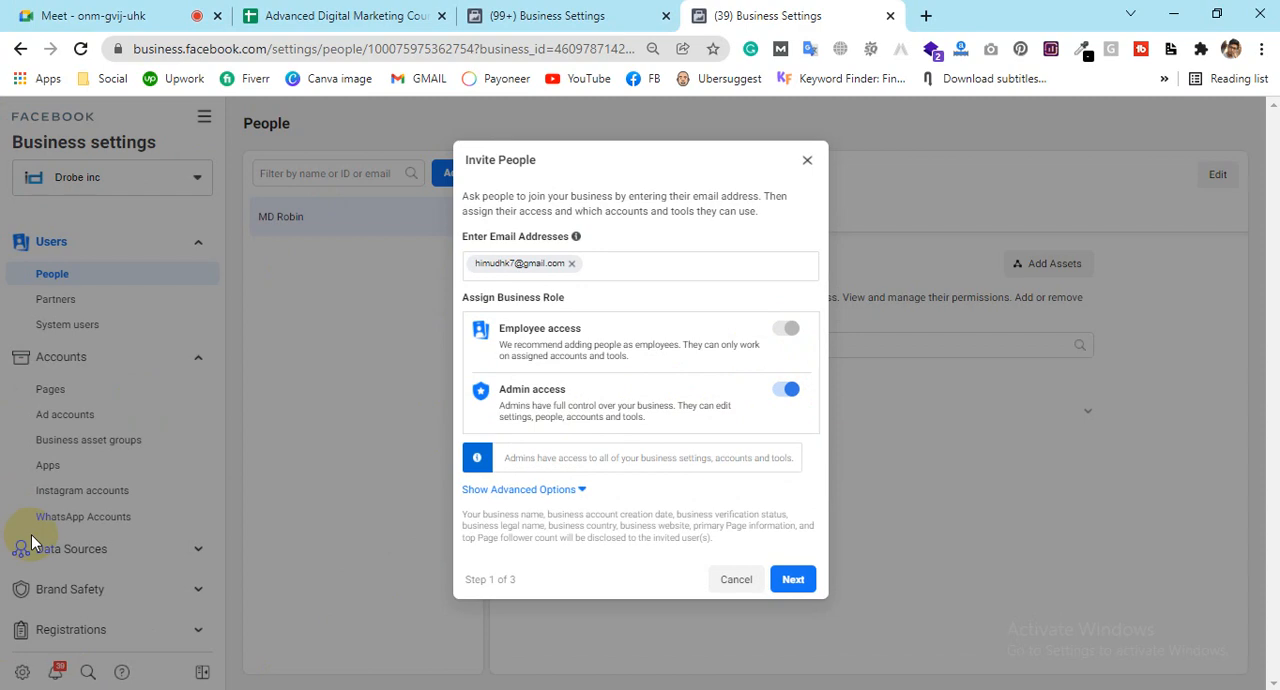
pyautogui.click(786, 392)
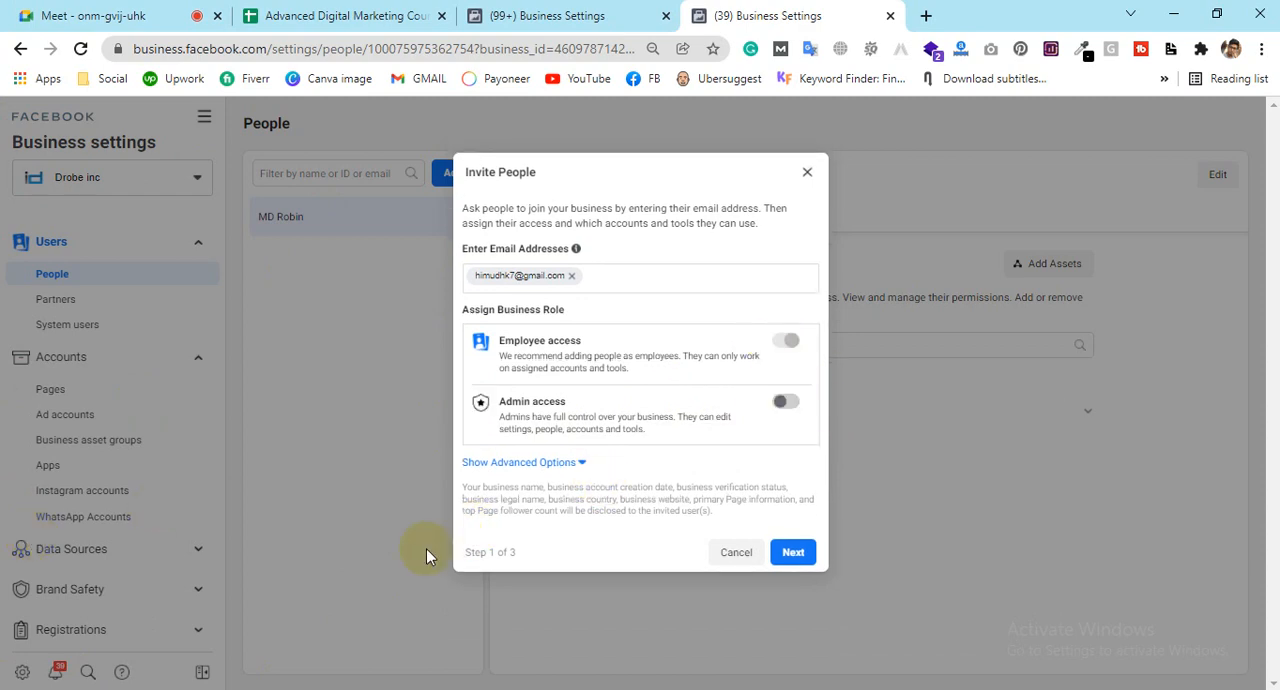
pyautogui.click(489, 463)
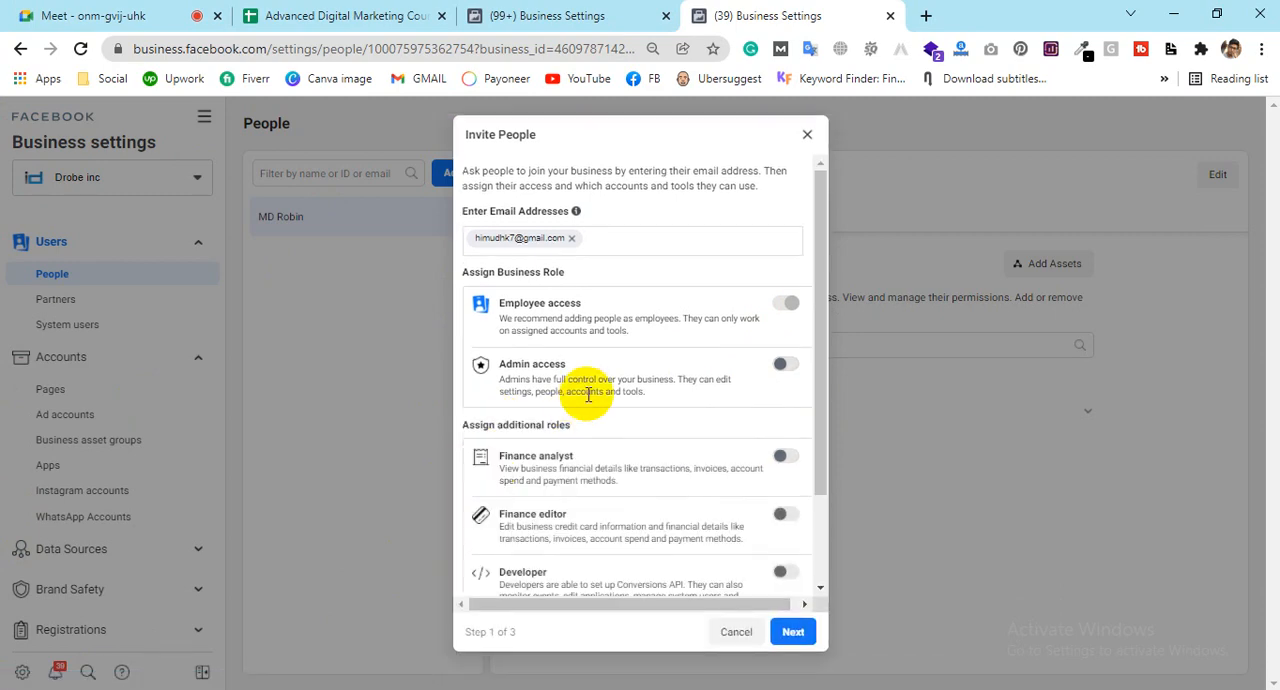
pyautogui.scroll(-1, 587, 393)
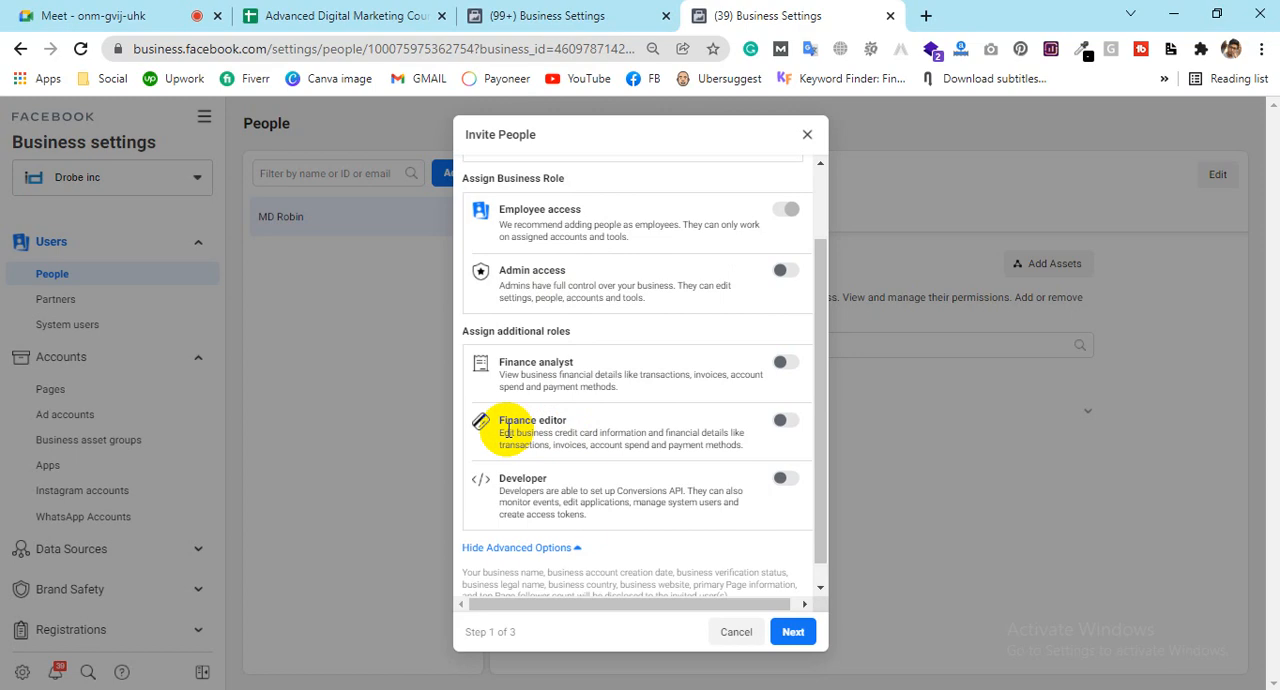
pyautogui.click(786, 421)
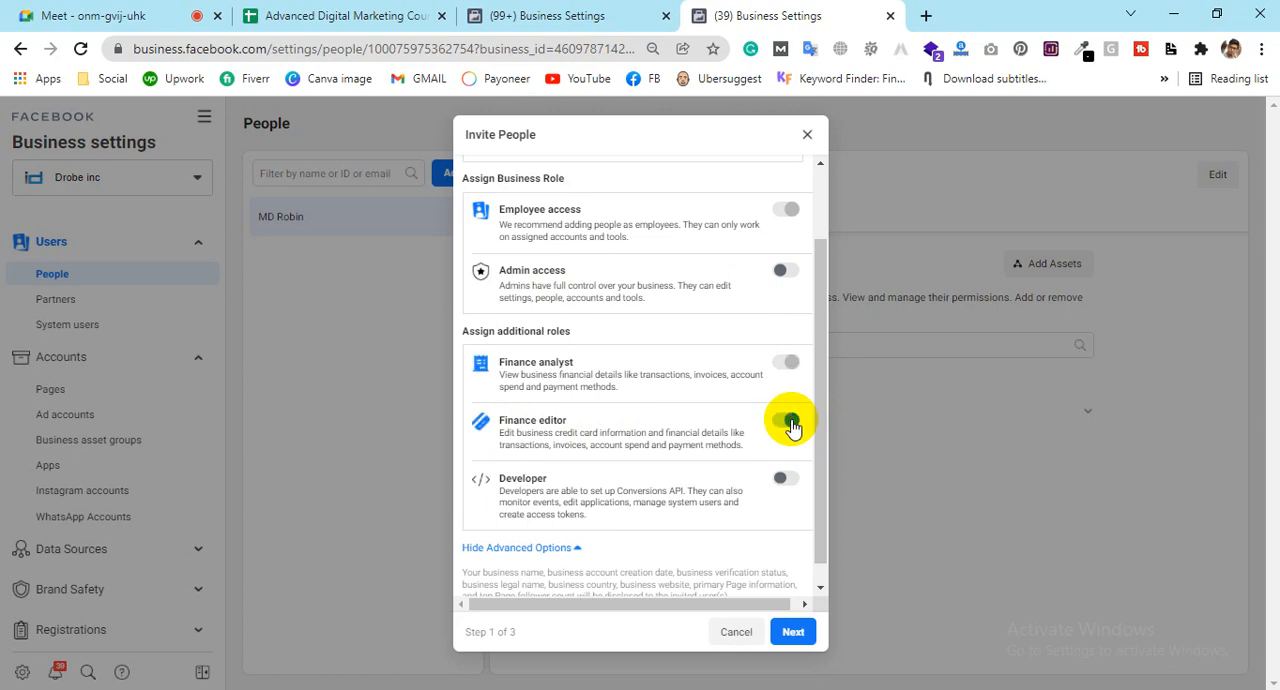
pyautogui.click(791, 424)
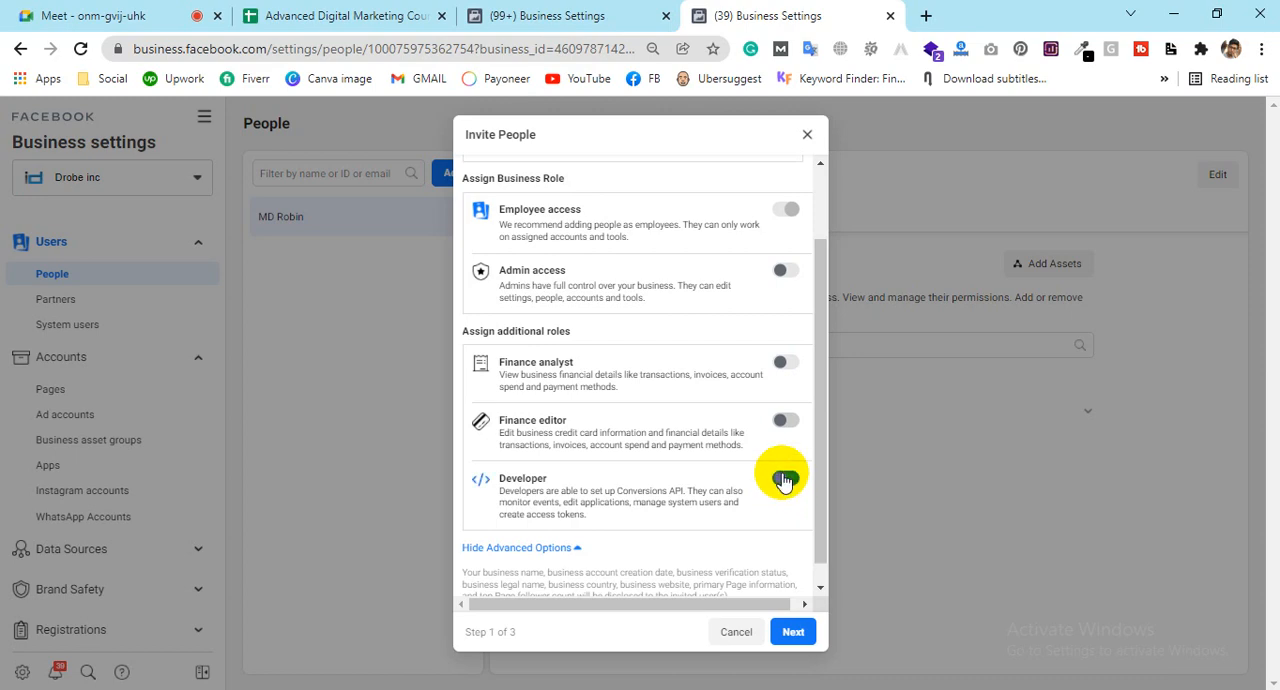
pyautogui.click(785, 480)
pyautogui.click(785, 480)
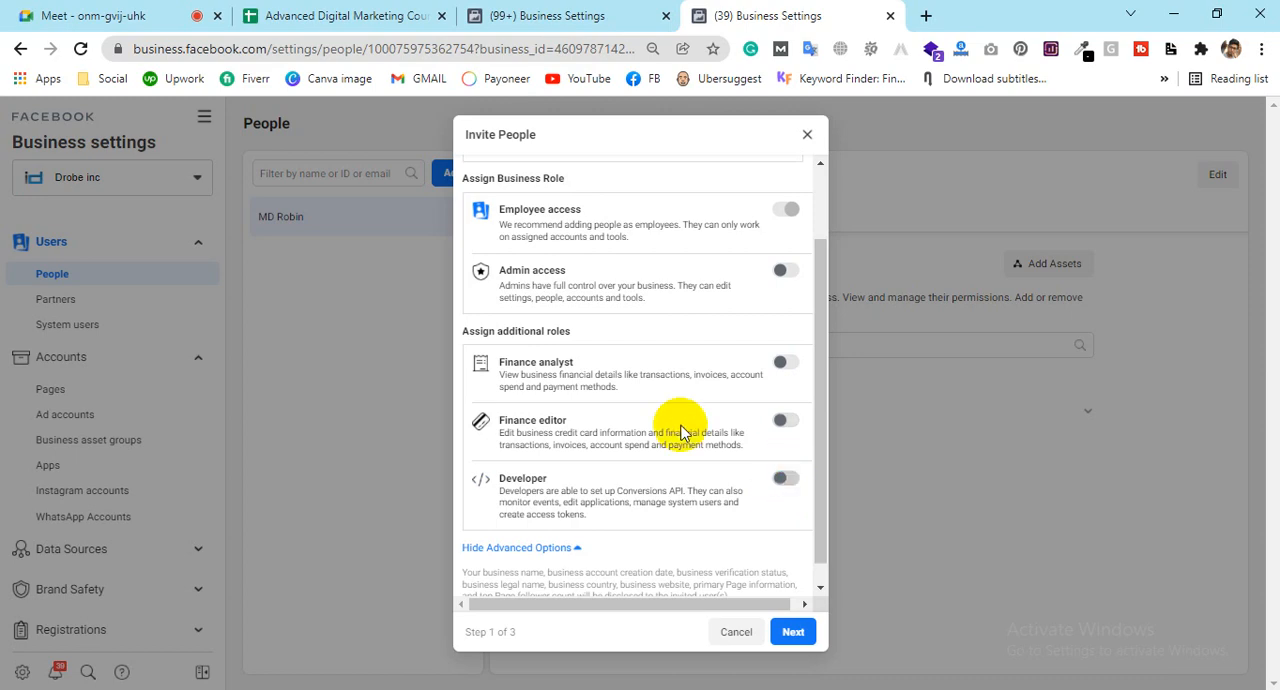
pyautogui.click(521, 547)
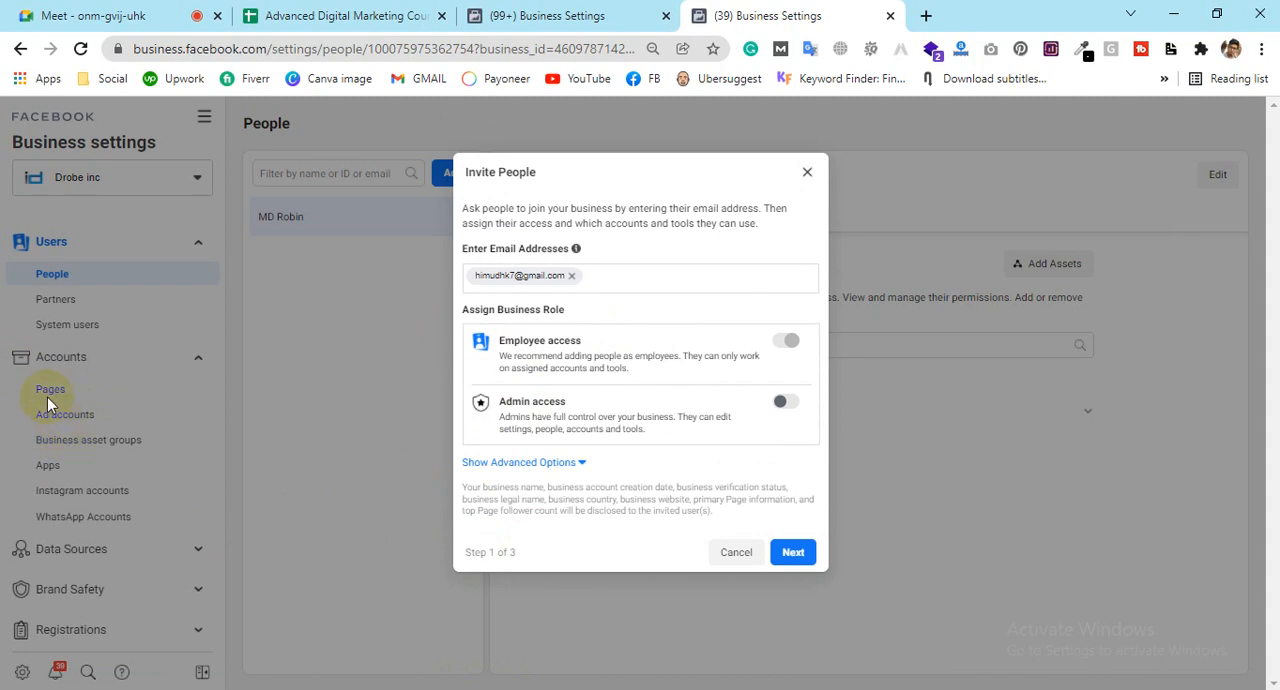
# Step: Glance at the Digital Biggapon Ltd. settings, and open Gmail in a new tab before returning to the Drobe inc invitation
pyautogui.click(592, 10)
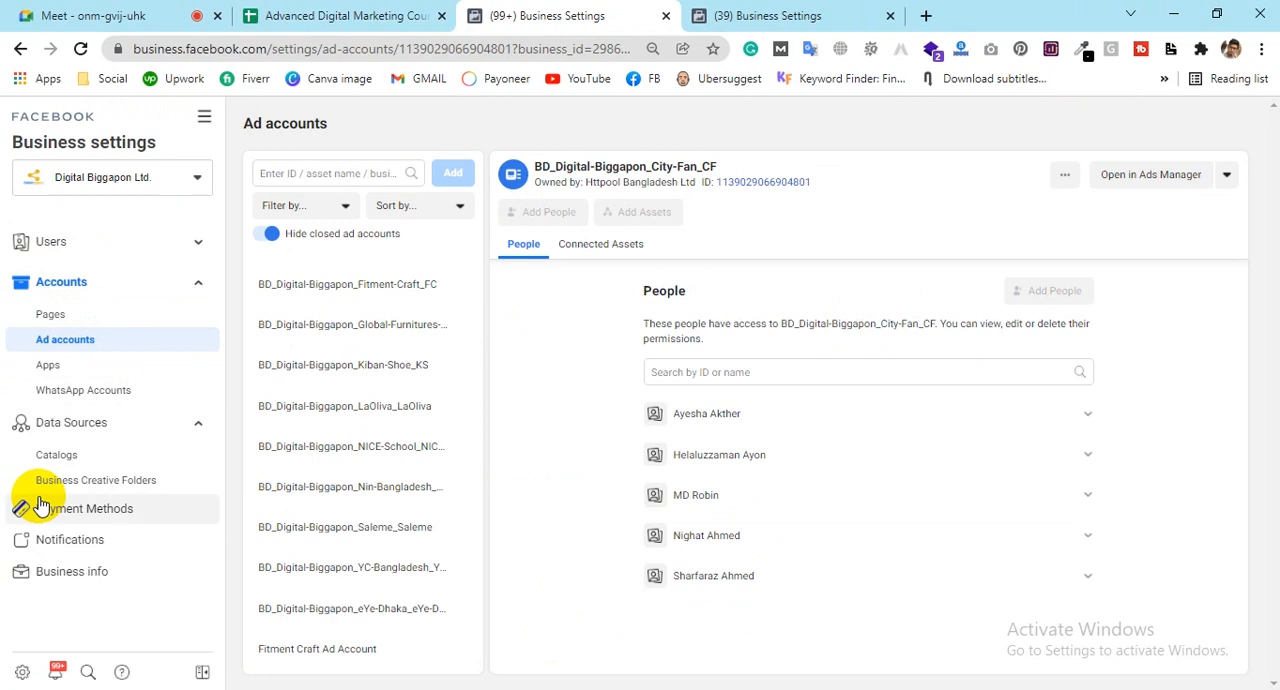
pyautogui.click(806, 13)
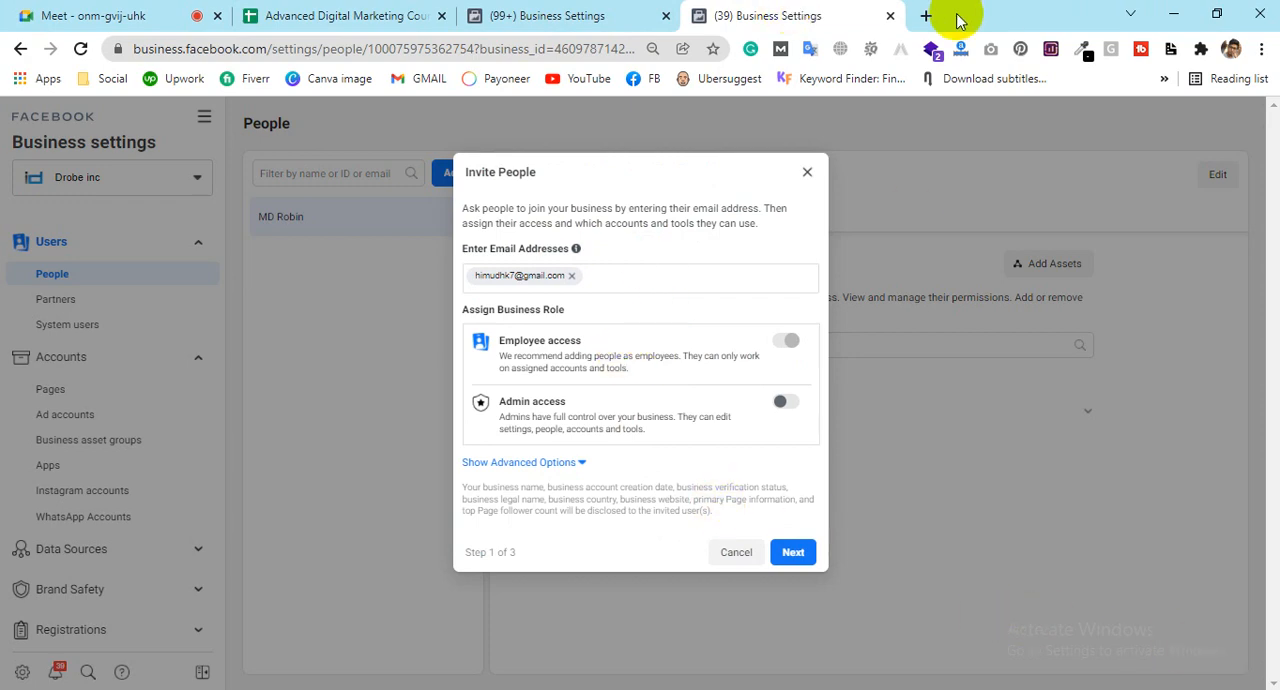
pyautogui.click(926, 15)
pyautogui.click(433, 79)
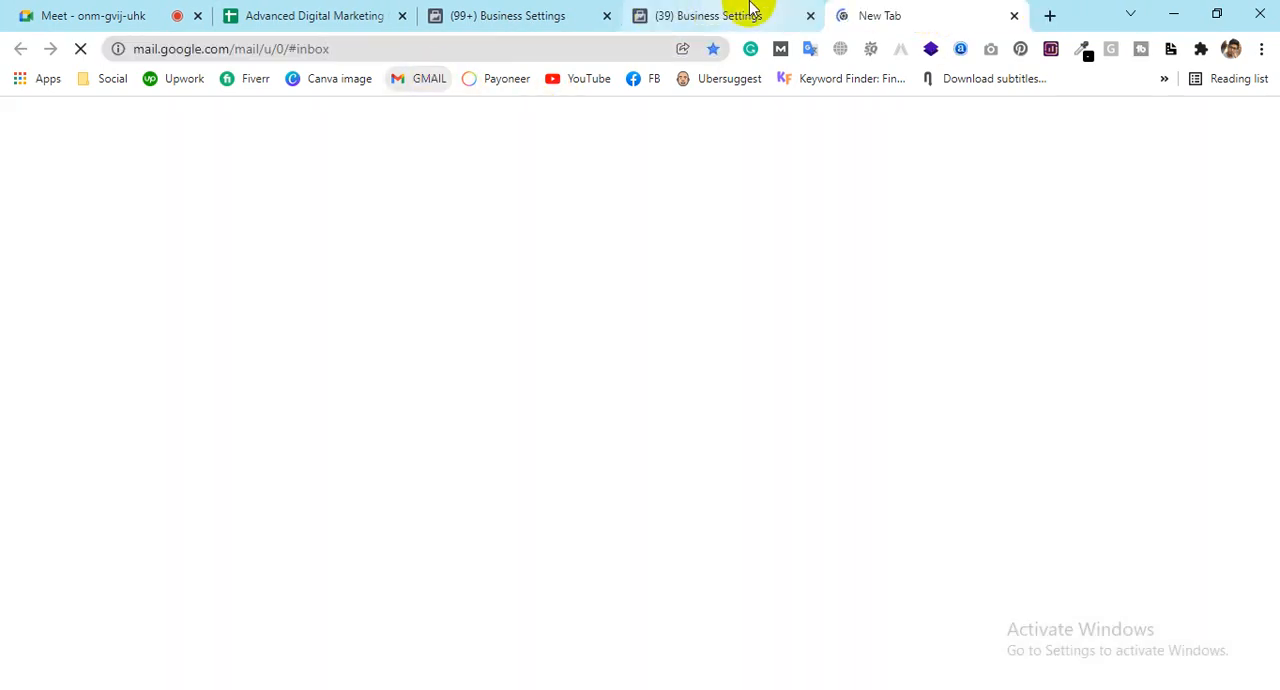
pyautogui.click(757, 12)
# Step: Proceed to Assign Access and grant the invitee full Manage Page control of the classic Page iDrobe Inc
pyautogui.click(804, 556)
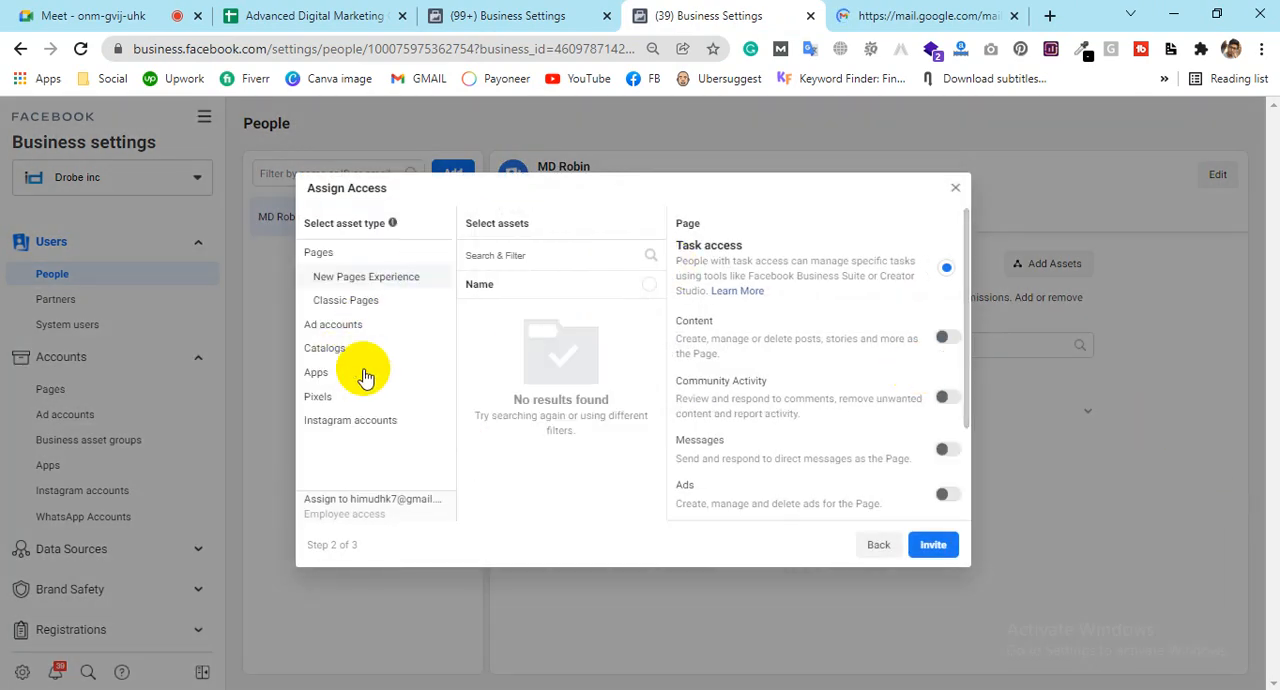
pyautogui.click(868, 540)
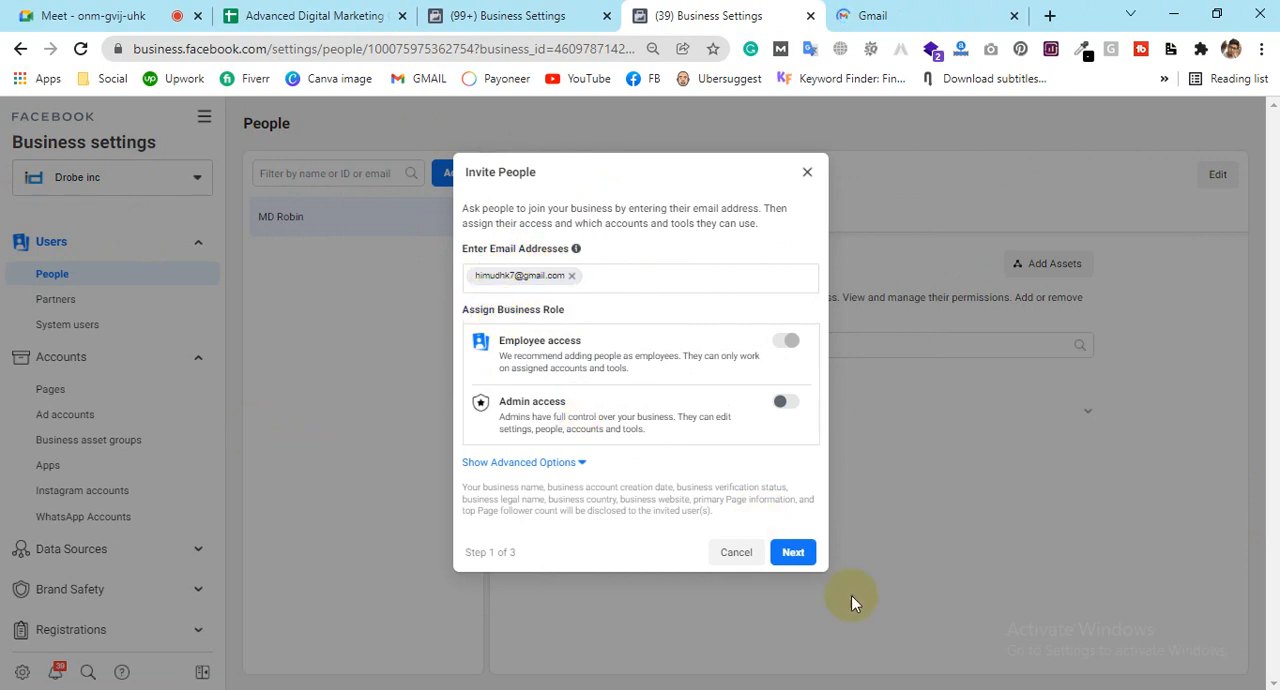
pyautogui.click(792, 552)
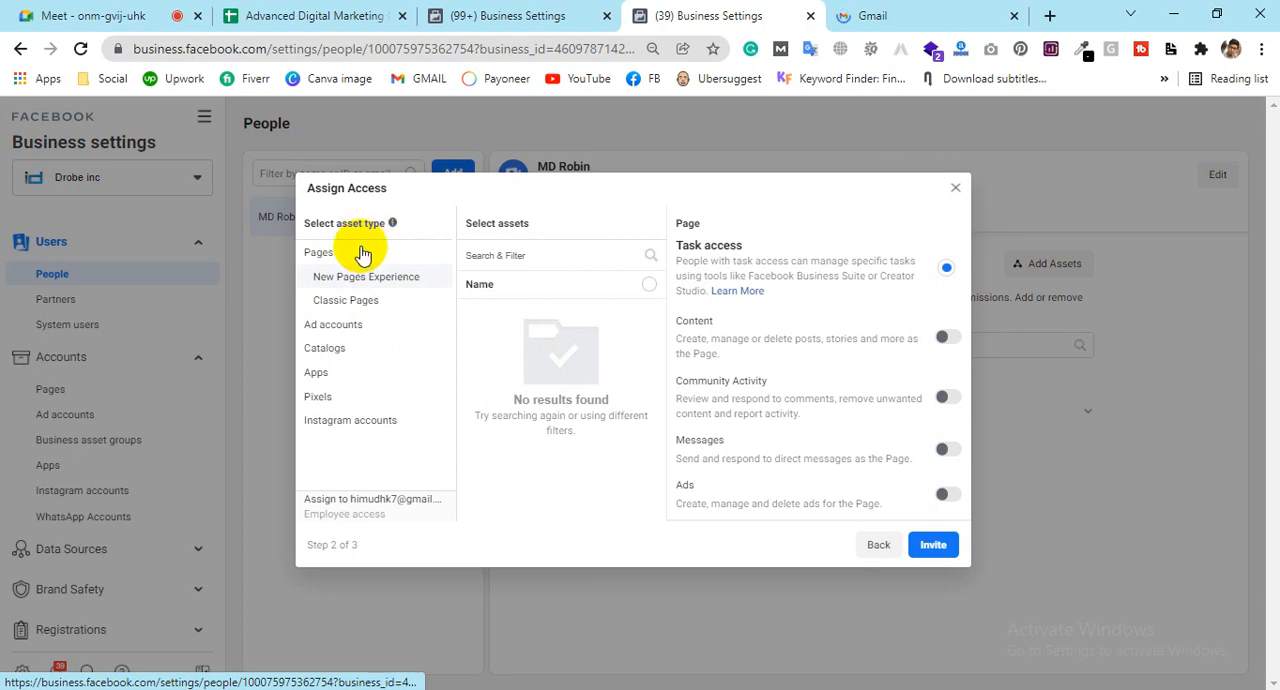
pyautogui.click(330, 308)
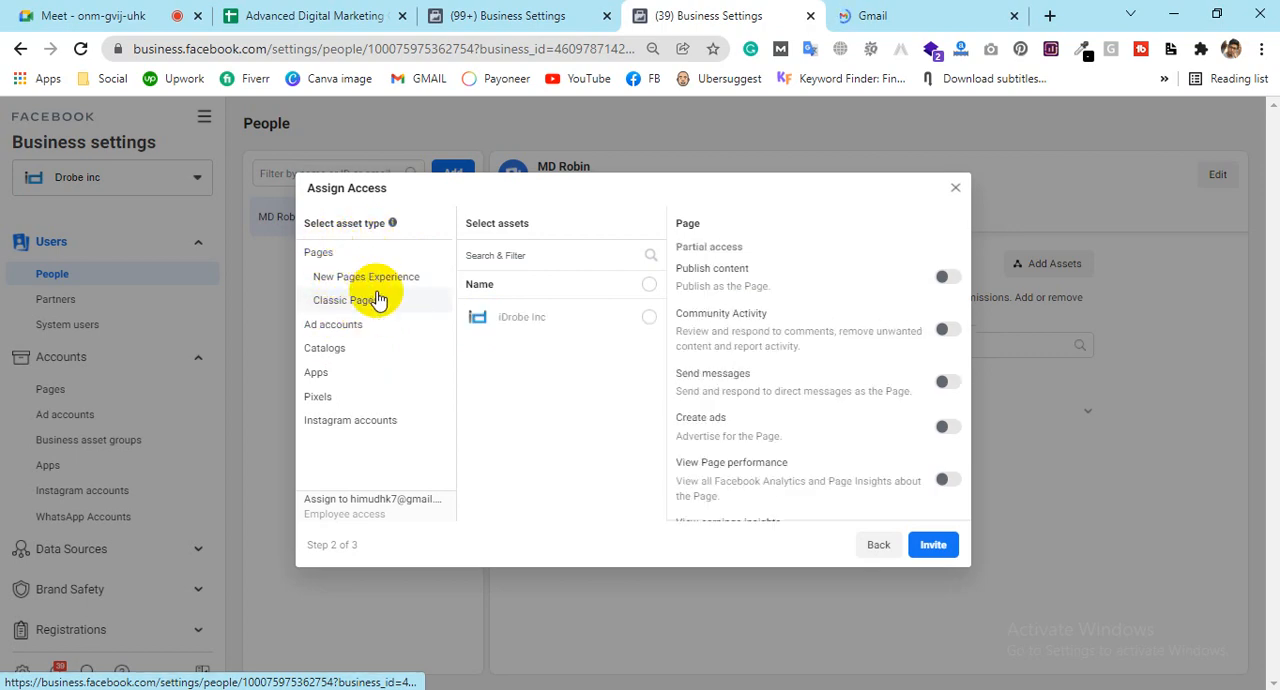
pyautogui.click(650, 318)
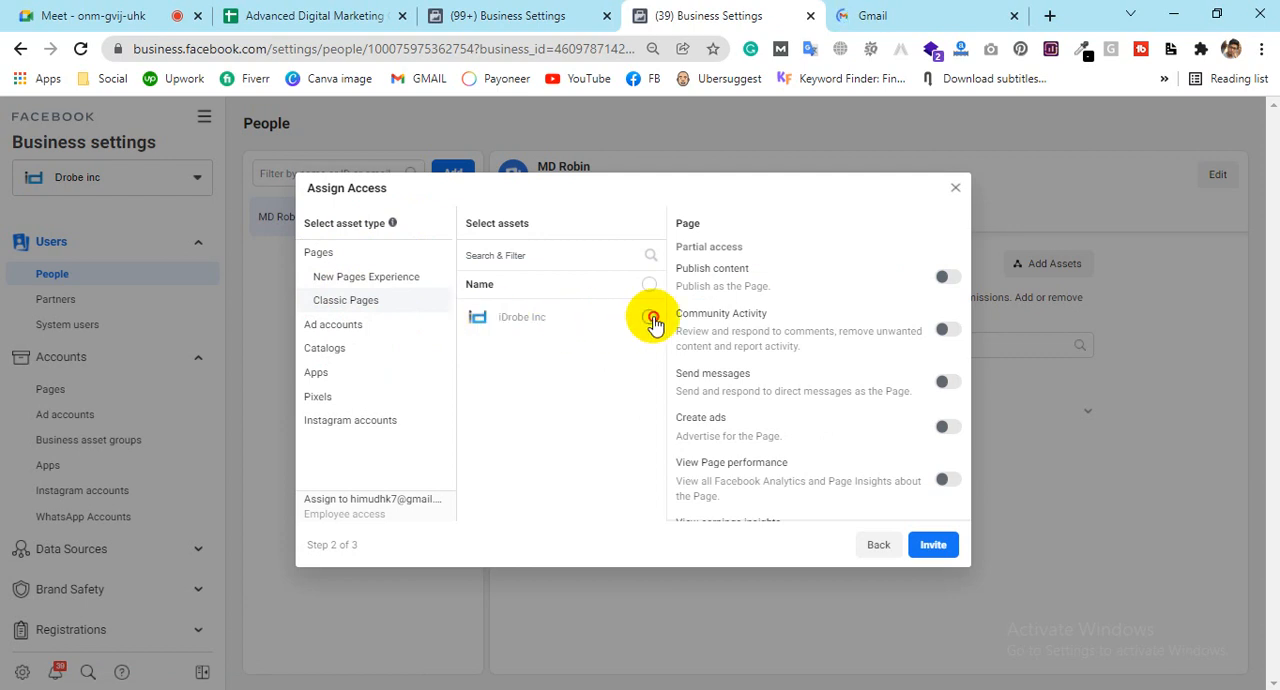
pyautogui.scroll(-3, 870, 330)
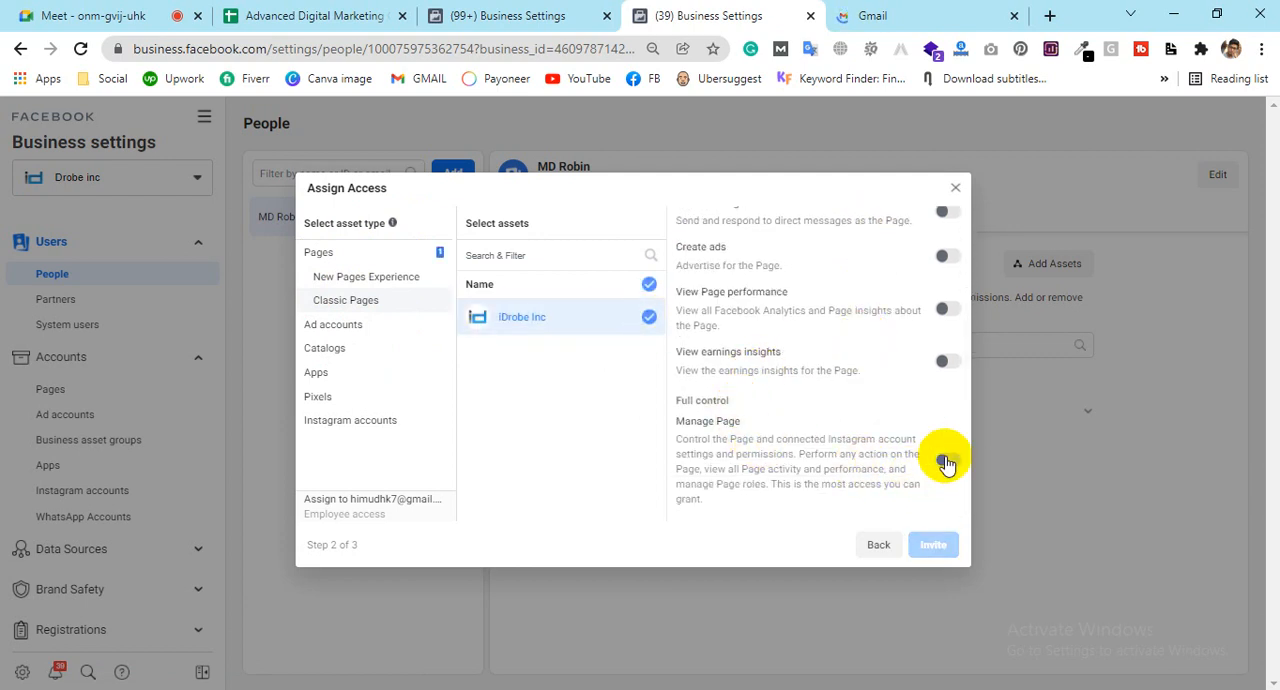
pyautogui.click(945, 462)
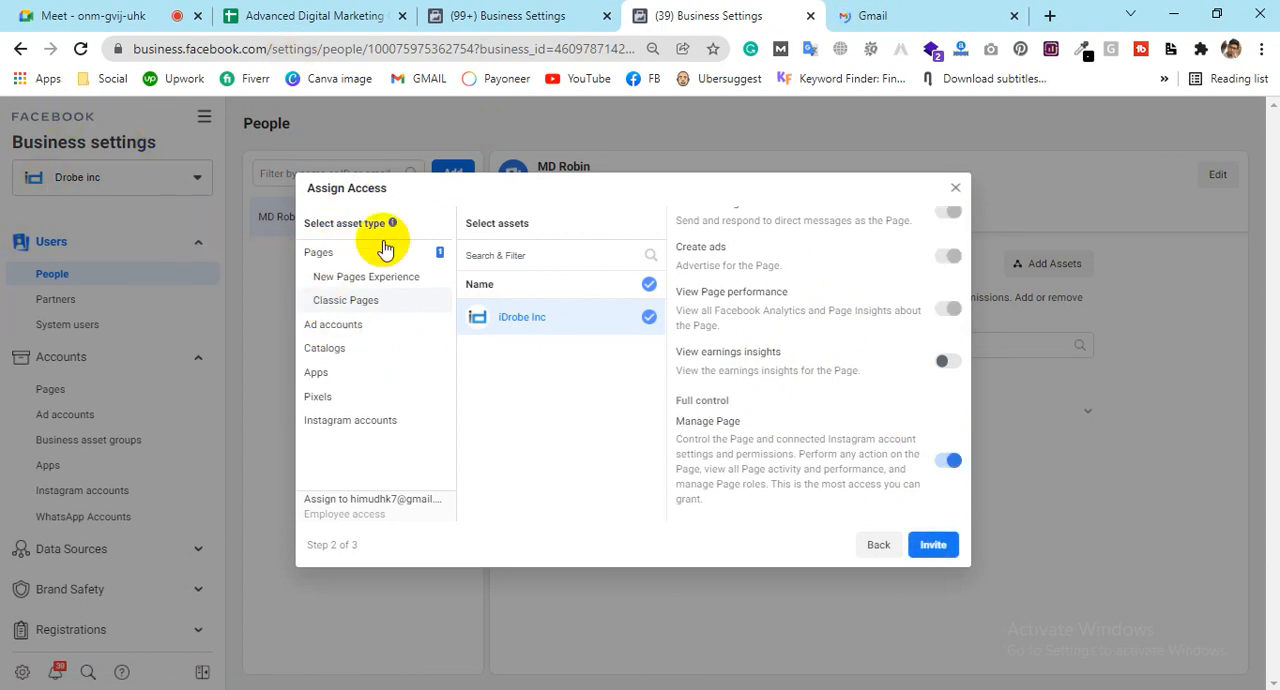
# Step: Check the assignable Ad accounts, Catalogs and Pixels against the Digital Biggapon Ltd. business settings, and send the invitation
pyautogui.click(323, 330)
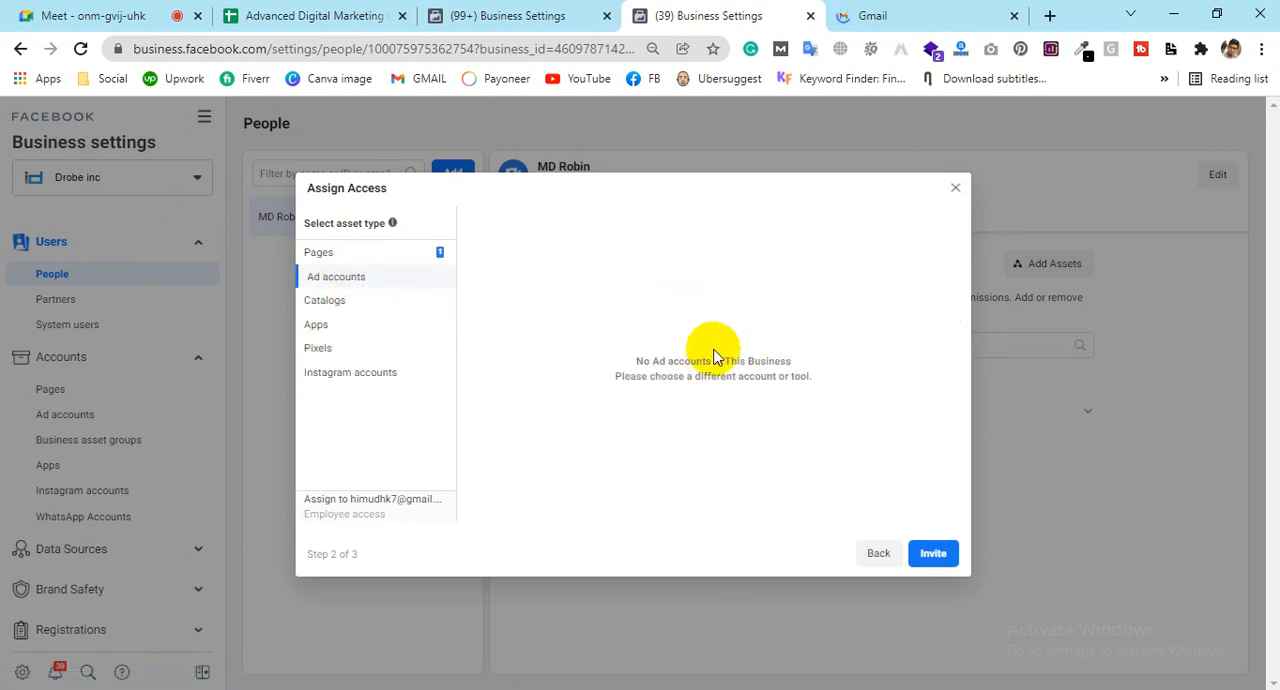
pyautogui.click(475, 14)
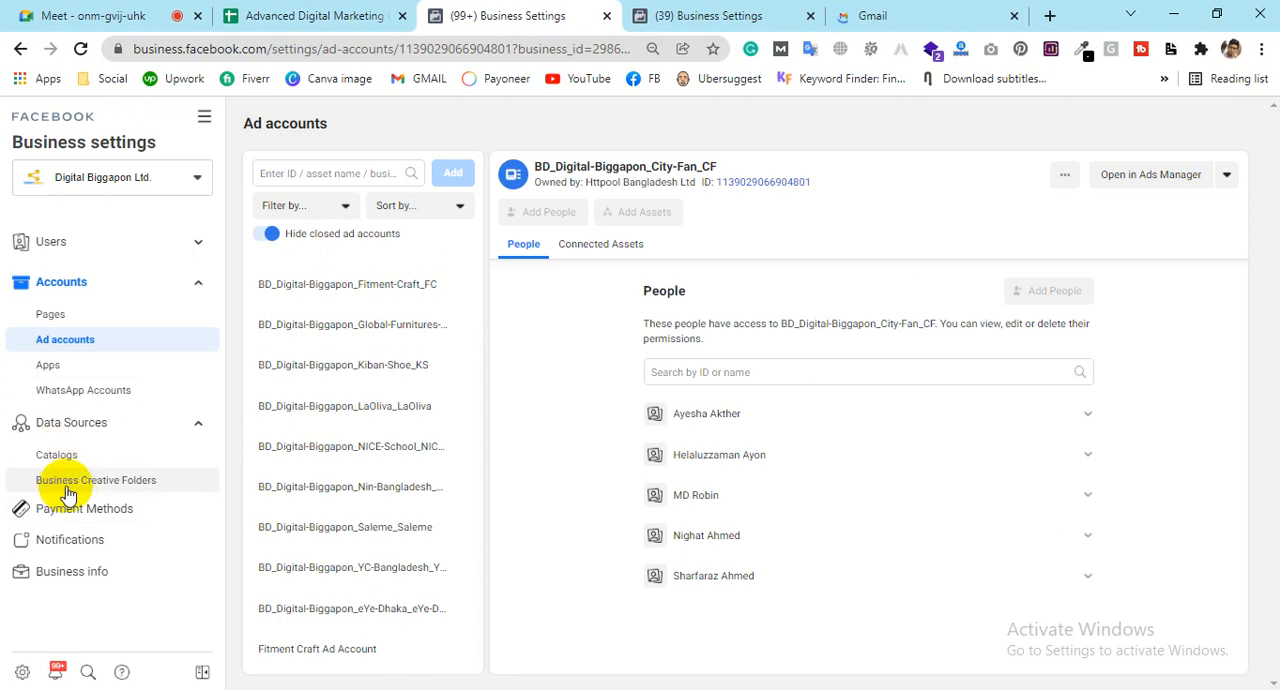
pyautogui.click(800, 12)
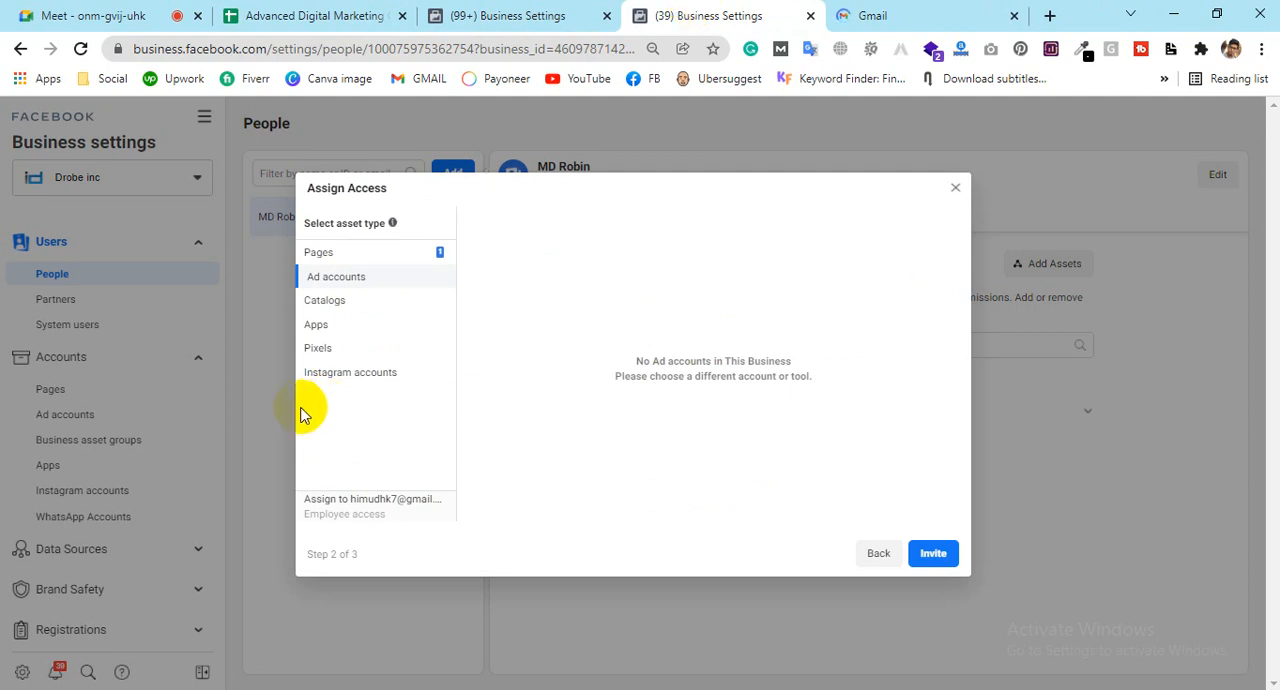
pyautogui.click(322, 305)
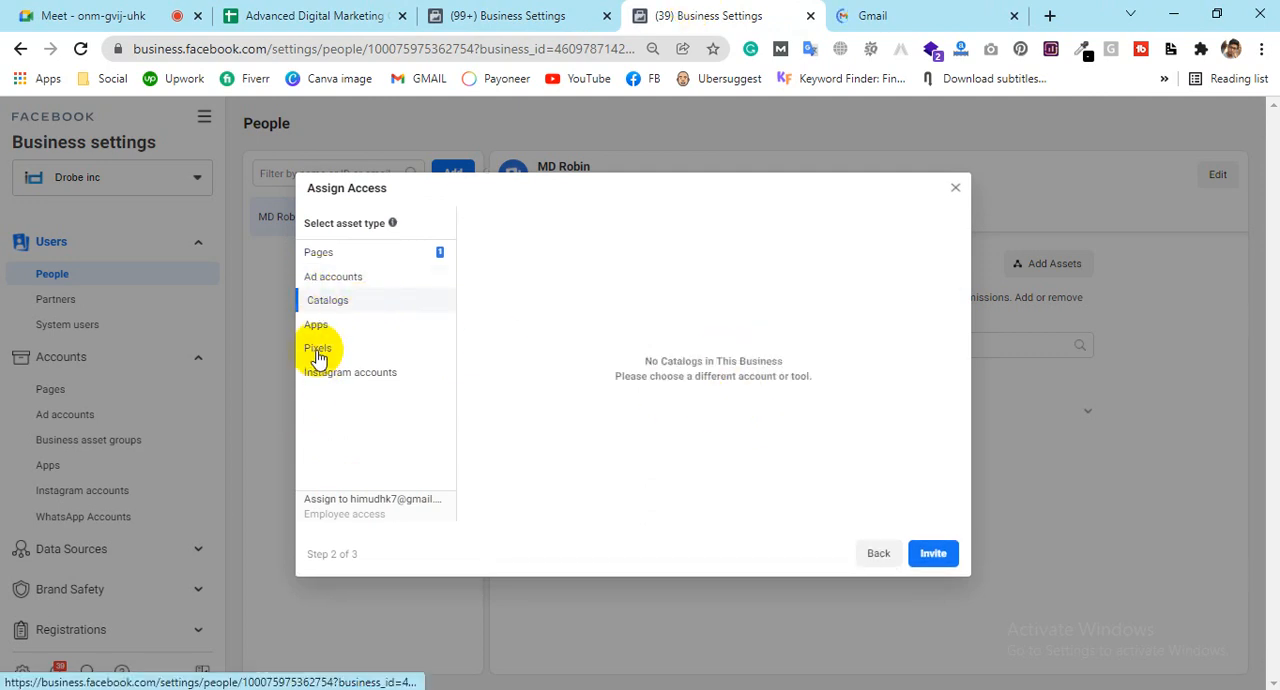
pyautogui.click(320, 349)
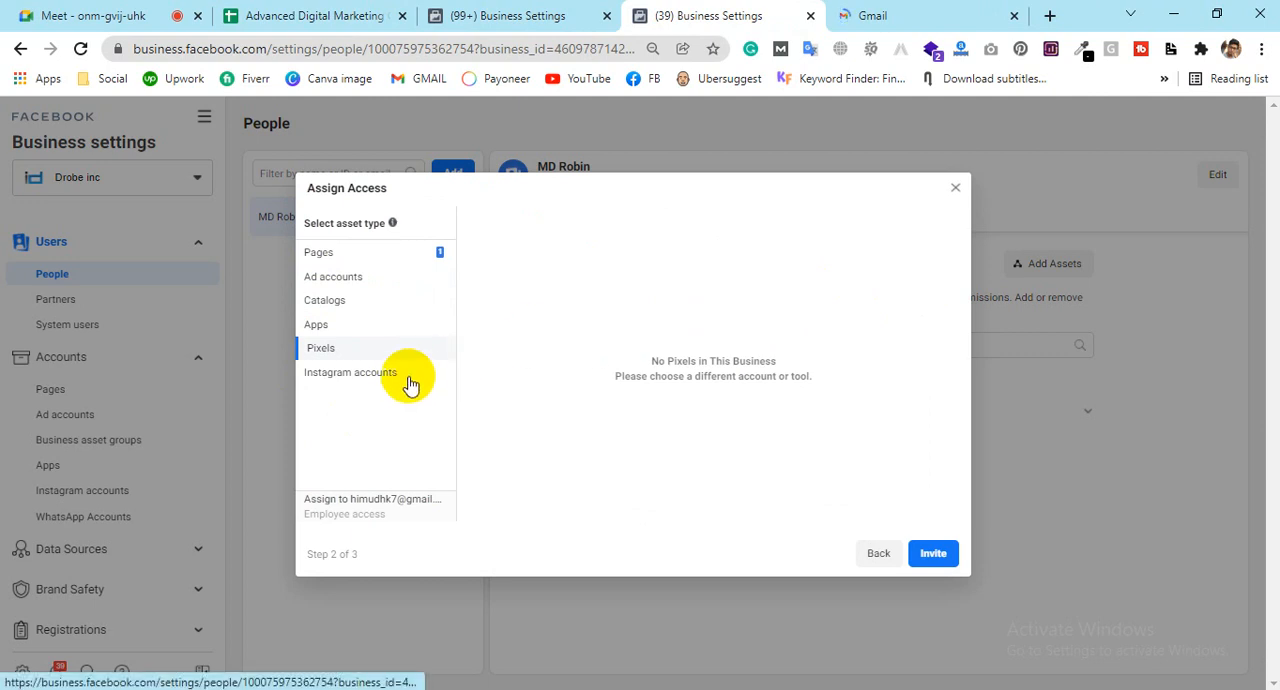
pyautogui.click(930, 556)
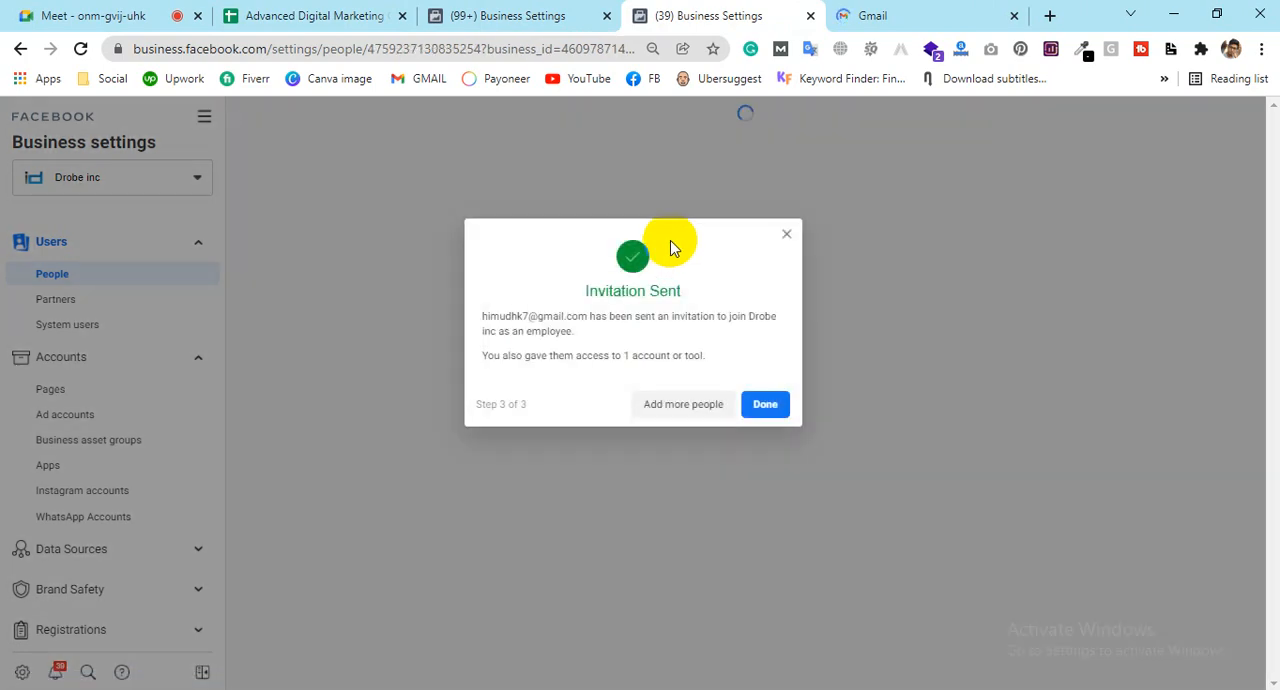
# Step: Finish the invitation, switch to Gmail and open the Facebook email inviting the recipient to work on the Drobe inc business
pyautogui.click(765, 404)
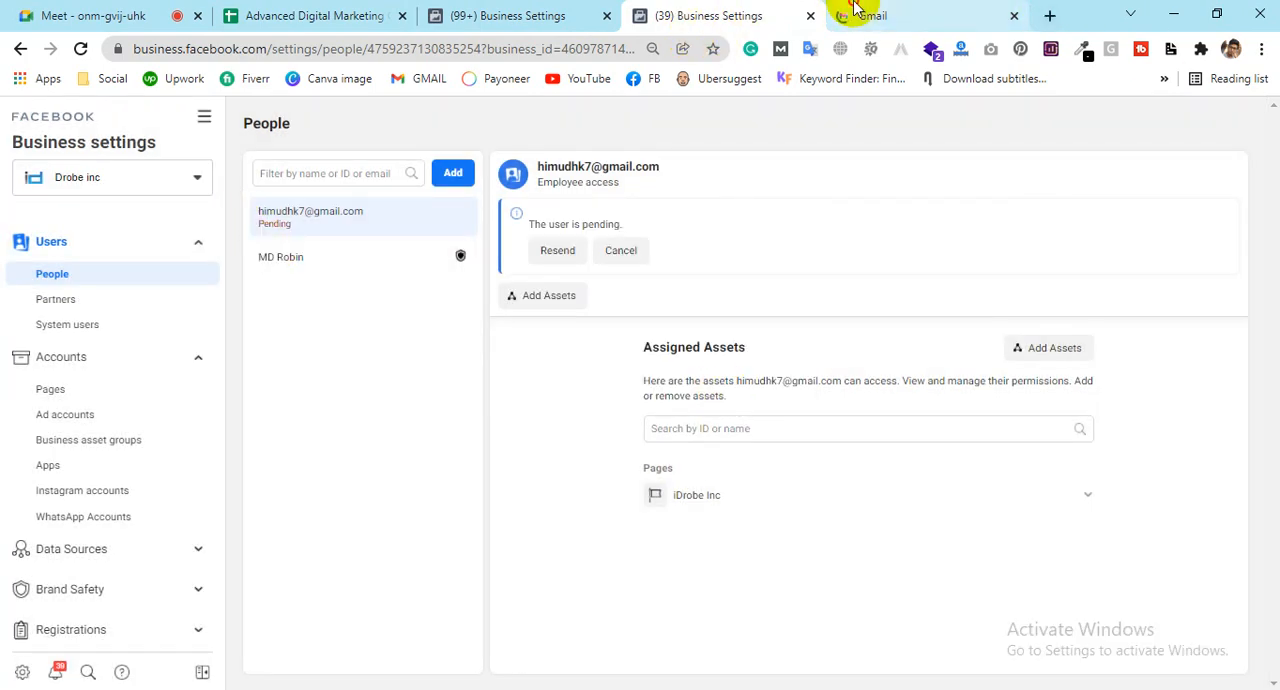
pyautogui.click(852, 14)
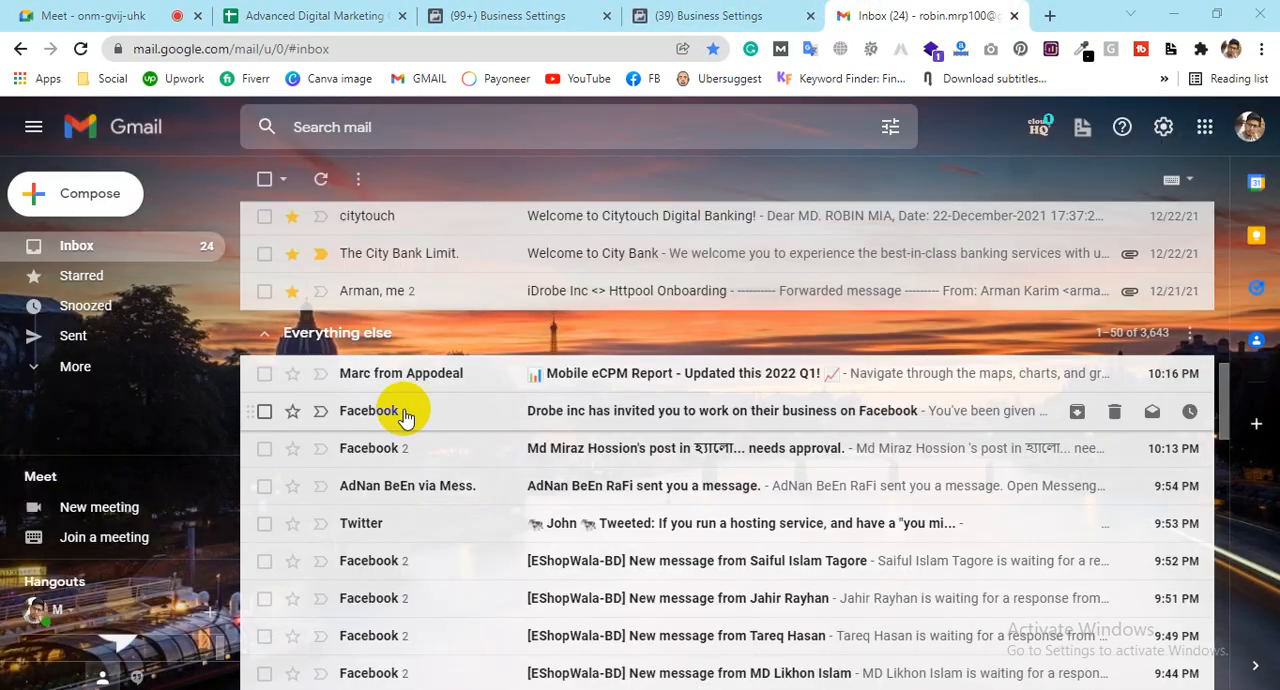
pyautogui.click(737, 428)
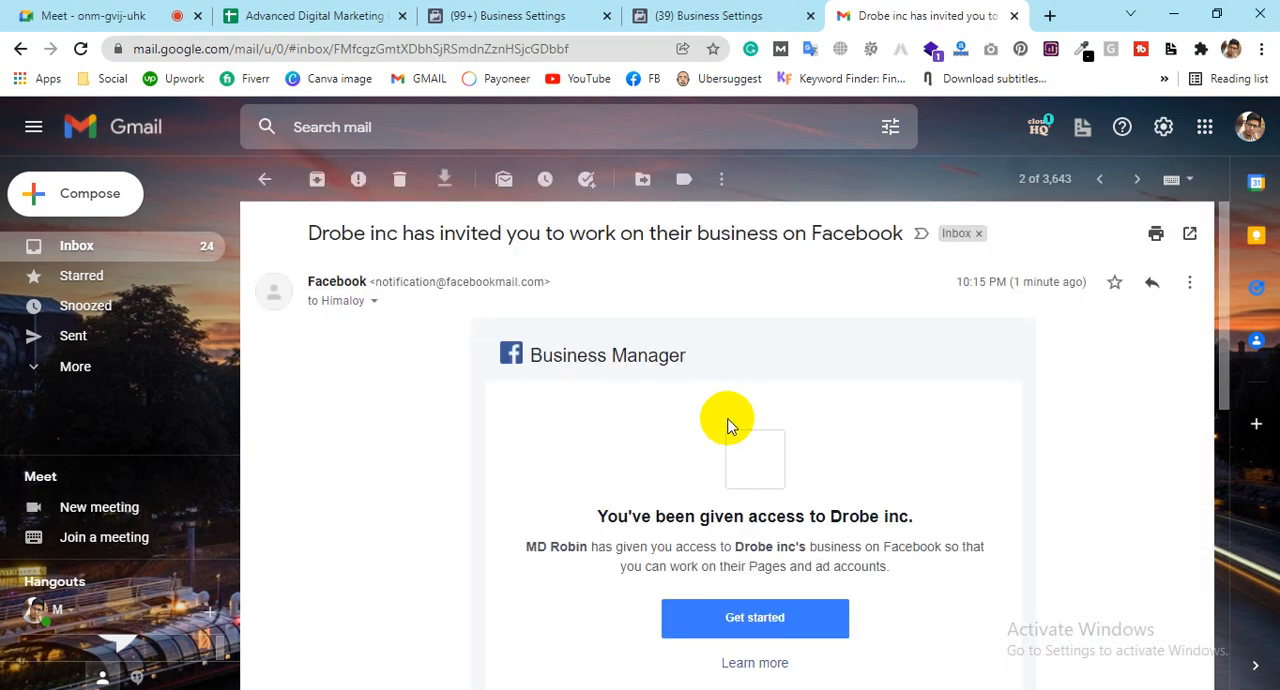
# Step: Read through the invitation email, open its Get started page, and check the invitee's entry under Drobe inc People before returning to that page
pyautogui.scroll(-1, 727, 455)
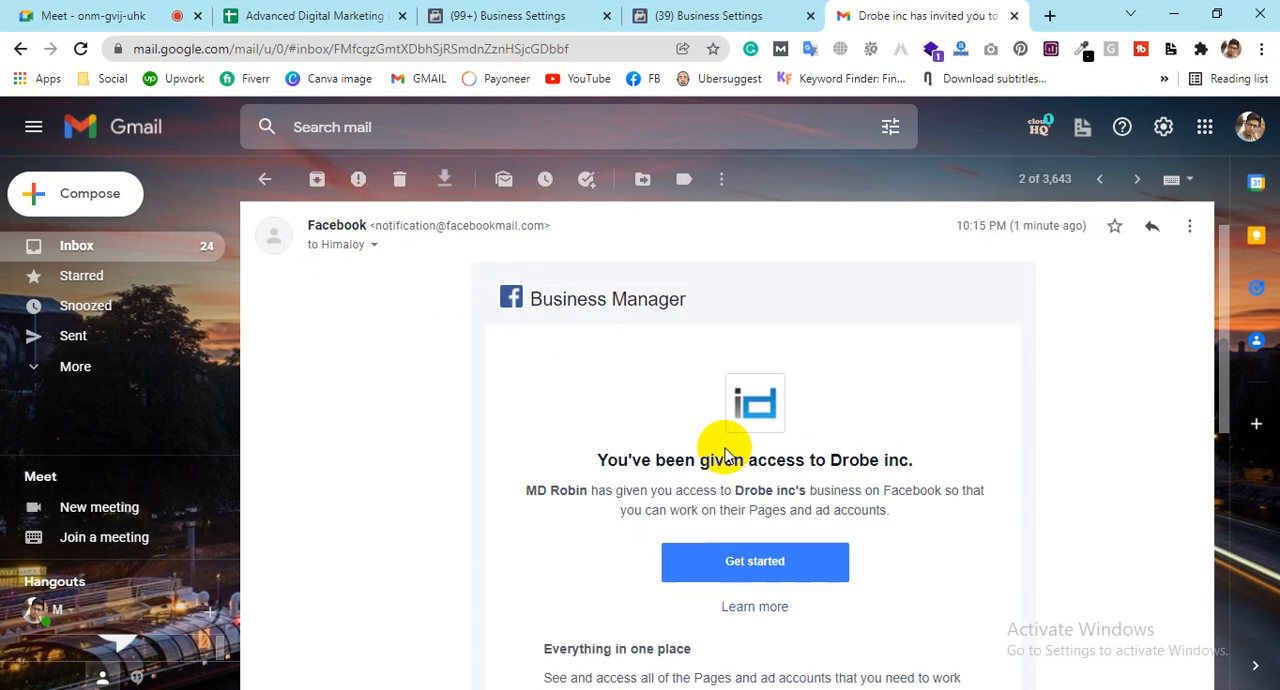
pyautogui.scroll(-2, 727, 455)
pyautogui.scroll(-3, 648, 505)
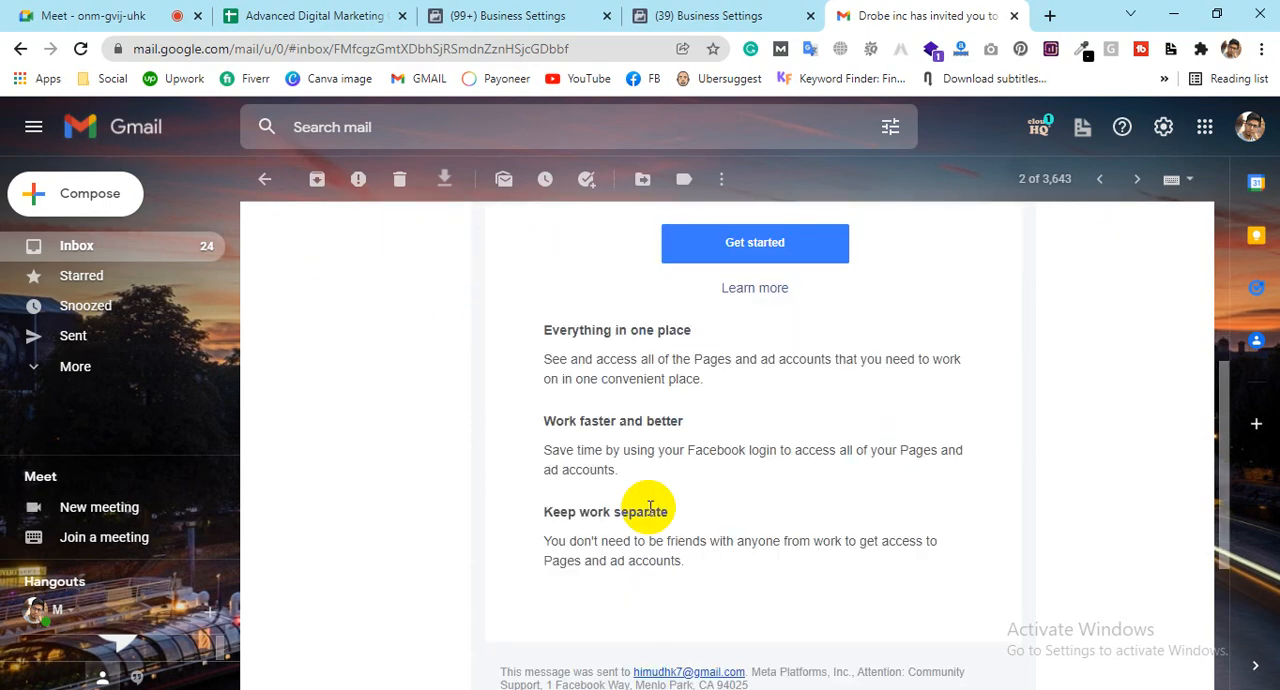
pyautogui.scroll(3, 649, 508)
pyautogui.scroll(-6, 649, 509)
pyautogui.scroll(6, 648, 515)
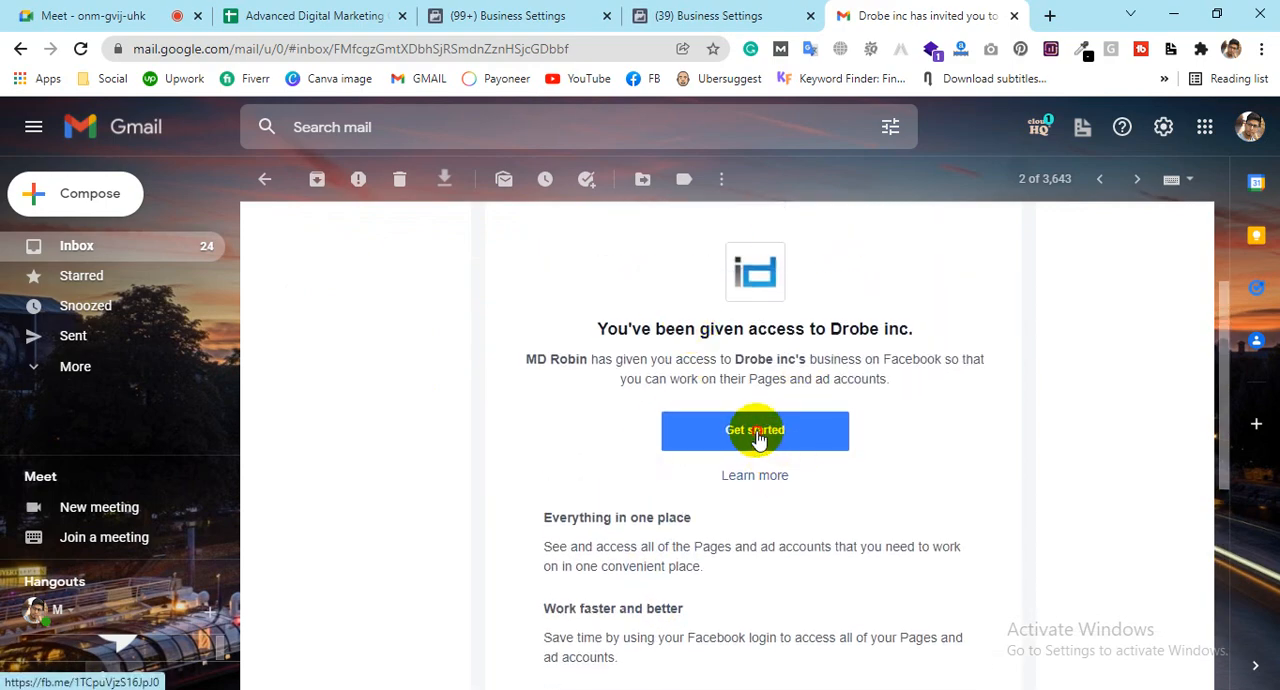
pyautogui.click(756, 440)
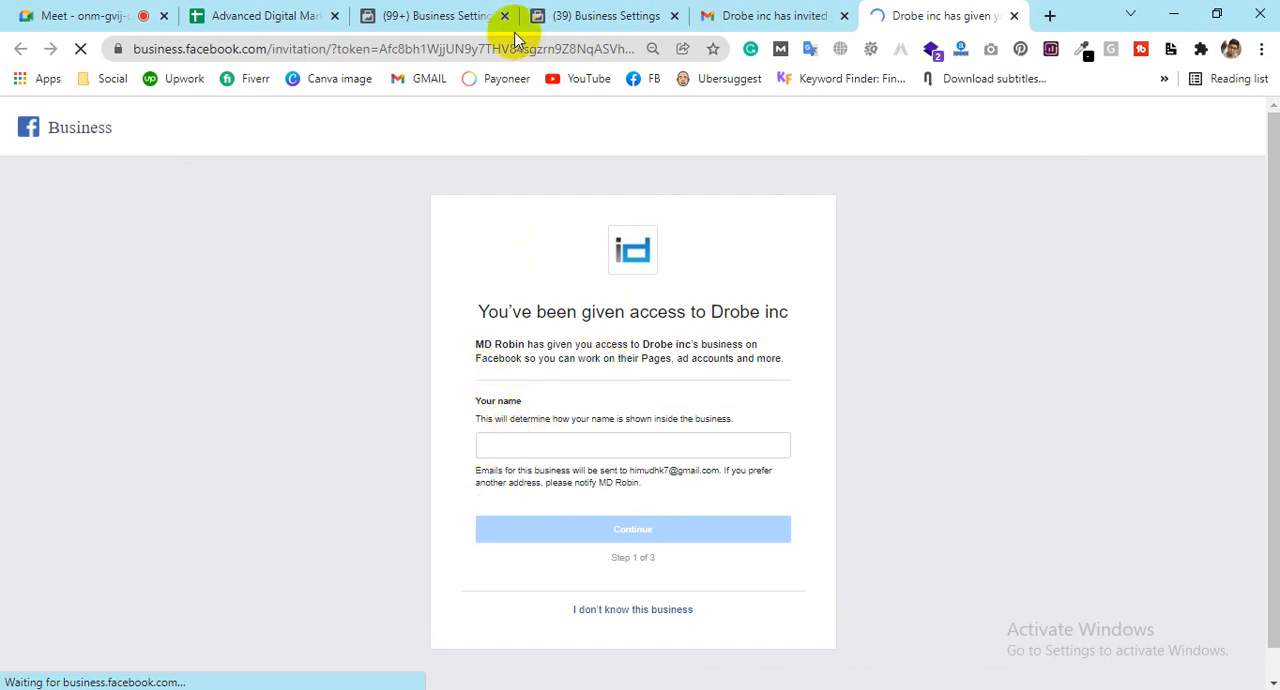
pyautogui.click(603, 16)
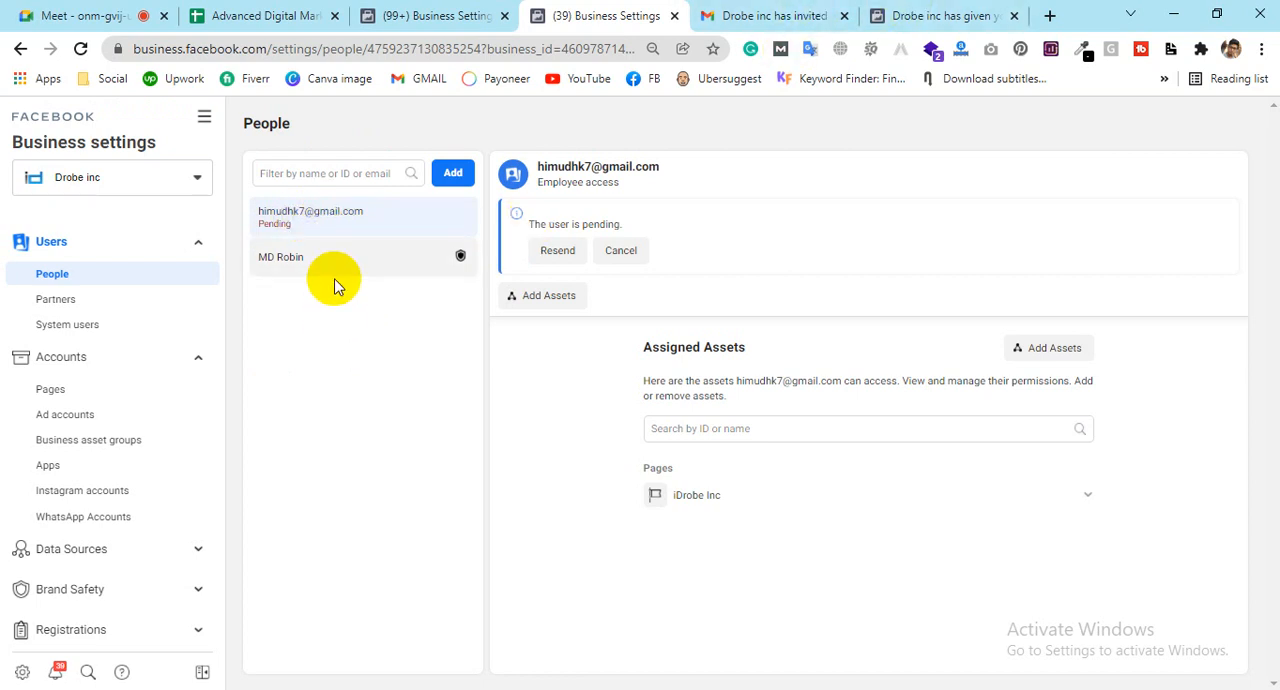
pyautogui.click(907, 12)
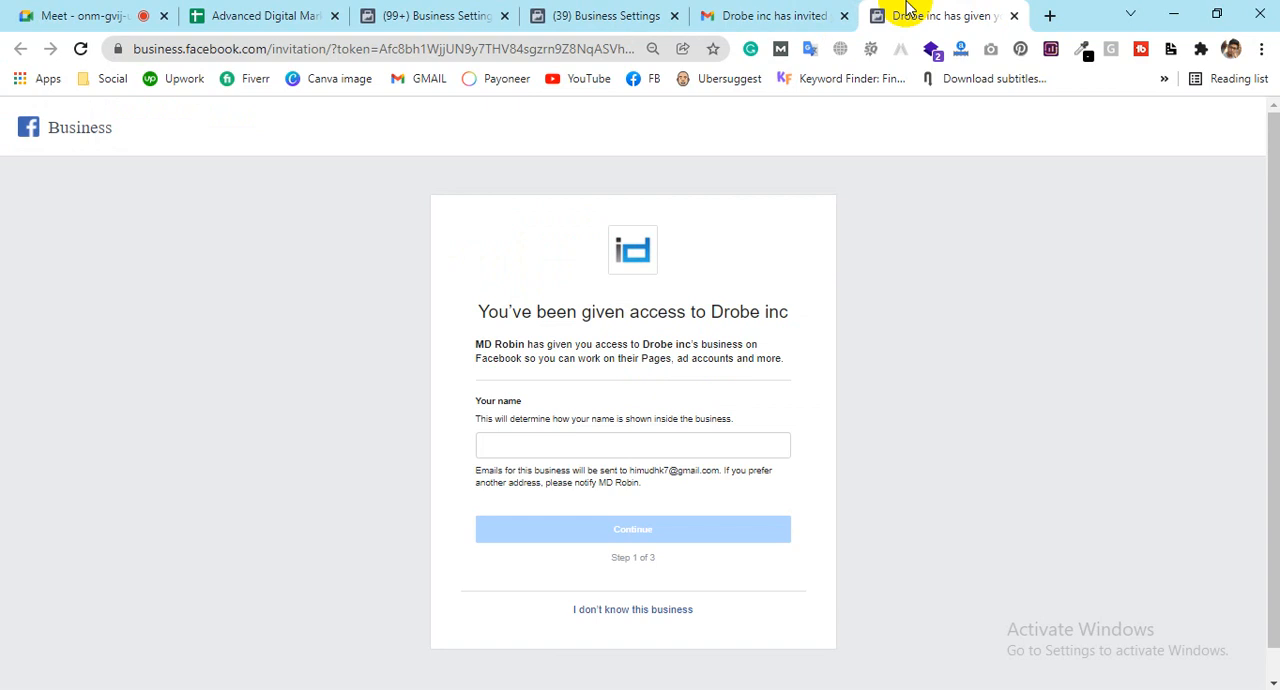
# Step: Enter the invitee's first and last name separated by a space and continue to the business information review
pyautogui.click(591, 445)
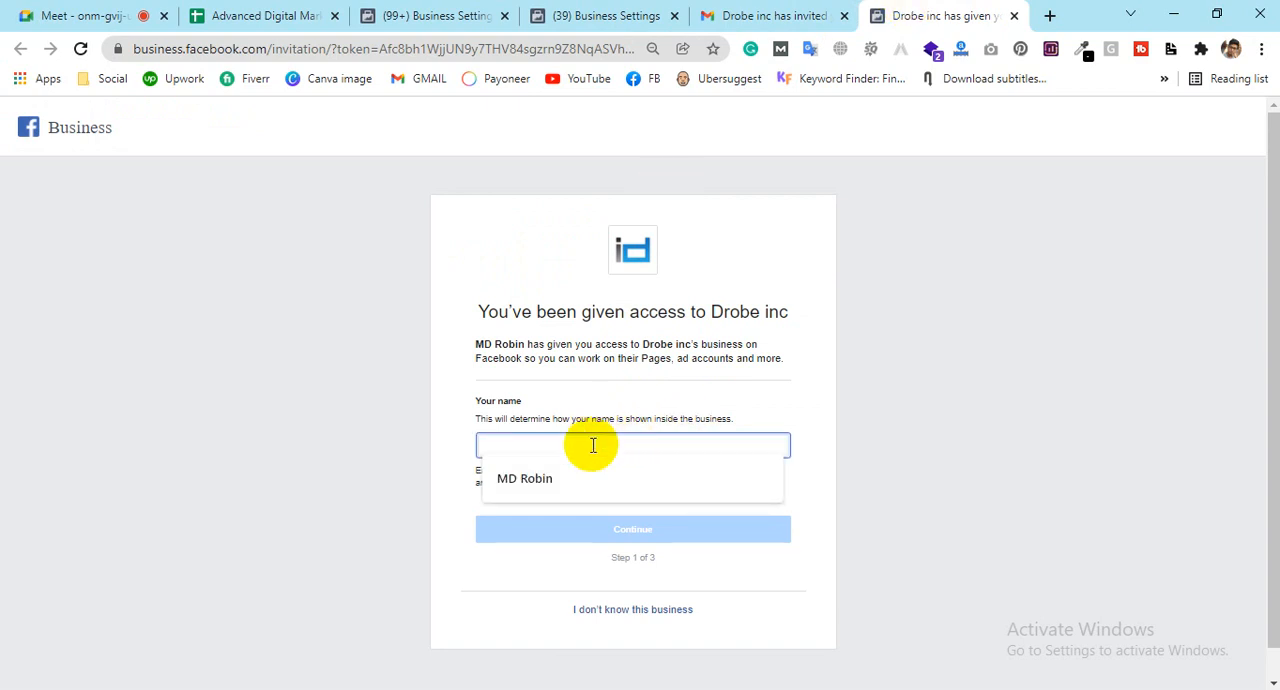
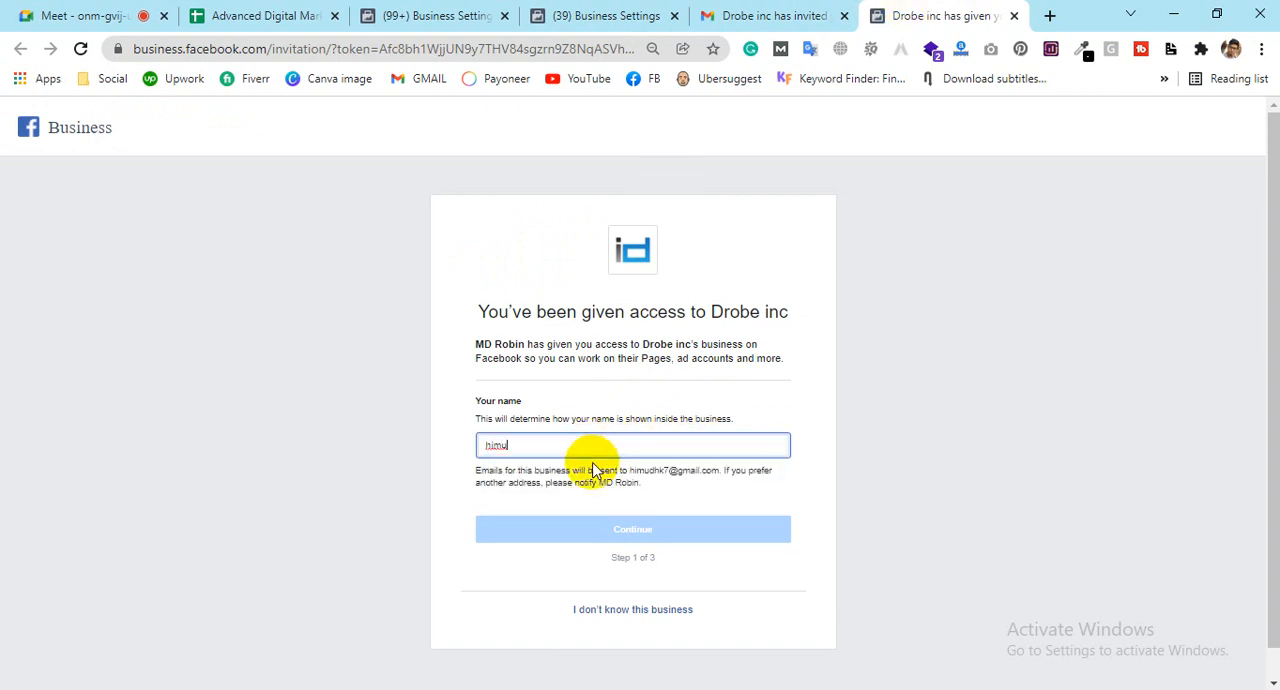
pyautogui.click(596, 445)
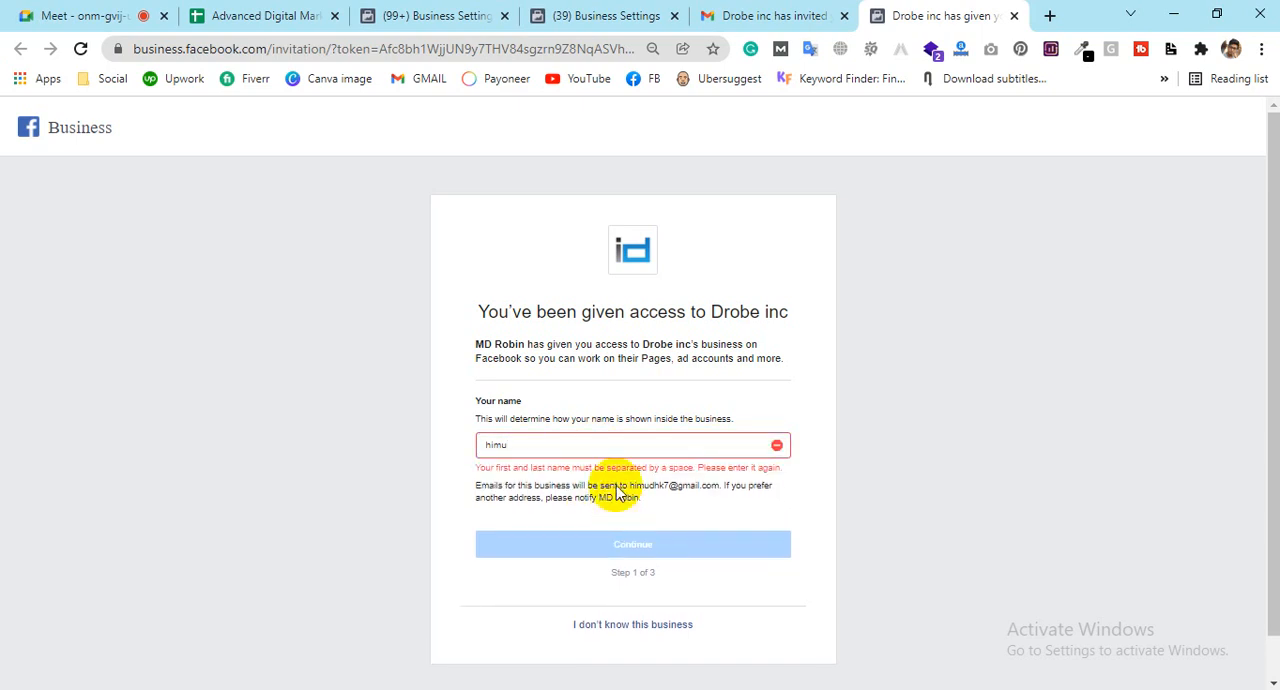
pyautogui.click(608, 445)
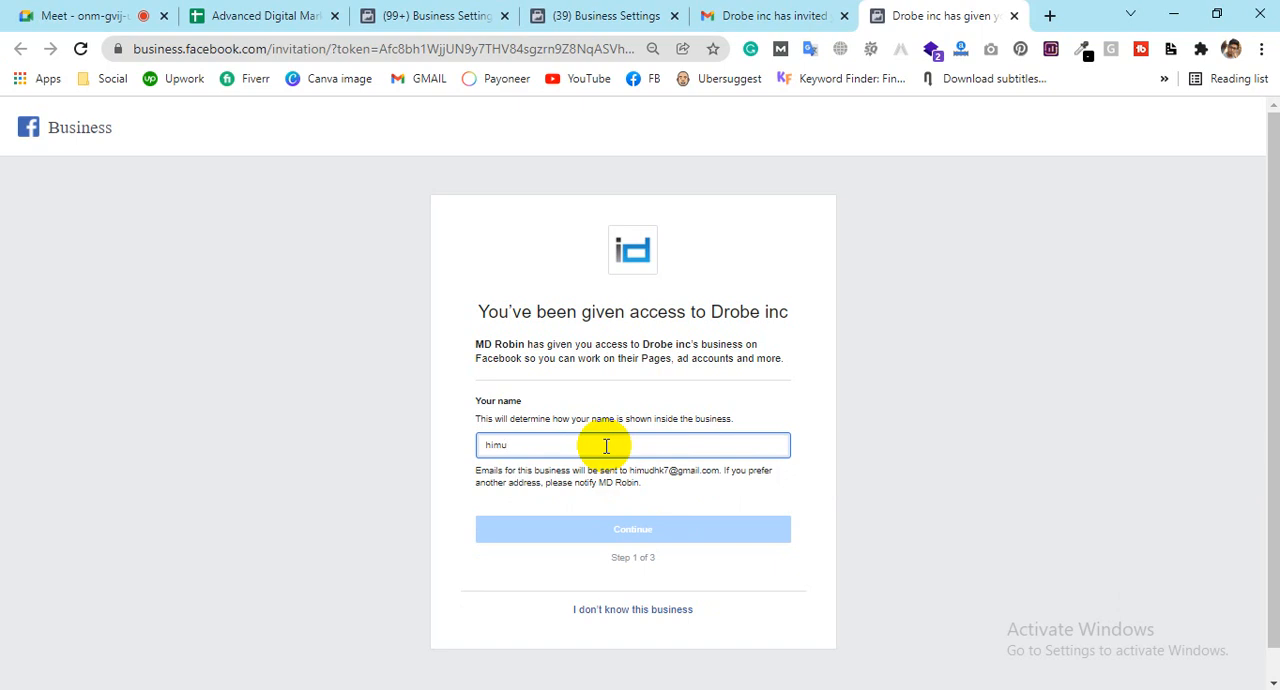
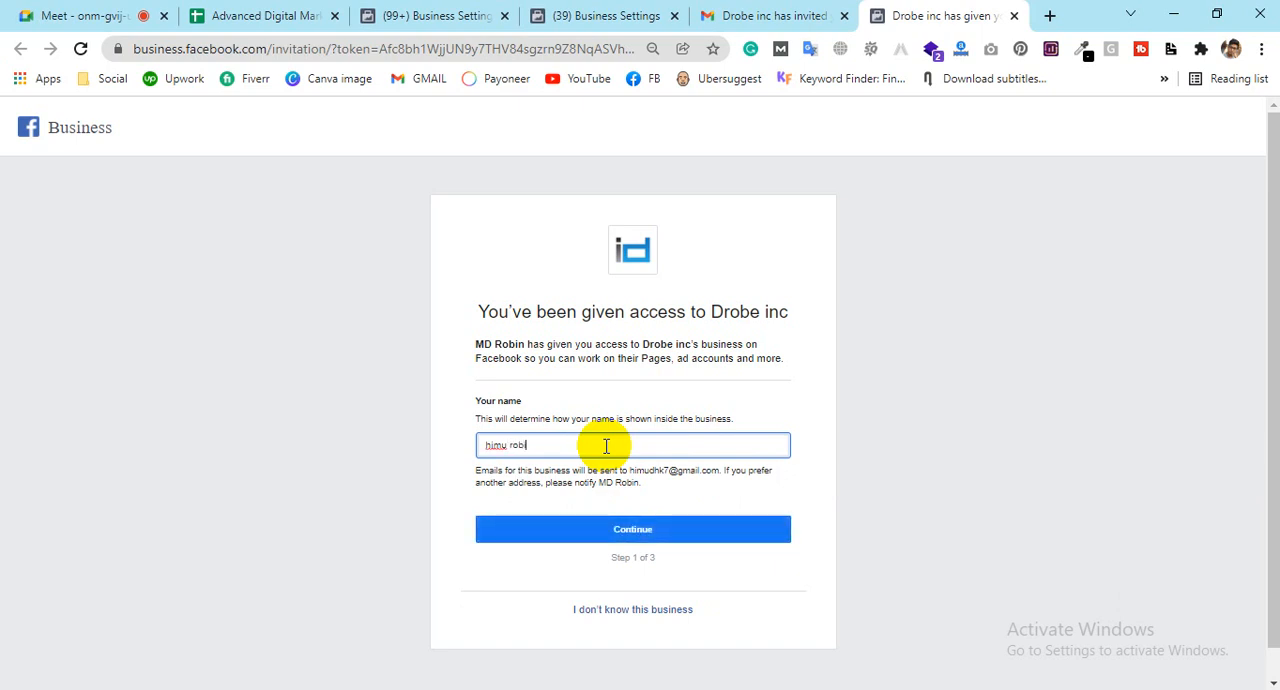
pyautogui.click(566, 530)
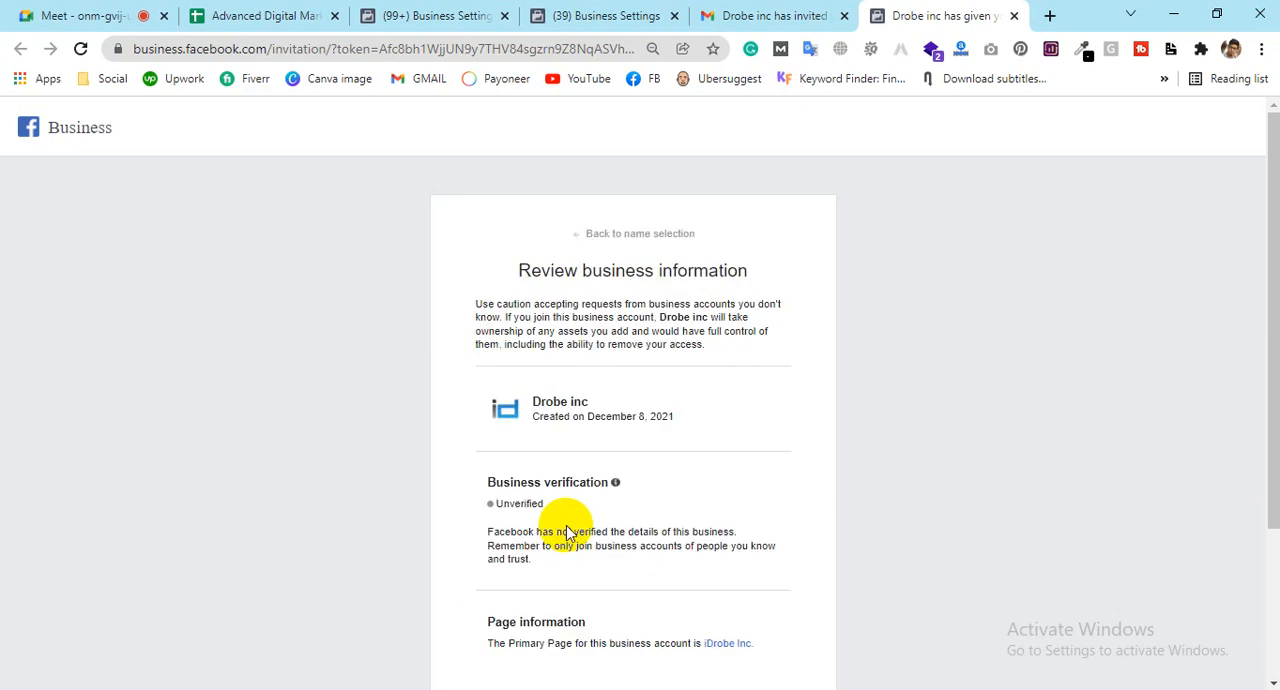
# Step: Review the Drobe inc business information, continue to the final step, and accept the invitation up to the password re-entry request
pyautogui.scroll(-2, 565, 460)
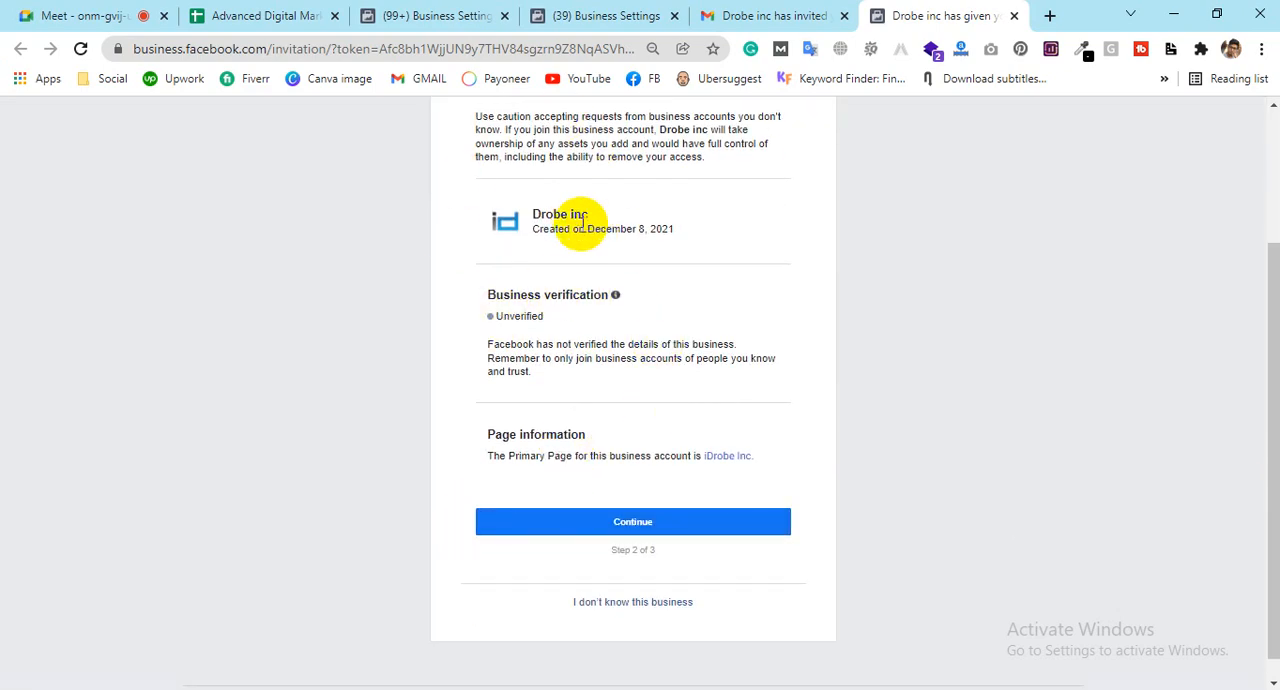
pyautogui.click(660, 522)
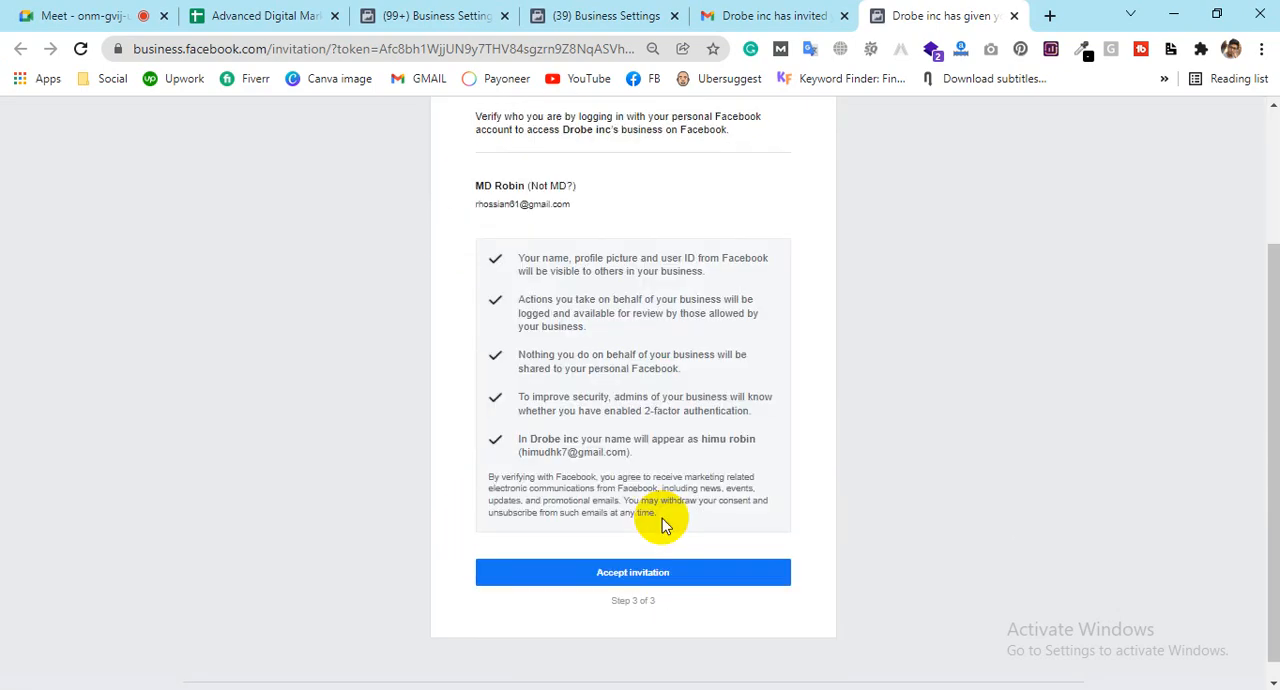
pyautogui.click(598, 580)
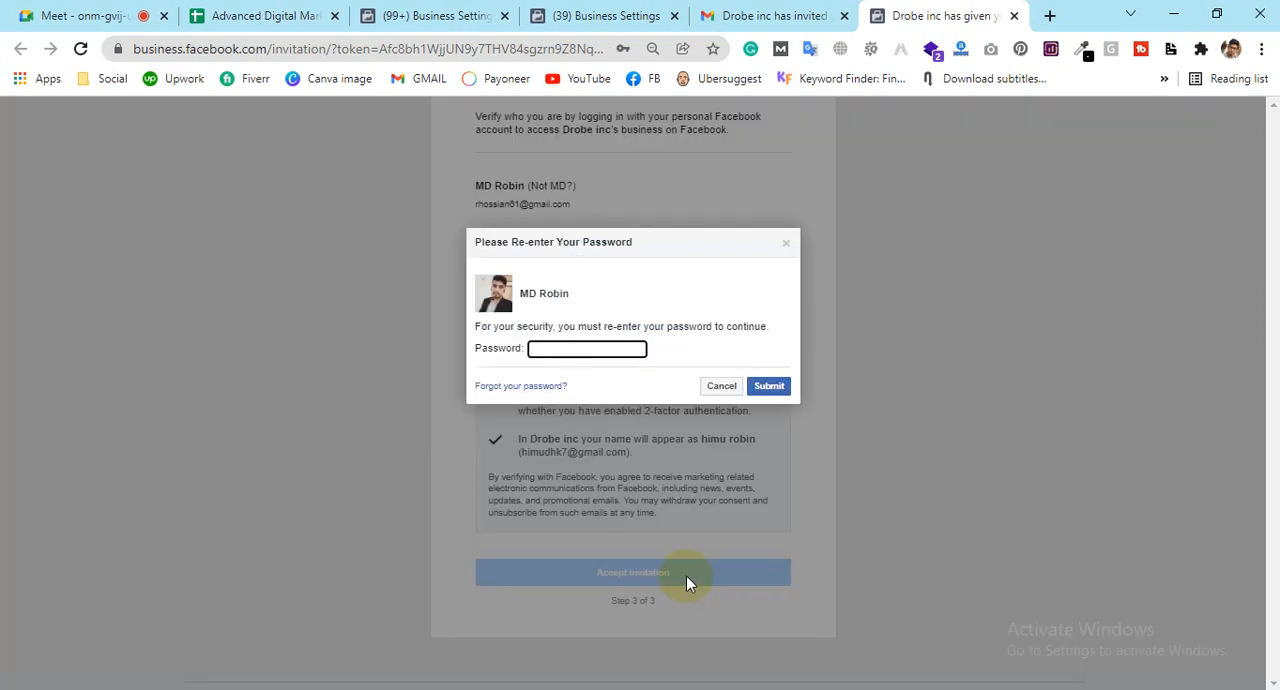
pyautogui.click(604, 346)
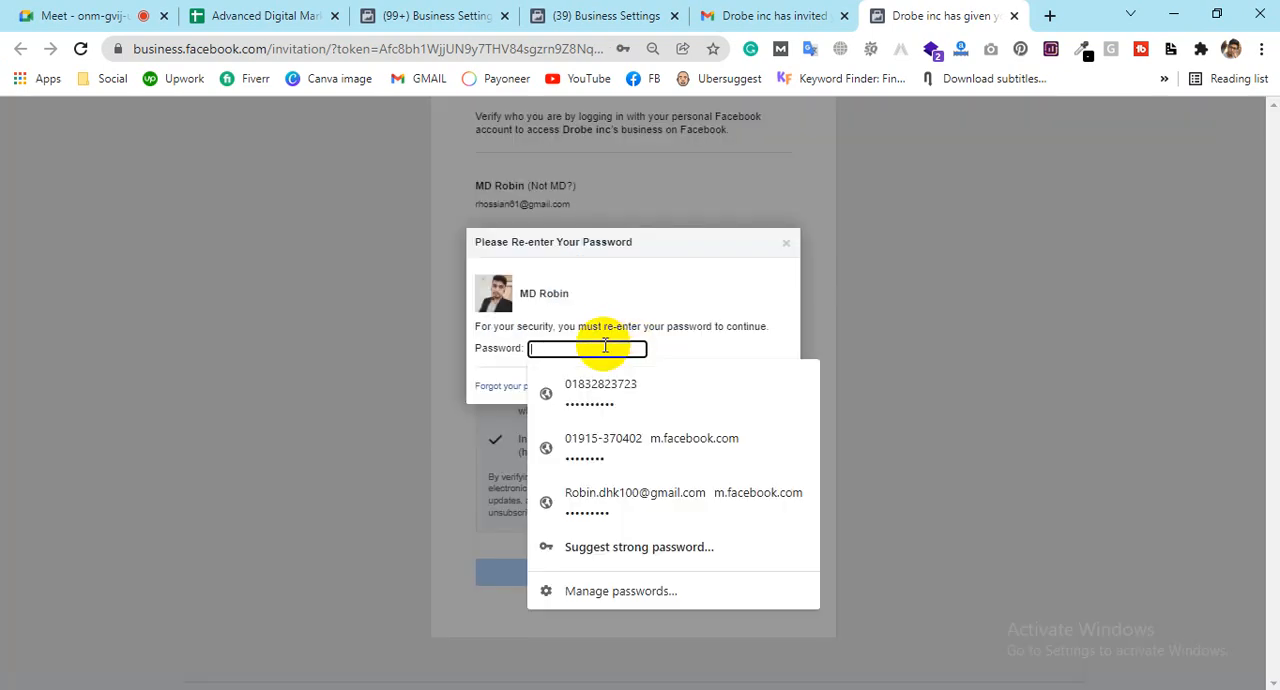
pyautogui.click(879, 320)
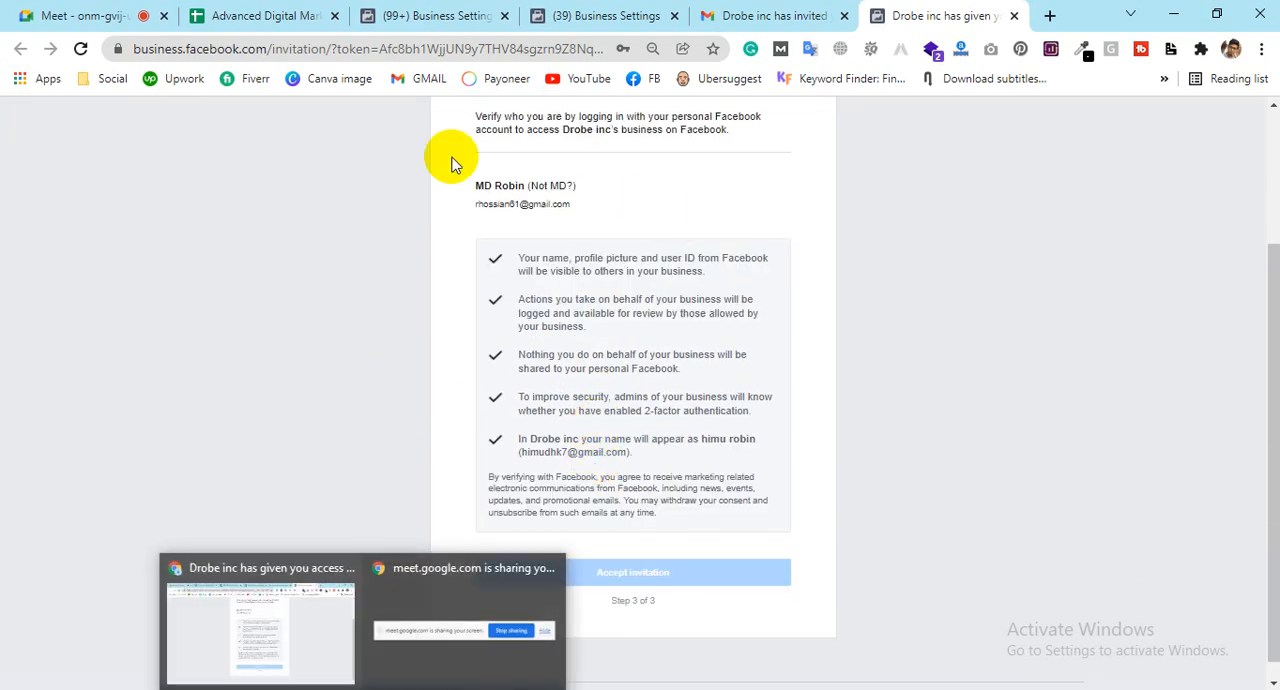
# Step: Reload the invitation page and try again to accept the Drobe inc invitation
pyautogui.click(229, 50)
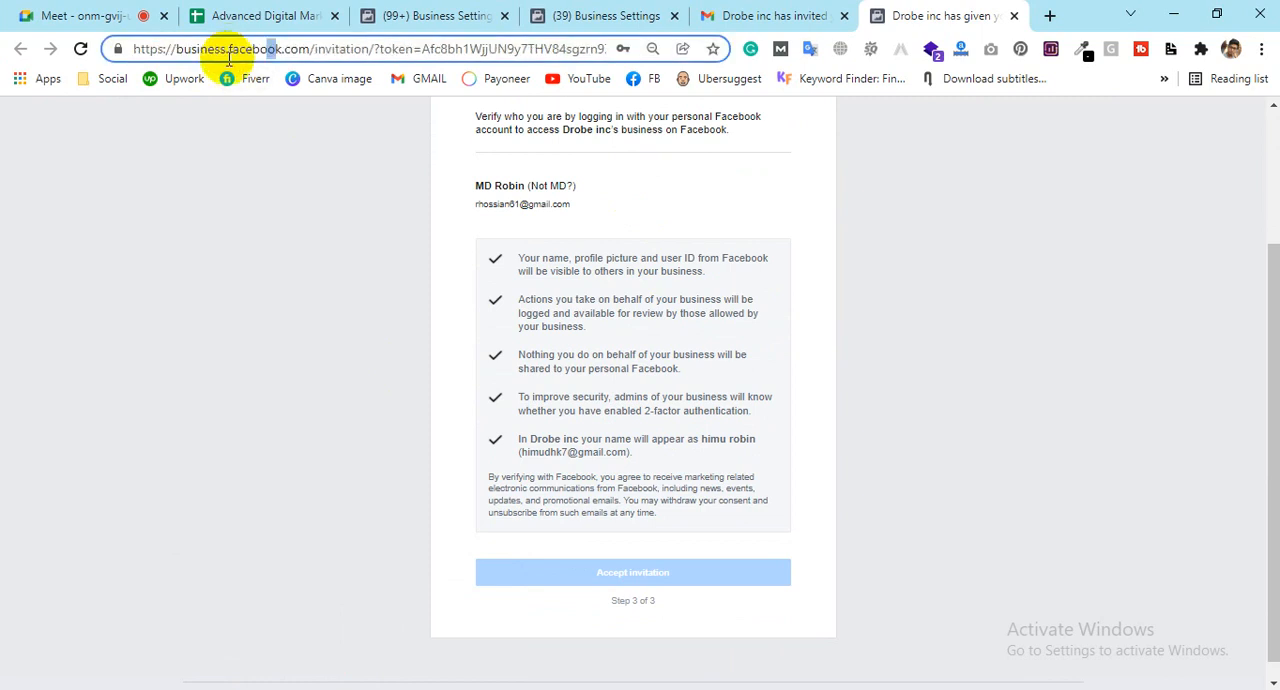
pyautogui.click(81, 49)
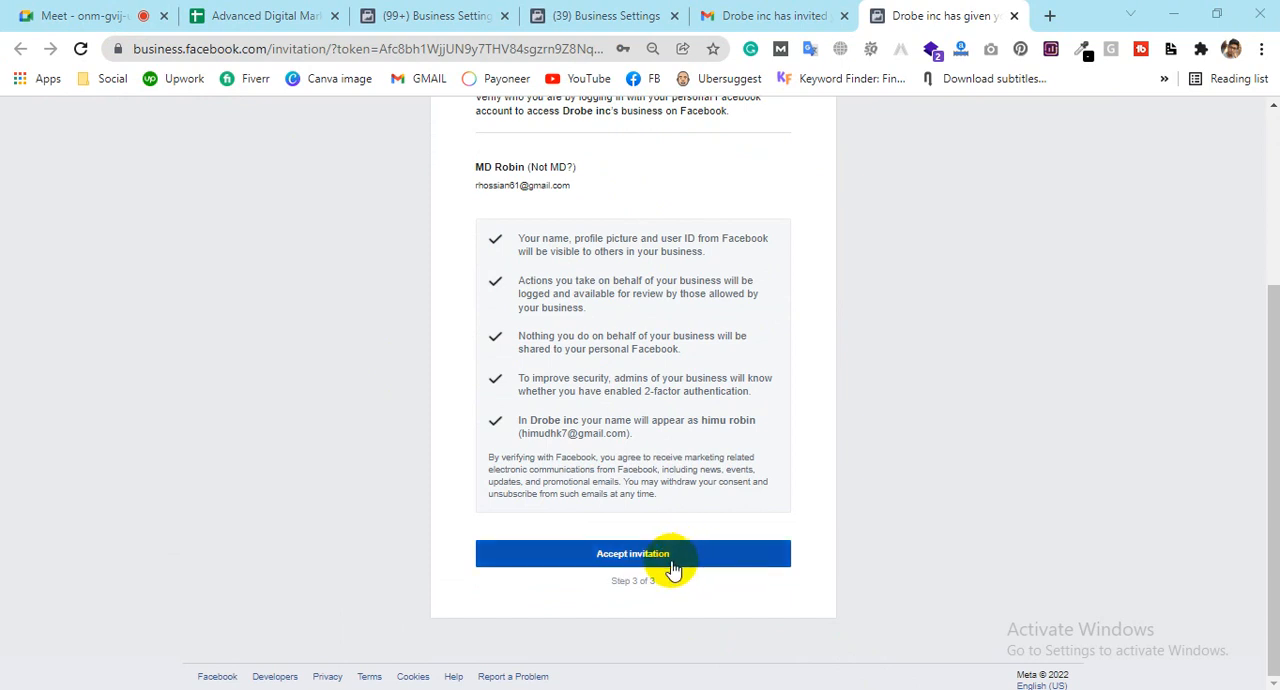
pyautogui.click(674, 568)
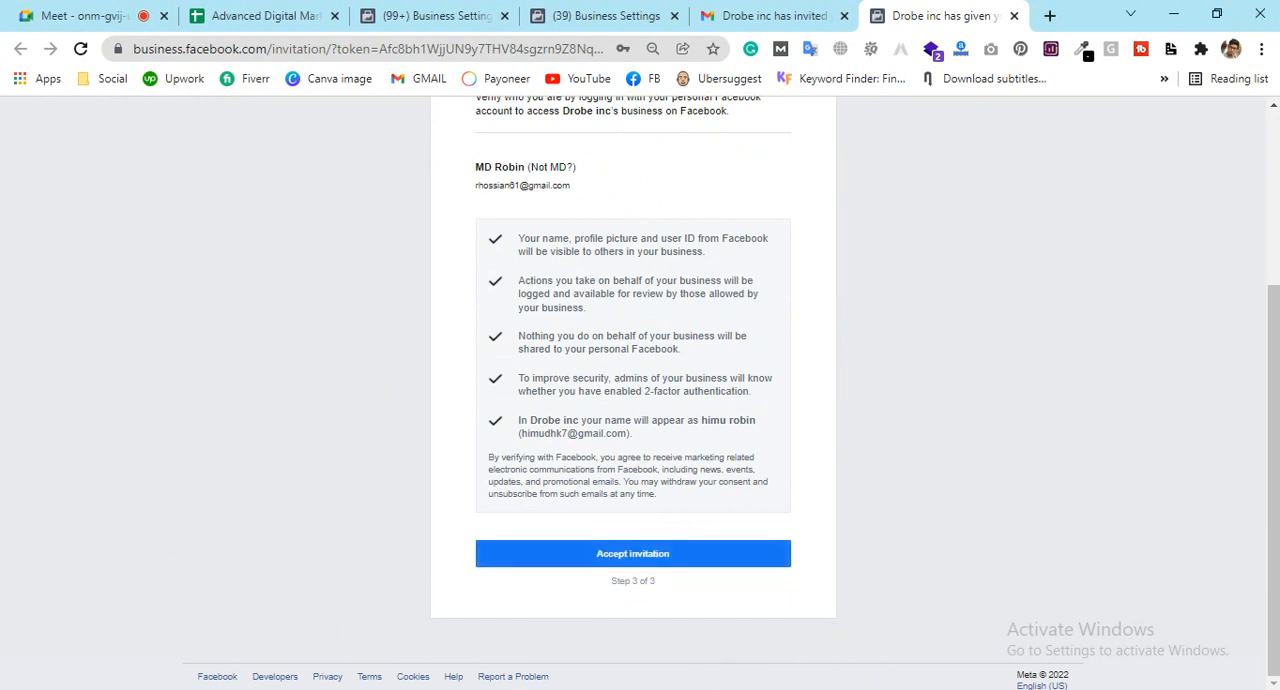
pyautogui.click(676, 552)
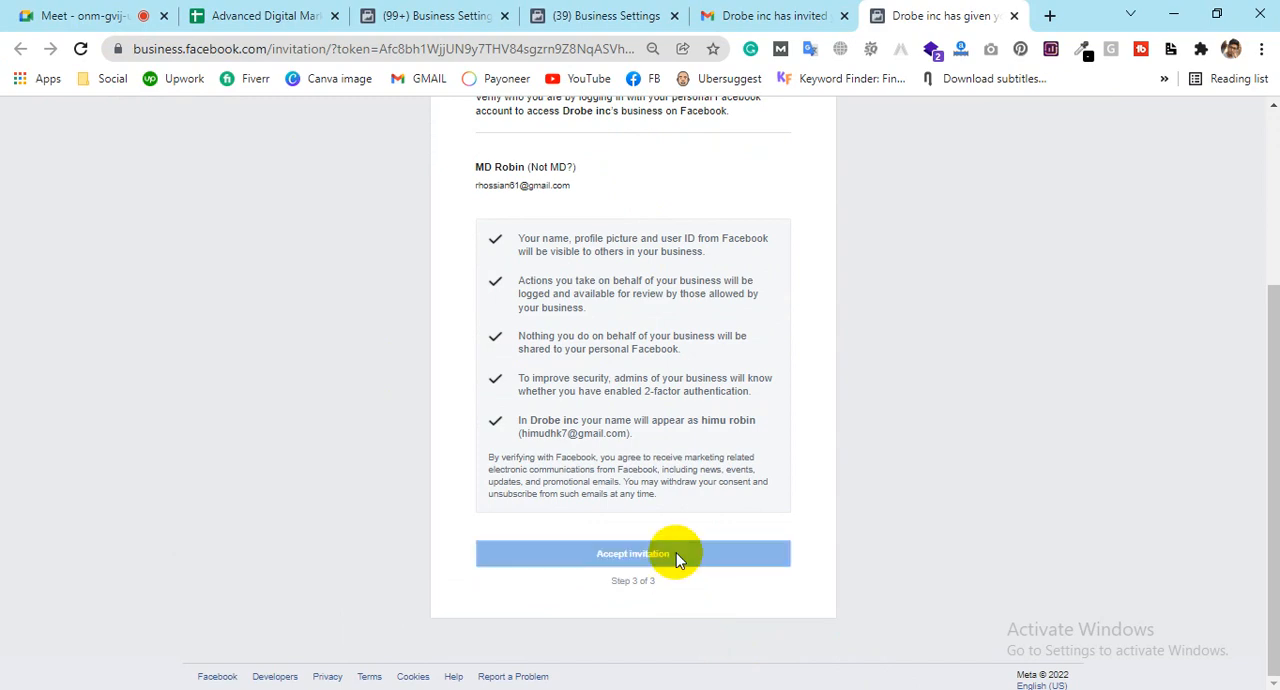
# Step: Check the invitee's status under Drobe inc People, and glance at the course spreadsheet and the Digital Biggapon Ltd. ad accounts
pyautogui.click(592, 16)
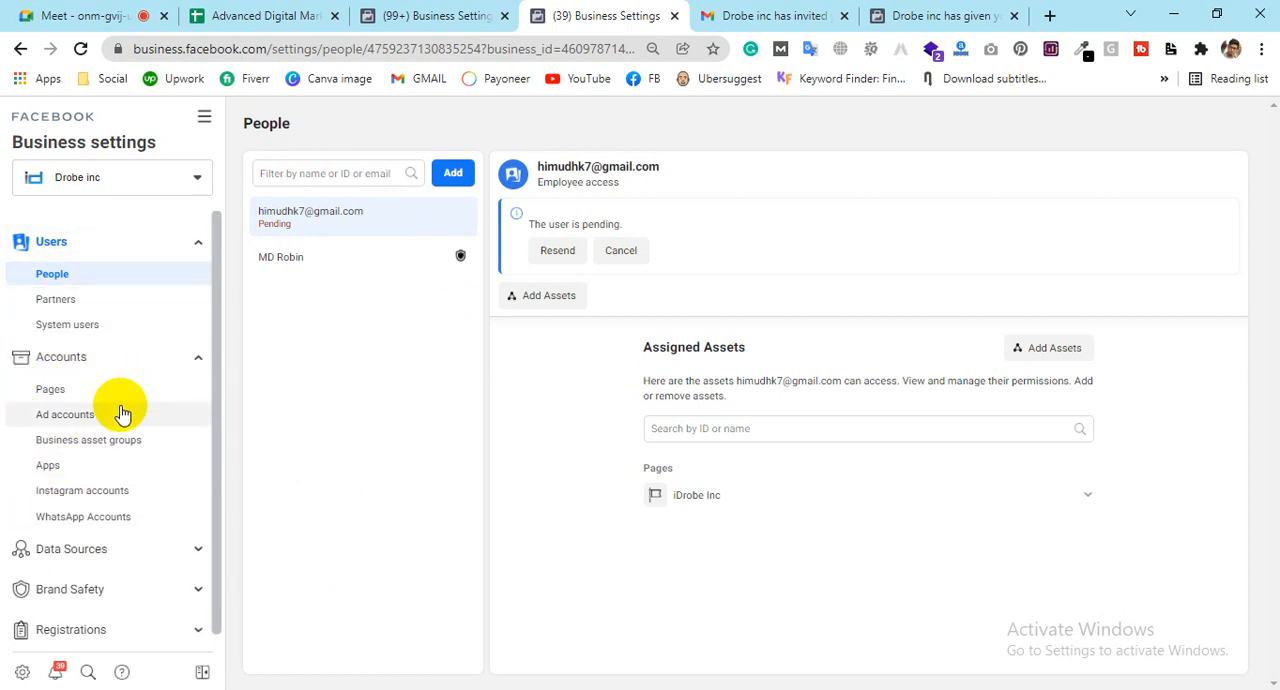
pyautogui.click(253, 12)
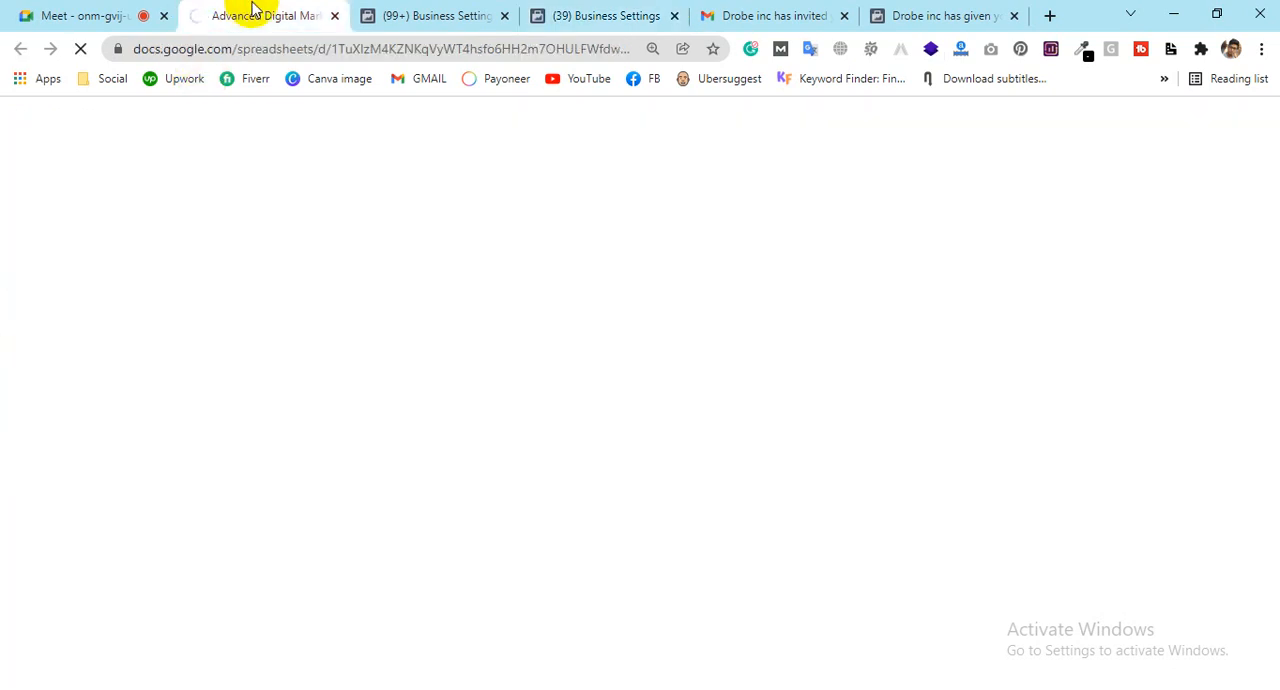
pyautogui.click(465, 8)
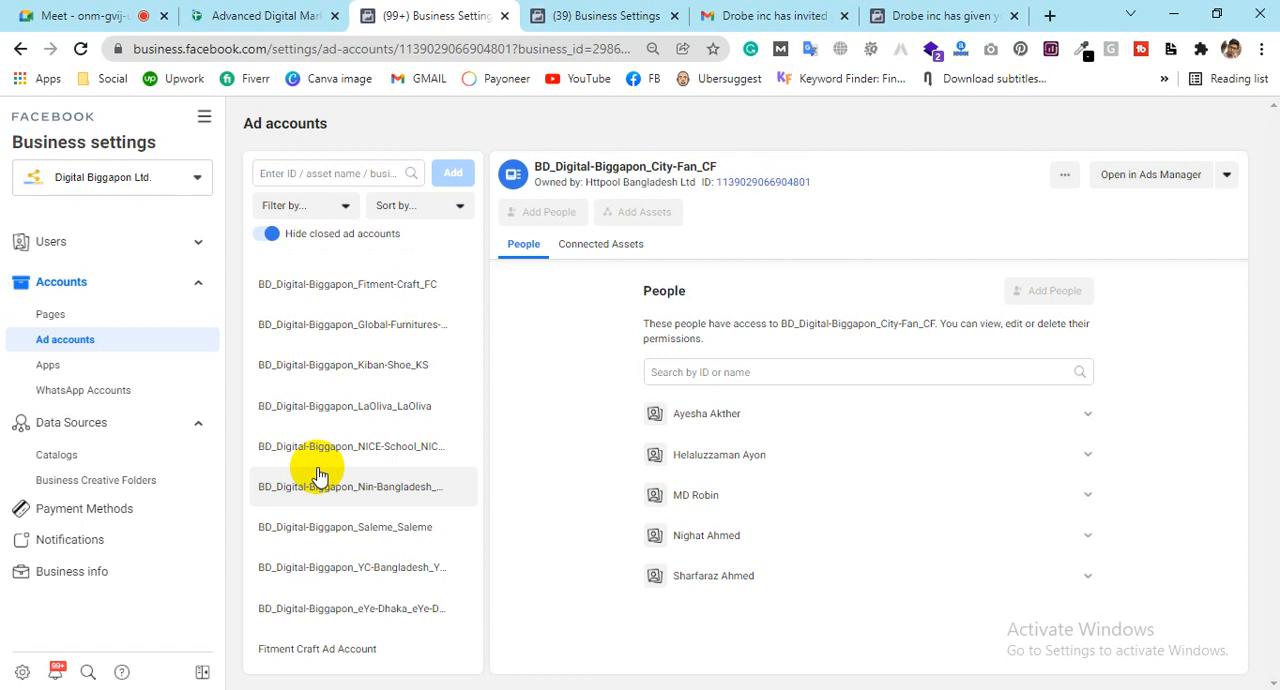
# Step: Return to the Drobe inc business settings and expand the Brand Safety section
pyautogui.click(600, 15)
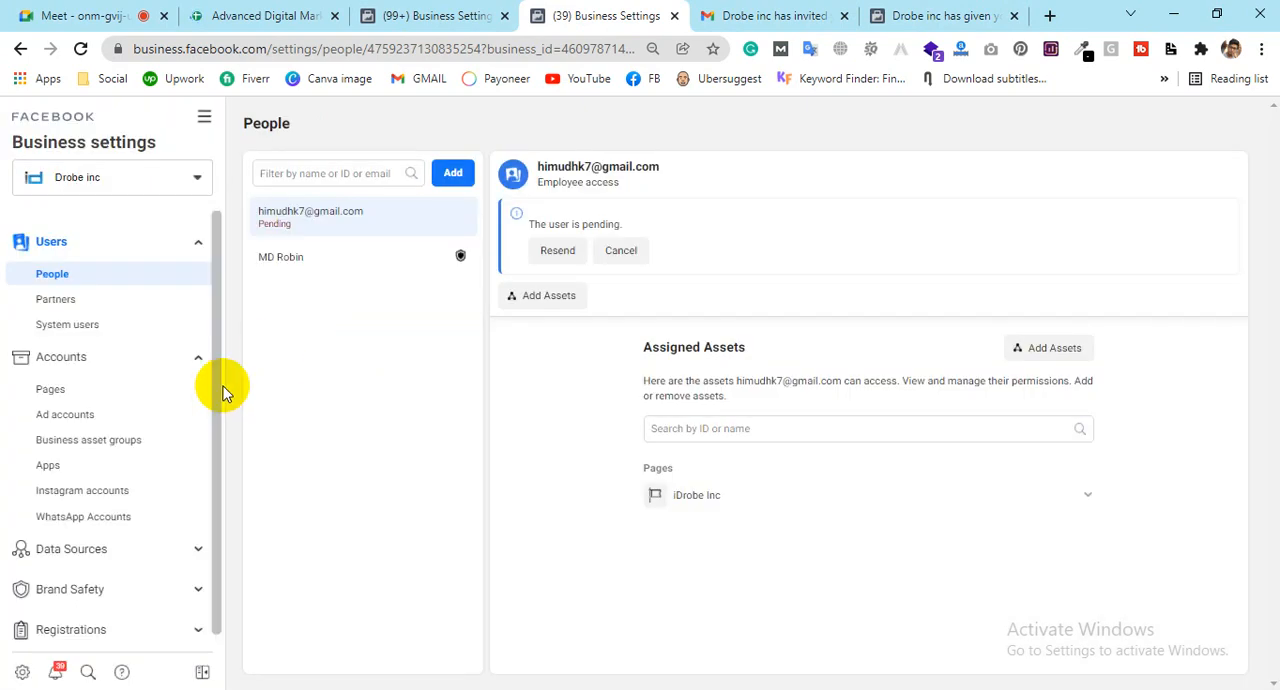
pyautogui.scroll(-3, 137, 354)
pyautogui.scroll(-1, 110, 482)
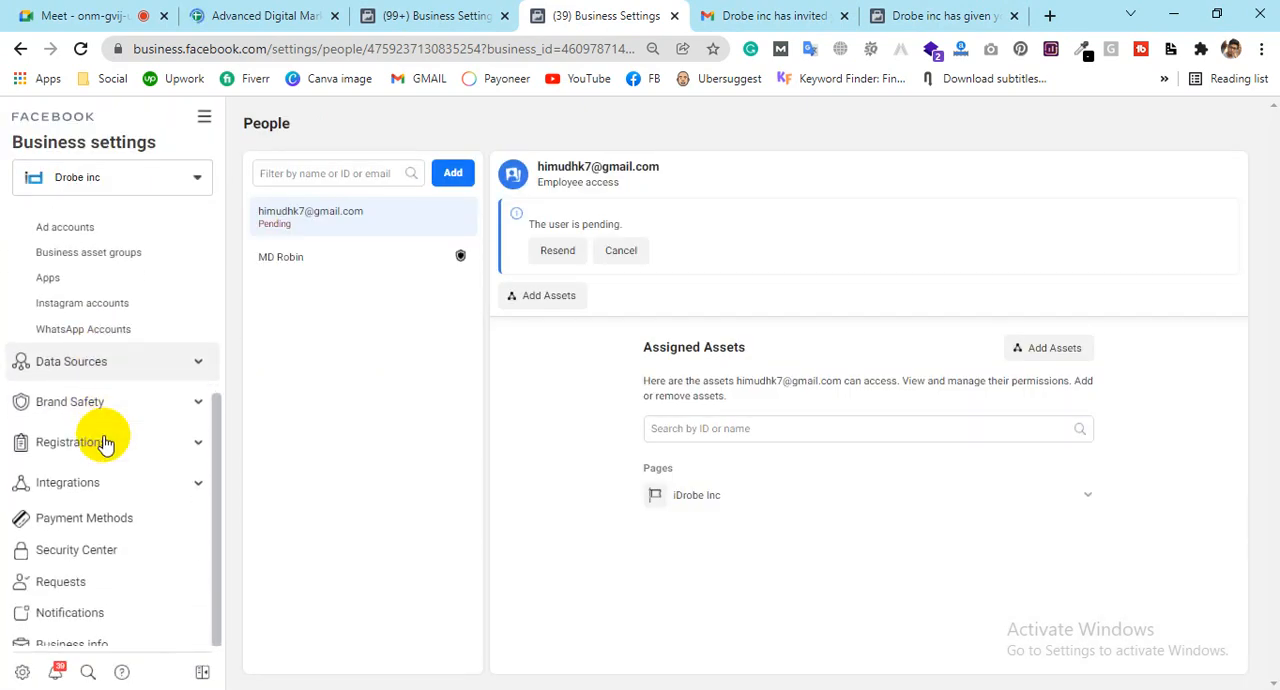
pyautogui.click(140, 412)
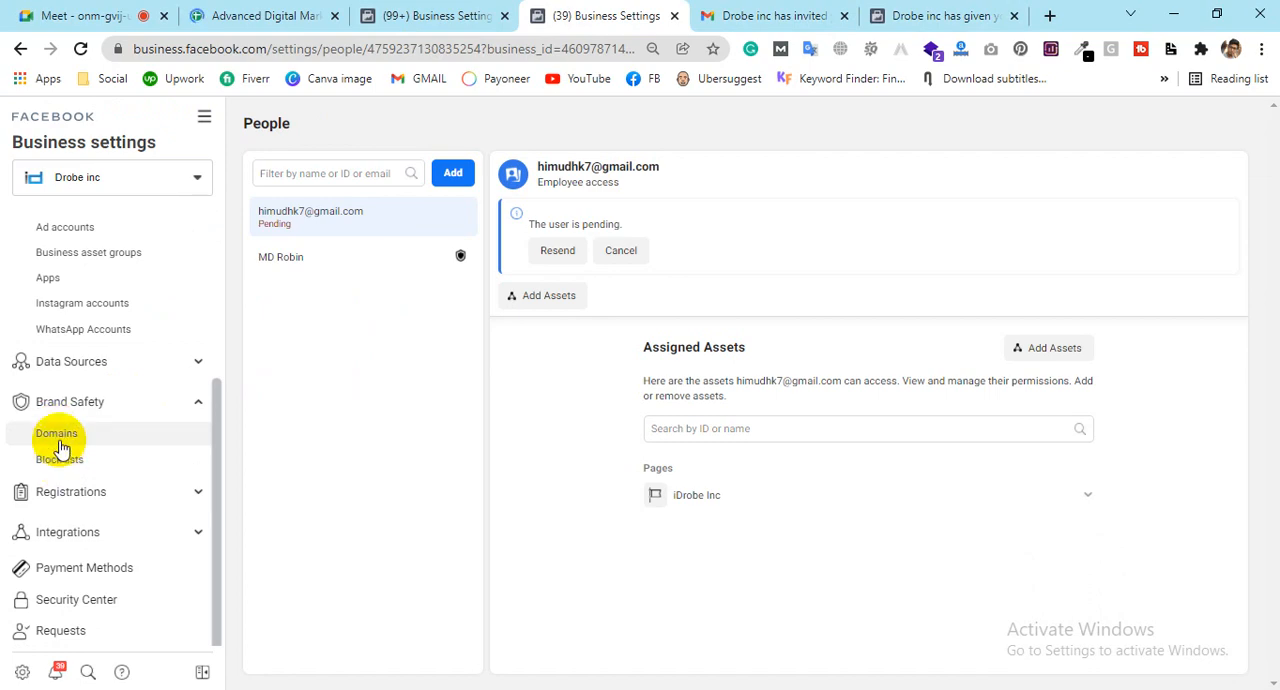
# Step: Look at the Digital Biggapon Ltd. ad accounts and the course spreadsheet again before returning to the Drobe inc settings
pyautogui.click(198, 14)
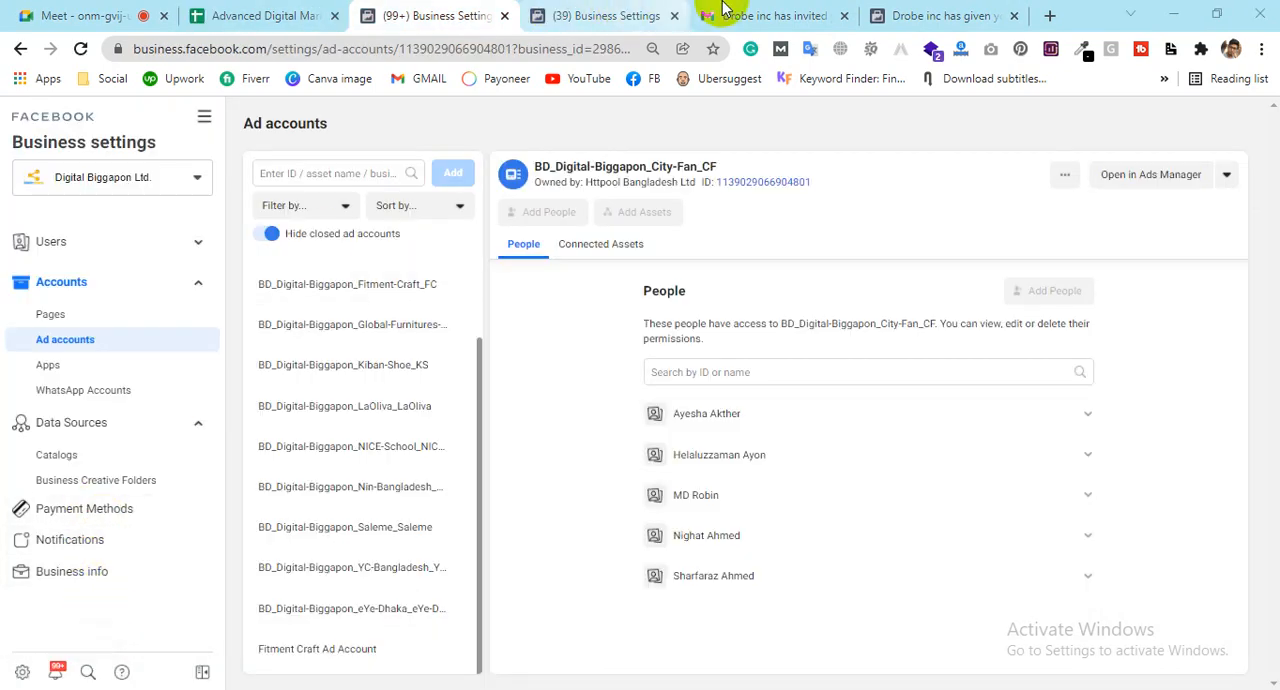
pyautogui.click(634, 12)
pyautogui.click(268, 12)
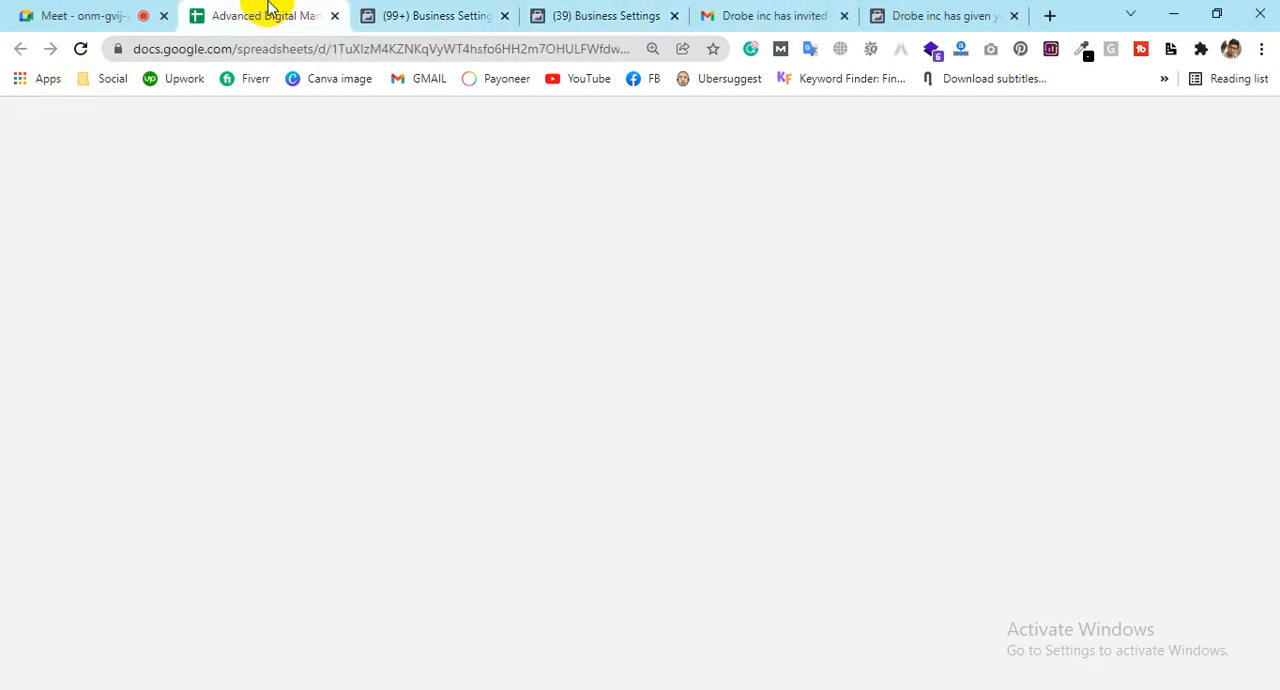
pyautogui.click(548, 10)
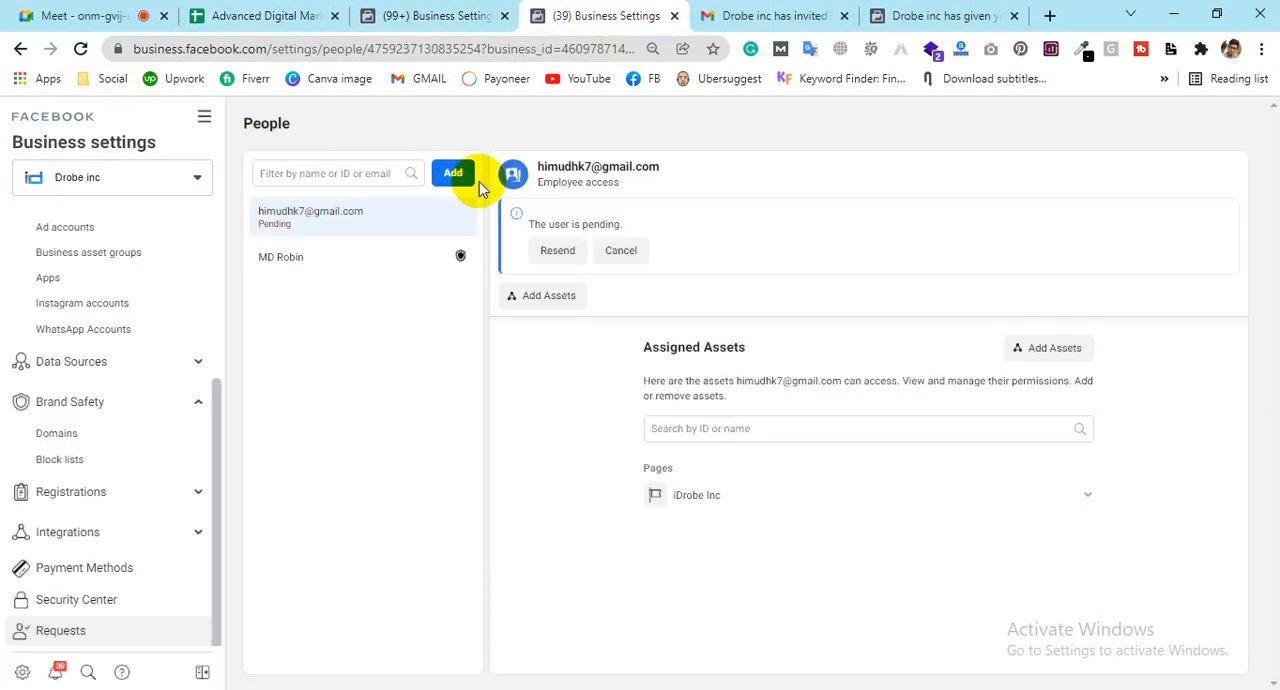
# Step: Add the domain objetchut.com to Drobe inc under Brand Safety
pyautogui.click(67, 438)
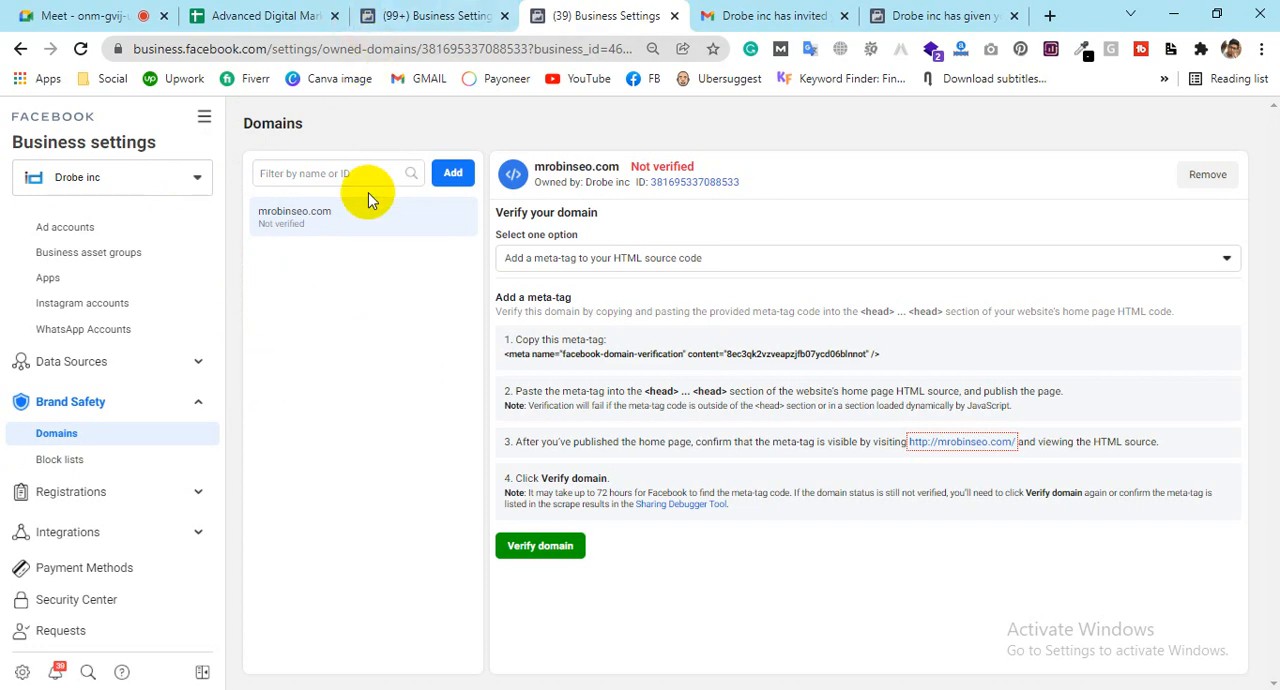
pyautogui.click(466, 180)
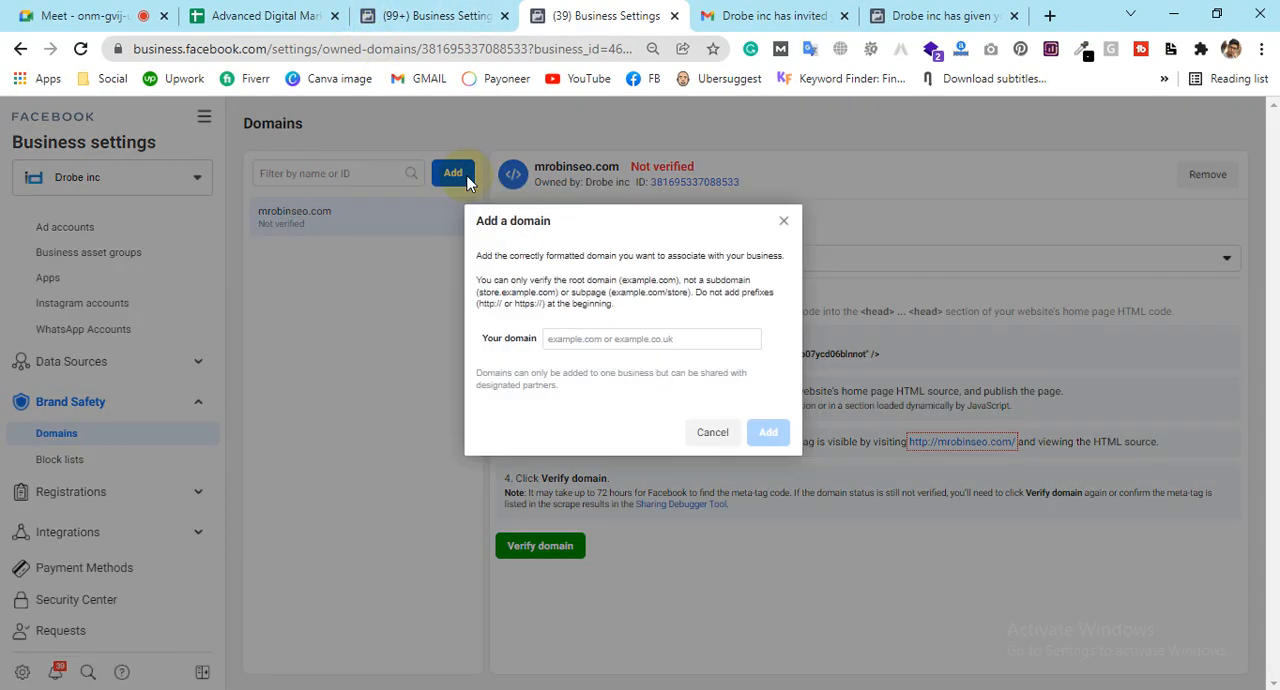
pyautogui.click(594, 341)
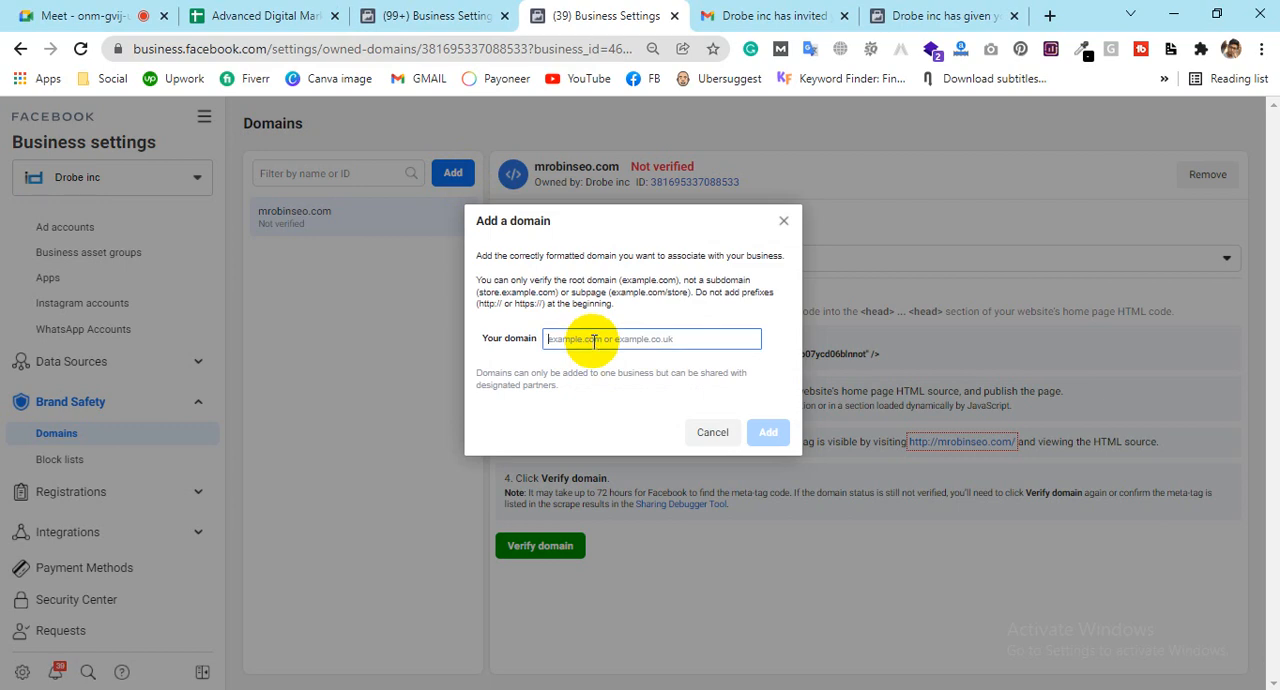
pyautogui.write('objetc')
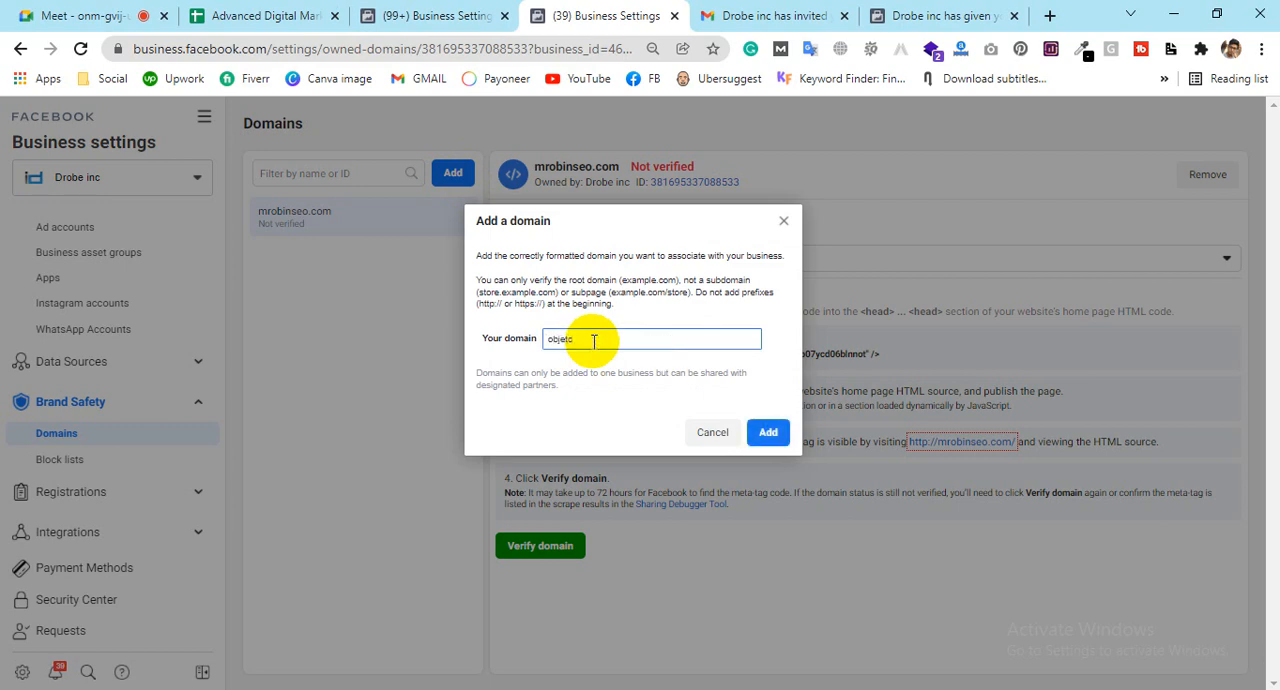
pyautogui.write('hut.com')
pyautogui.click(588, 339)
pyautogui.press('BackSpace')
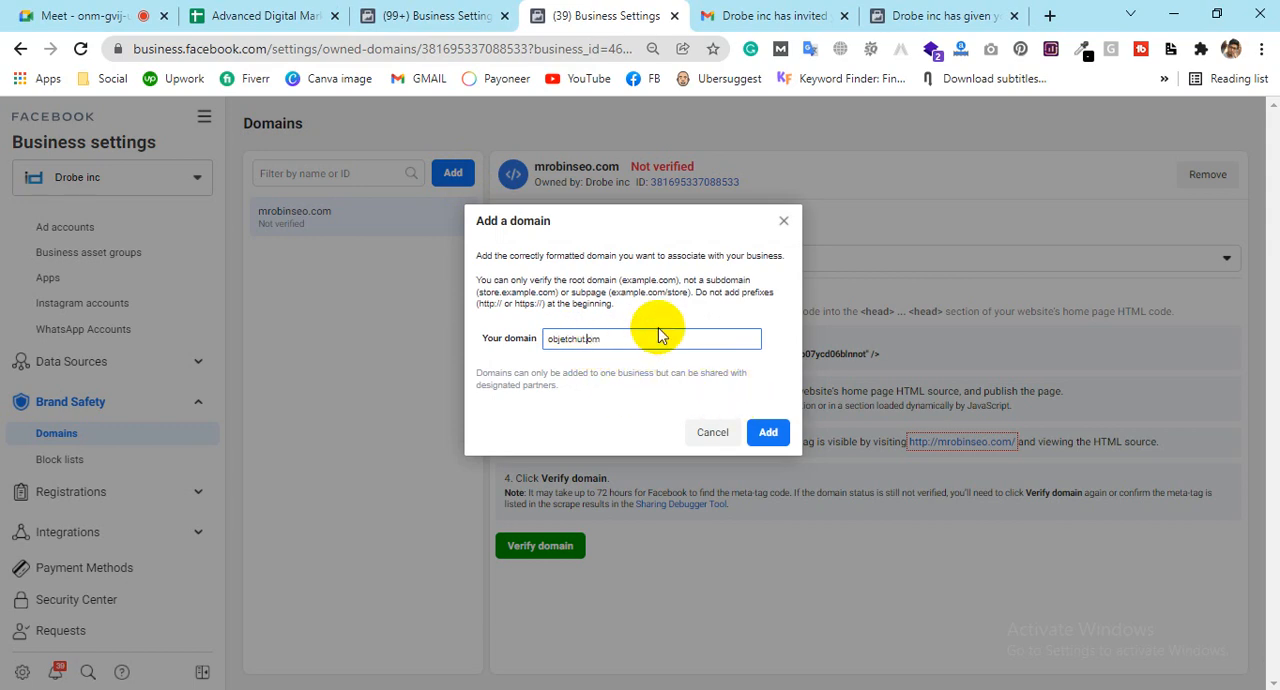
pyautogui.write('c')
pyautogui.click(766, 433)
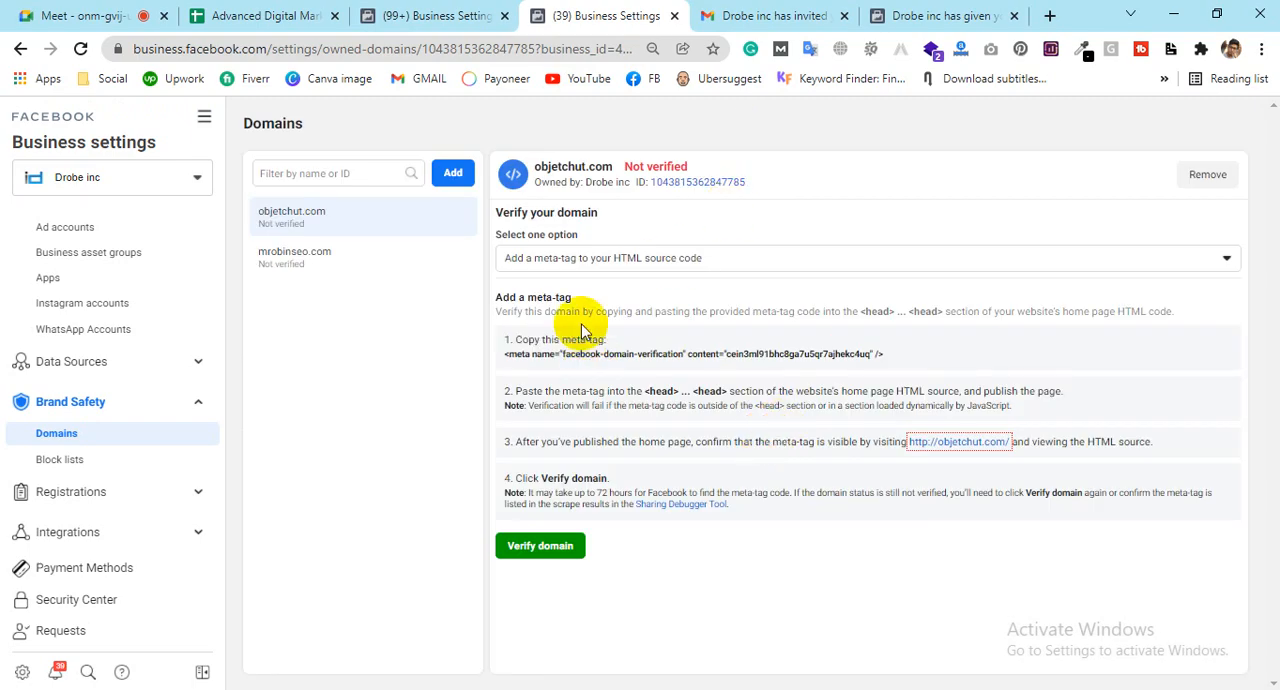
# Step: View the HTML file upload instructions for verifying objetchut.com, and return to the meta-tag method
pyautogui.click(545, 258)
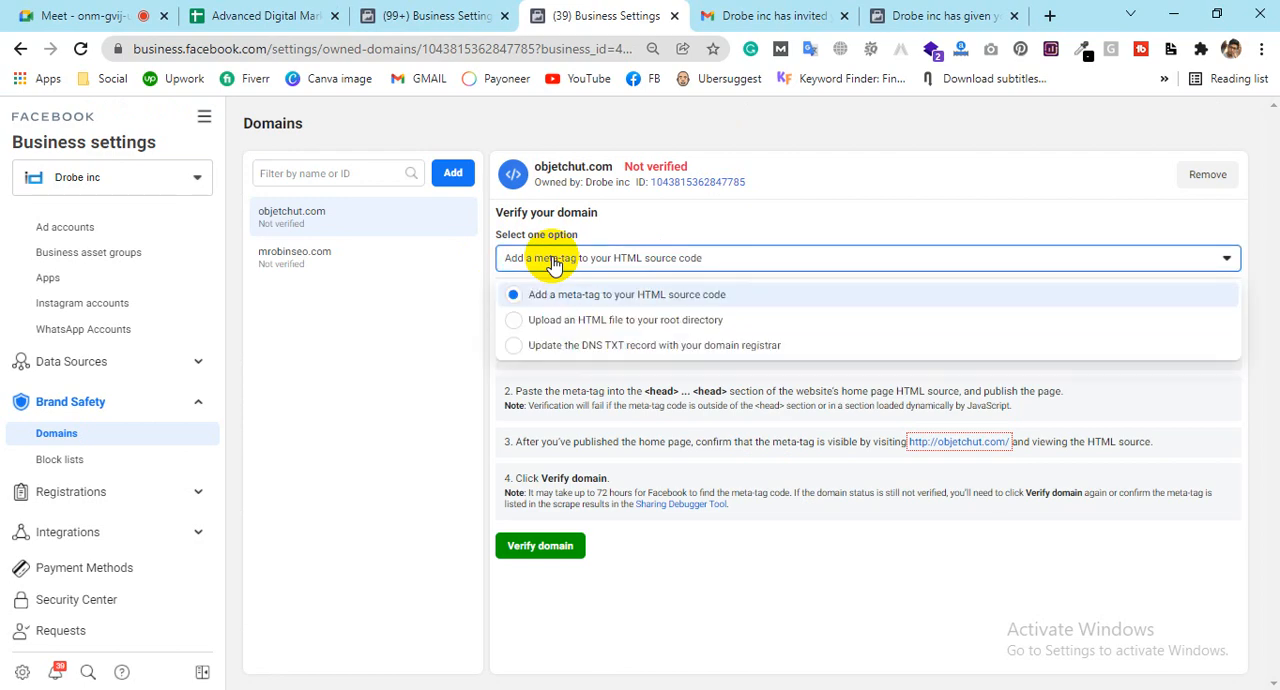
pyautogui.click(603, 320)
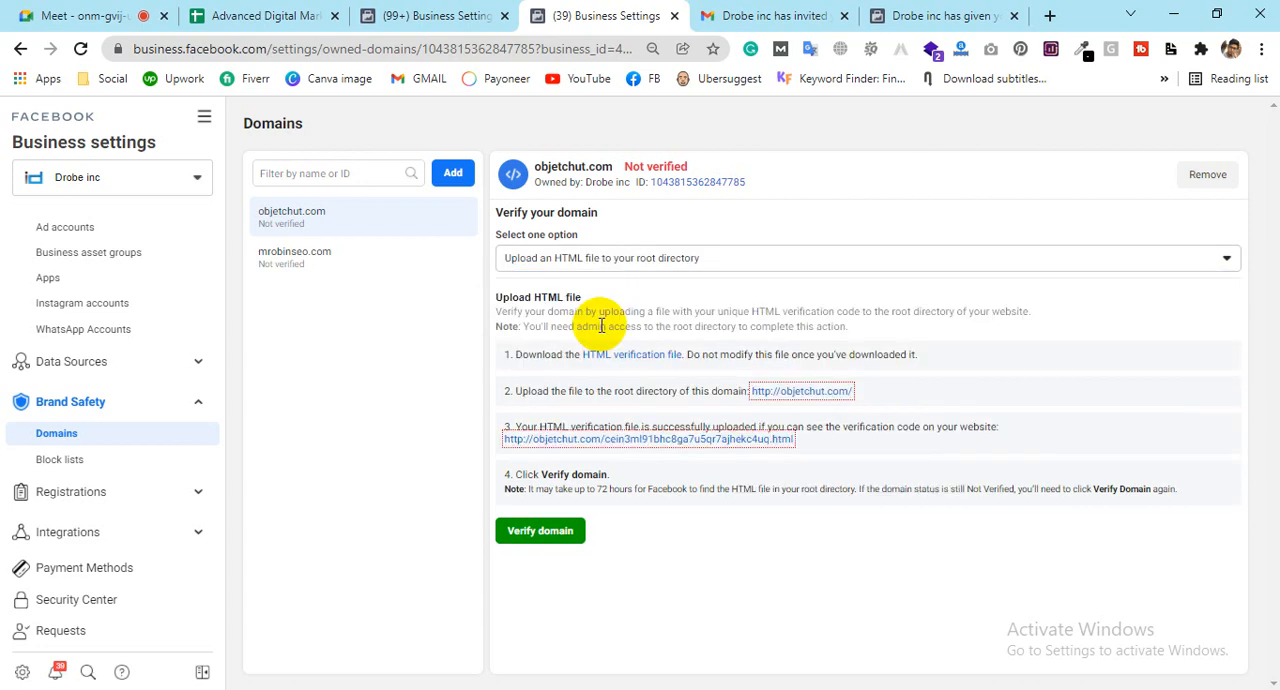
pyautogui.click(613, 272)
pyautogui.click(620, 292)
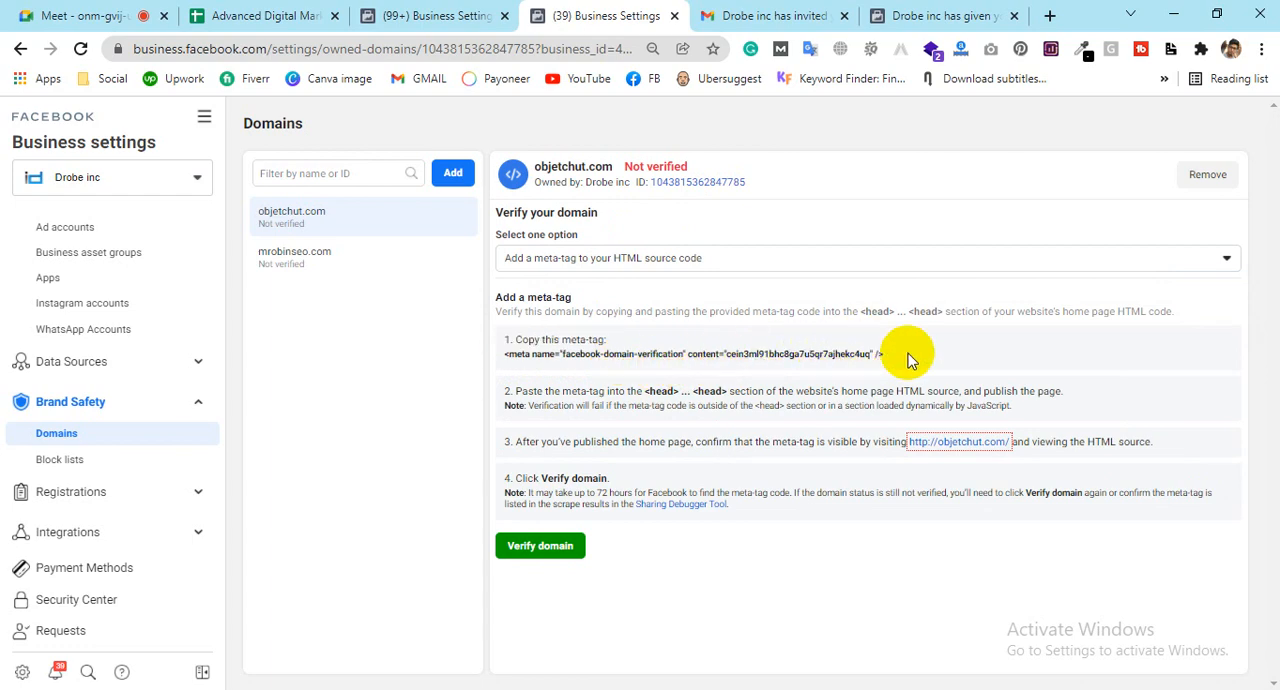
# Step: Highlight the meta-tag code and the head section it belongs in, and try to verify objetchut.com
pyautogui.moveTo(908, 352); pyautogui.dragTo(510, 362)
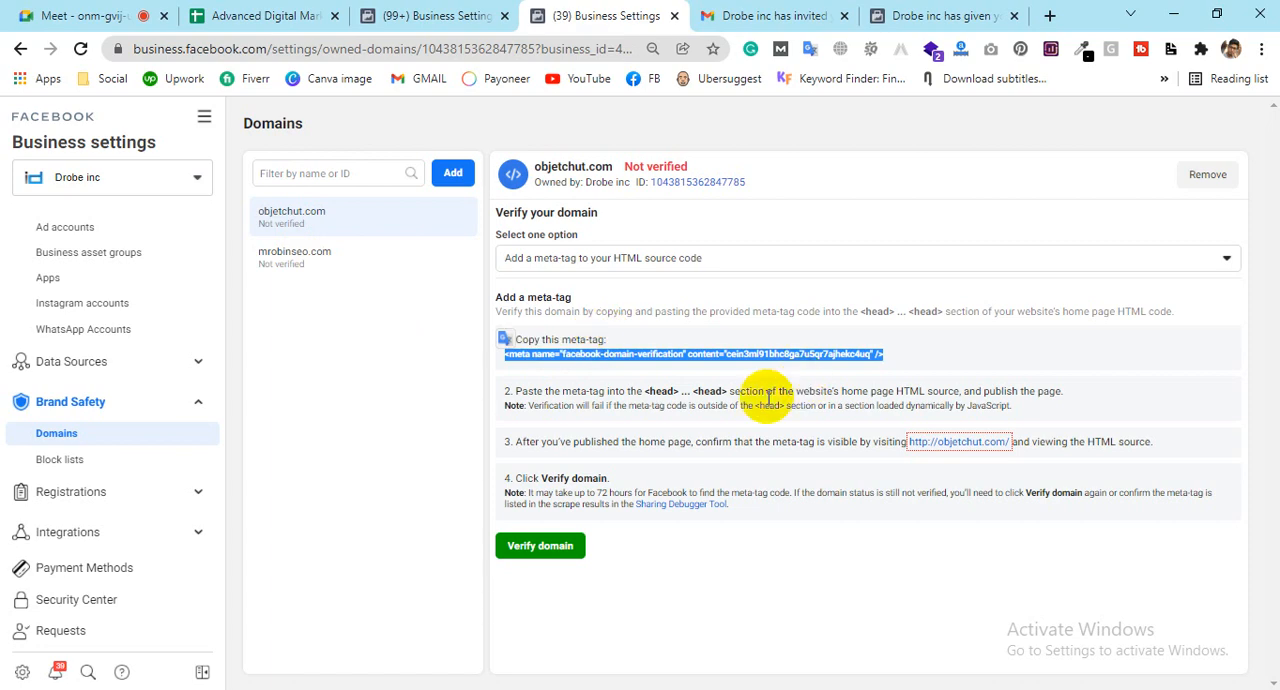
pyautogui.moveTo(645, 391); pyautogui.dragTo(731, 386)
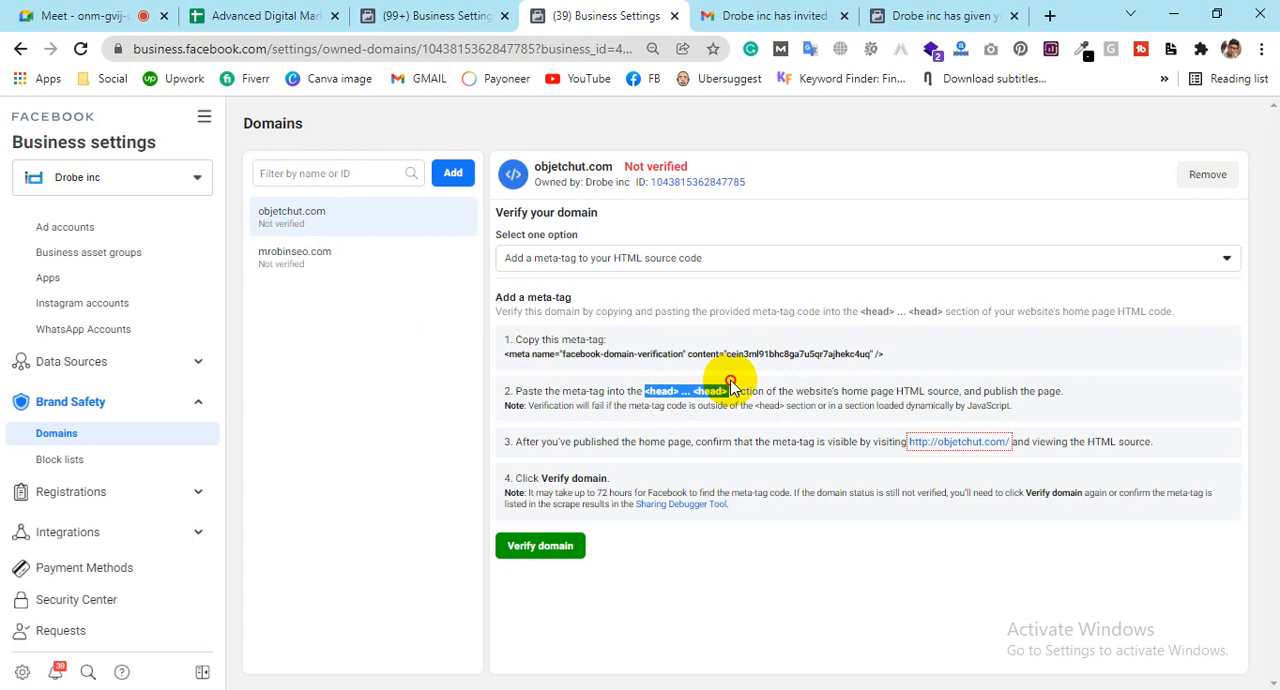
pyautogui.moveTo(731, 386); pyautogui.dragTo(731, 386)
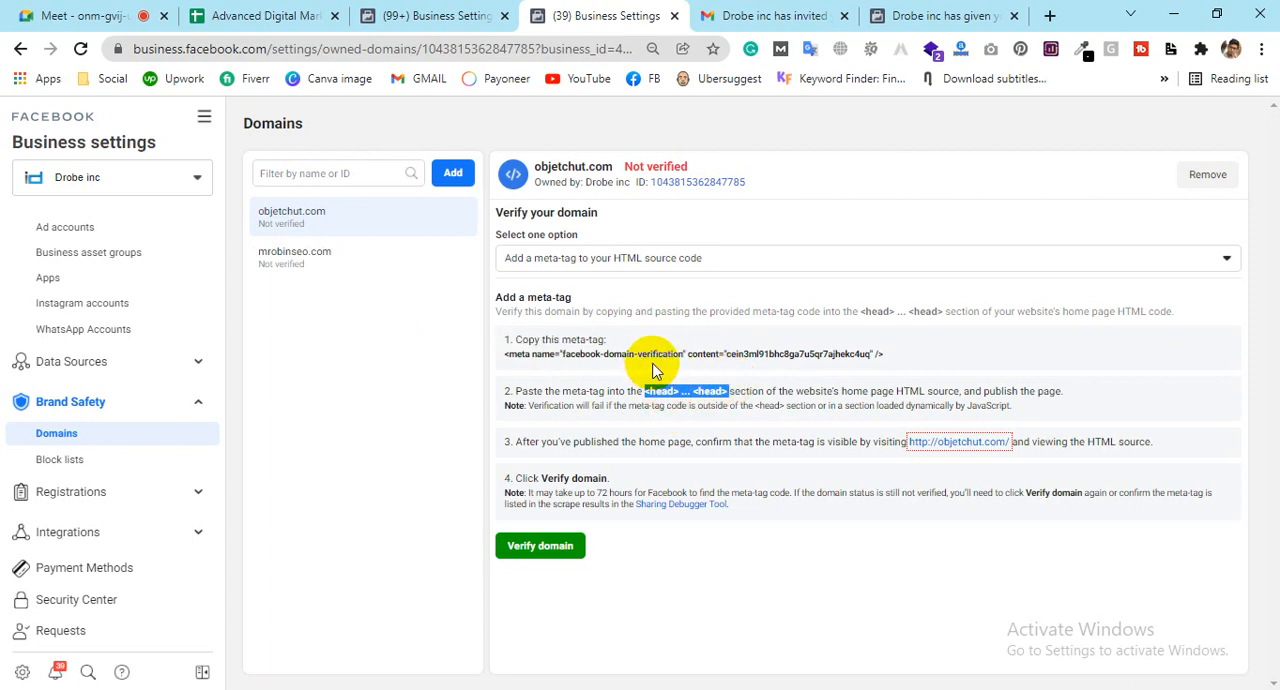
pyautogui.click(533, 561)
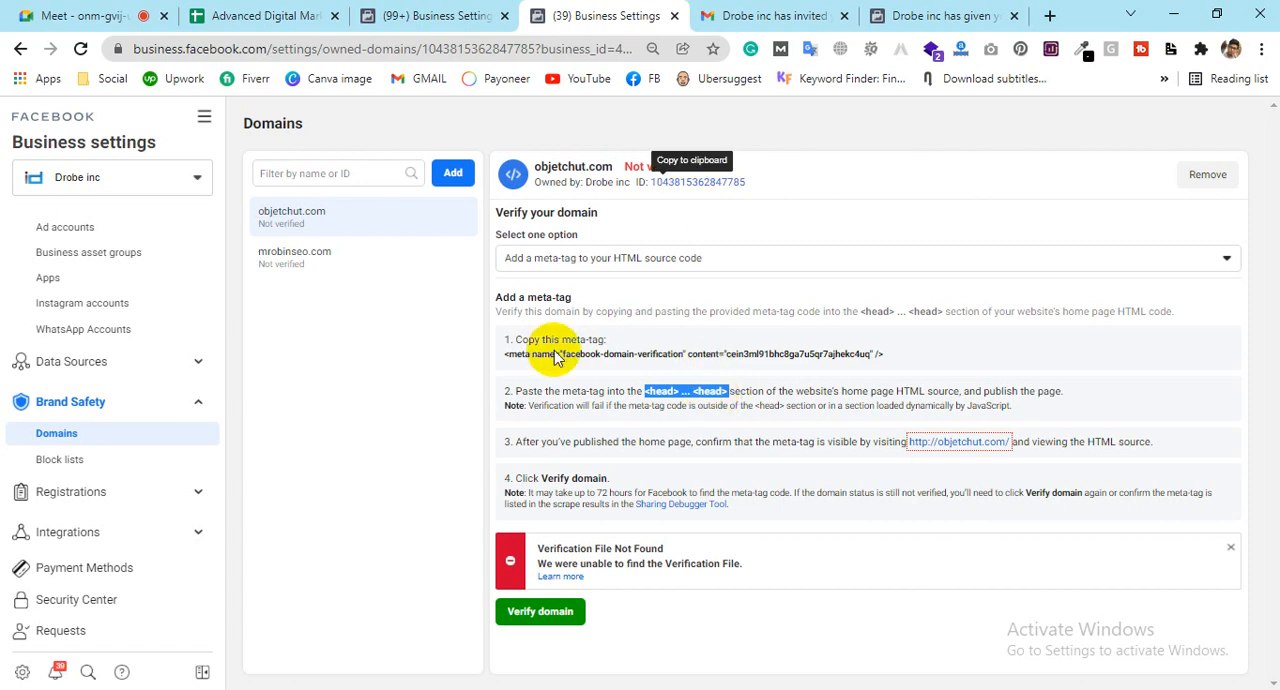
# Step: Point out the meta-tag code and head section again, and show the method of uploading an HTML file to the root directory
pyautogui.moveTo(888, 353); pyautogui.dragTo(492, 370)
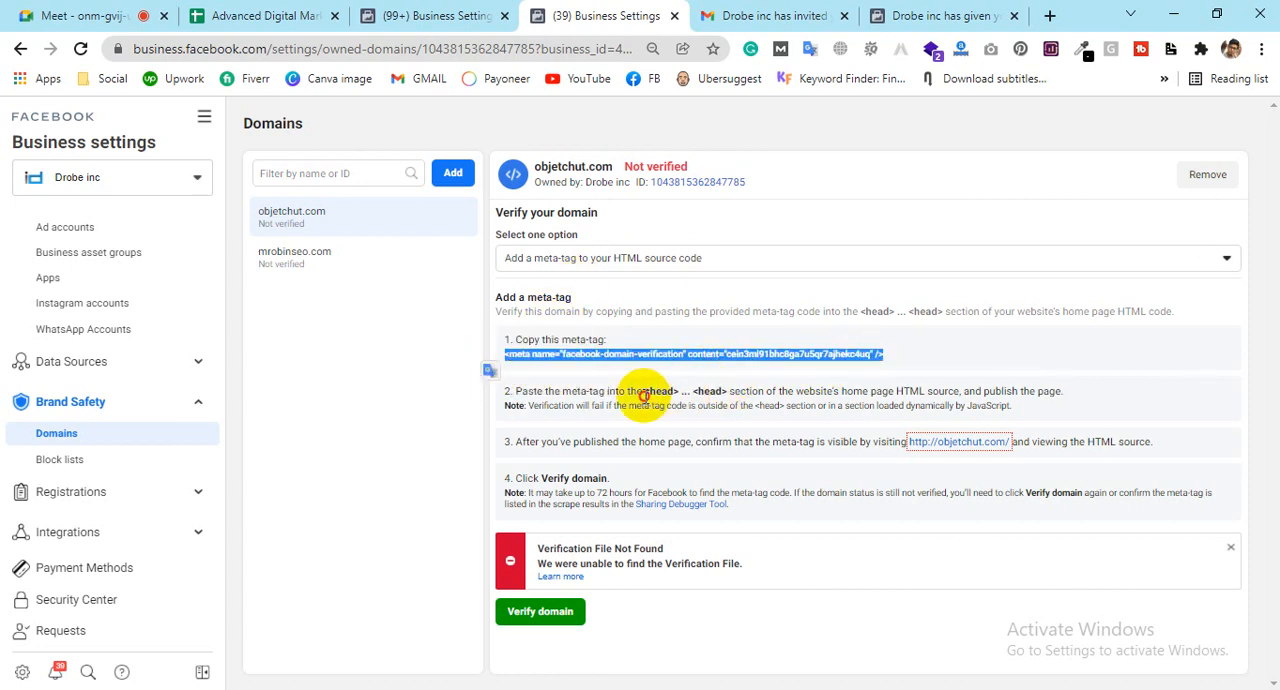
pyautogui.moveTo(644, 391); pyautogui.dragTo(719, 390)
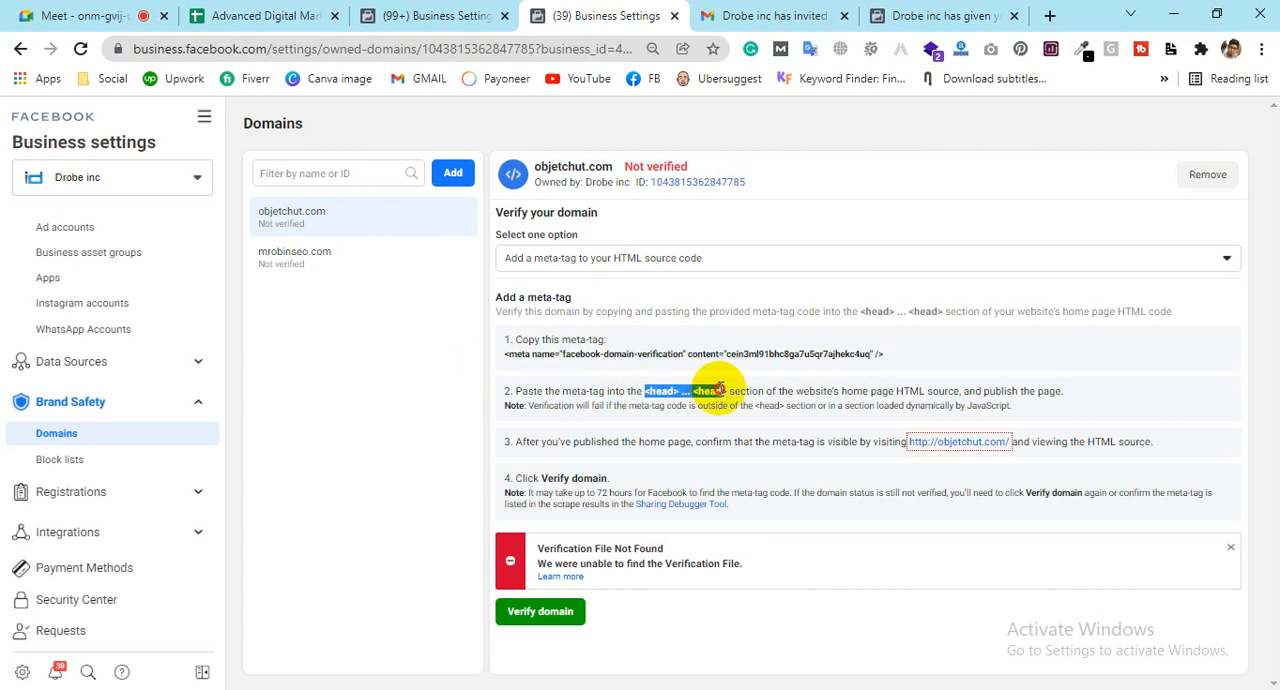
pyautogui.click(577, 266)
pyautogui.click(577, 262)
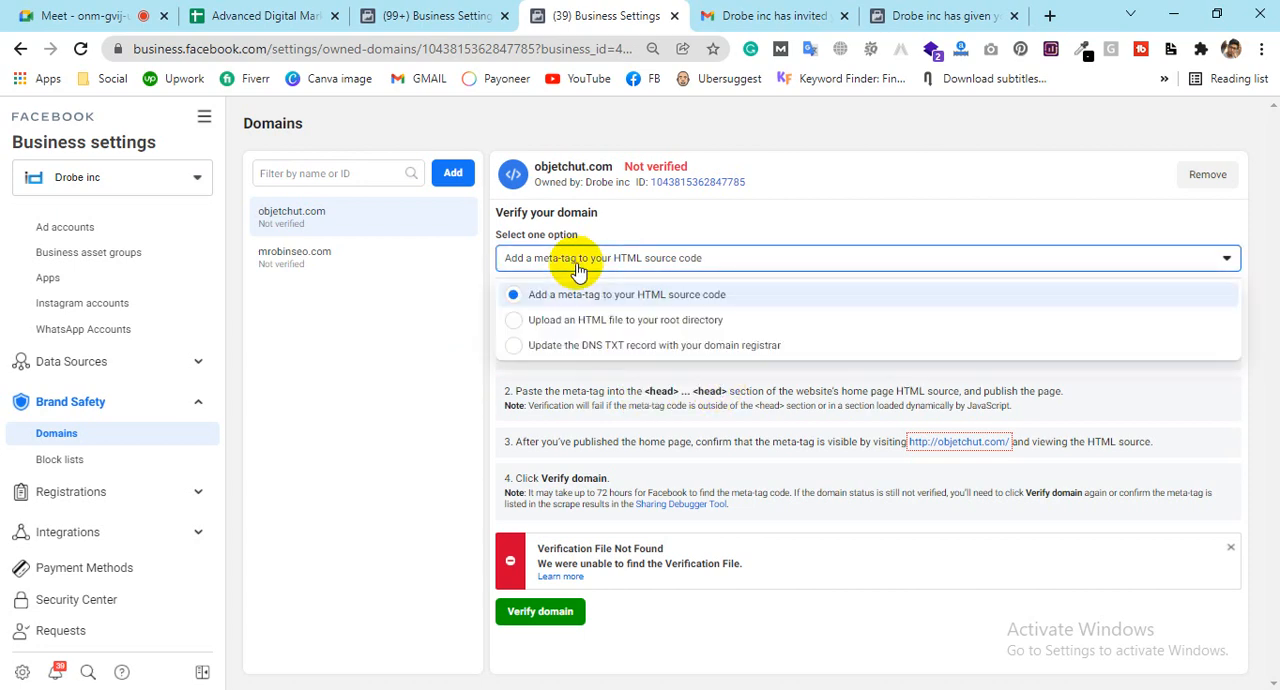
pyautogui.click(620, 318)
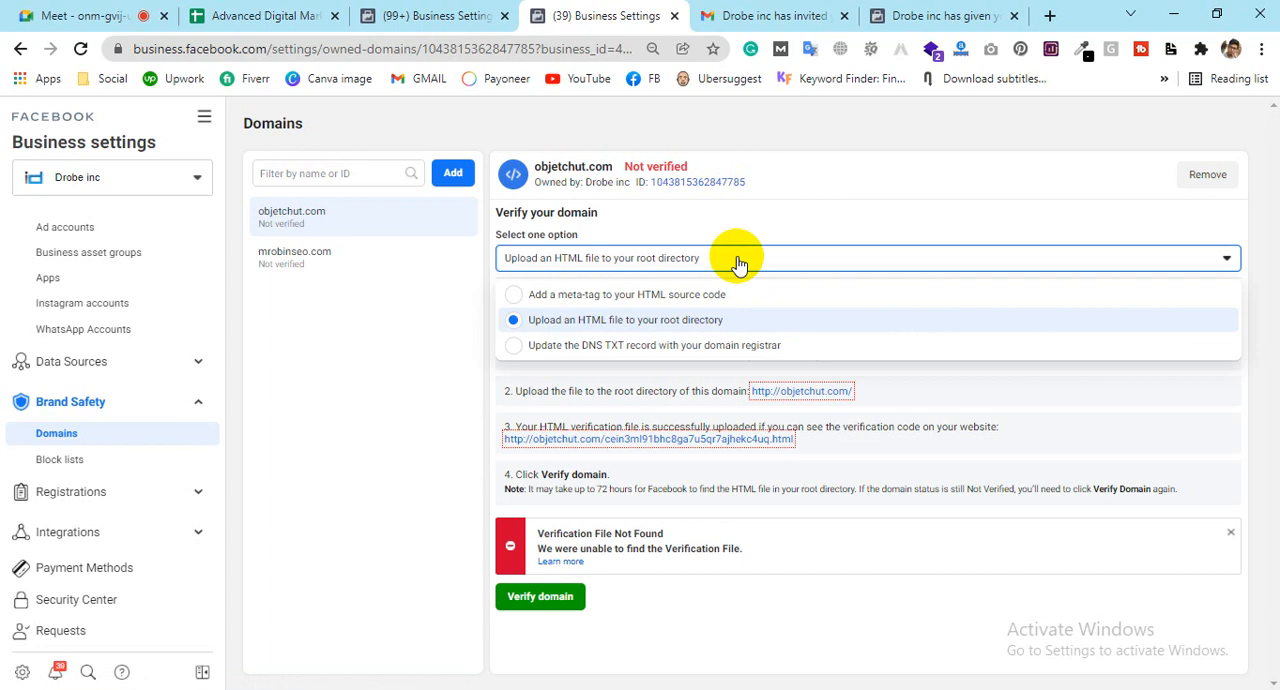
# Step: Choose updating the DNS TXT record with the domain registrar as the verification method, and highlight the TXT record value
pyautogui.click(585, 350)
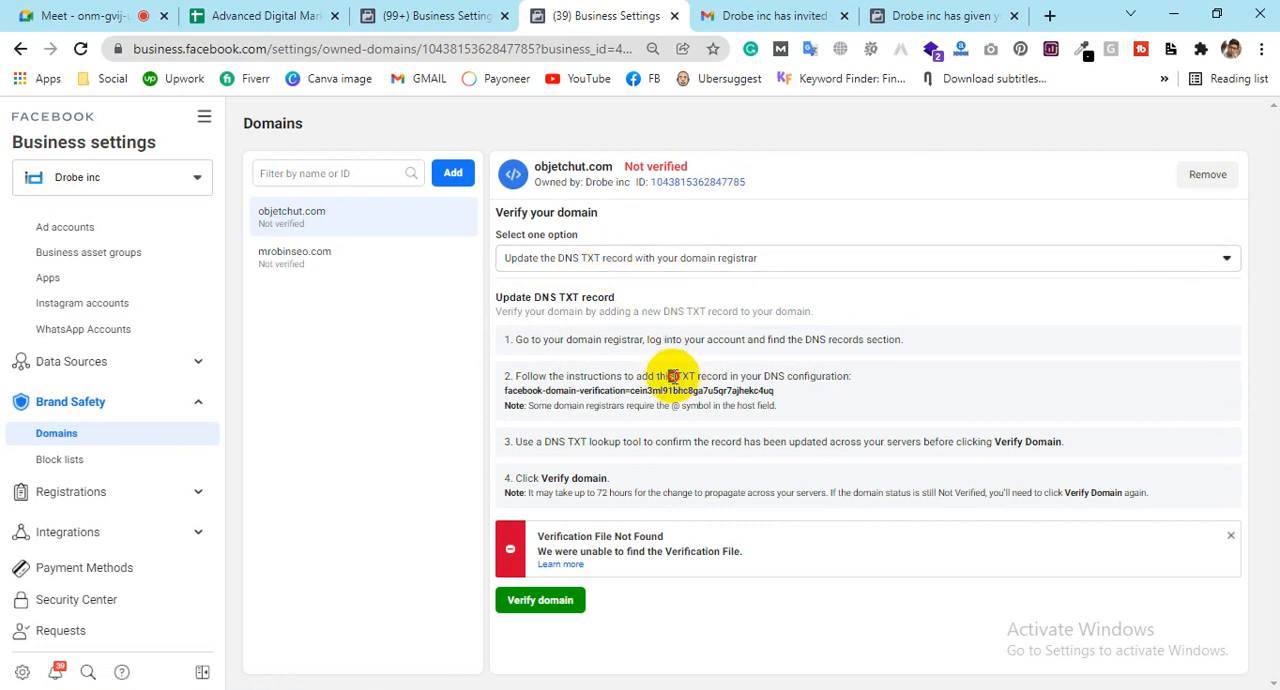
pyautogui.moveTo(667, 377); pyautogui.dragTo(708, 377)
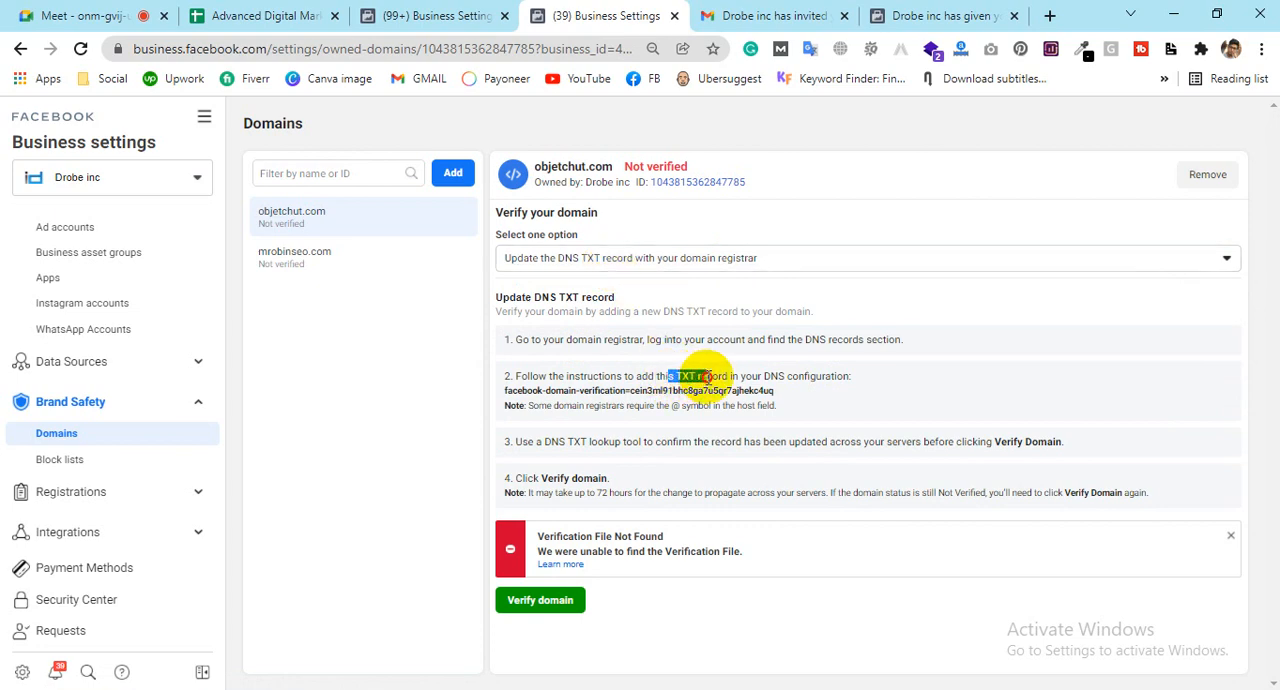
pyautogui.click(790, 395)
pyautogui.moveTo(792, 397); pyautogui.dragTo(491, 397)
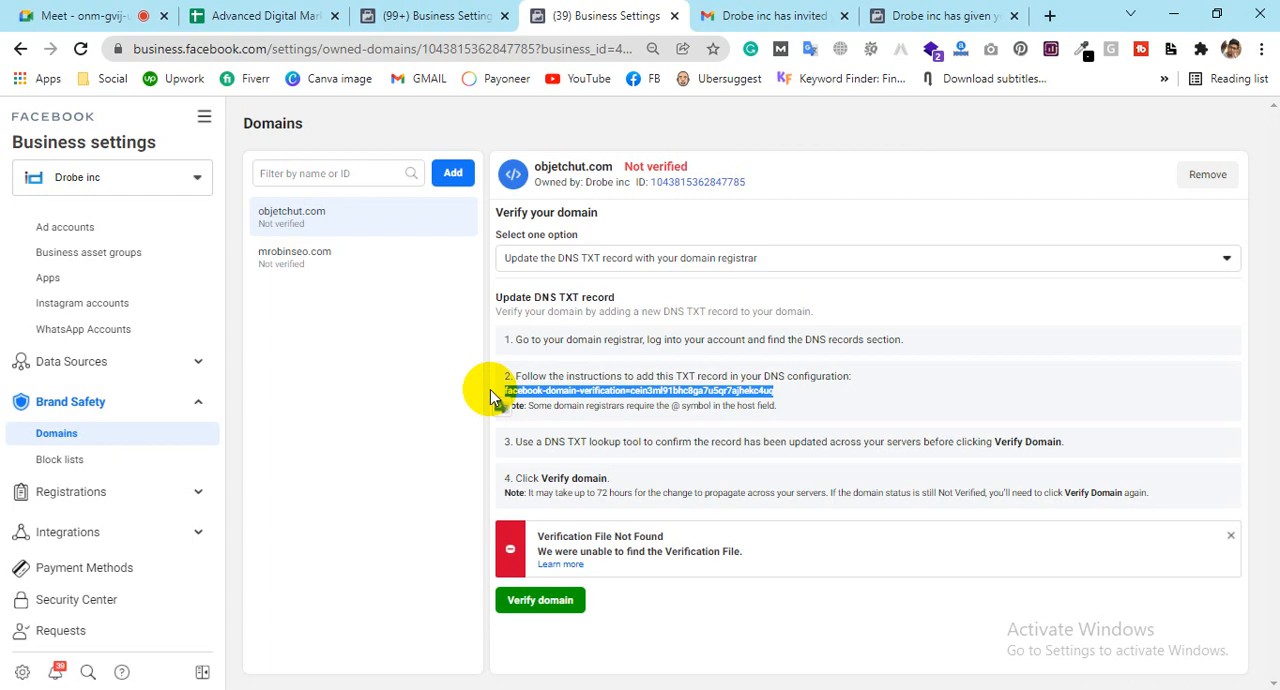
# Step: Open the block lists management for Drobe inc and start a new block list, focusing its empty name
pyautogui.click(40, 463)
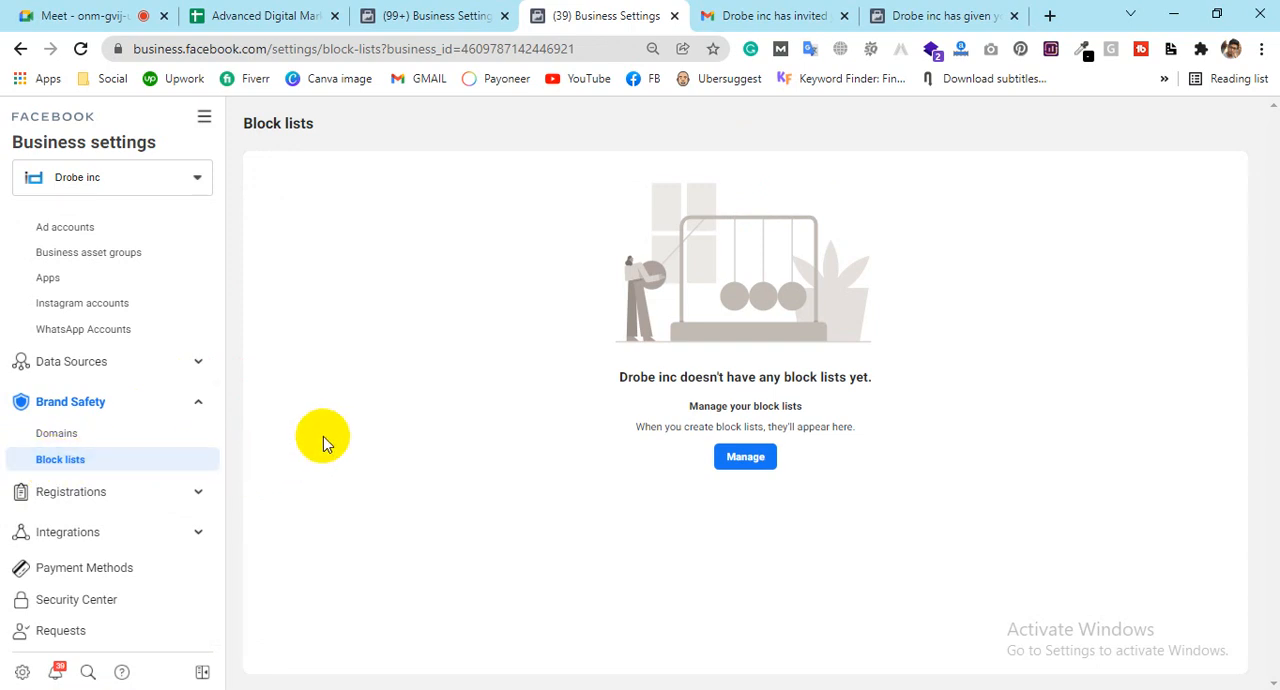
pyautogui.click(765, 471)
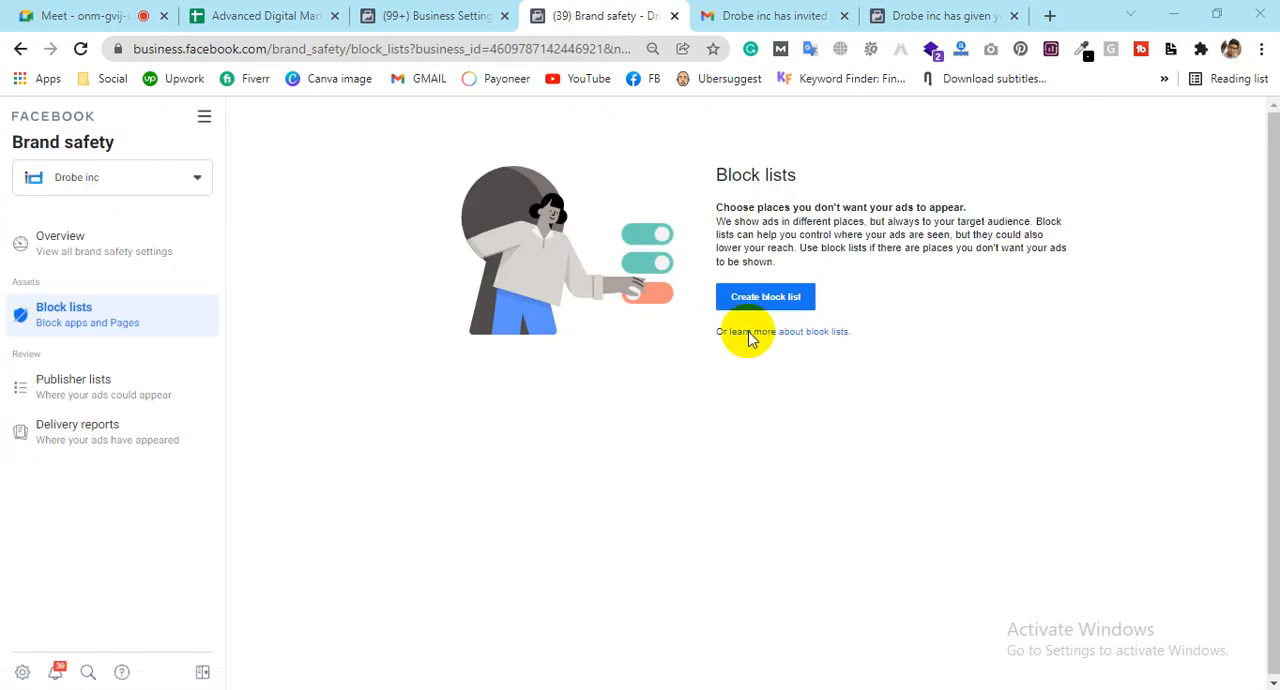
pyautogui.click(796, 302)
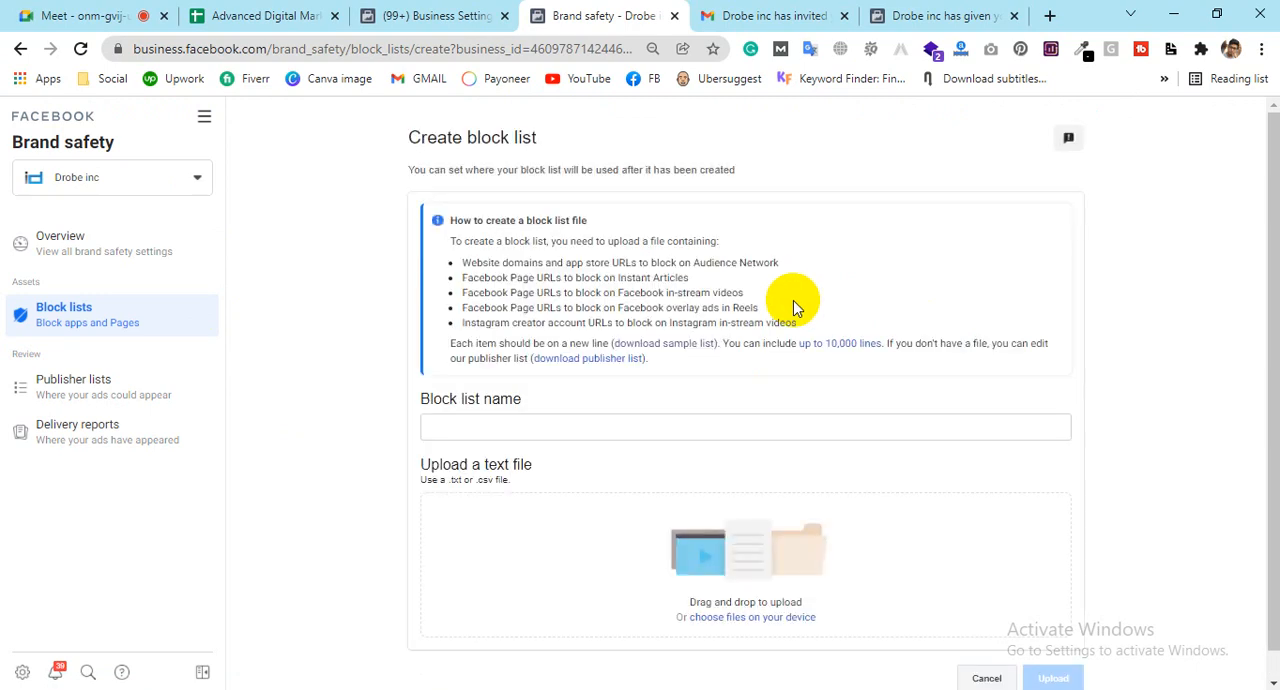
pyautogui.scroll(-1, 550, 355)
pyautogui.click(549, 401)
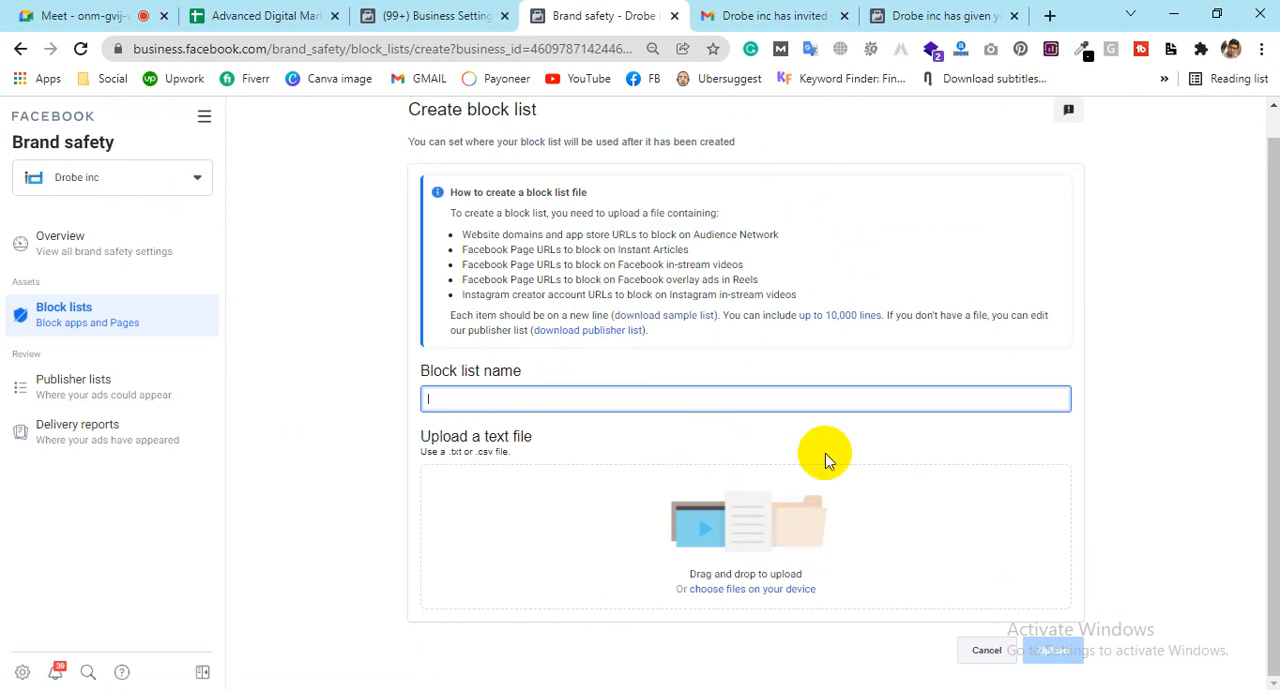
# Step: Glance at the other open business settings page and return to the block list creation form
pyautogui.scroll(1, 660, 453)
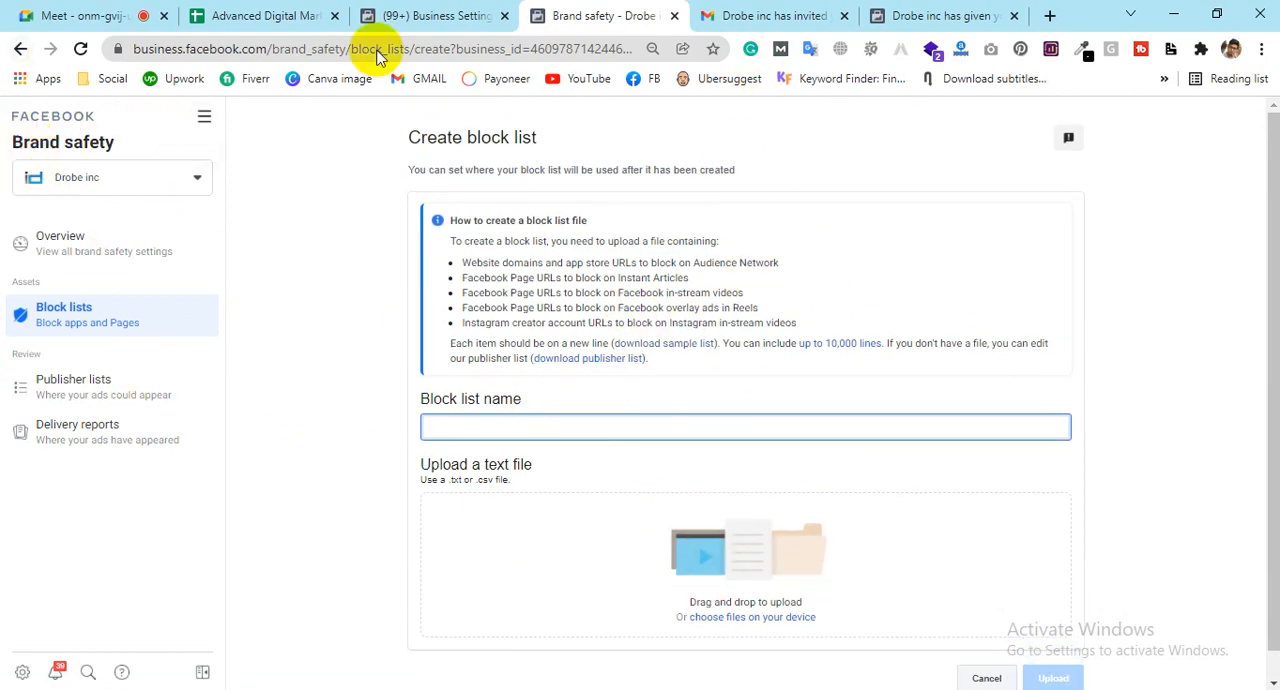
pyautogui.click(405, 15)
pyautogui.click(651, 12)
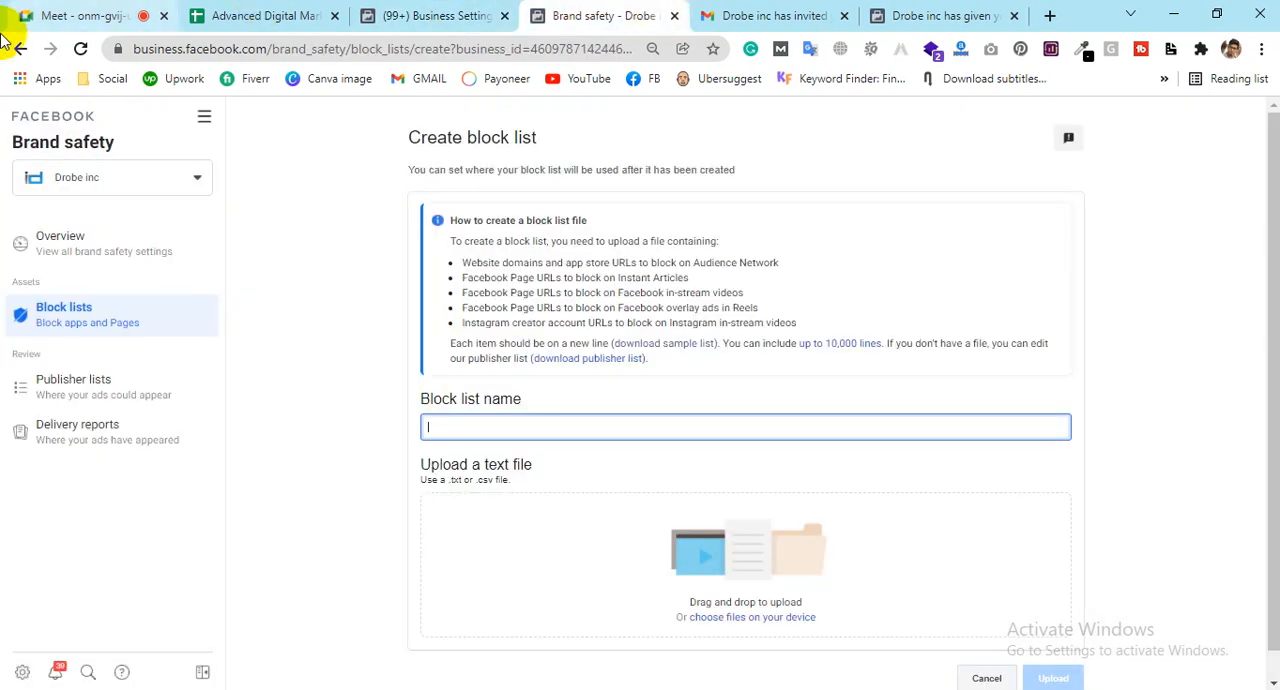